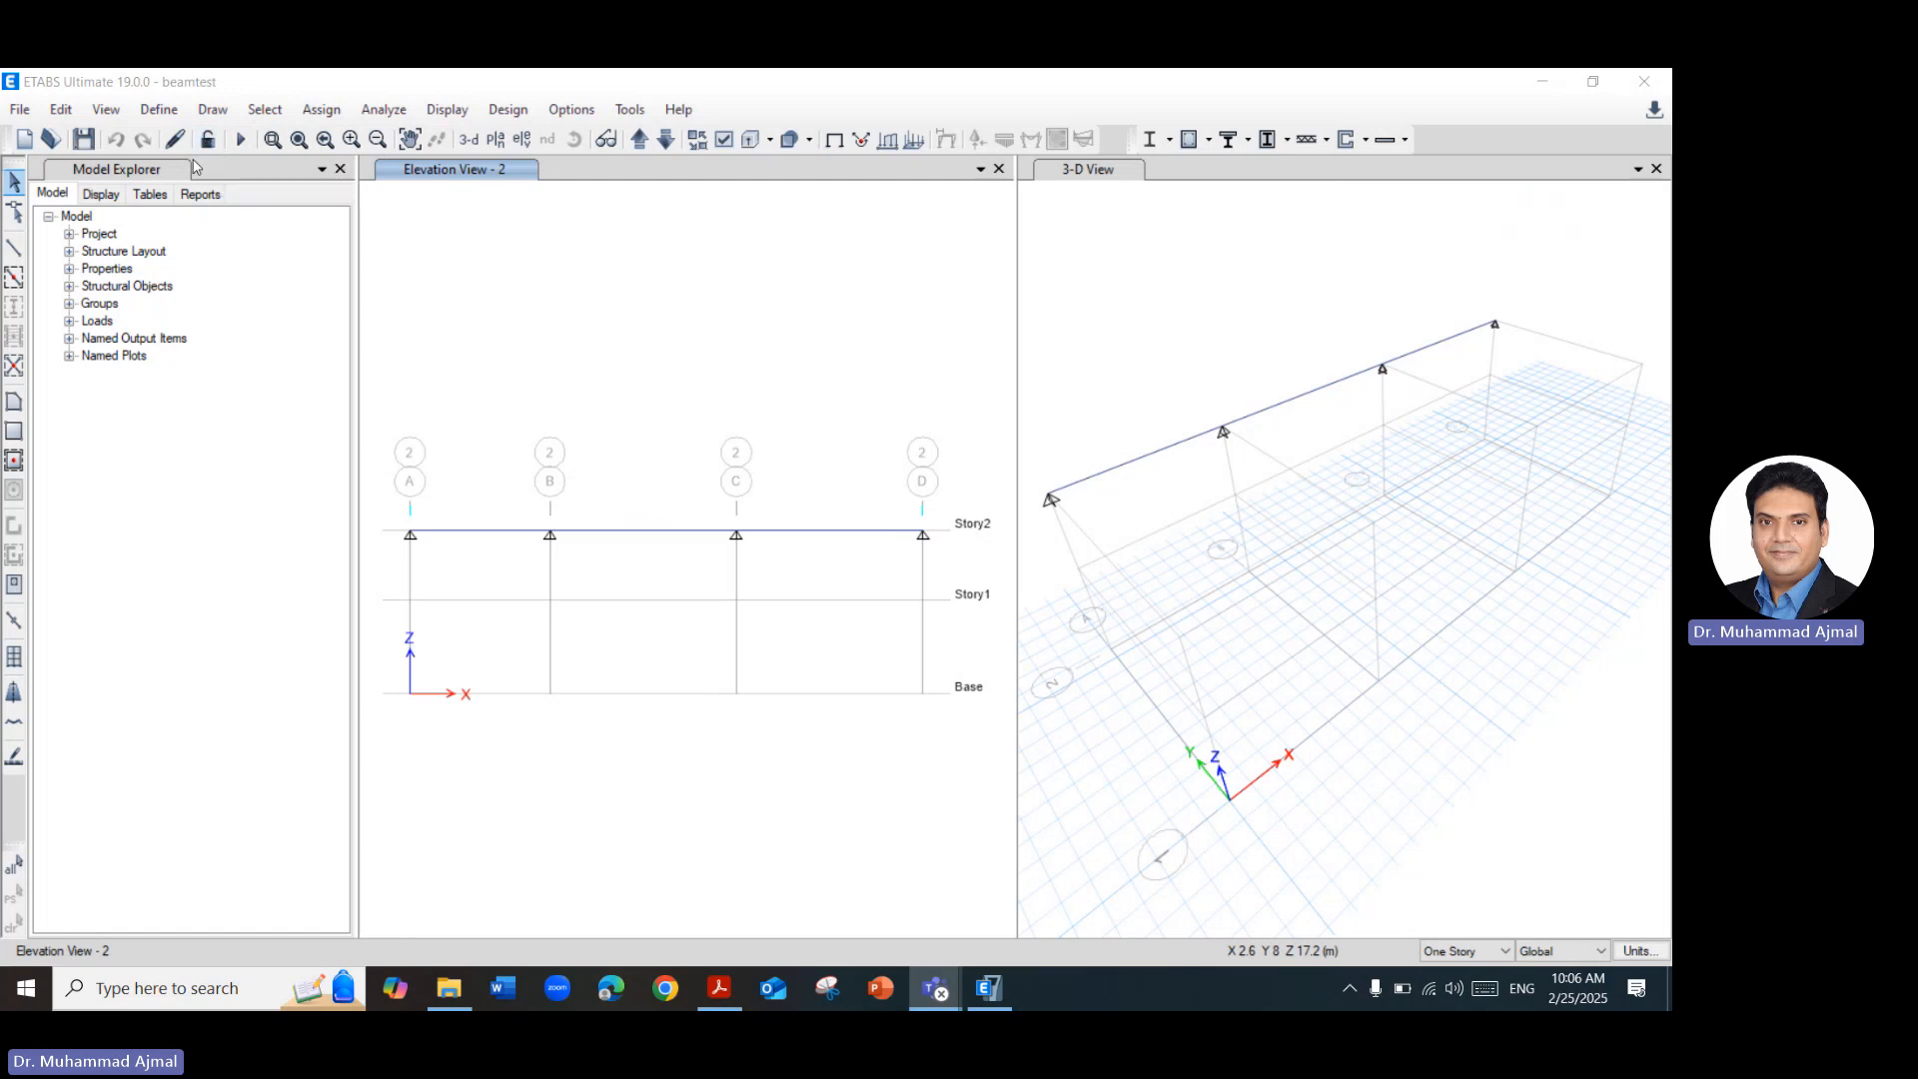
Run the analysis of the beam model and dismiss the analysis messages.
{"action": "left_click", "coordinate": [244, 142]}
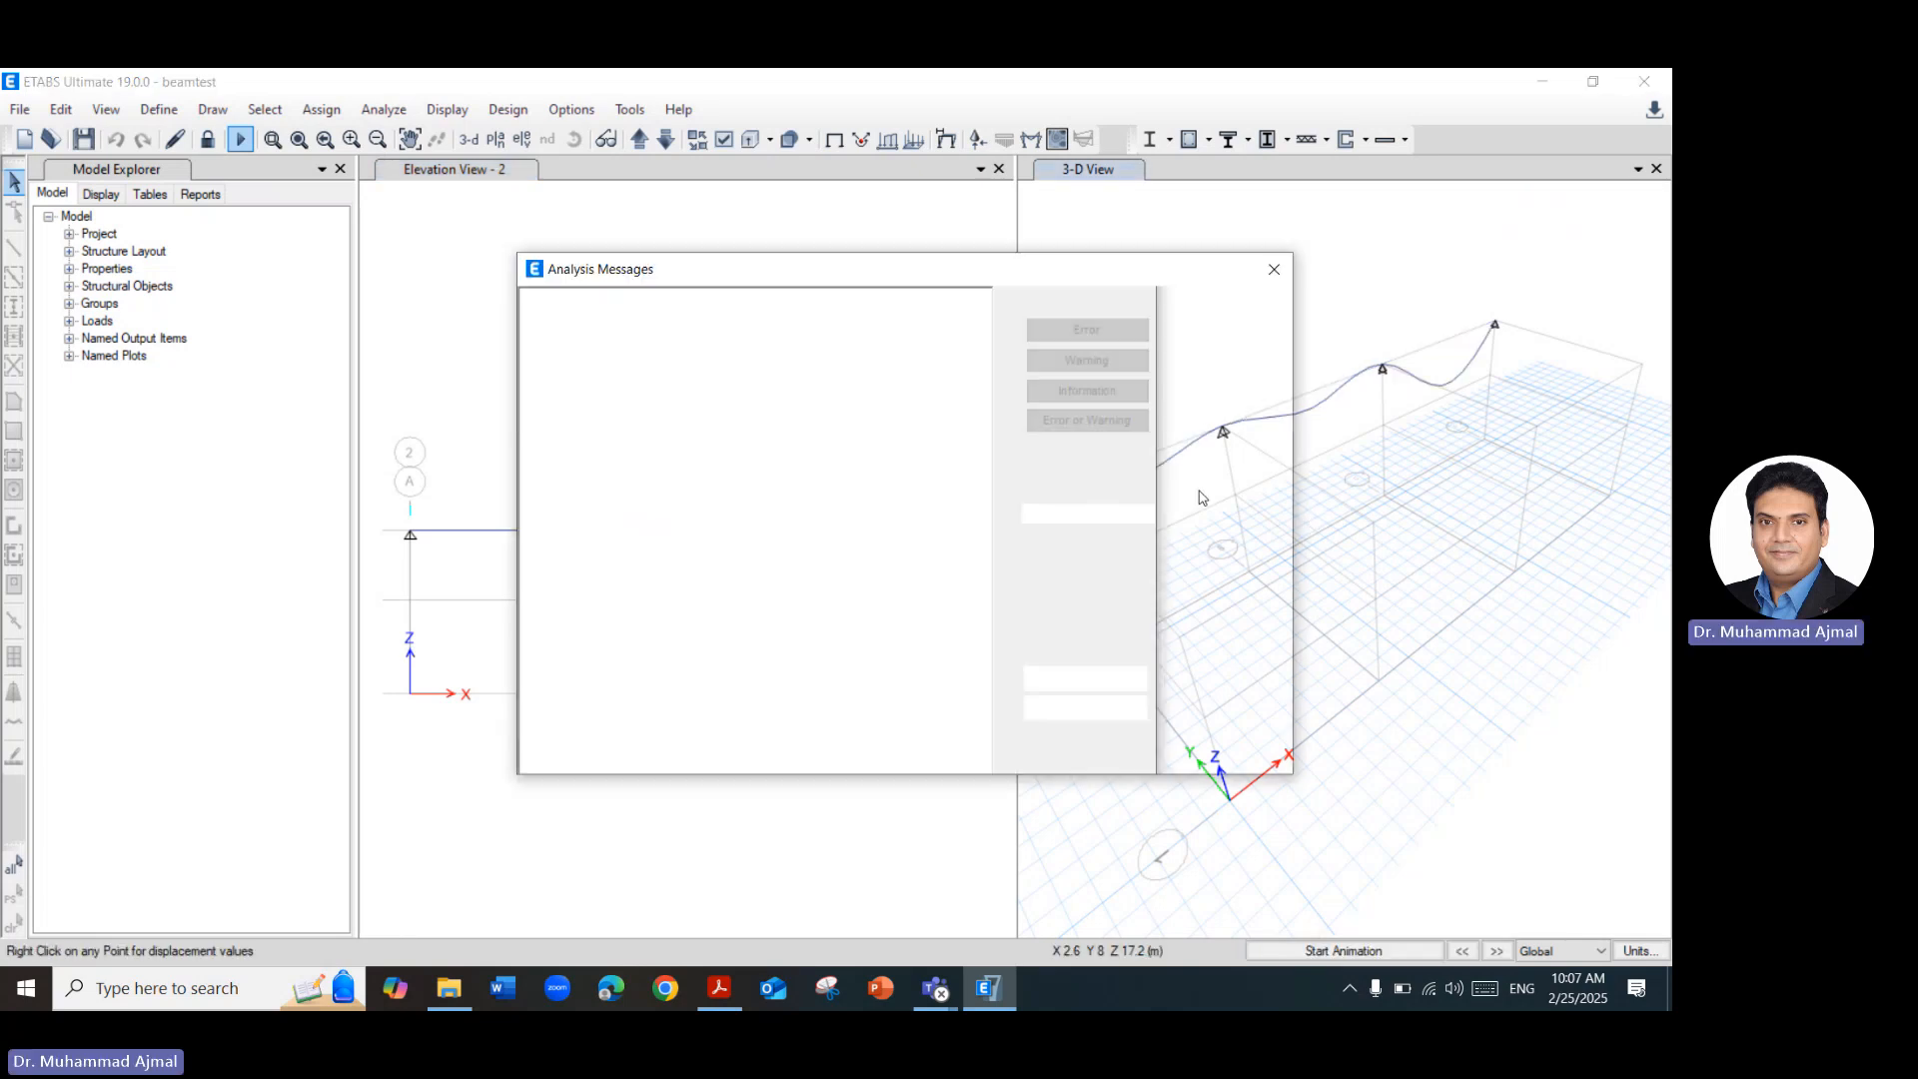
{"action": "left_click", "coordinate": [1274, 269]}
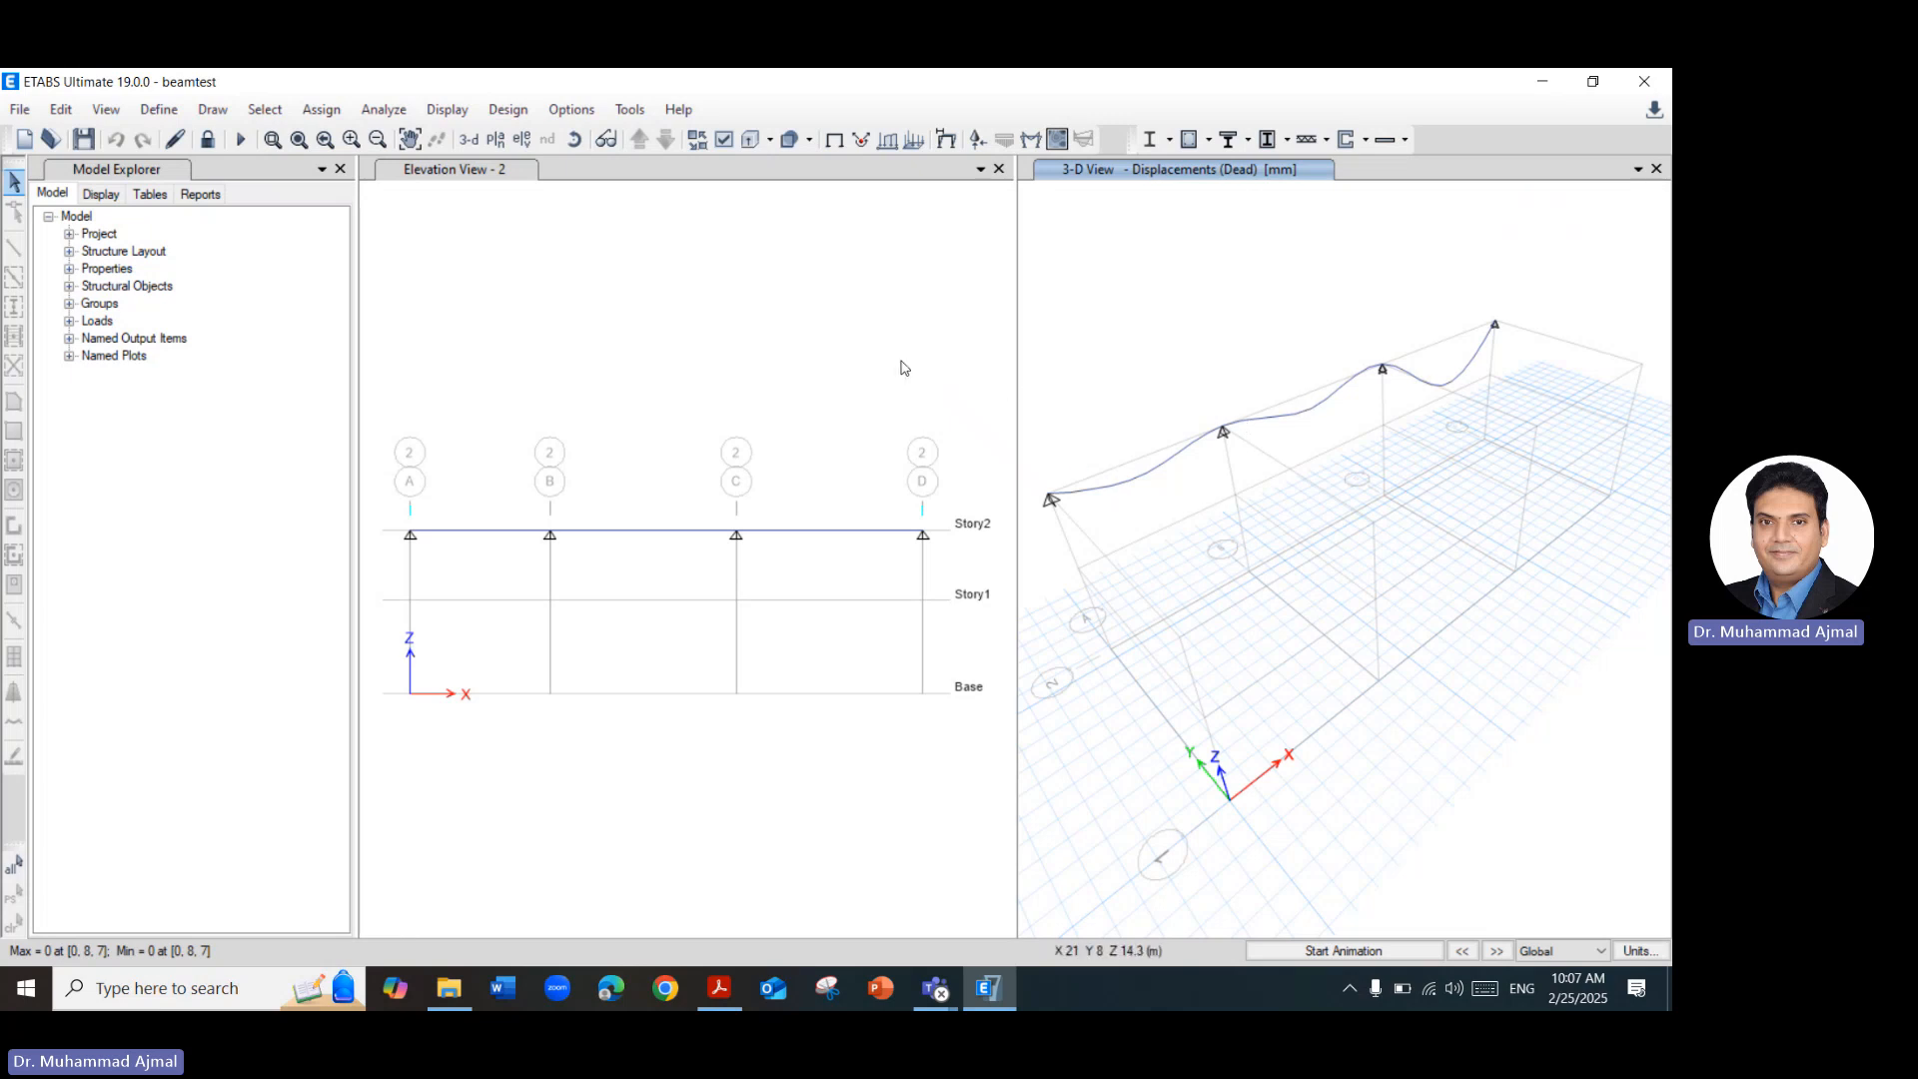
Show the Superl span loads applied directly to the frames as forces, with values, in the grid 2 elevation view.
{"action": "left_click", "coordinate": [865, 327]}
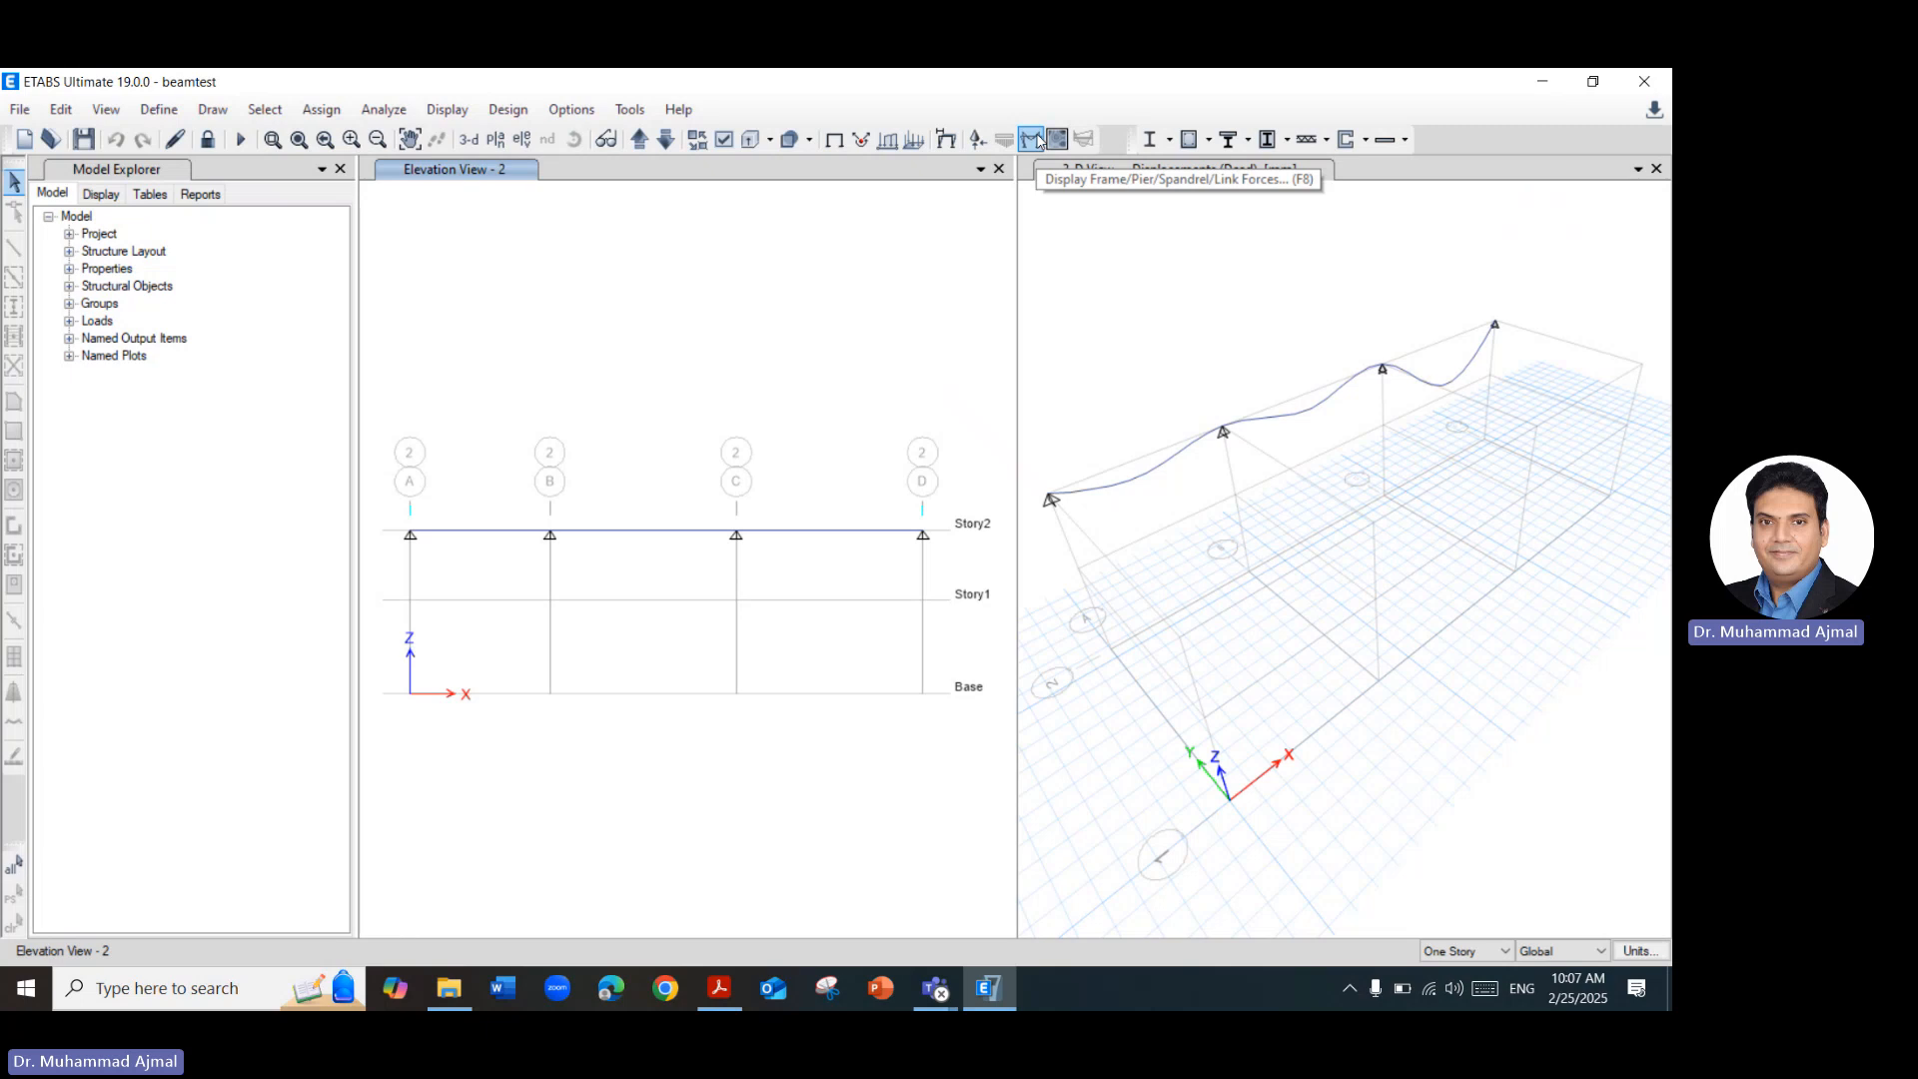
{"action": "left_click", "coordinate": [441, 112]}
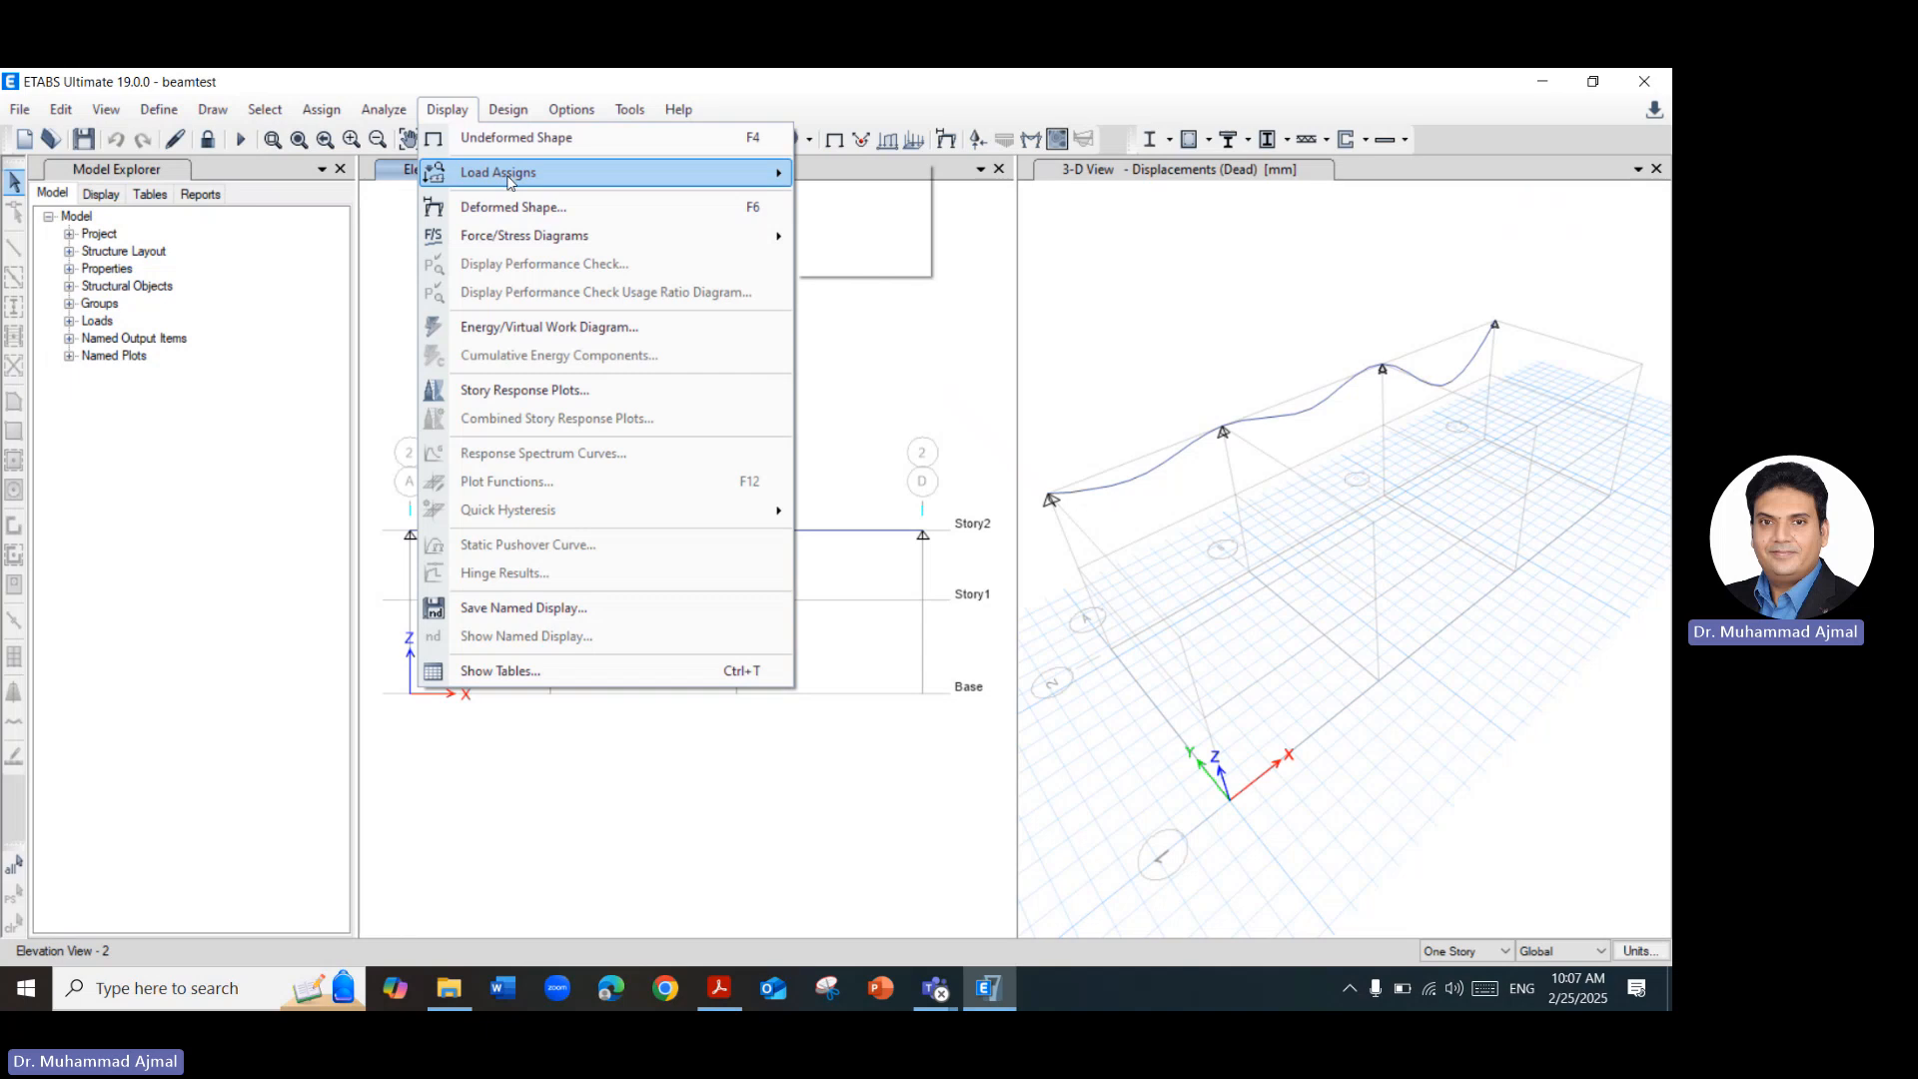
{"action": "mouse_move", "coordinate": [510, 177]}
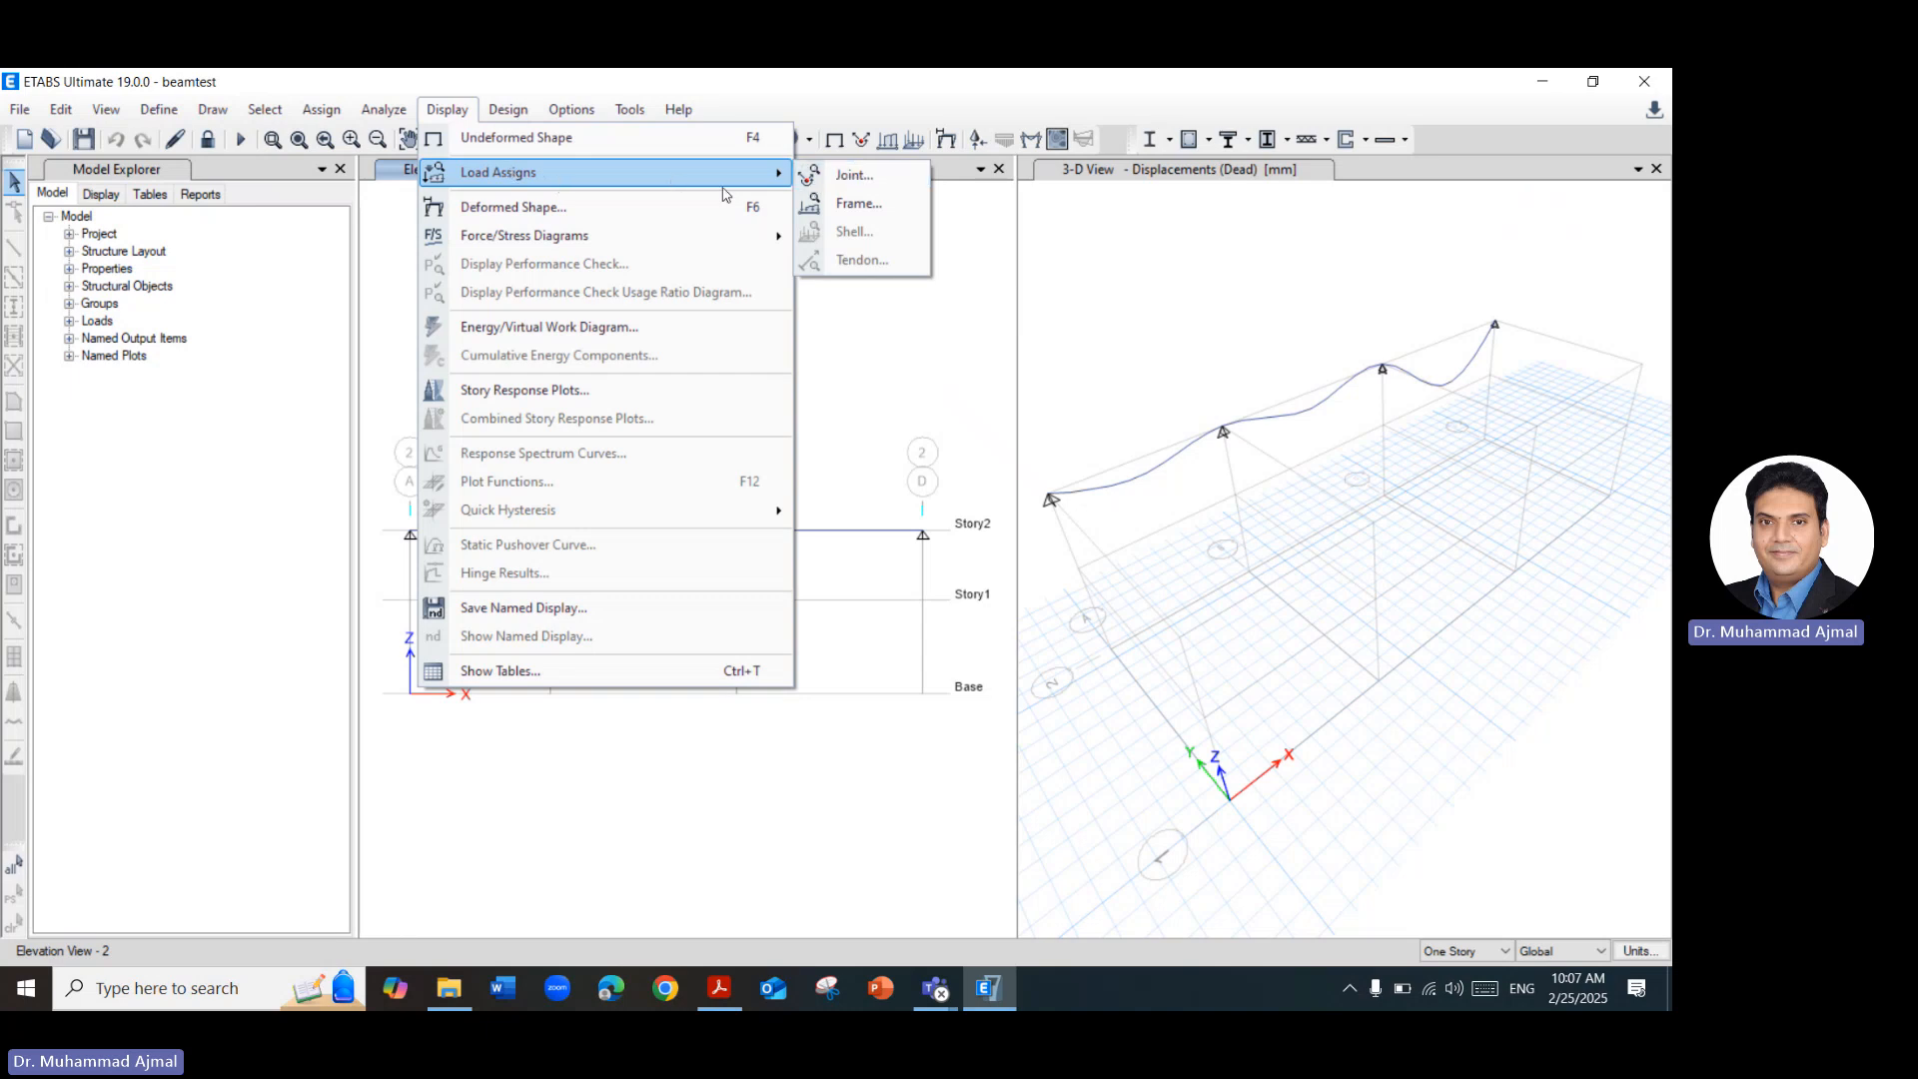
{"action": "left_click", "coordinate": [899, 207]}
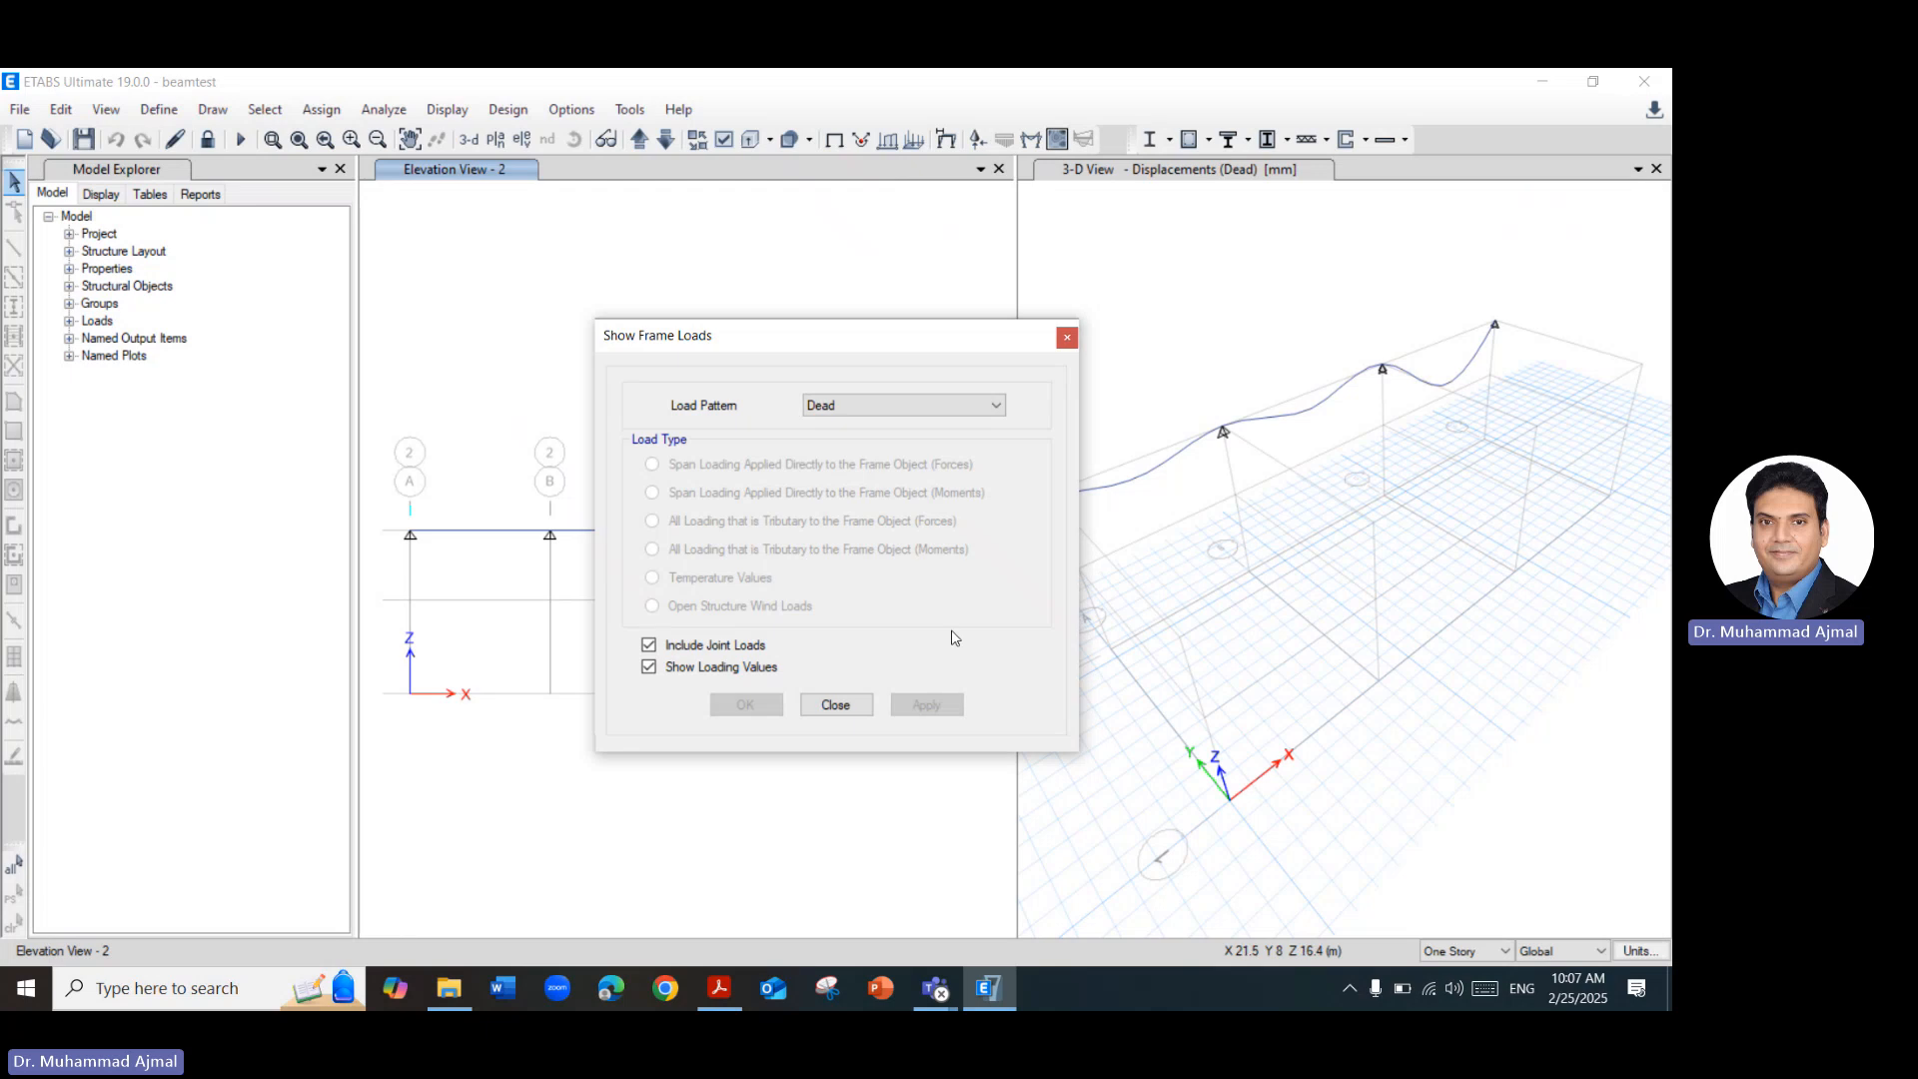
{"action": "left_click", "coordinate": [843, 406]}
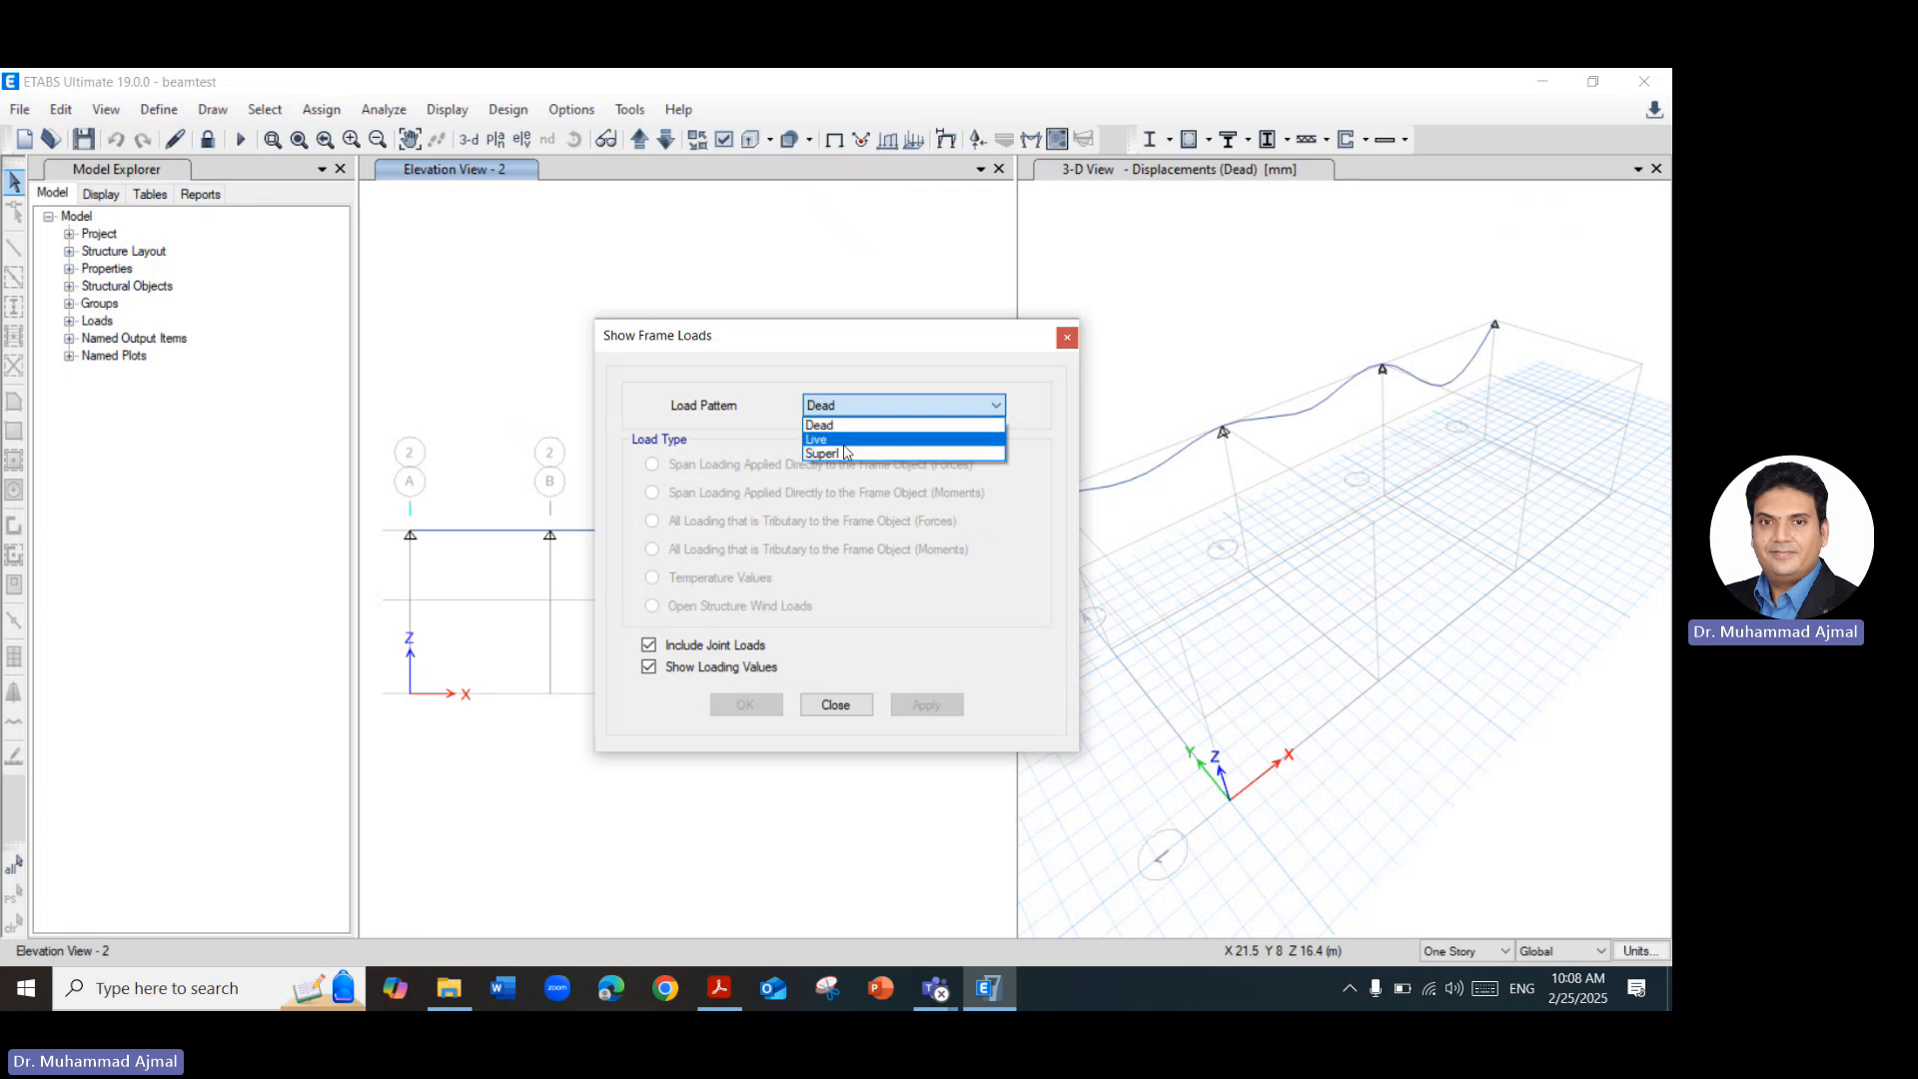
{"action": "left_click", "coordinate": [845, 452]}
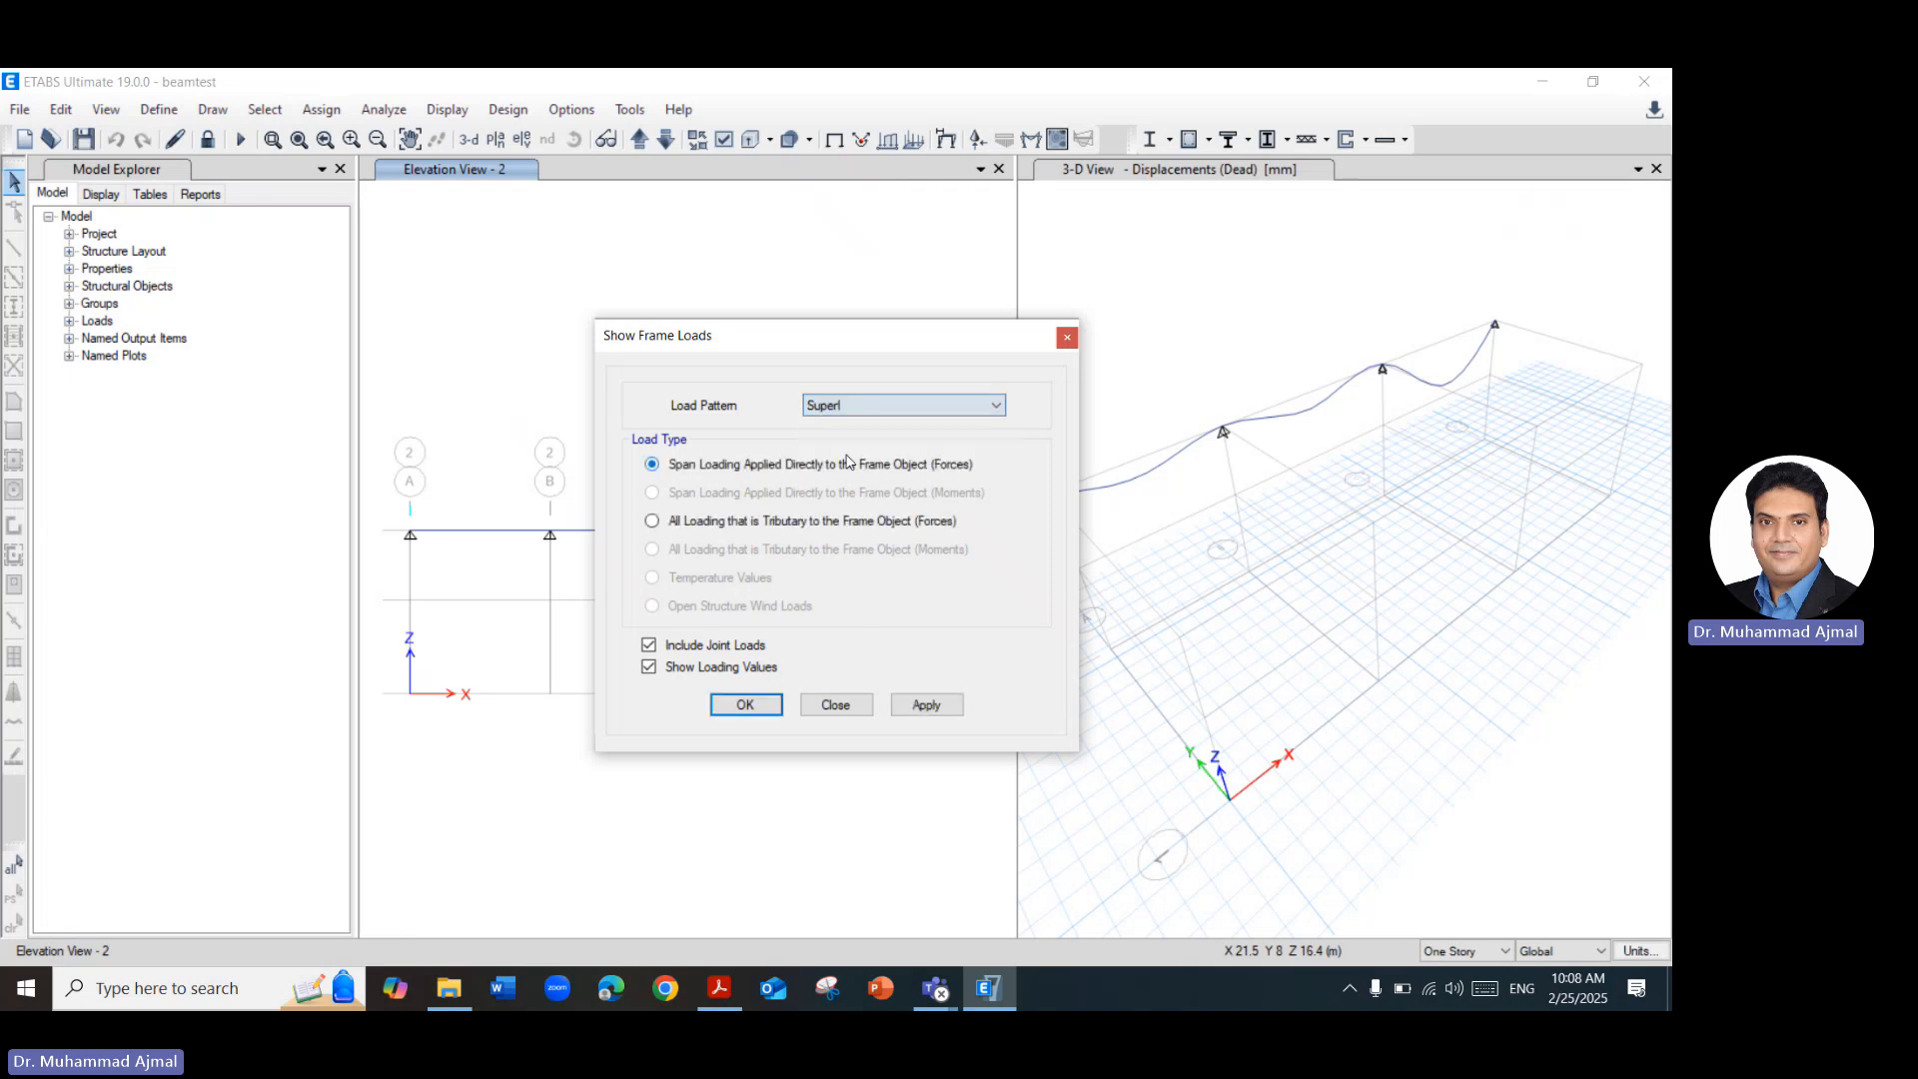
{"action": "left_click", "coordinate": [918, 707]}
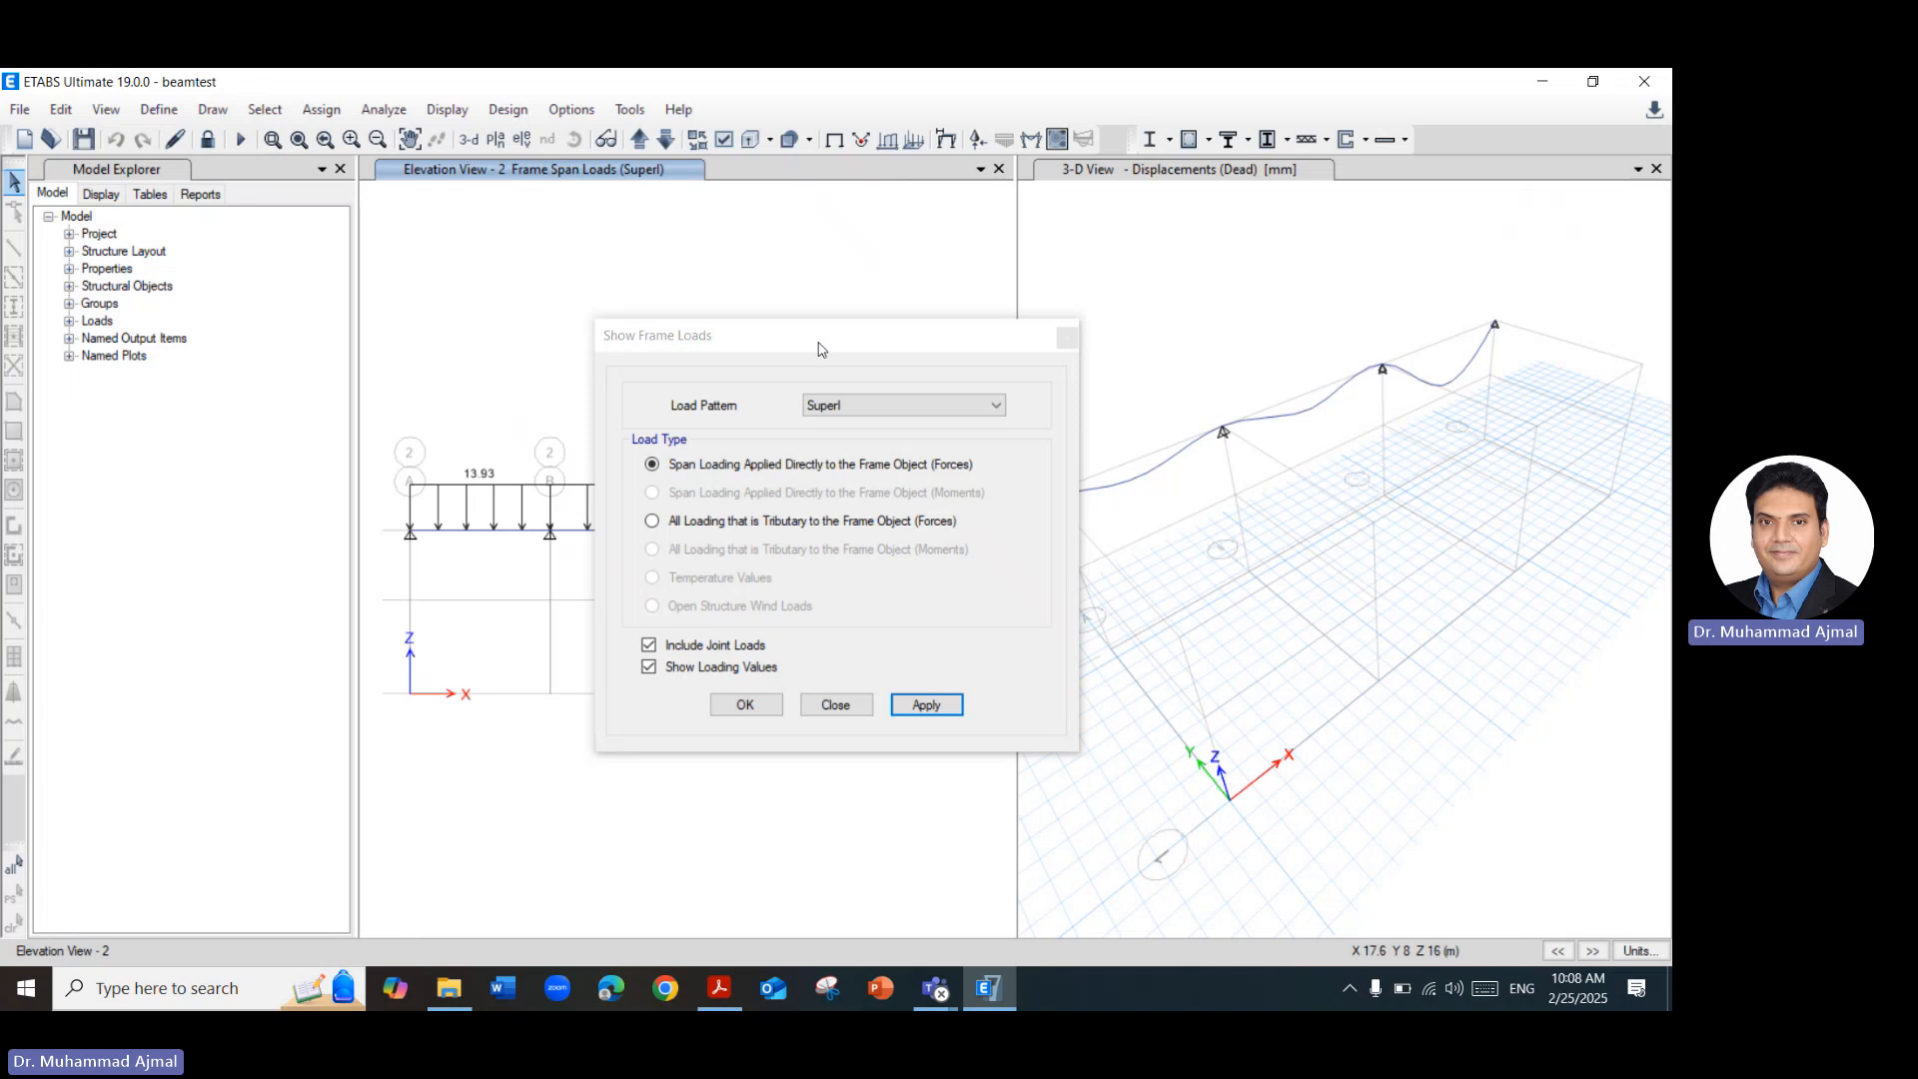
{"action": "left_click_drag", "start_coordinate": [818, 341], "coordinate": [1493, 362]}
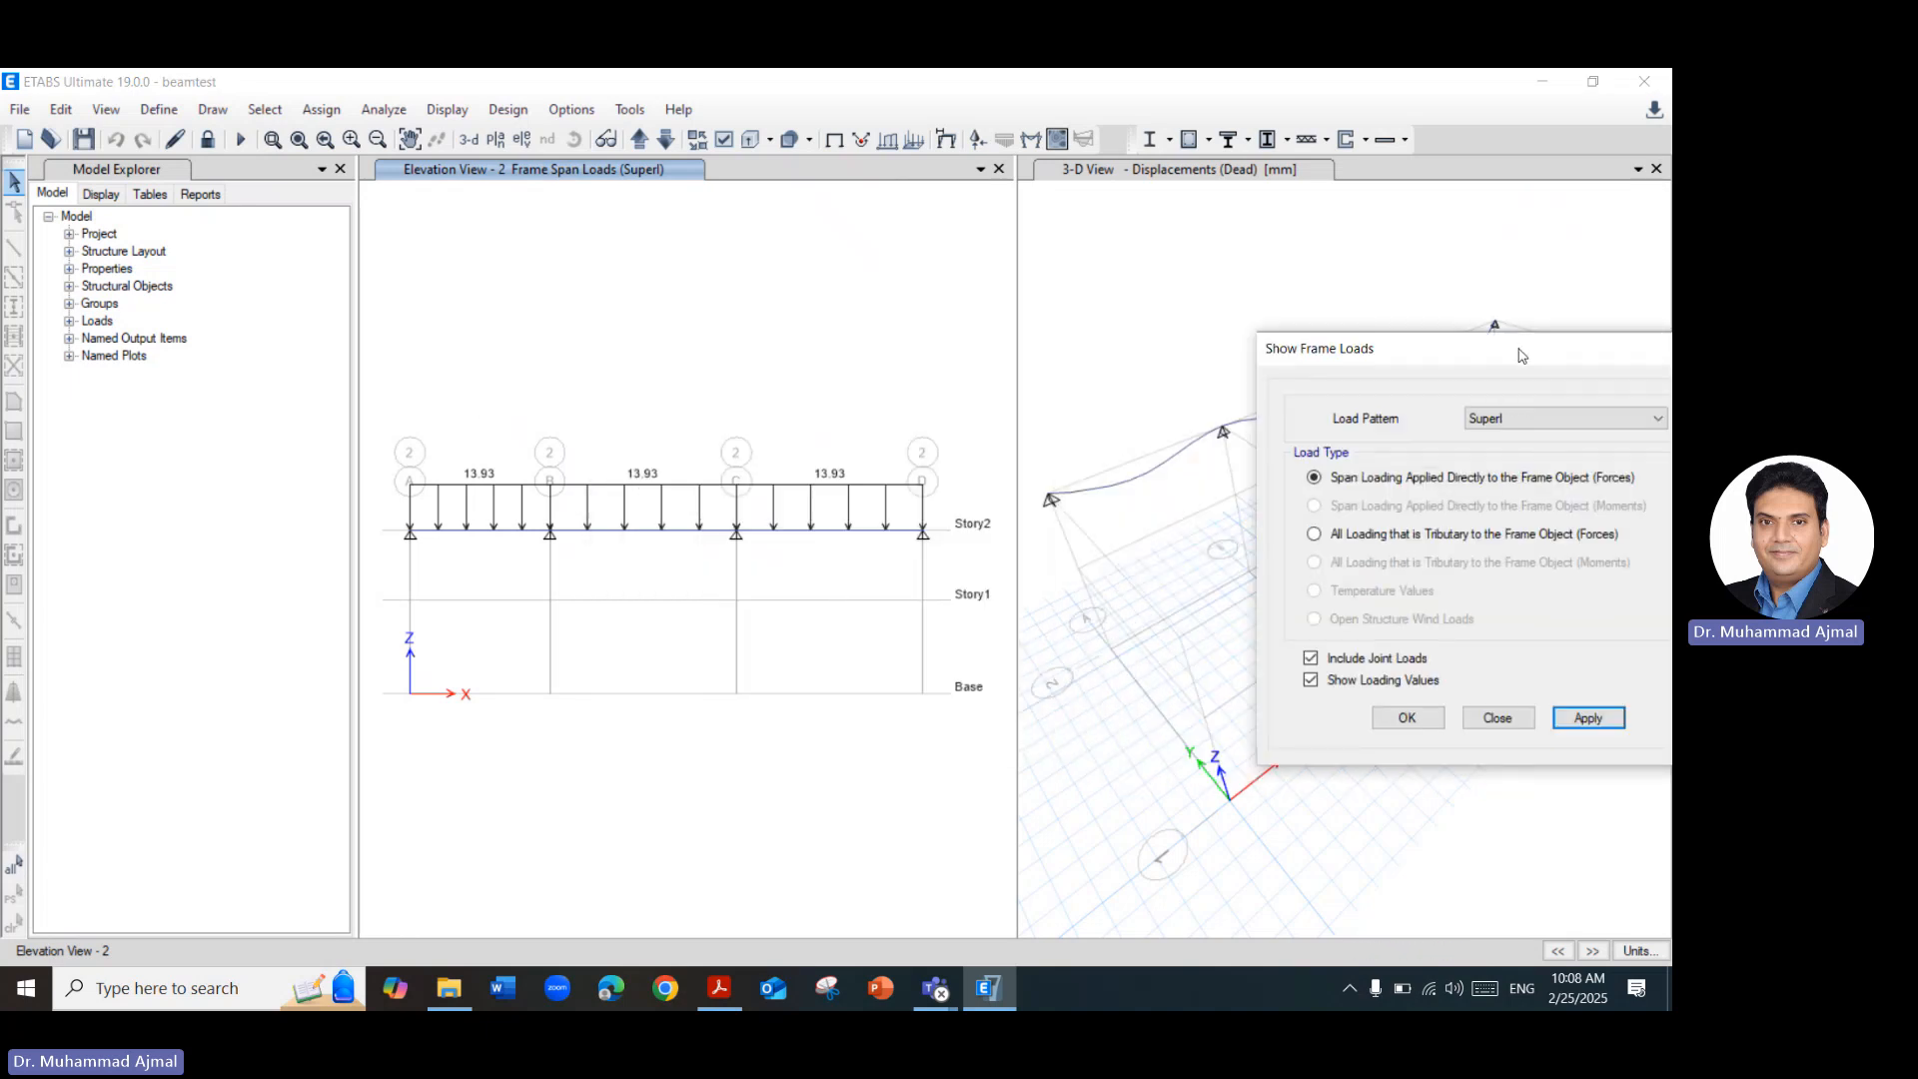
Check the load types available for the Live pattern and close the frame loads settings.
{"action": "left_click_drag", "start_coordinate": [1523, 345], "coordinate": [1295, 275]}
{"action": "left_click", "coordinate": [1312, 352]}
{"action": "left_click", "coordinate": [1310, 383]}
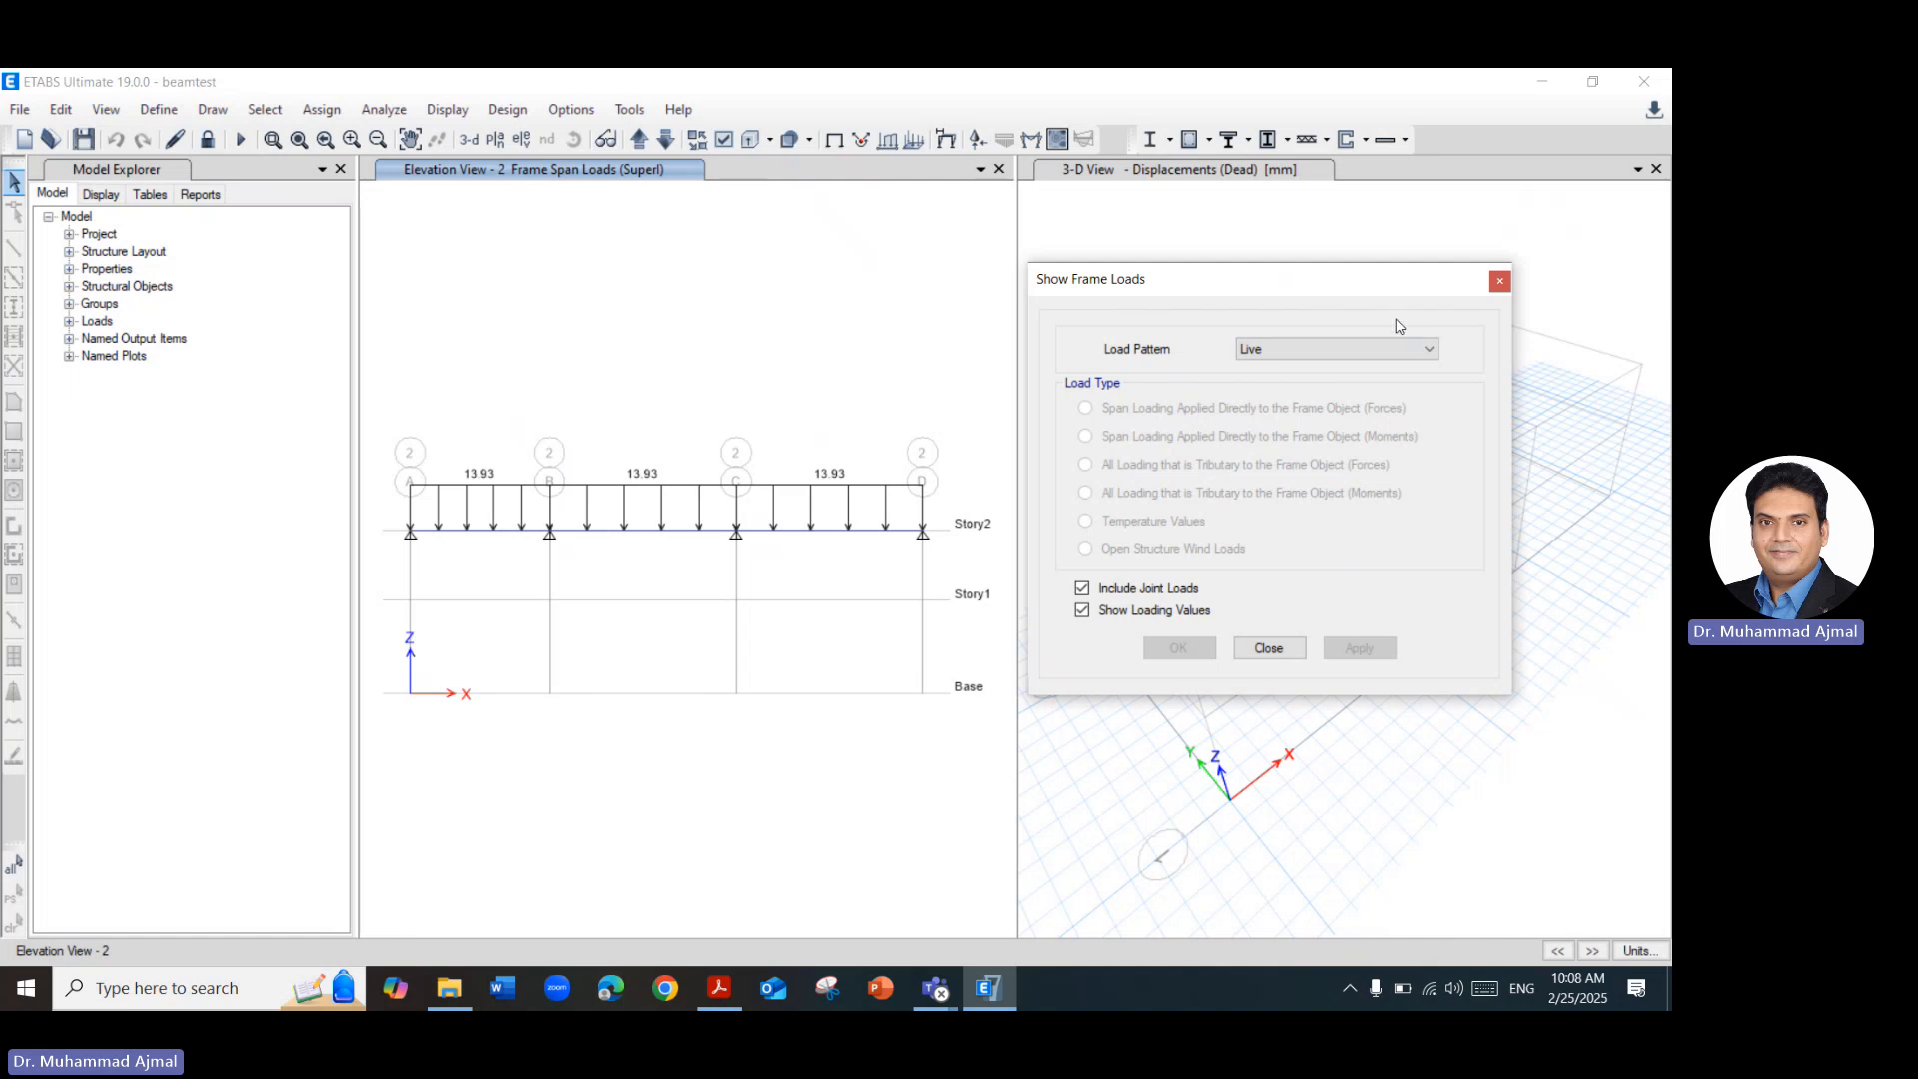
{"action": "left_click", "coordinate": [1499, 284]}
Open the support reaction display settings for the elevation view and choose the Dead load case.
{"action": "left_click", "coordinate": [463, 105]}
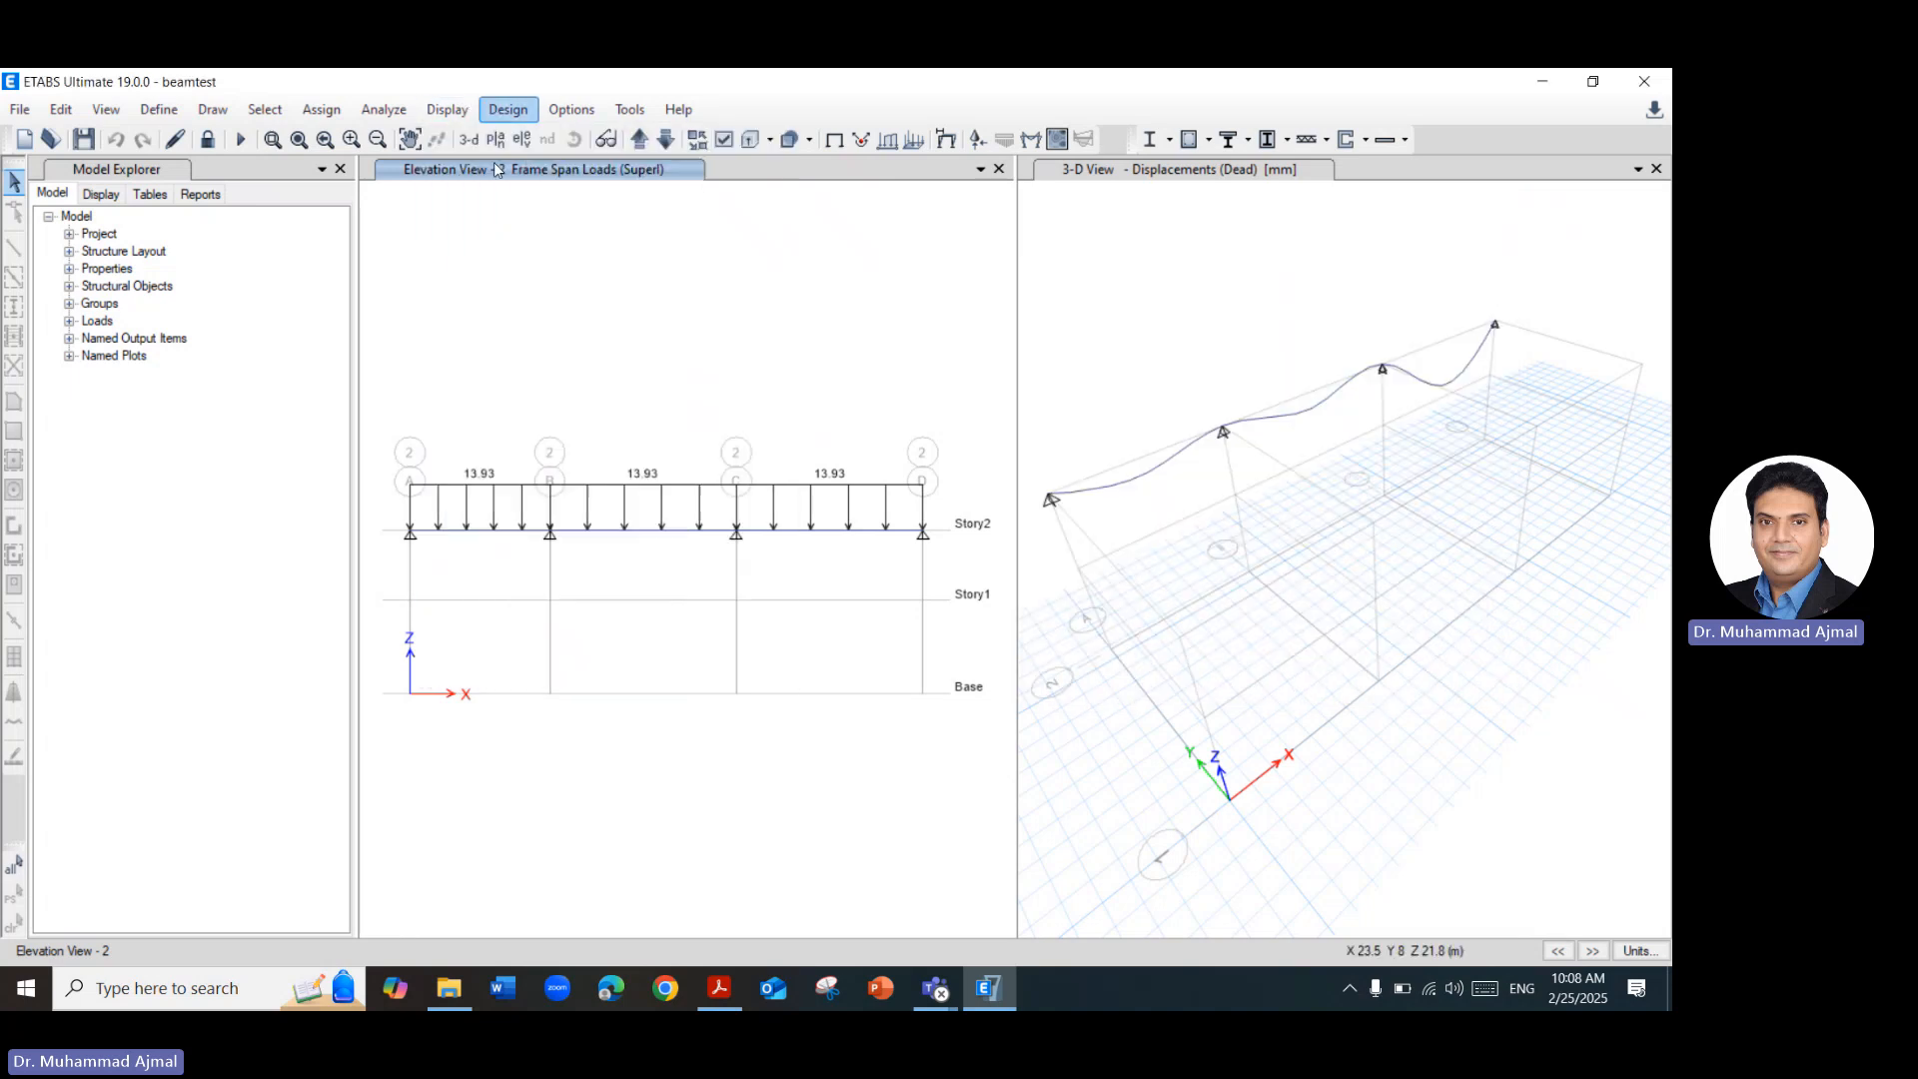
{"action": "left_click", "coordinate": [446, 109]}
{"action": "mouse_move", "coordinate": [495, 238]}
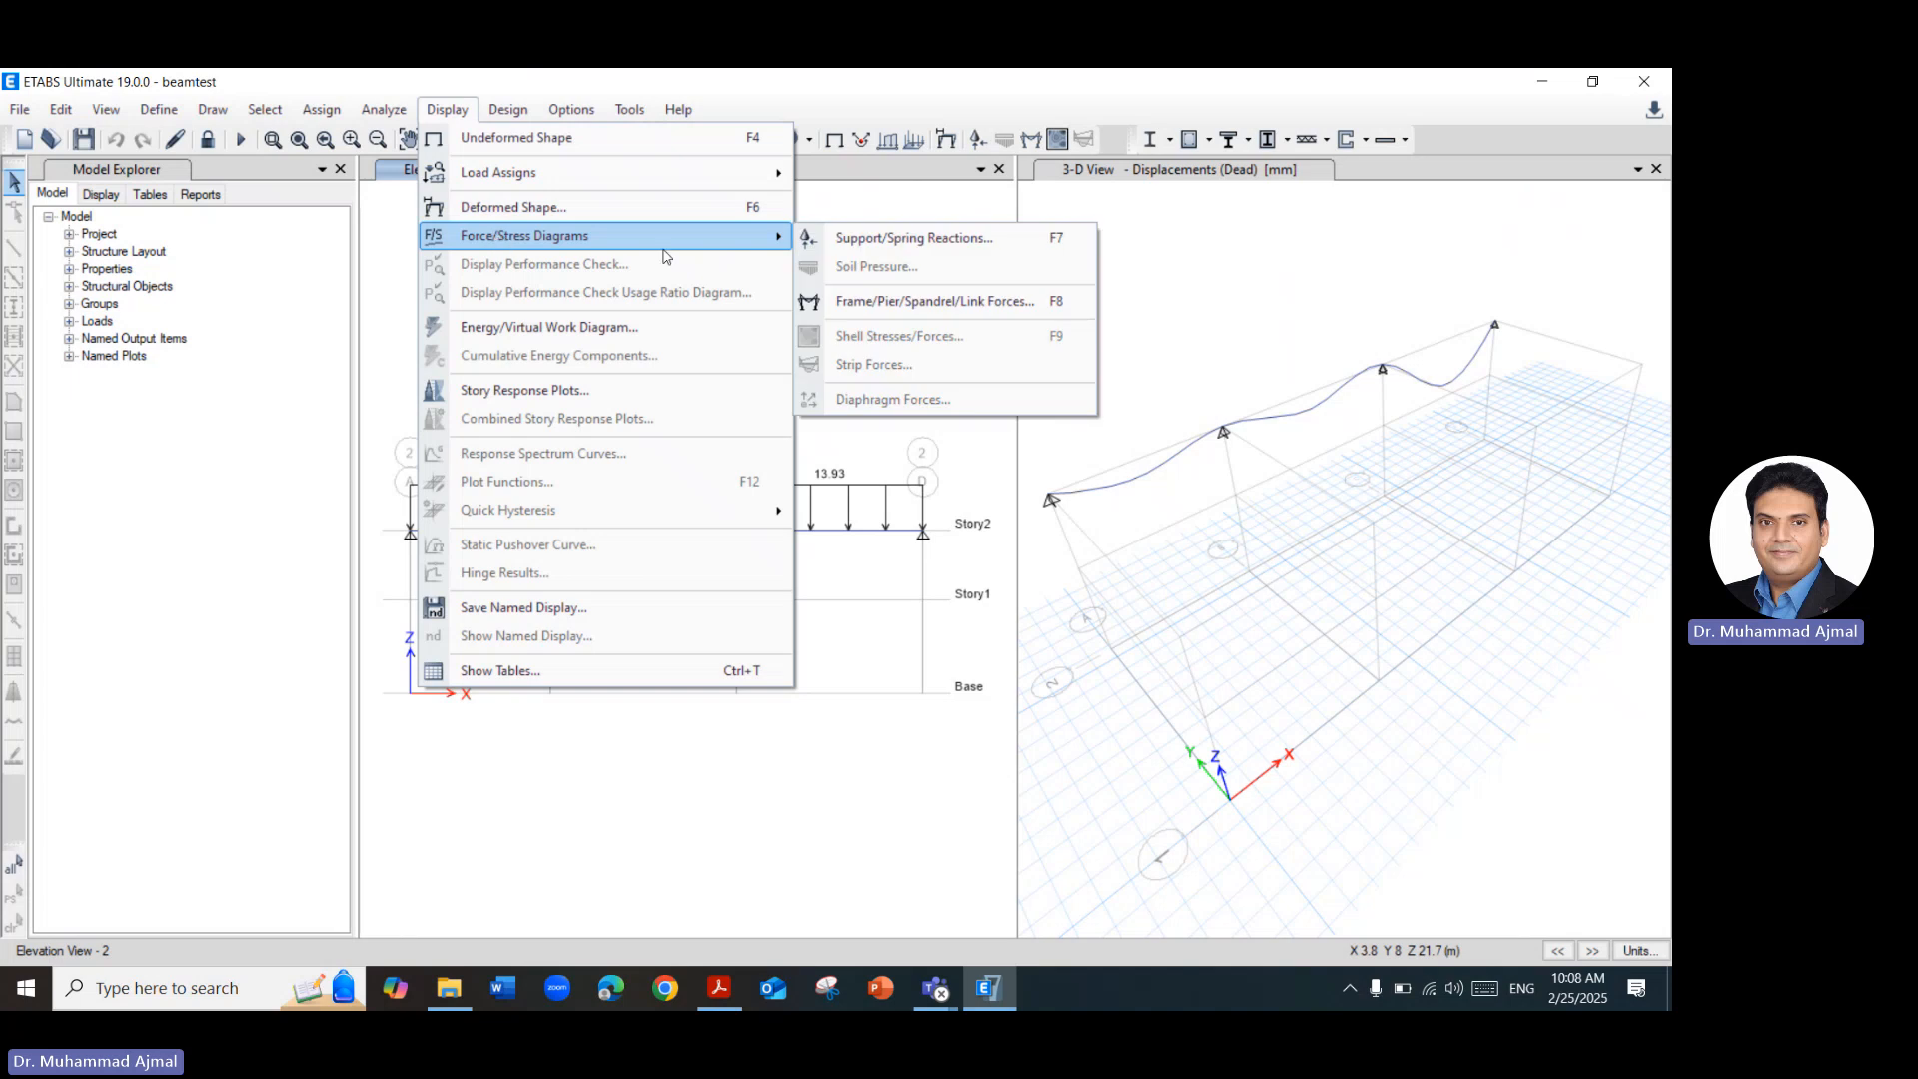
{"action": "left_click", "coordinate": [856, 247]}
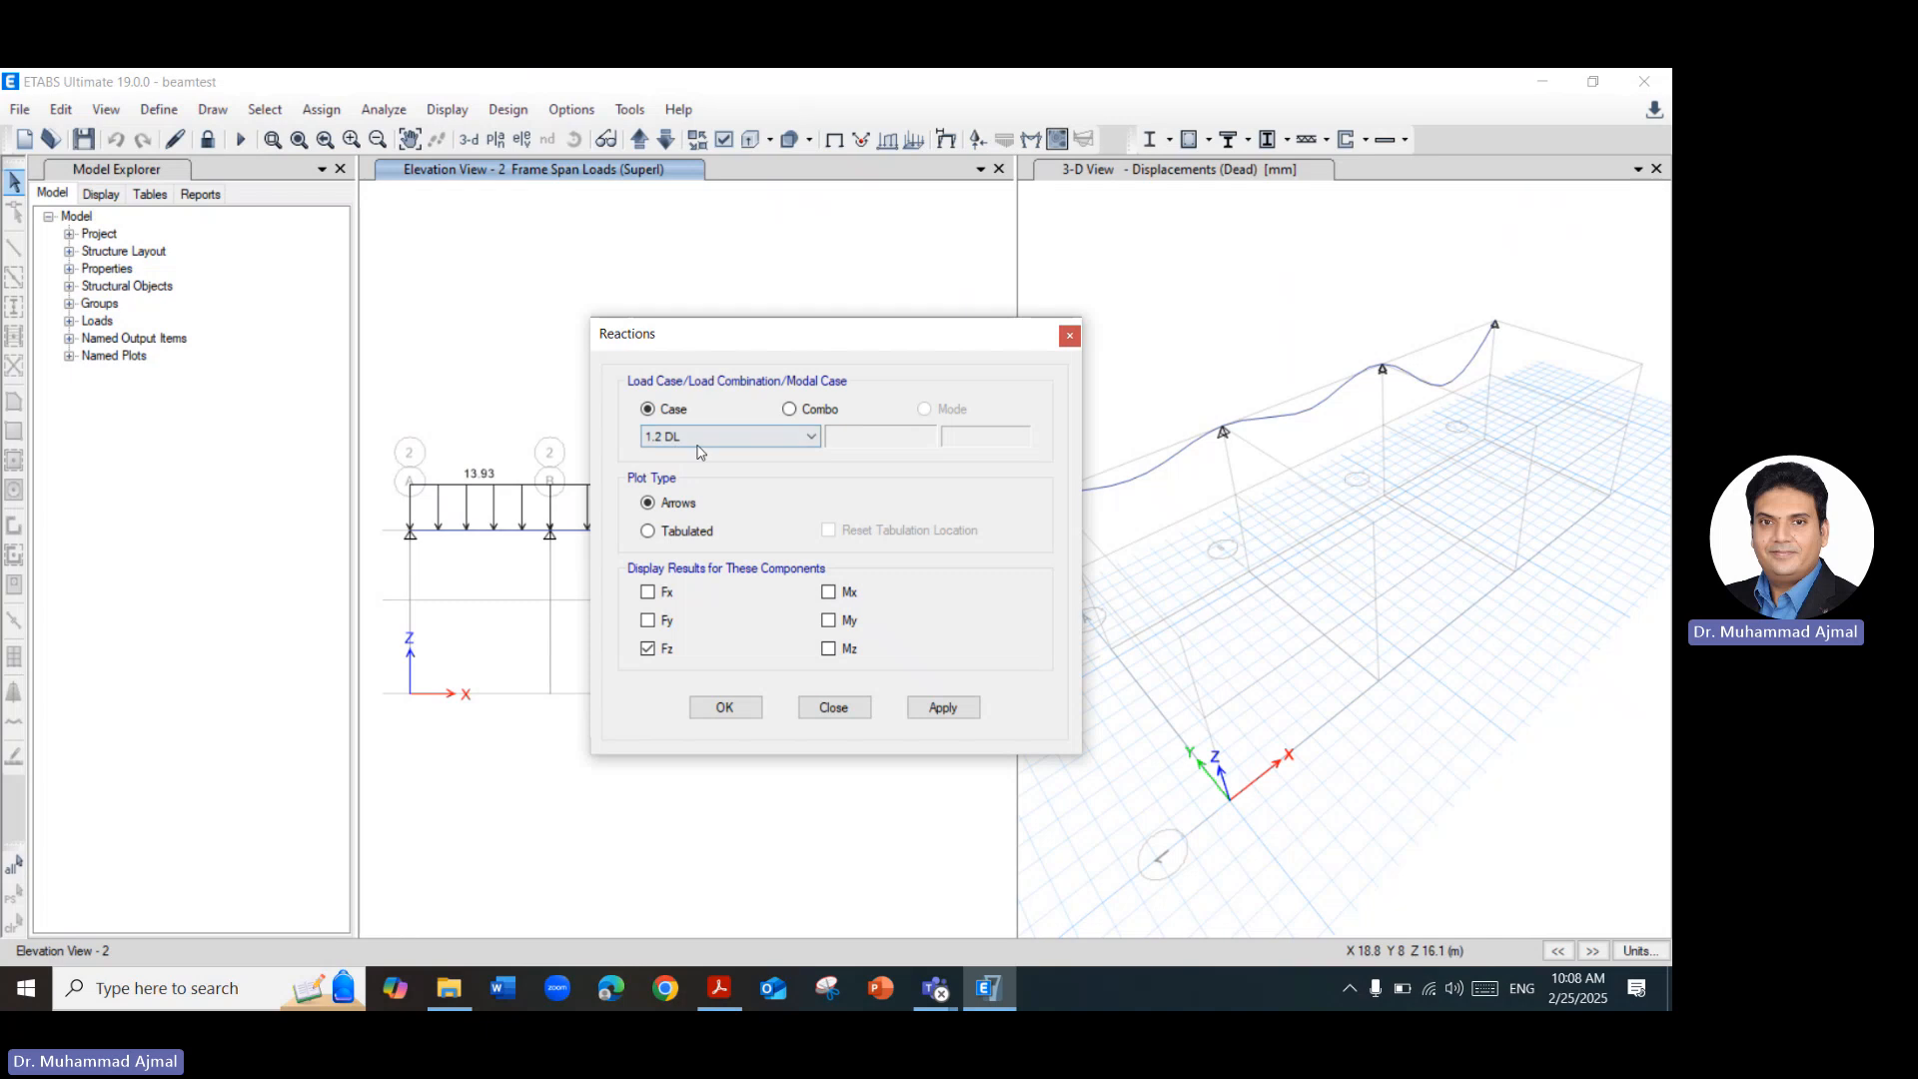
{"action": "left_click", "coordinate": [790, 409]}
{"action": "left_click", "coordinate": [662, 410]}
Include Fx, Fy, Mx, My and Mz alongside Fz and display the reactions as arrows.
{"action": "left_click", "coordinate": [648, 593]}
{"action": "left_click", "coordinate": [648, 620]}
{"action": "left_click", "coordinate": [828, 592]}
{"action": "left_click", "coordinate": [835, 622]}
{"action": "left_click", "coordinate": [835, 650]}
{"action": "left_click", "coordinate": [940, 711]}
{"action": "left_click", "coordinate": [744, 708]}
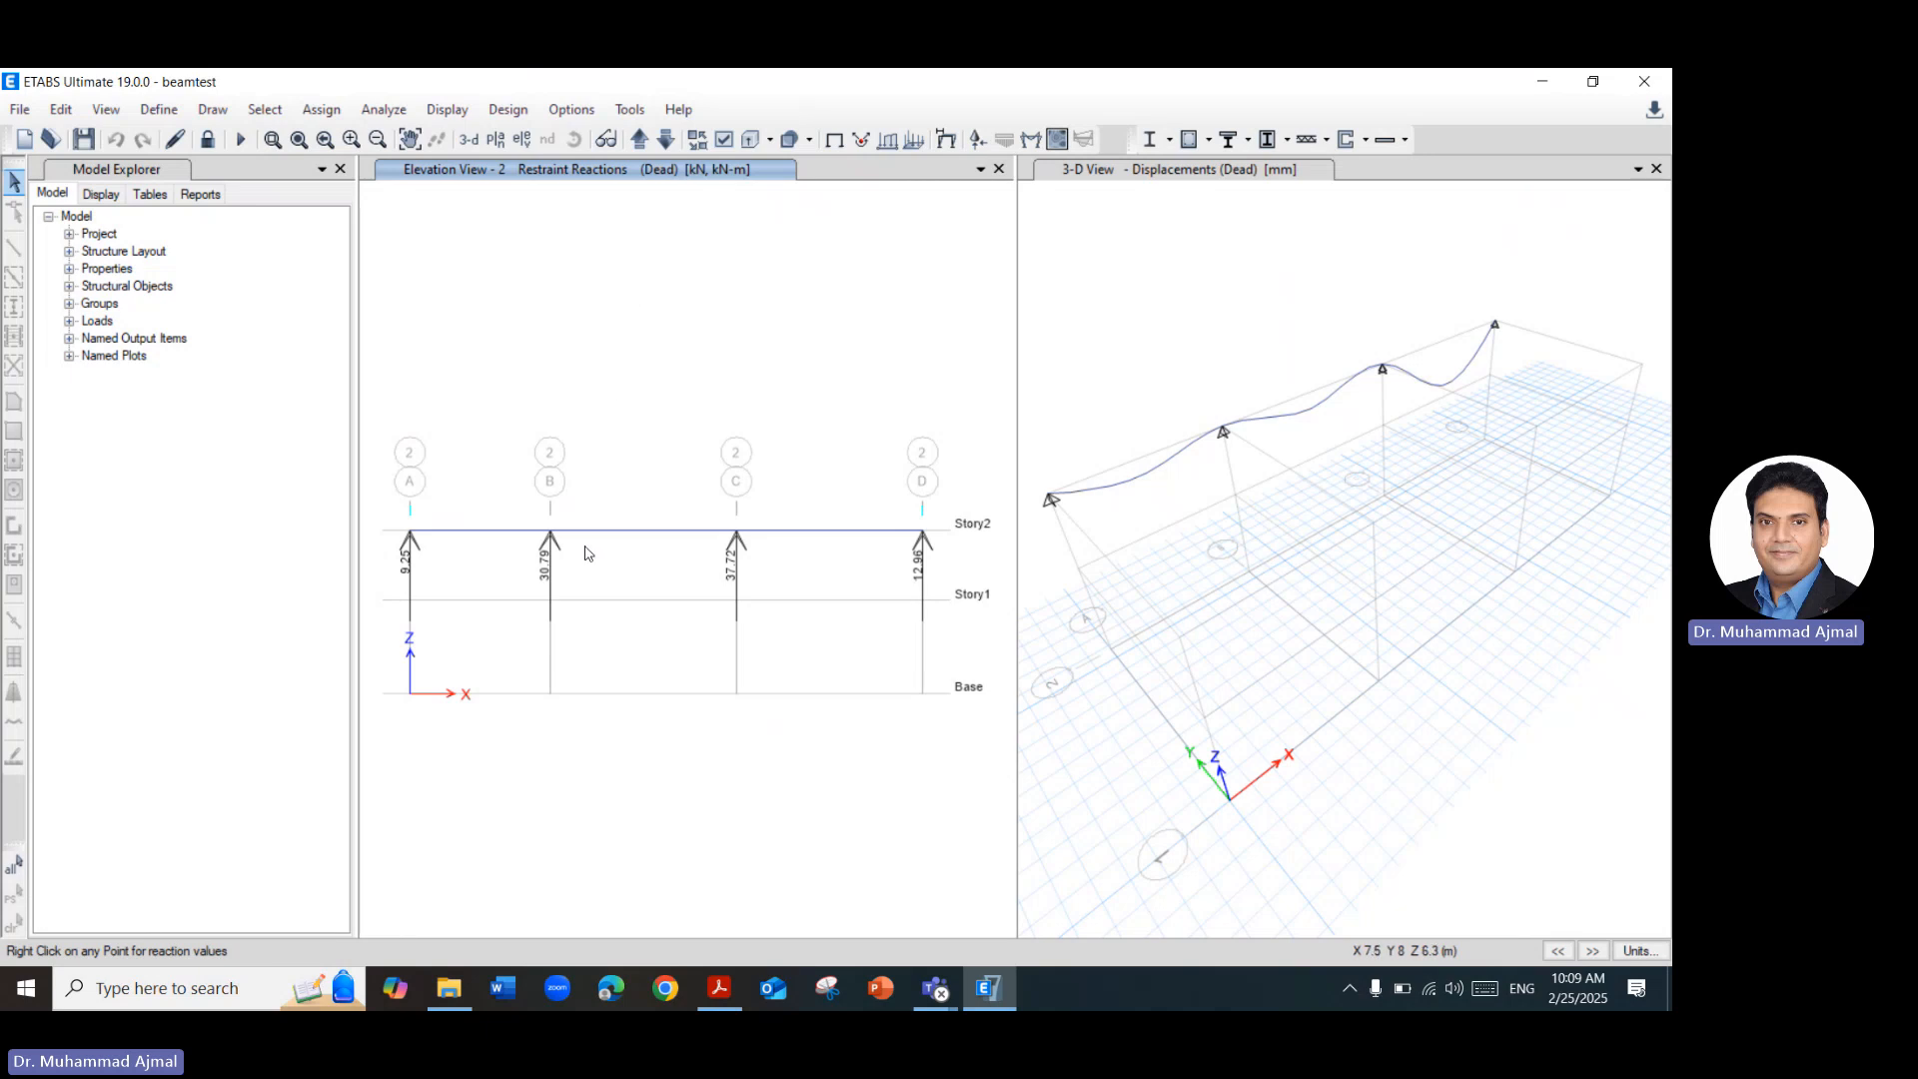
Inspect the restraint reaction forces and moments at the Story2 support on grid line B.
{"action": "right_click", "coordinate": [553, 539]}
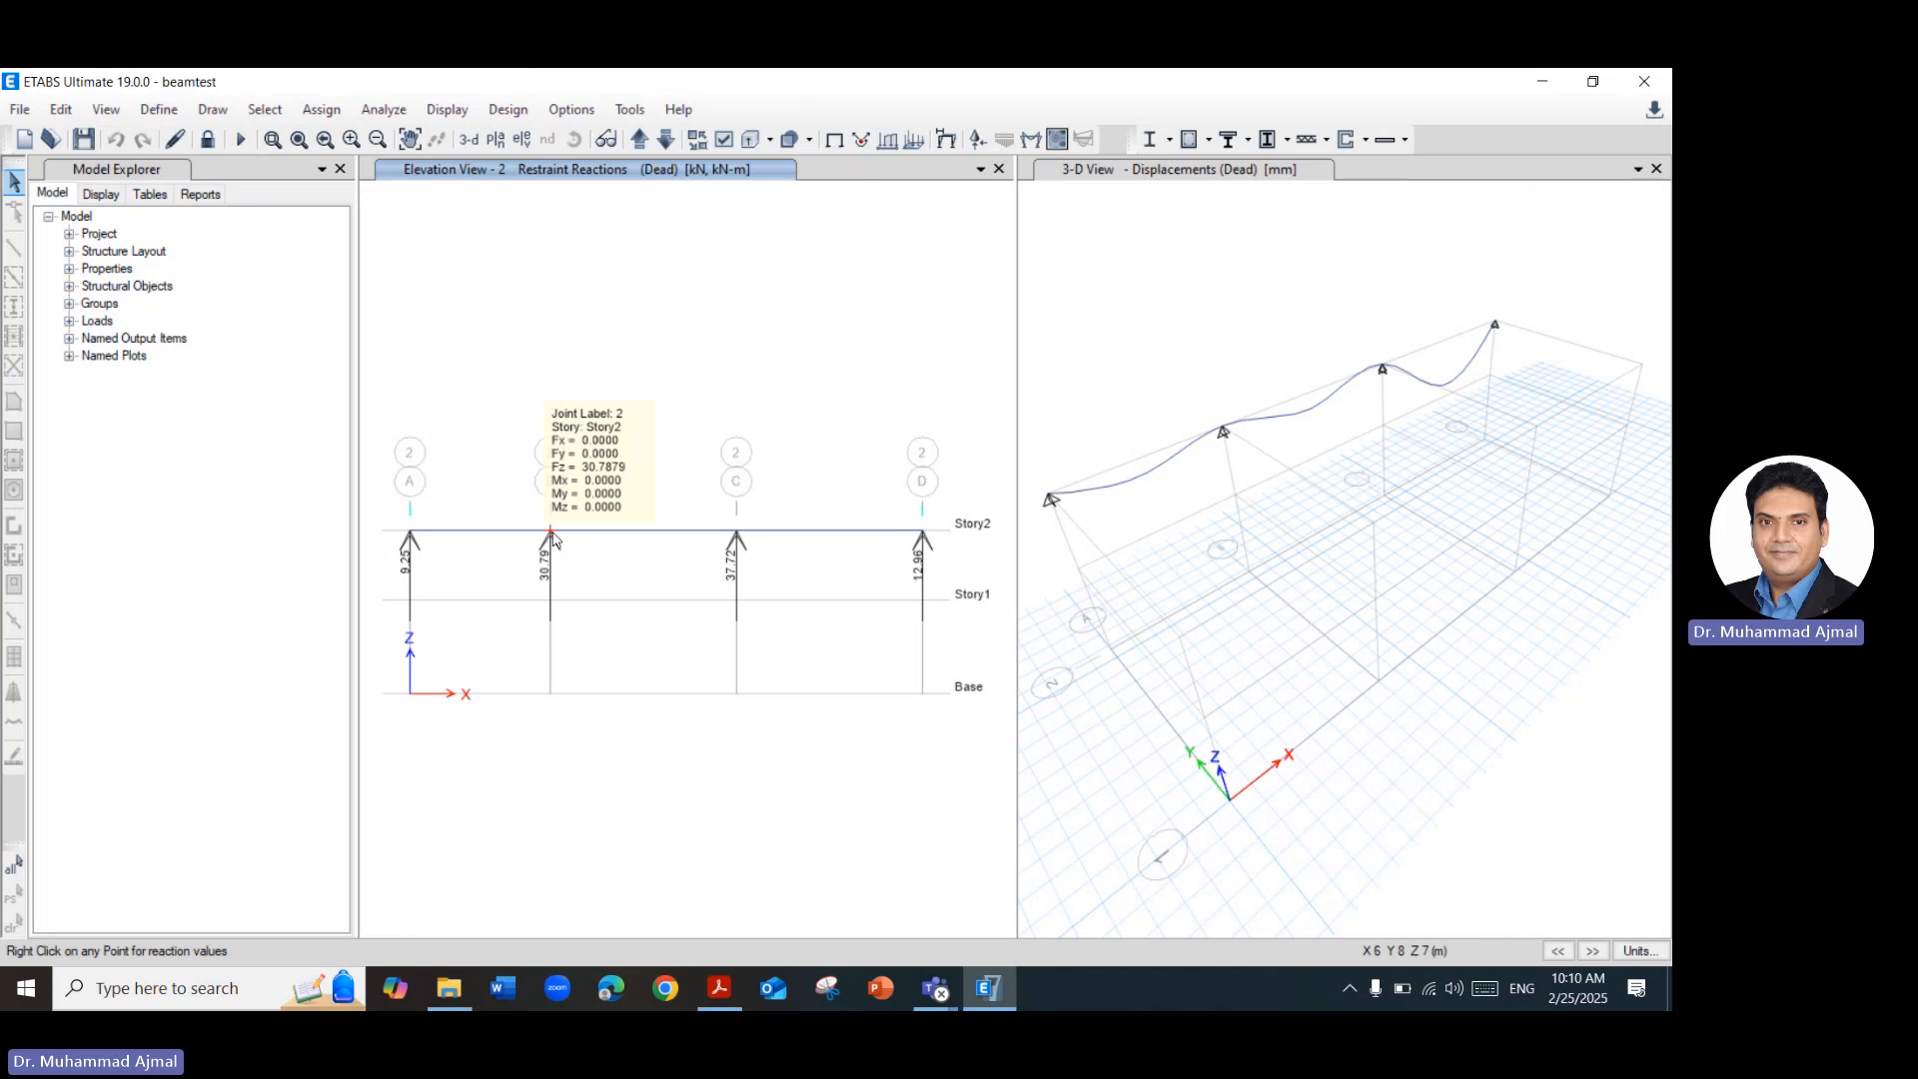
{"action": "right_click", "coordinate": [554, 538]}
{"action": "right_click", "coordinate": [553, 534]}
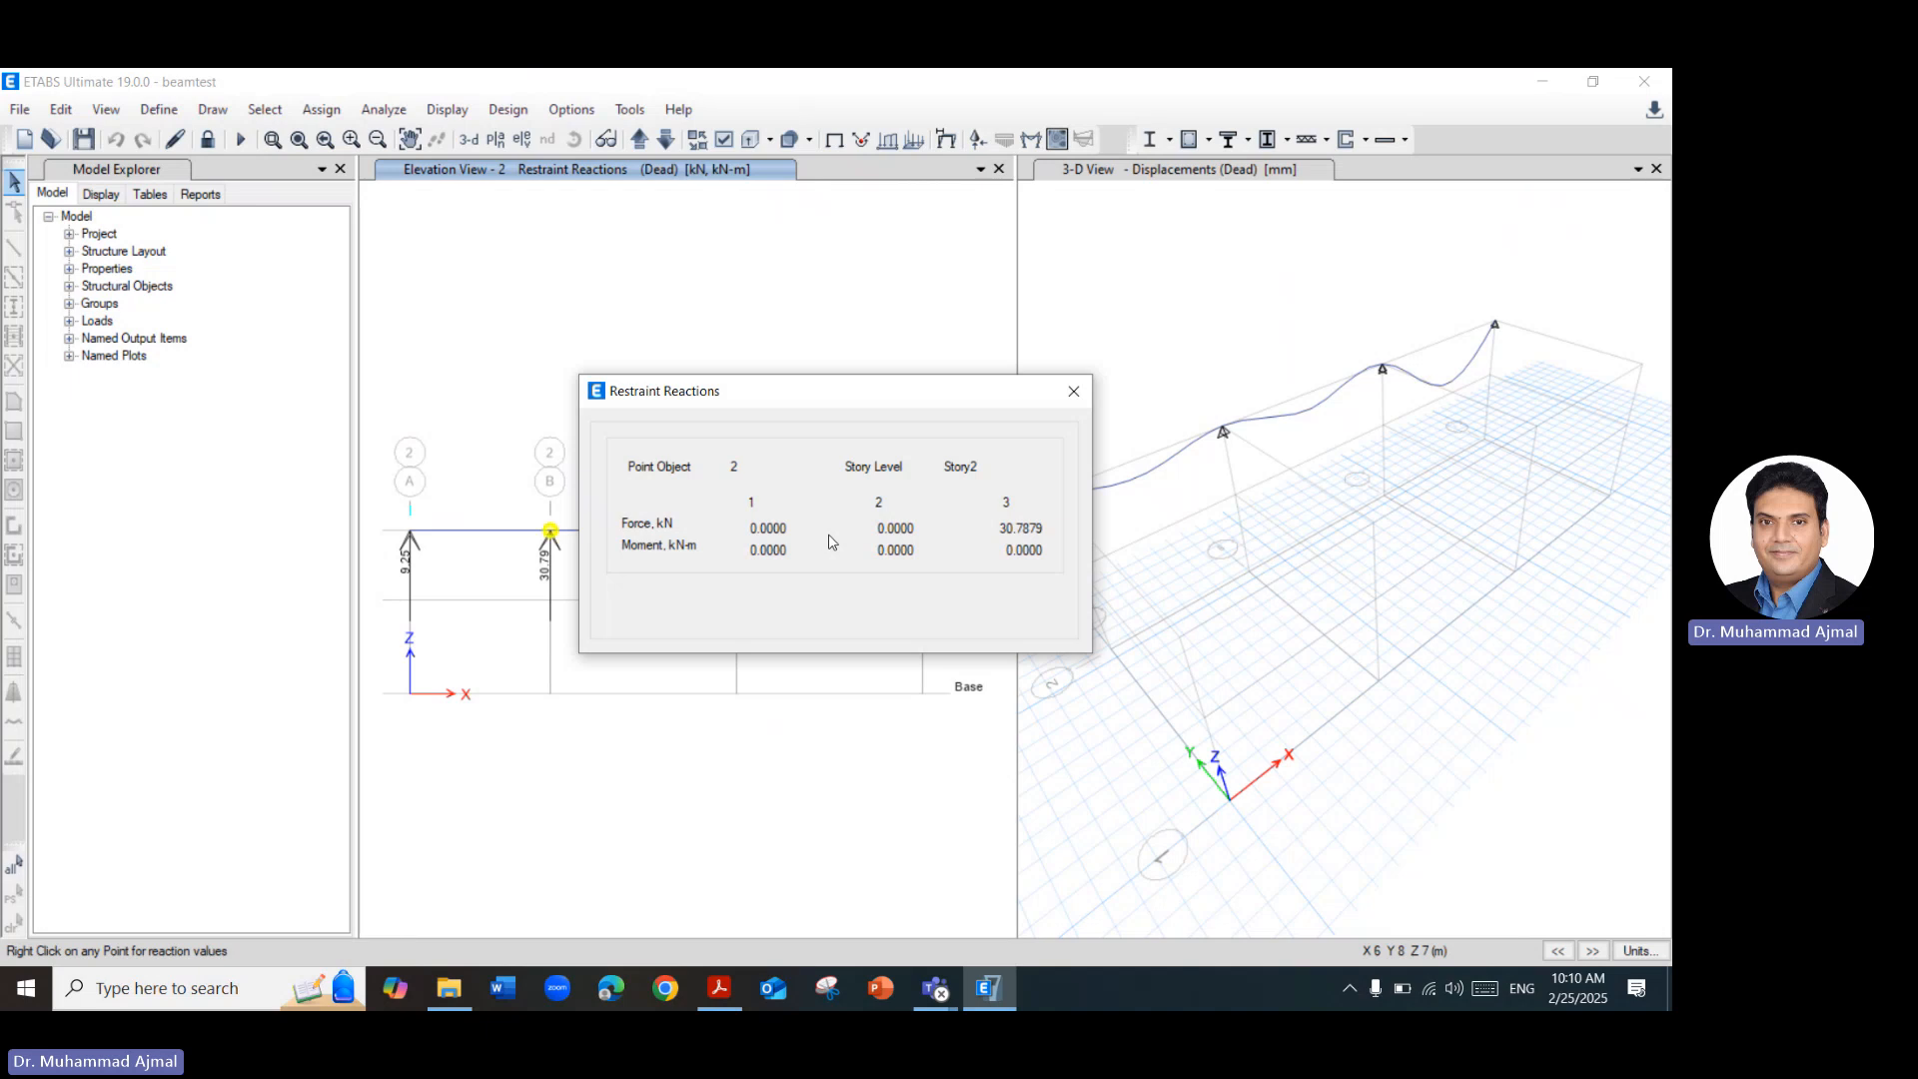
{"action": "left_click", "coordinate": [1074, 391]}
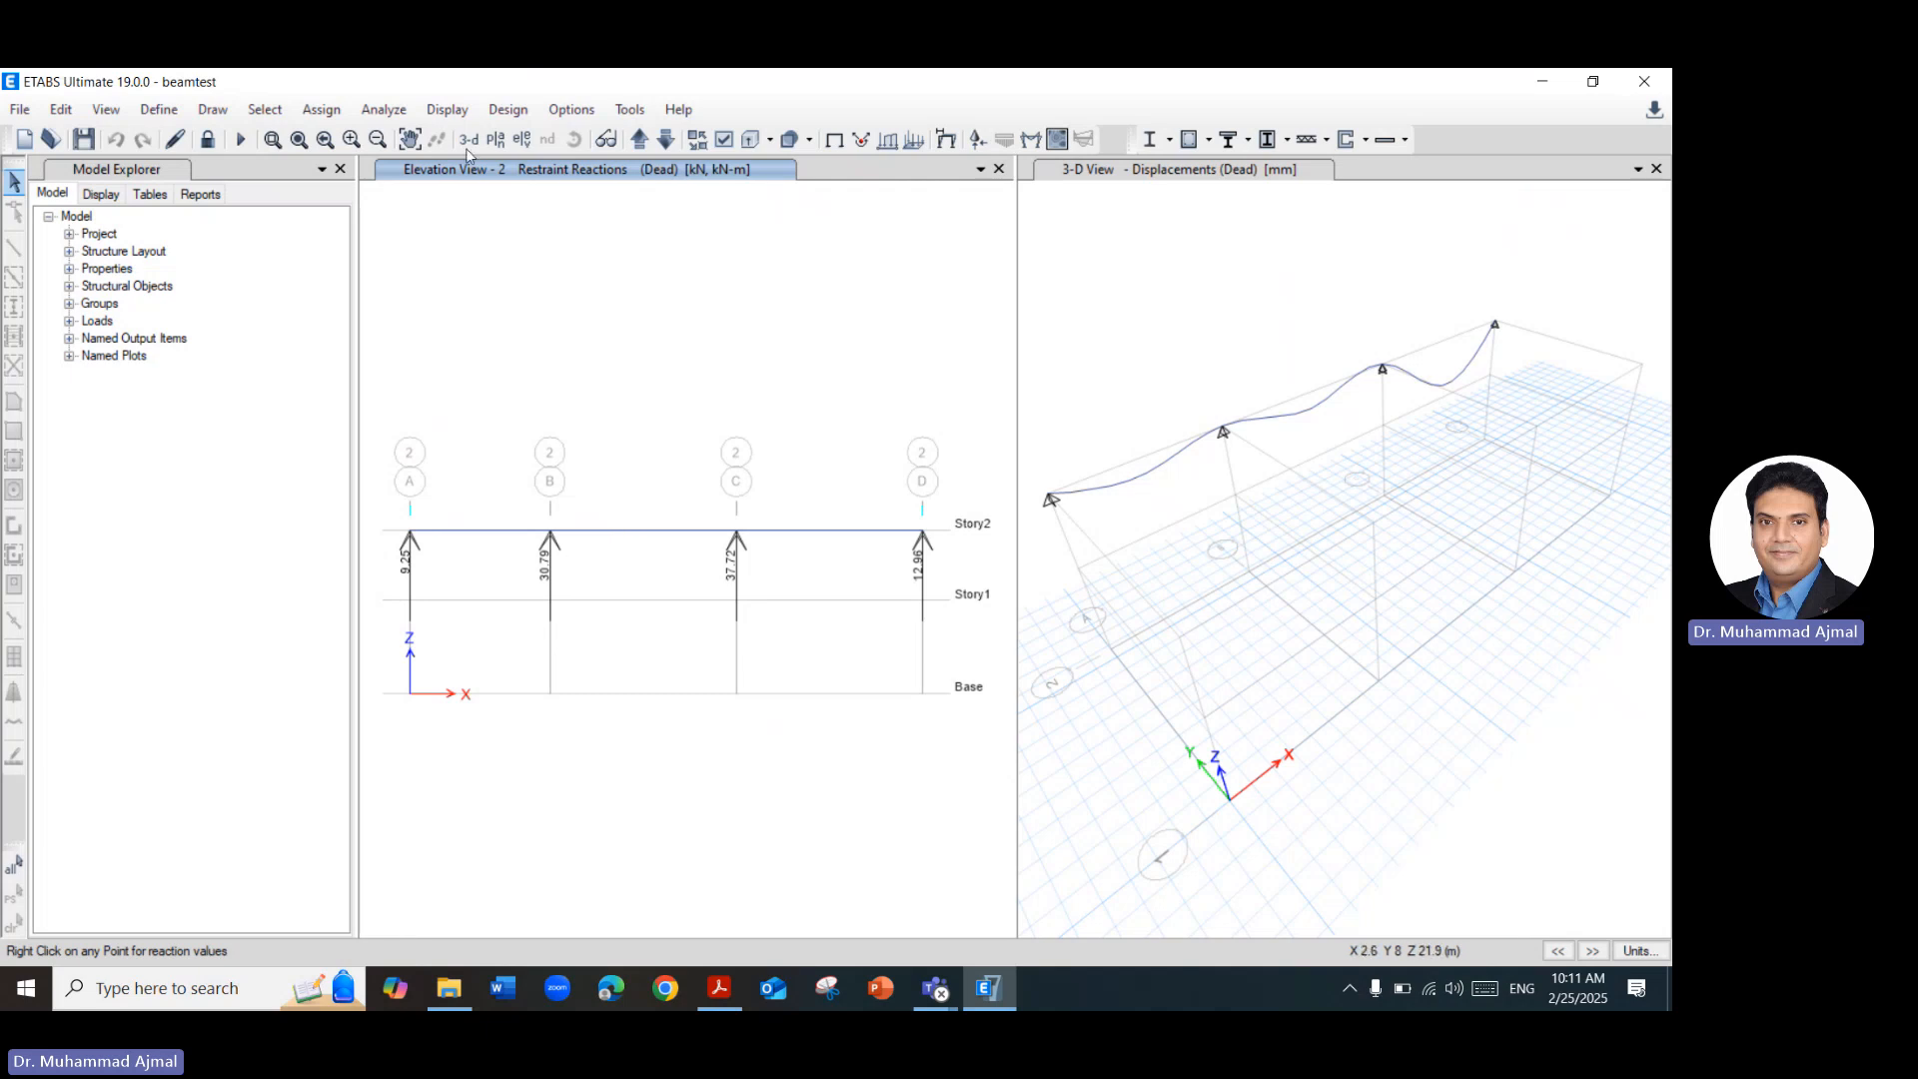
Open the member force diagram settings for frames, piers, spandrels and links.
{"action": "left_click", "coordinate": [450, 112]}
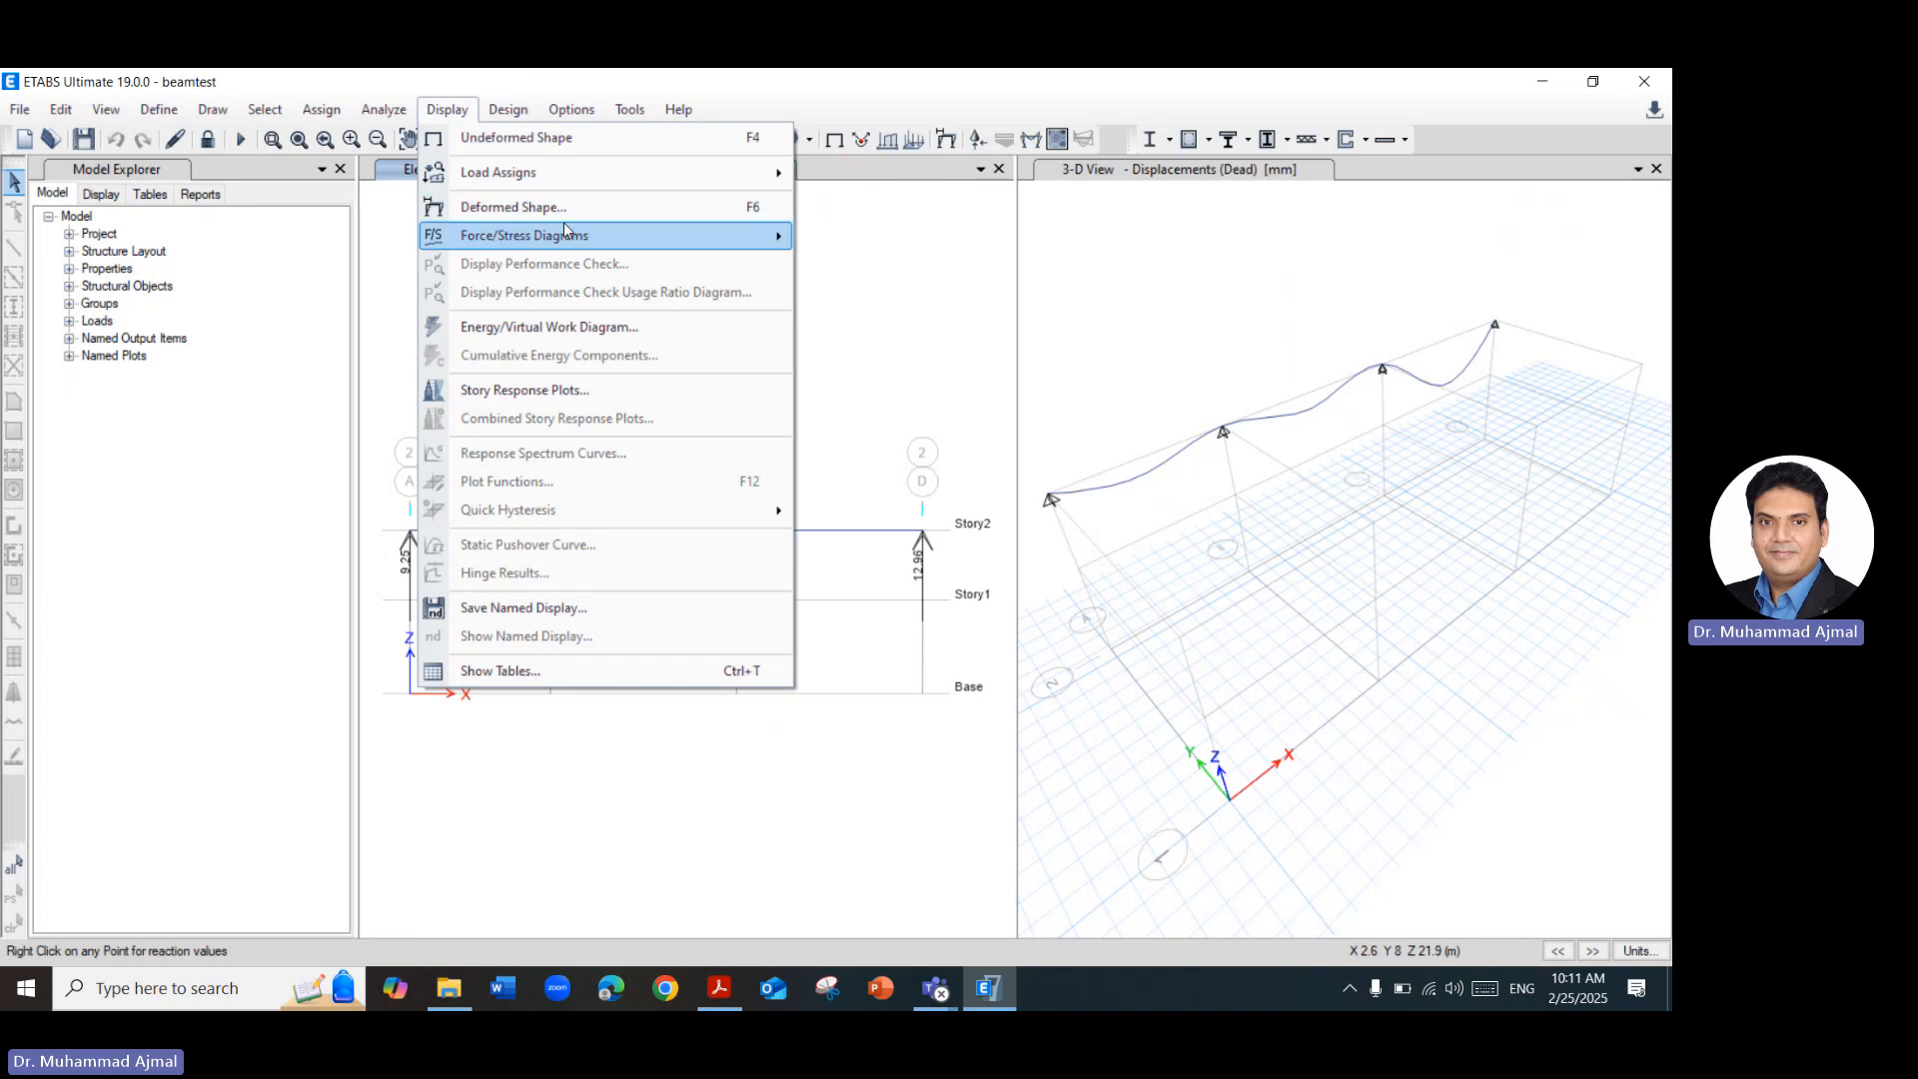
{"action": "mouse_move", "coordinate": [641, 234]}
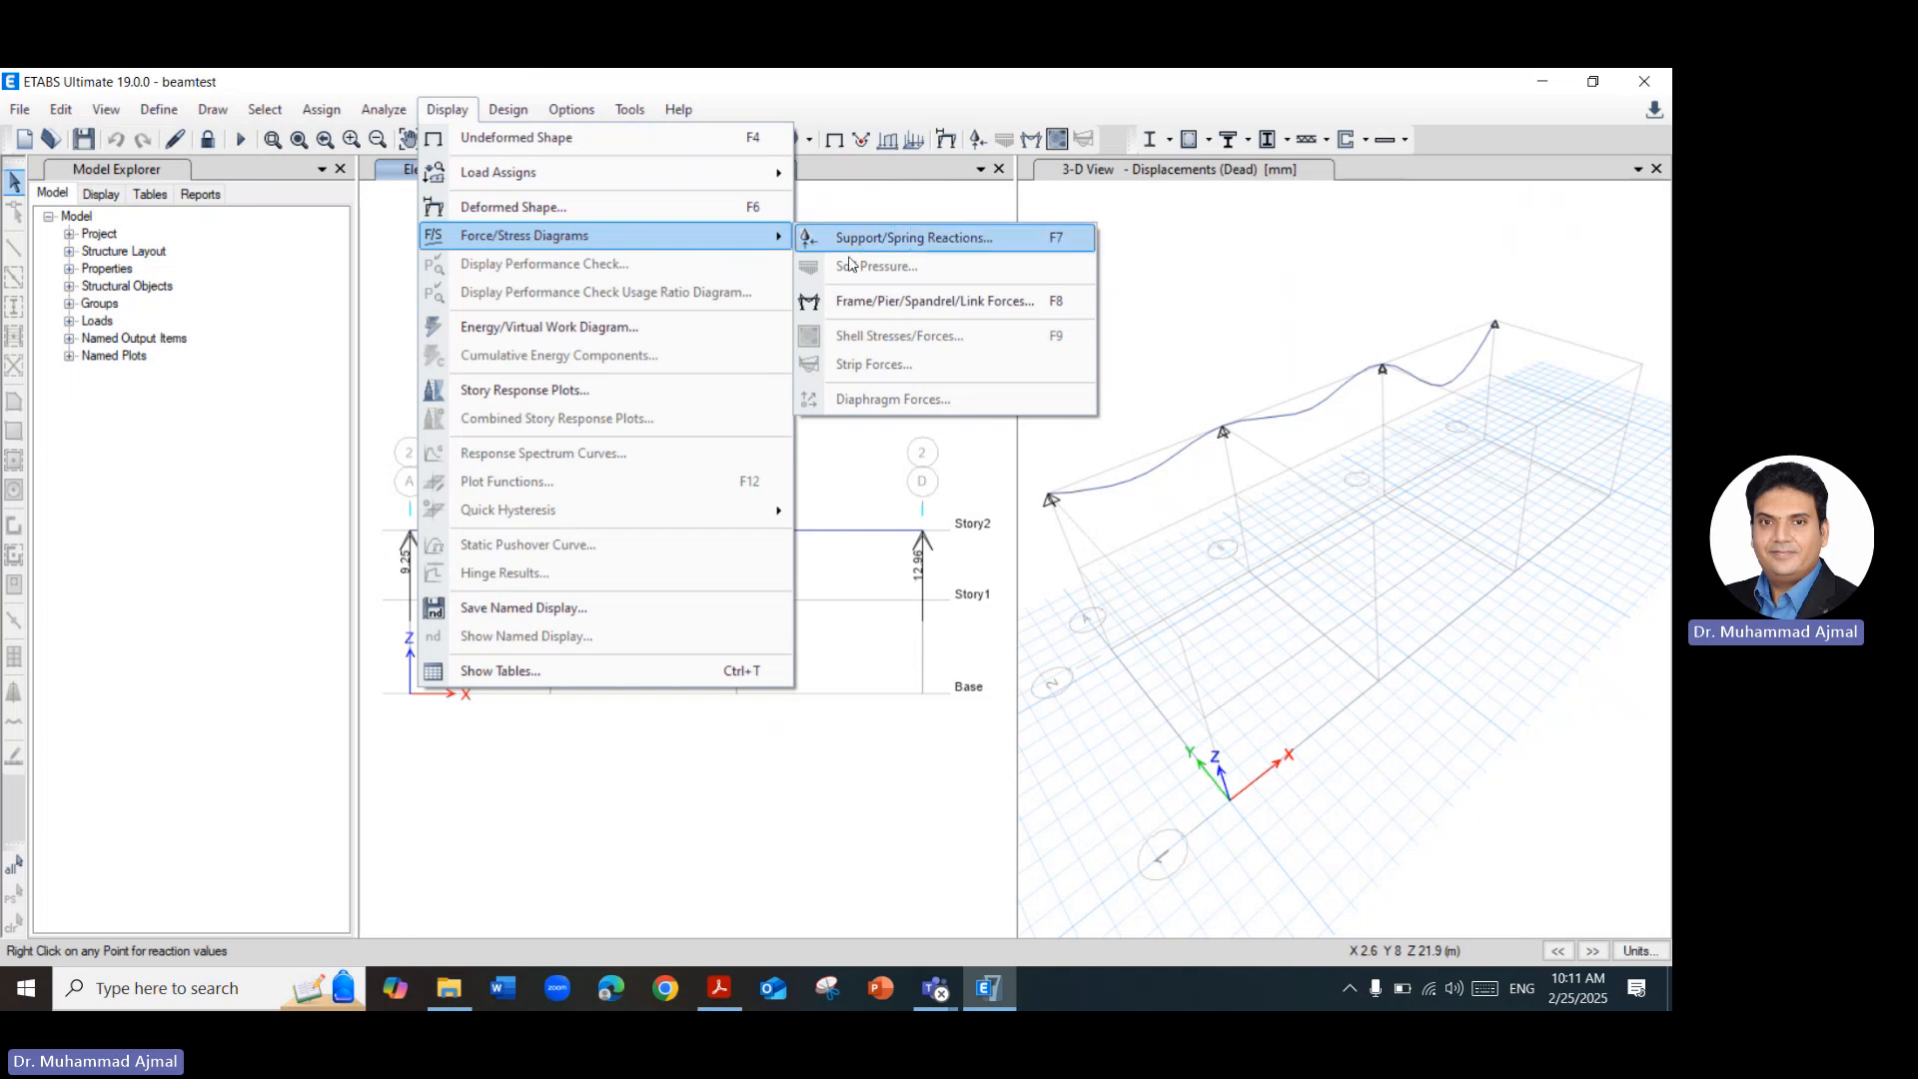
{"action": "left_click", "coordinate": [865, 315]}
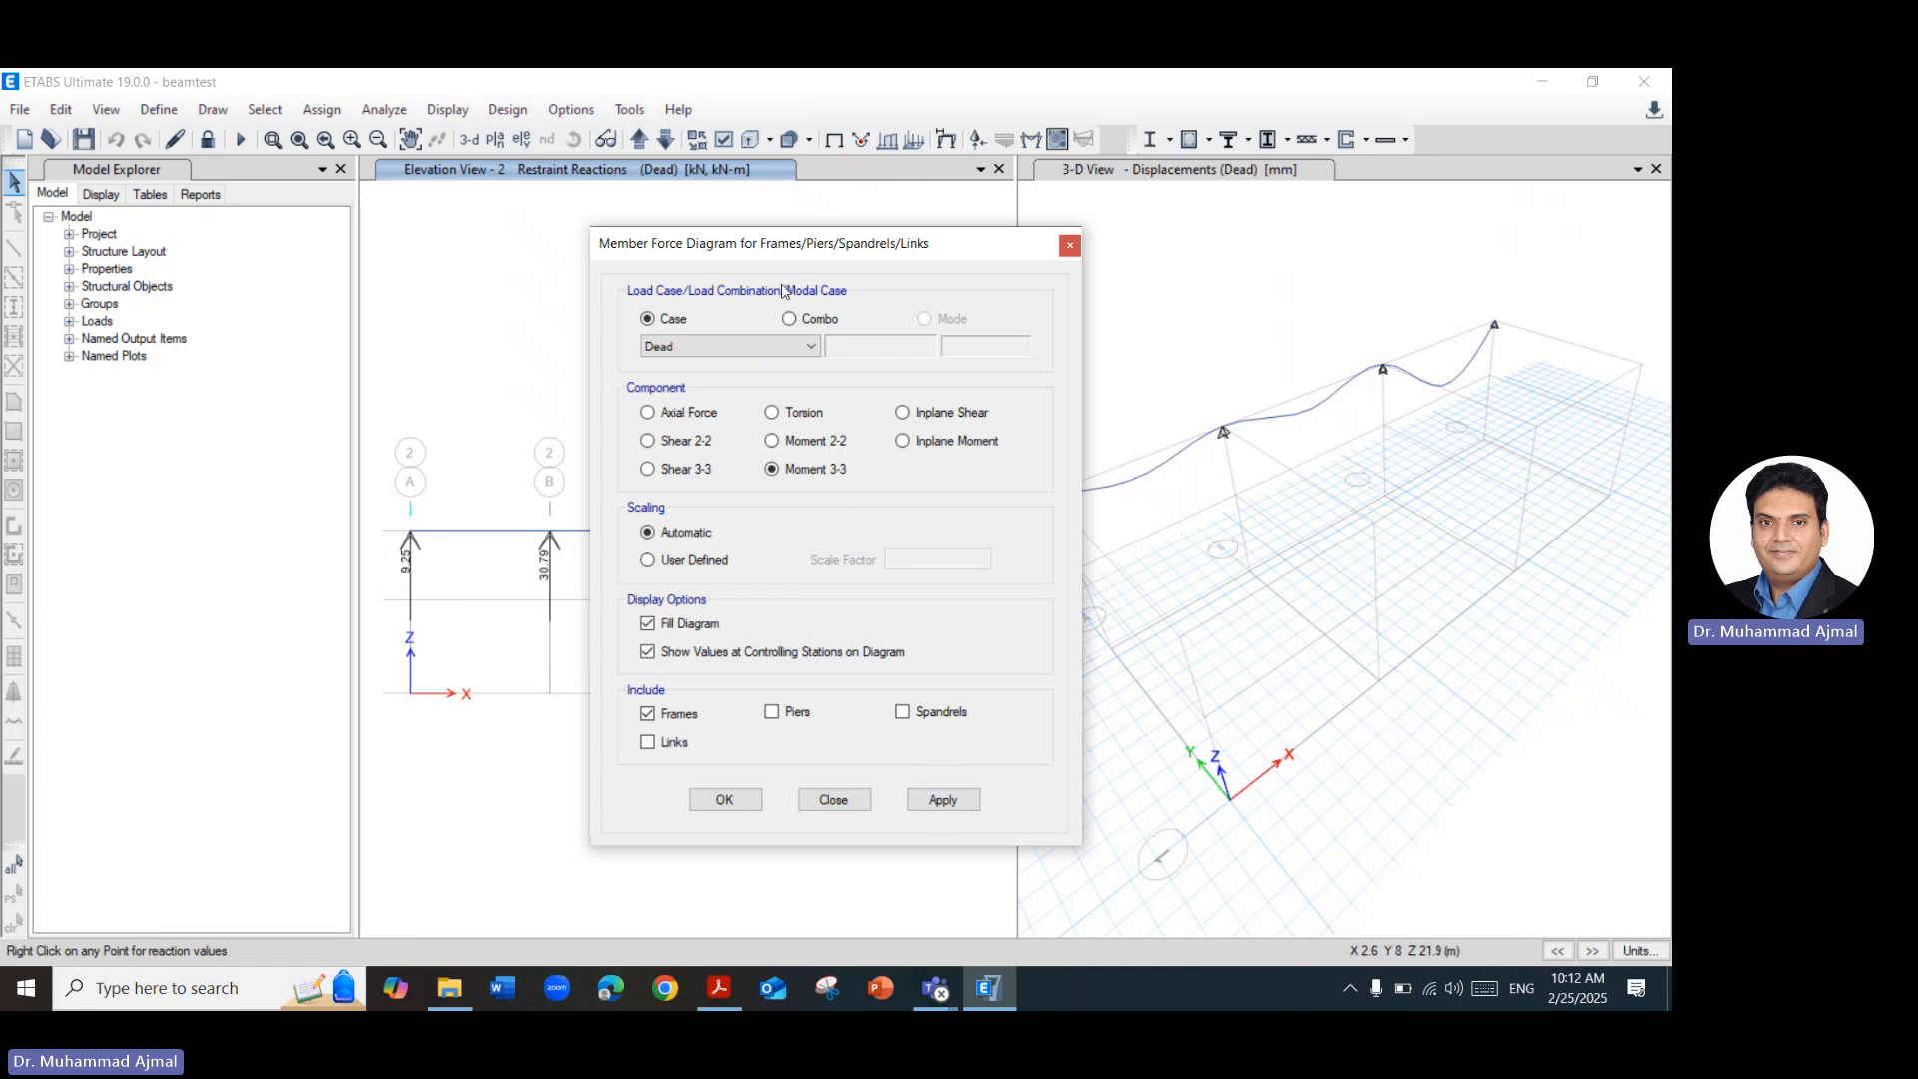
Switch to Acrobat, review the Beam B-2 load table and the load cases slide, and return to ETABS.
{"action": "left_click", "coordinate": [719, 988]}
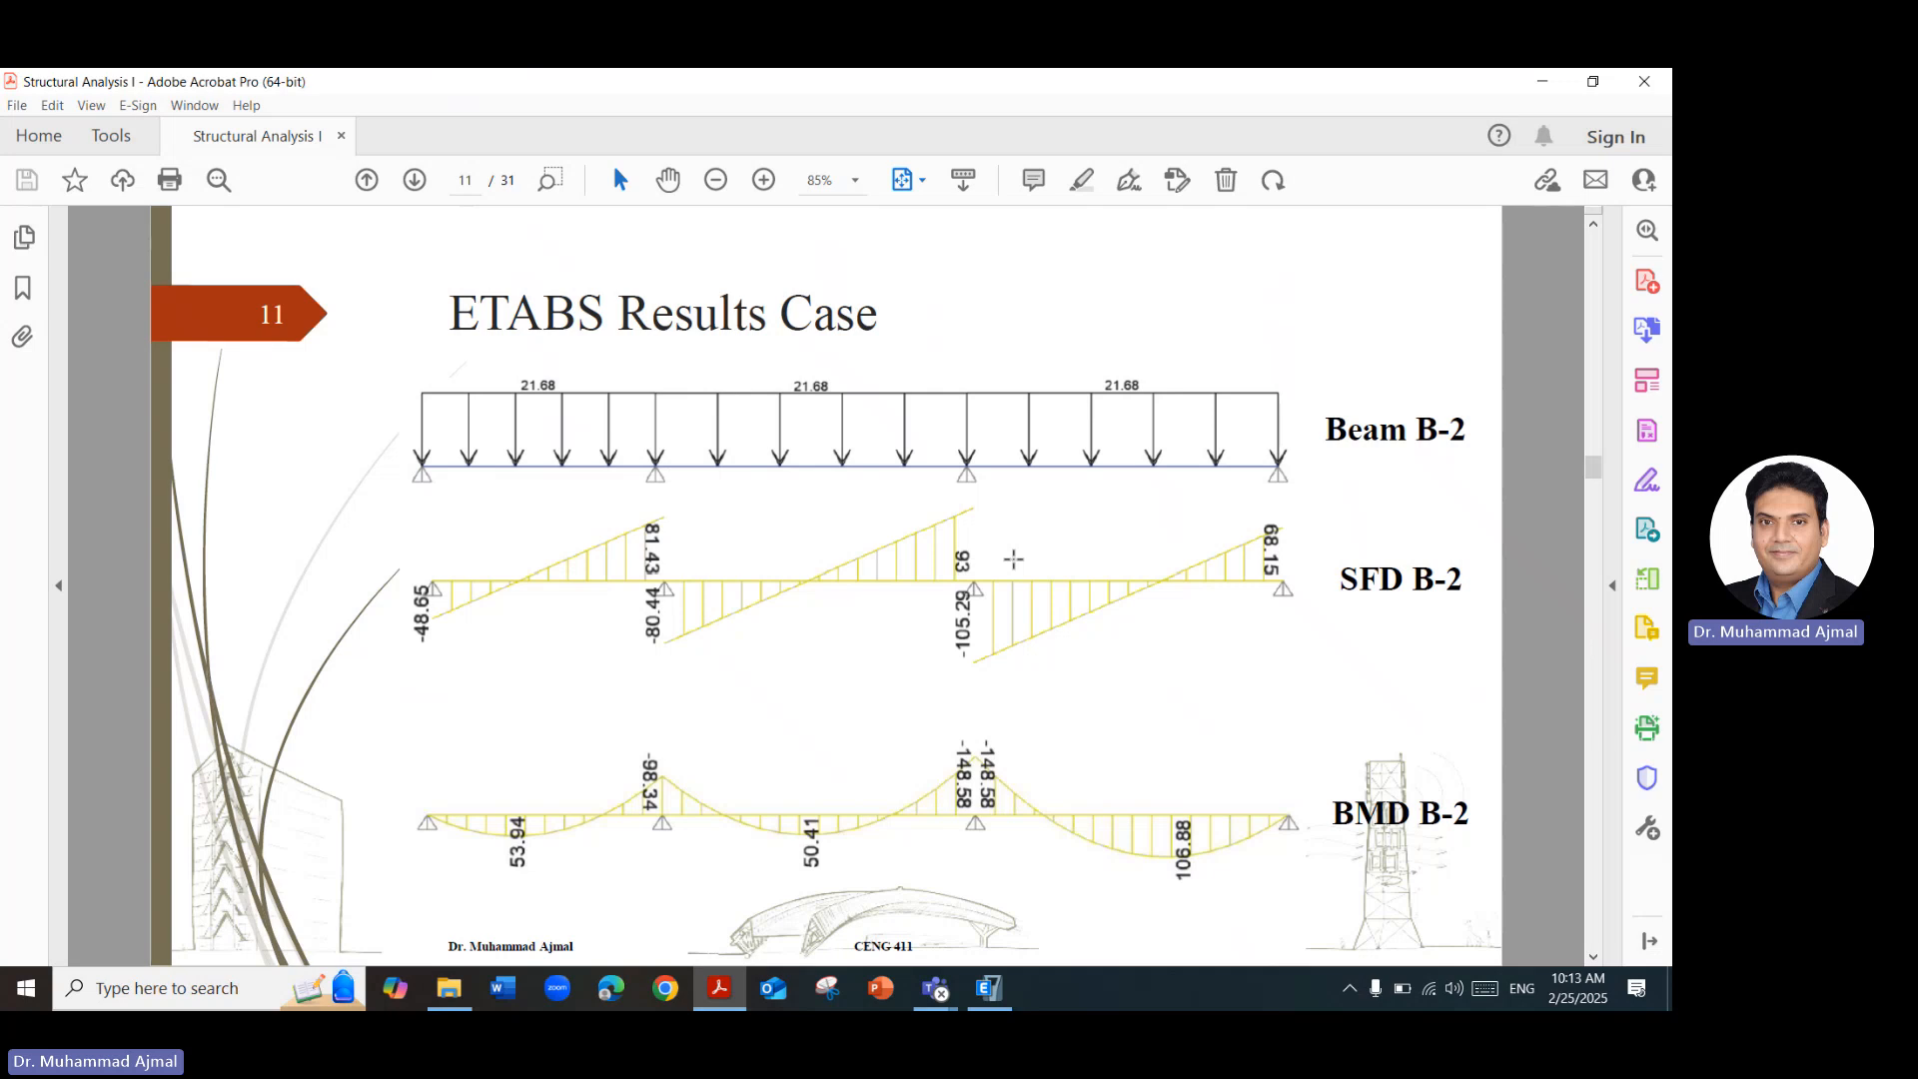
{"action": "key", "text": "Page_Up"}
{"action": "key", "text": "Page_Up"}
{"action": "key", "text": "Page_Up"}
{"action": "key", "text": "Page_Up"}
{"action": "key", "text": "Page_Up"}
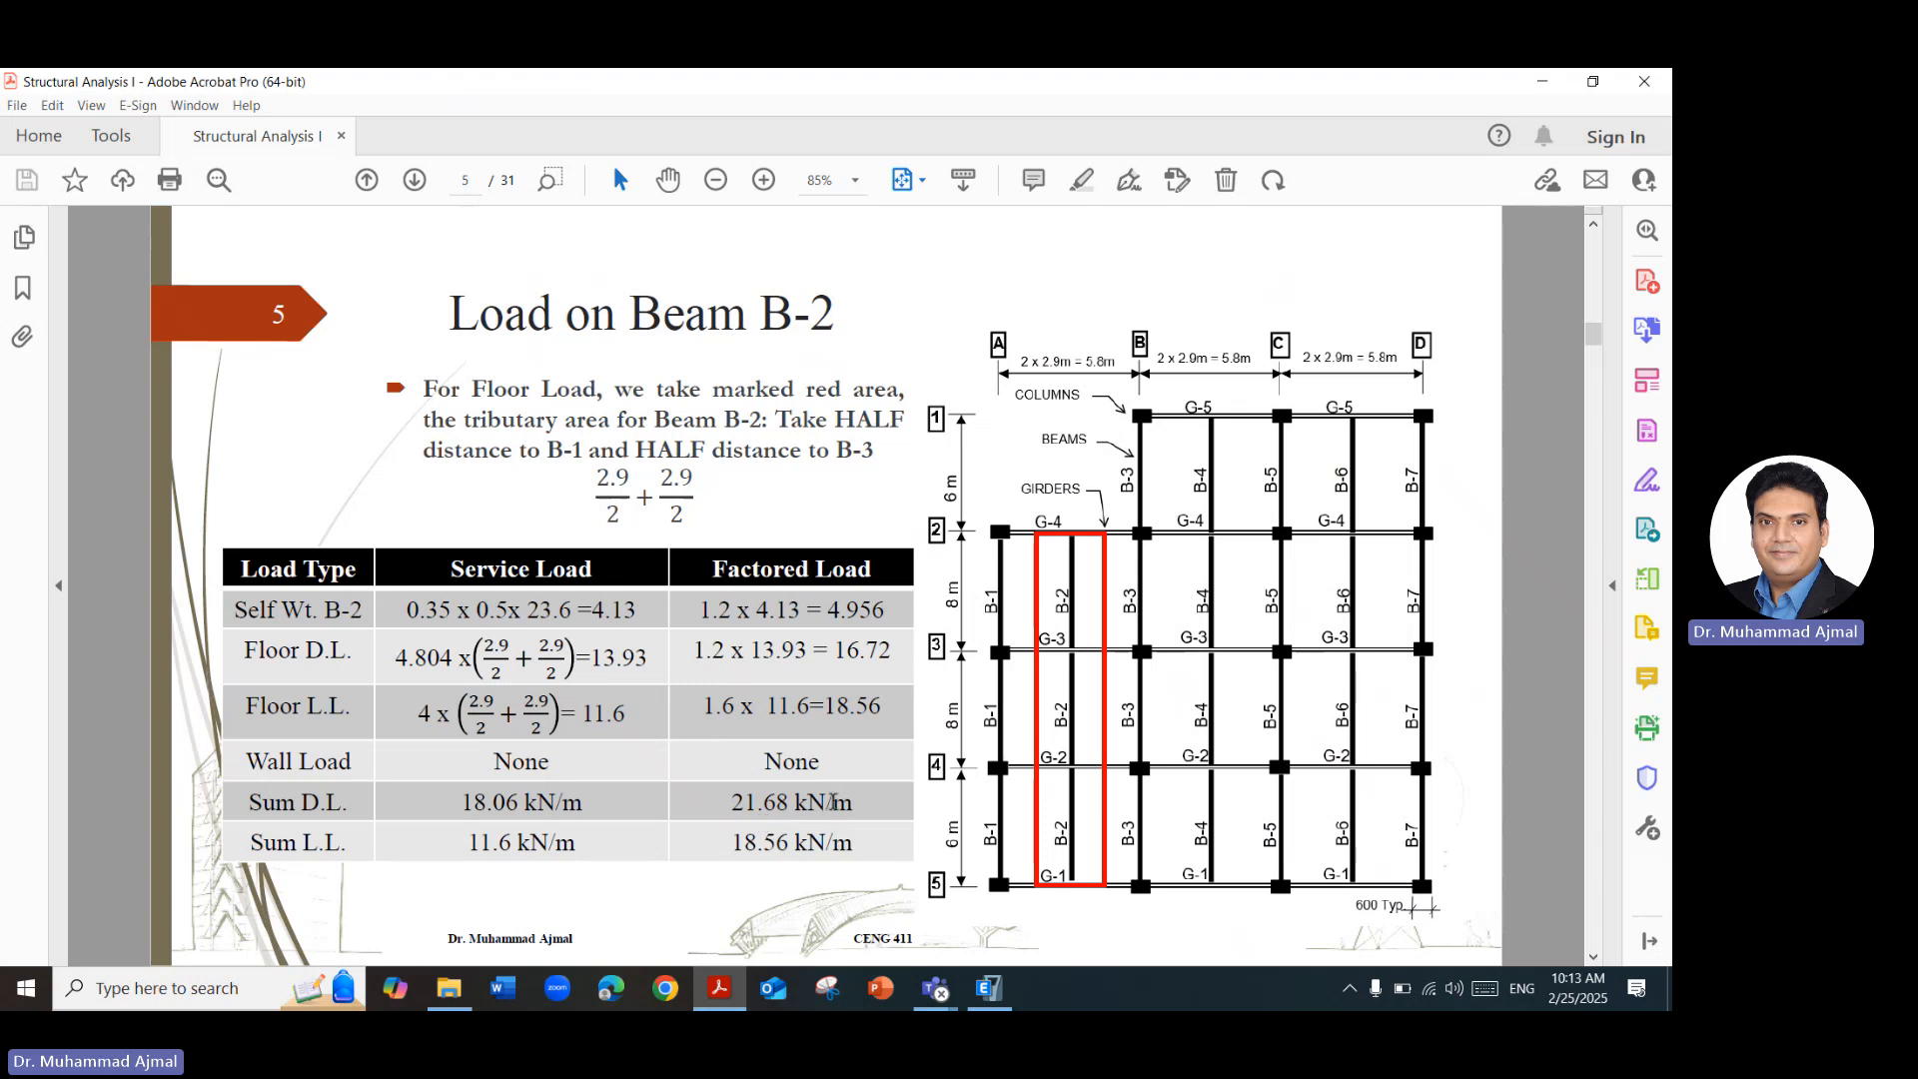
{"action": "scroll", "coordinate": [822, 804], "scroll_direction": "down", "scroll_amount": 1}
{"action": "scroll", "coordinate": [823, 799], "scroll_direction": "down", "scroll_amount": 5}
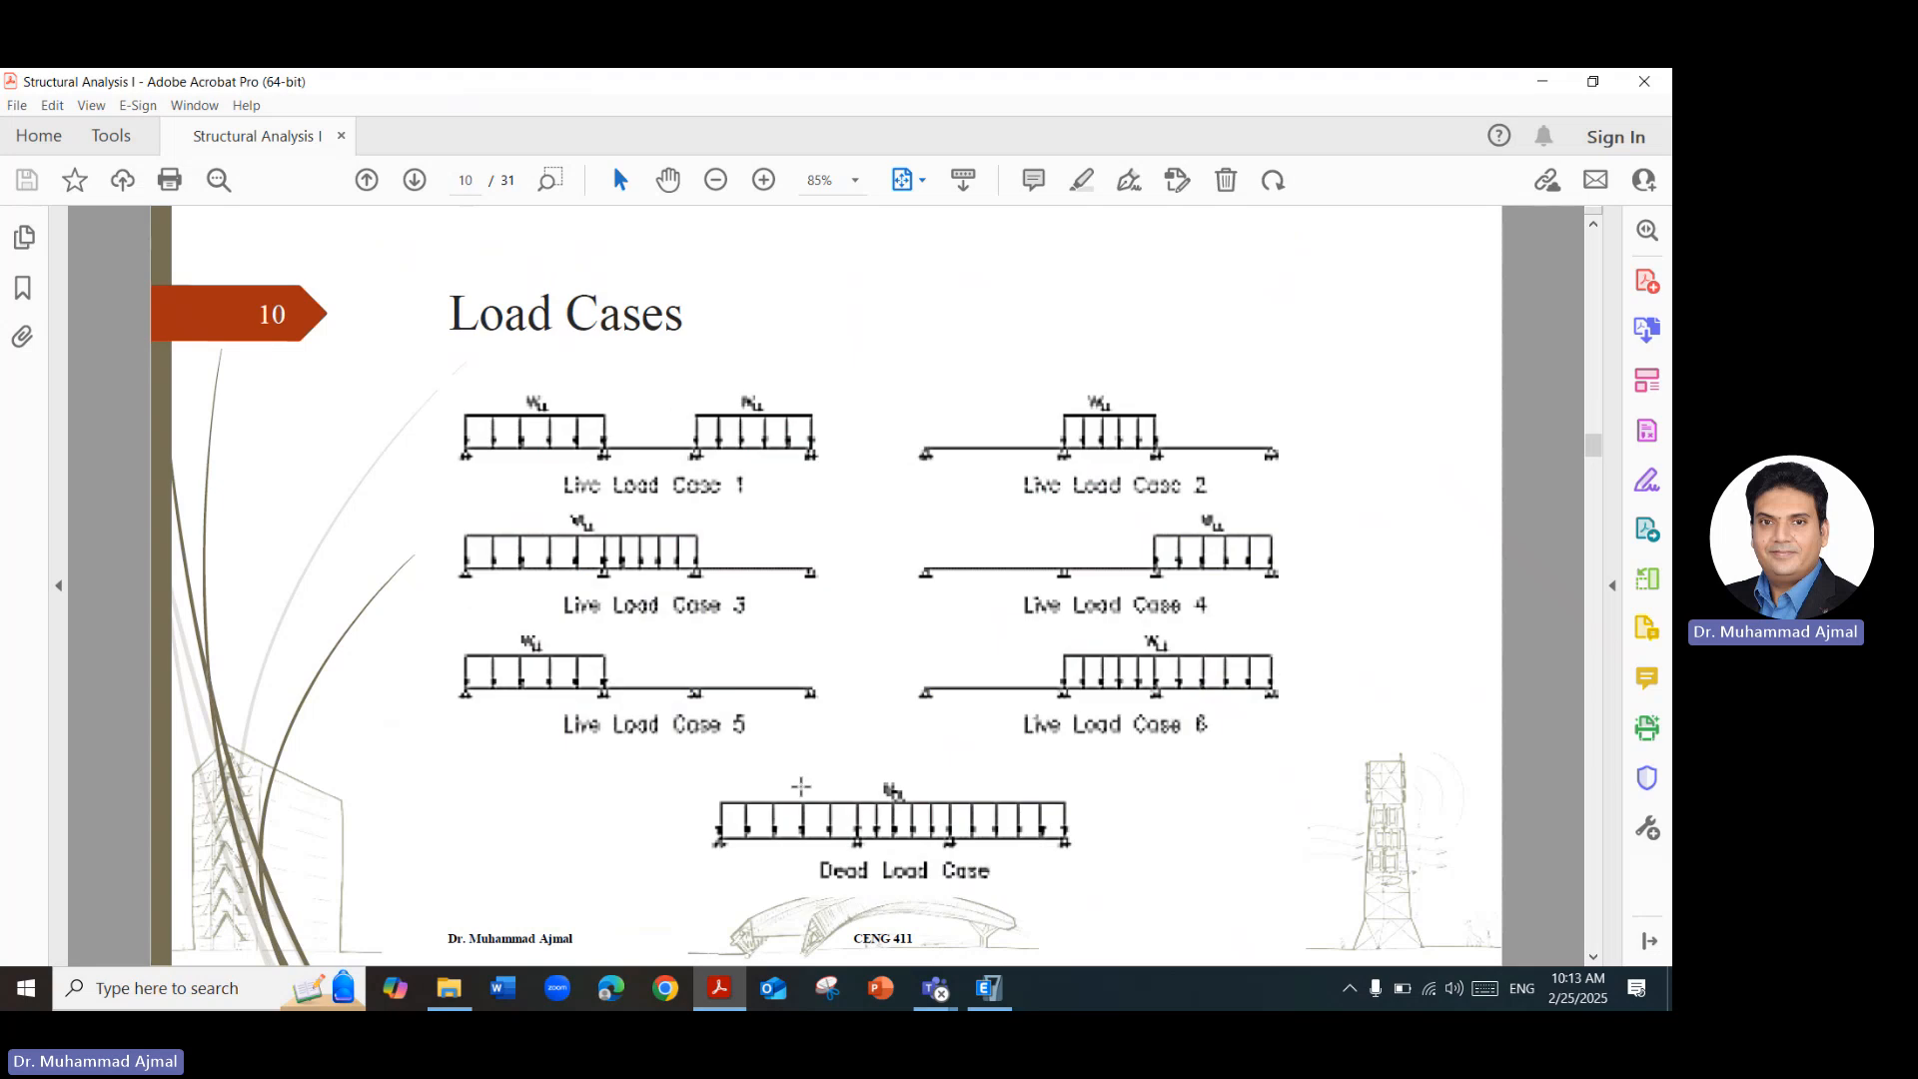
{"action": "left_click", "coordinate": [989, 989]}
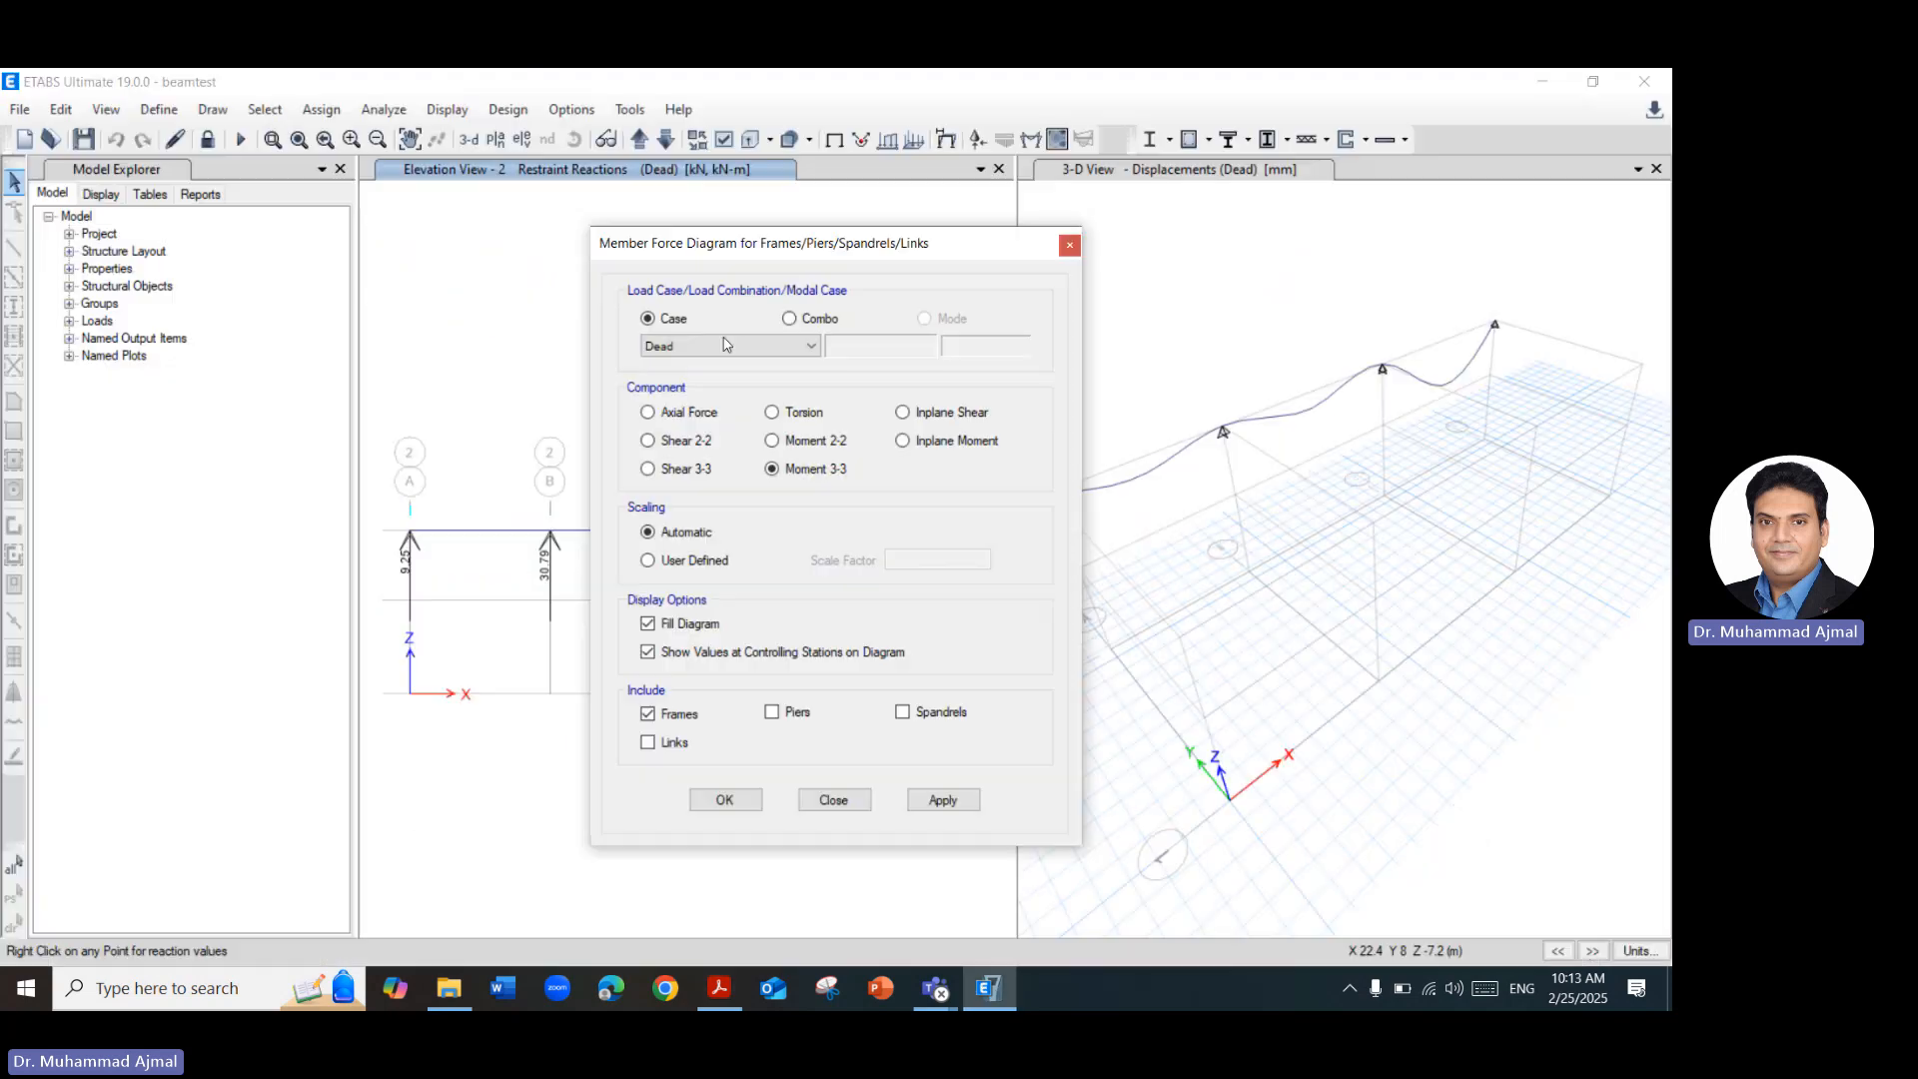
Display the filled Moment 3-3 diagram with values for the 1.2 DL case in the elevation view.
{"action": "left_click", "coordinate": [715, 350]}
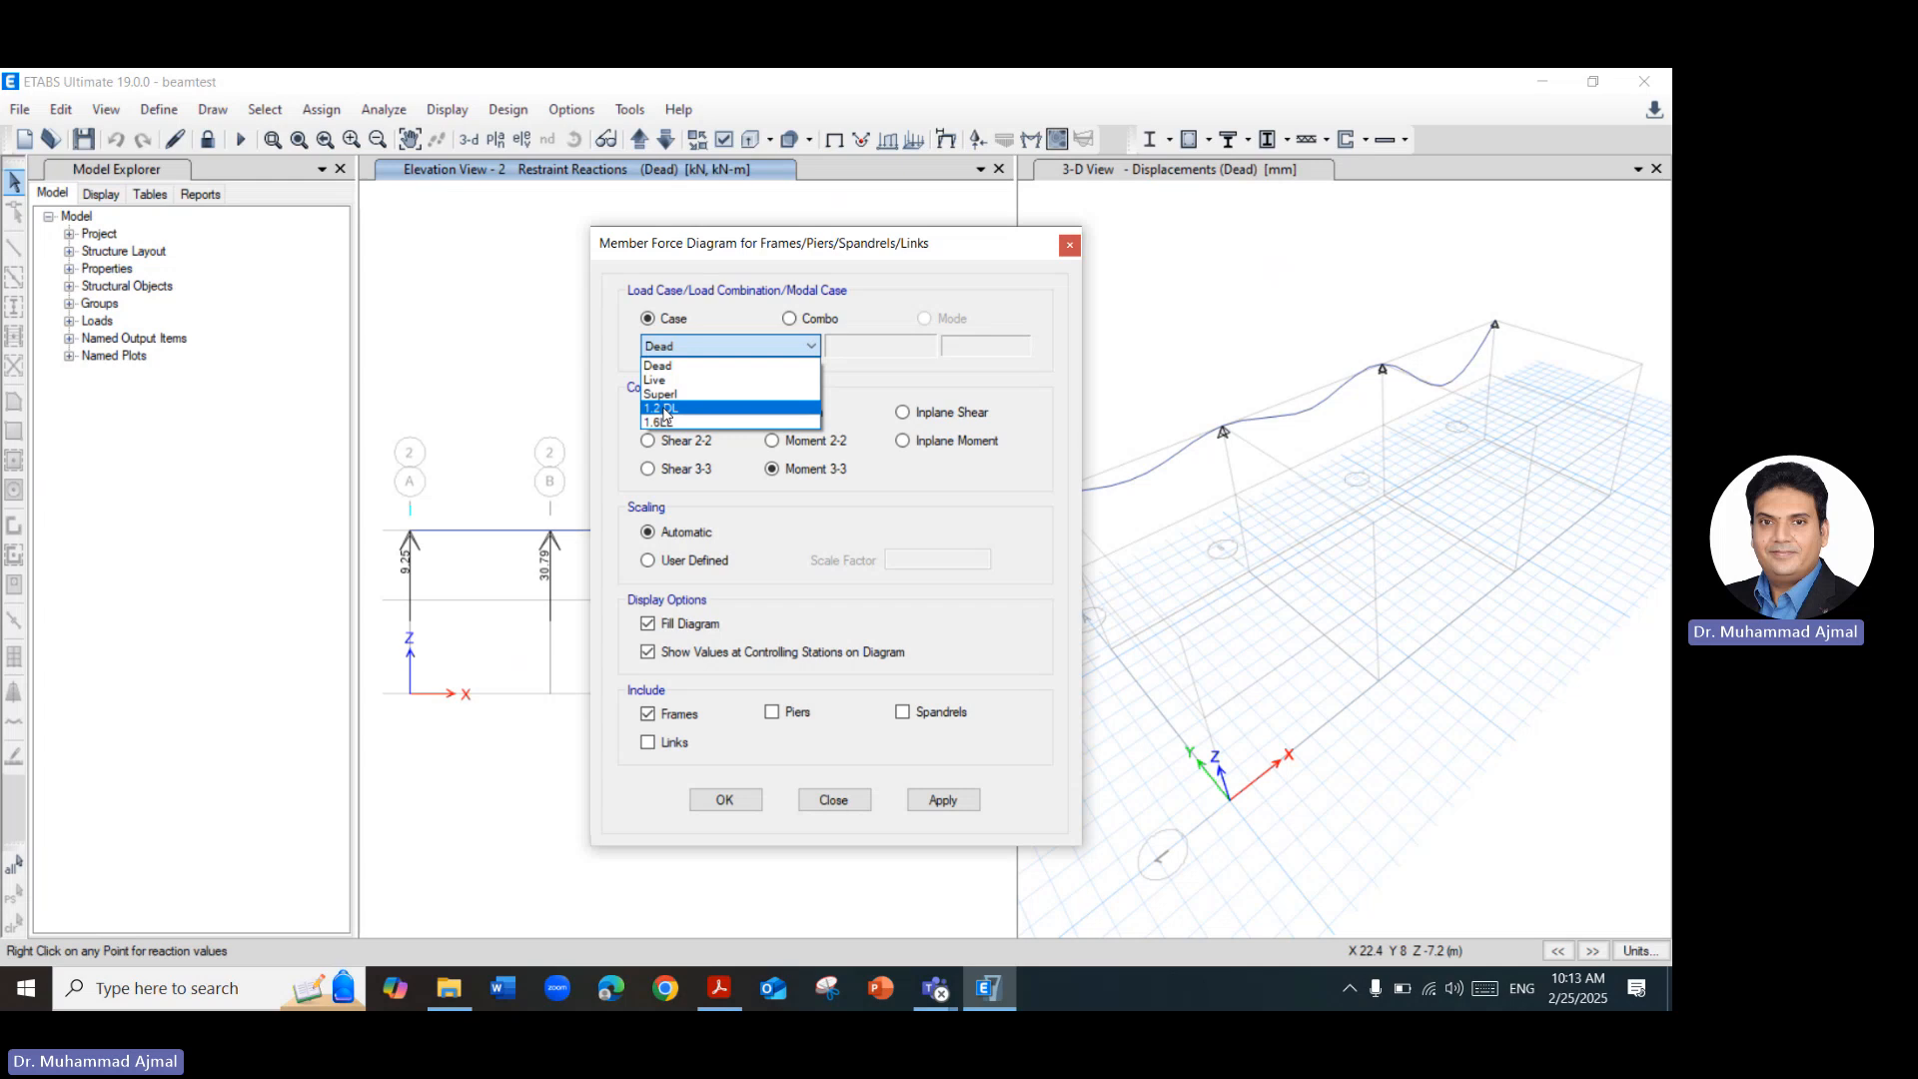
{"action": "left_click", "coordinate": [666, 408]}
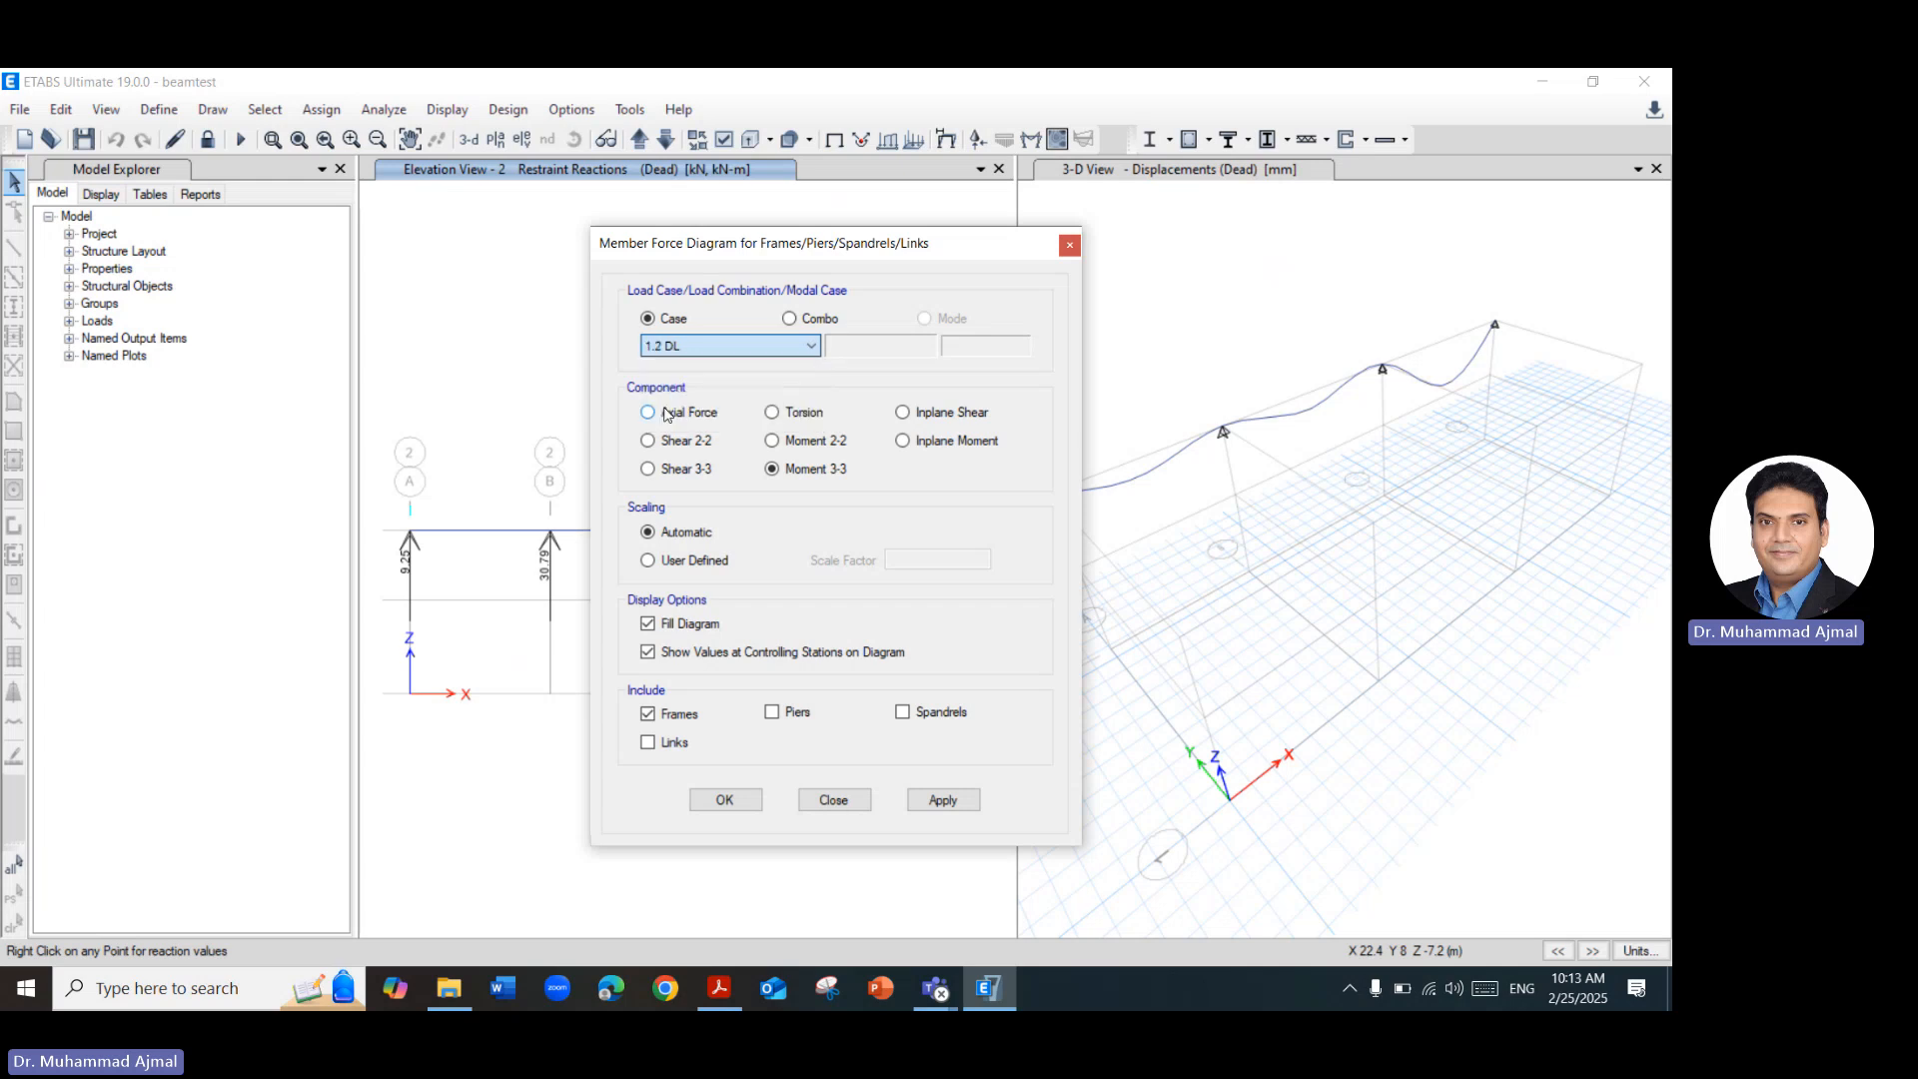
{"action": "left_click", "coordinate": [943, 800]}
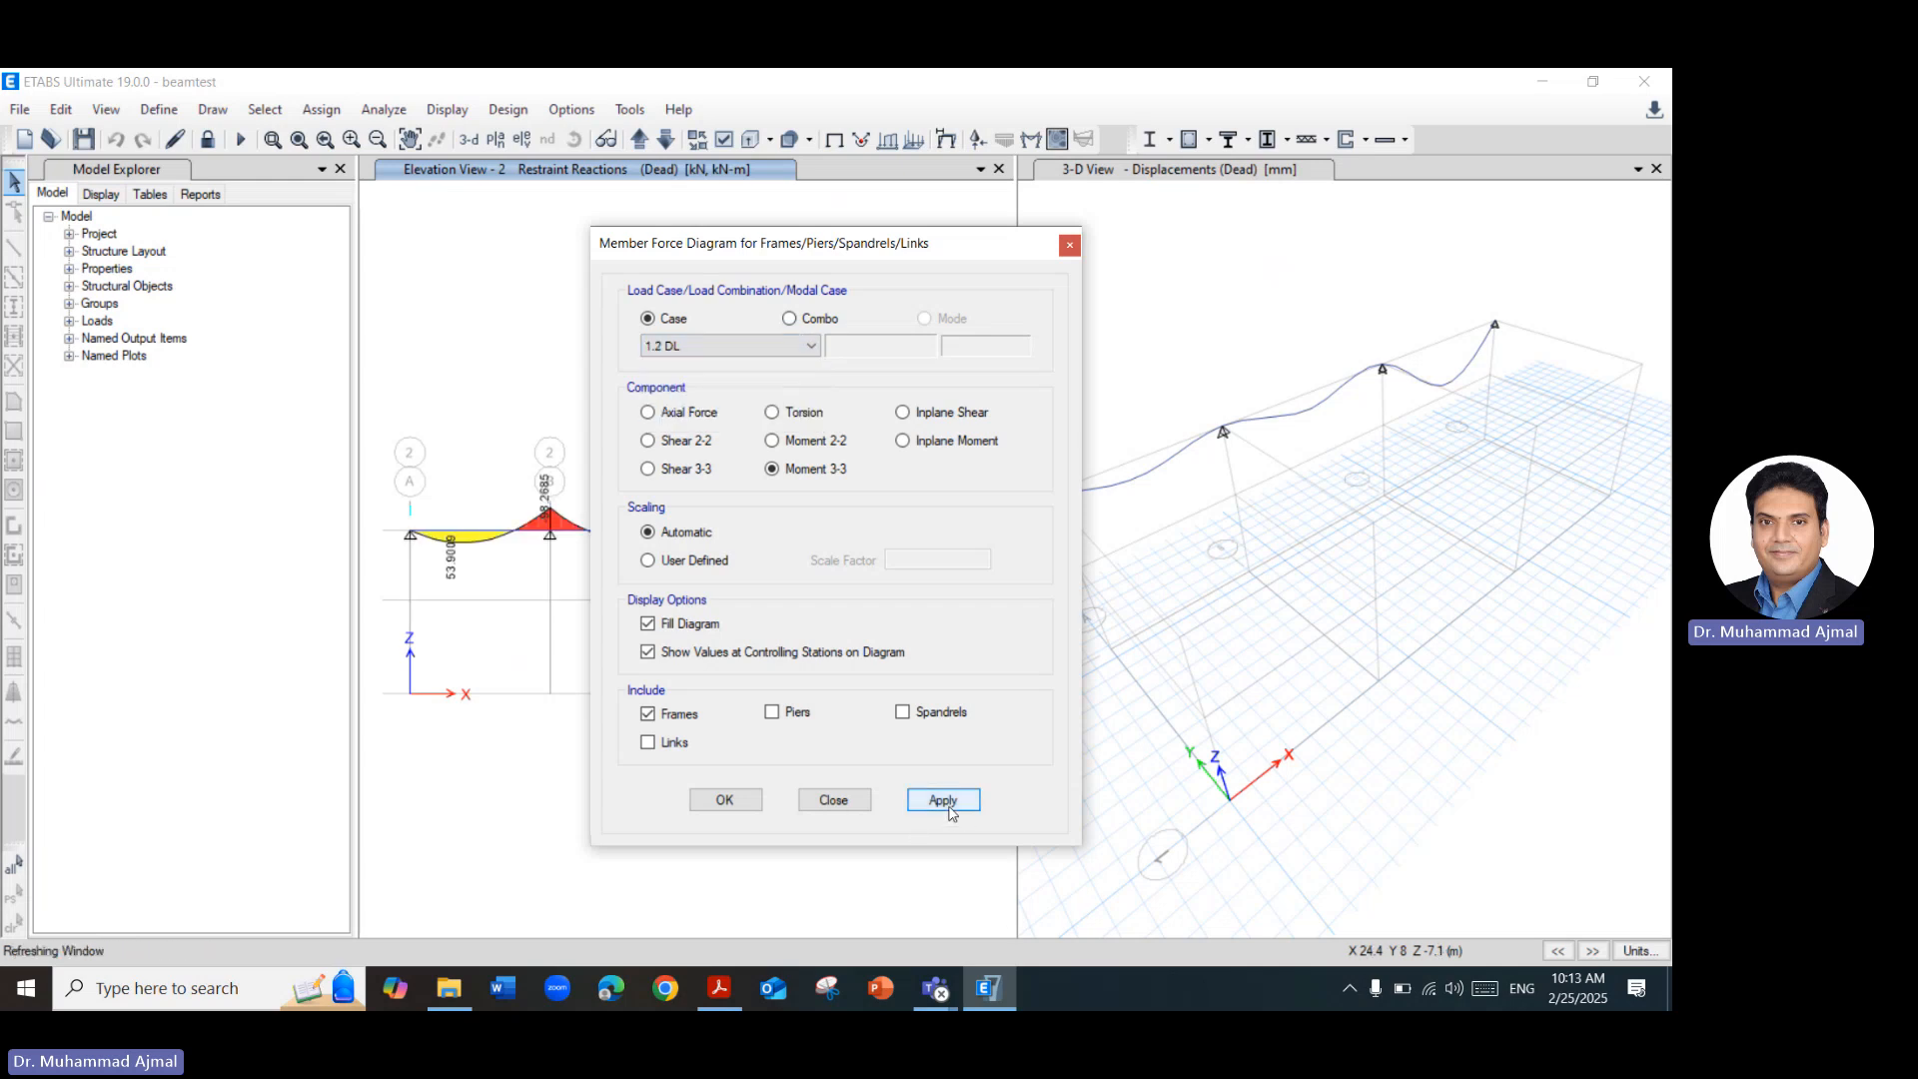
{"action": "left_click", "coordinate": [725, 799]}
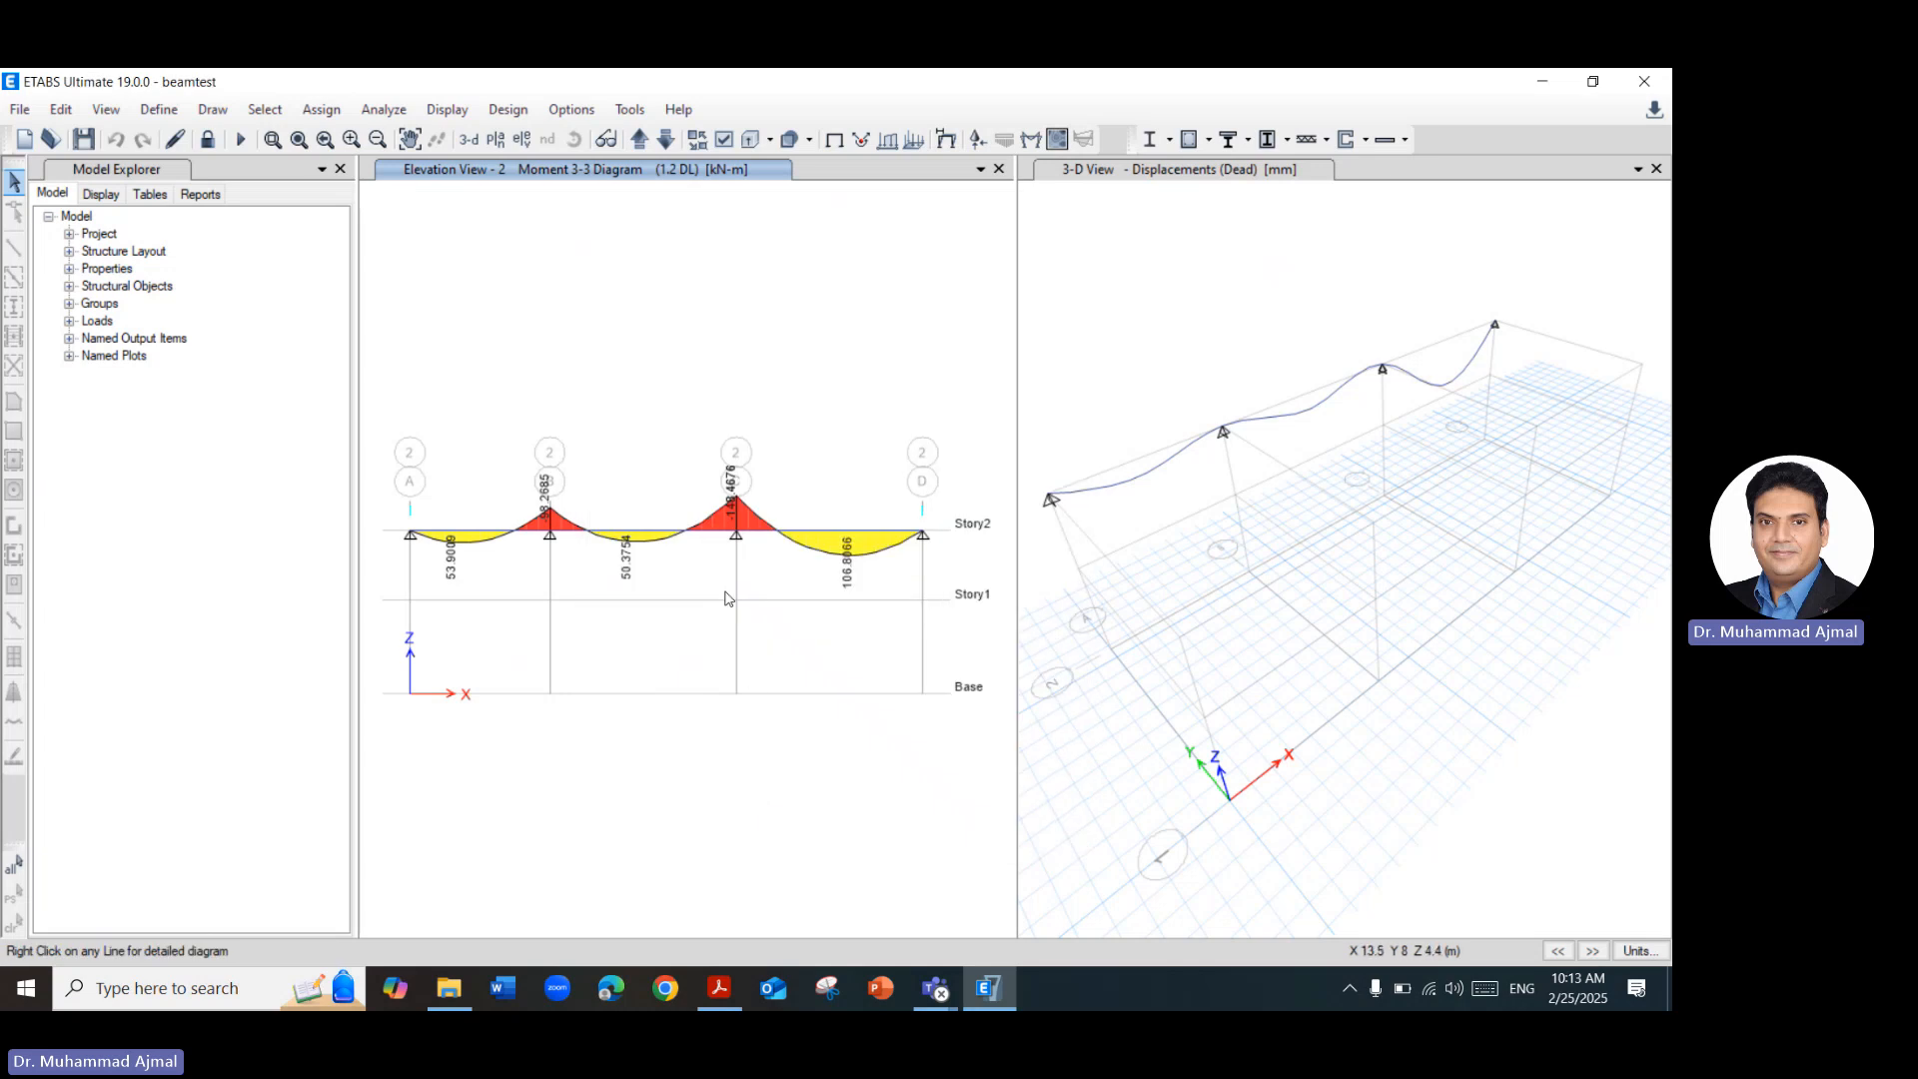
Compare the Moment 3-3 diagram values with the BMD B-2 results on slide 11 in Acrobat.
{"action": "left_click", "coordinate": [272, 139]}
{"action": "left_click_drag", "start_coordinate": [418, 455], "coordinate": [736, 605]}
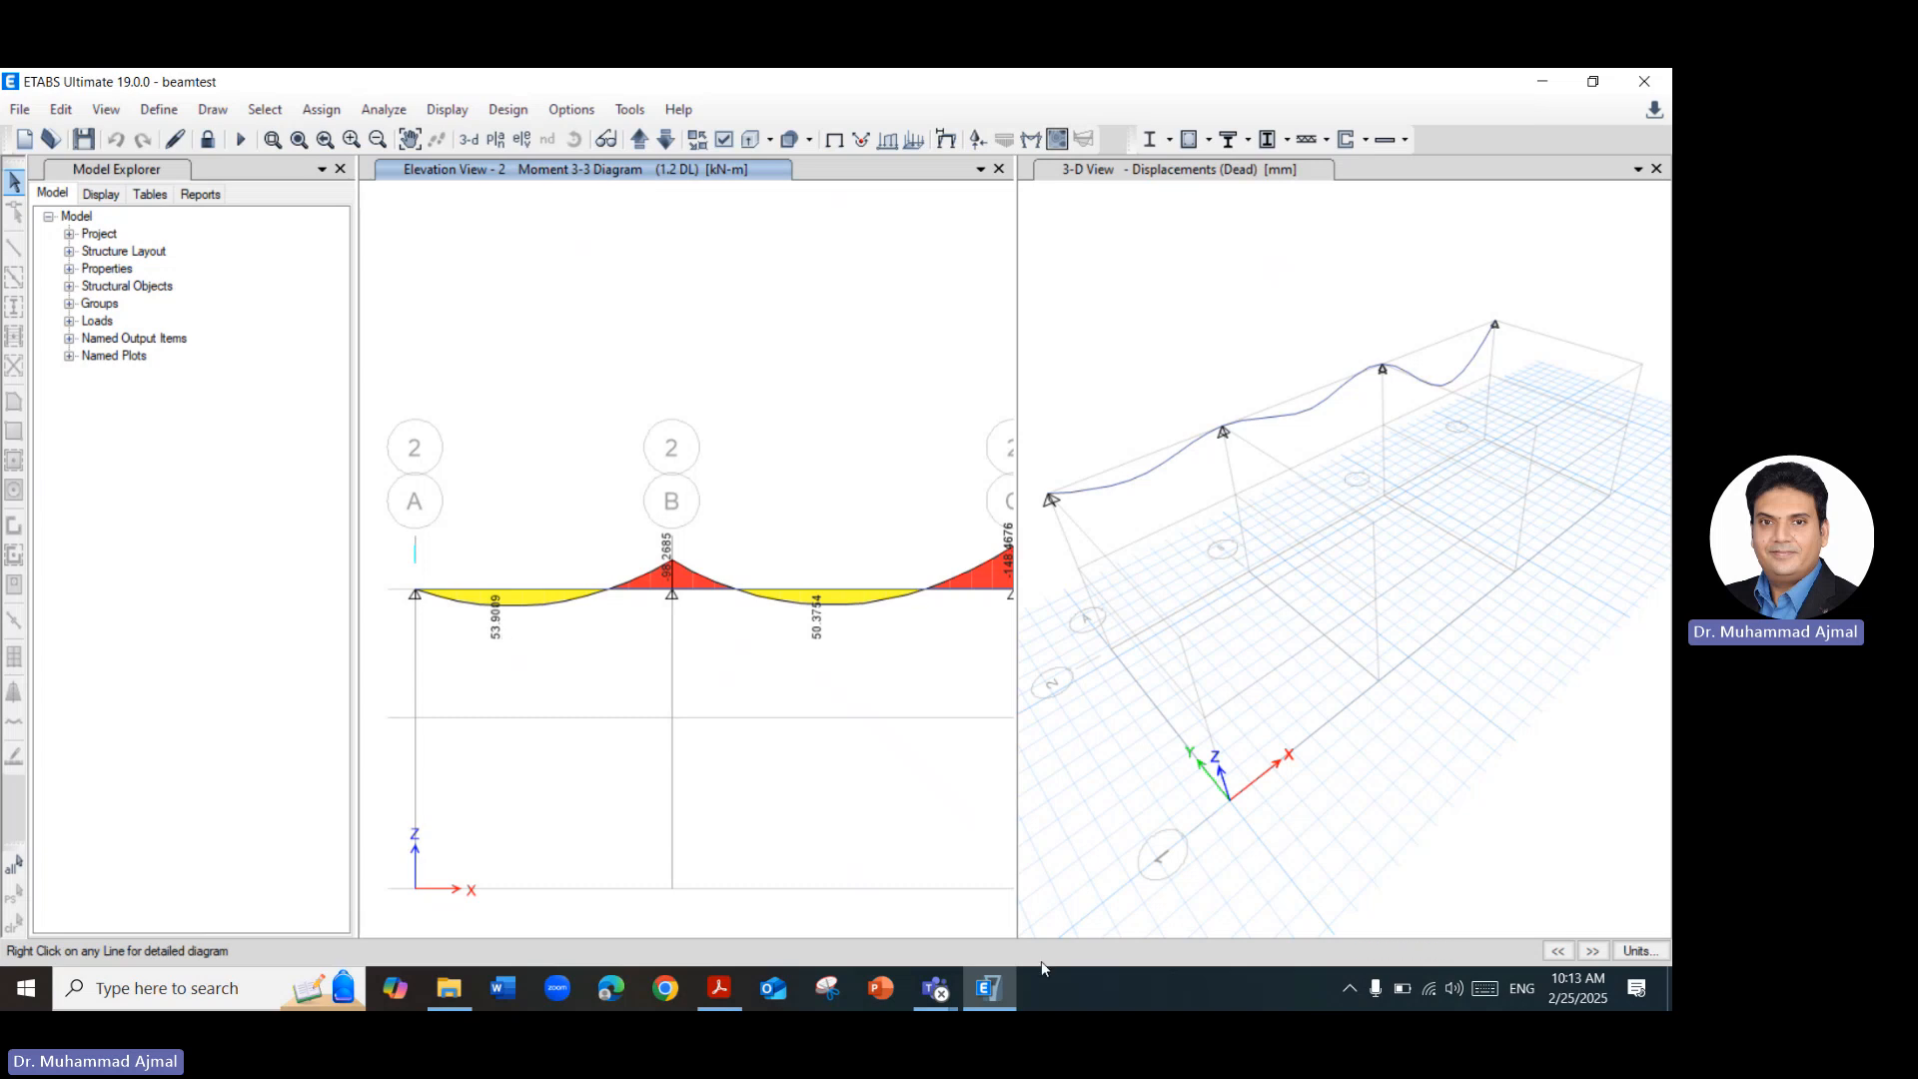
{"action": "left_click", "coordinate": [719, 988]}
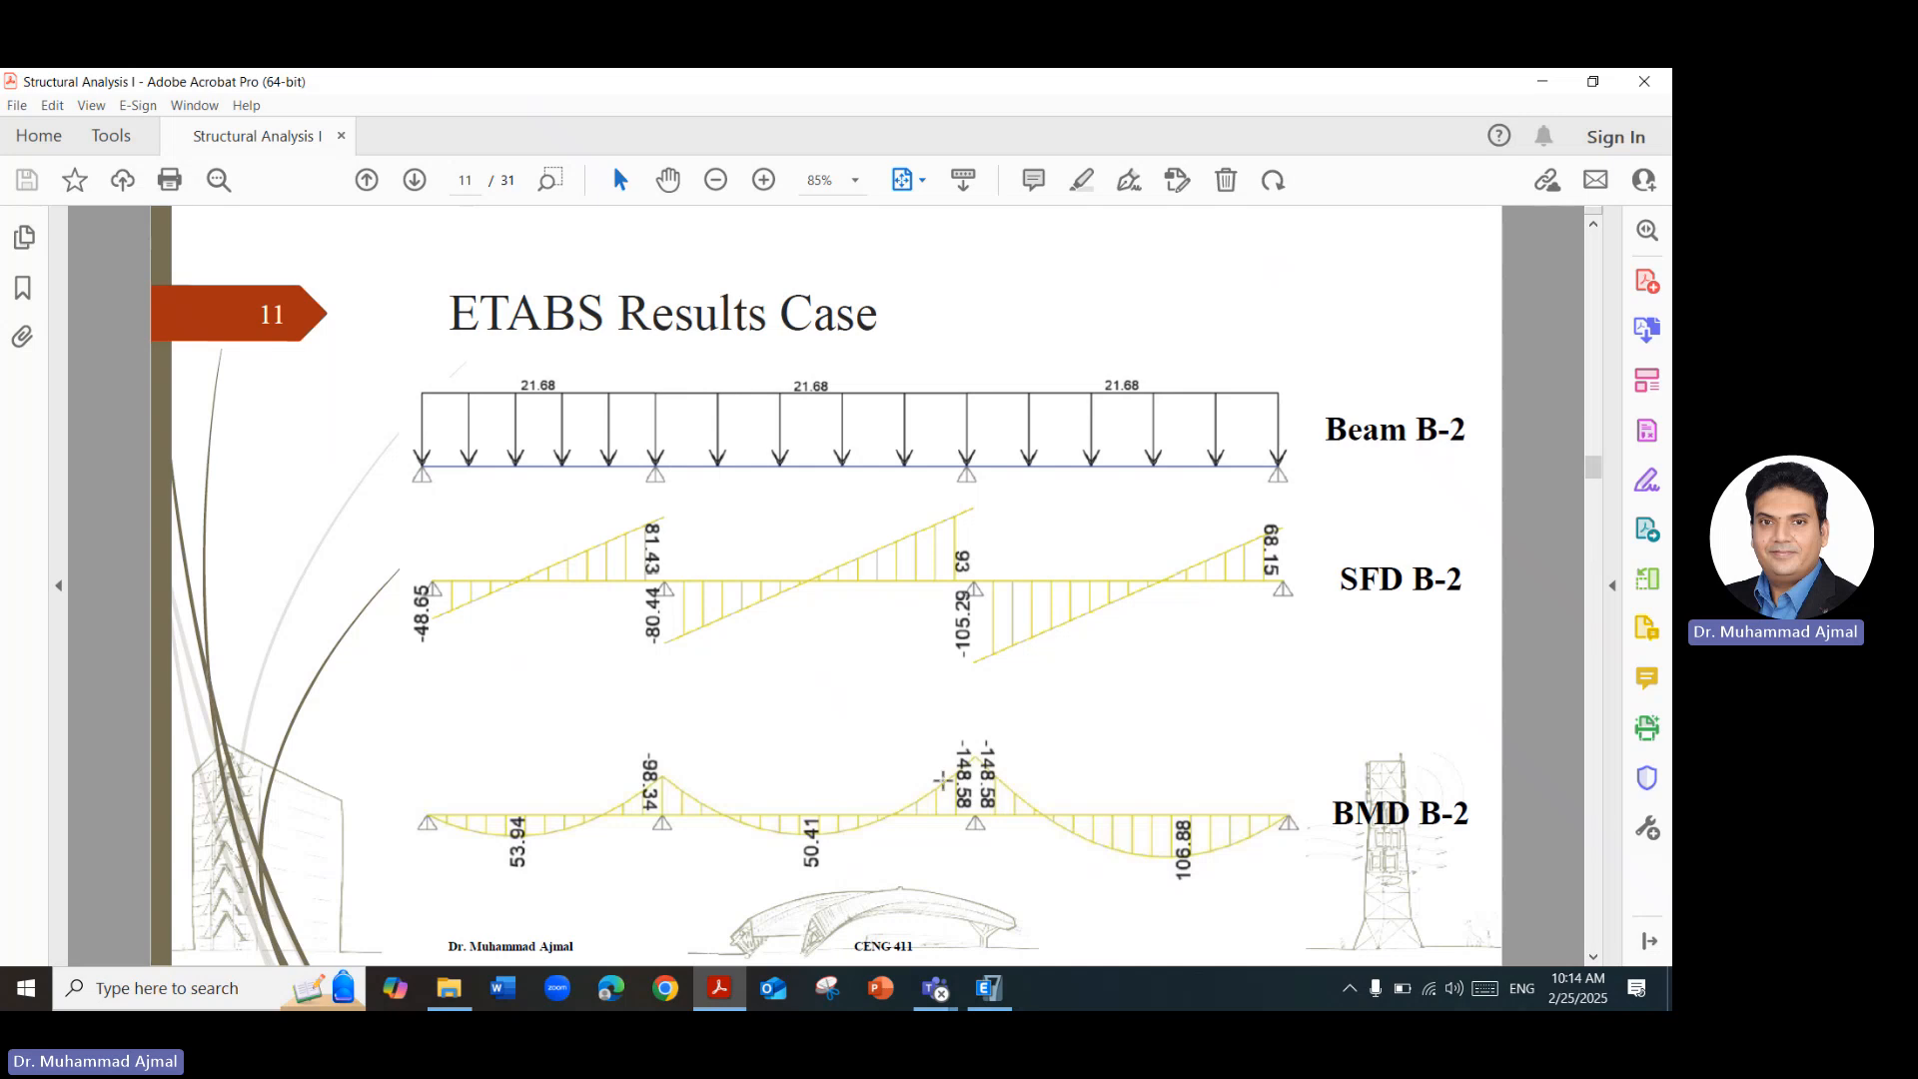
{"action": "left_click", "coordinate": [987, 991]}
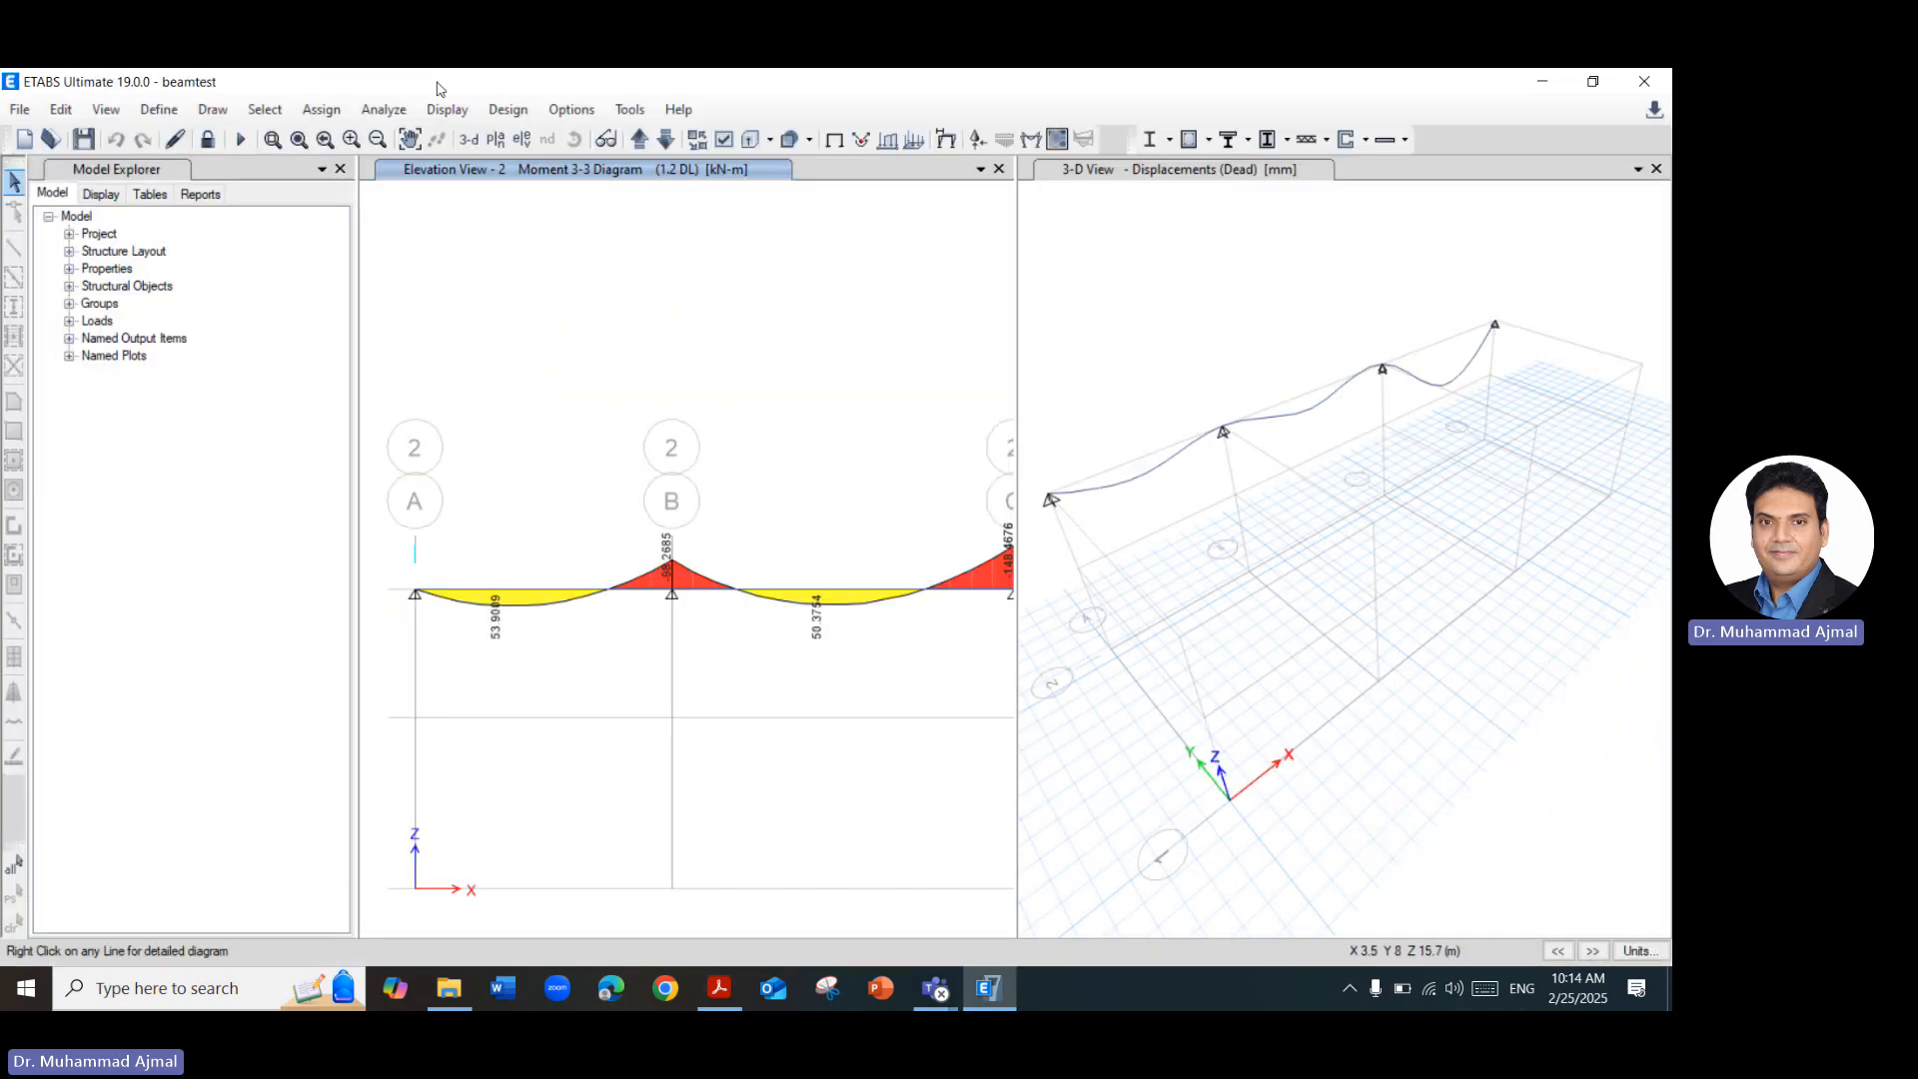
{"action": "left_click", "coordinate": [299, 139]}
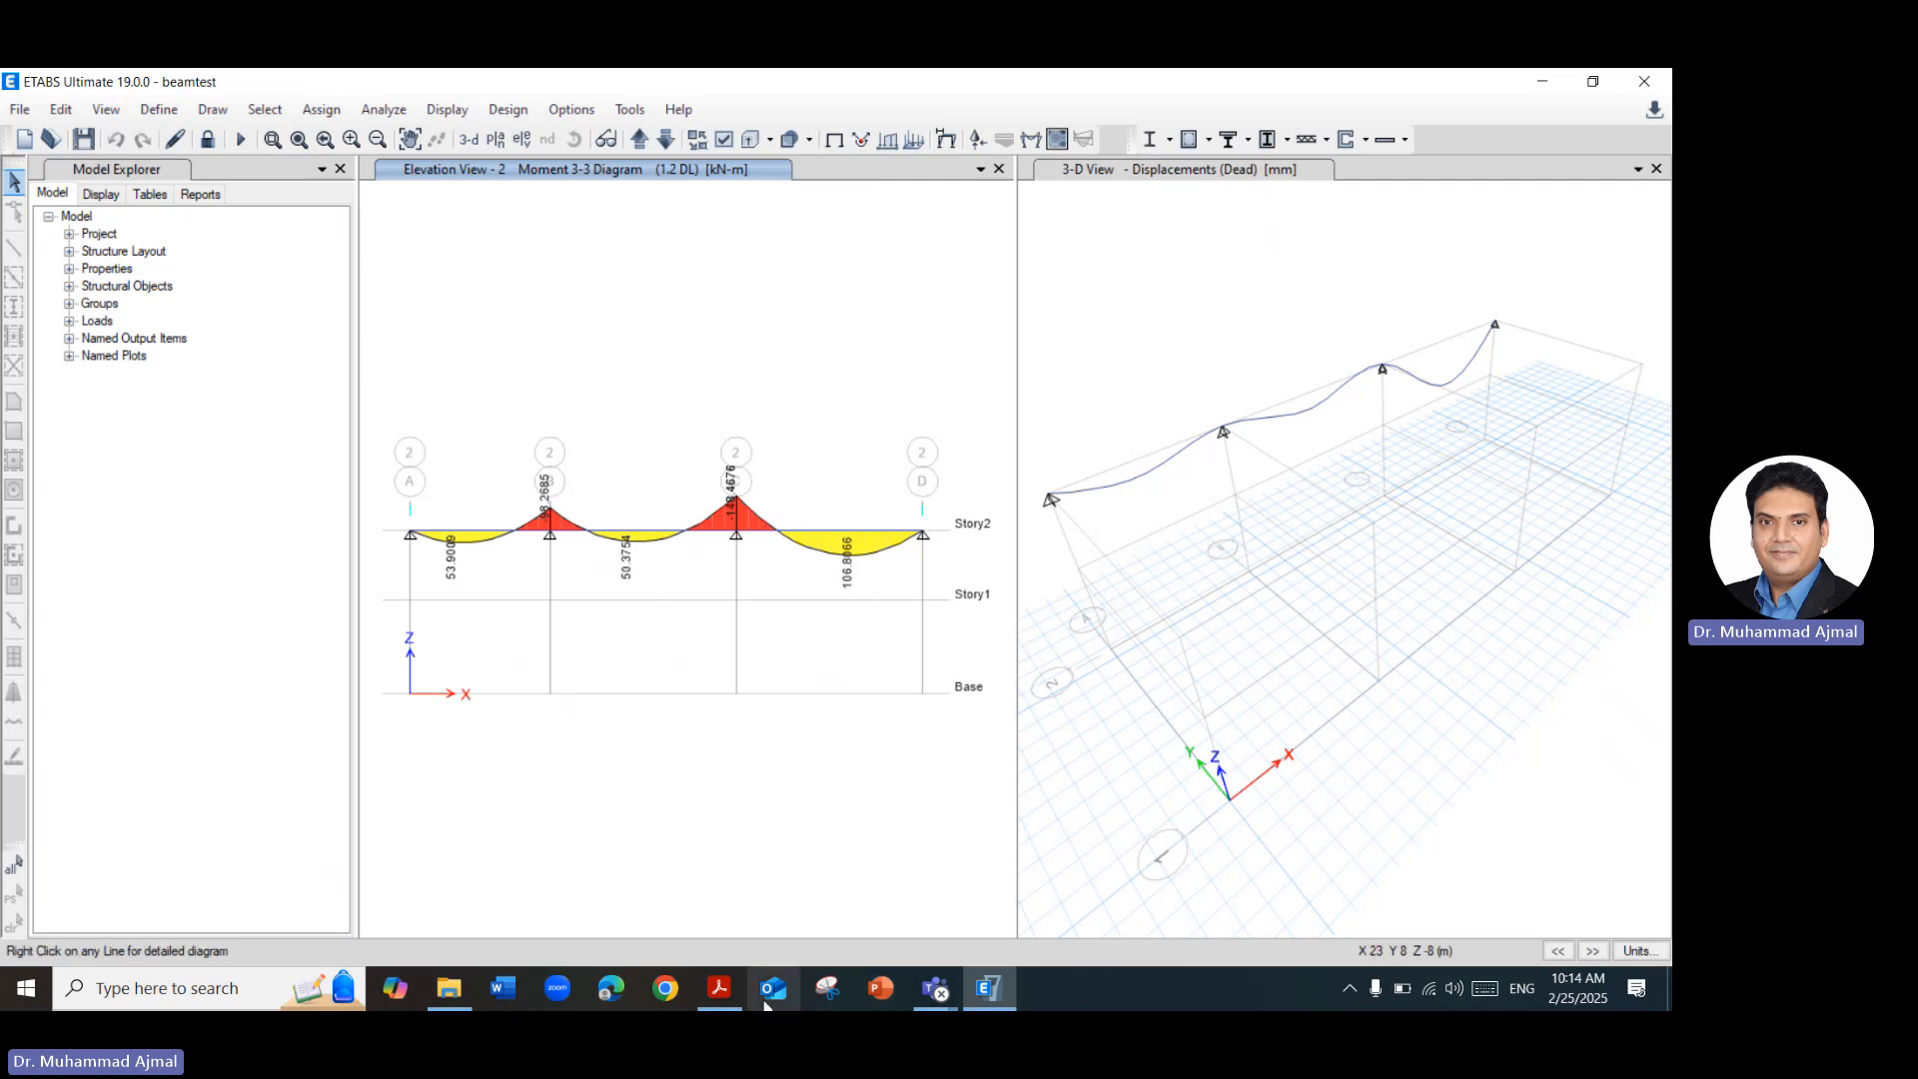
{"action": "left_click", "coordinate": [719, 989]}
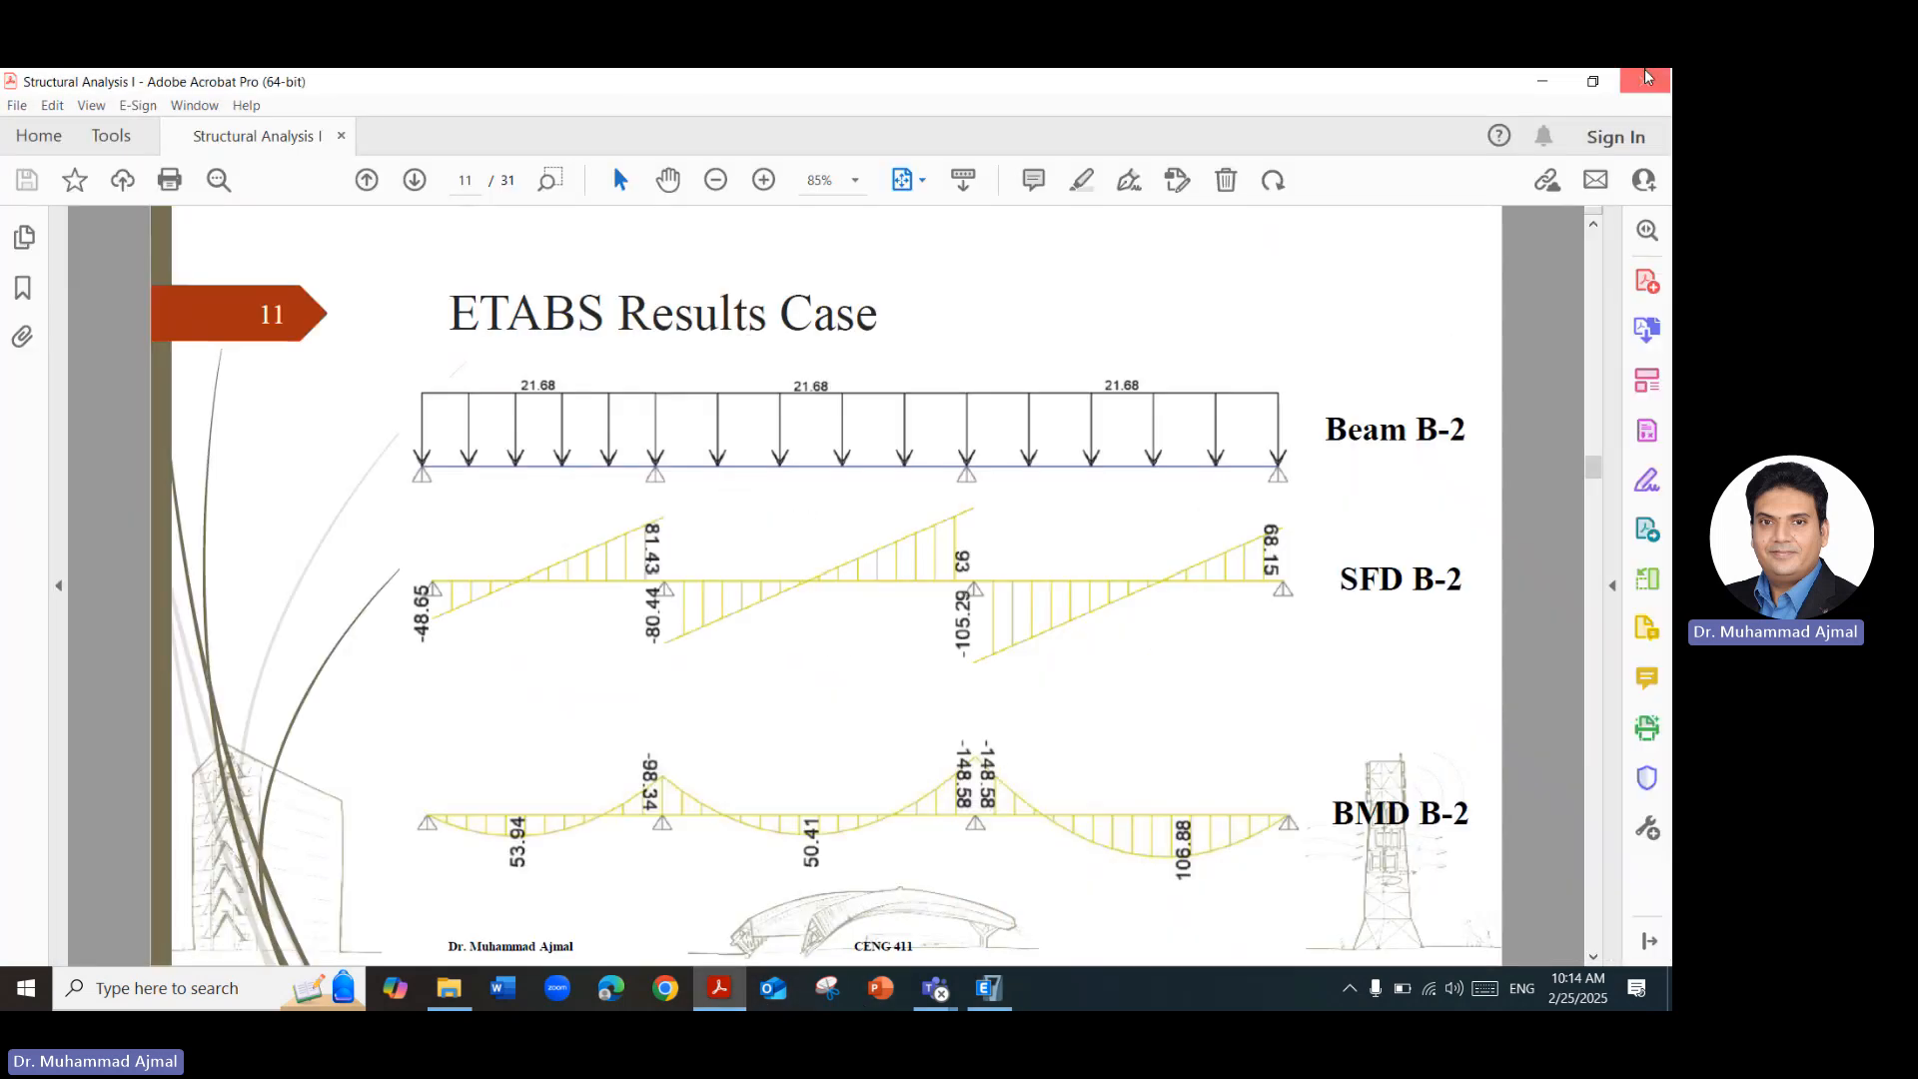
Compare the Moment 3-3 diagram in ETABS with the Load Cases slide in Acrobat, and read moment values along the beam.
{"action": "left_click", "coordinate": [1543, 81]}
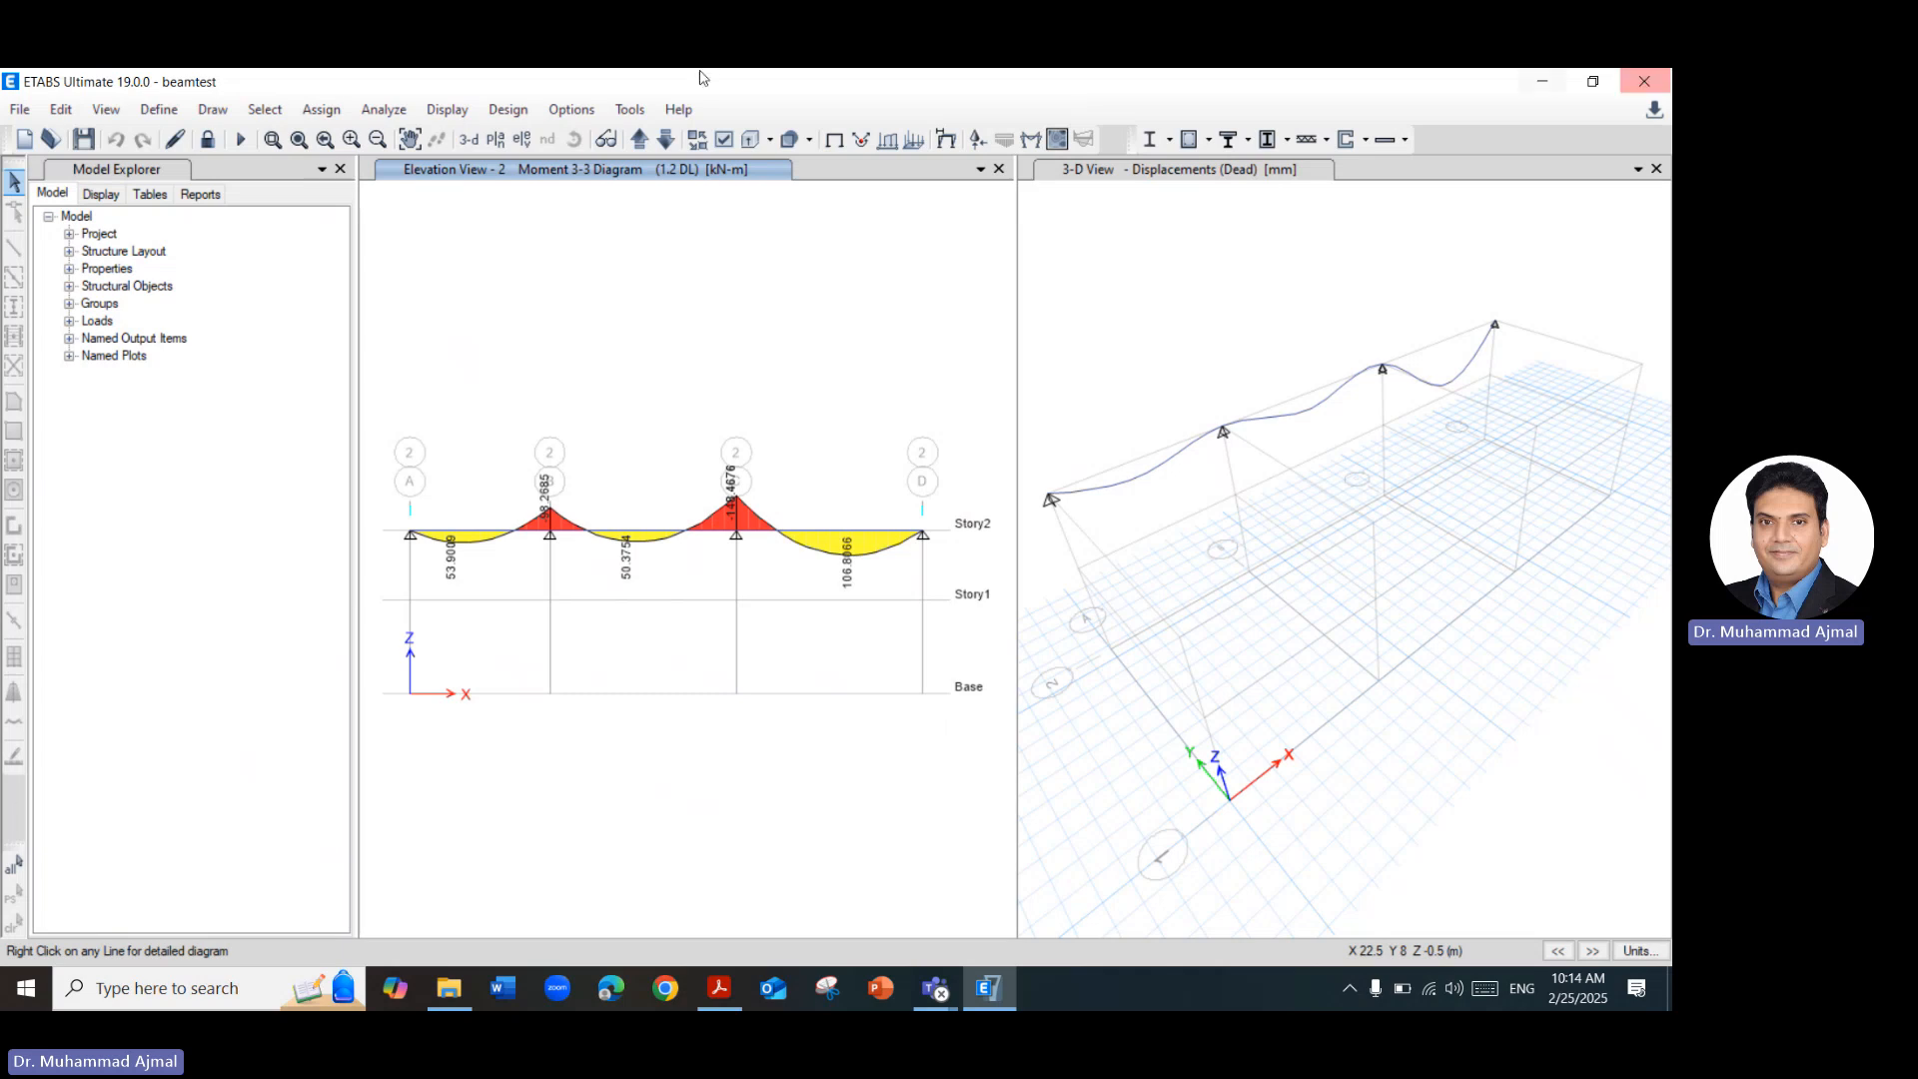
{"action": "left_click", "coordinate": [789, 534]}
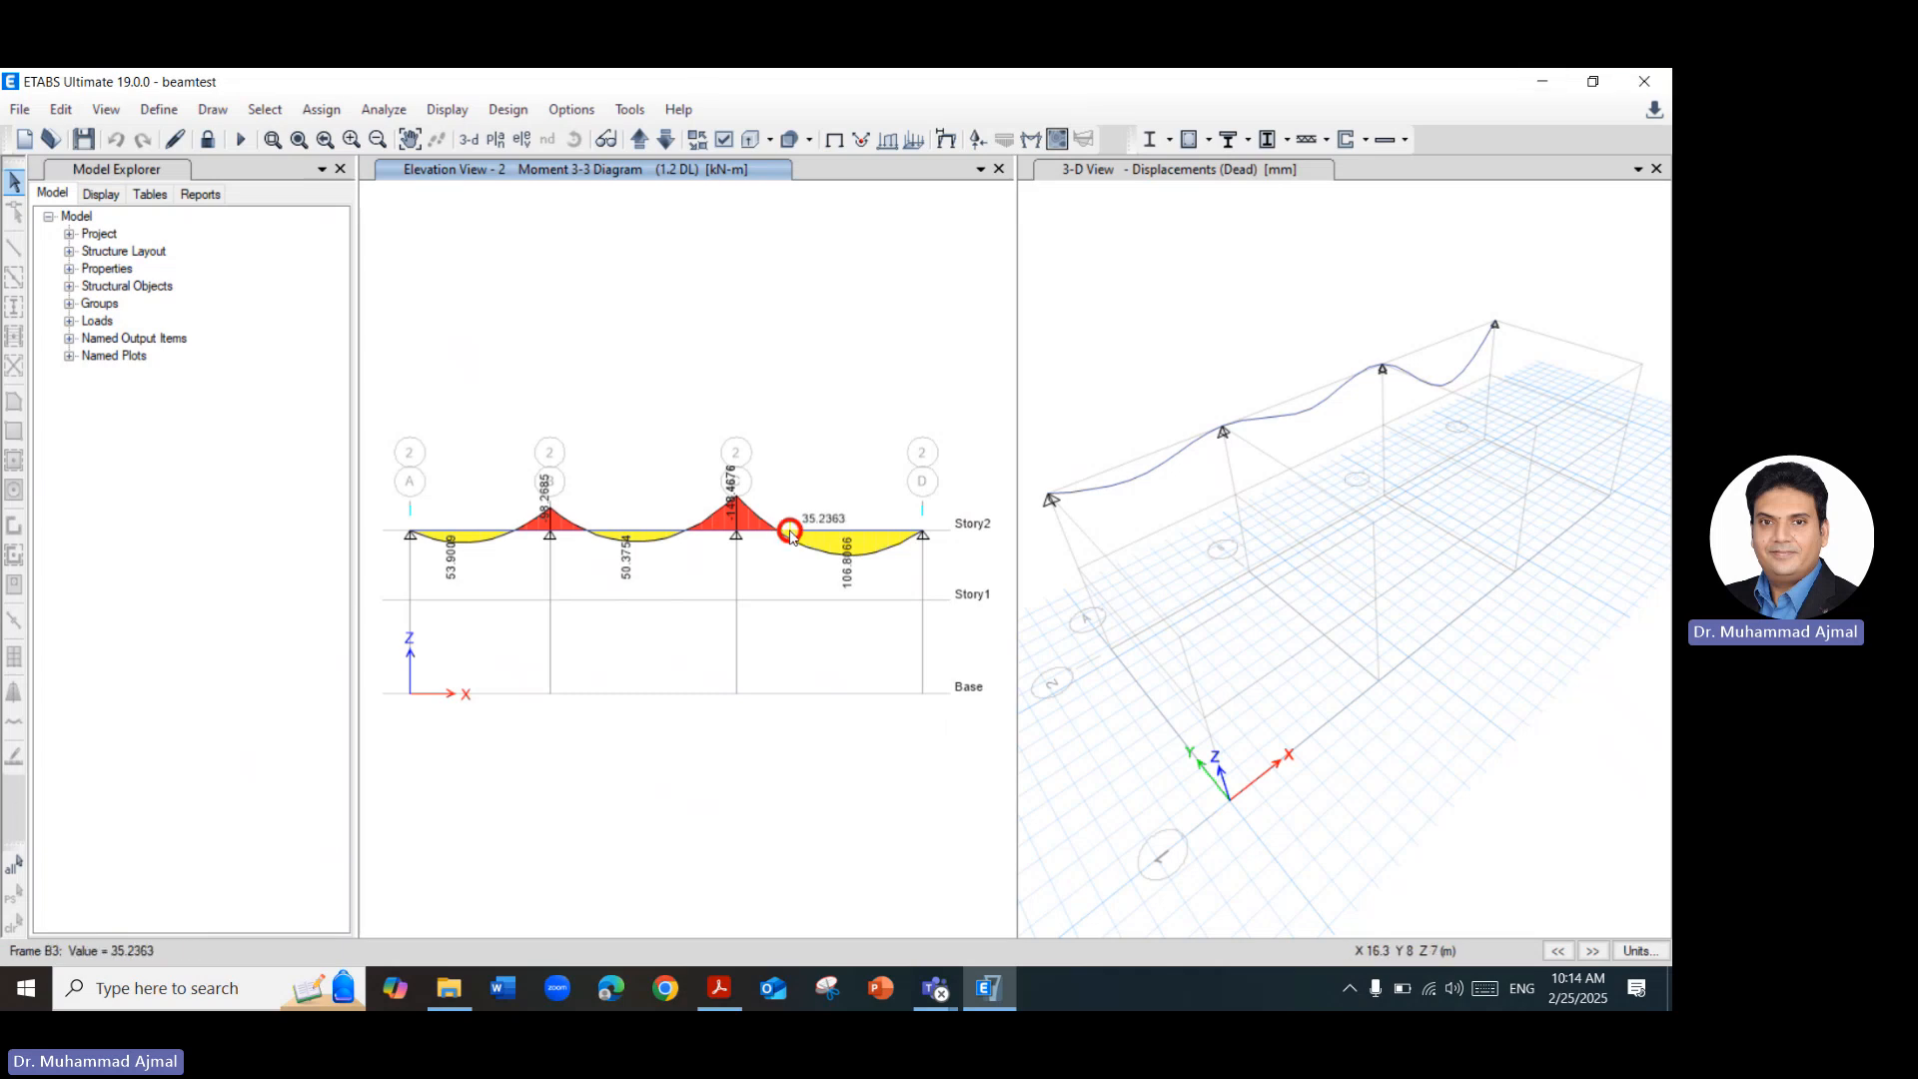
{"action": "left_click", "coordinate": [721, 988]}
{"action": "scroll", "coordinate": [828, 655], "scroll_direction": "up", "scroll_amount": 2}
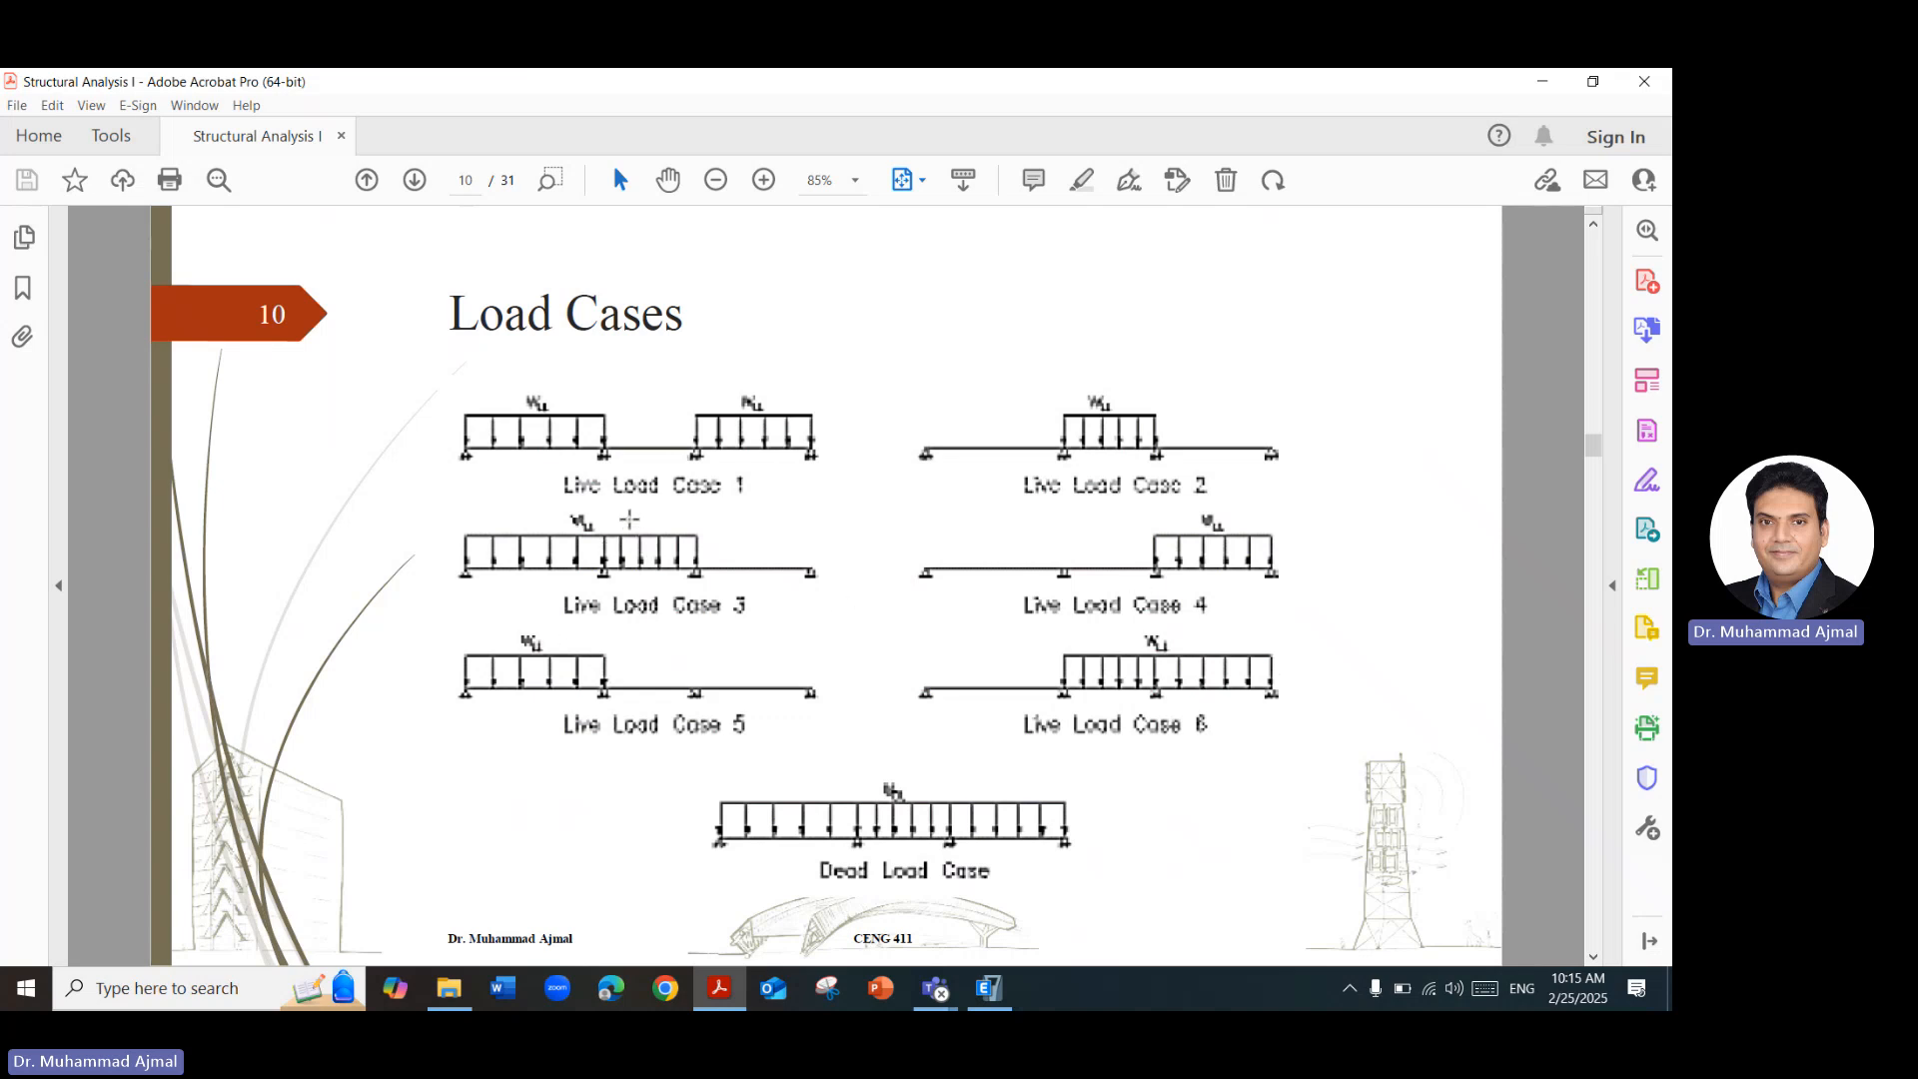
{"action": "left_click", "coordinate": [989, 988]}
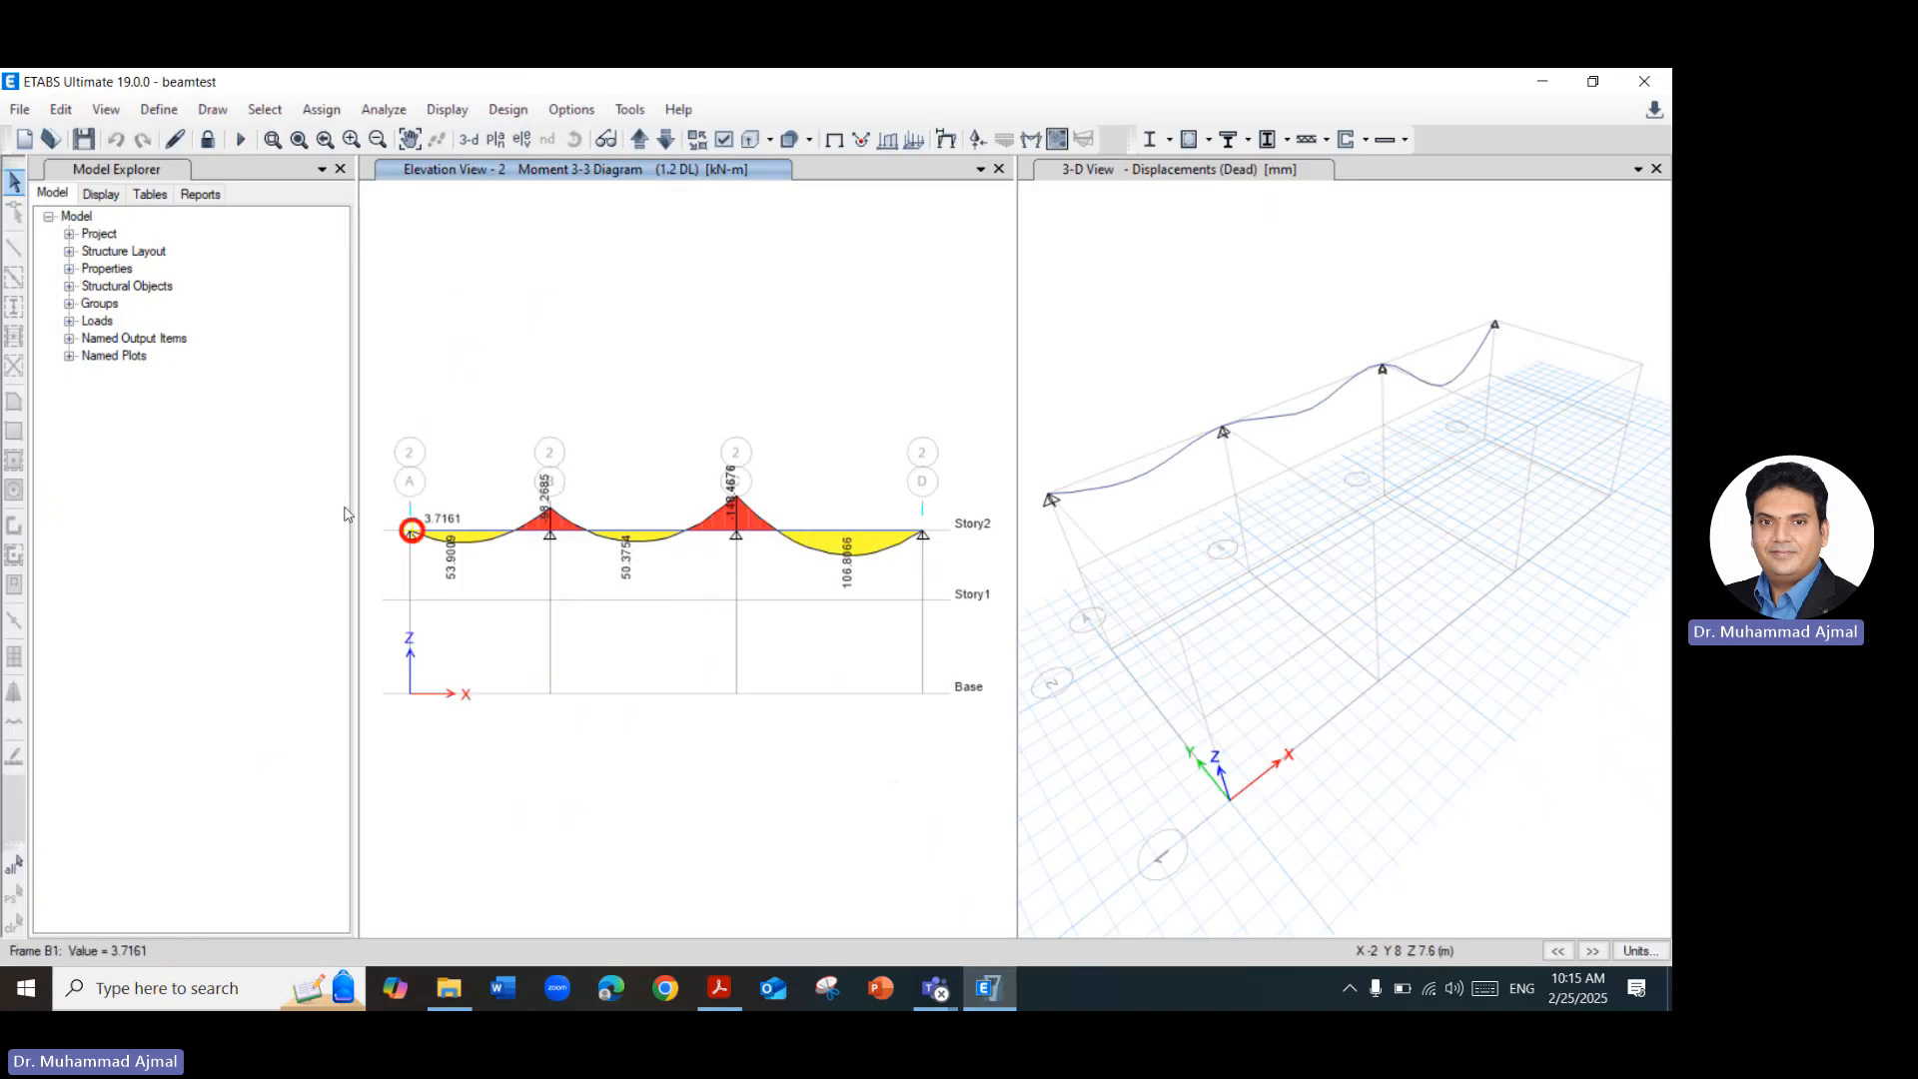
{"action": "mouse_move", "coordinate": [464, 529]}
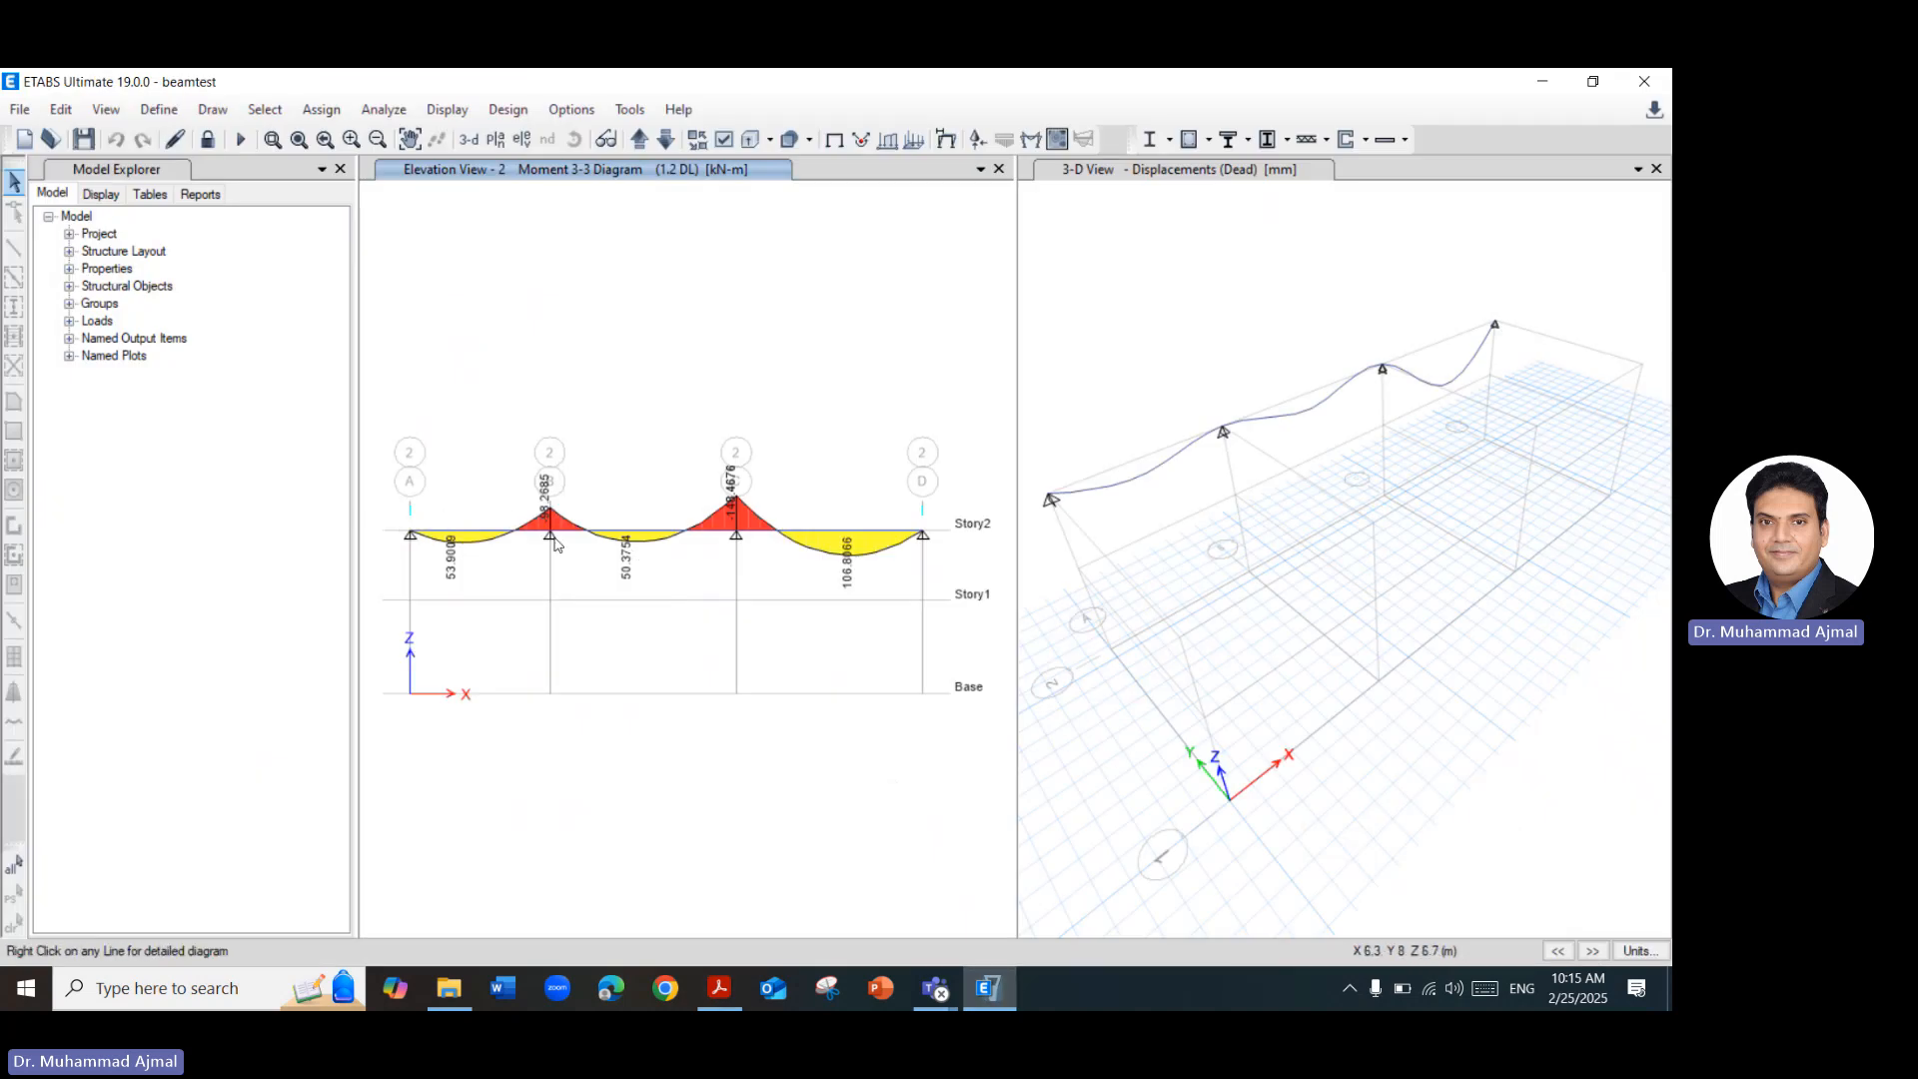
{"action": "mouse_move", "coordinate": [572, 536]}
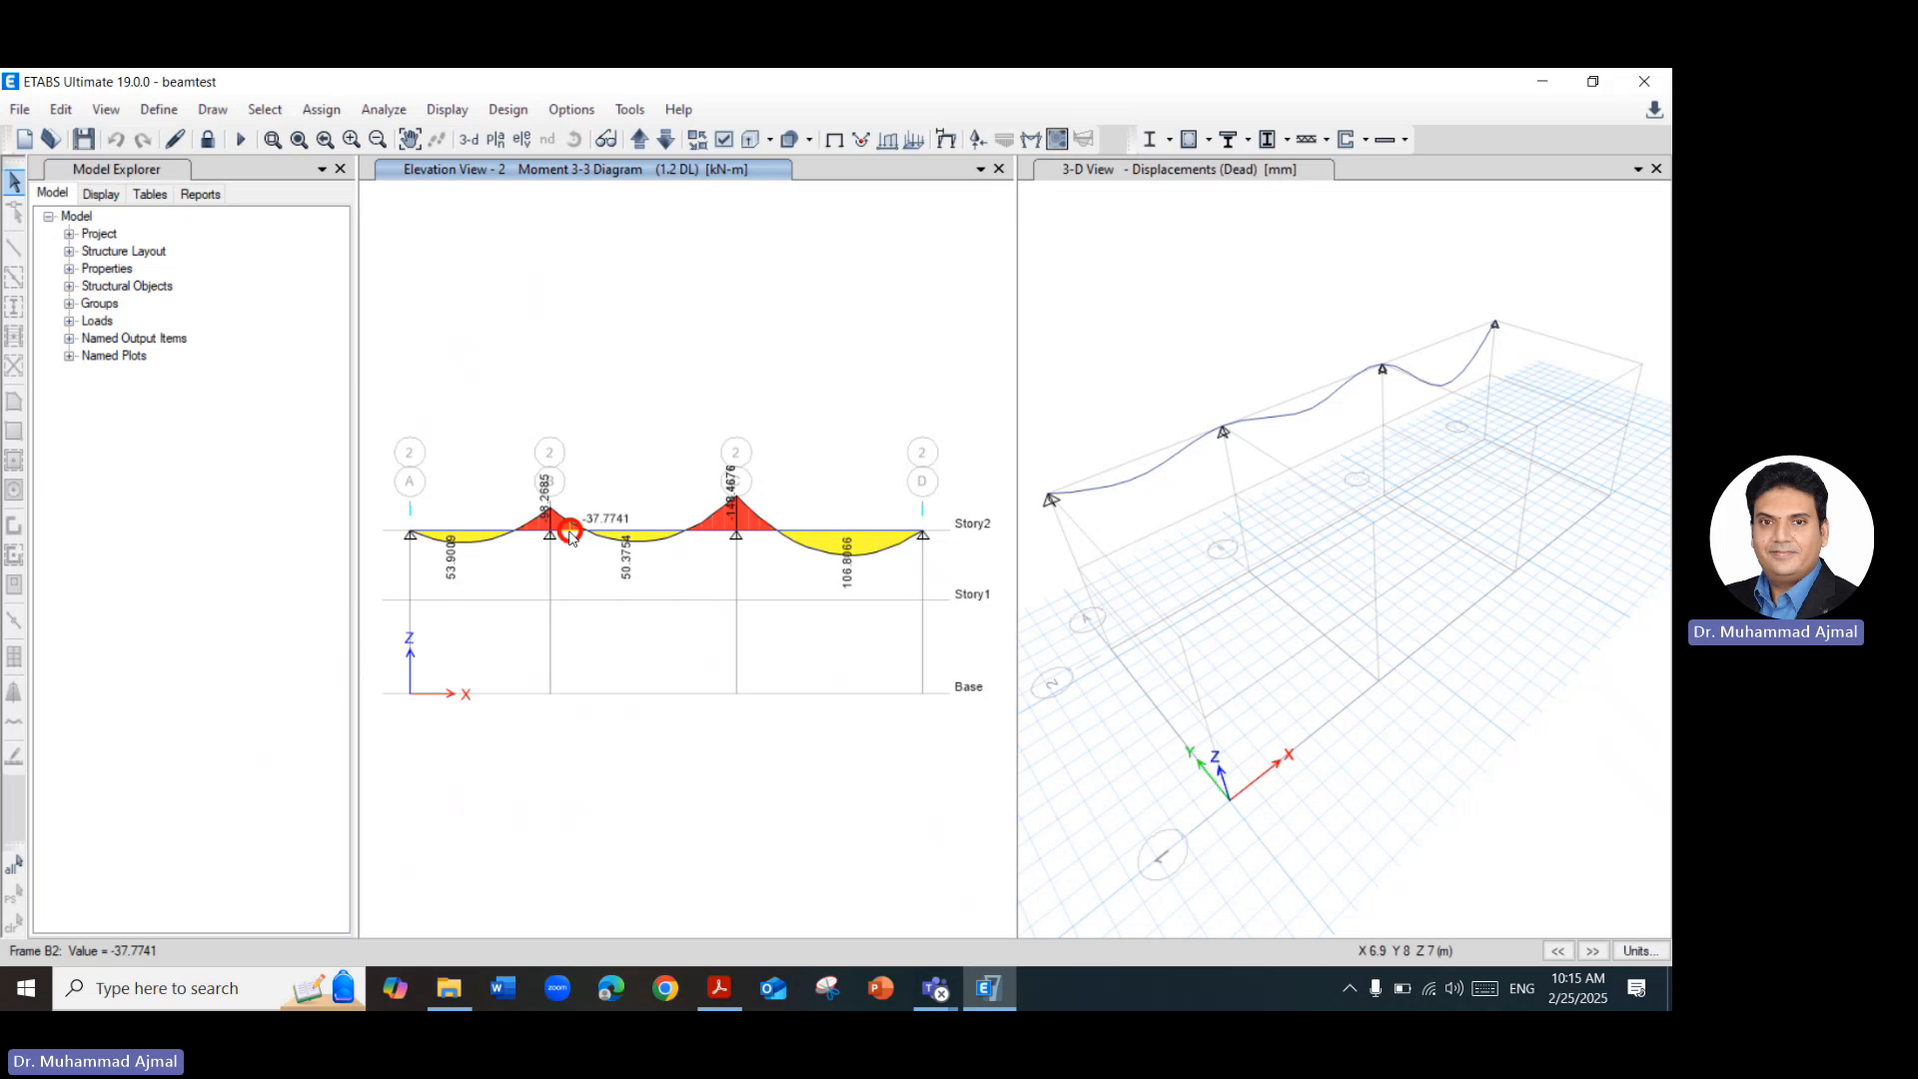
Unlock the model, deleting its analysis results, and review the defined load patterns.
{"action": "left_click", "coordinate": [207, 141]}
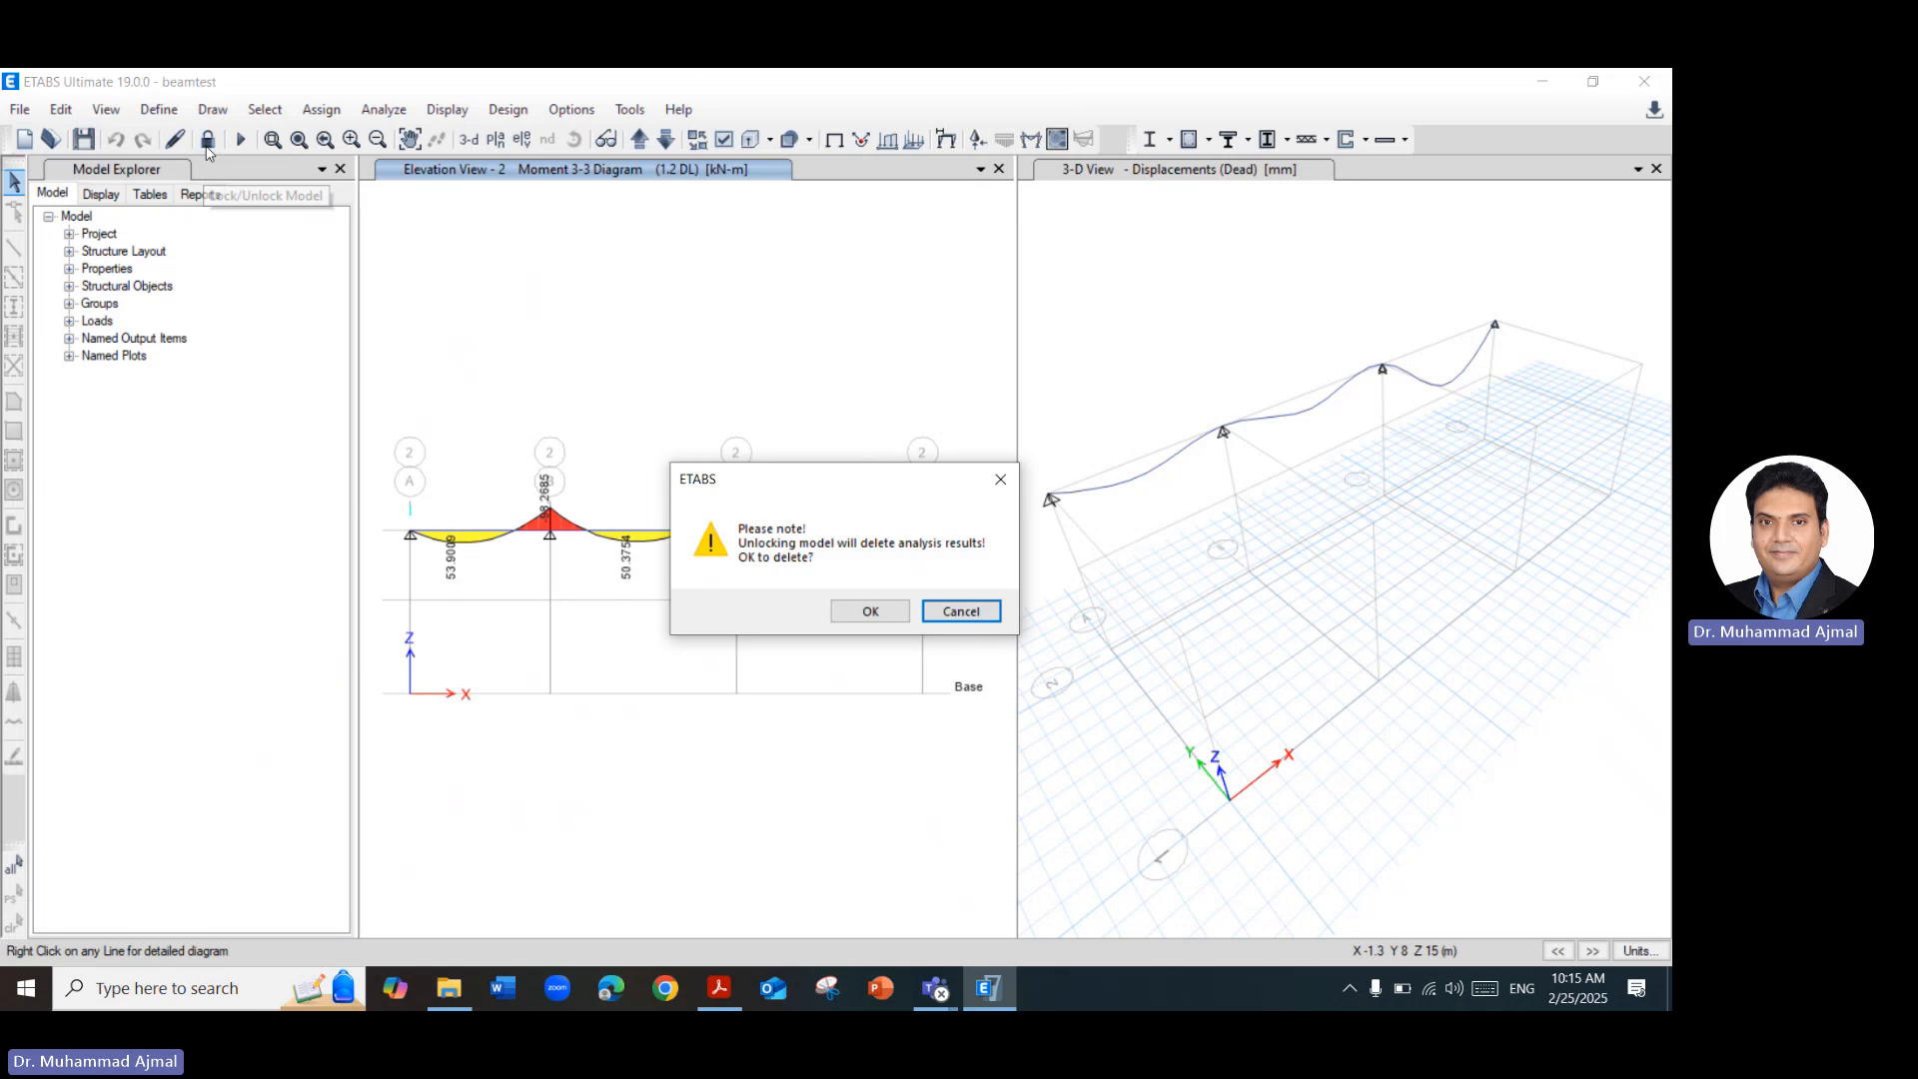
{"action": "left_click", "coordinate": [845, 613]}
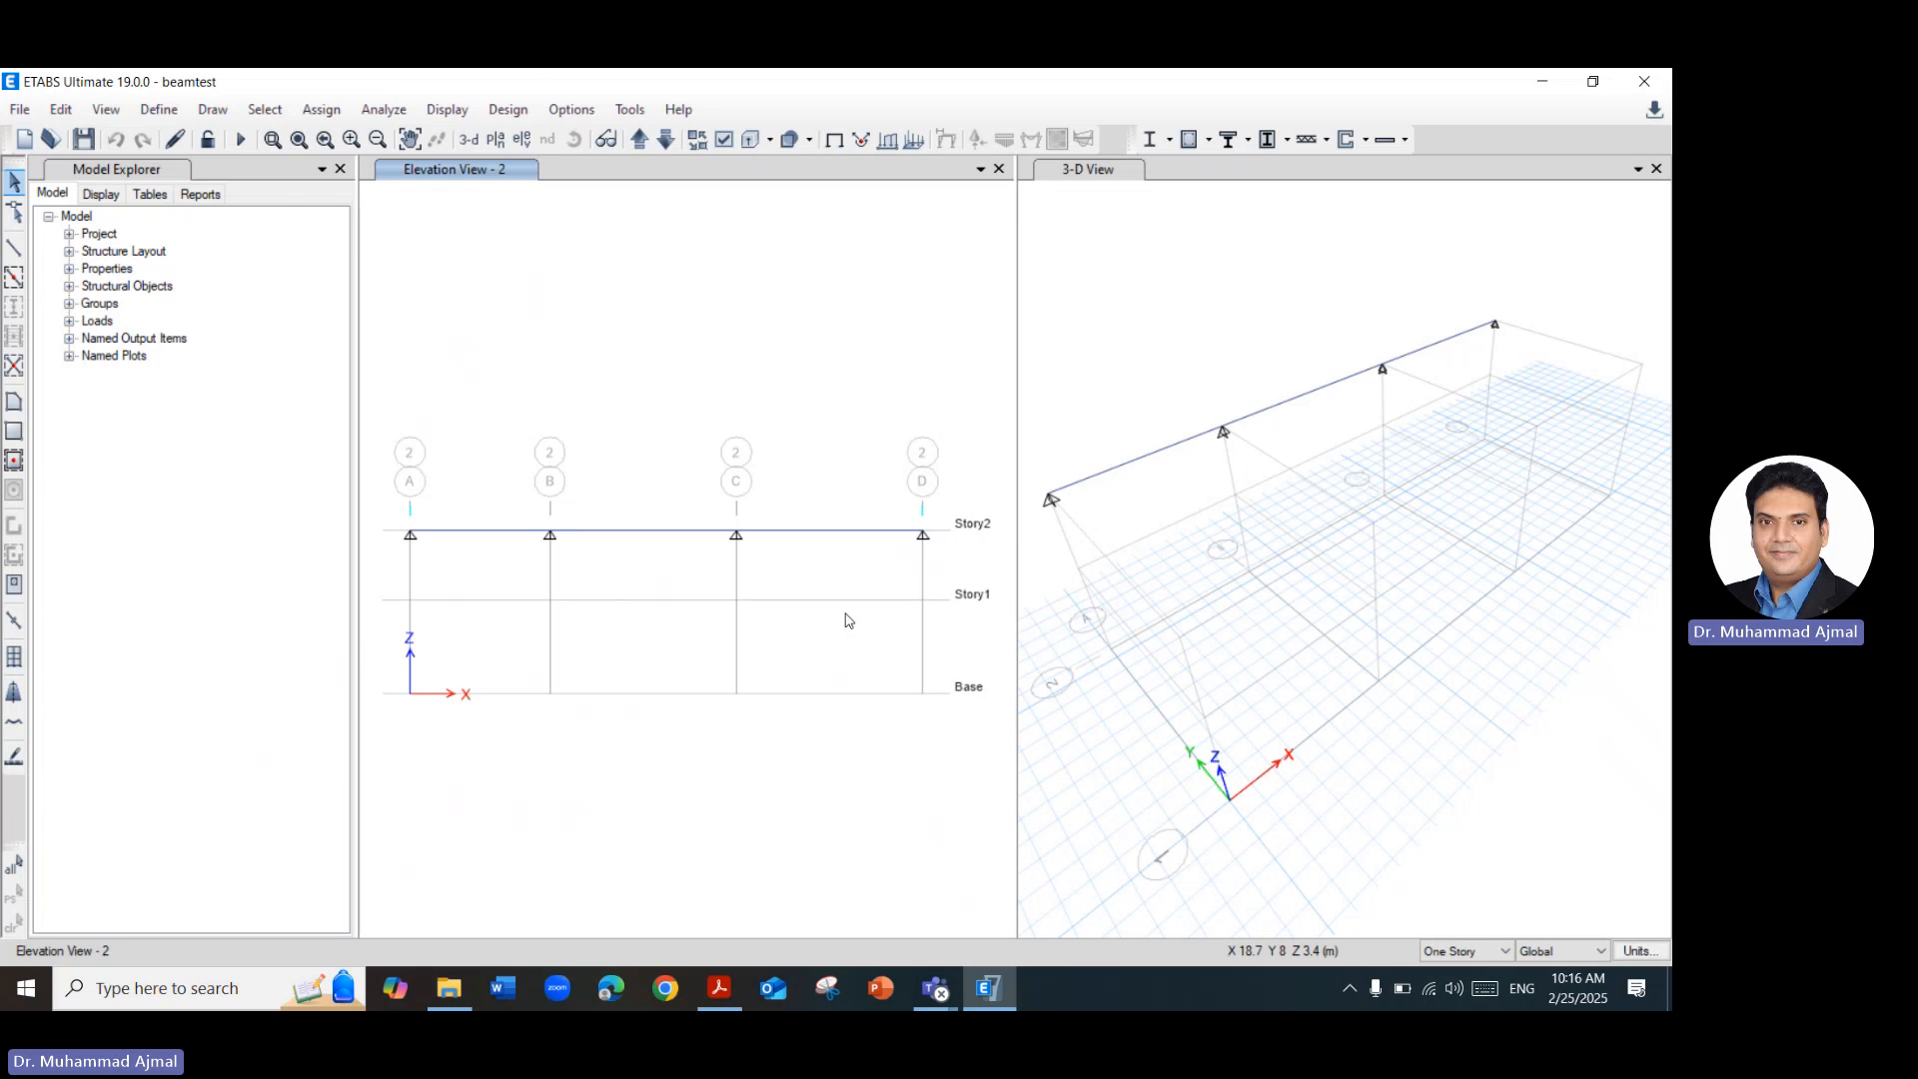
{"action": "left_click", "coordinate": [177, 111]}
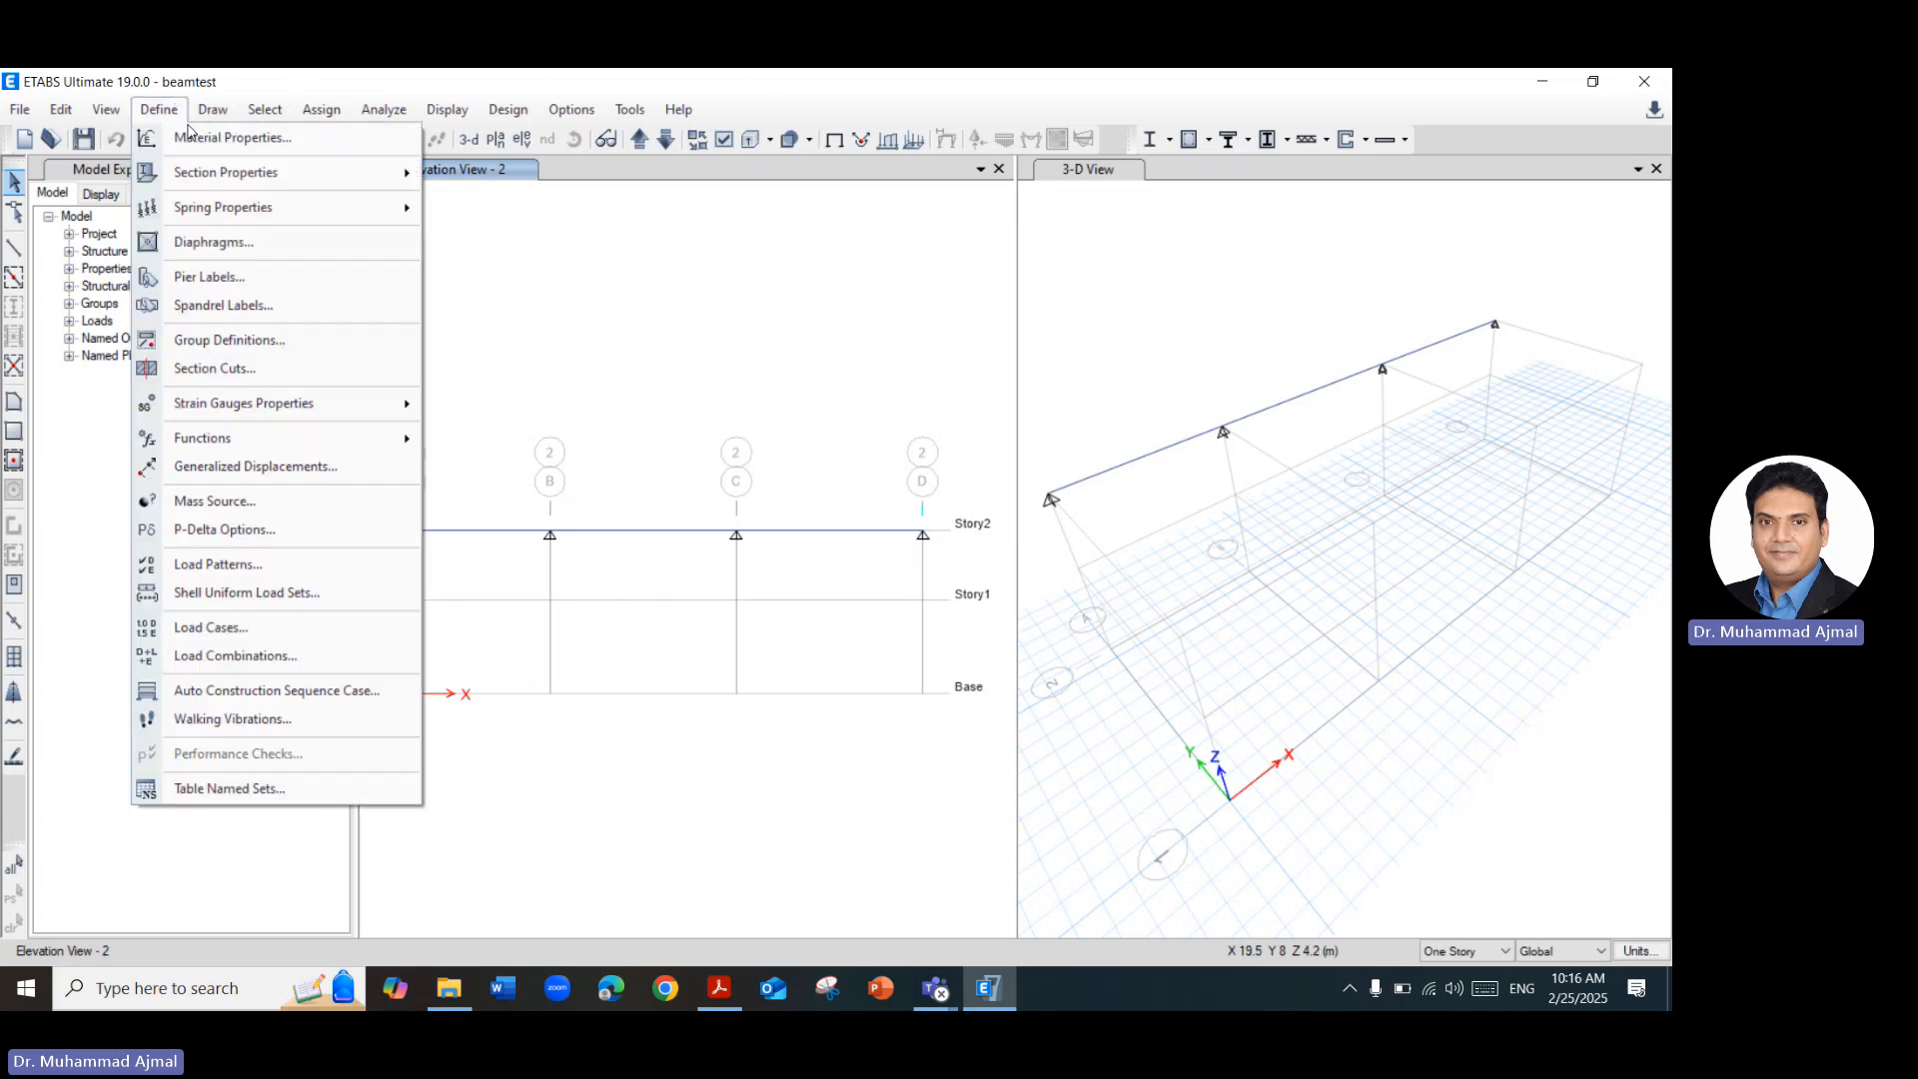
{"action": "left_click", "coordinate": [299, 573]}
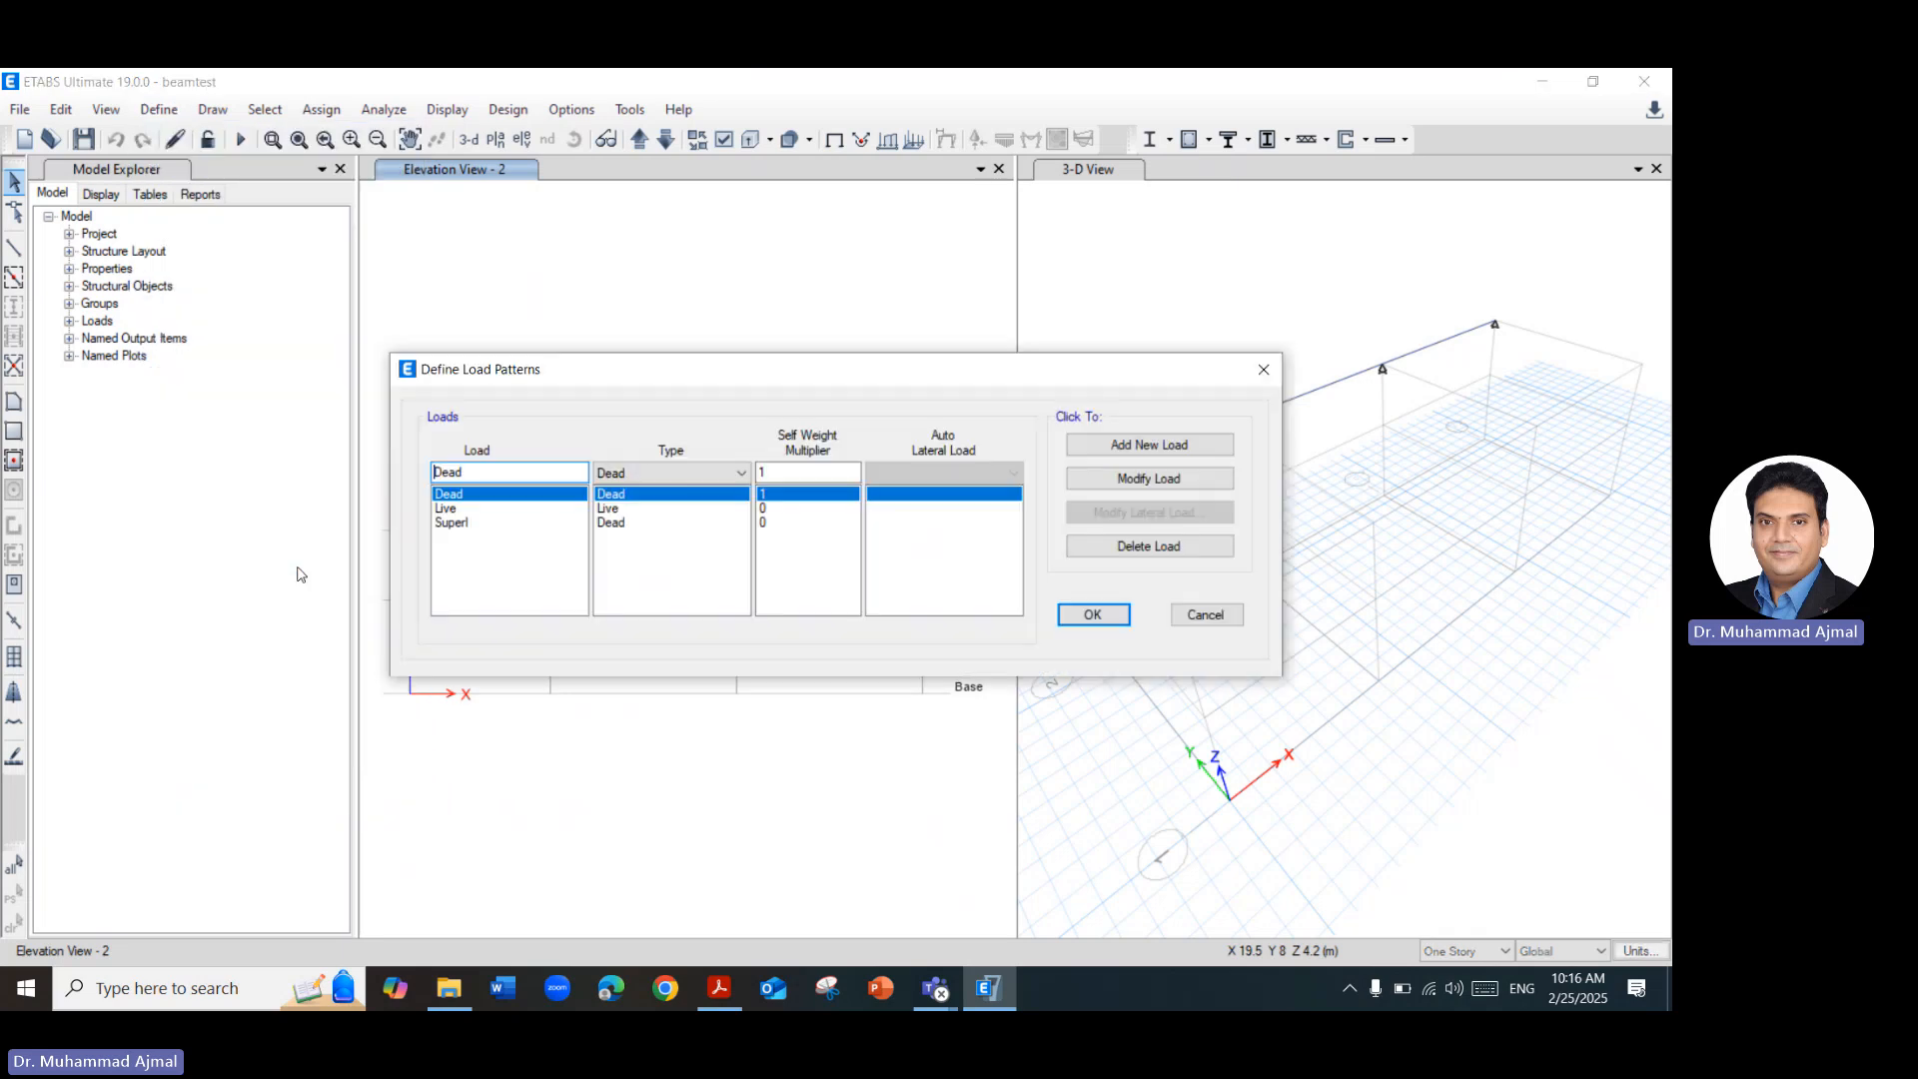
{"action": "left_click", "coordinate": [1207, 612]}
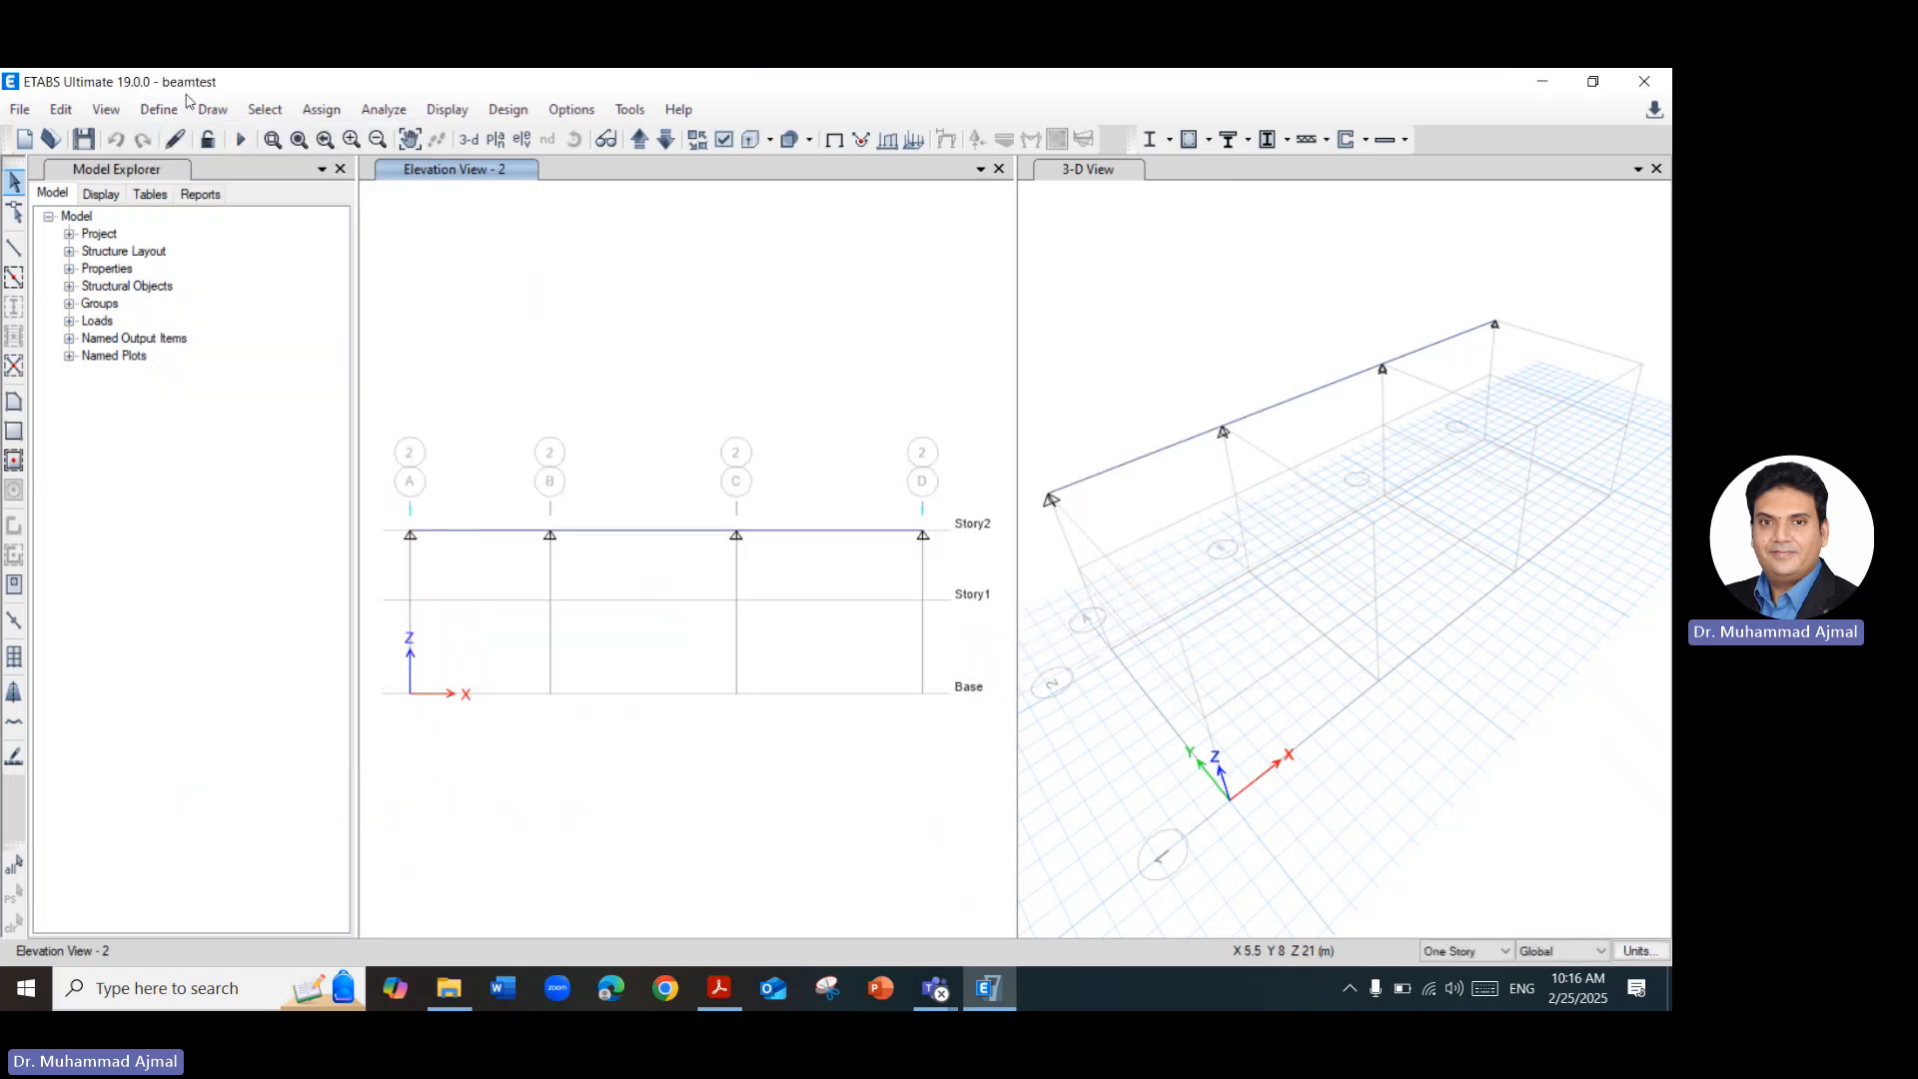
Start a new load case named Case1 and check its loading arrangement on the Load Cases slide in Acrobat.
{"action": "left_click", "coordinate": [159, 109]}
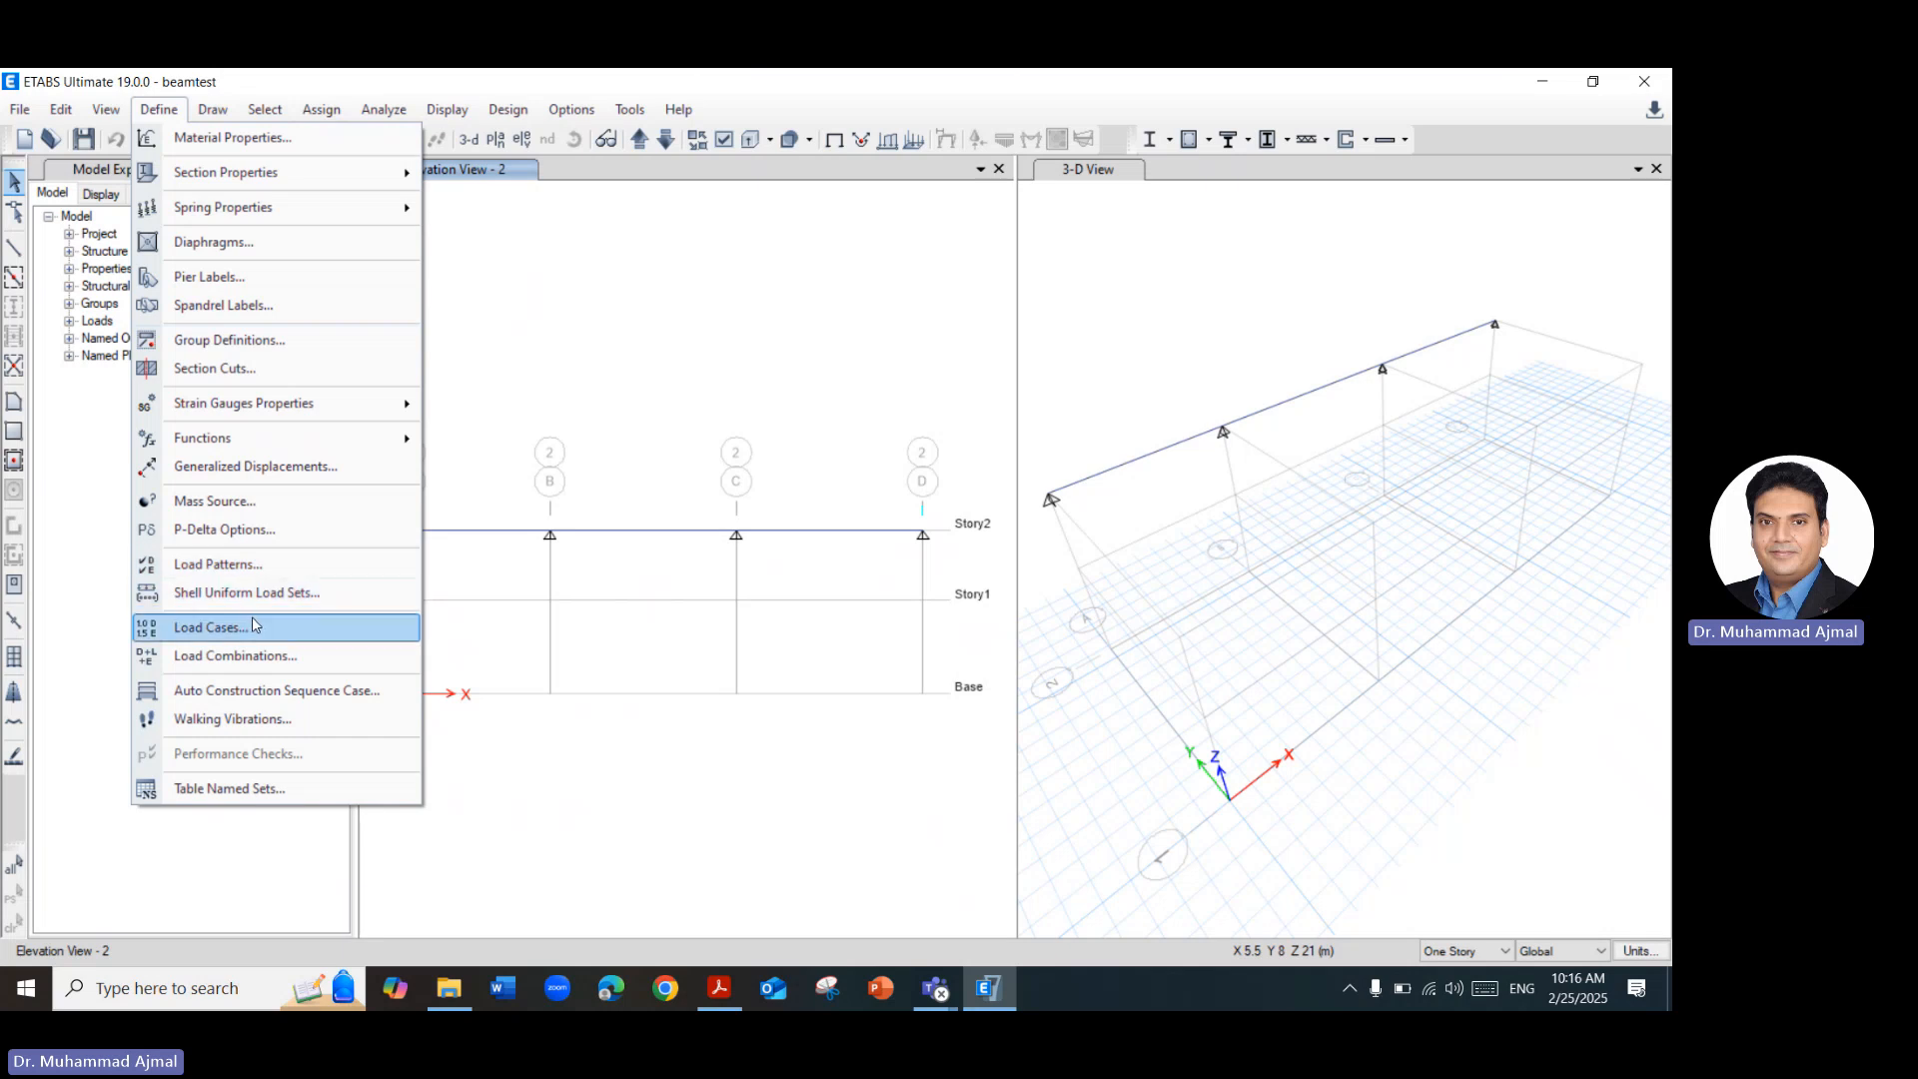
{"action": "left_click", "coordinate": [256, 626]}
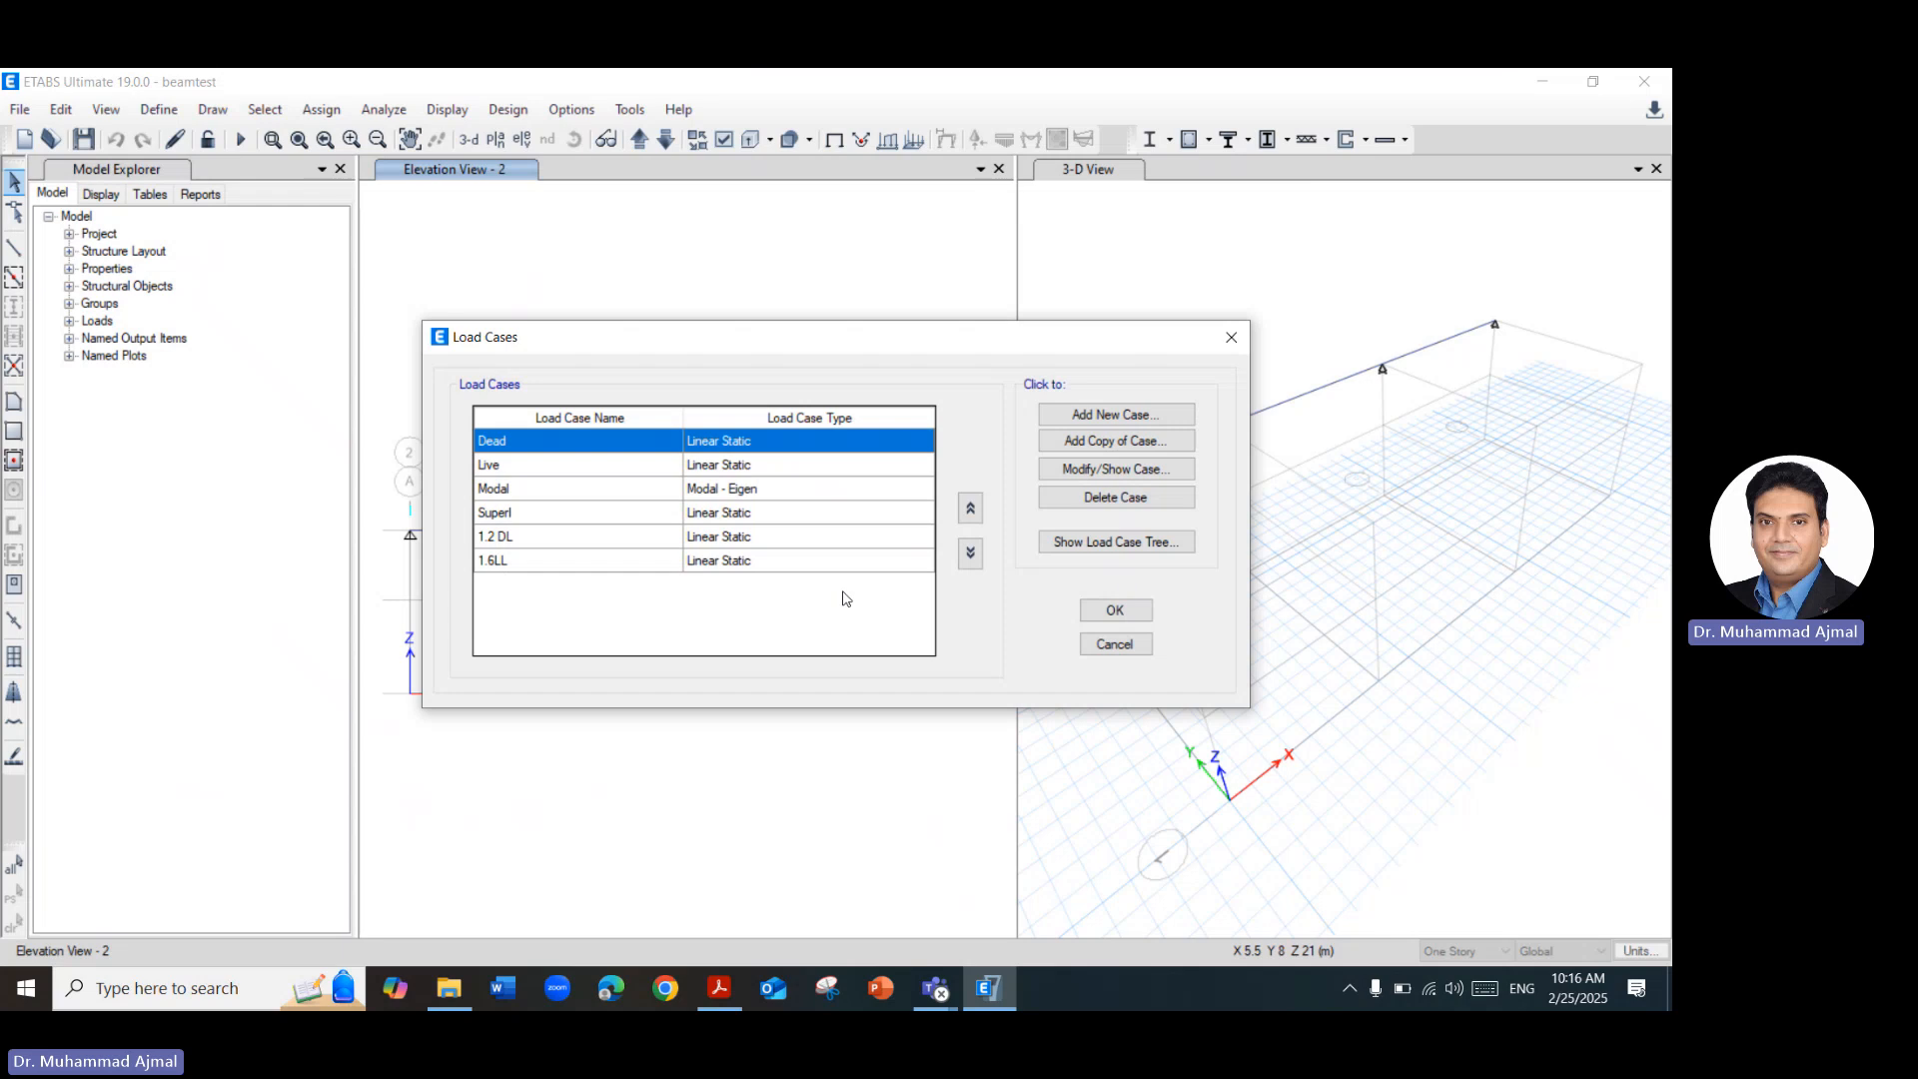
{"action": "left_click", "coordinate": [1118, 416]}
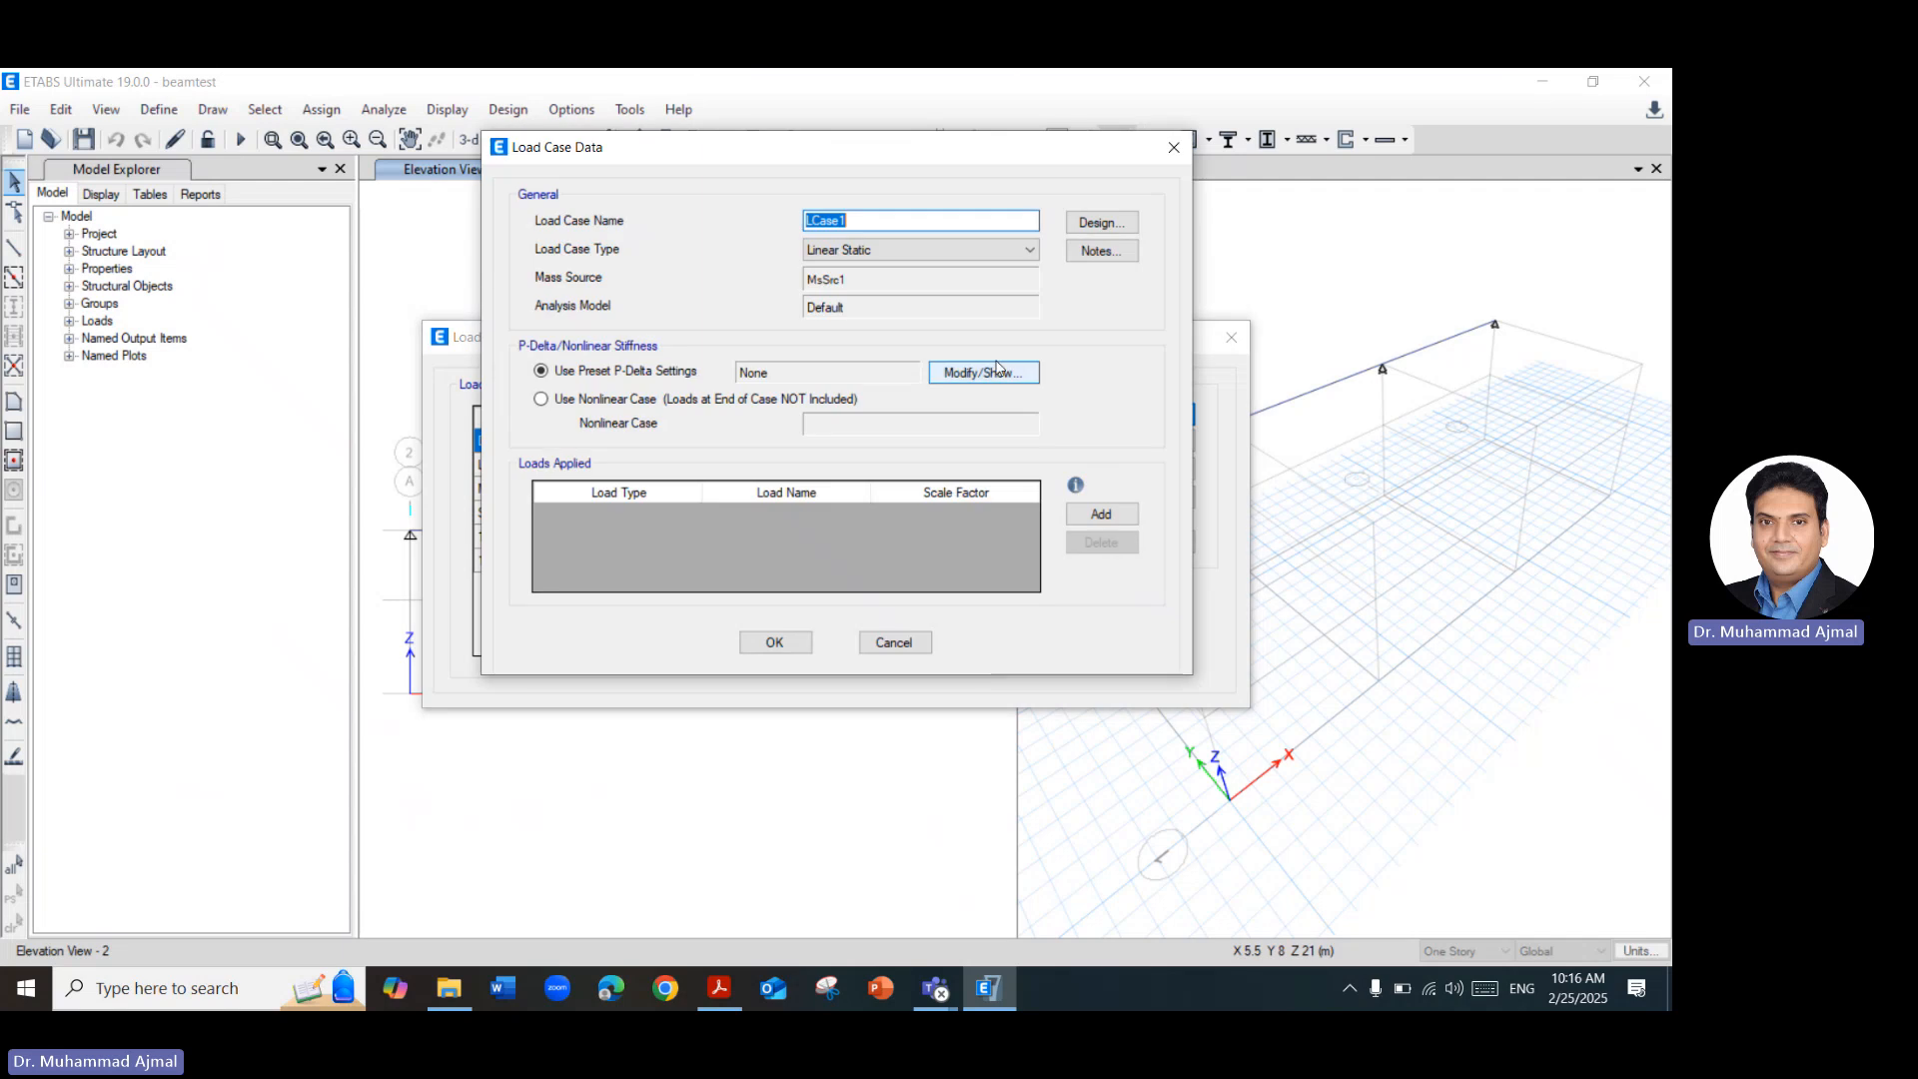
{"action": "type", "text": "Case1"}
{"action": "left_click", "coordinate": [719, 987]}
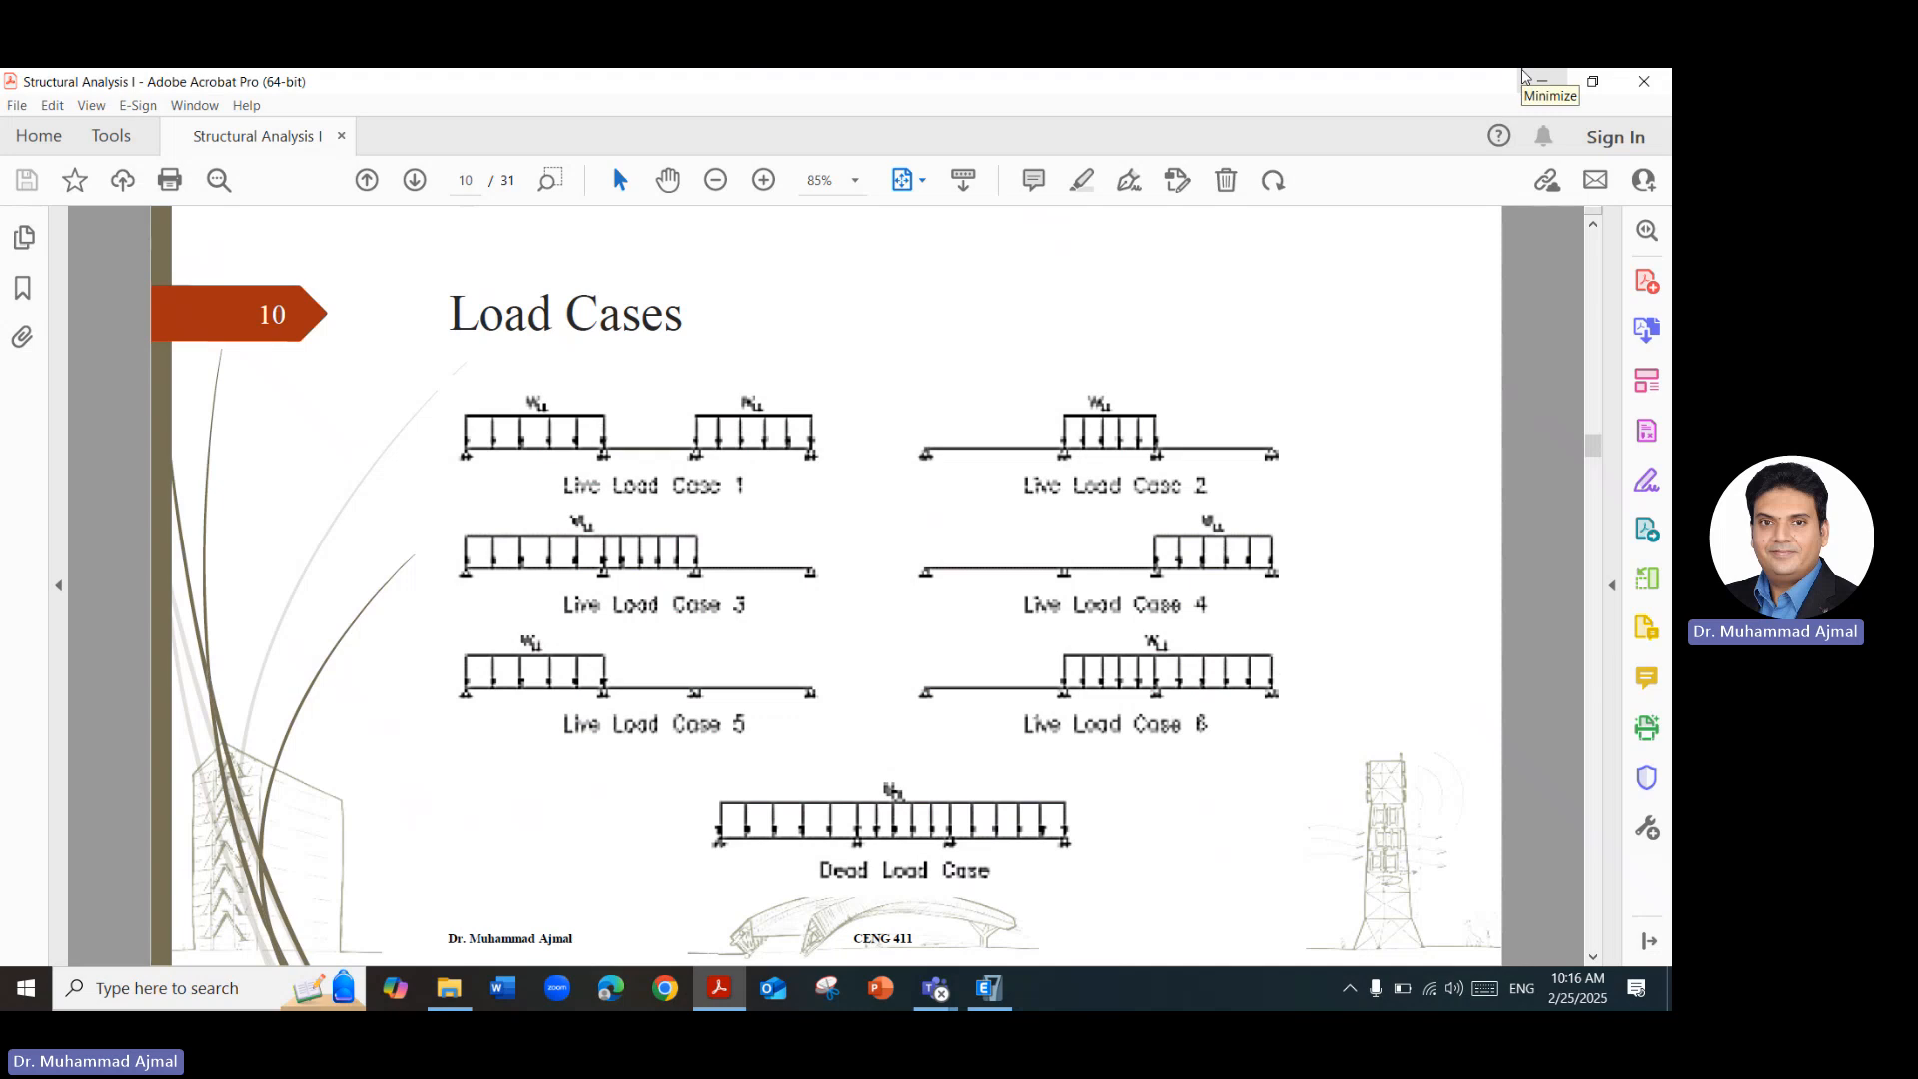
{"action": "left_click", "coordinate": [1525, 75]}
Apply the Live load pattern with a scale factor of 1.6 in load case Case1 and save the load cases.
{"action": "left_click", "coordinate": [1101, 513]}
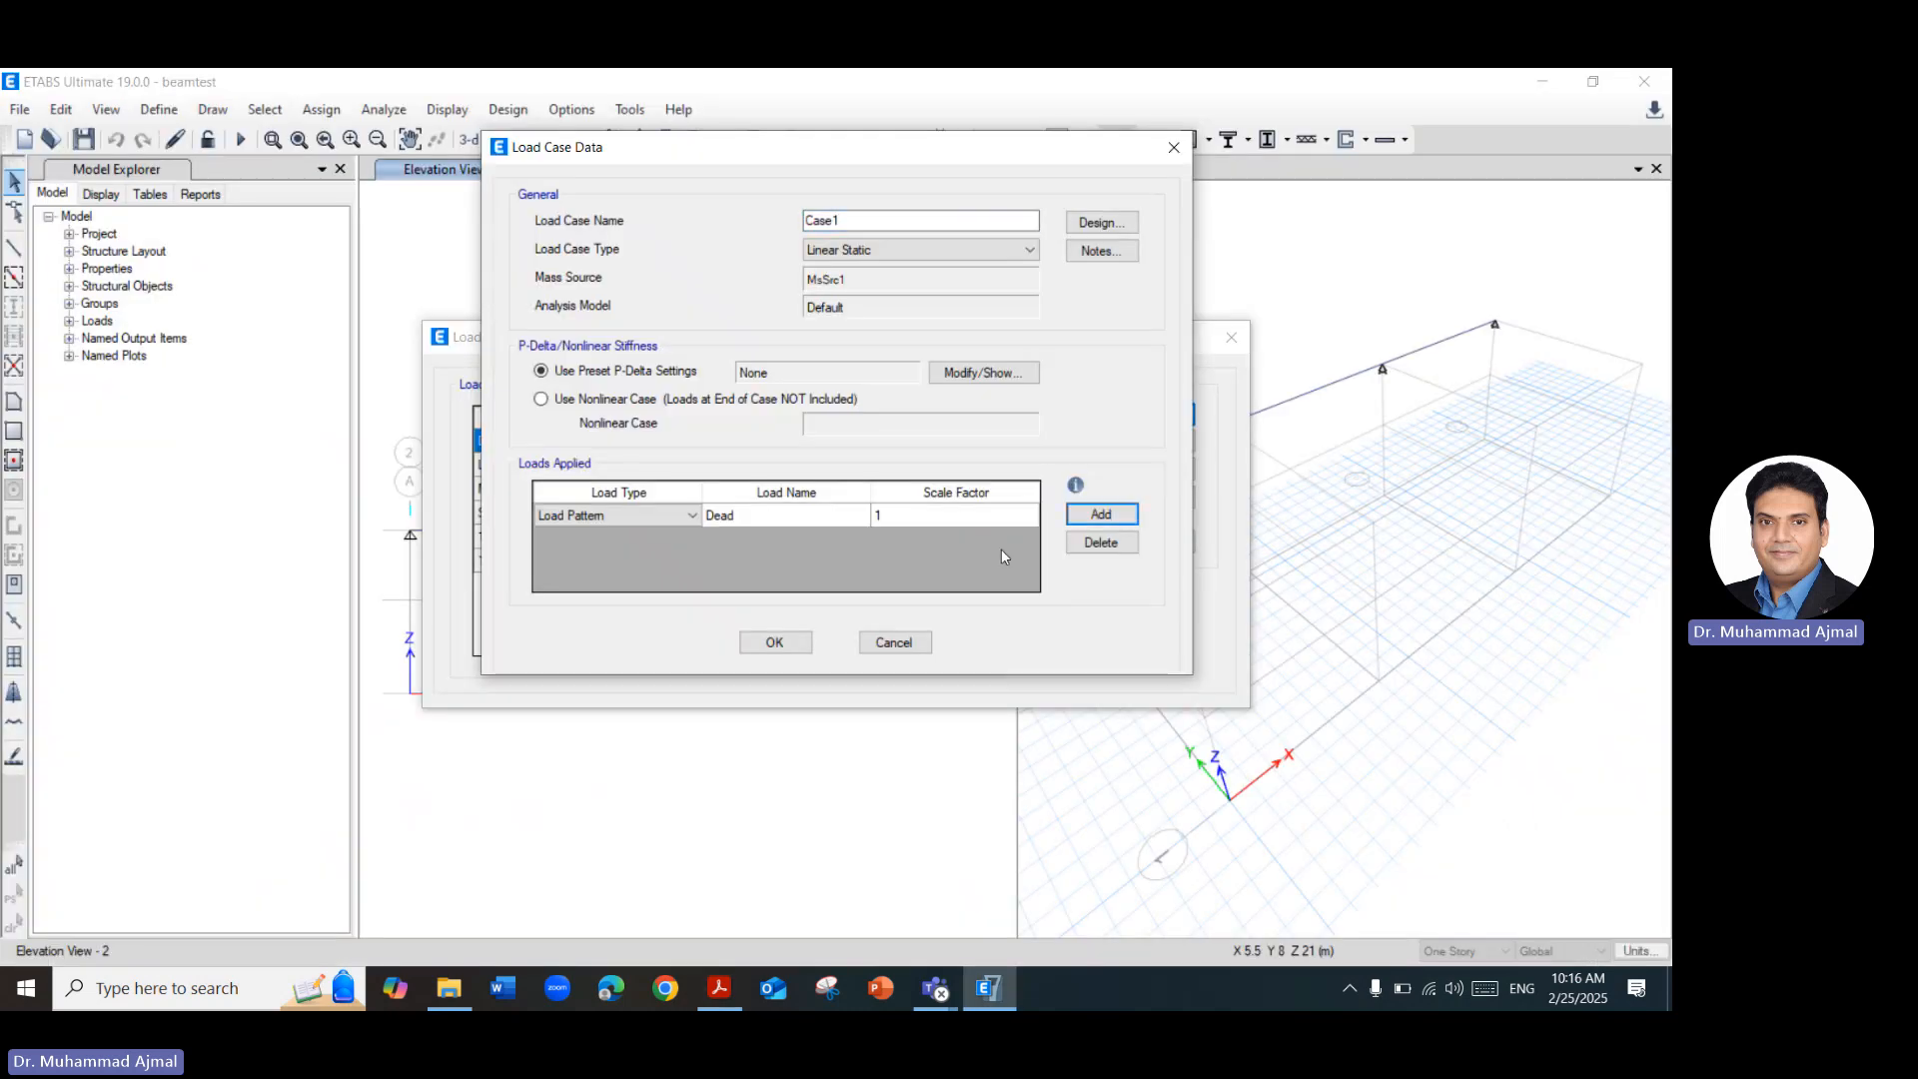
{"action": "left_click", "coordinate": [843, 514]}
{"action": "left_click", "coordinate": [859, 515]}
{"action": "left_click", "coordinate": [837, 549]}
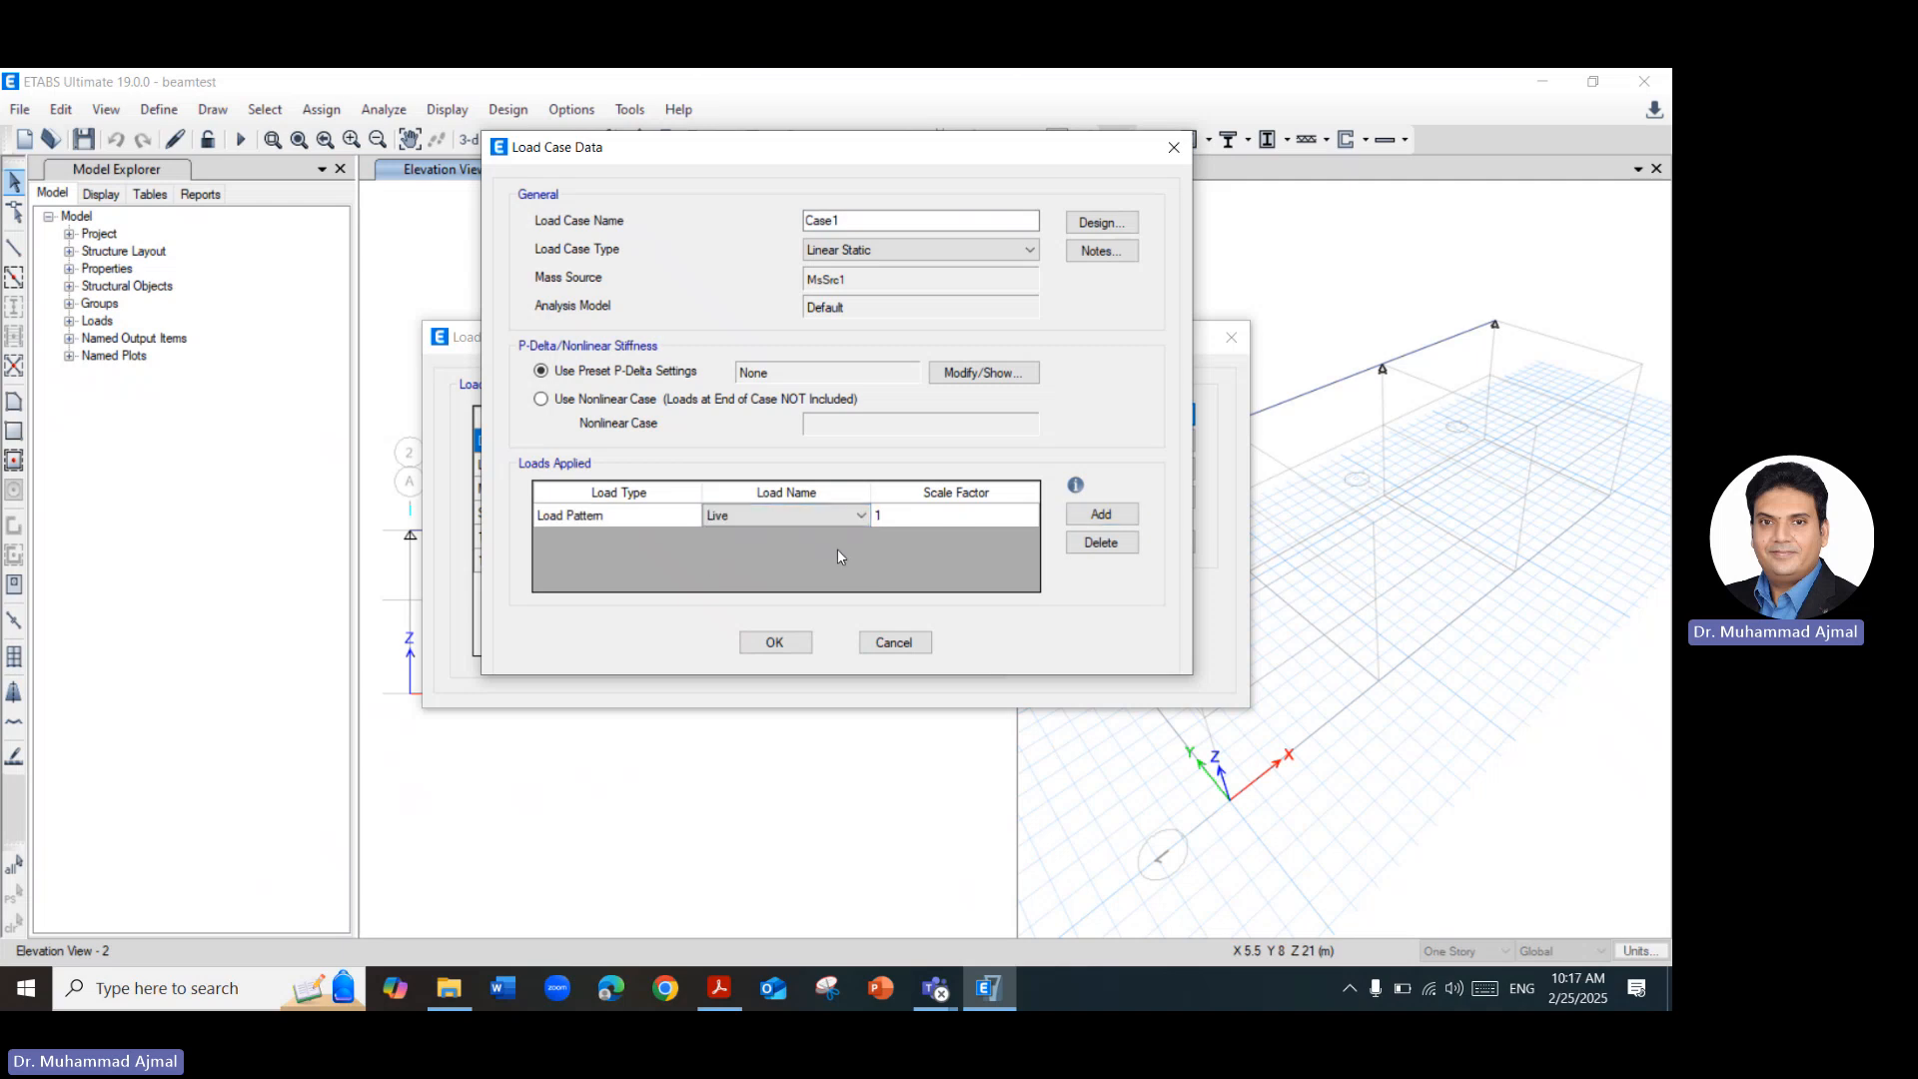
{"action": "left_click", "coordinate": [1021, 520]}
{"action": "left_click", "coordinate": [1021, 519]}
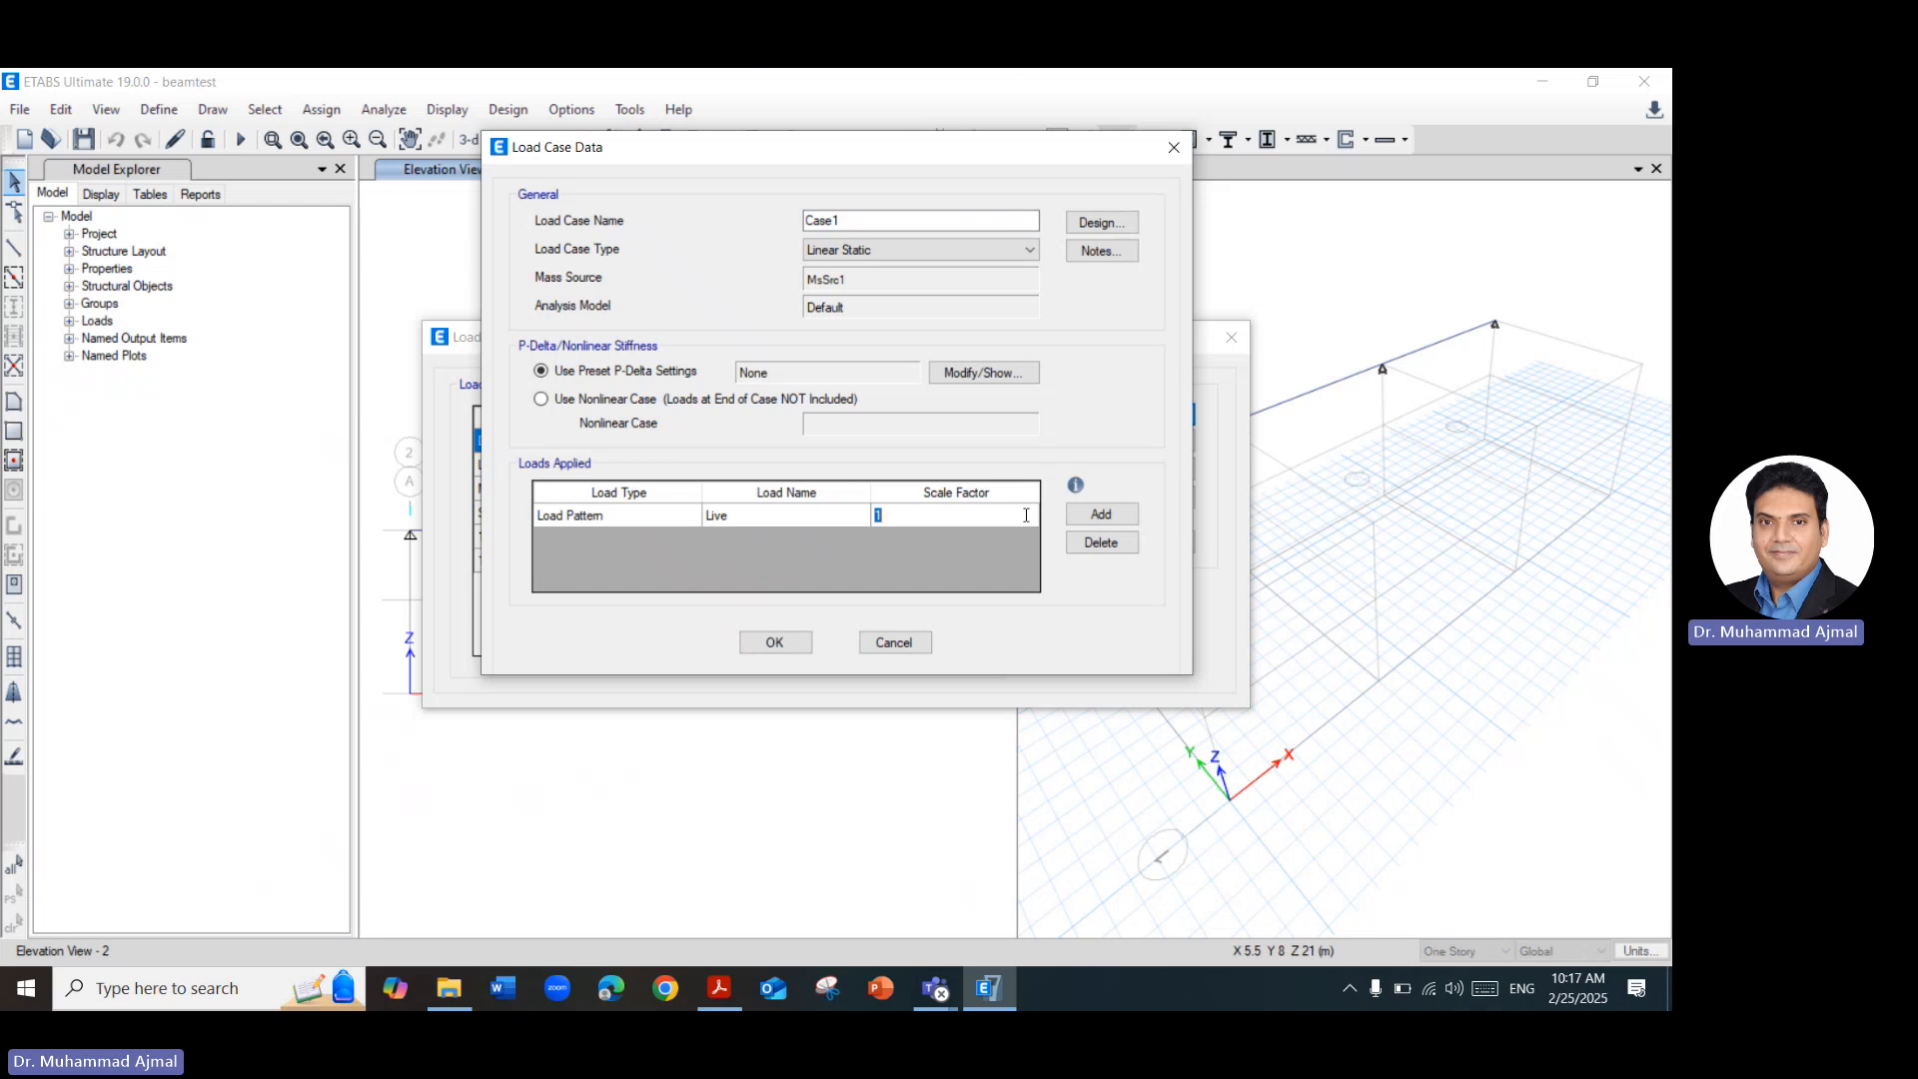
{"action": "type", "text": "1.6"}
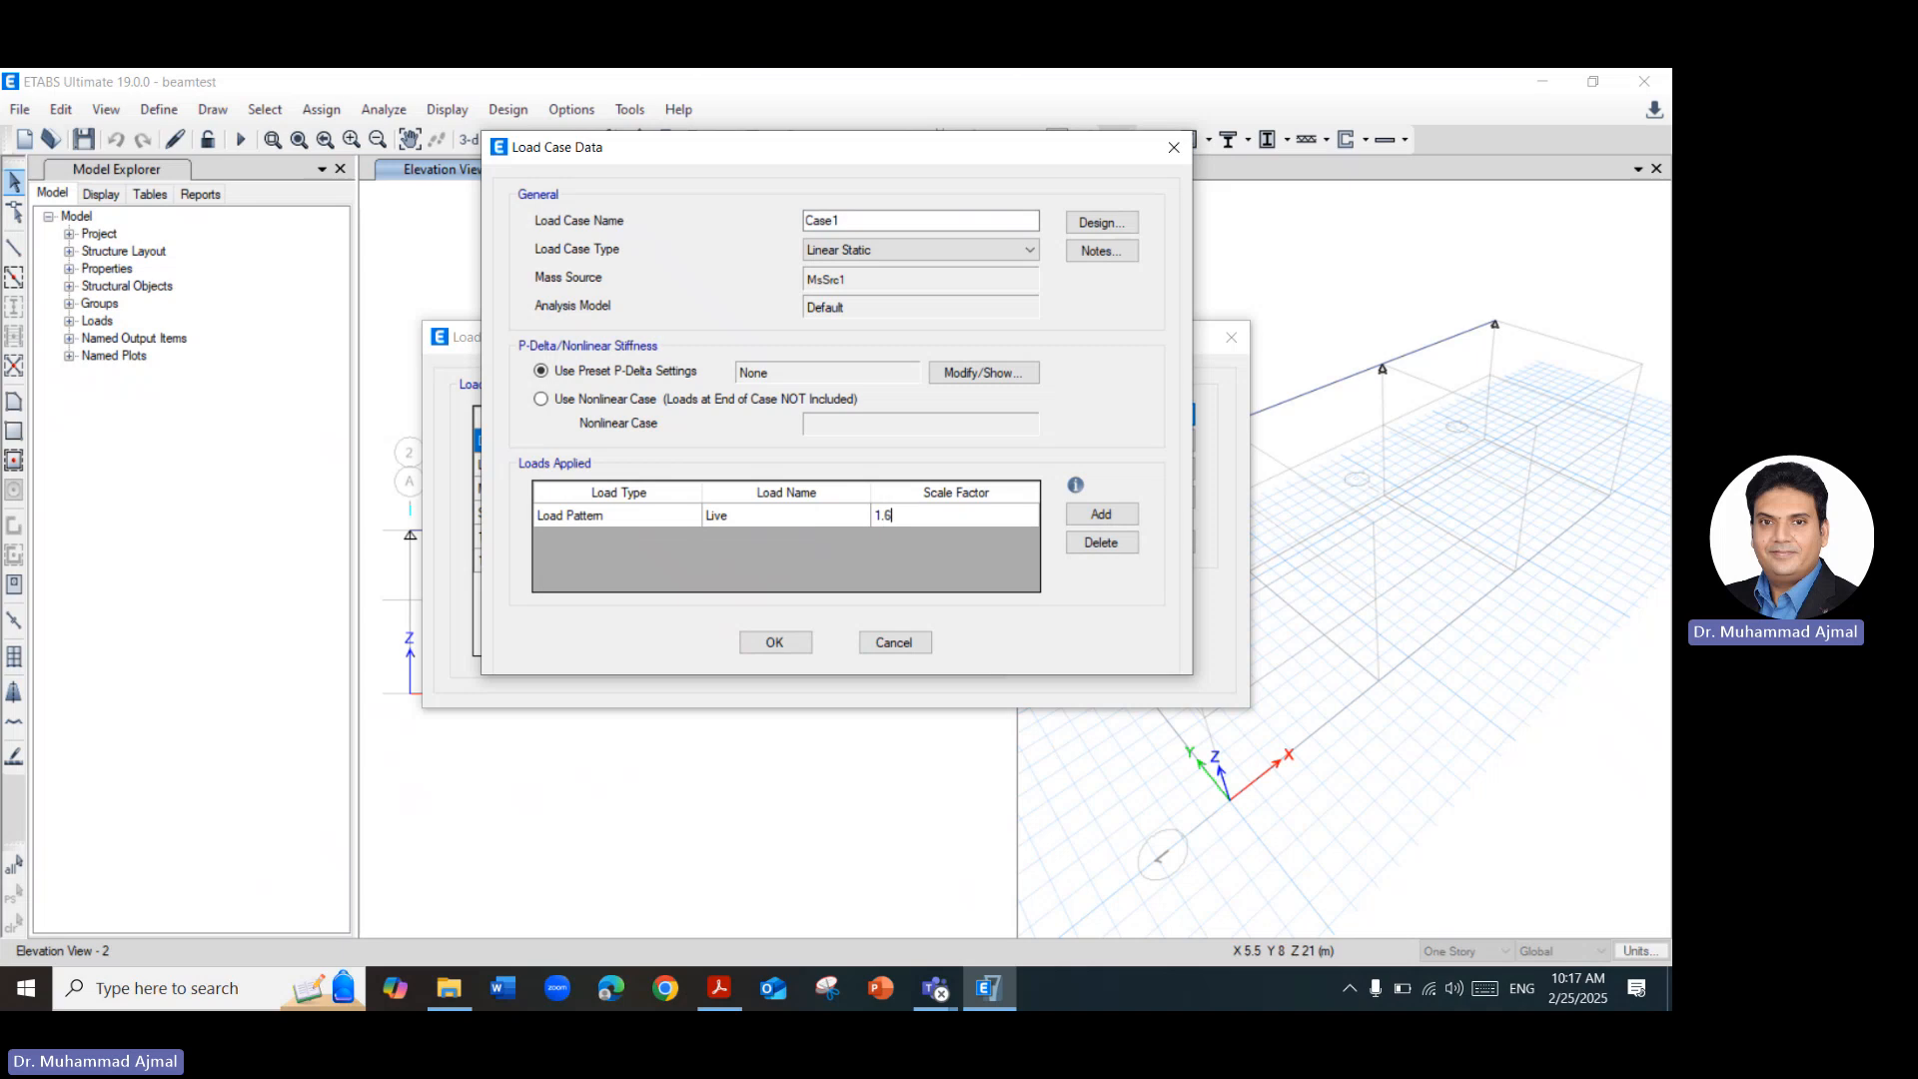
{"action": "left_click", "coordinate": [773, 645]}
{"action": "left_click", "coordinate": [1109, 609]}
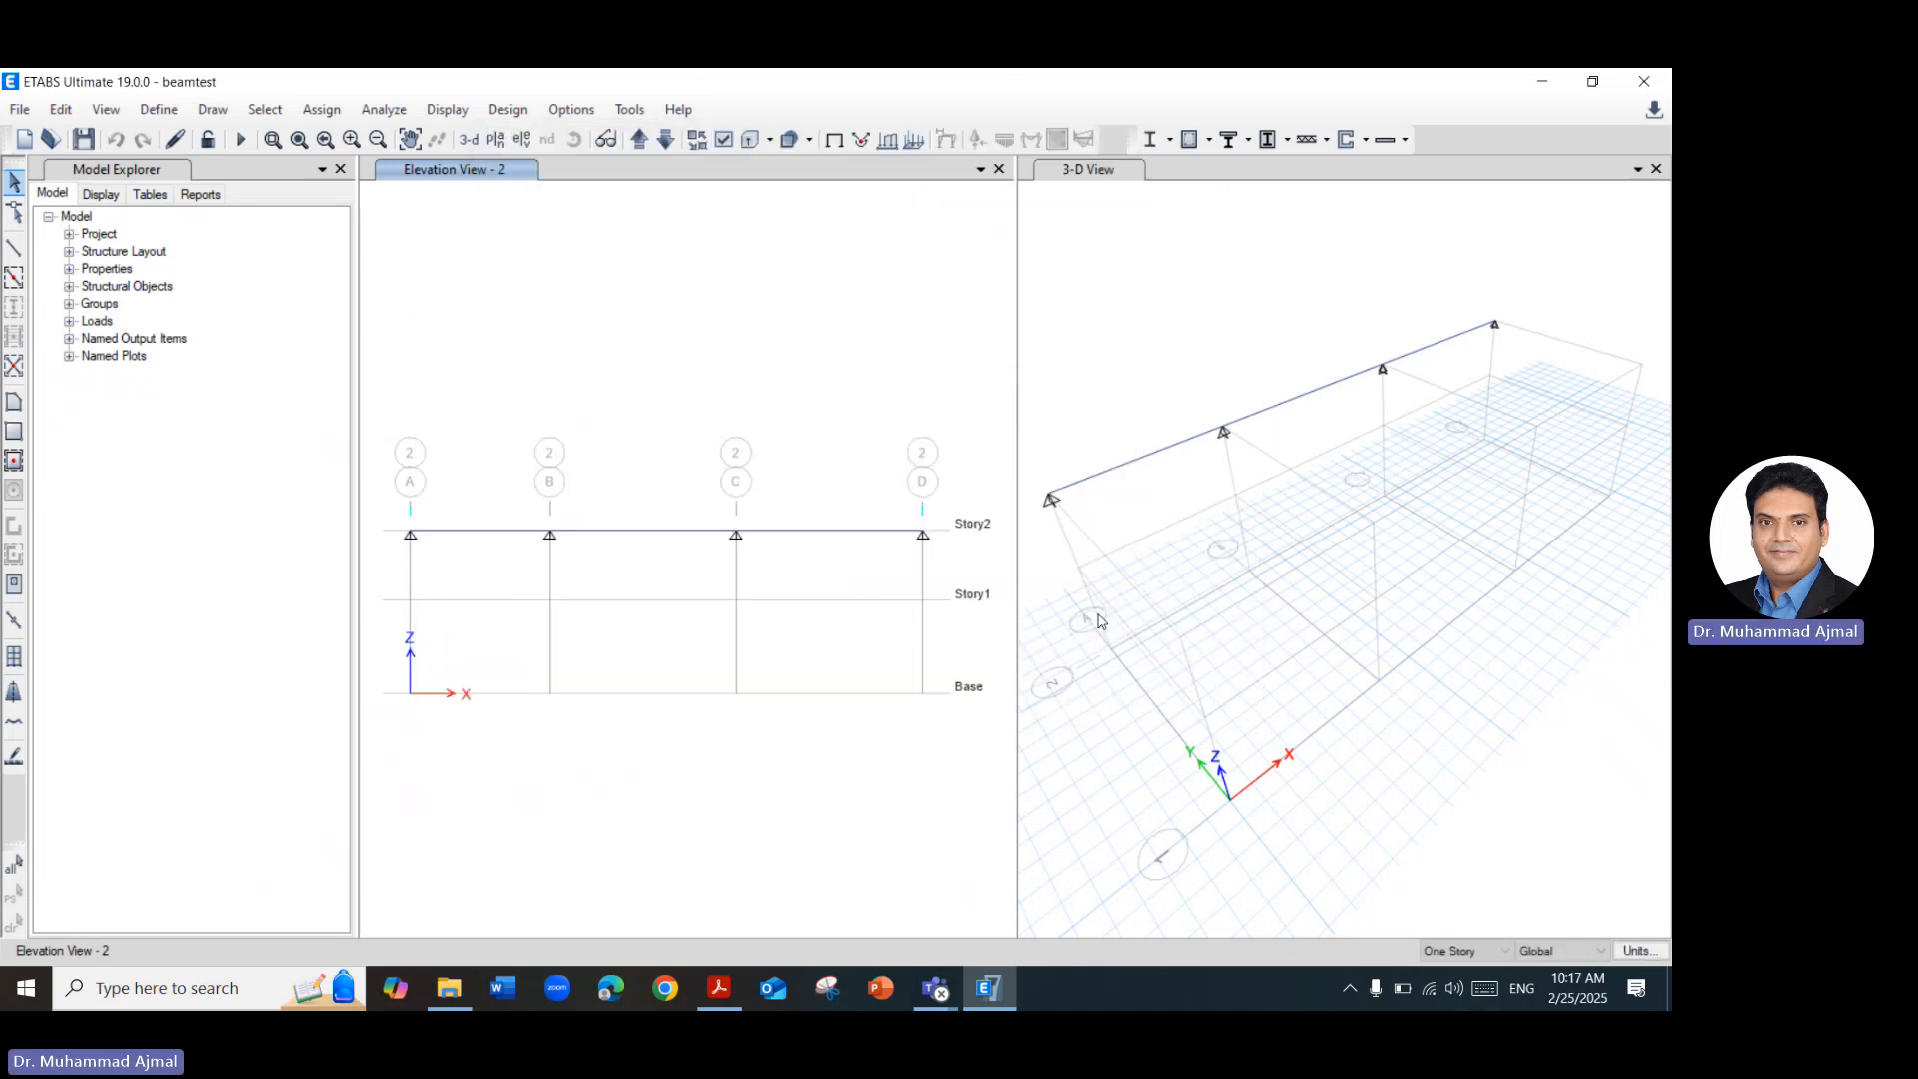
Select the Story2 beam spans between grids A–B and C–D in the elevation view.
{"action": "left_click", "coordinate": [487, 531]}
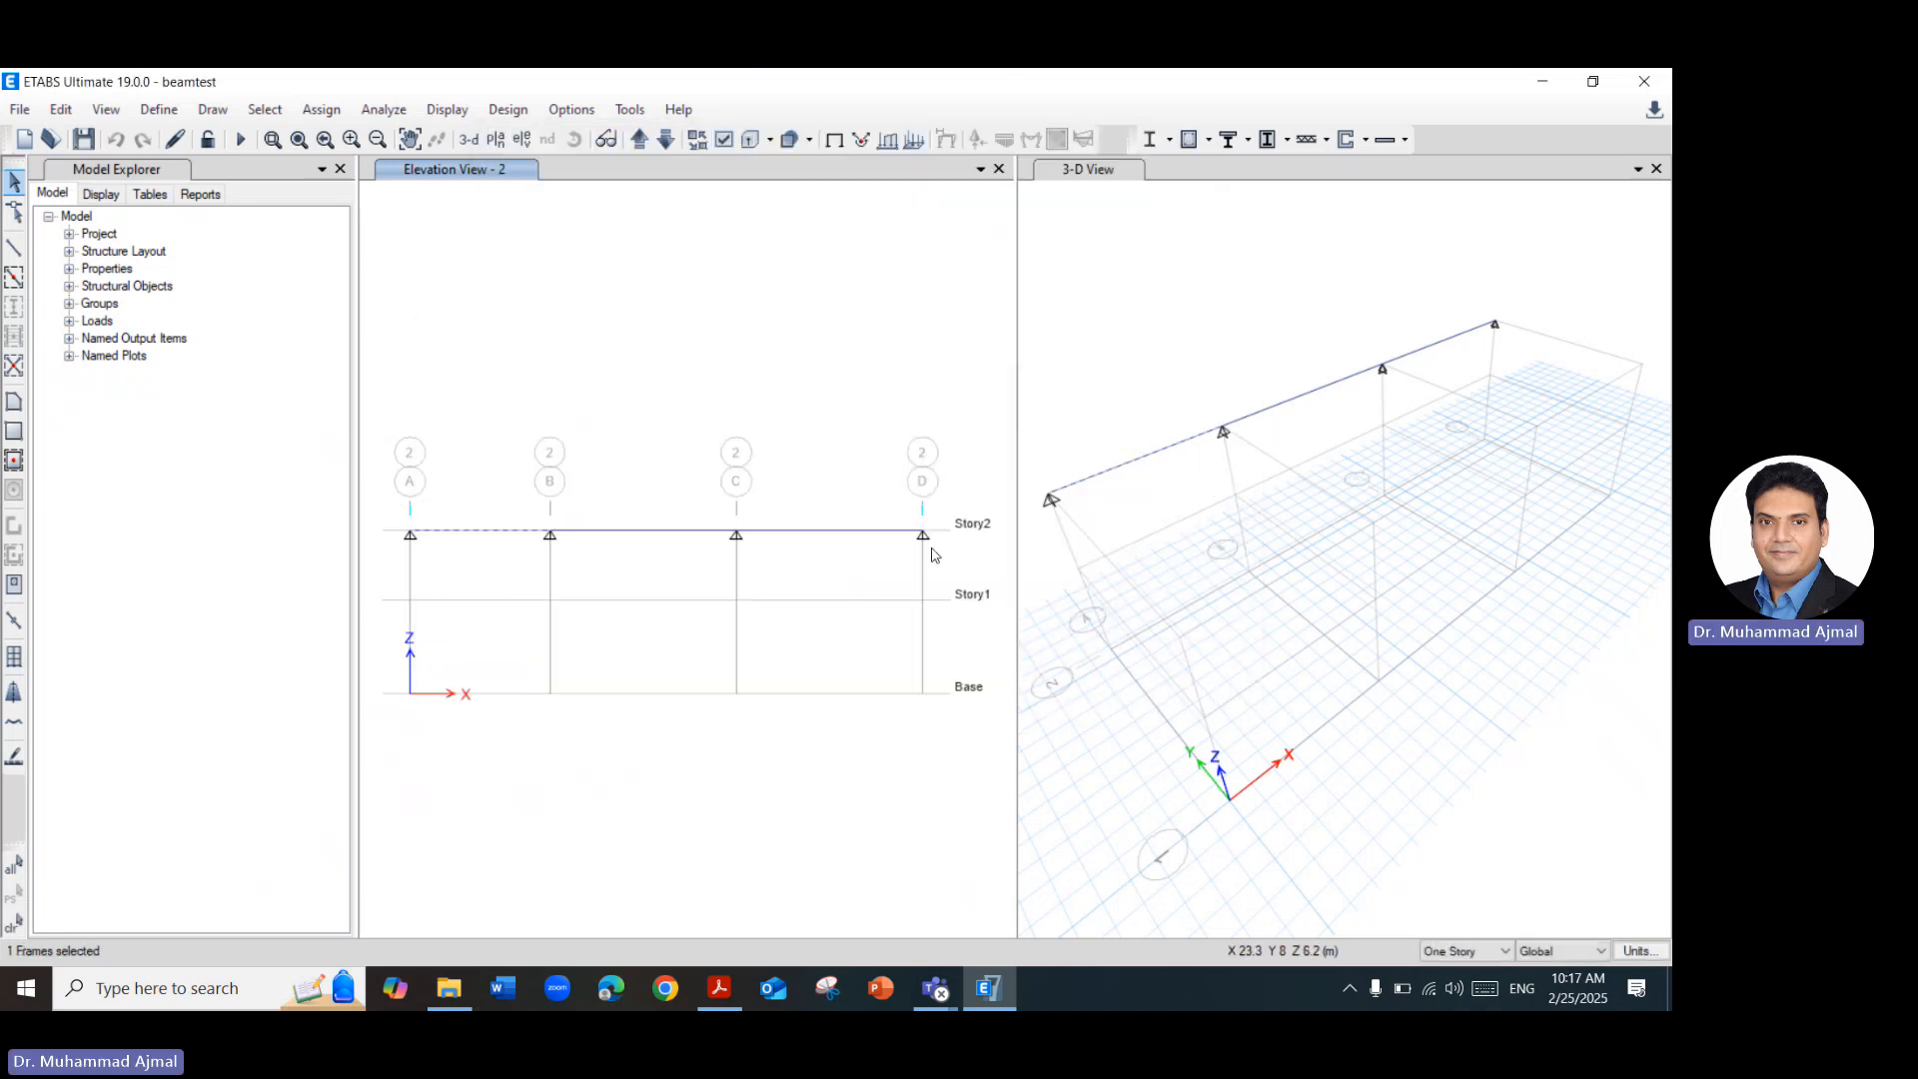
{"action": "left_click", "coordinate": [837, 532]}
{"action": "left_click", "coordinate": [330, 117]}
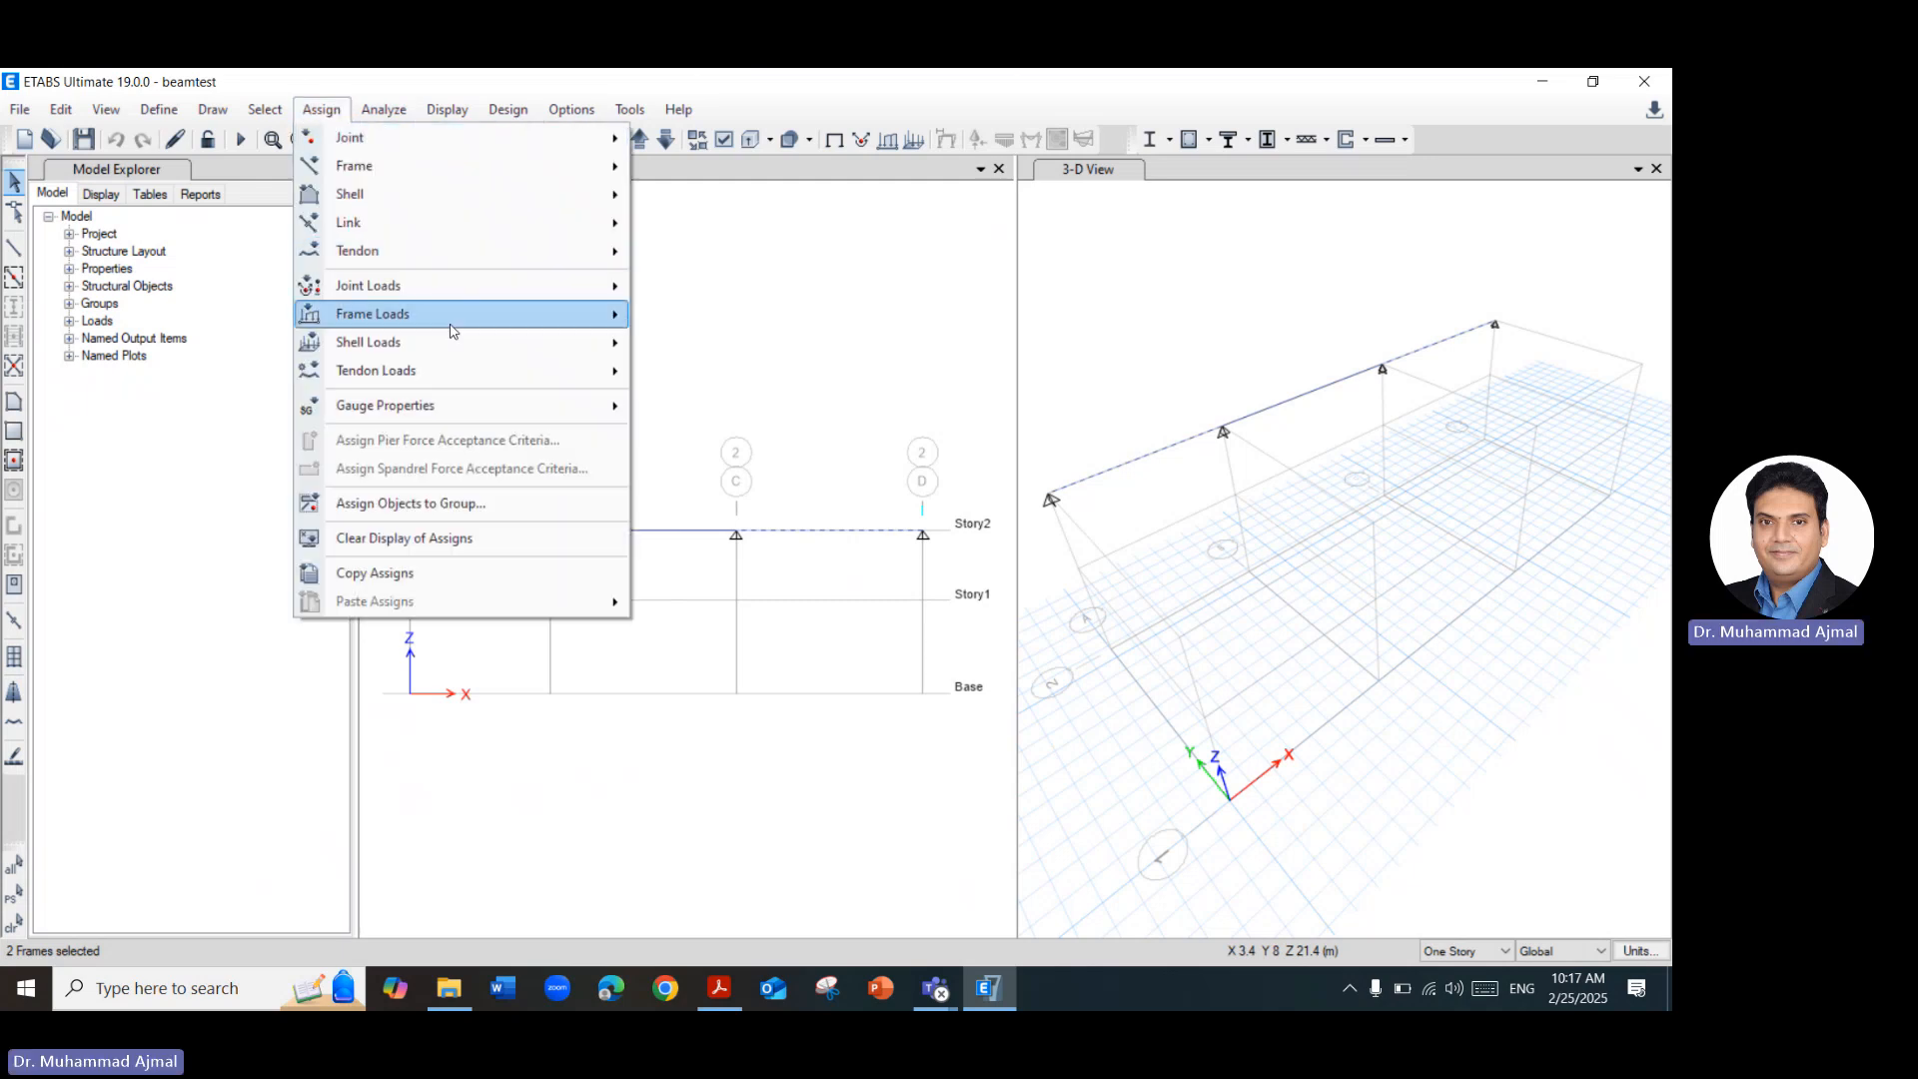
{"action": "mouse_move", "coordinate": [488, 320]}
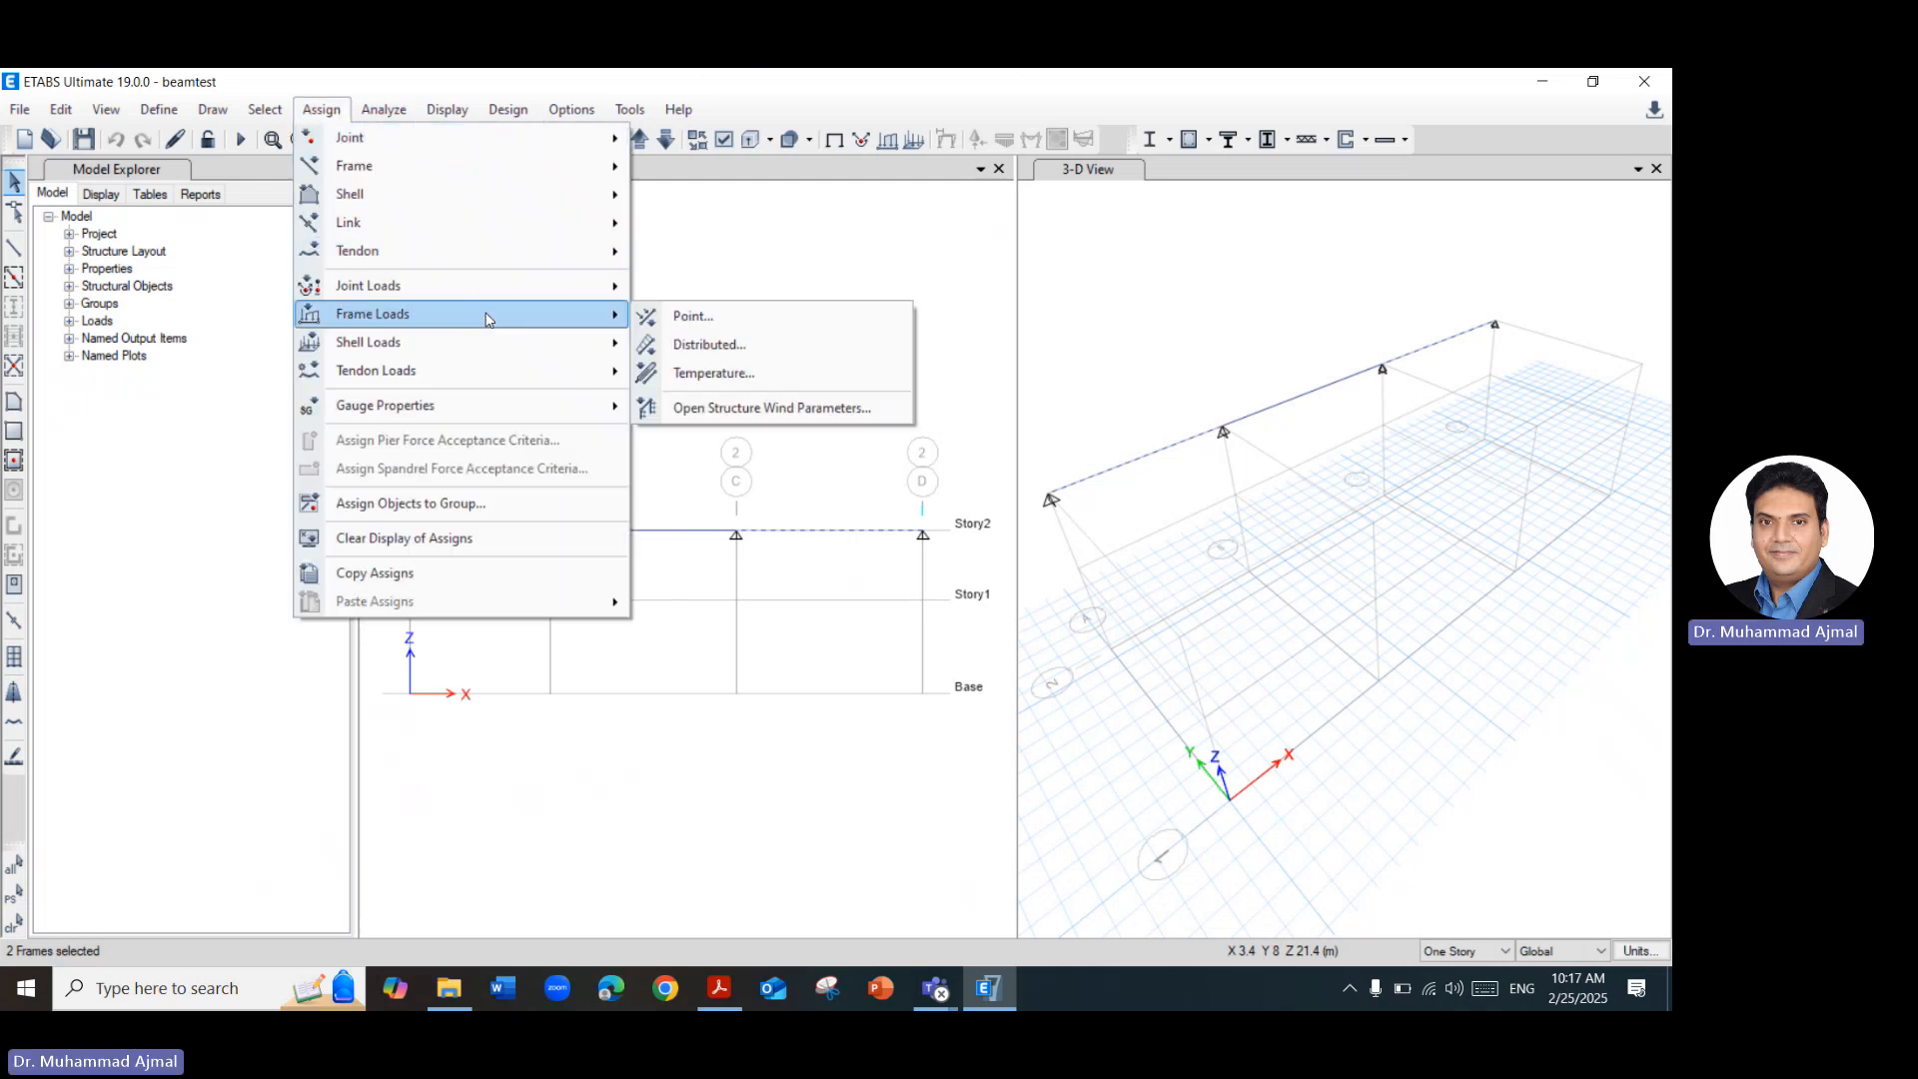
{"action": "left_click", "coordinate": [705, 352]}
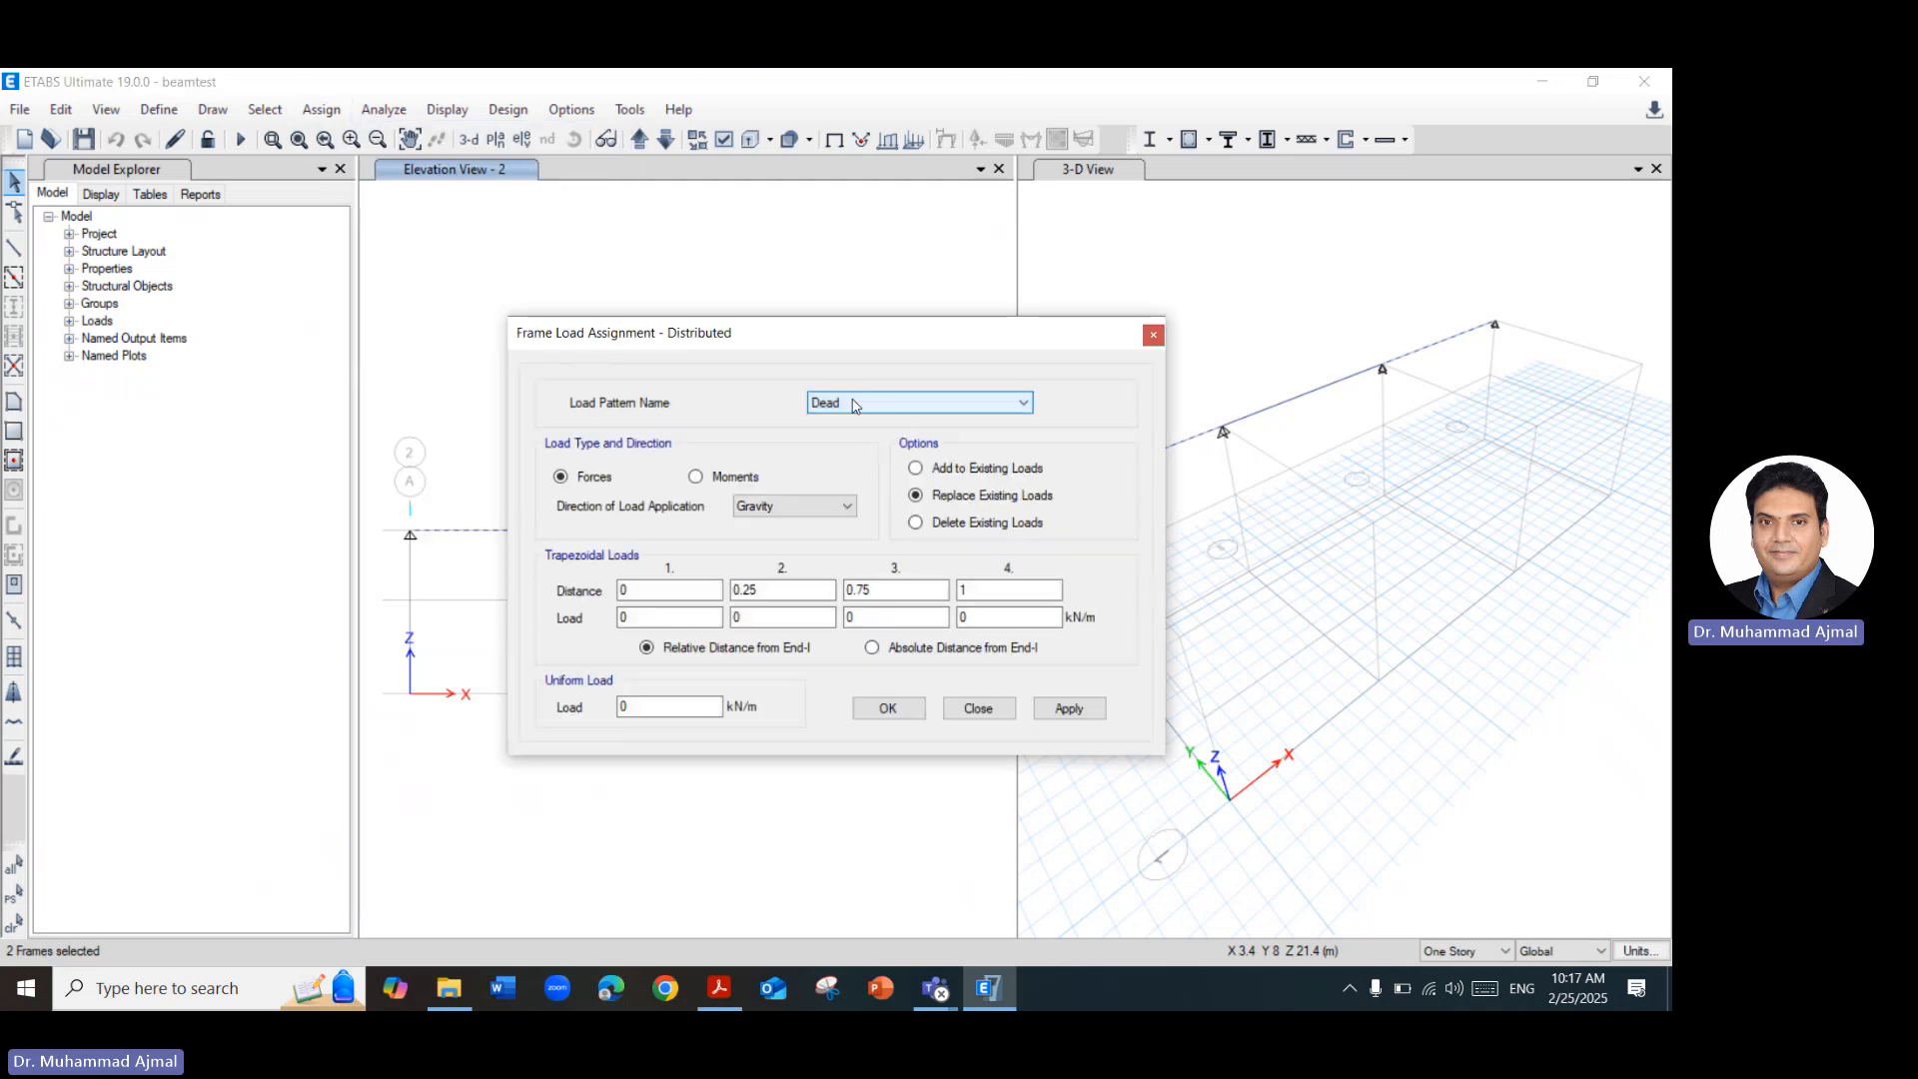
{"action": "left_click", "coordinate": [856, 404]}
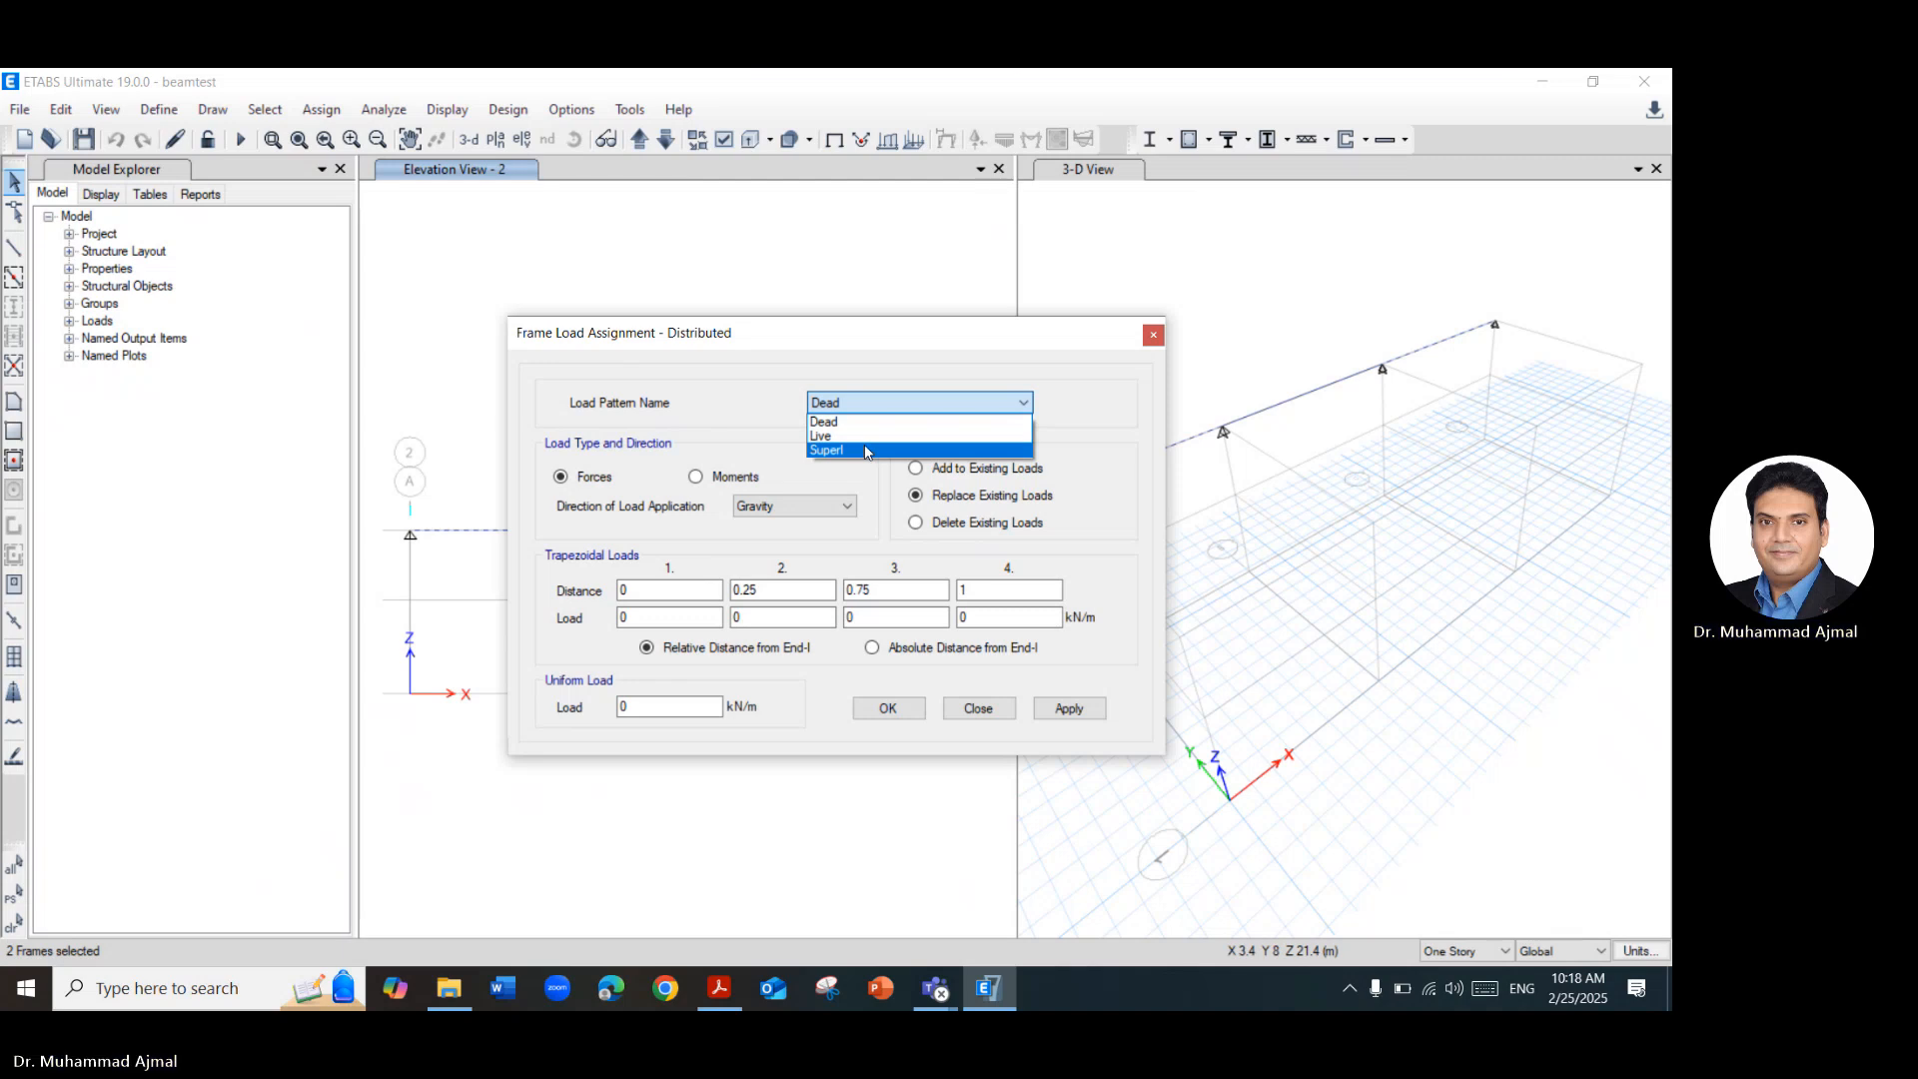
{"action": "left_click", "coordinate": [1075, 452]}
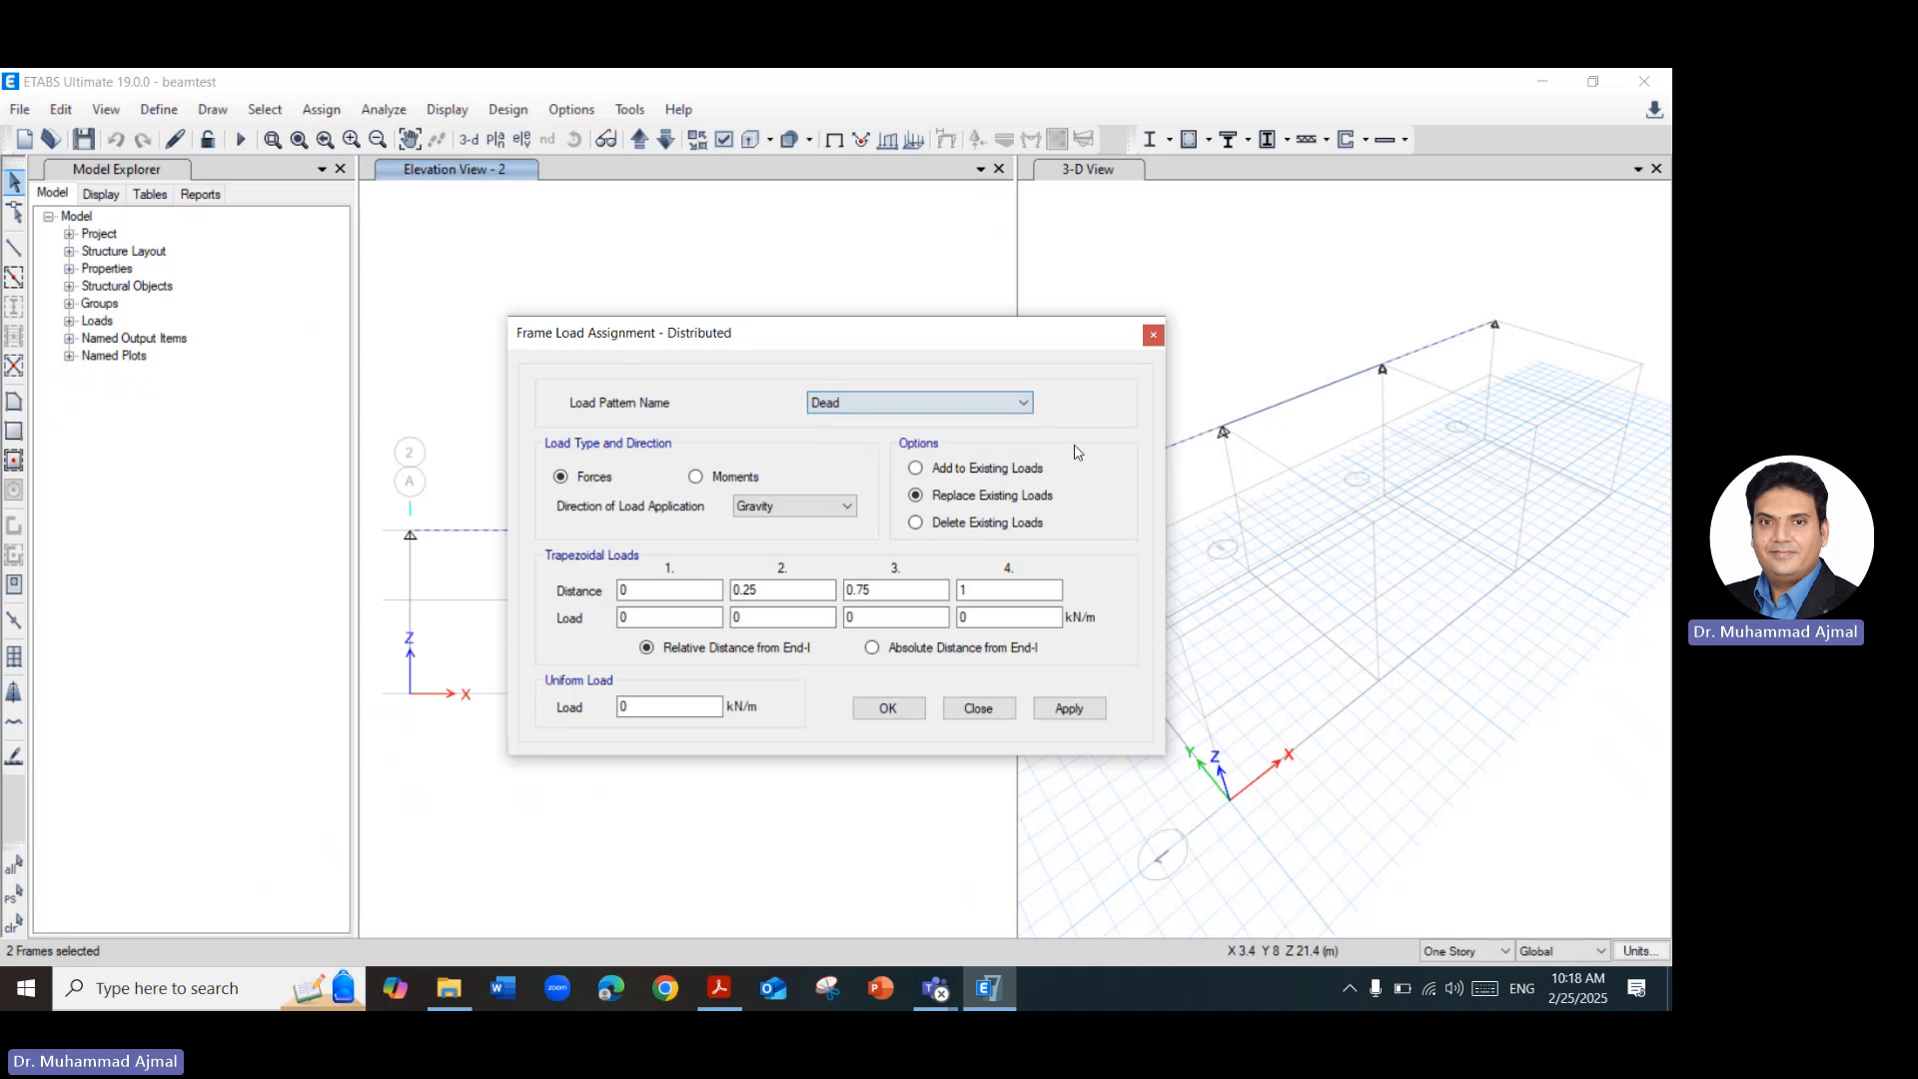
{"action": "left_click", "coordinate": [1154, 335]}
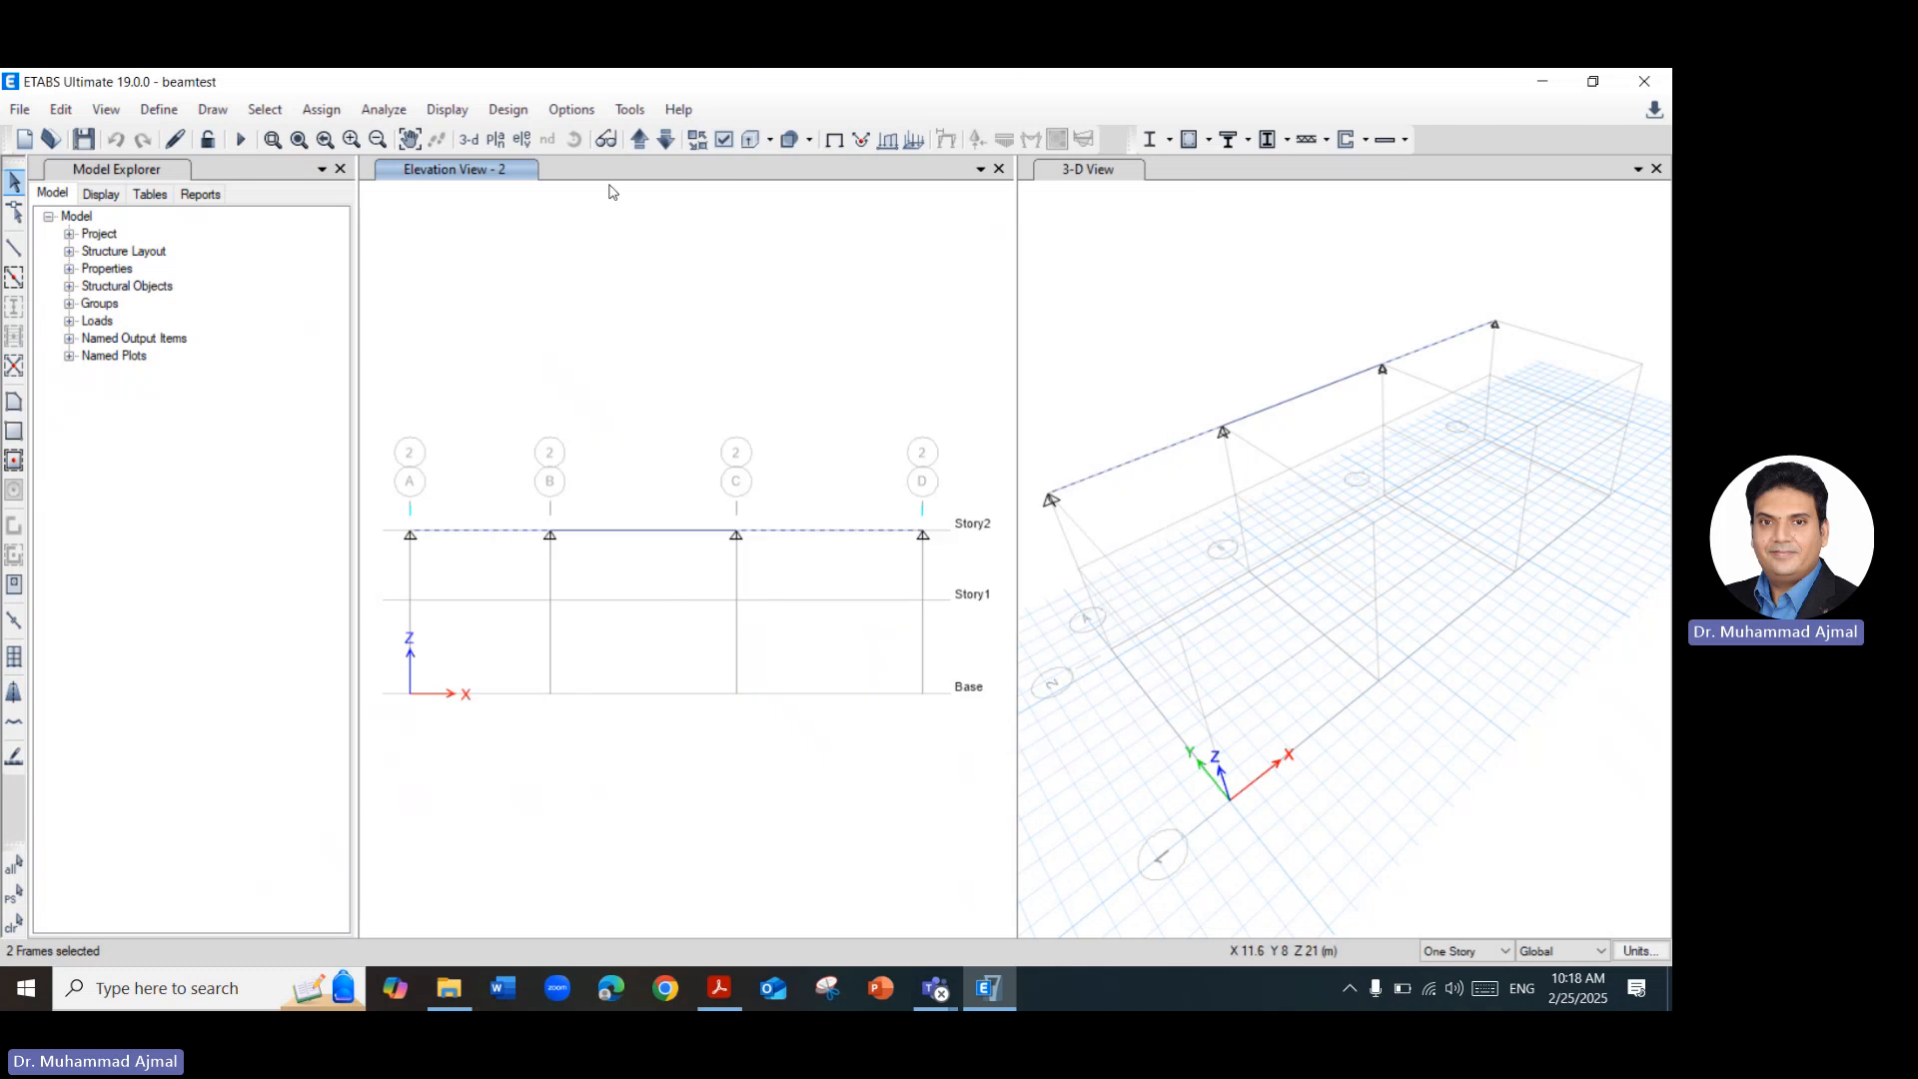
Reopen the load pattern definitions and enter Case1 as the name for a new load pattern.
{"action": "left_click", "coordinate": [165, 110]}
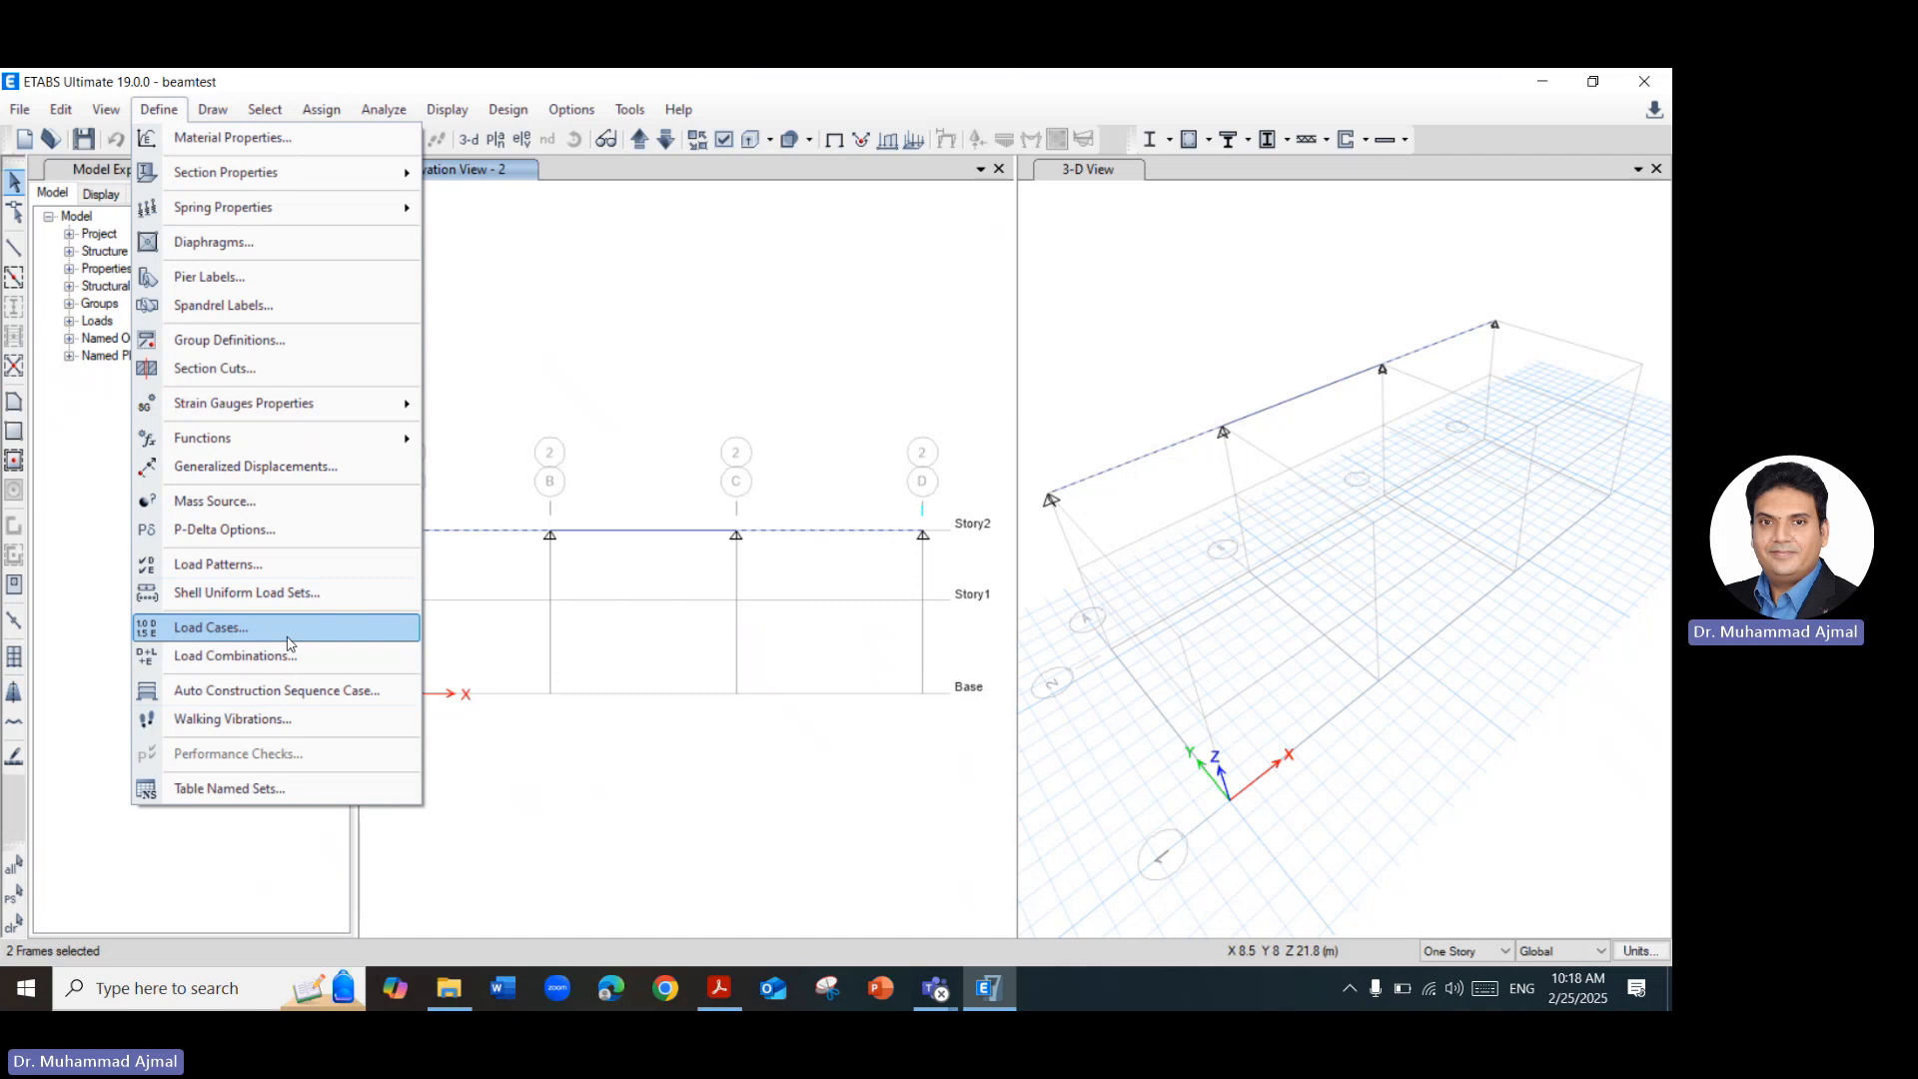
{"action": "left_click", "coordinate": [263, 572]}
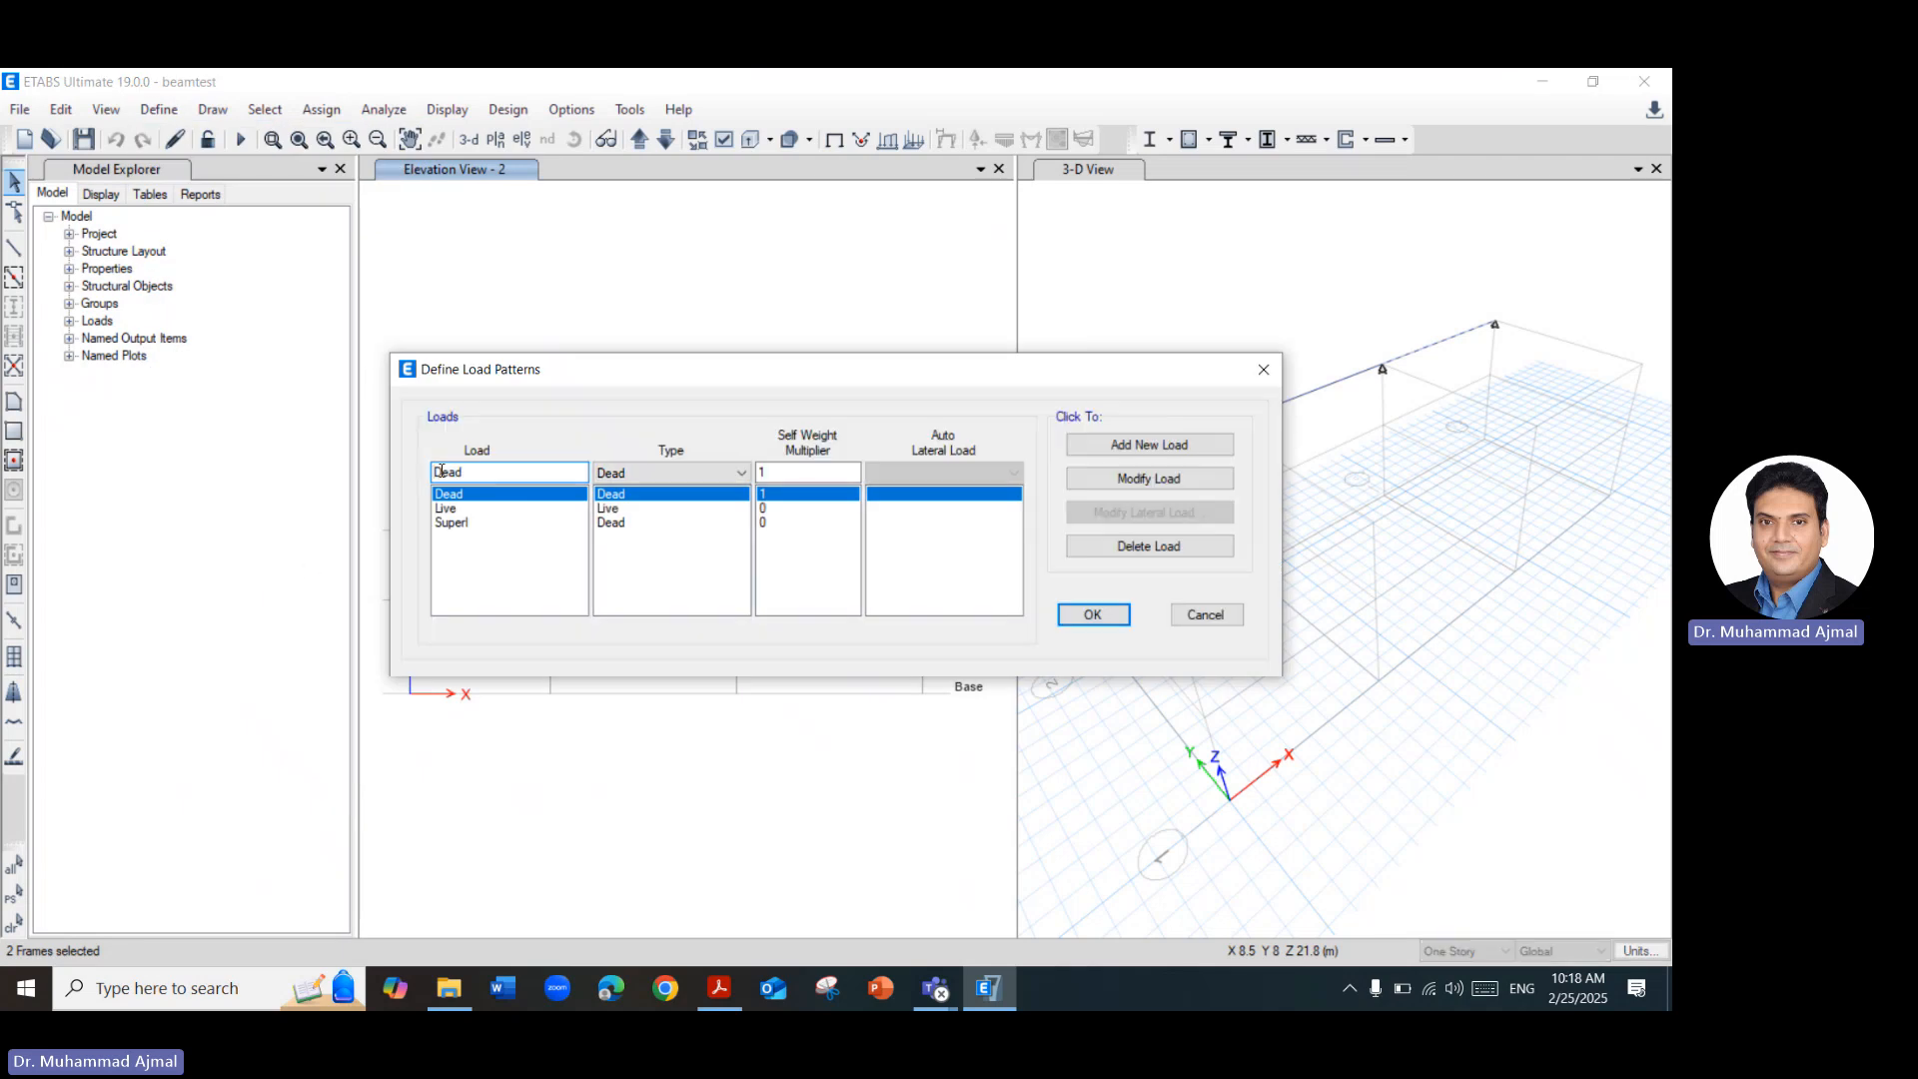
{"action": "left_click_drag", "start_coordinate": [470, 474], "coordinate": [418, 472]}
{"action": "type", "text": "Case1"}
Switch to Acrobat, review the ETABS results slides 11 and 12 for Beam B-2, and return to ETABS.
{"action": "left_click", "coordinate": [719, 991]}
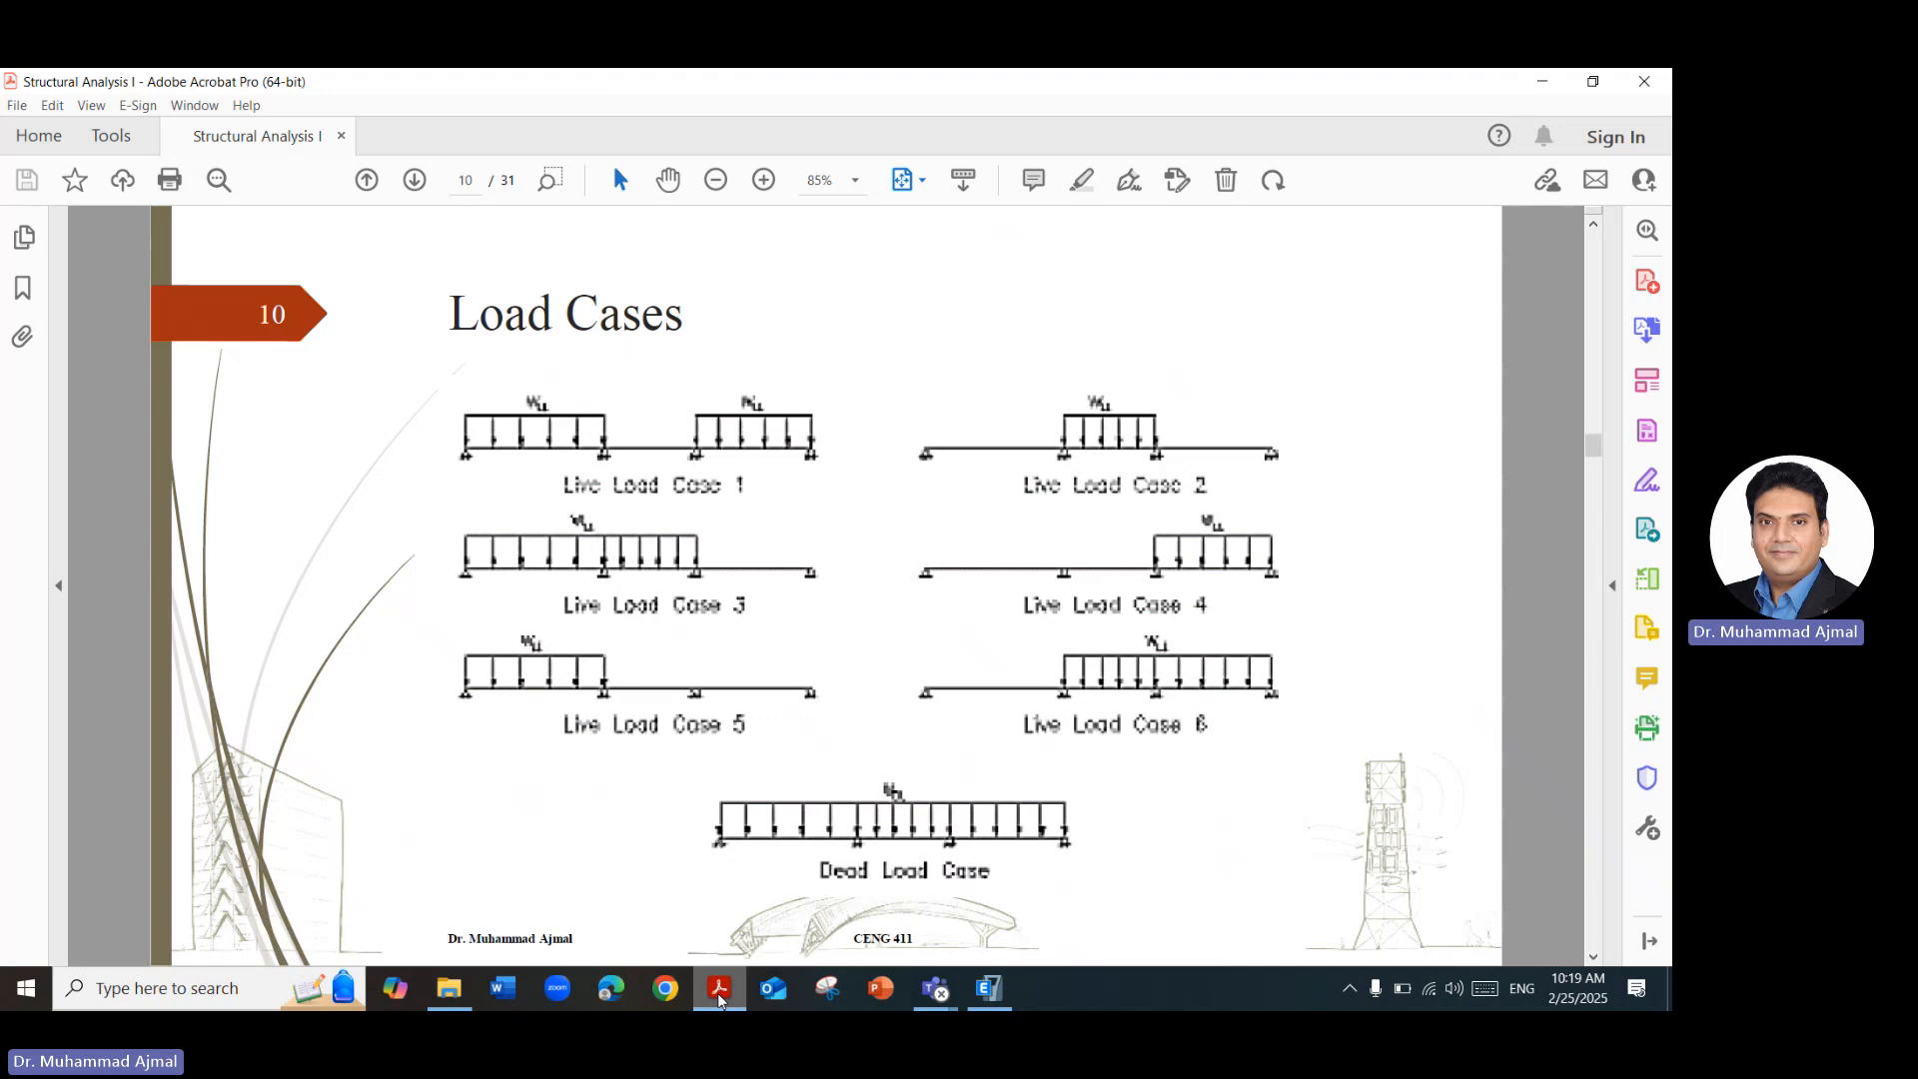
{"action": "key", "text": "Right"}
{"action": "key", "text": "Right"}
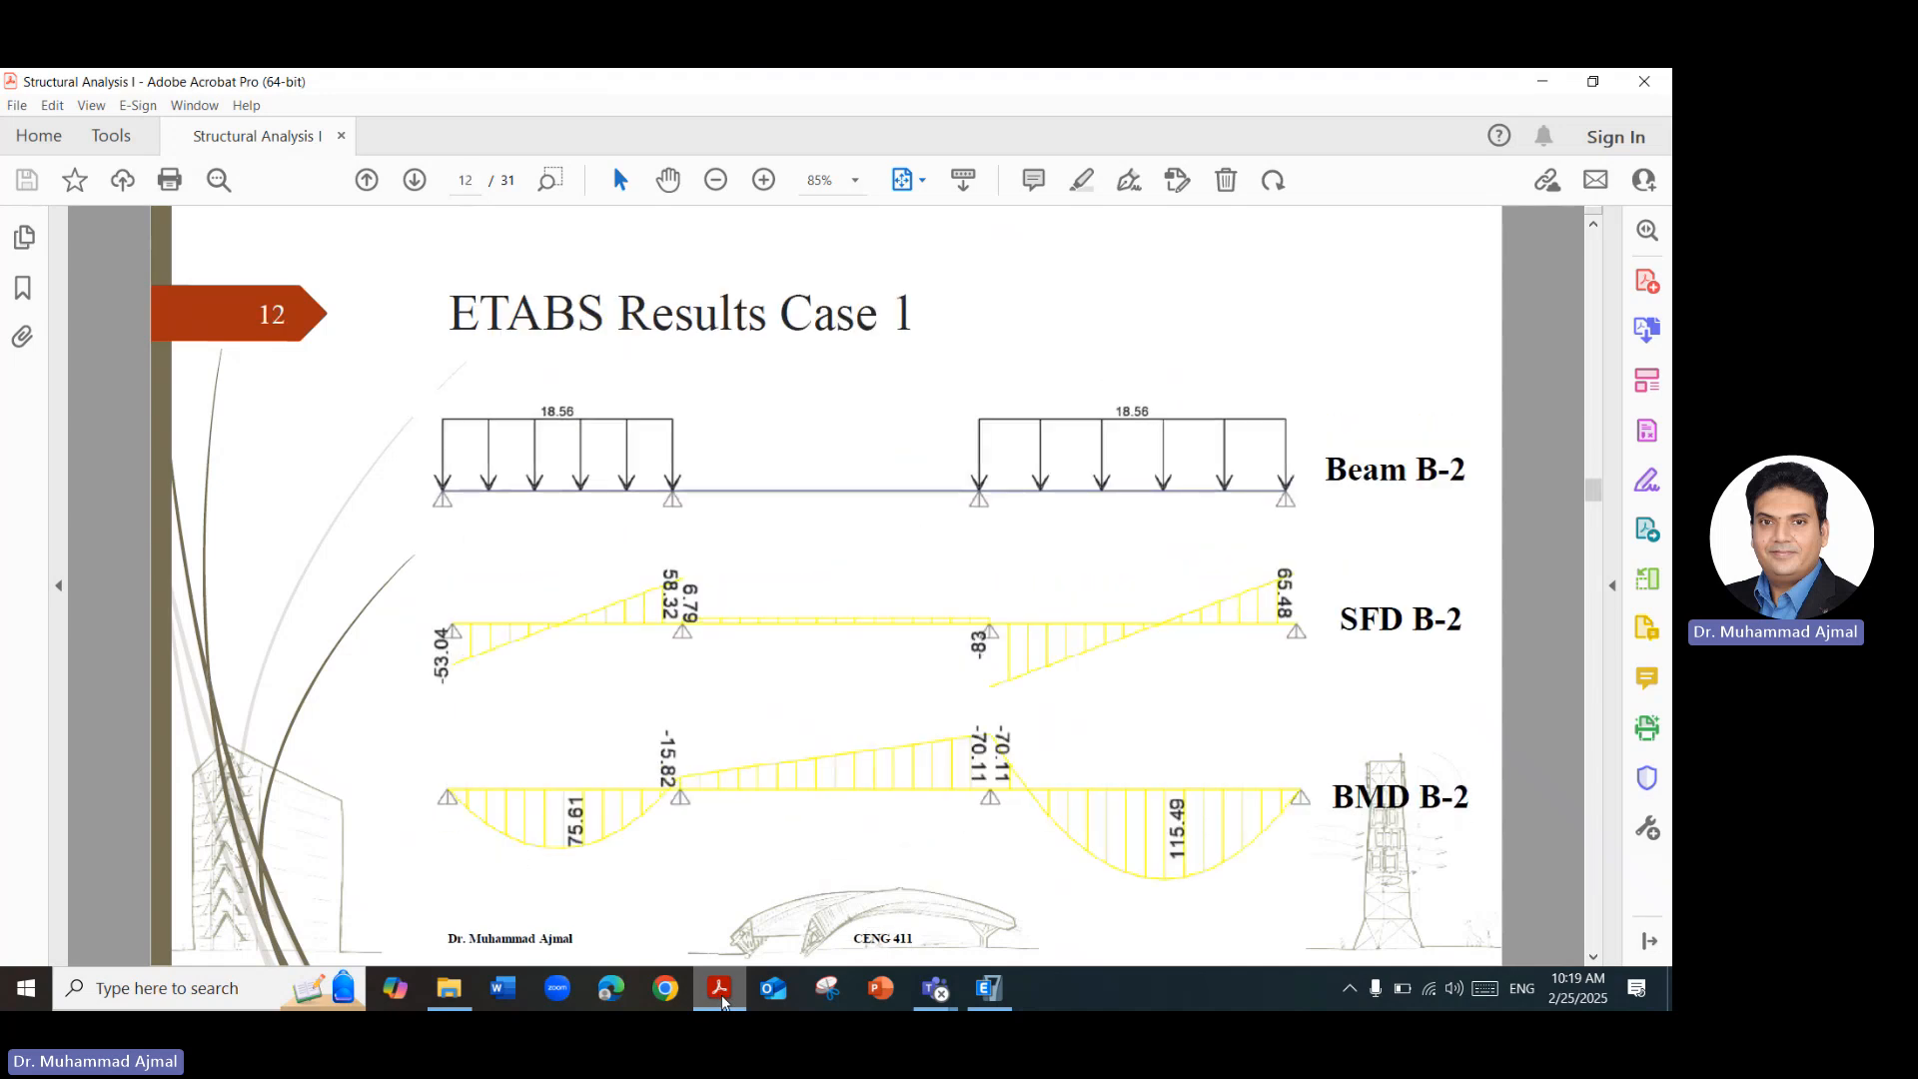
{"action": "key", "text": "Left"}
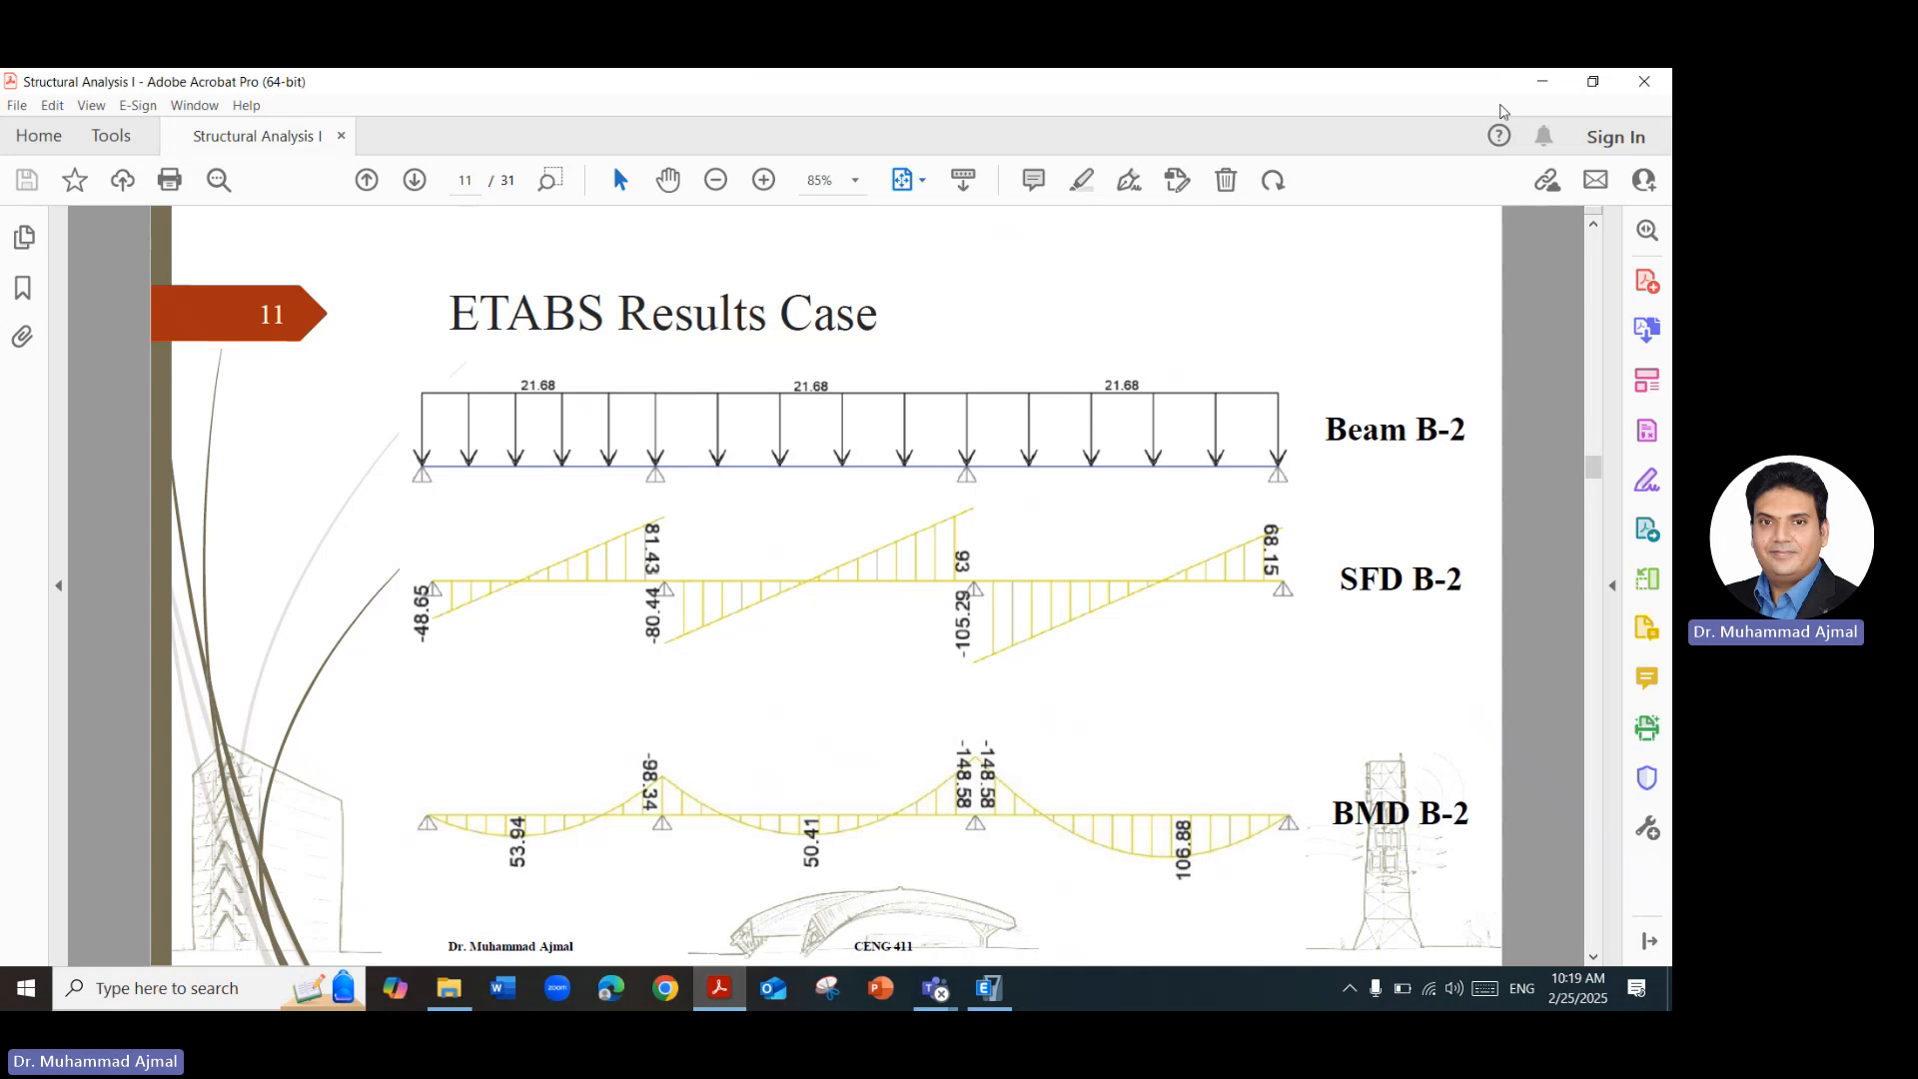
{"action": "left_click", "coordinate": [722, 999]}
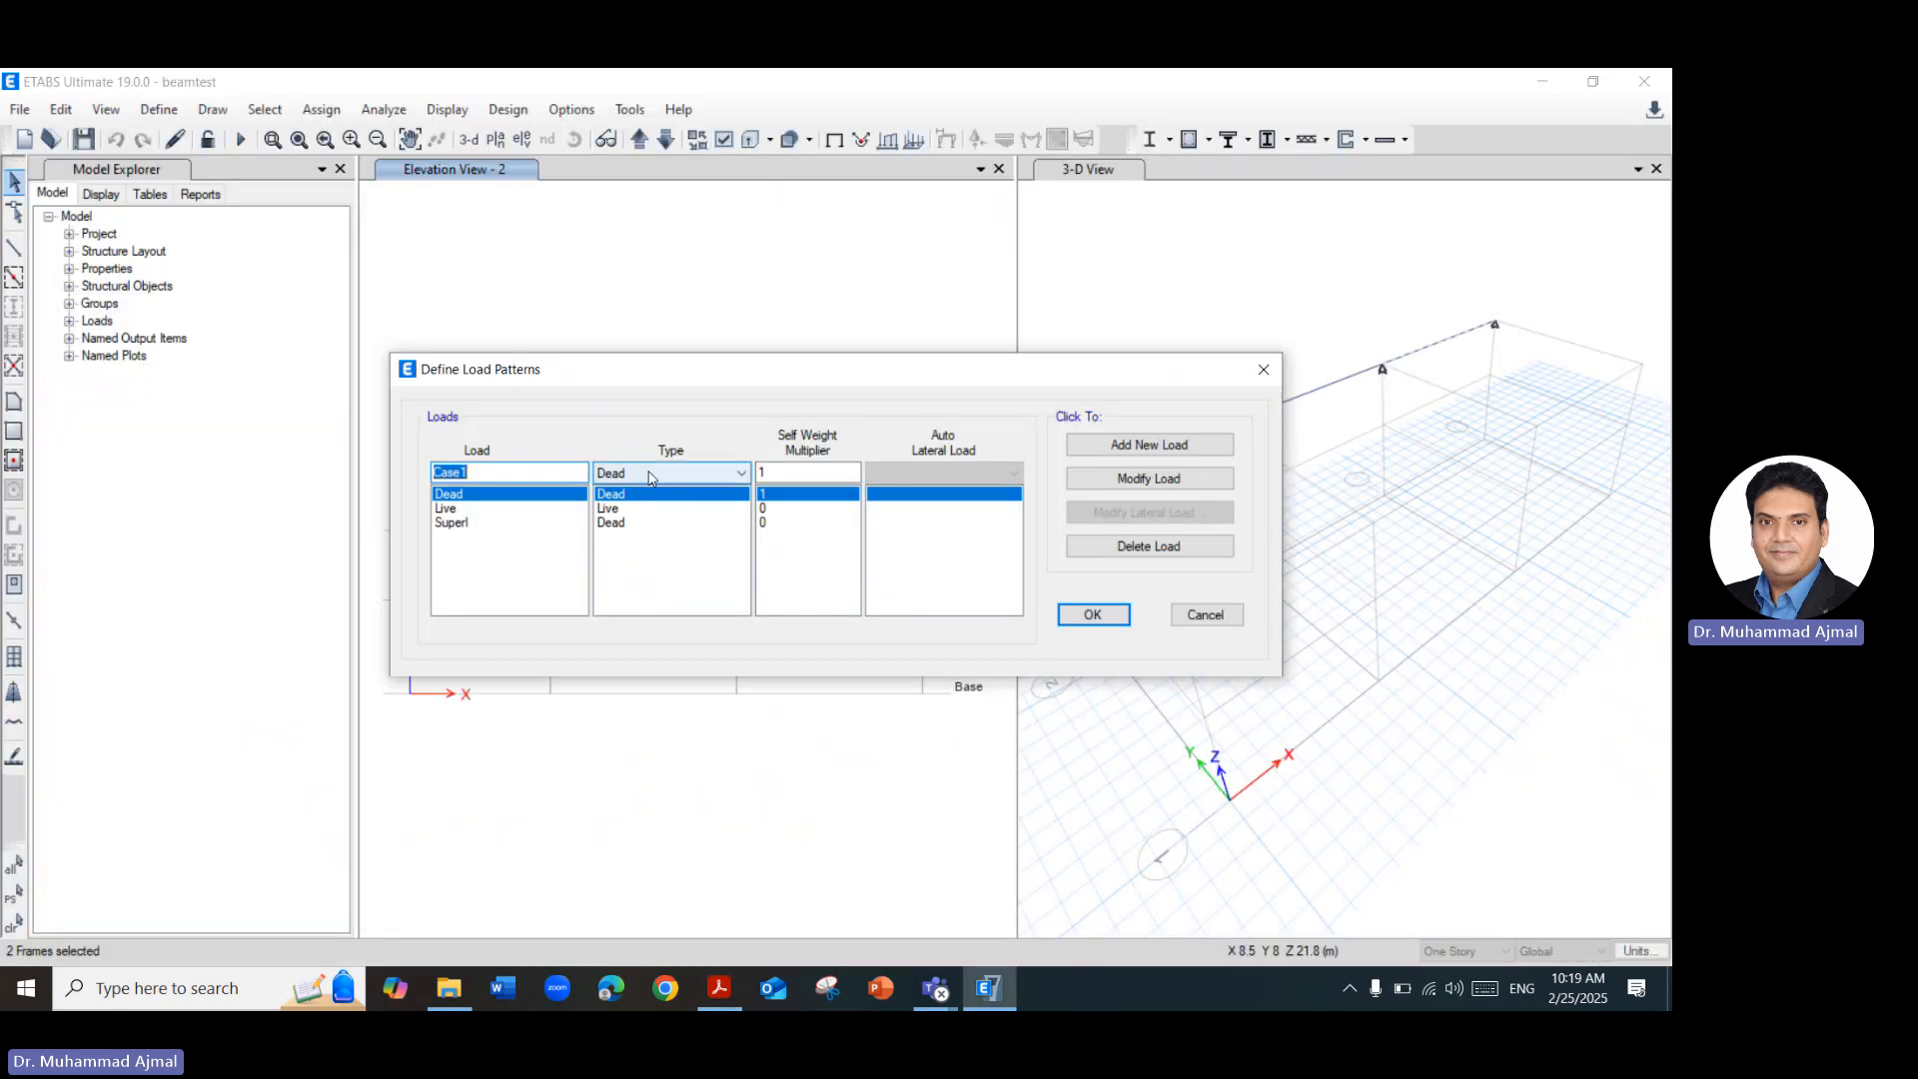
Set the new Case1 load pattern's type to Live and add it to the load patterns.
{"action": "left_click", "coordinate": [649, 477]}
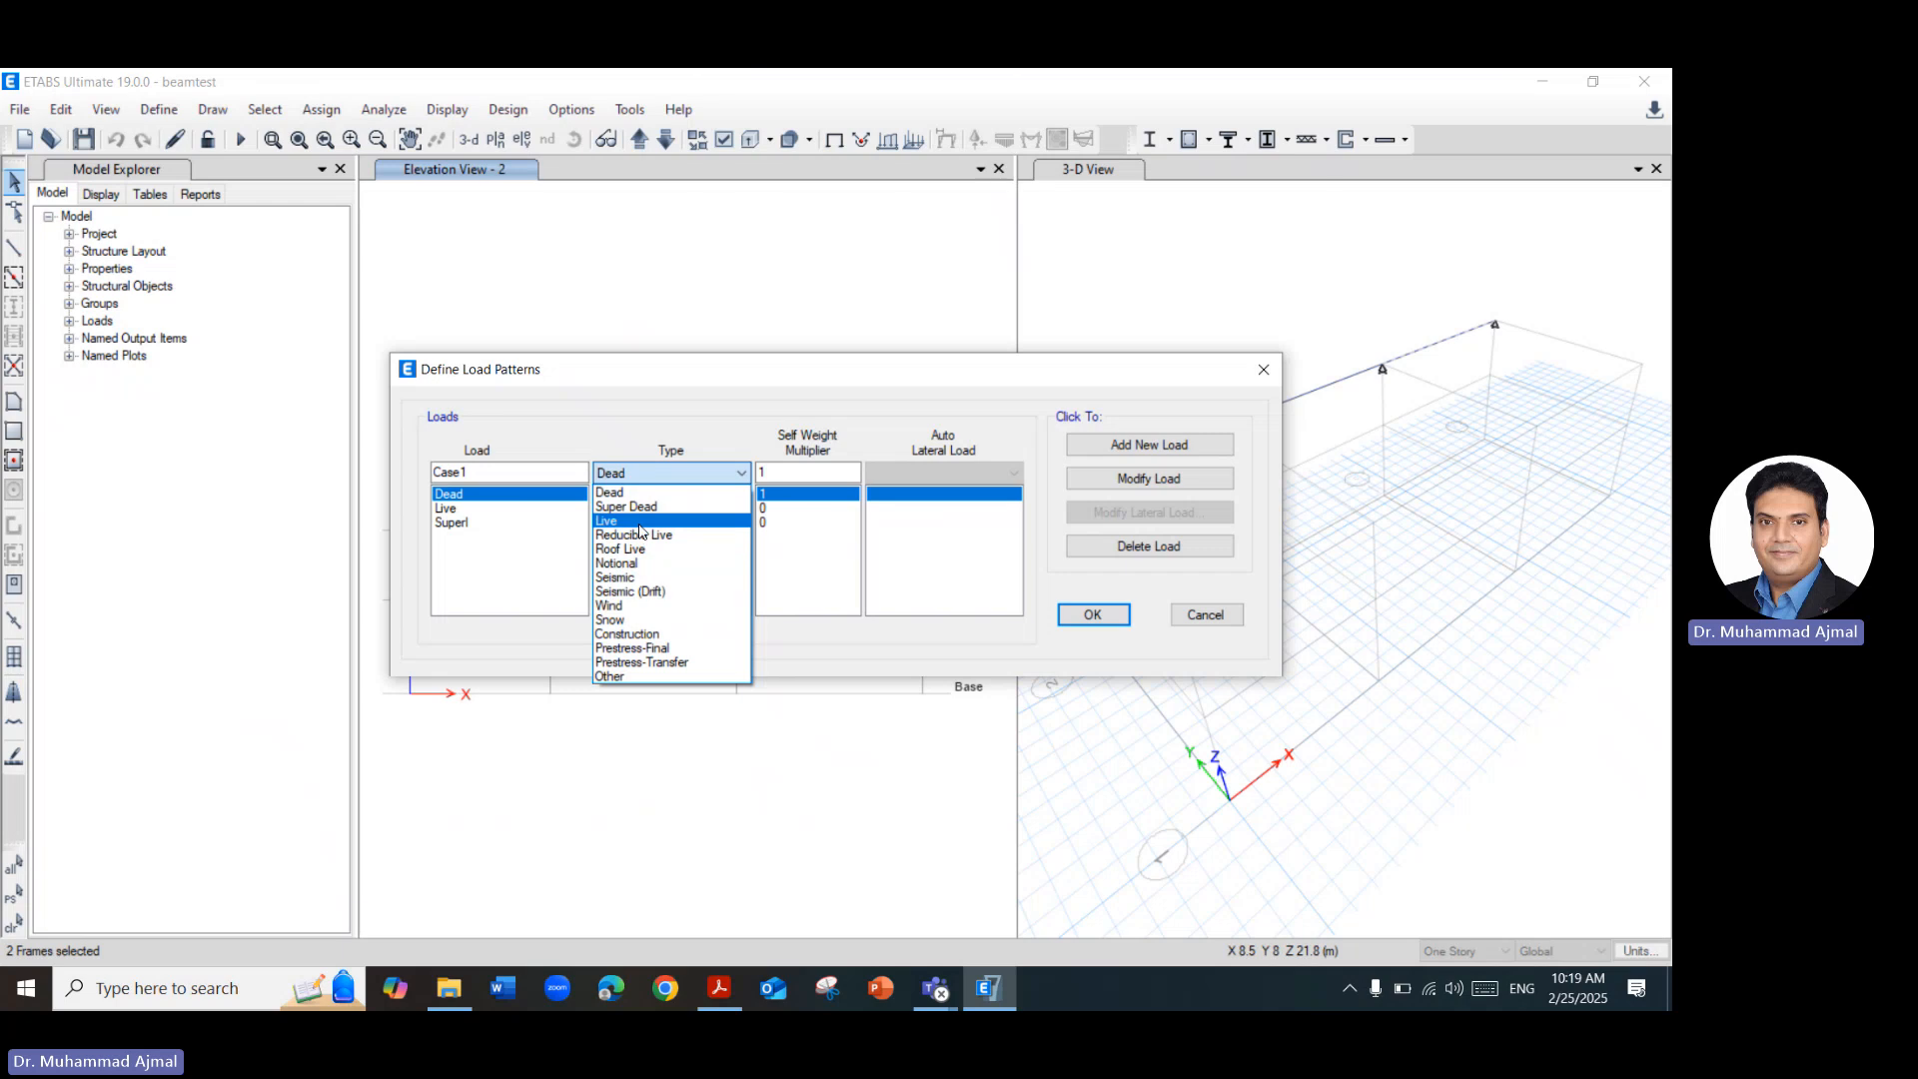
{"action": "left_click", "coordinate": [639, 521]}
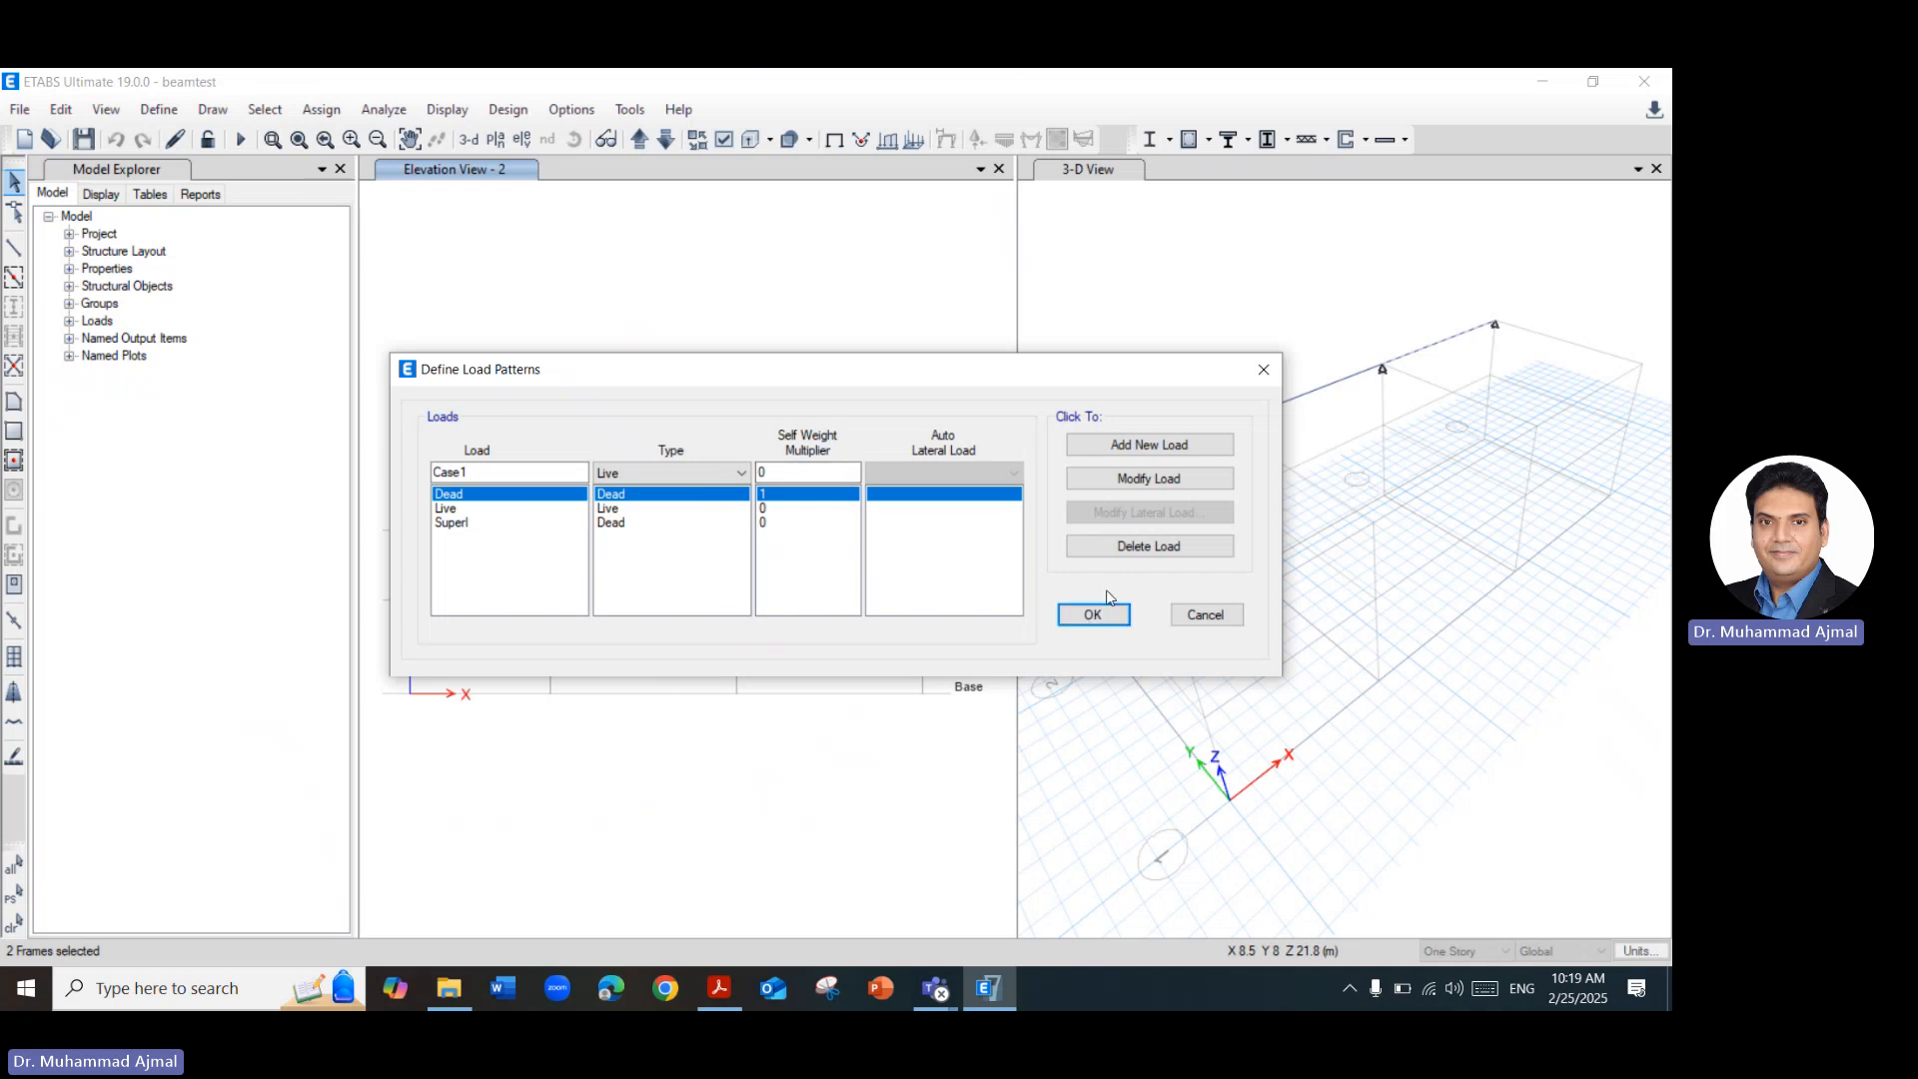
{"action": "left_click", "coordinate": [1099, 449]}
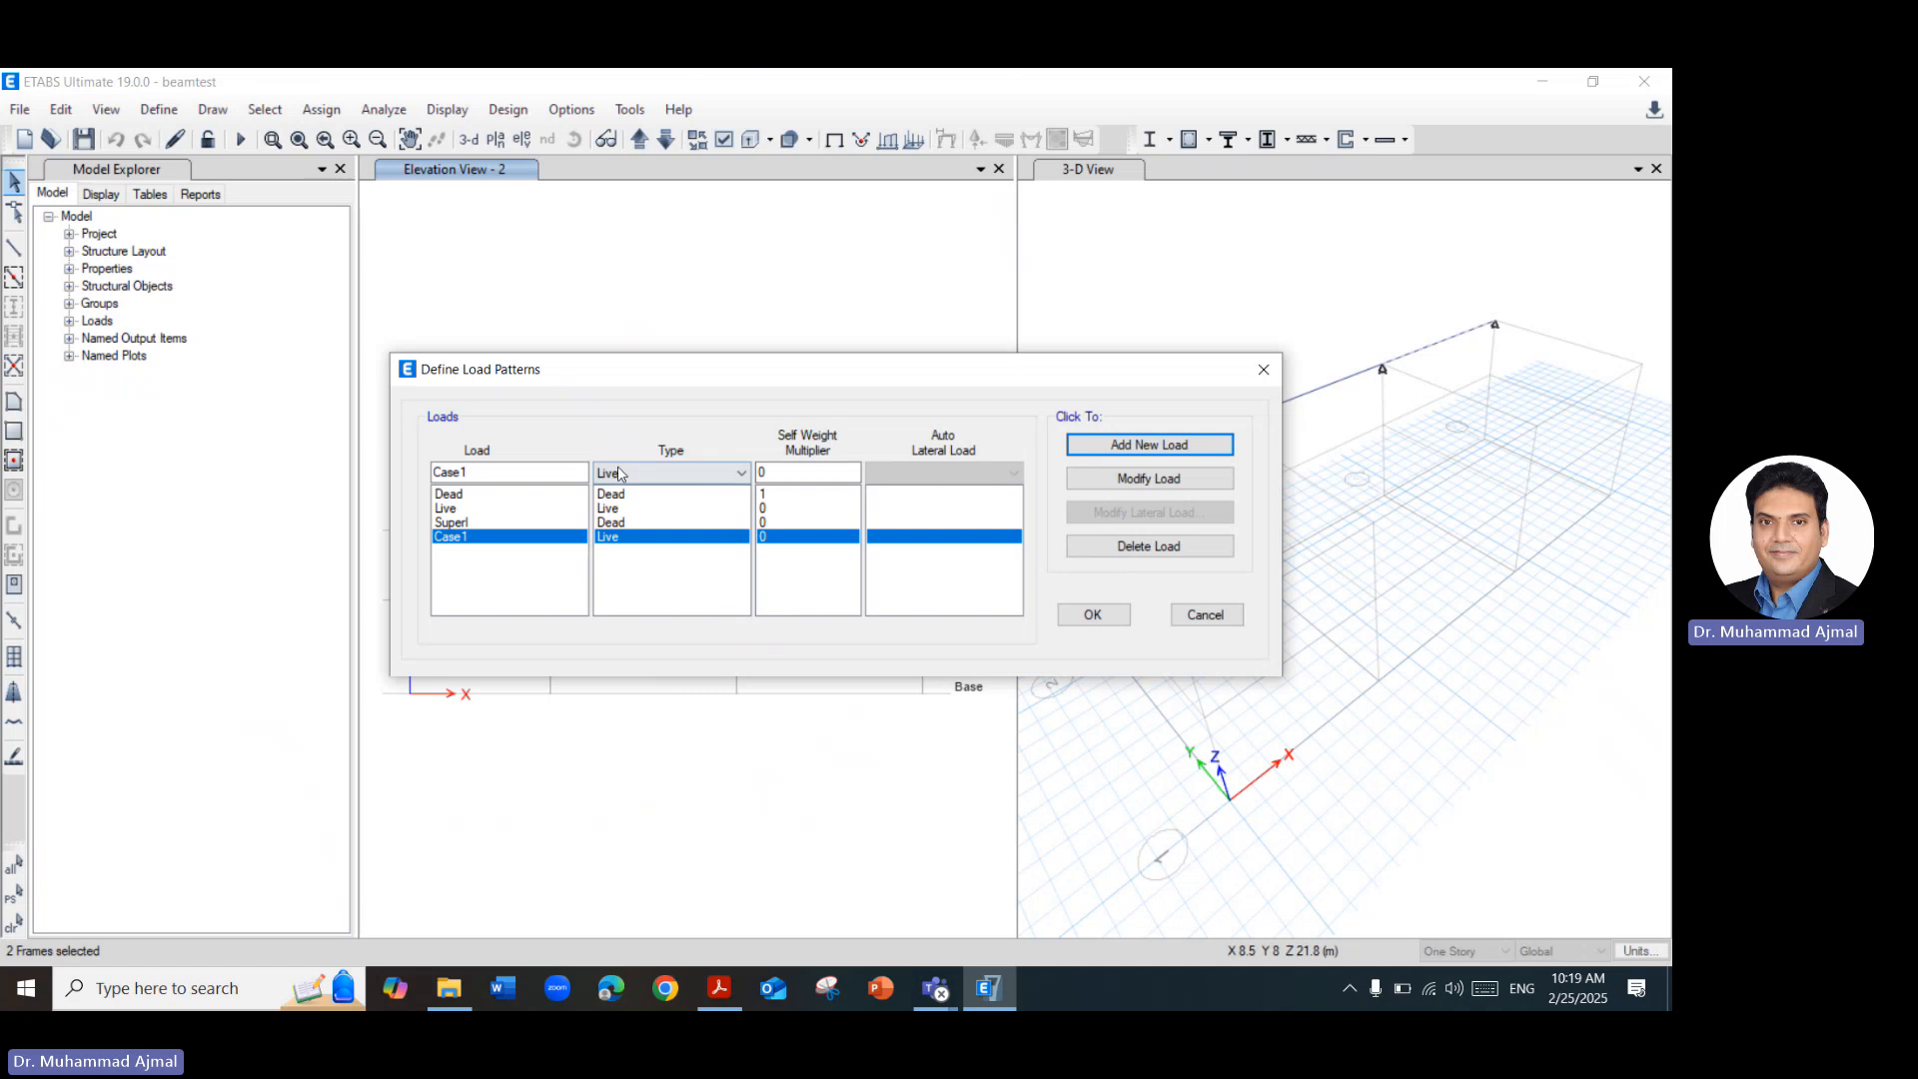
Add three more Live load patterns named Case2, Case3 and Case4.
{"action": "left_click", "coordinate": [567, 471]}
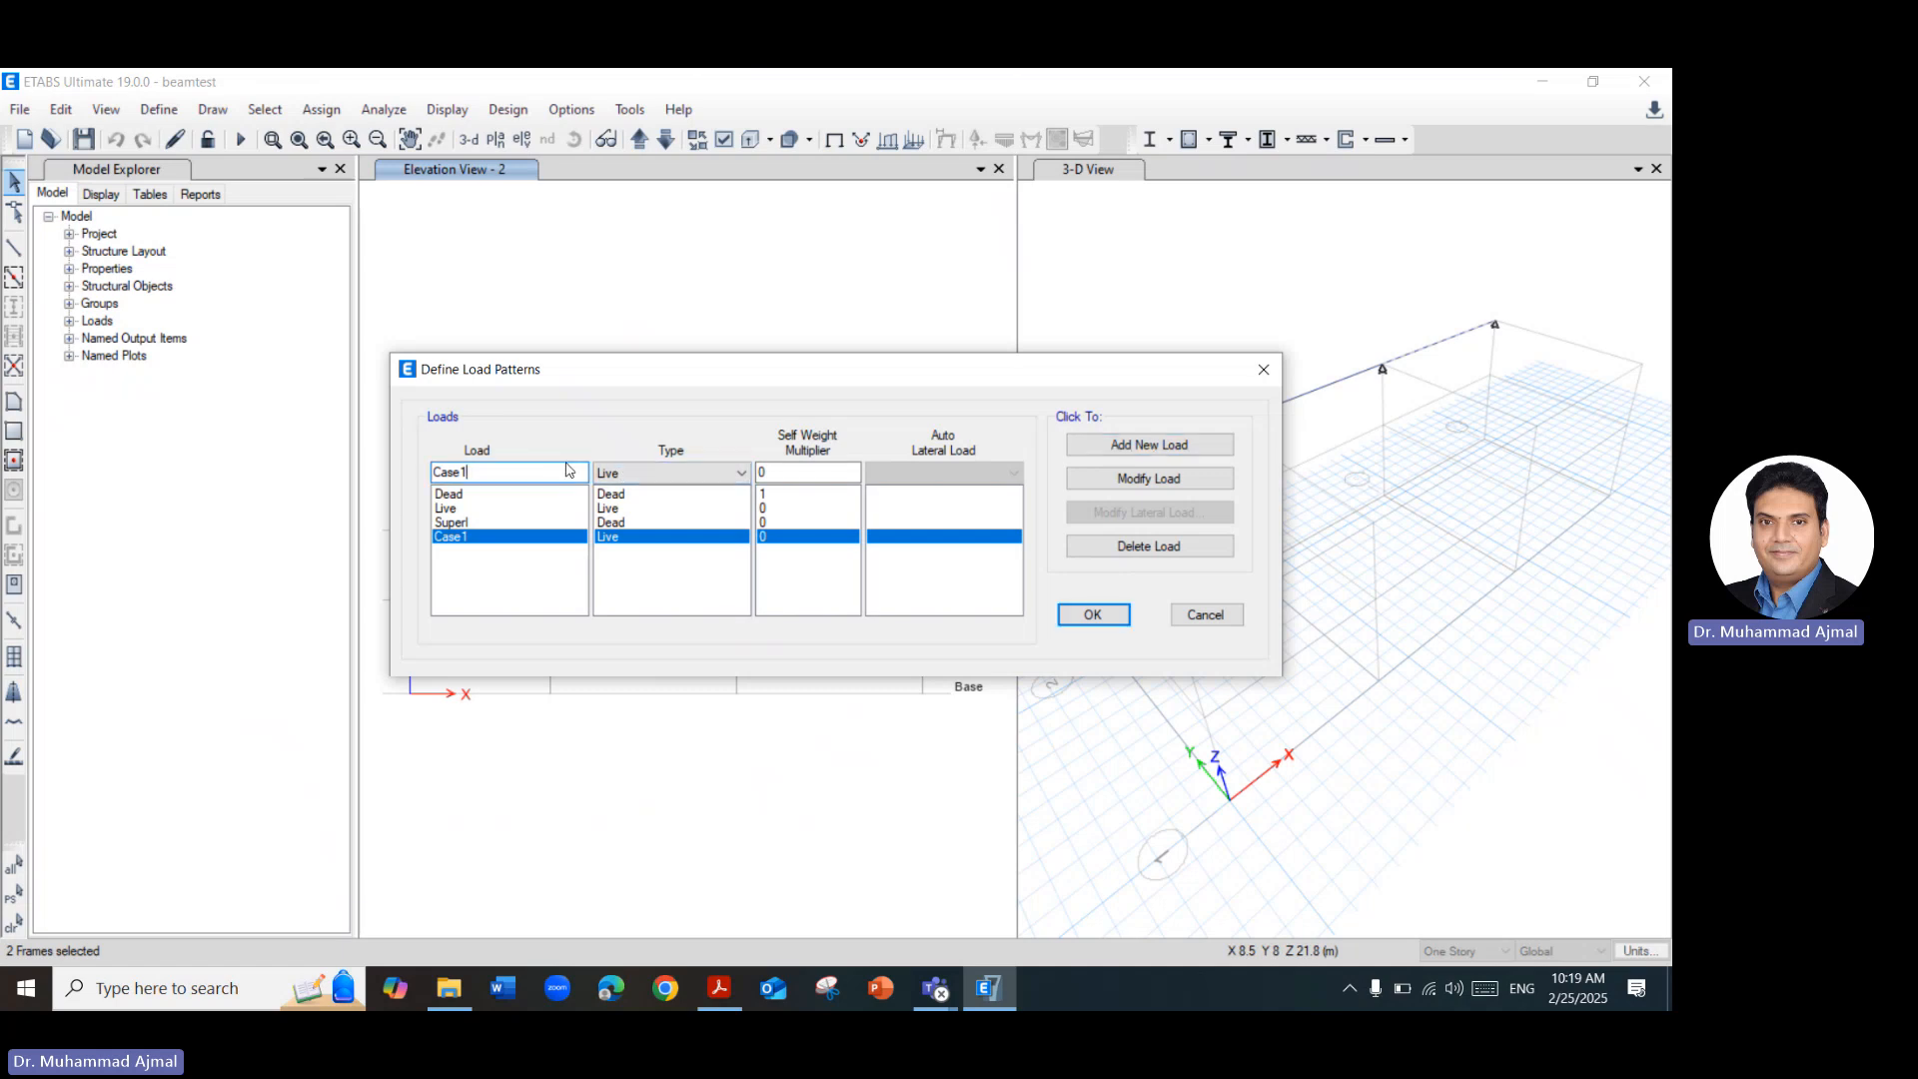
{"action": "key", "text": "BackSpace"}
{"action": "type", "text": "2"}
{"action": "left_click", "coordinate": [548, 473]}
{"action": "key", "text": "BackSpace"}
{"action": "type", "text": "3"}
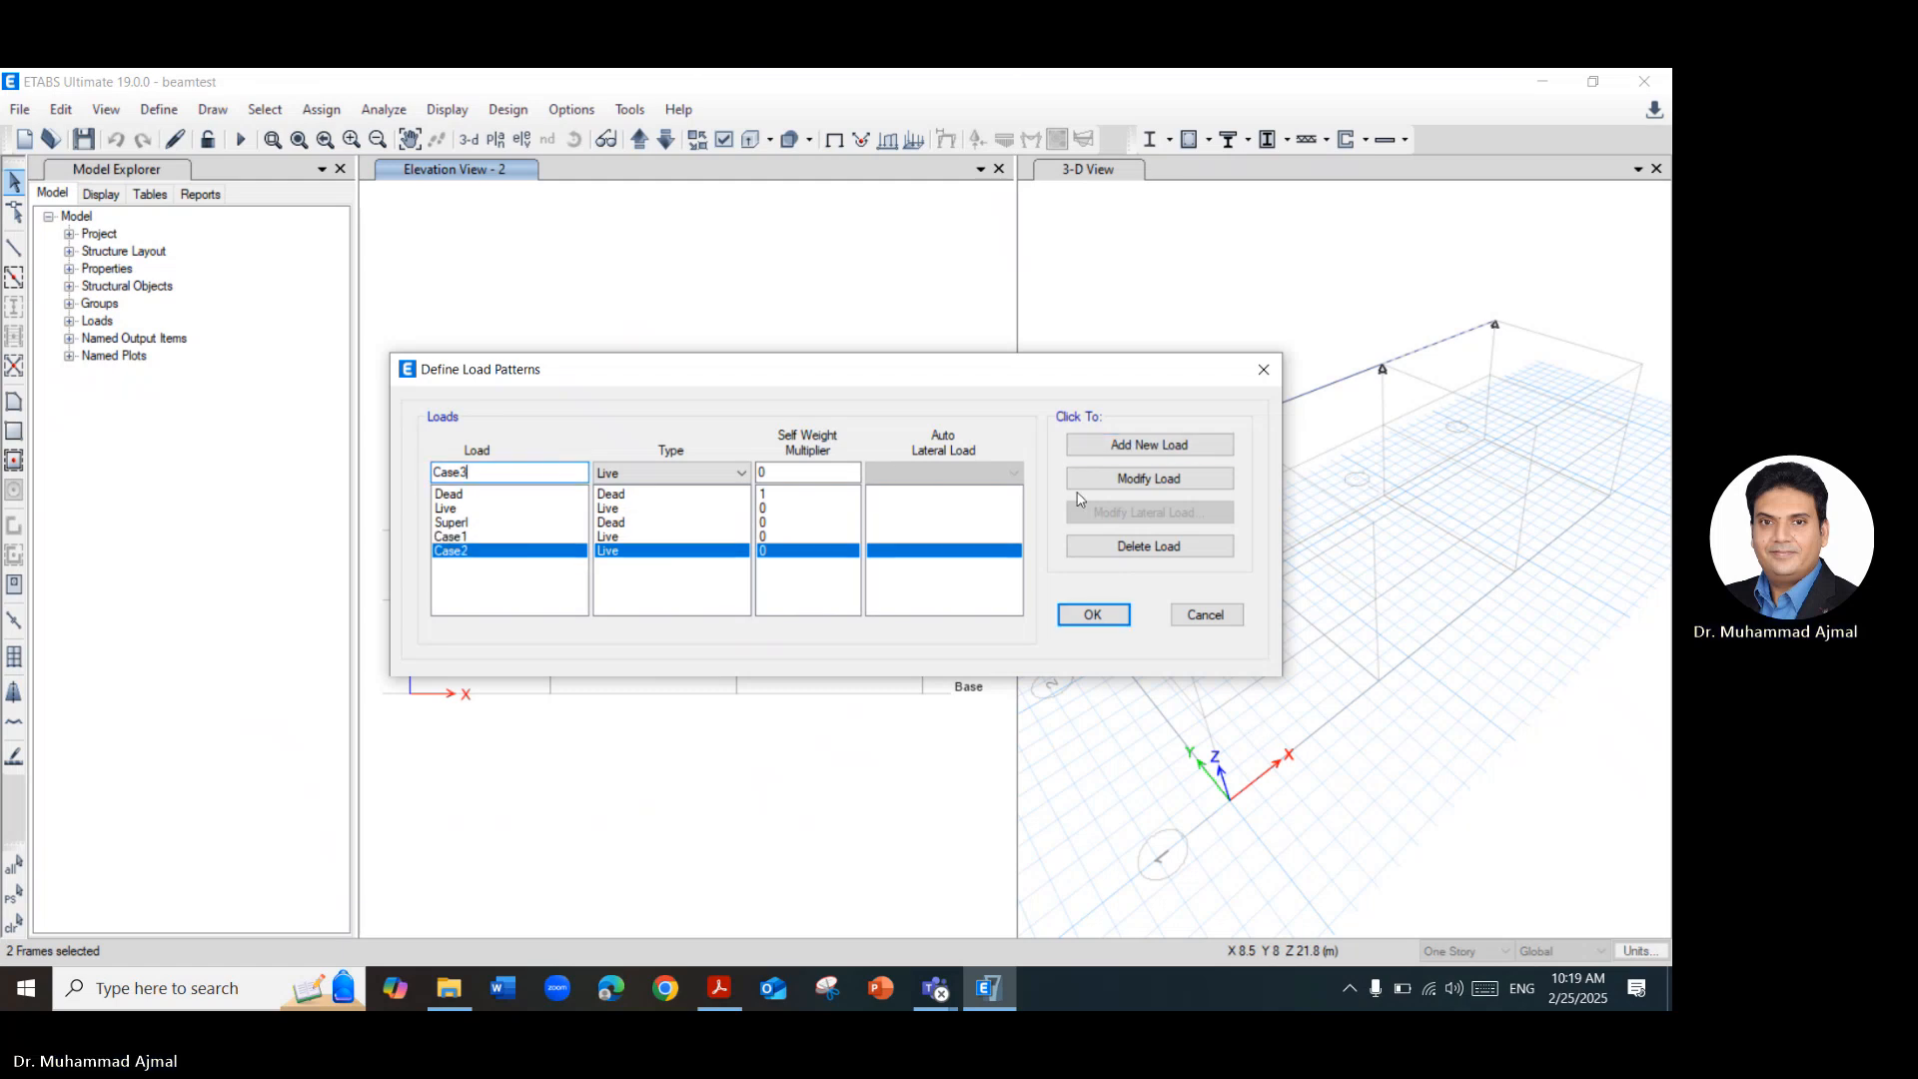
{"action": "left_click", "coordinate": [1100, 442]}
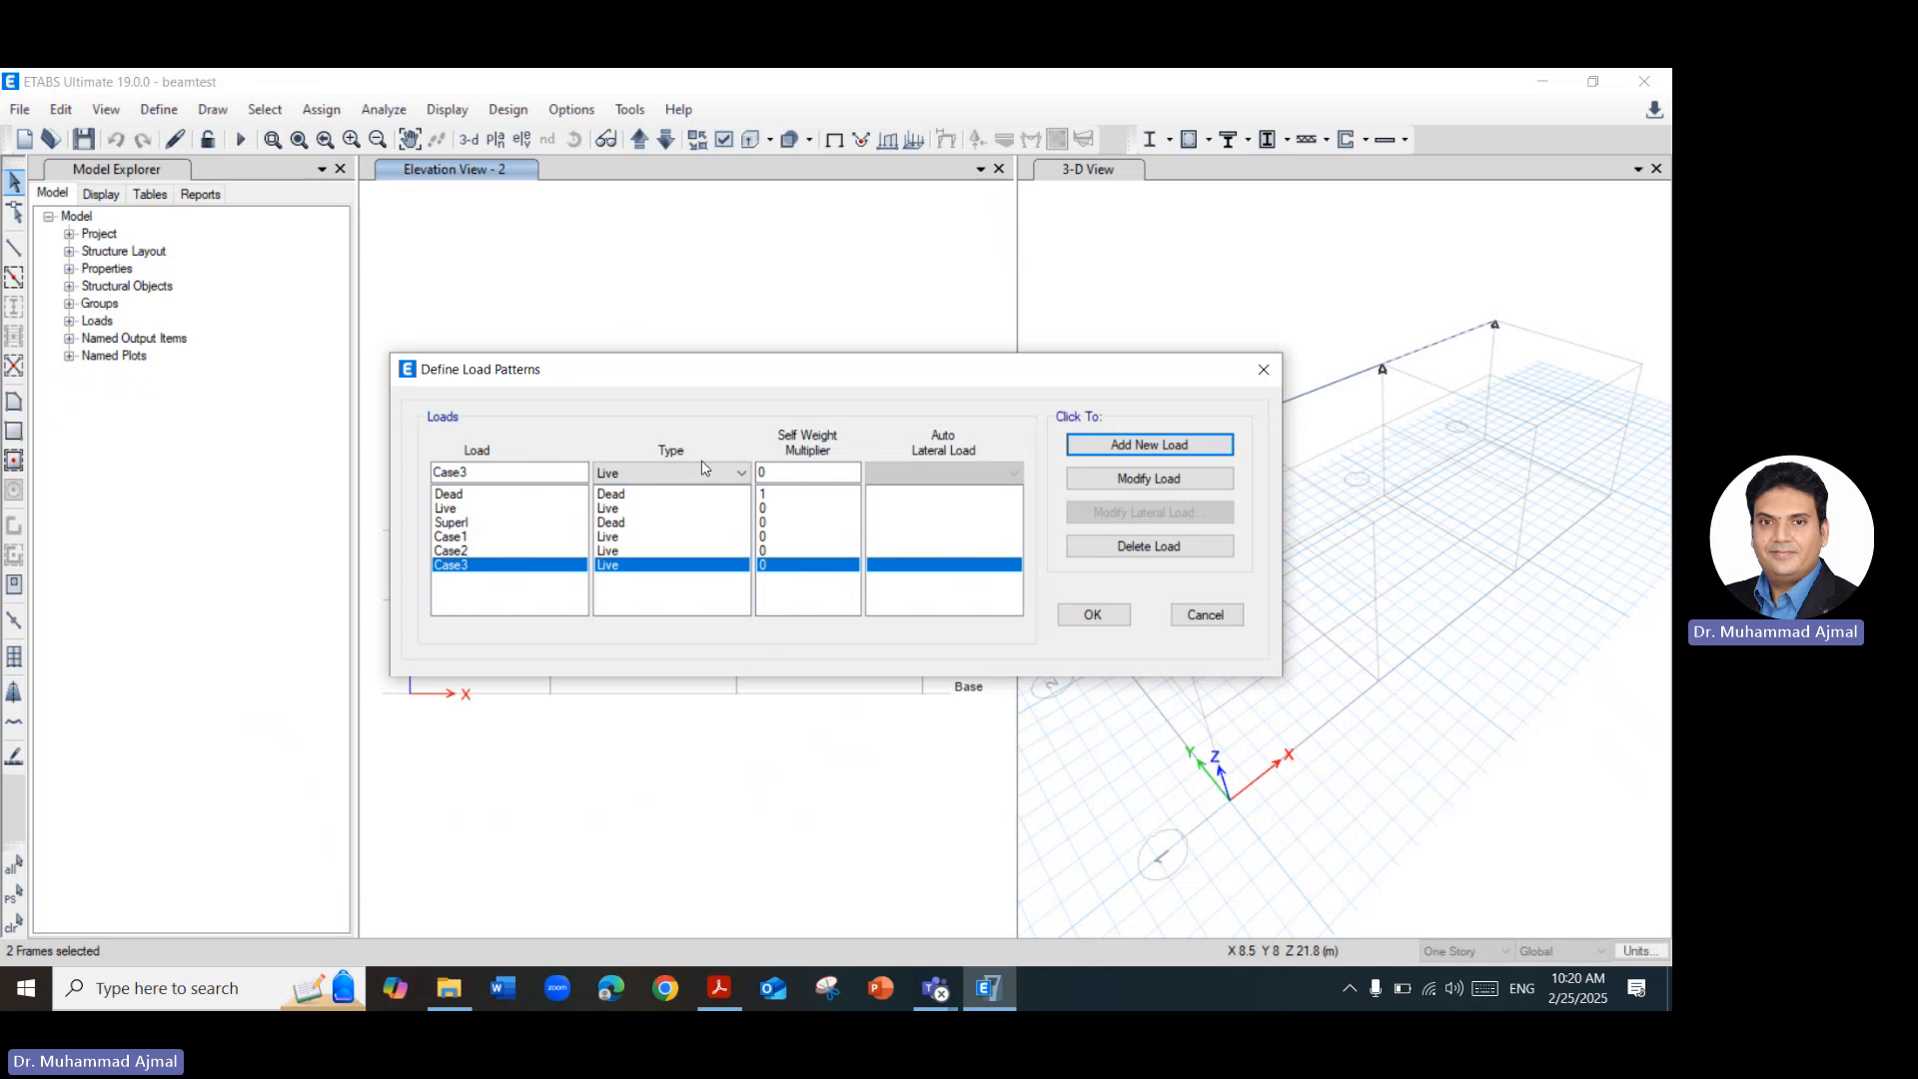
{"action": "left_click", "coordinate": [491, 477]}
{"action": "key", "text": "BackSpace"}
{"action": "type", "text": "4"}
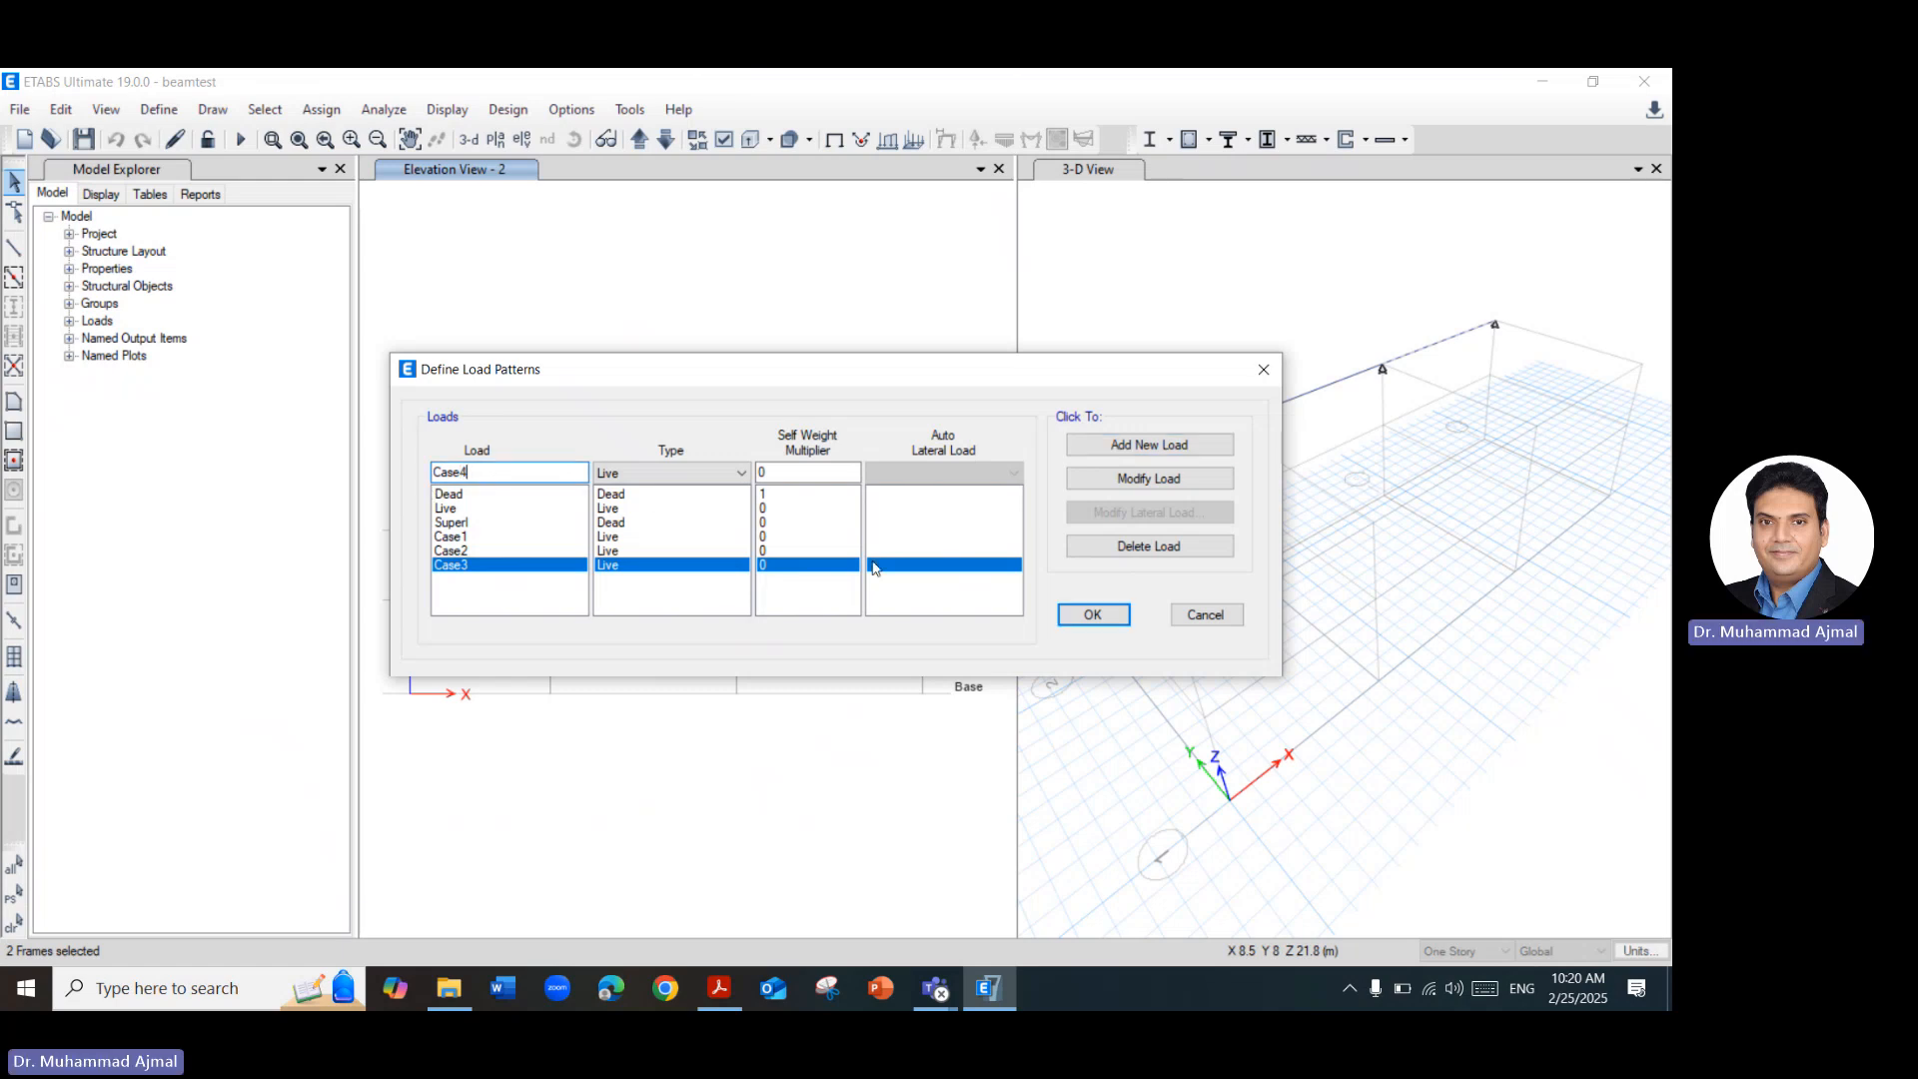
{"action": "left_click", "coordinate": [1074, 445]}
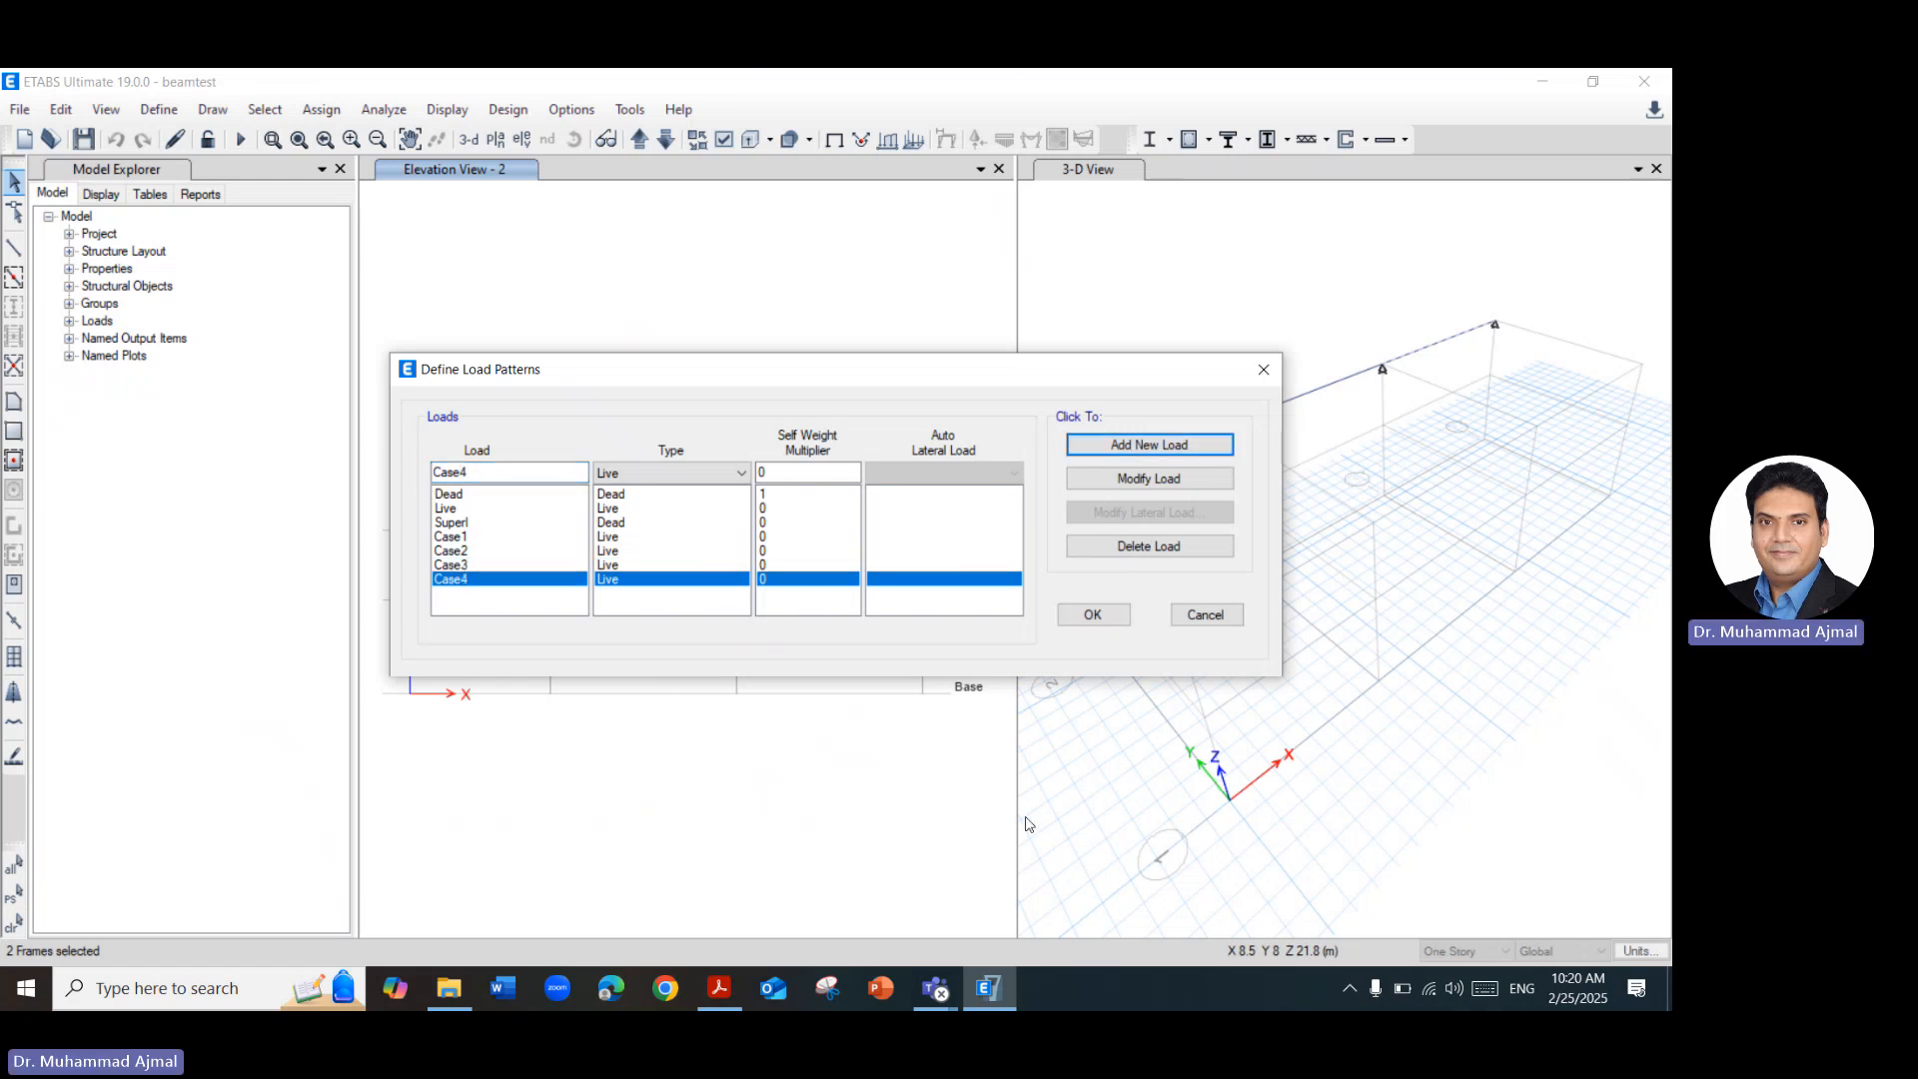
Check the Load Cases slide in Acrobat, return to ETABS, and add a Live load pattern named Case6.
{"action": "left_click", "coordinate": [719, 988]}
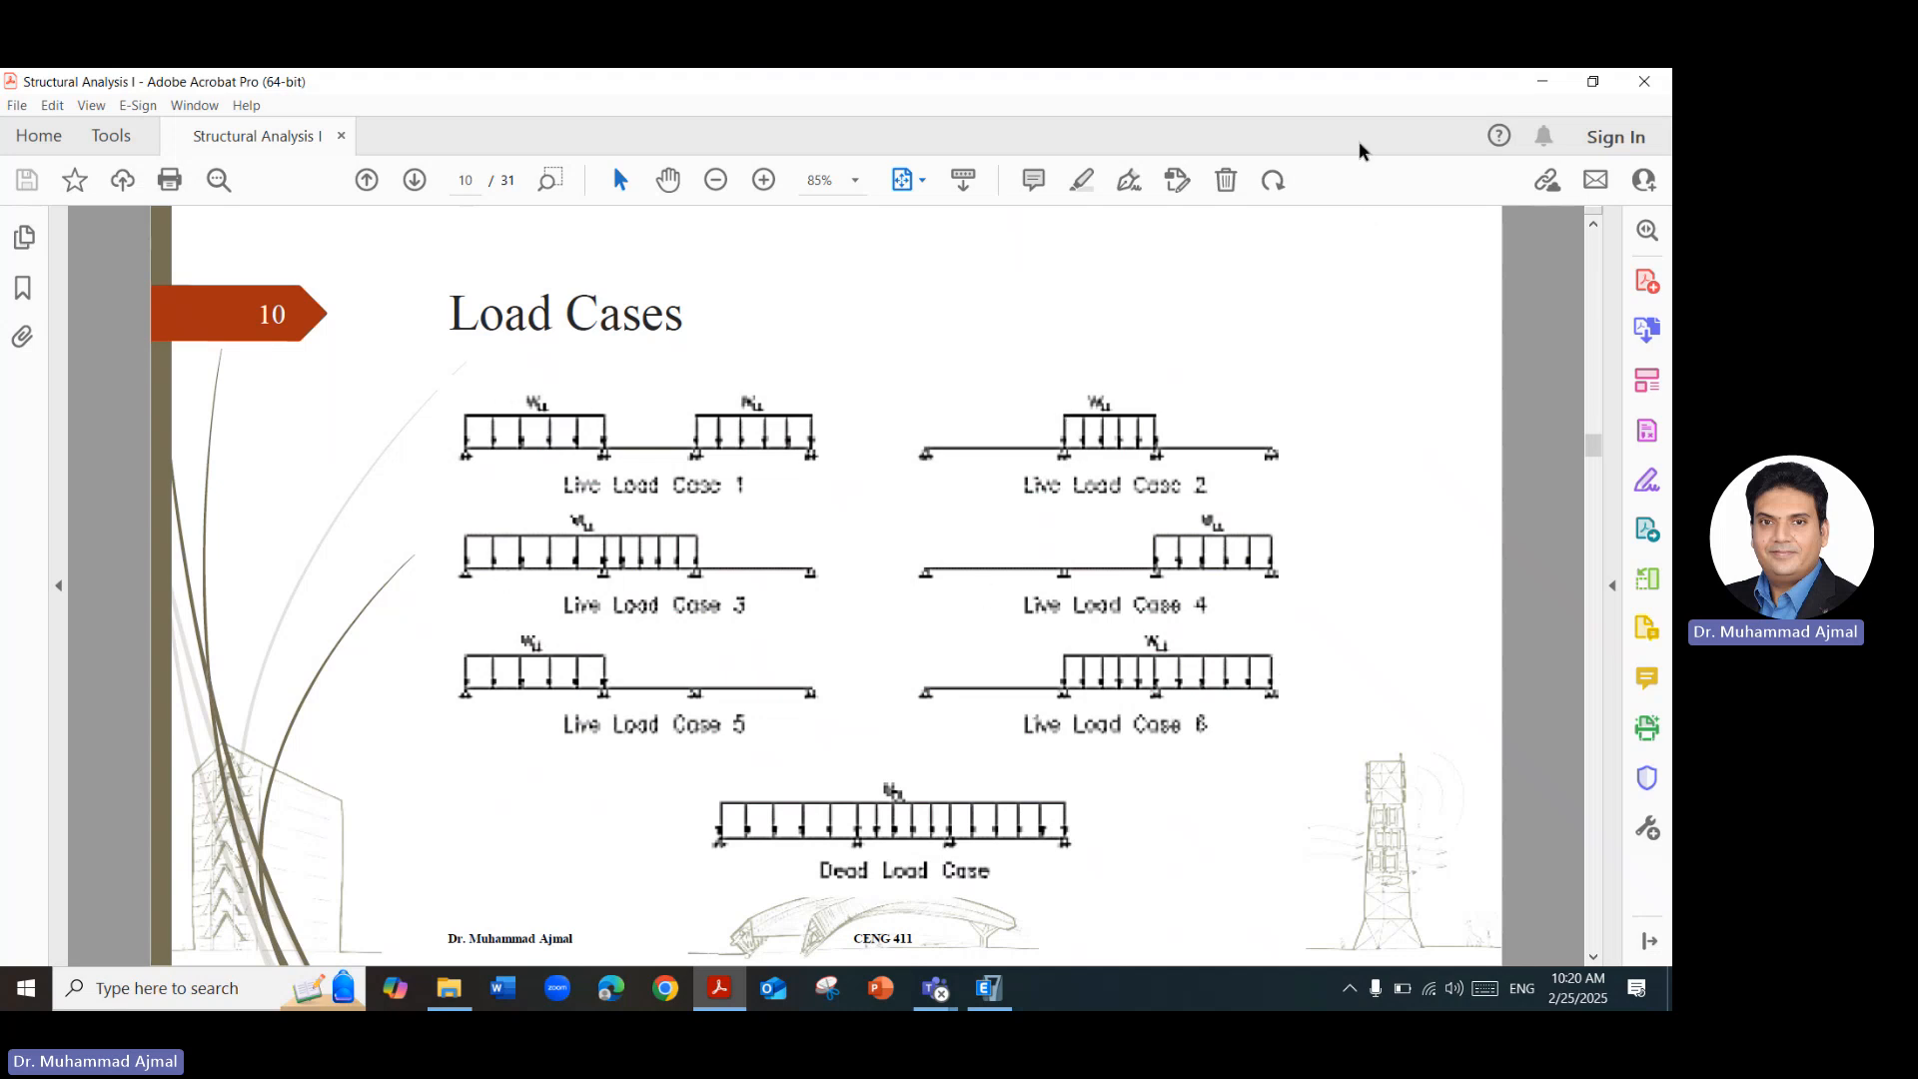
{"action": "left_click", "coordinate": [1543, 81]}
{"action": "left_click", "coordinate": [487, 469]}
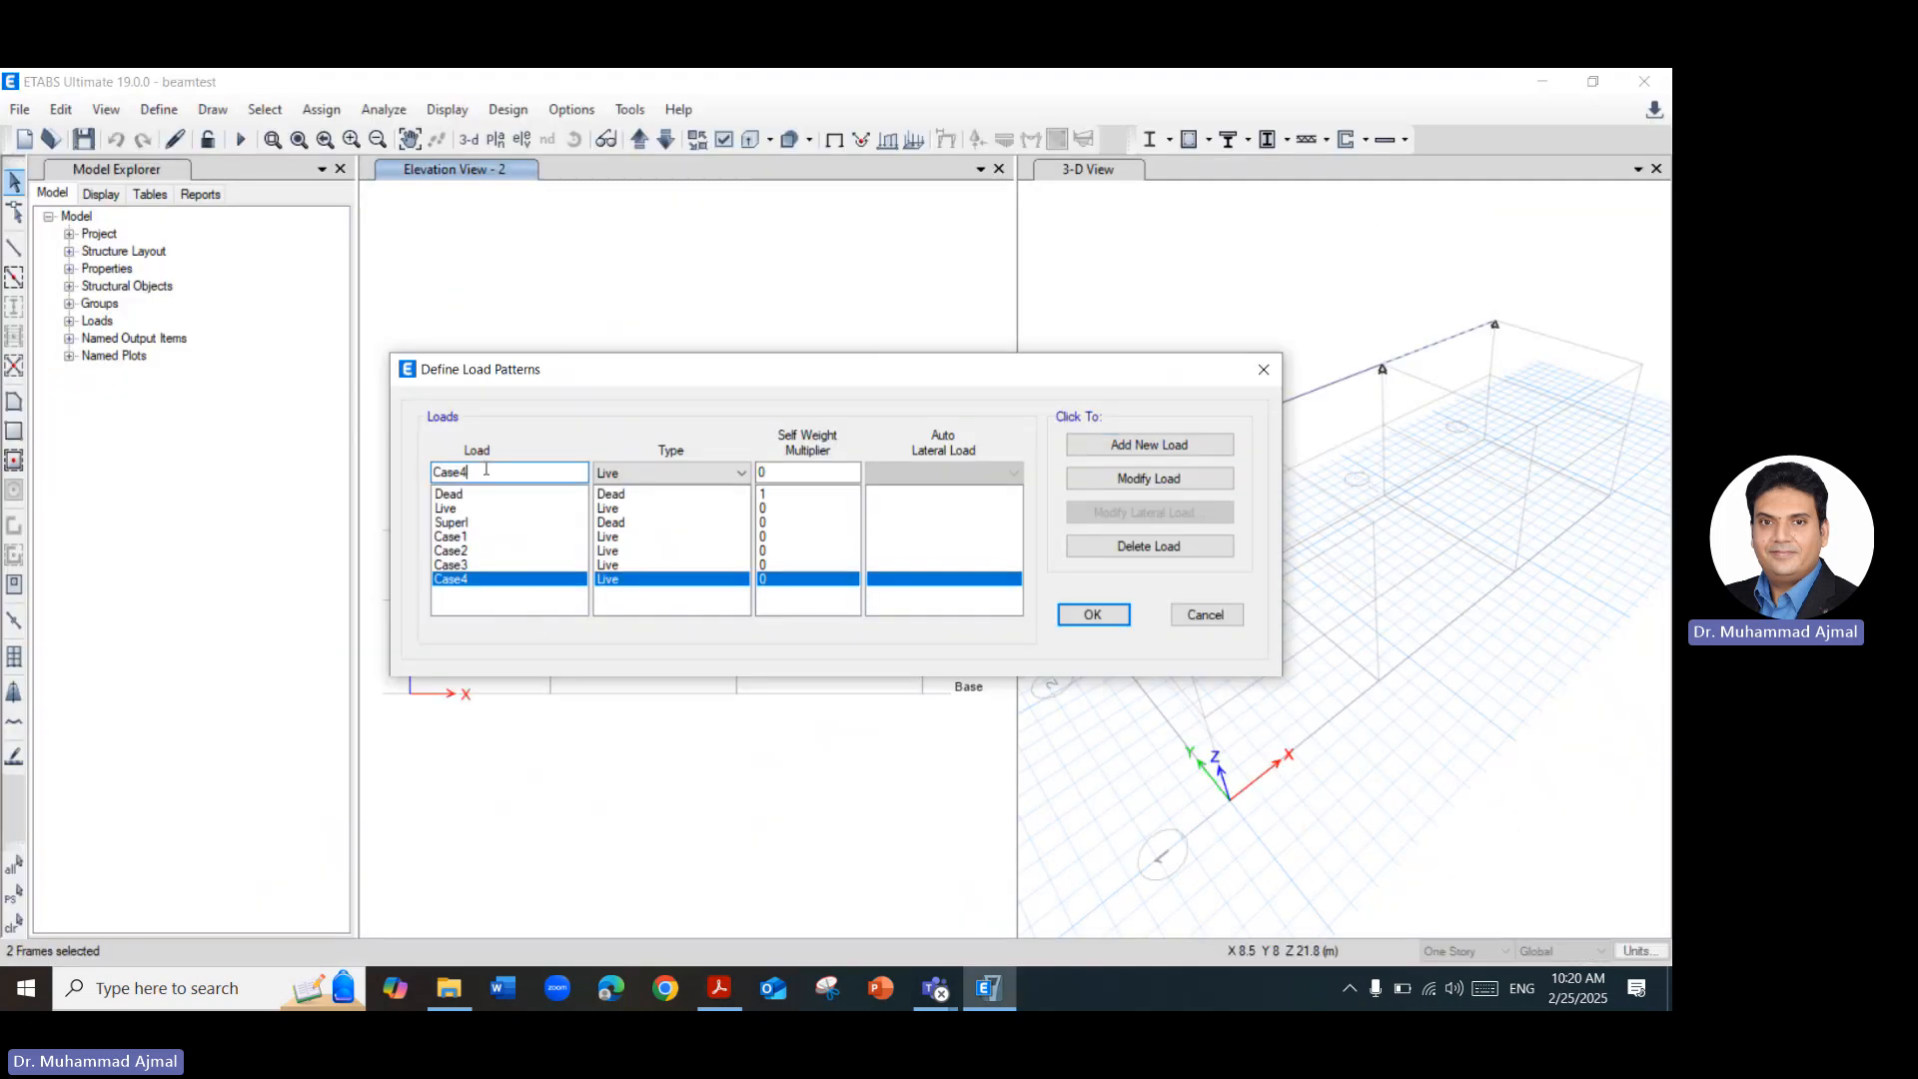
{"action": "key", "text": "BackSpace"}
{"action": "type", "text": "6"}
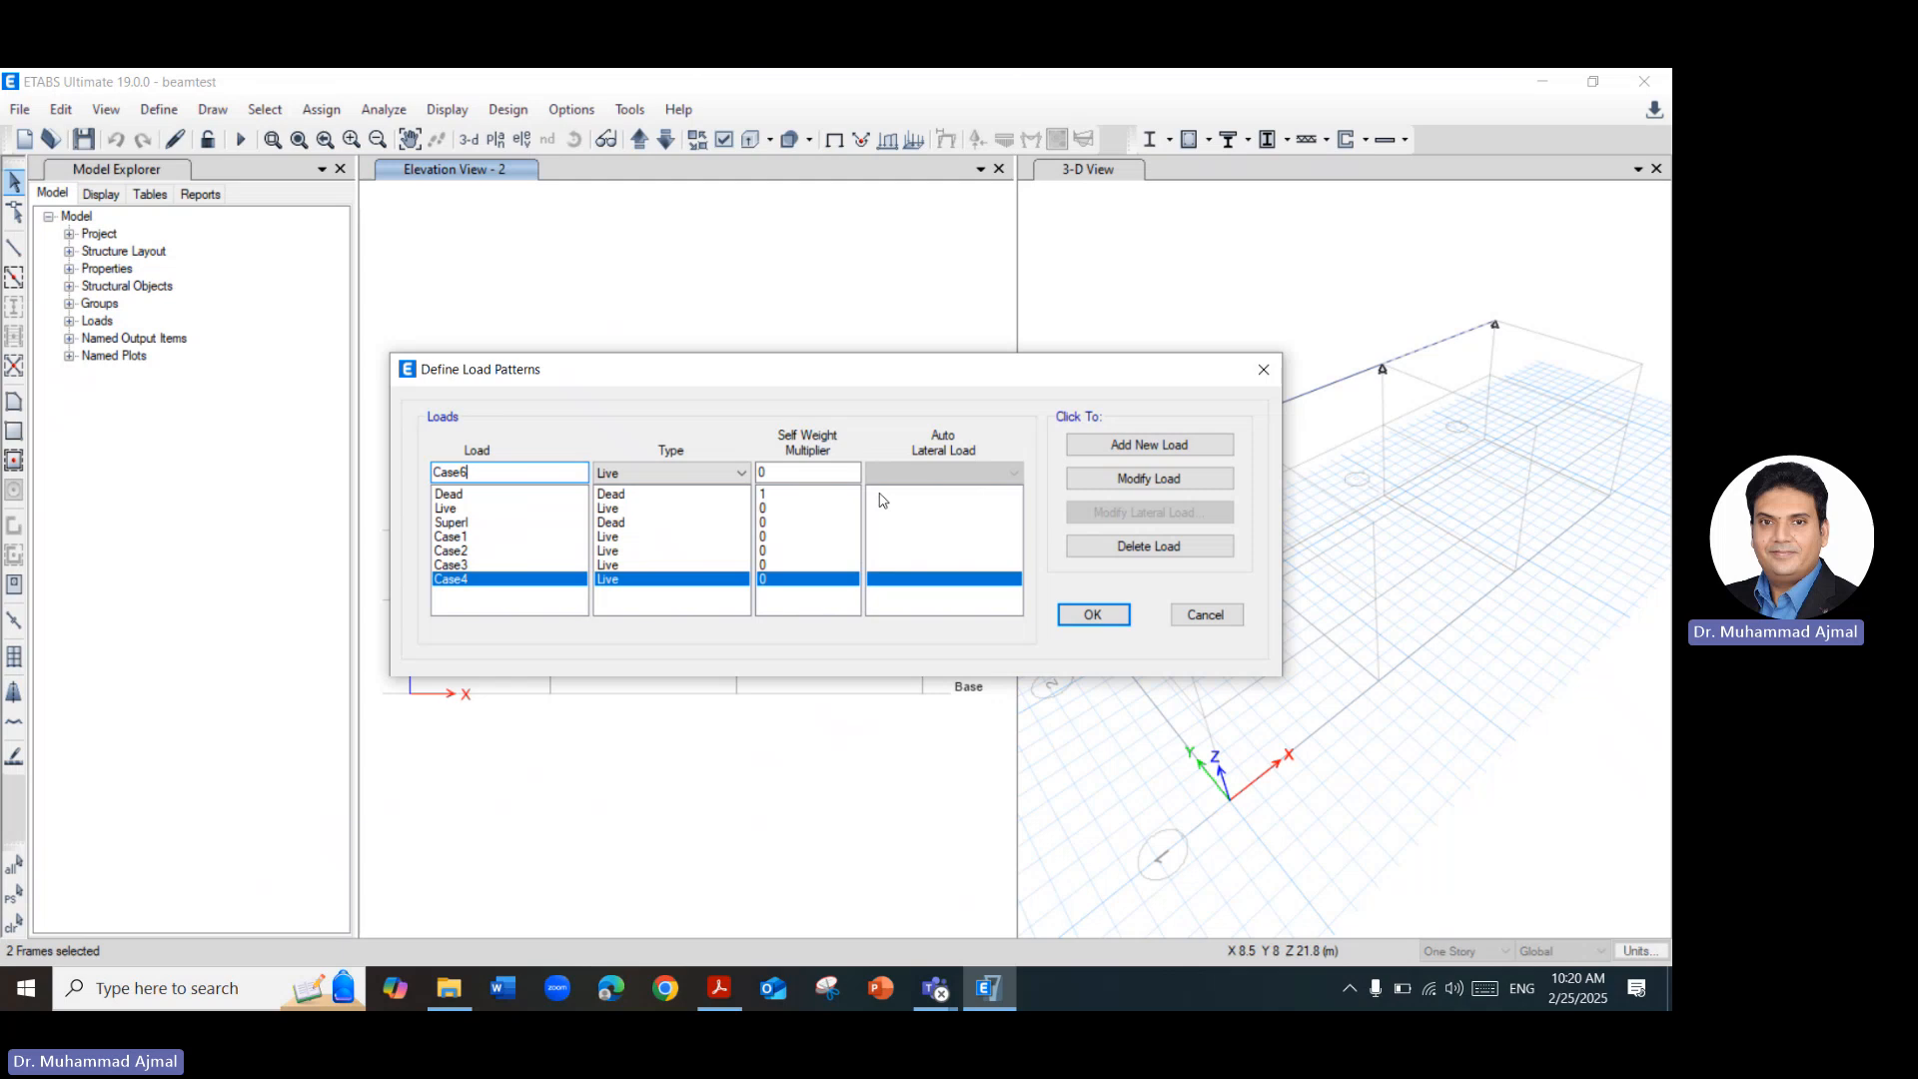
{"action": "left_click", "coordinate": [1188, 448]}
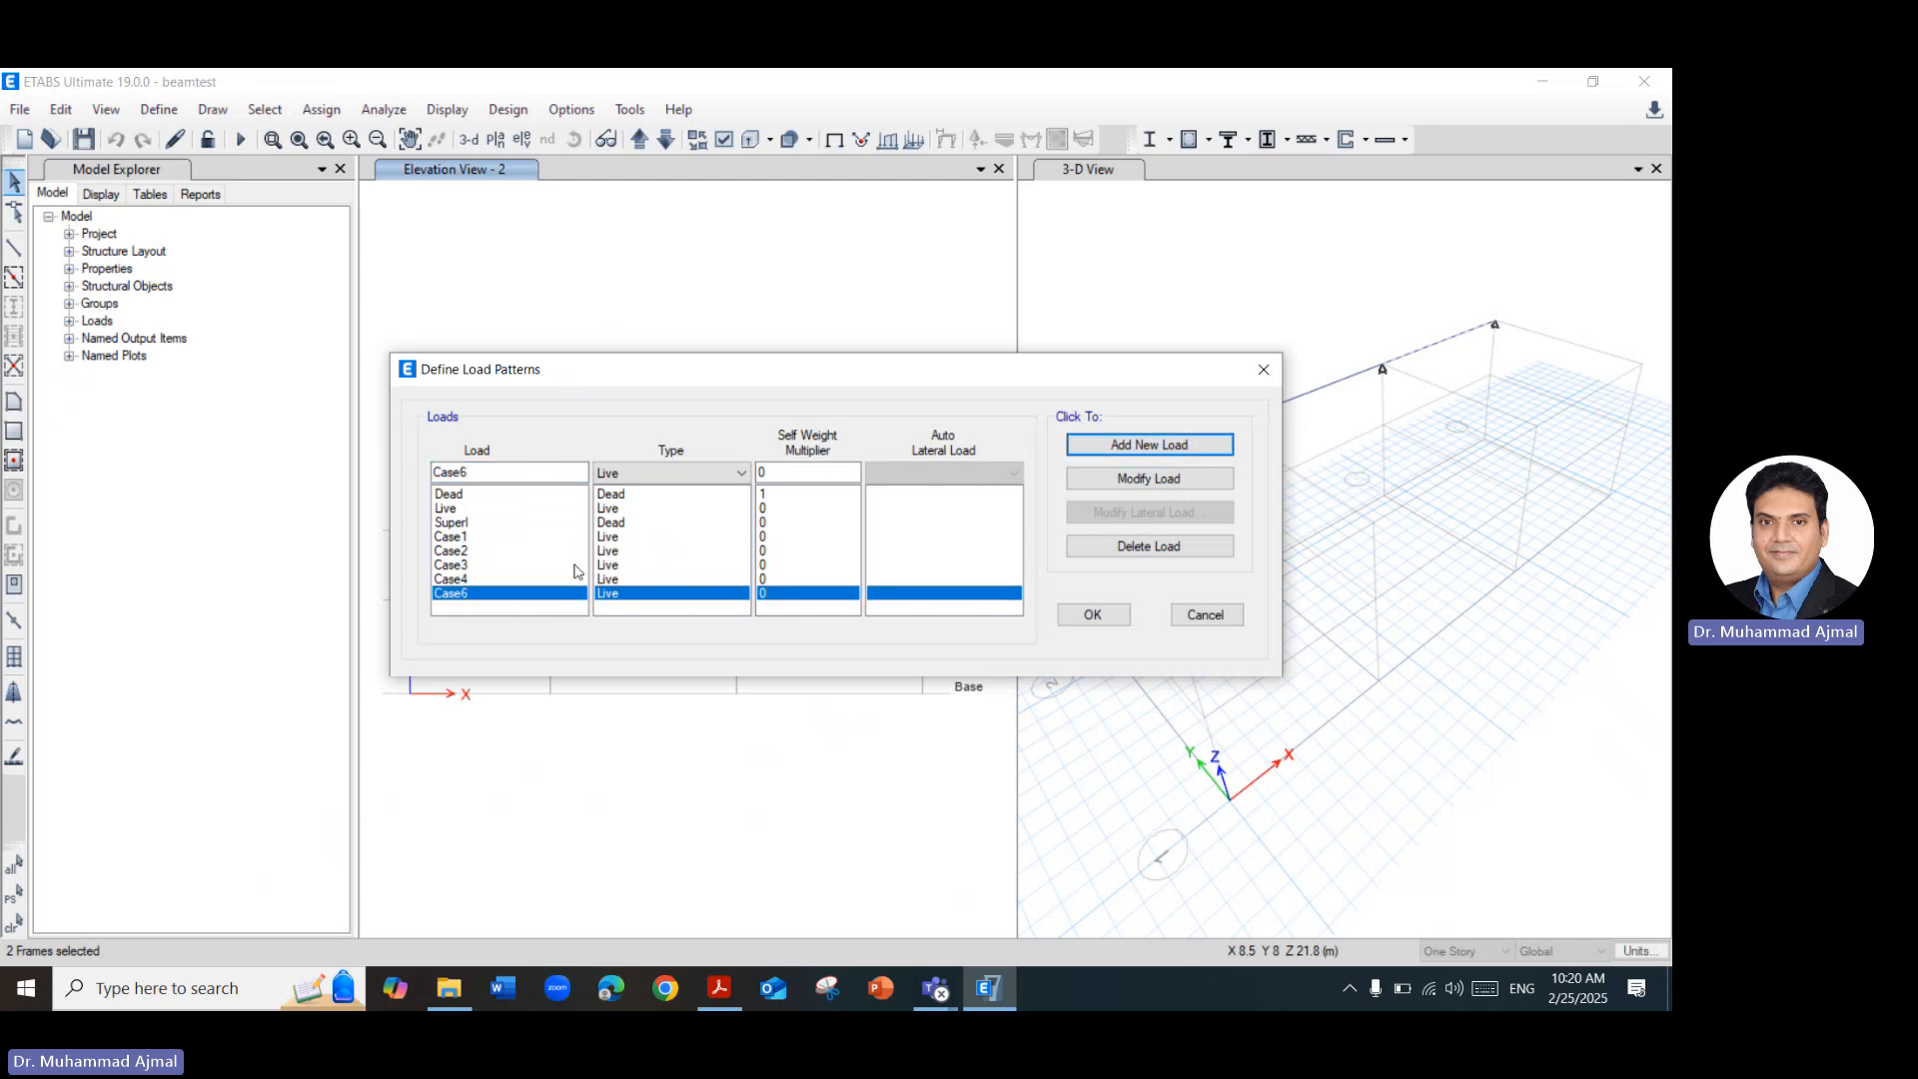
{"action": "left_click", "coordinate": [1094, 610]}
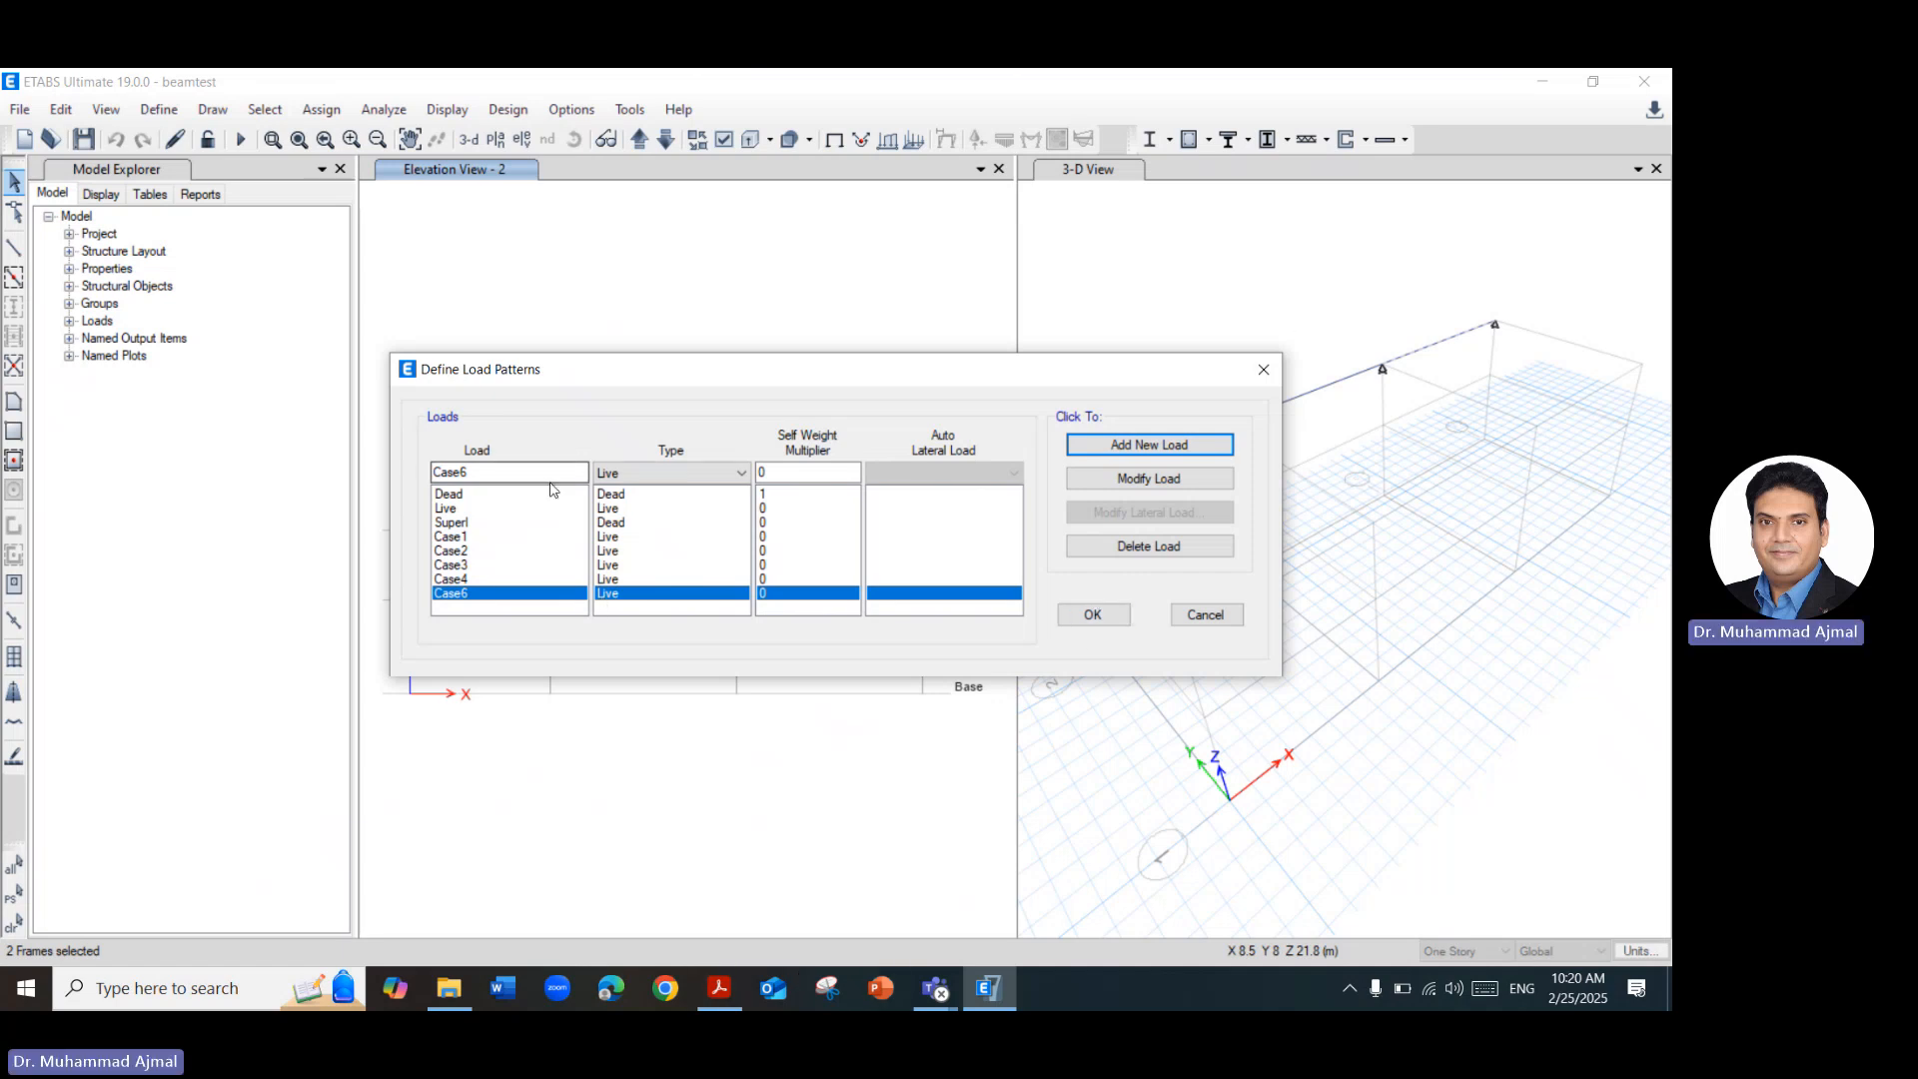
Add a Live load pattern named Case5 and save the load pattern definitions.
{"action": "left_click", "coordinate": [578, 470]}
{"action": "key", "text": "BackSpace"}
{"action": "type", "text": "5"}
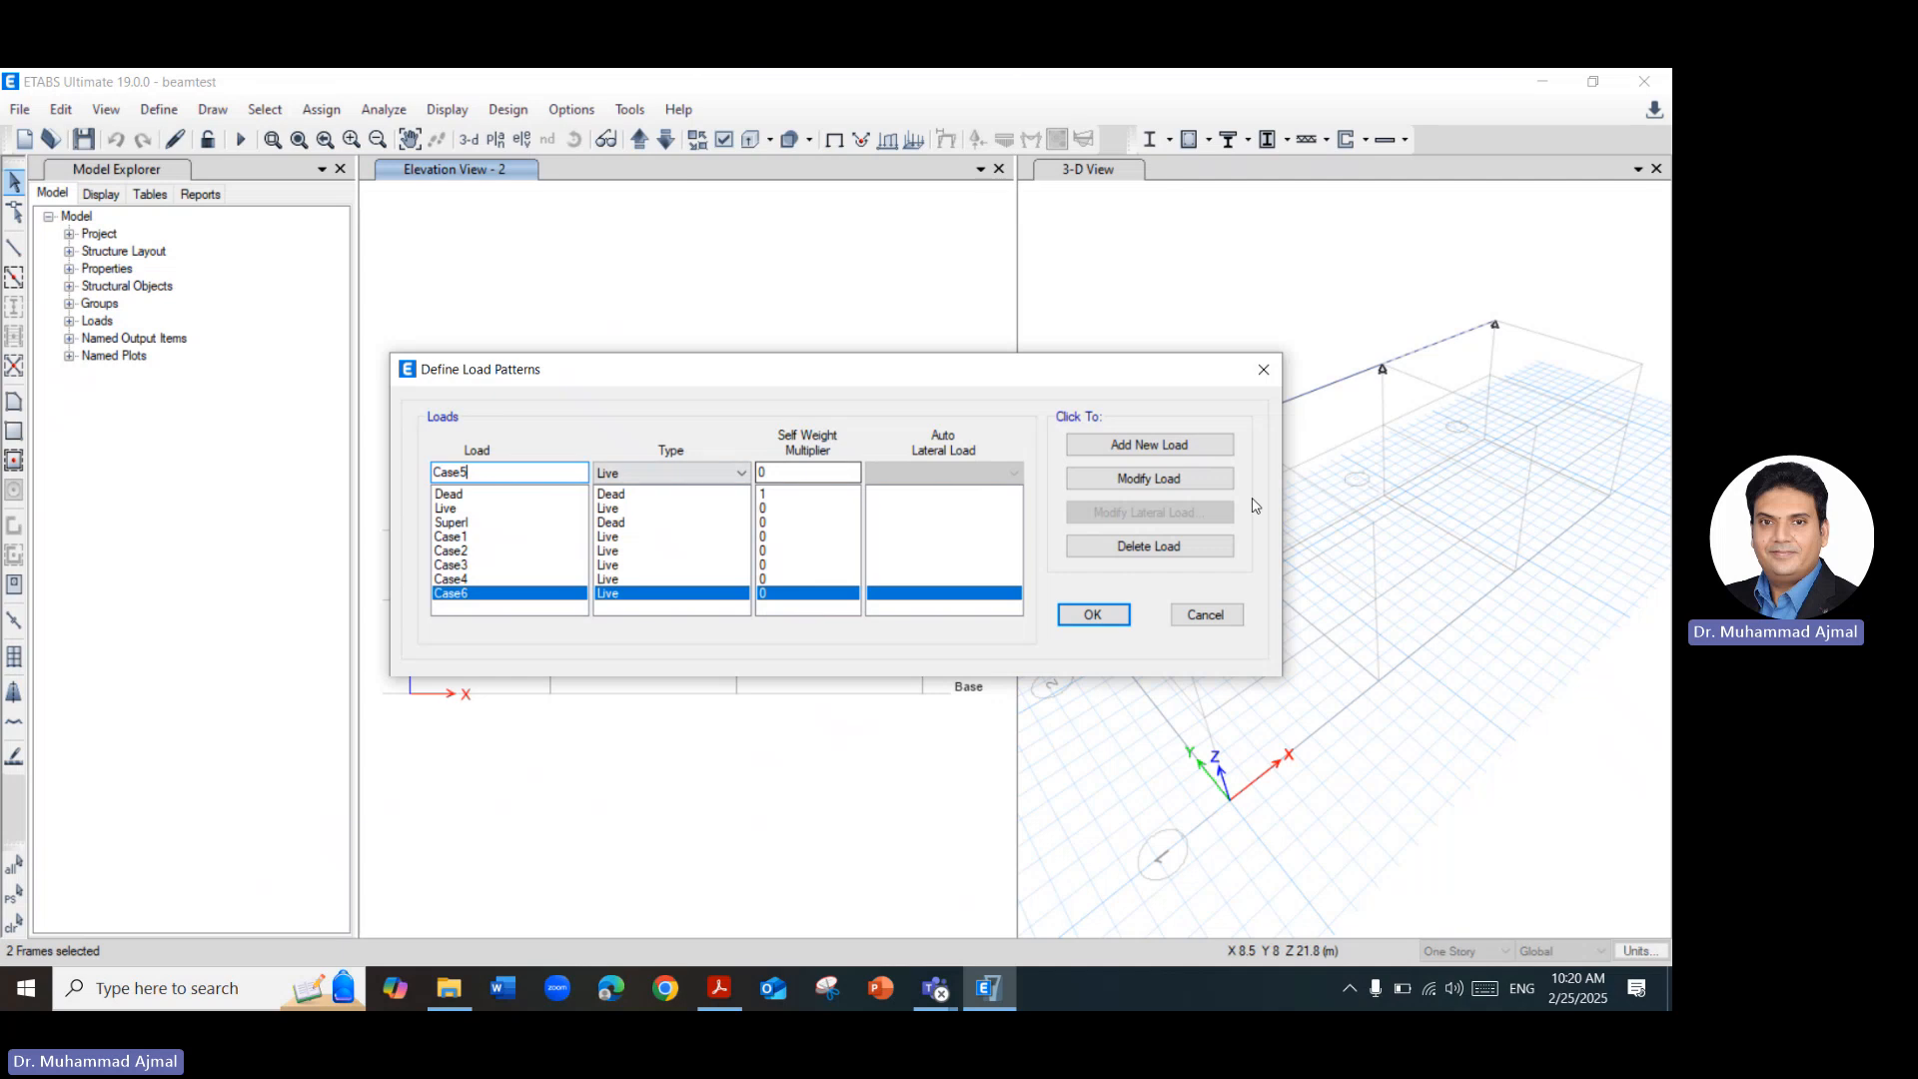
{"action": "left_click", "coordinate": [1194, 451]}
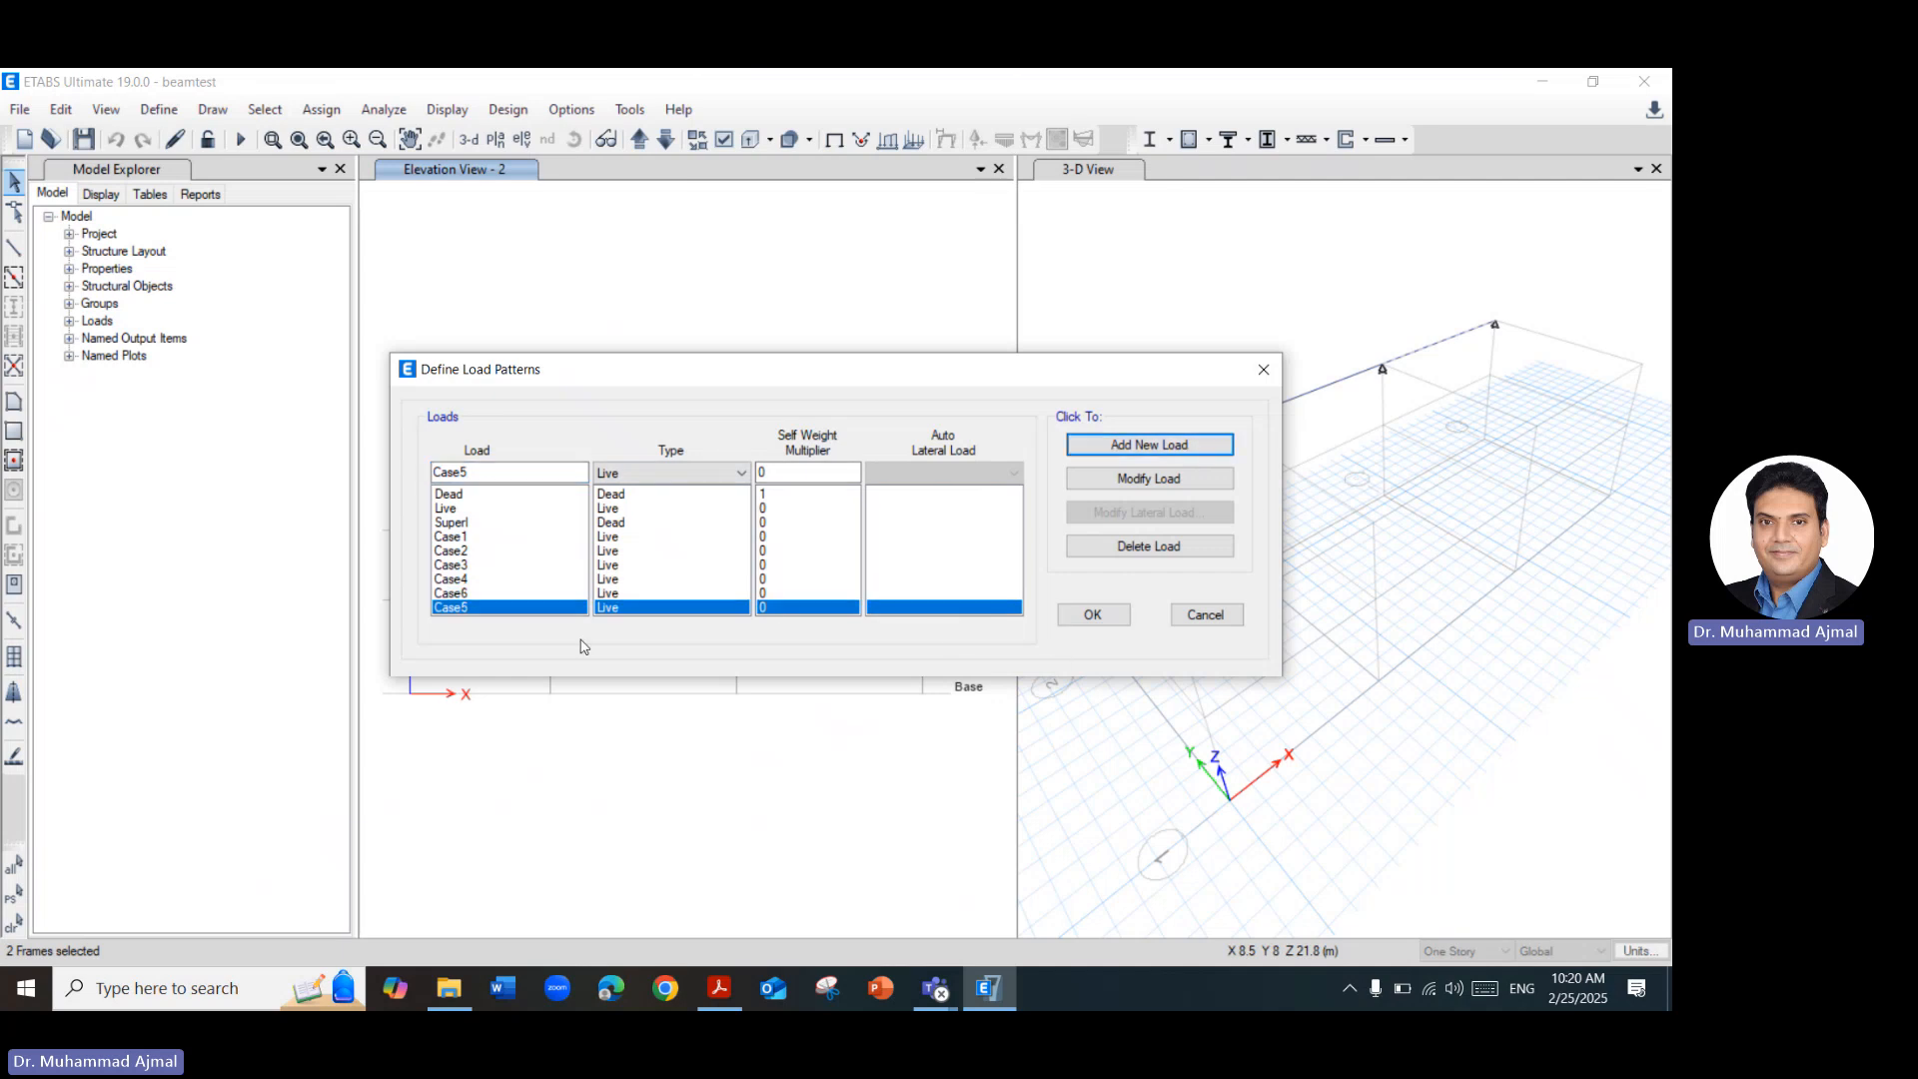
{"action": "left_click", "coordinate": [1094, 613]}
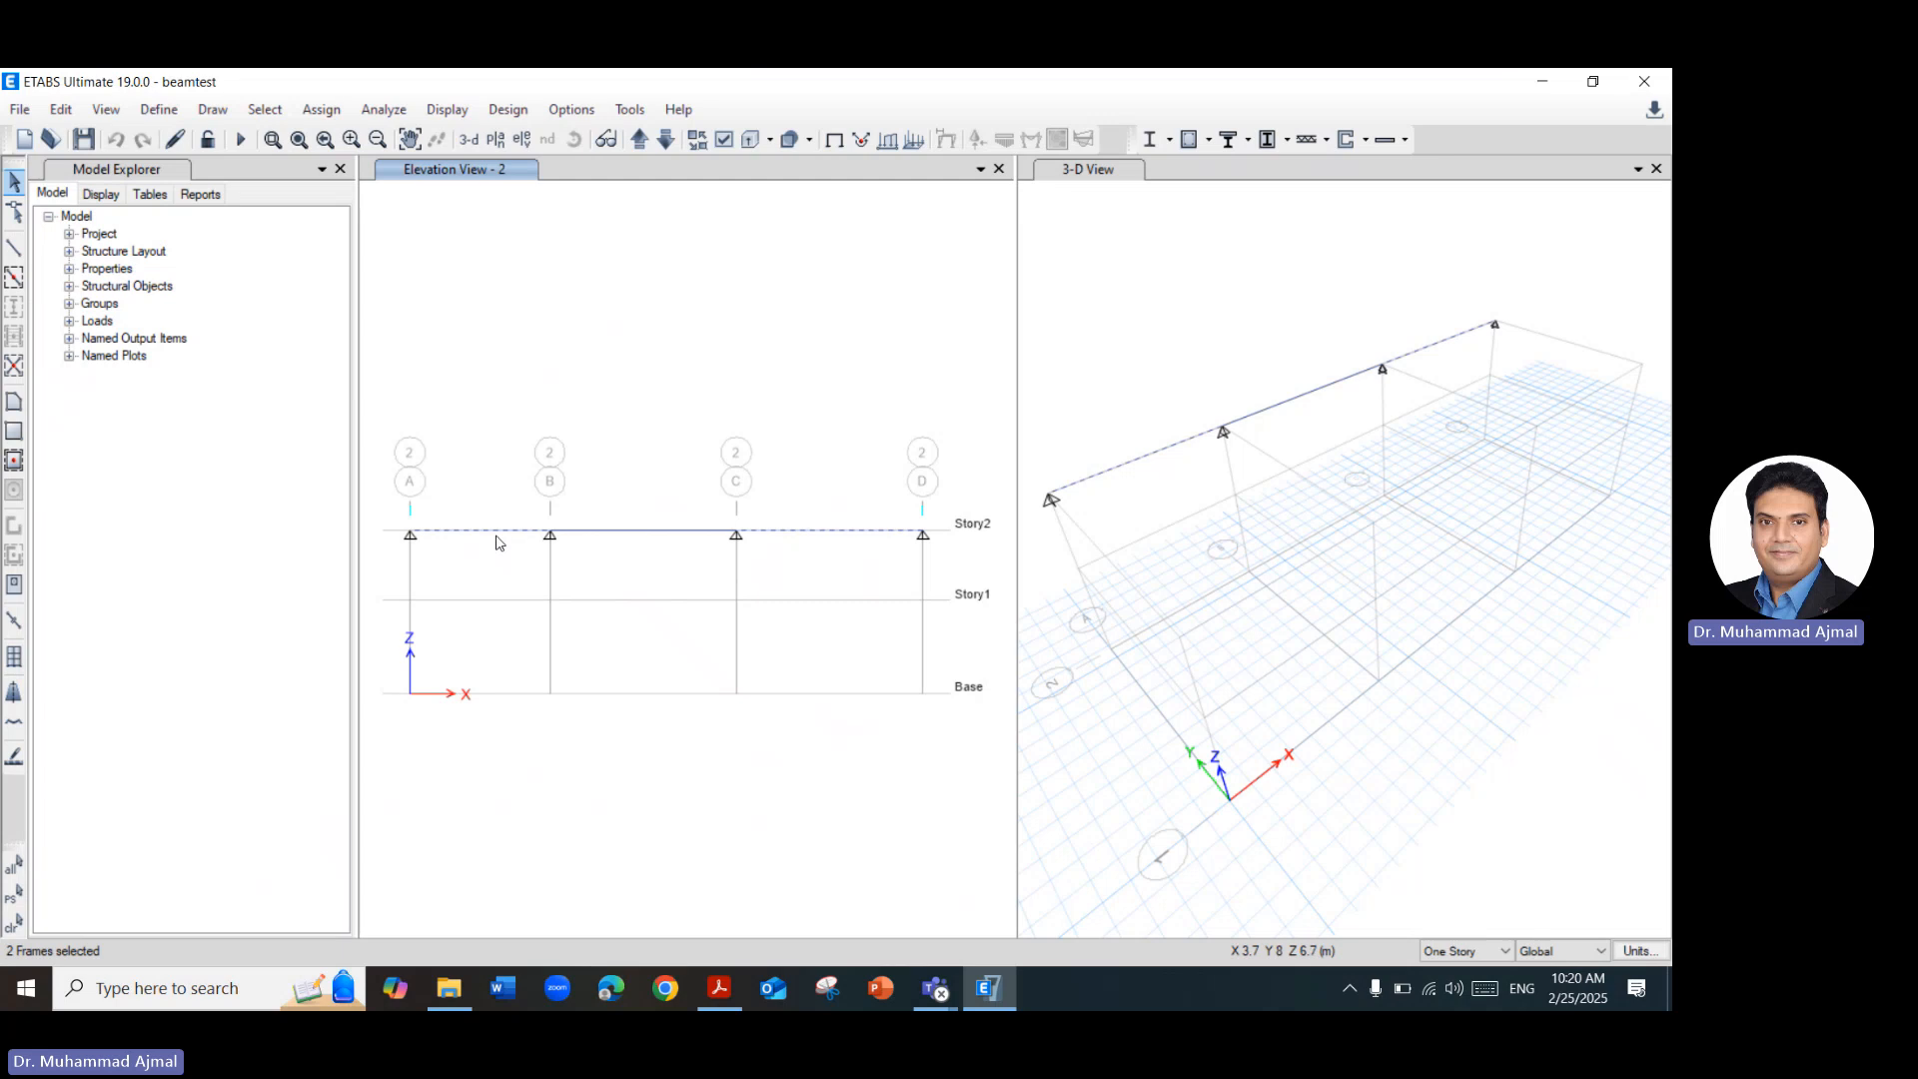
Start a distributed frame load assignment on the selected outer spans for load pattern Case1 and clear its uniform load value.
{"action": "left_click", "coordinate": [322, 110]}
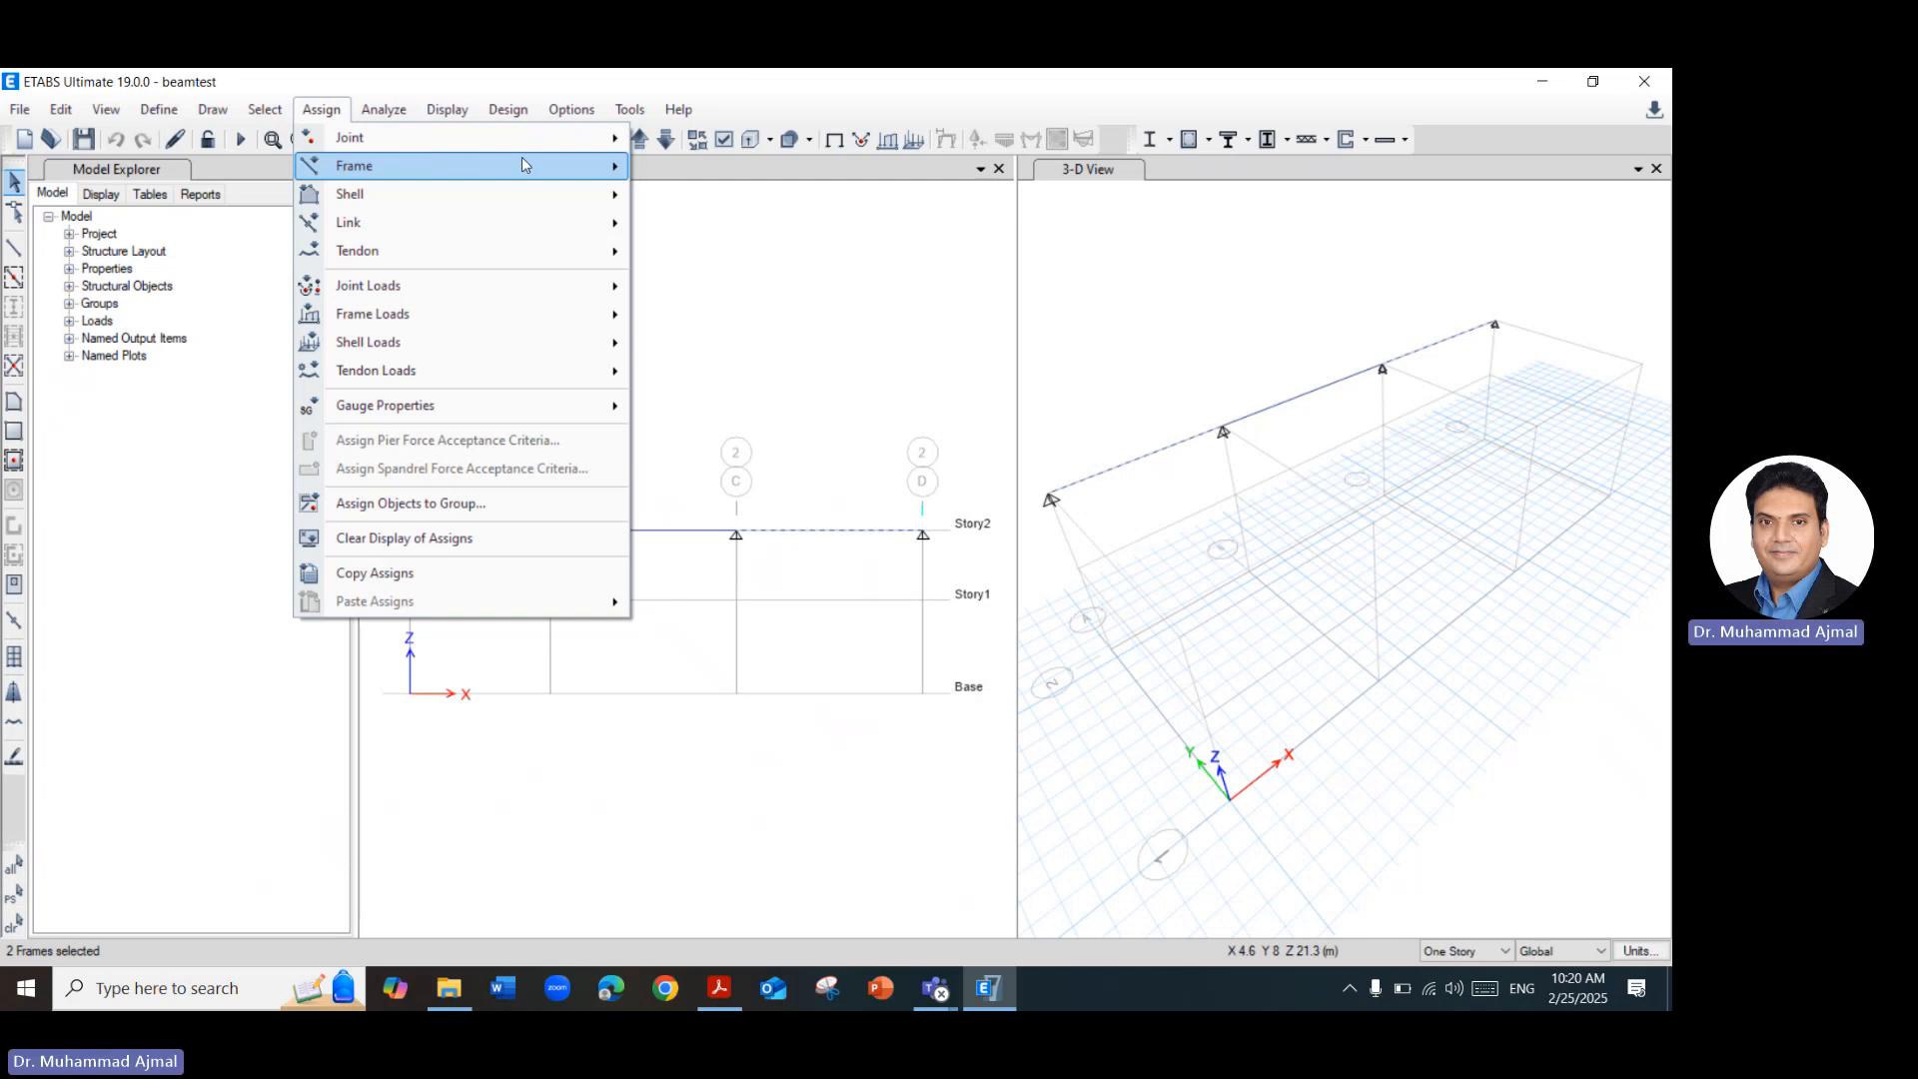
{"action": "mouse_move", "coordinate": [557, 168]}
{"action": "mouse_move", "coordinate": [505, 314]}
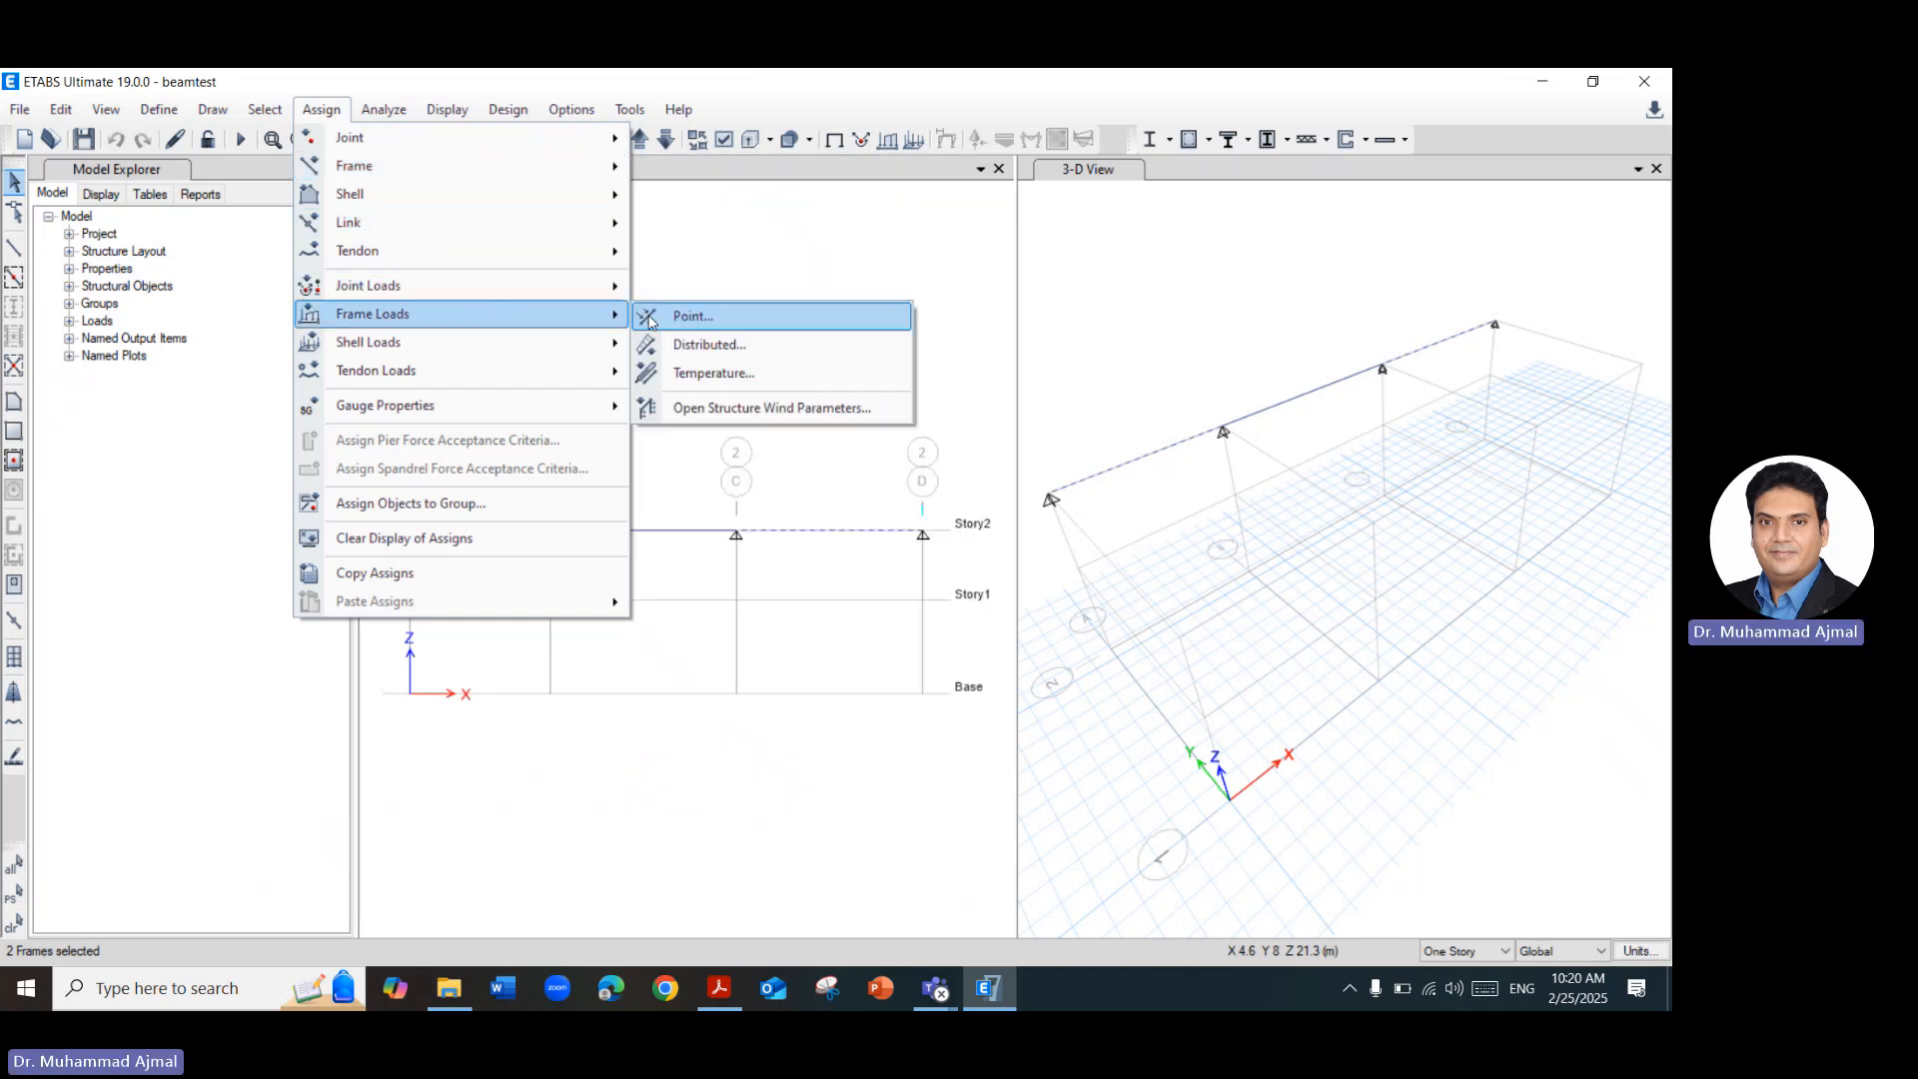
{"action": "left_click", "coordinate": [695, 344]}
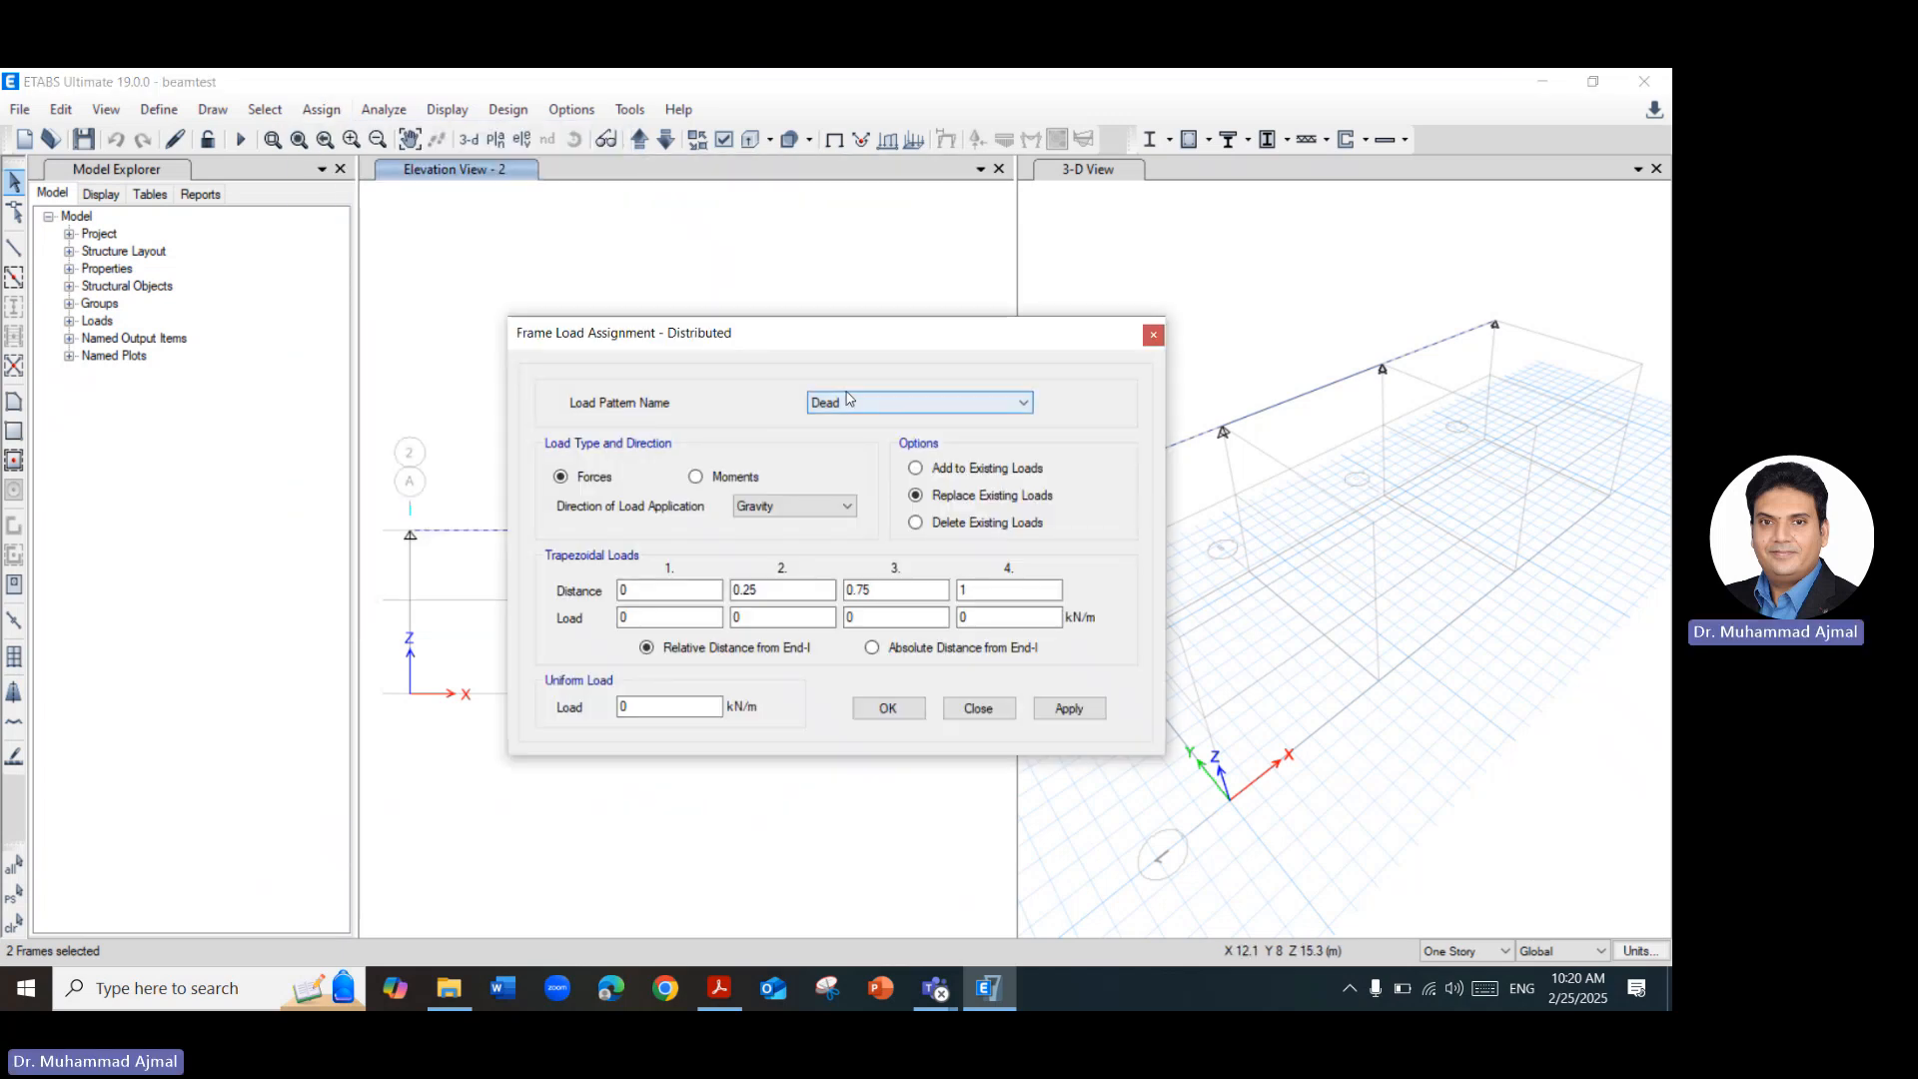
{"action": "left_click", "coordinate": [842, 406]}
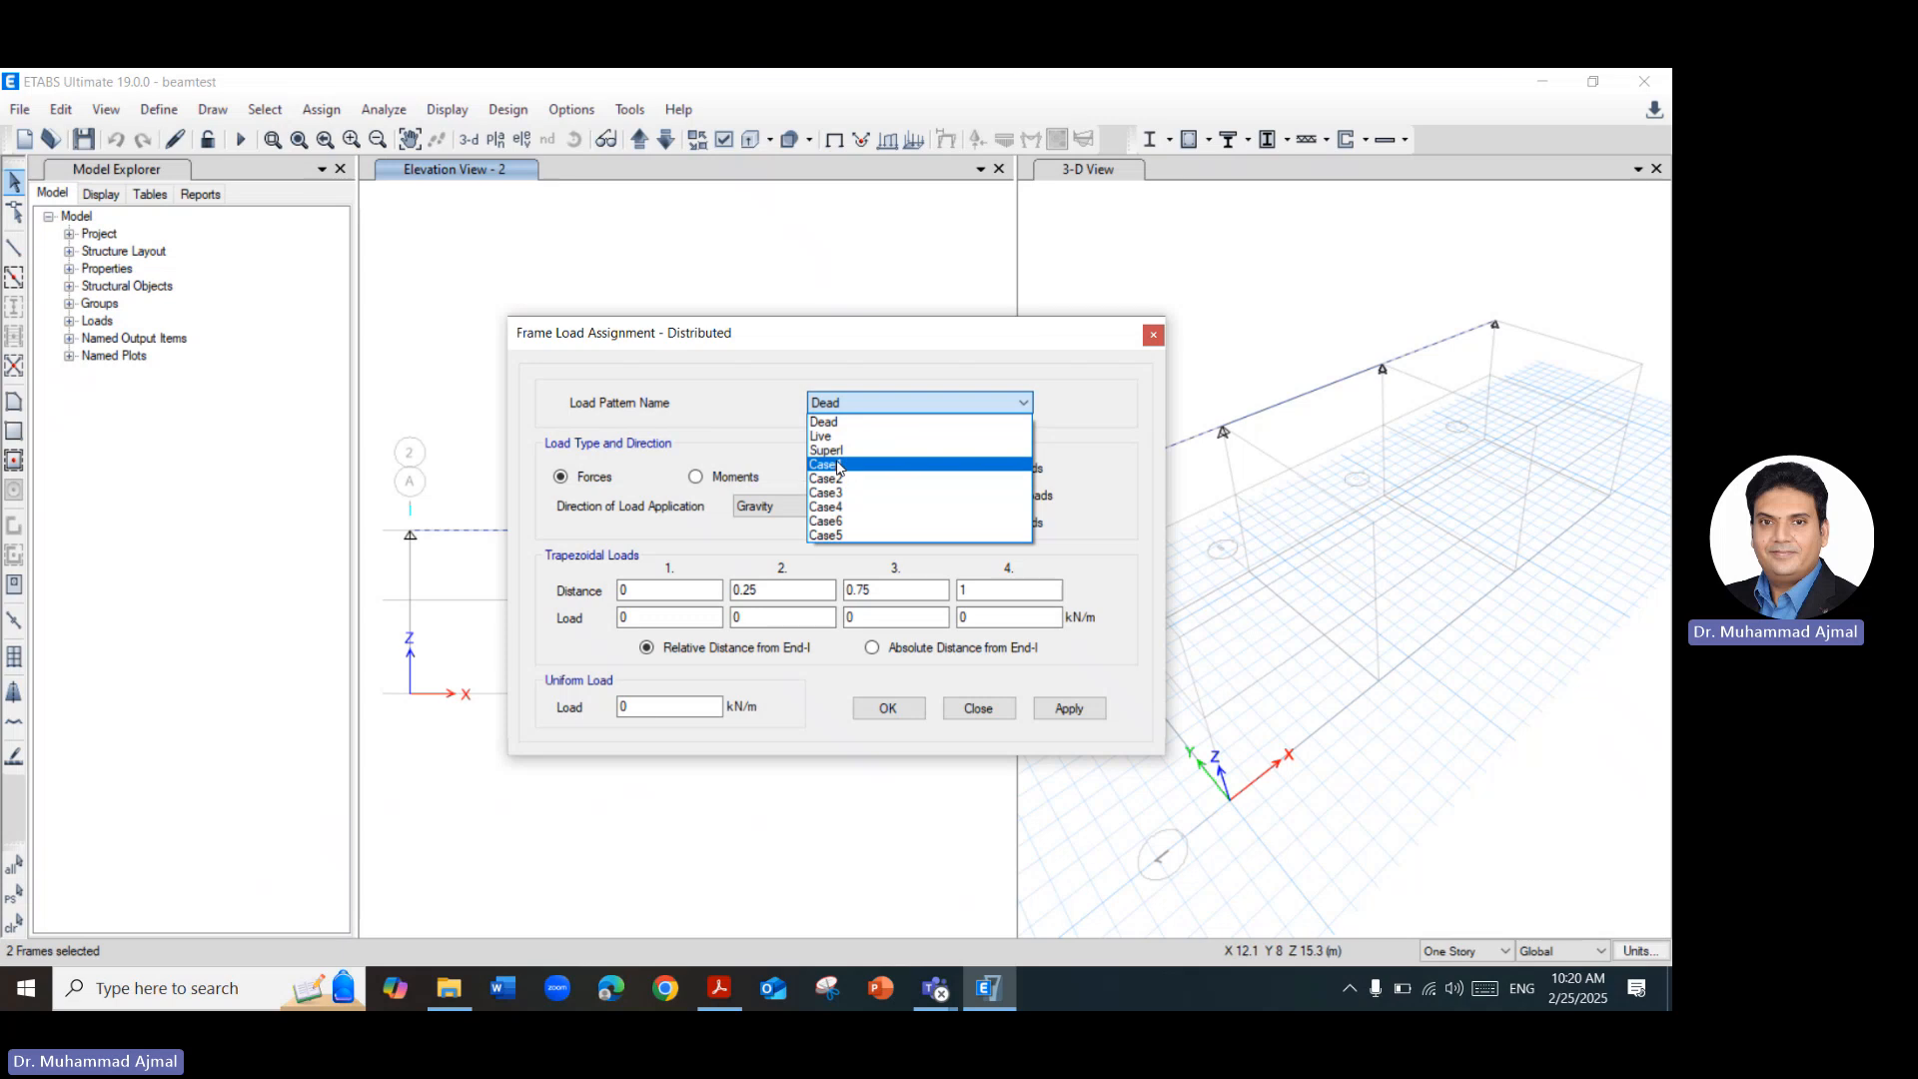
{"action": "left_click", "coordinate": [837, 464]}
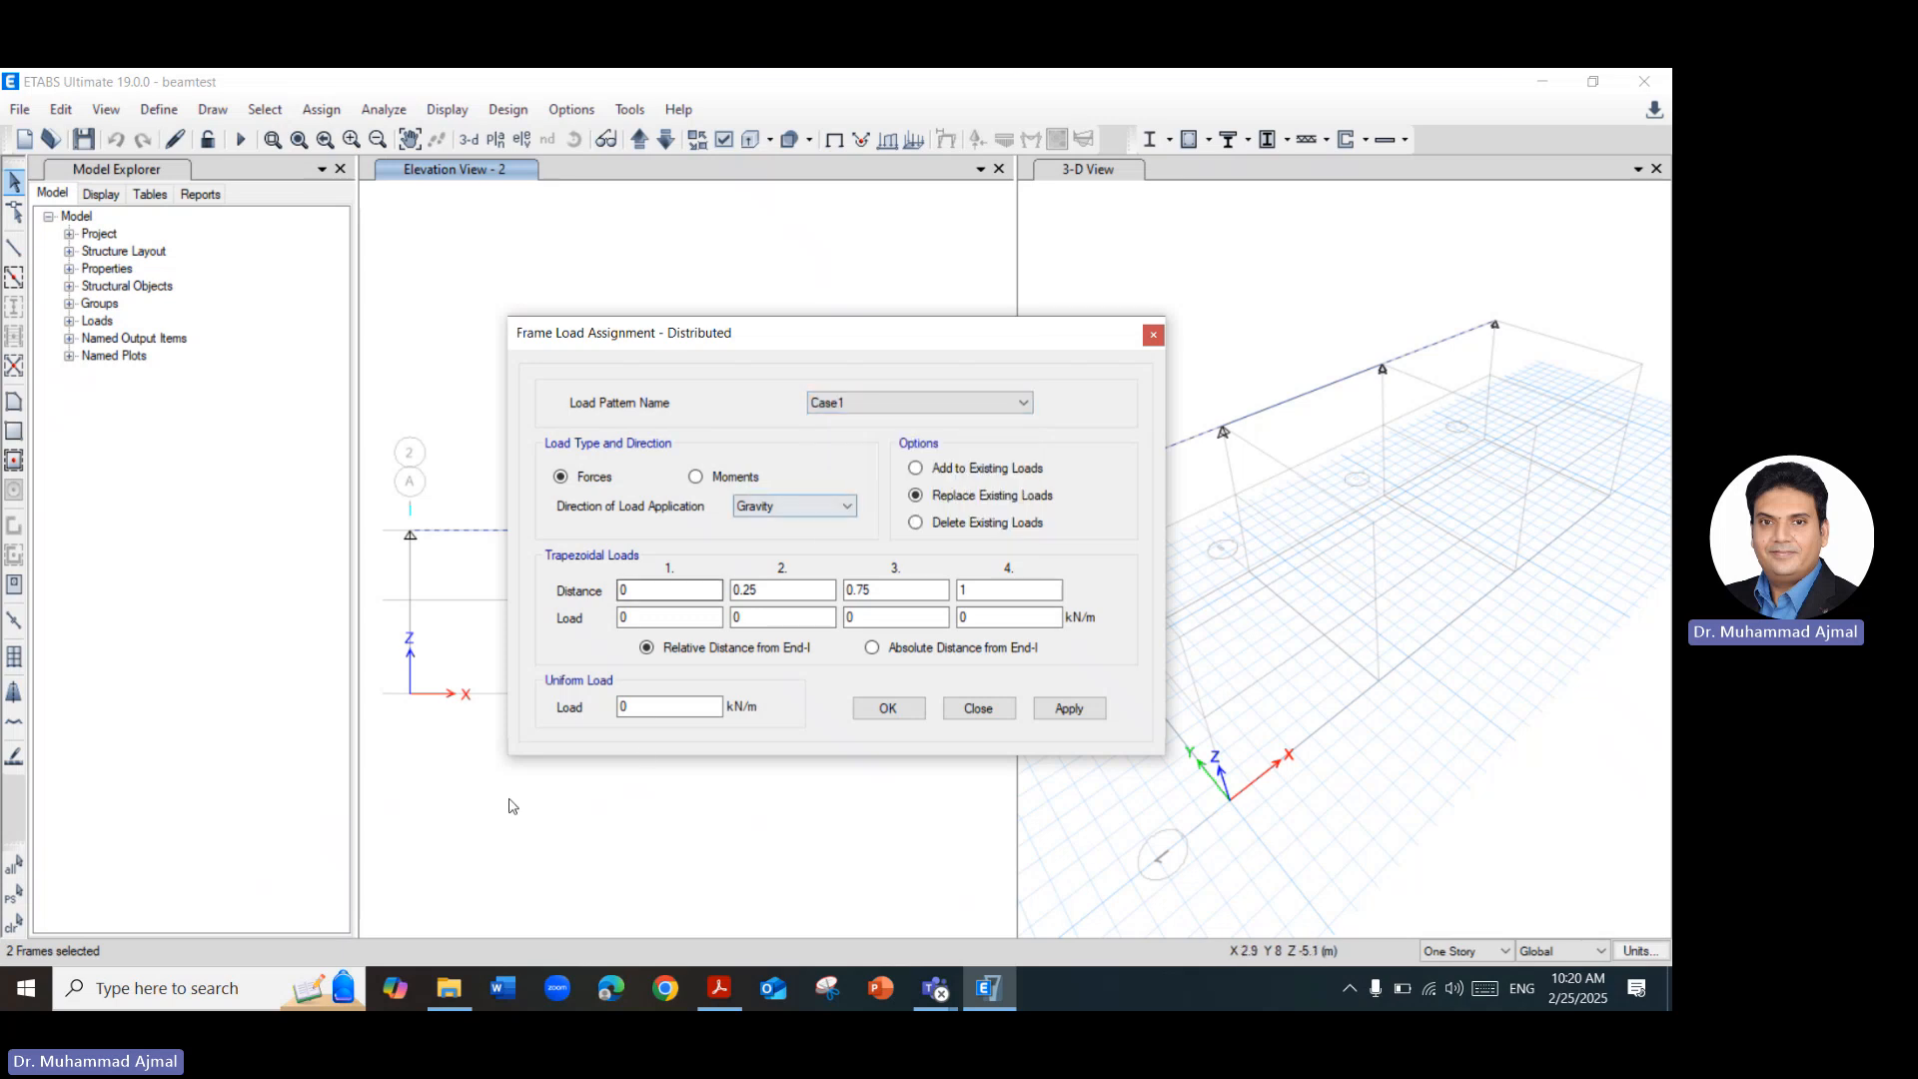
{"action": "left_click", "coordinate": [656, 705]}
{"action": "key", "text": "BackSpace"}
Switch to Acrobat and look up the service live load for Beam B-2 on slide 5.
{"action": "mouse_move", "coordinate": [739, 991]}
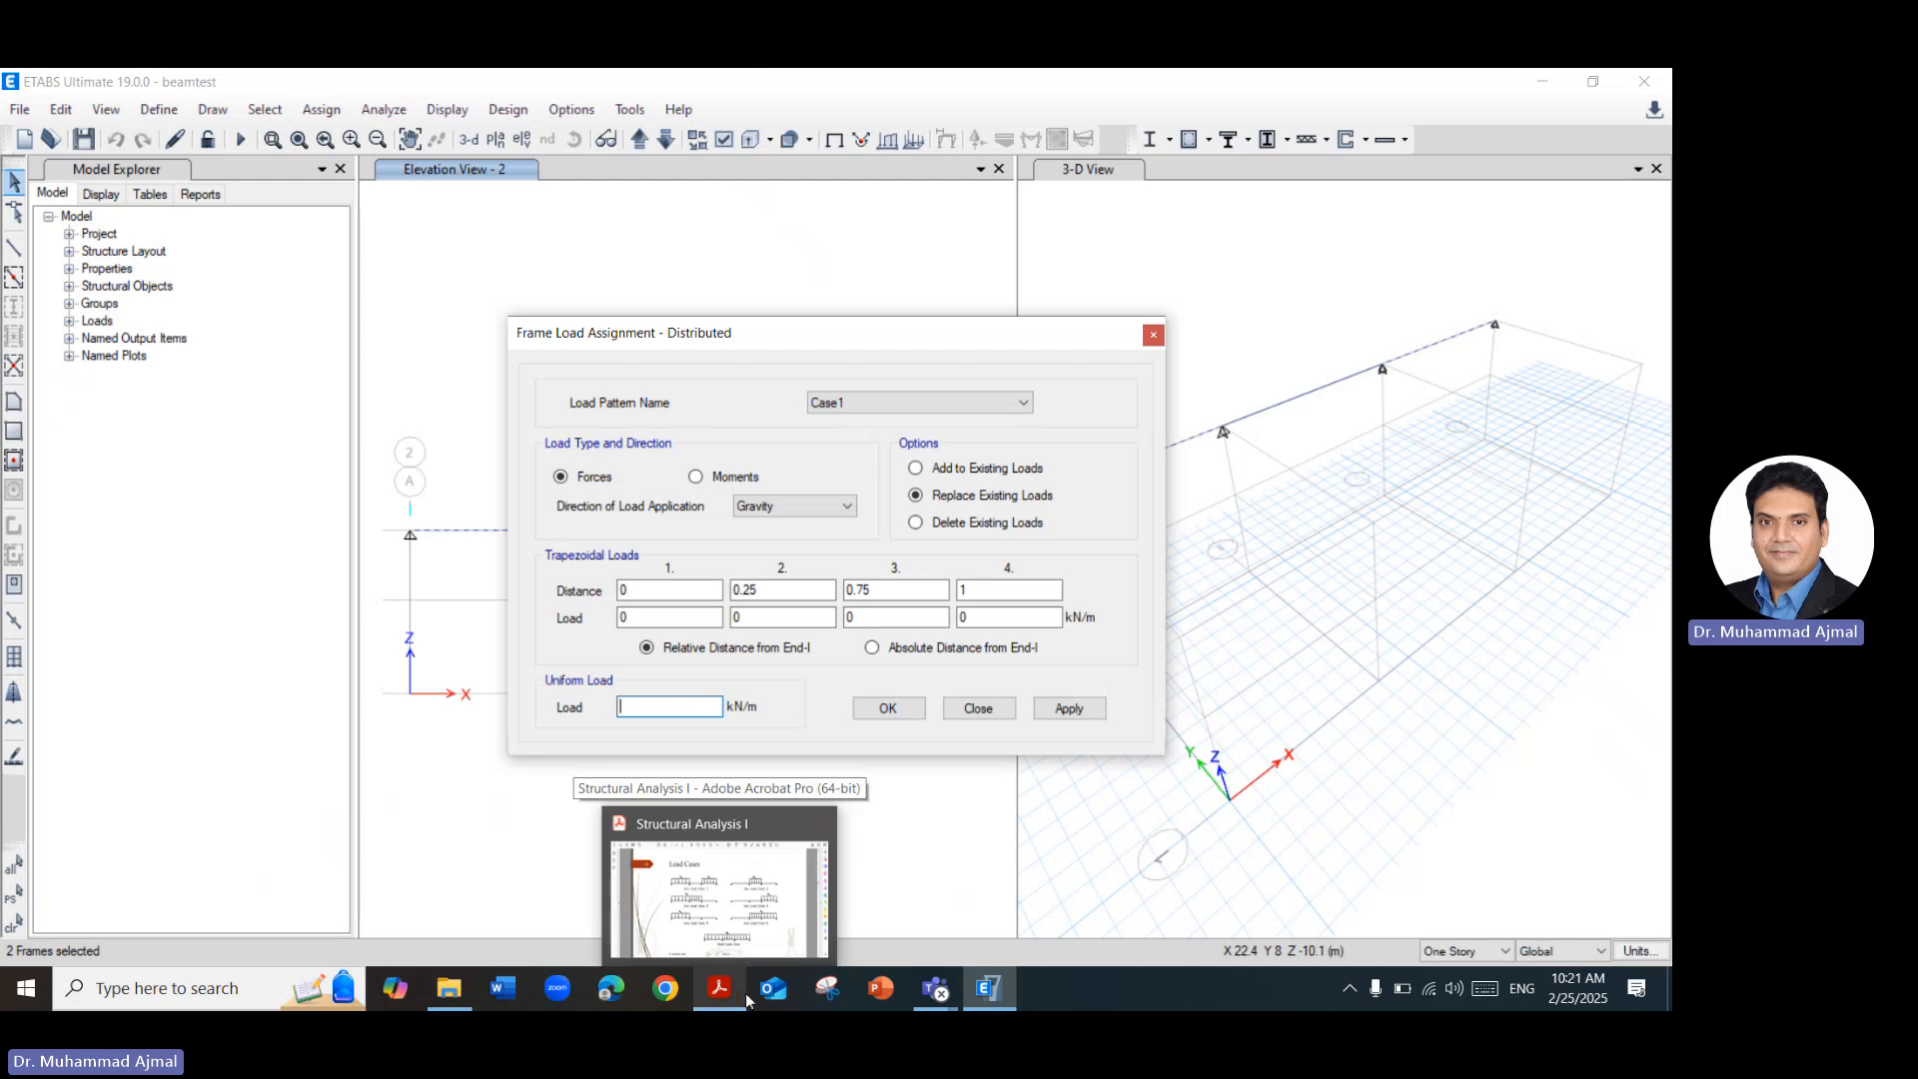
{"action": "left_click", "coordinate": [745, 998]}
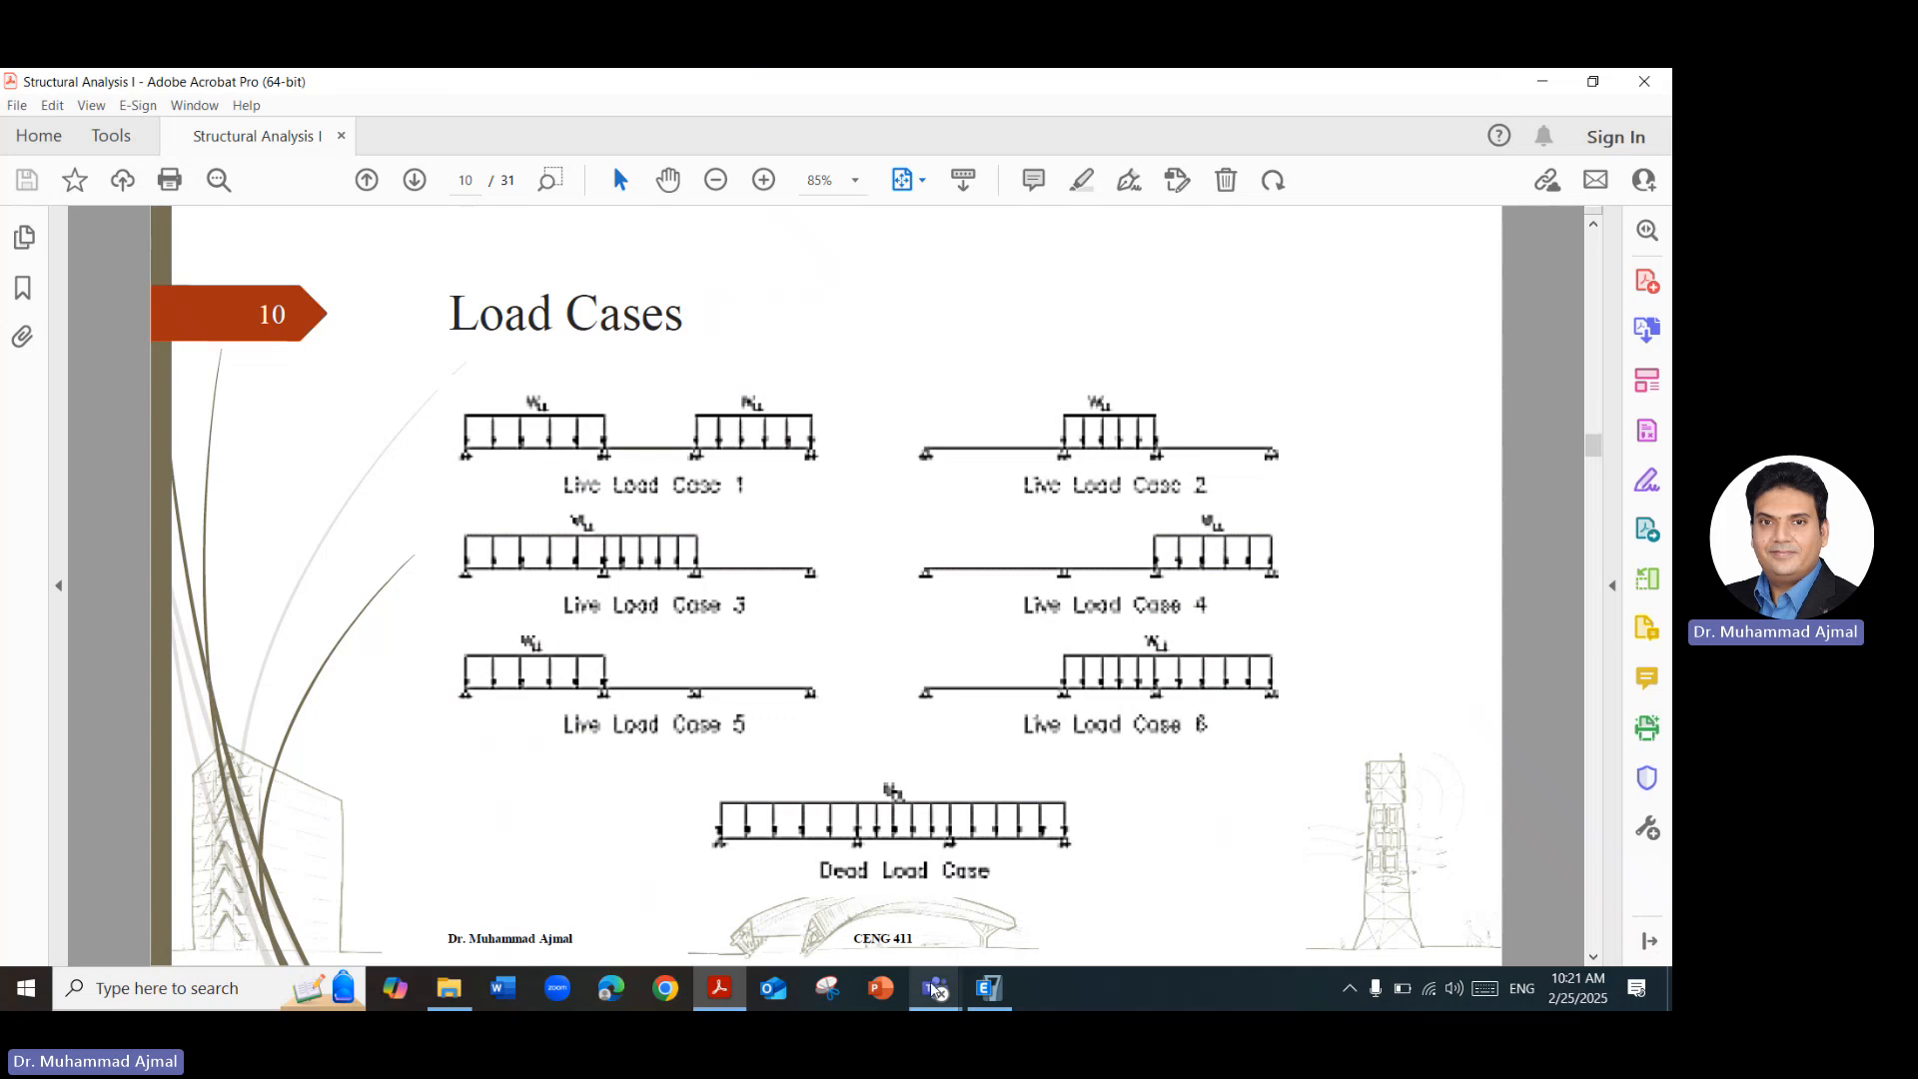
{"action": "mouse_move", "coordinate": [955, 989]}
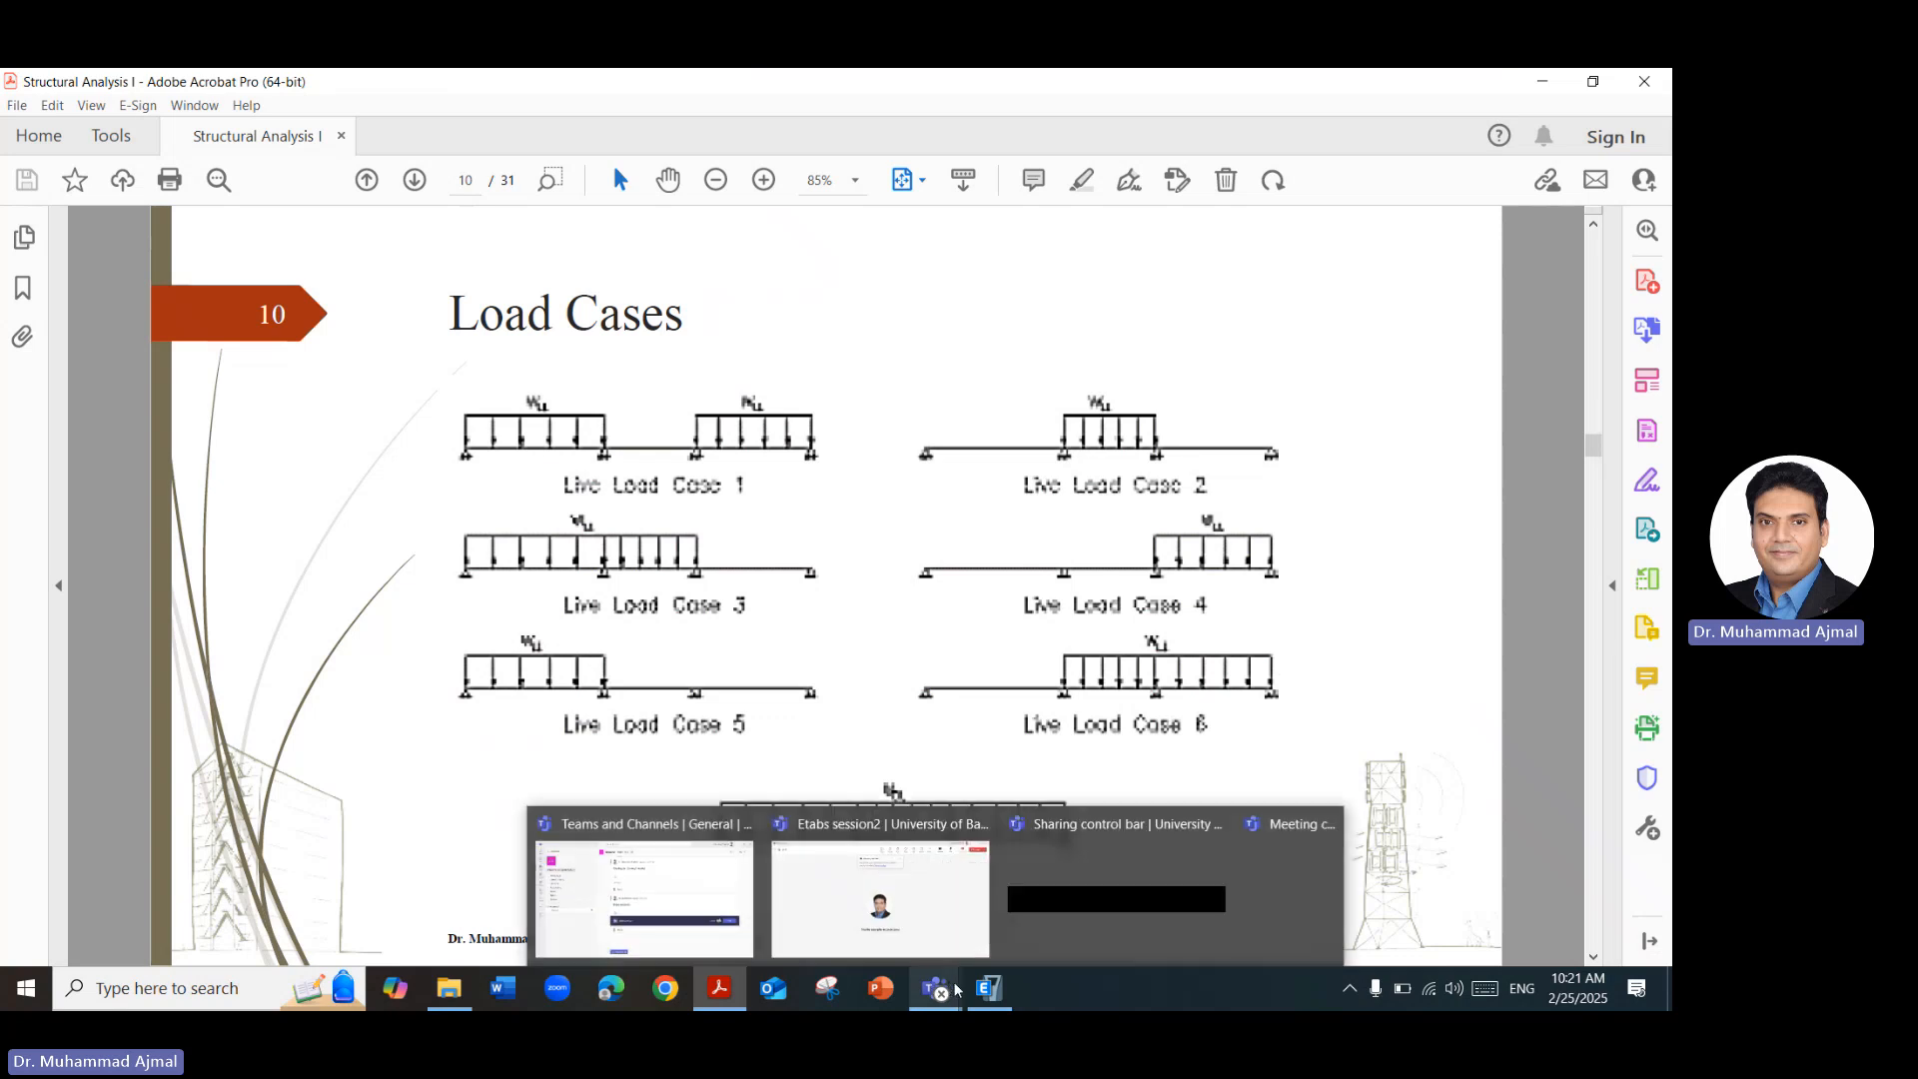
{"action": "scroll", "coordinate": [1550, 572], "scroll_direction": "up", "scroll_amount": 2}
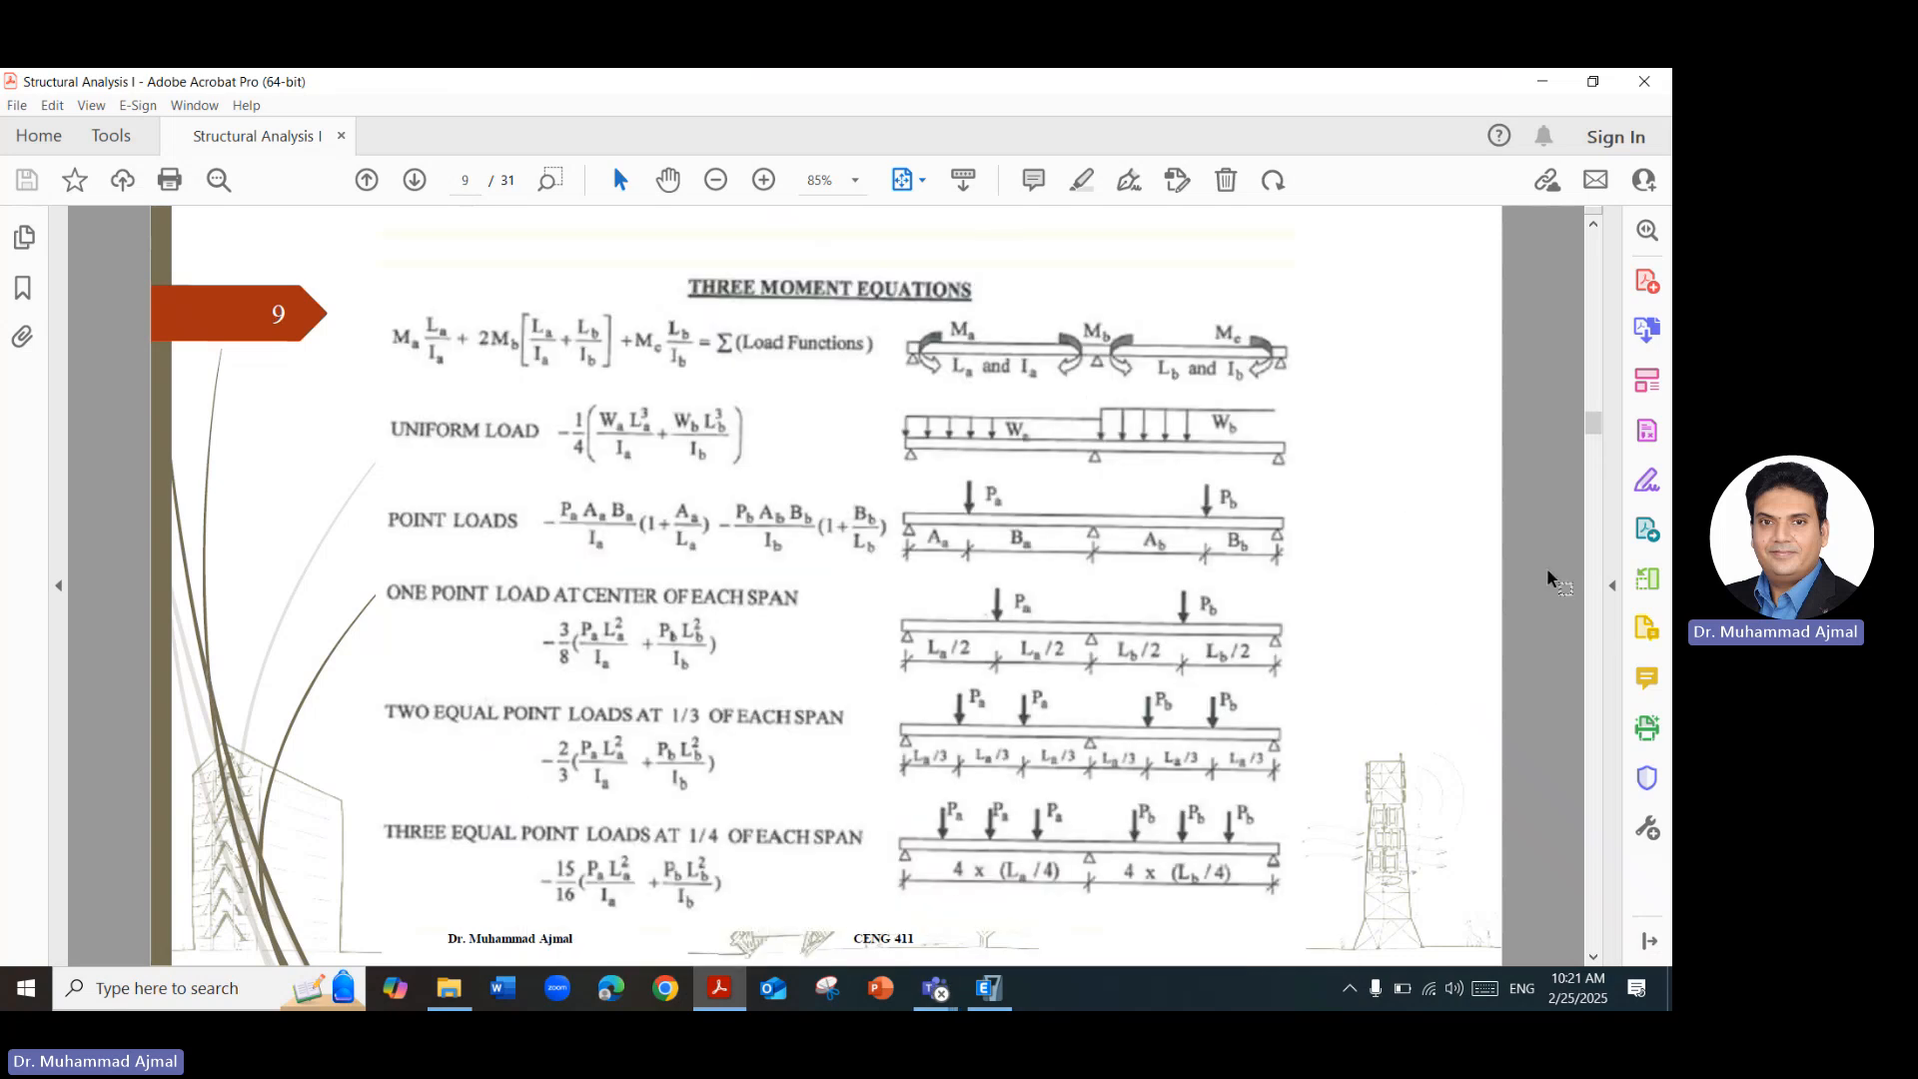
{"action": "scroll", "coordinate": [1550, 579], "scroll_direction": "up", "scroll_amount": 4}
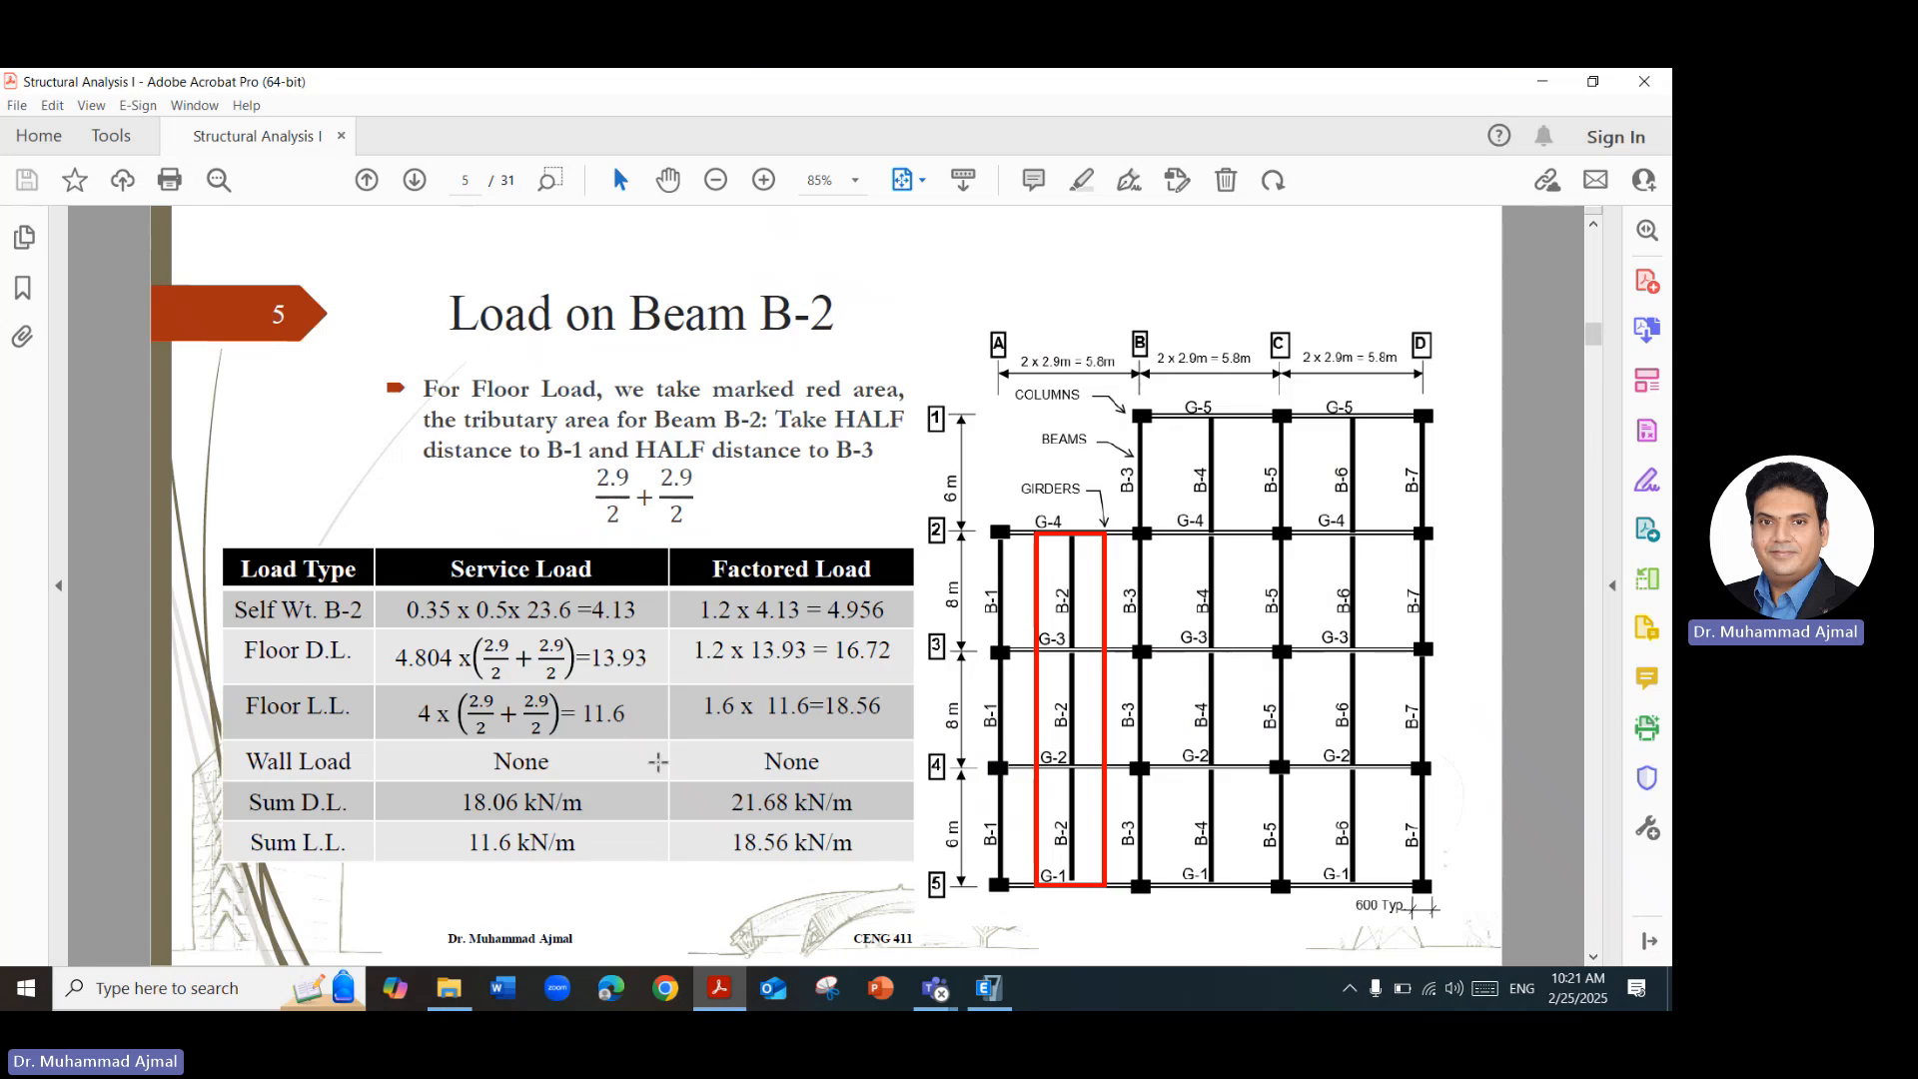
Return to ETABS and assign a uniform Case1 gravity load of 11.6 kN/m to the selected outer spans.
{"action": "left_click", "coordinate": [988, 988]}
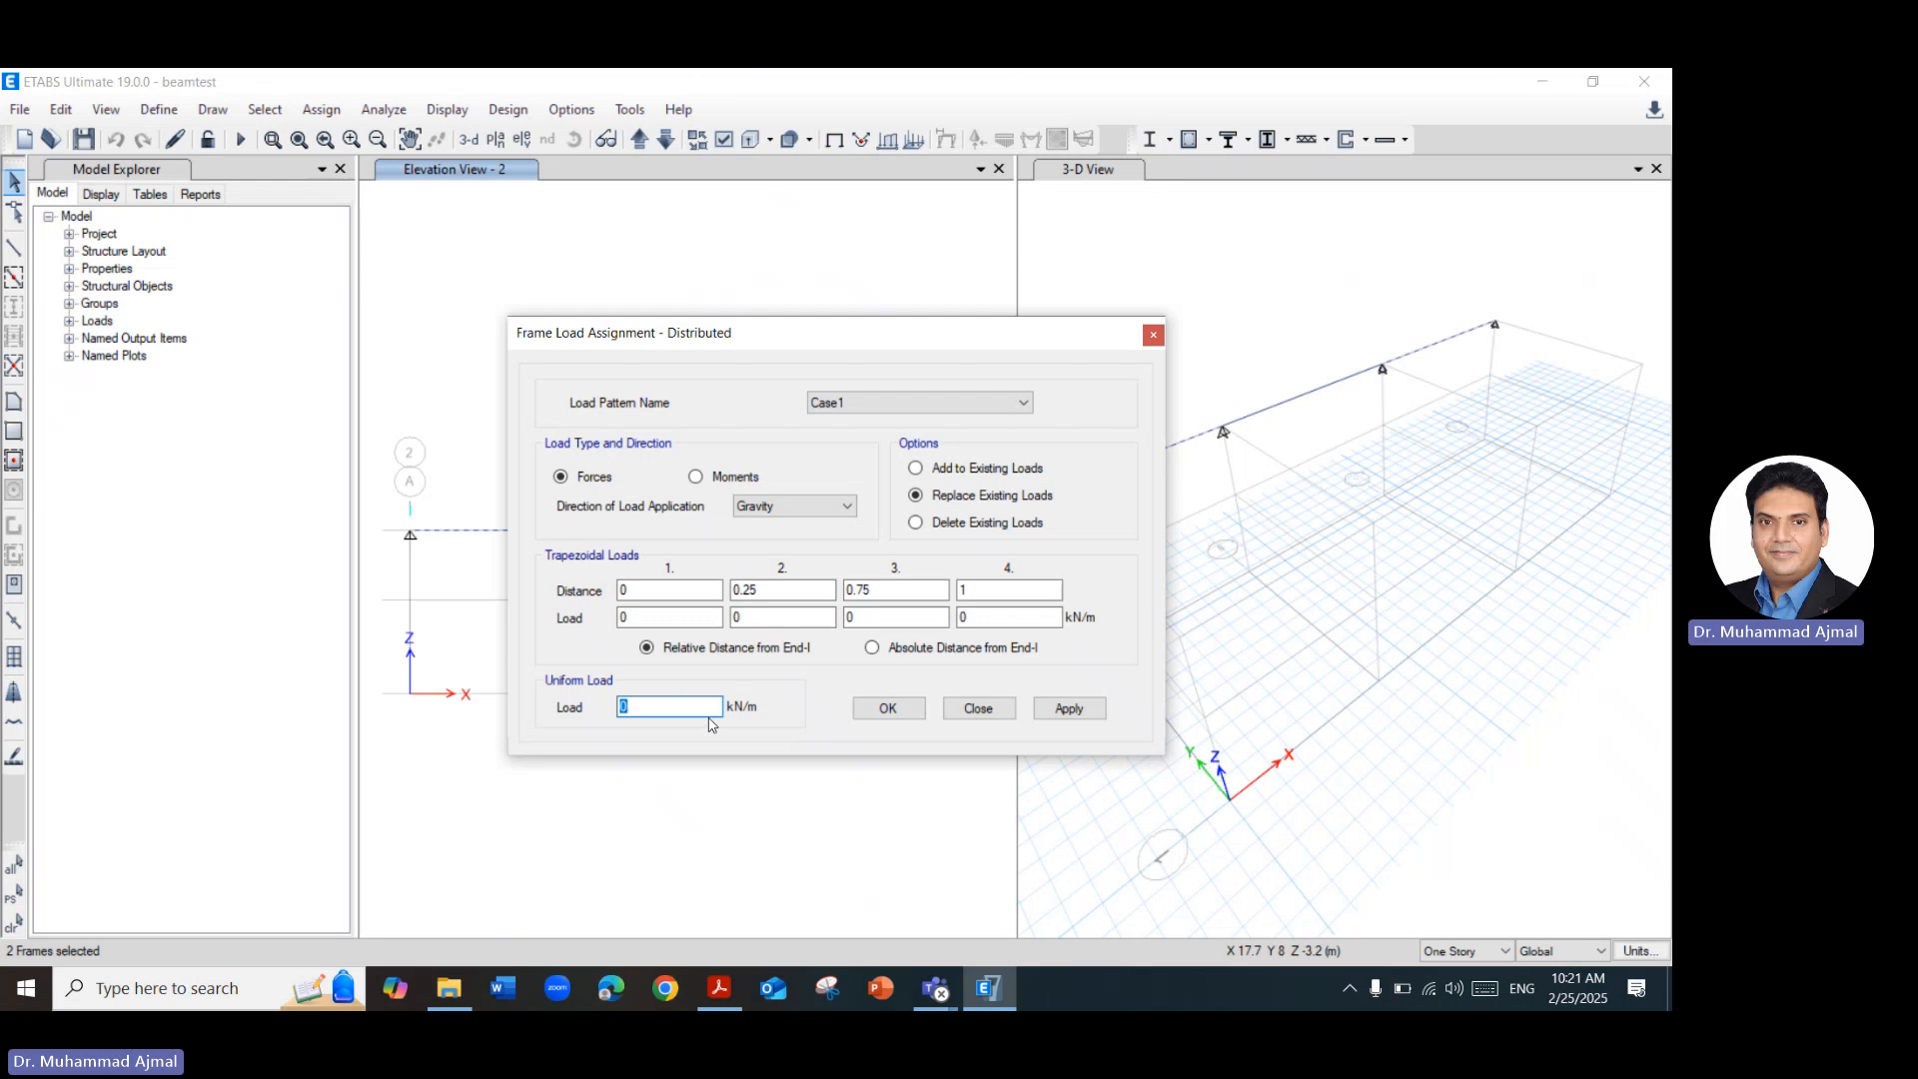
{"action": "type", "text": "11.6"}
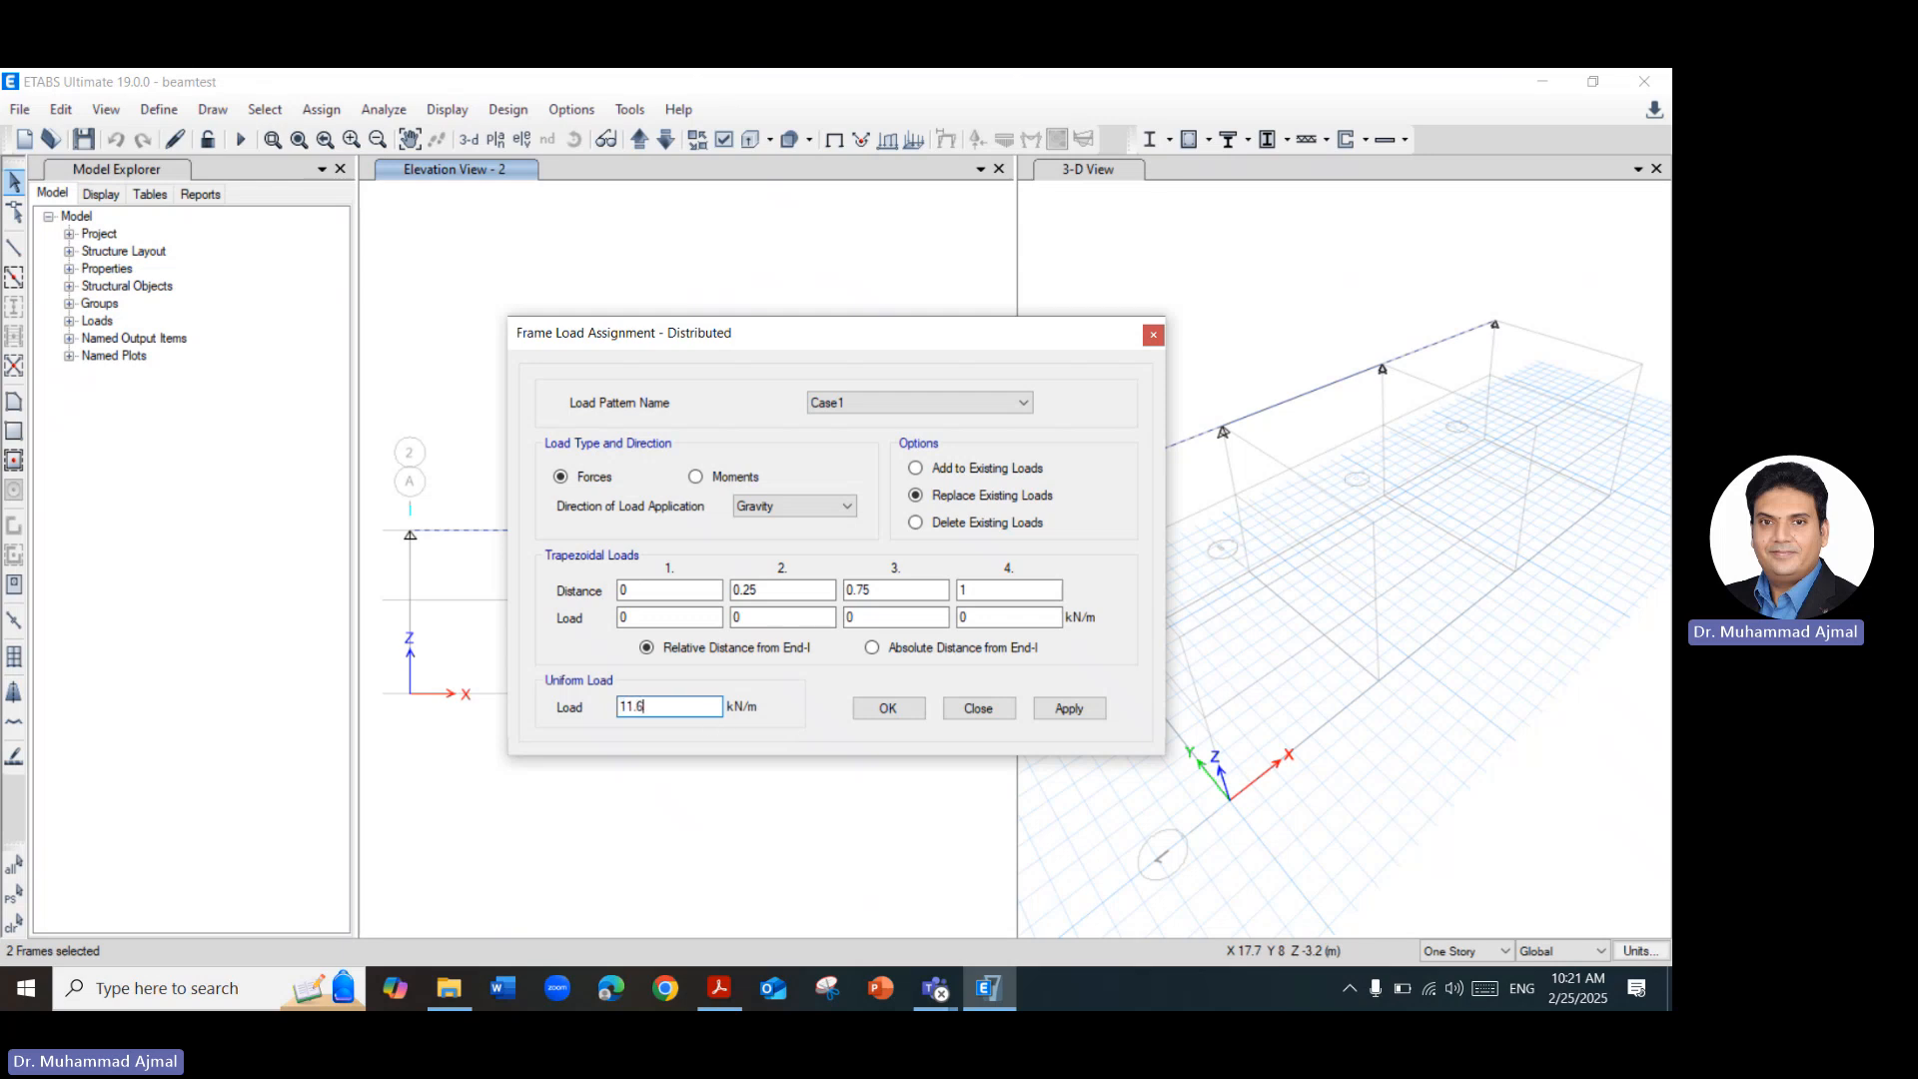
{"action": "left_click", "coordinate": [1067, 708]}
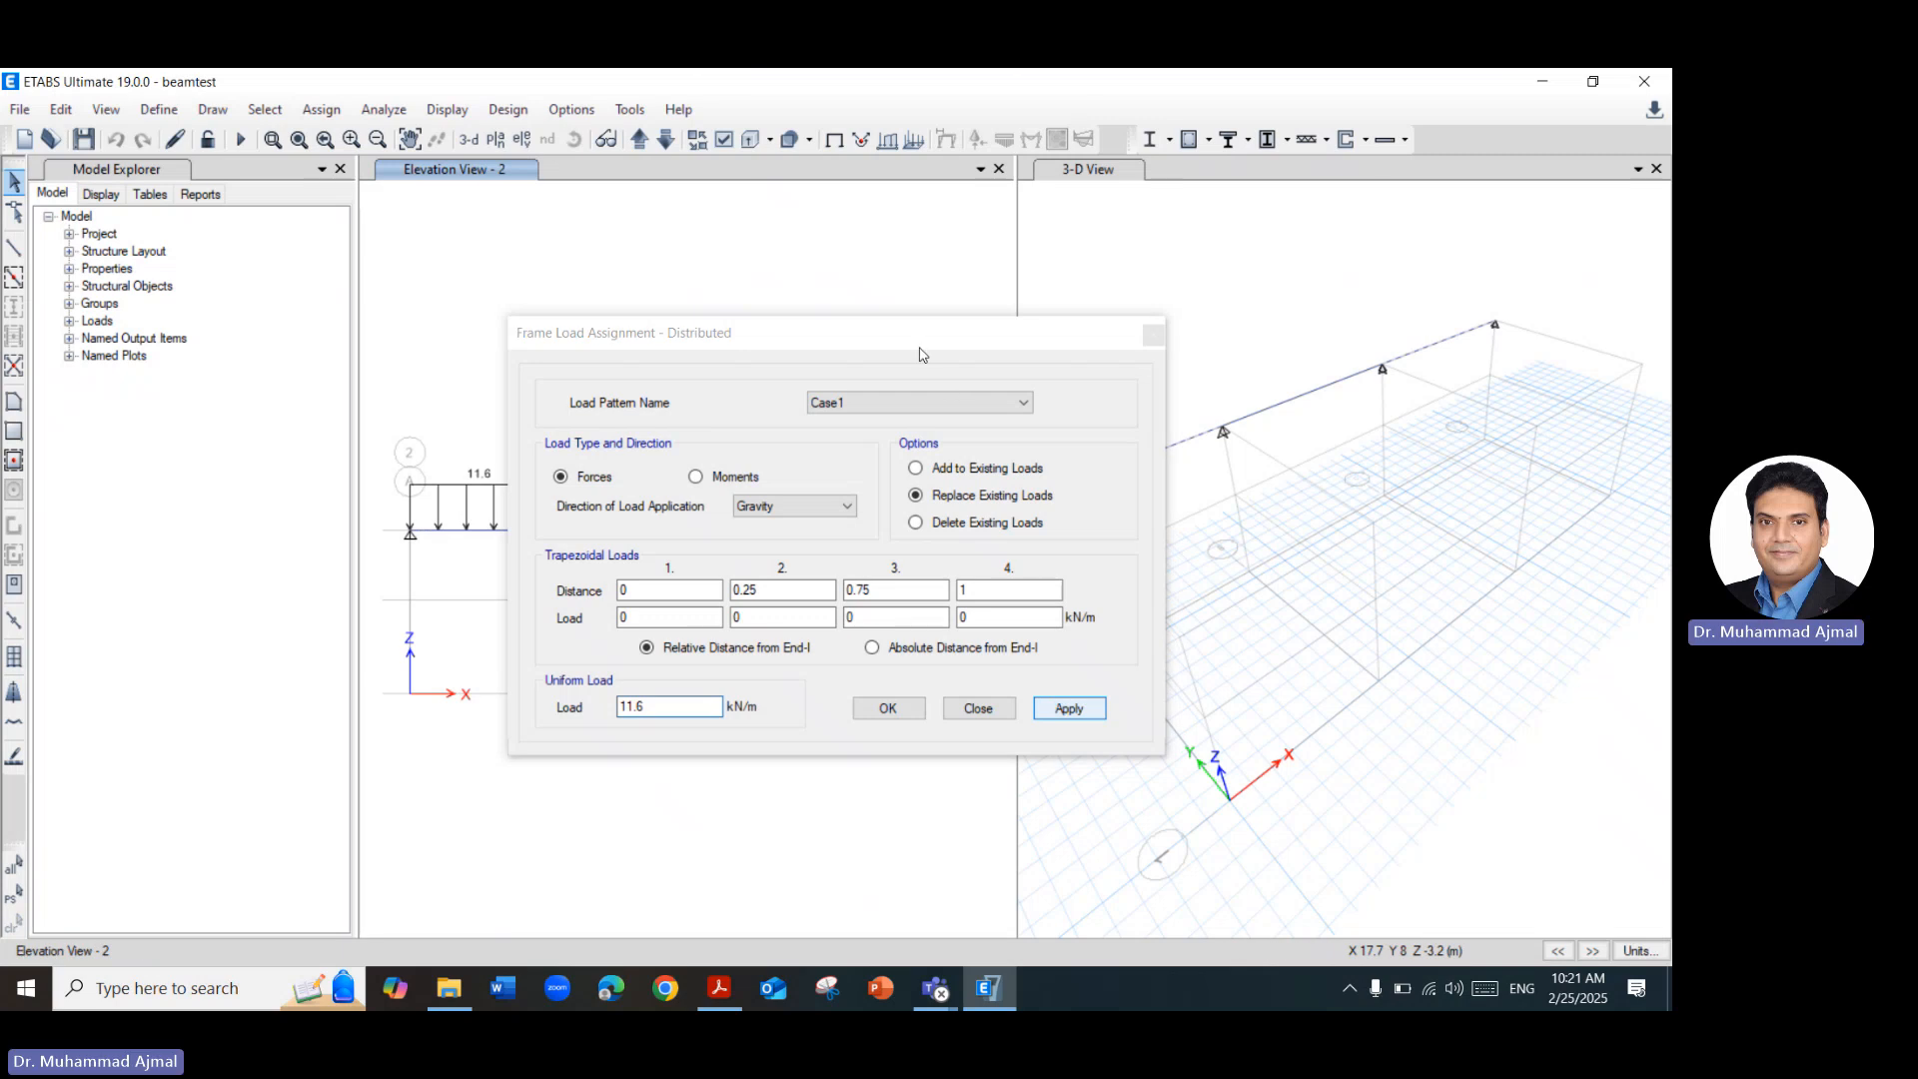
{"action": "left_click_drag", "start_coordinate": [800, 333], "coordinate": [1551, 342]}
{"action": "left_click_drag", "start_coordinate": [1671, 357], "coordinate": [1402, 359]}
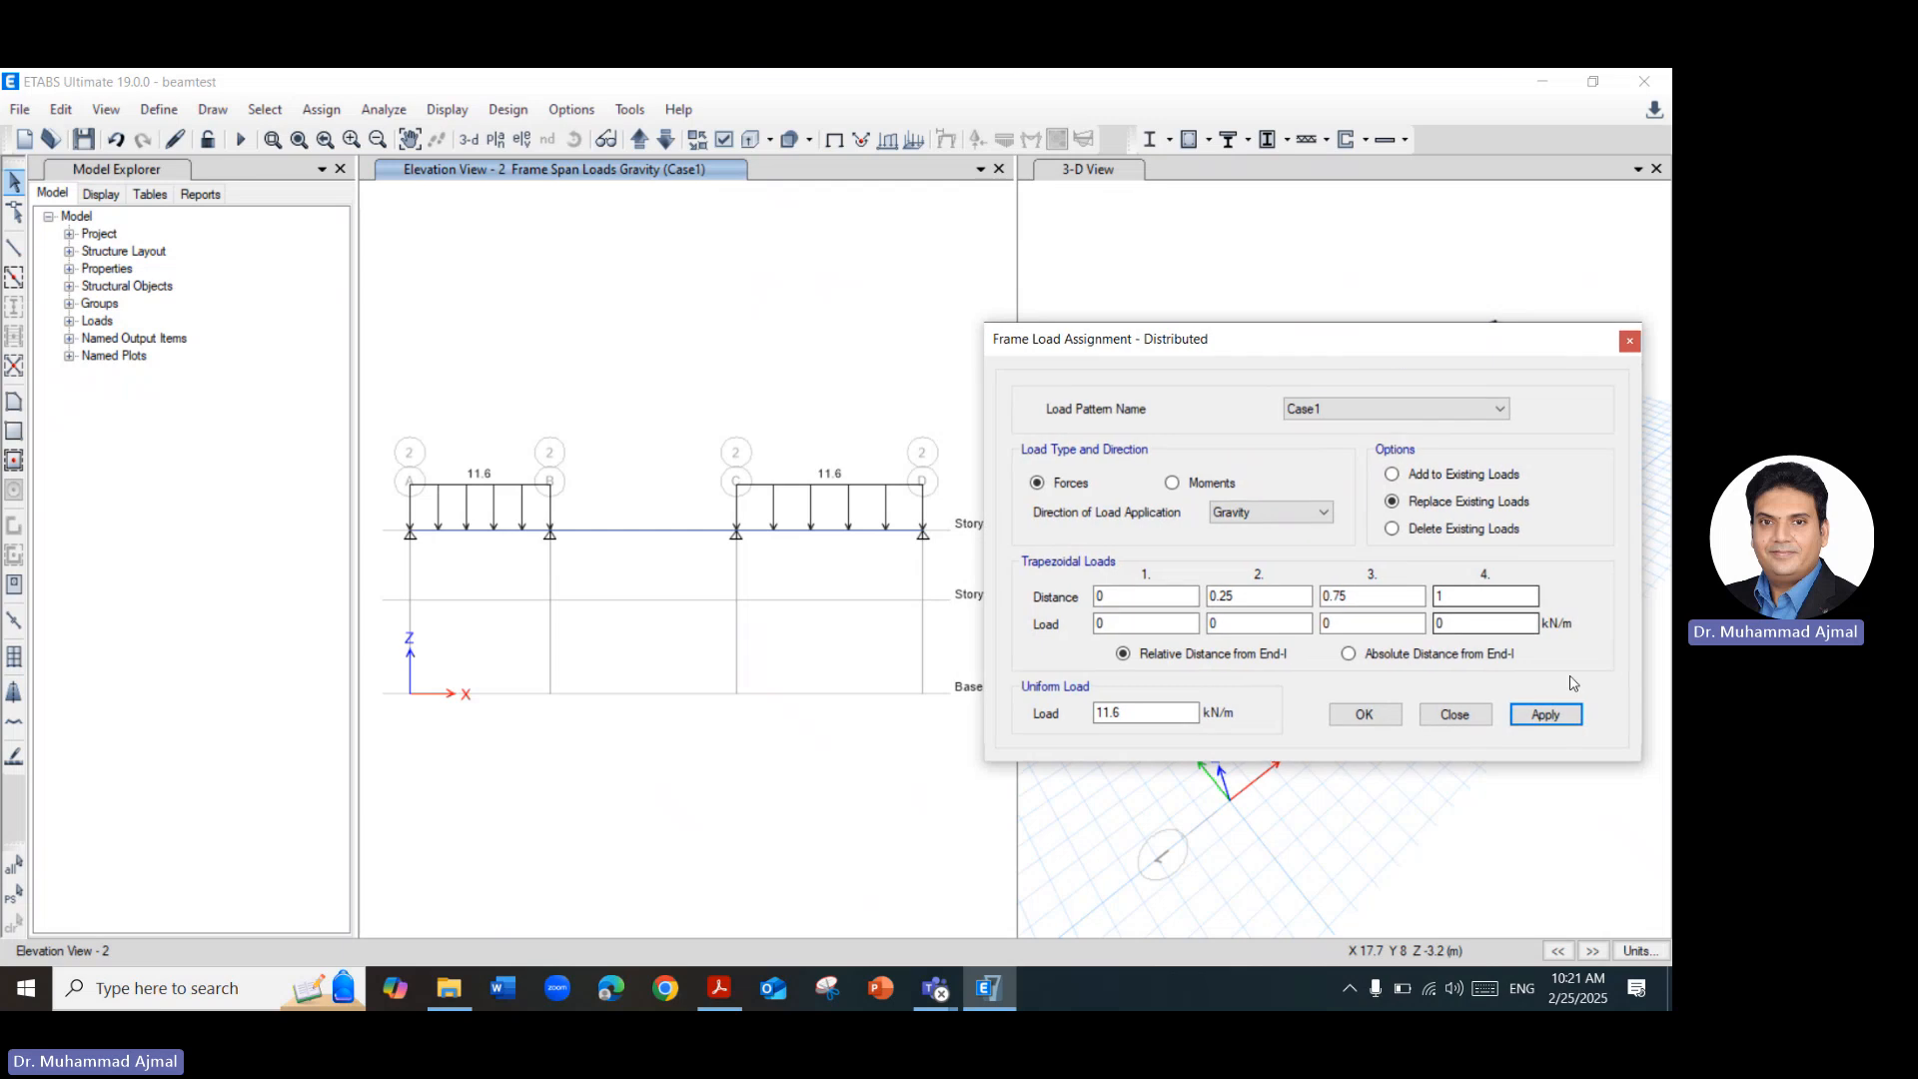
{"action": "left_click", "coordinate": [1385, 720]}
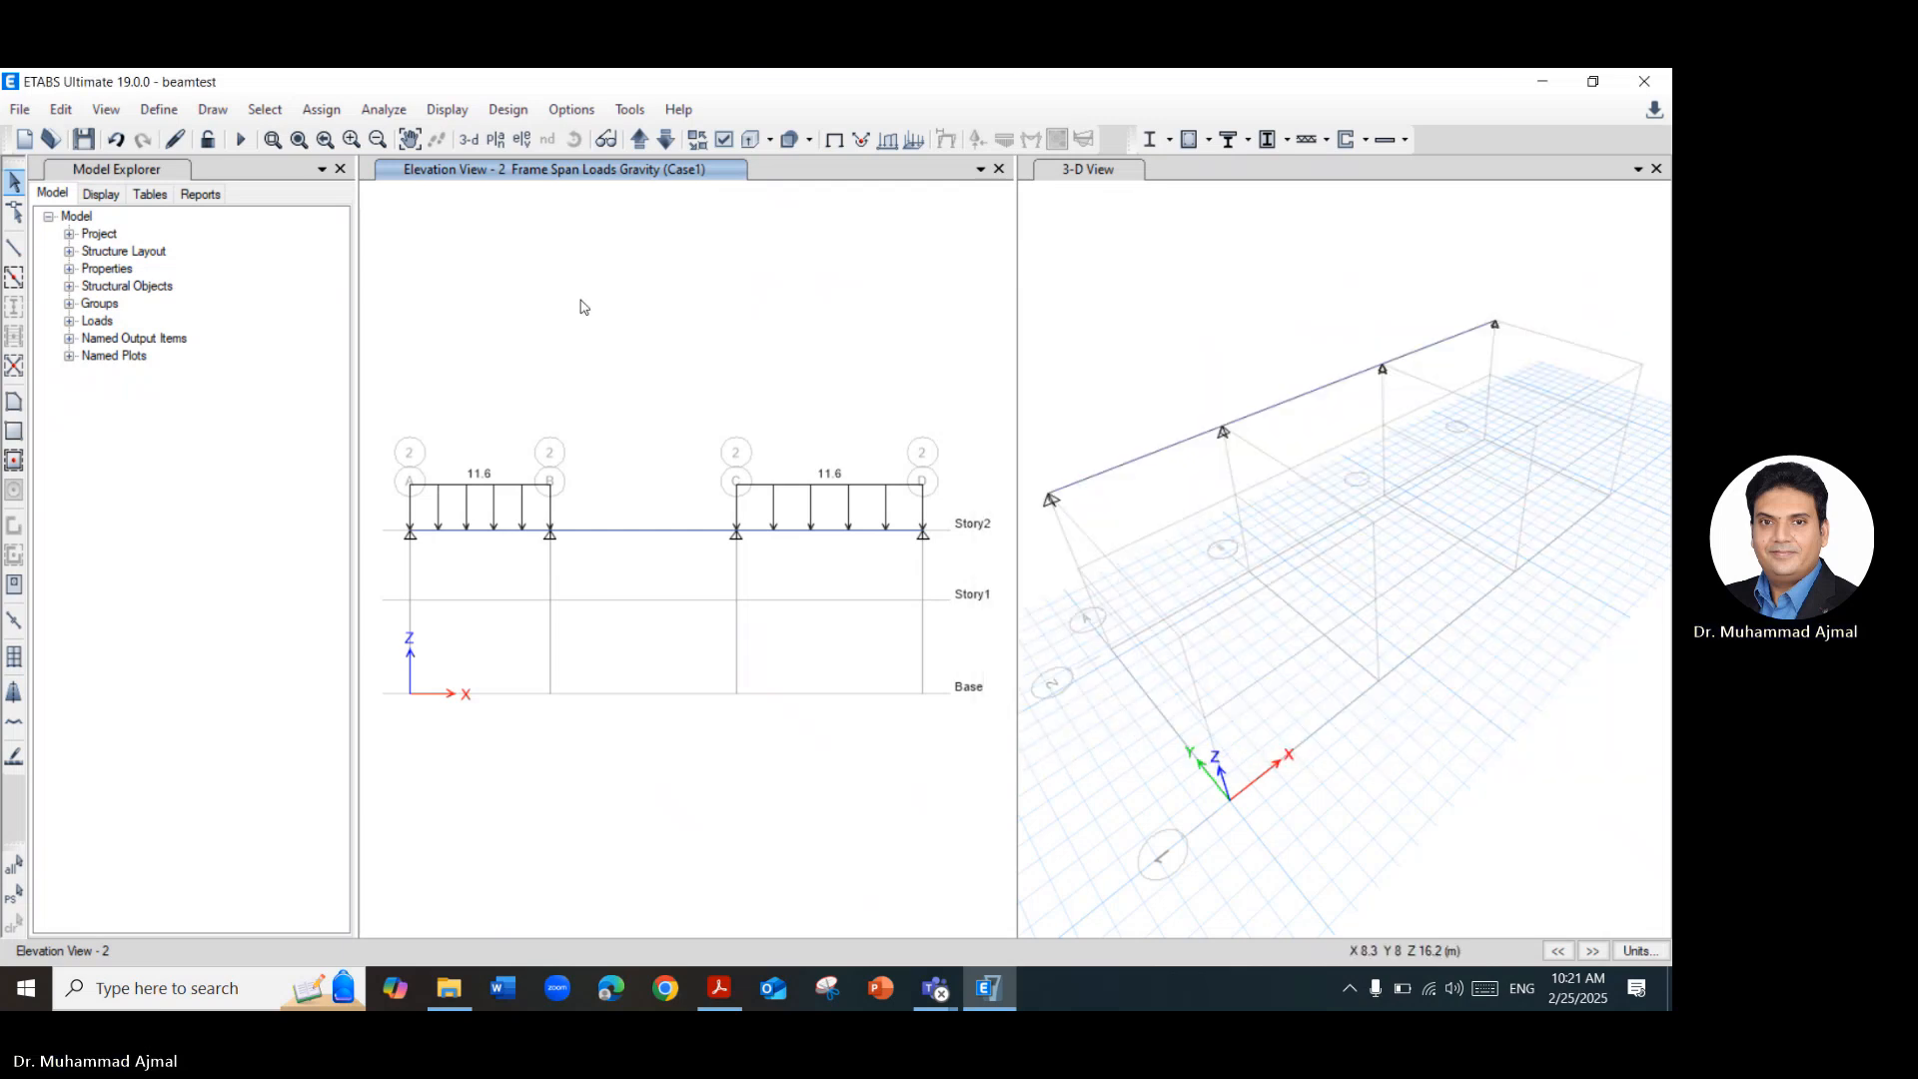
Open the Case1 load case definition and set its applied load pattern to Case1.
{"action": "left_click", "coordinate": [156, 112]}
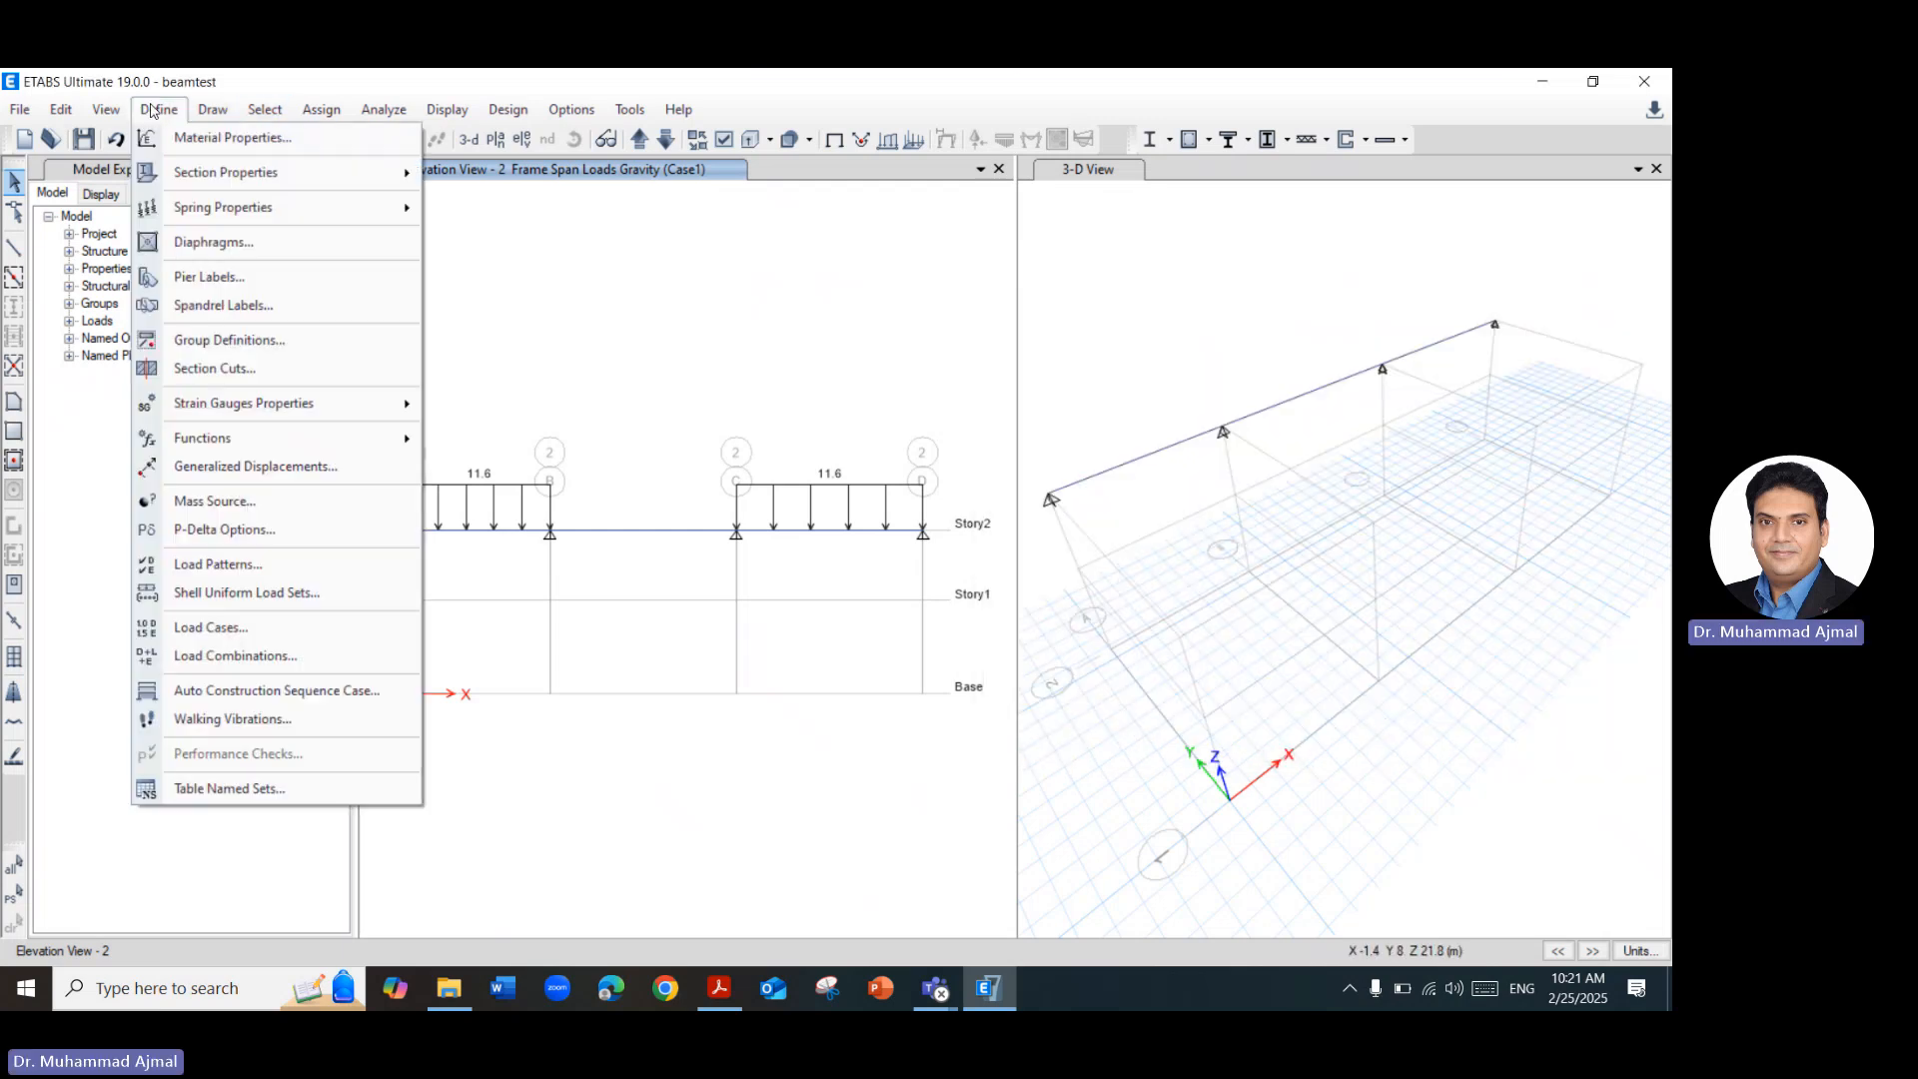
{"action": "left_click", "coordinate": [276, 627]}
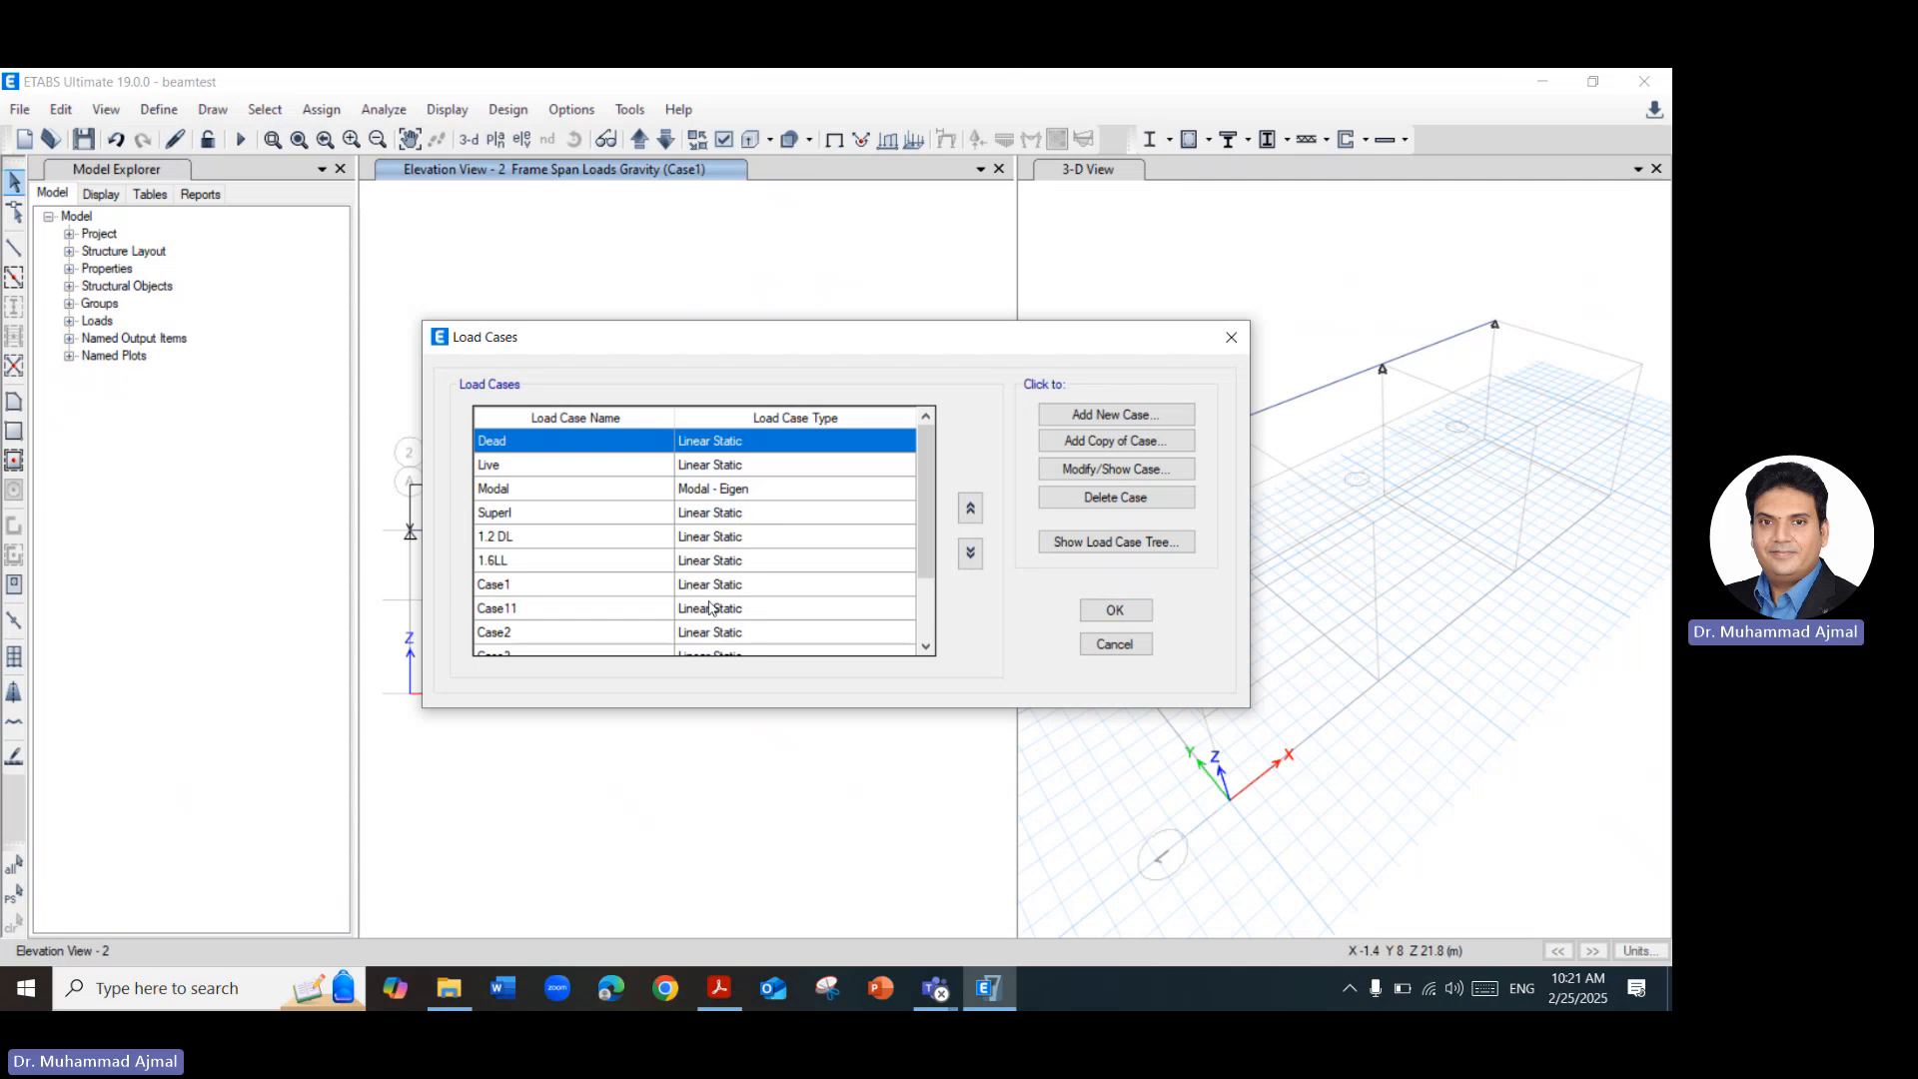
{"action": "scroll", "coordinate": [710, 608], "scroll_direction": "down", "scroll_amount": 2}
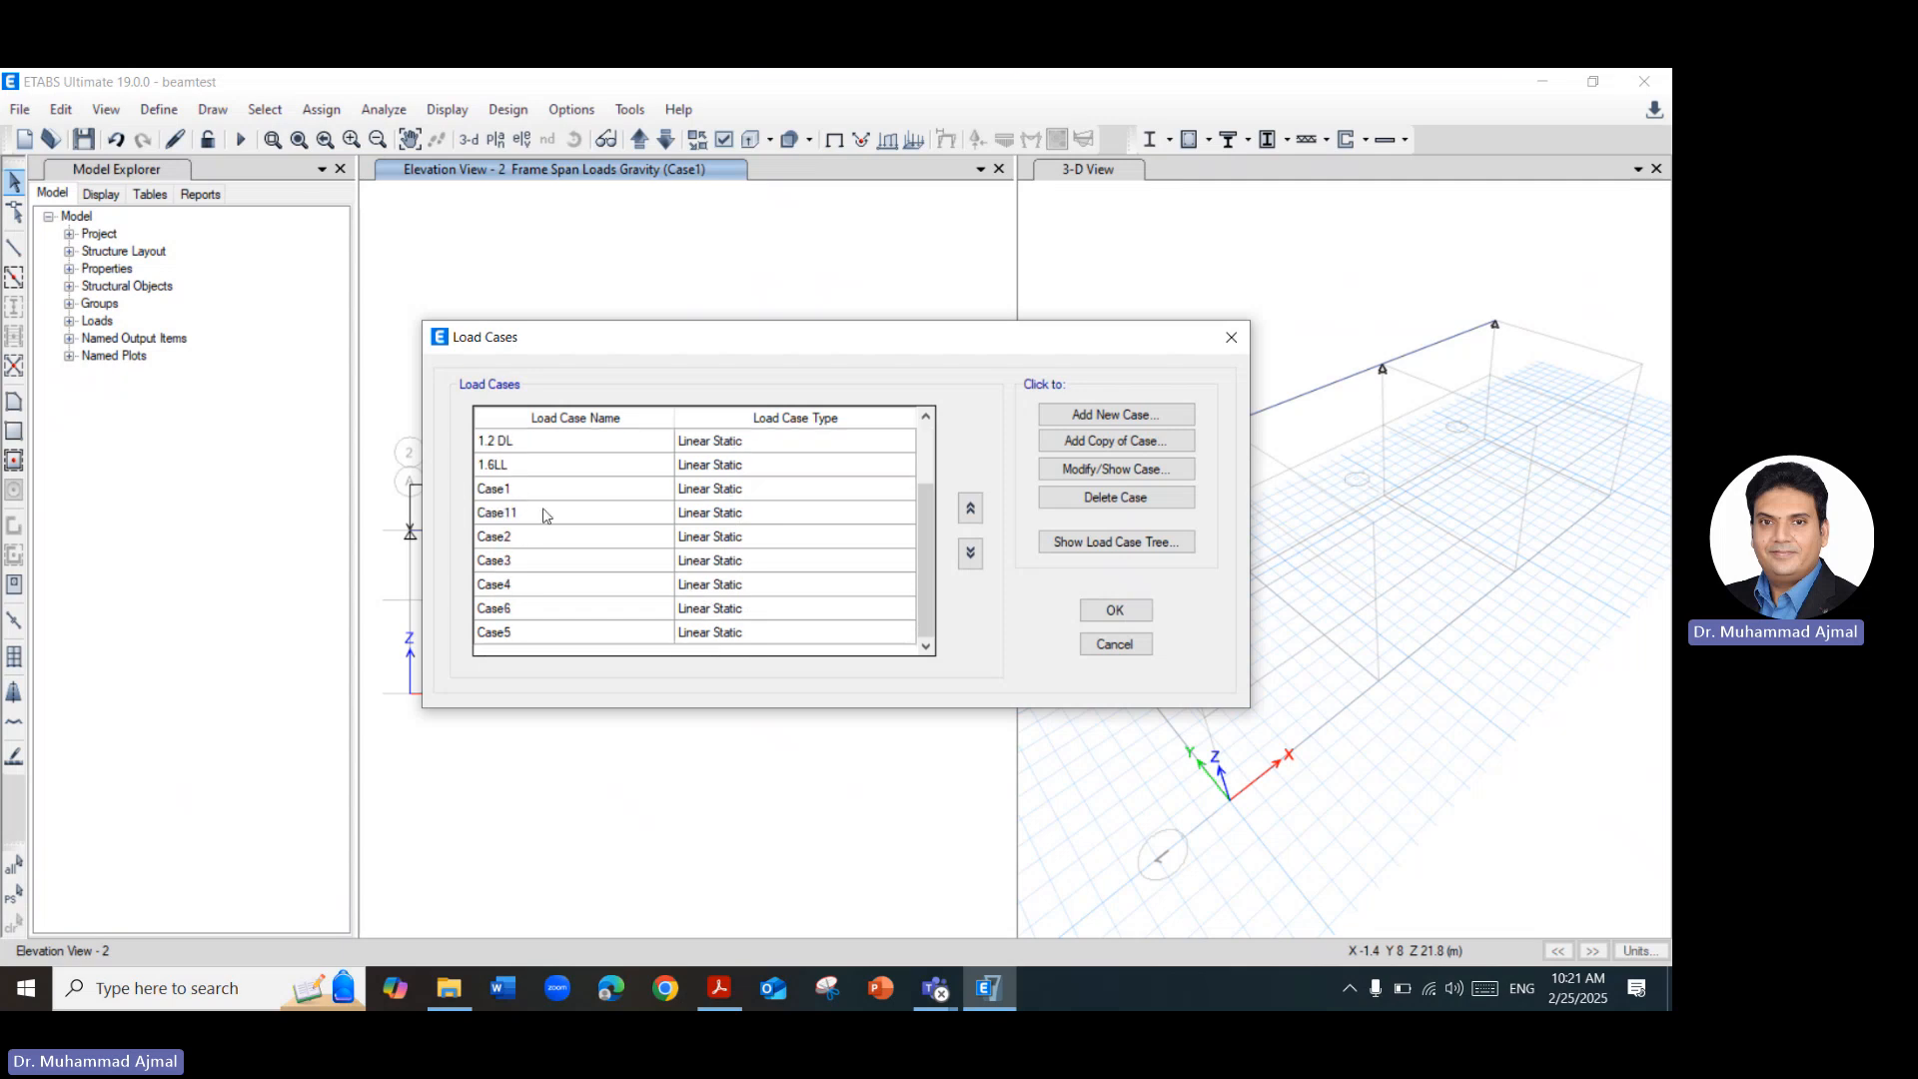
{"action": "left_click", "coordinate": [538, 500]}
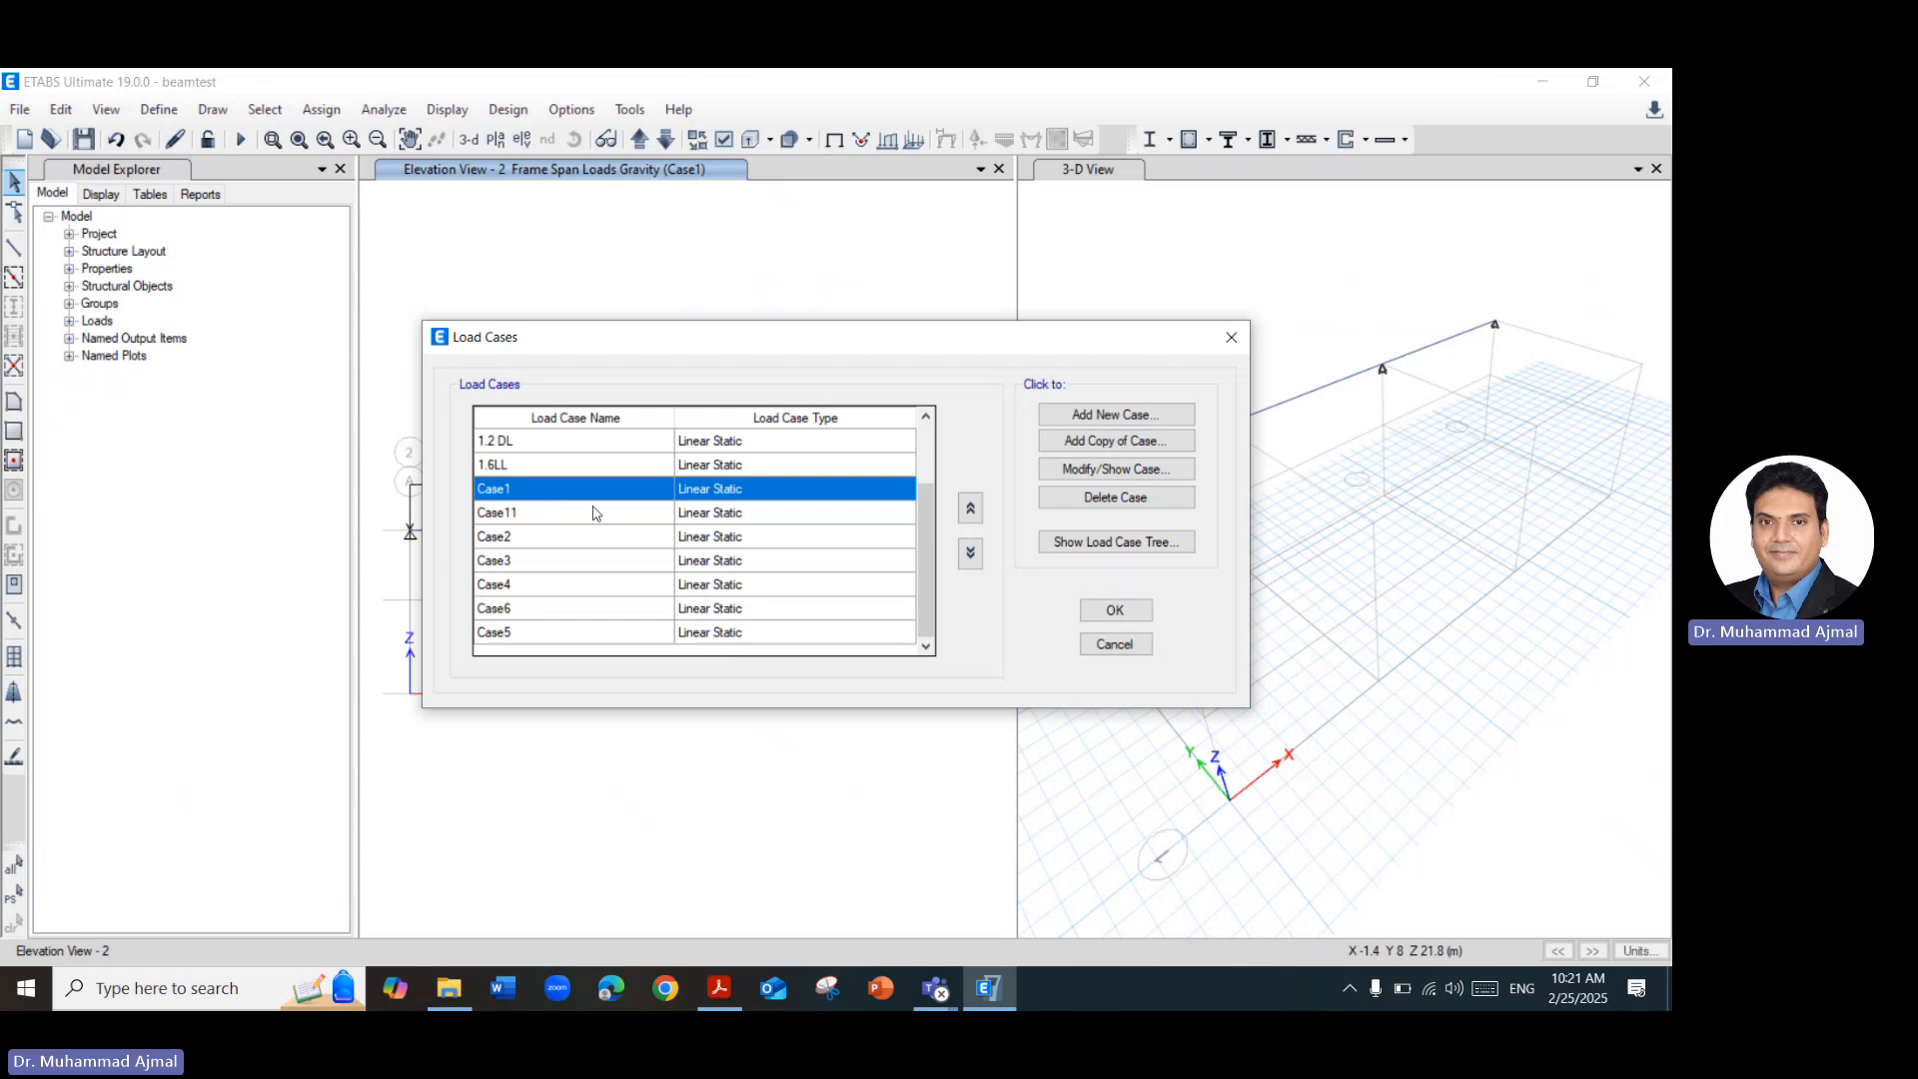
{"action": "left_click", "coordinate": [1087, 470]}
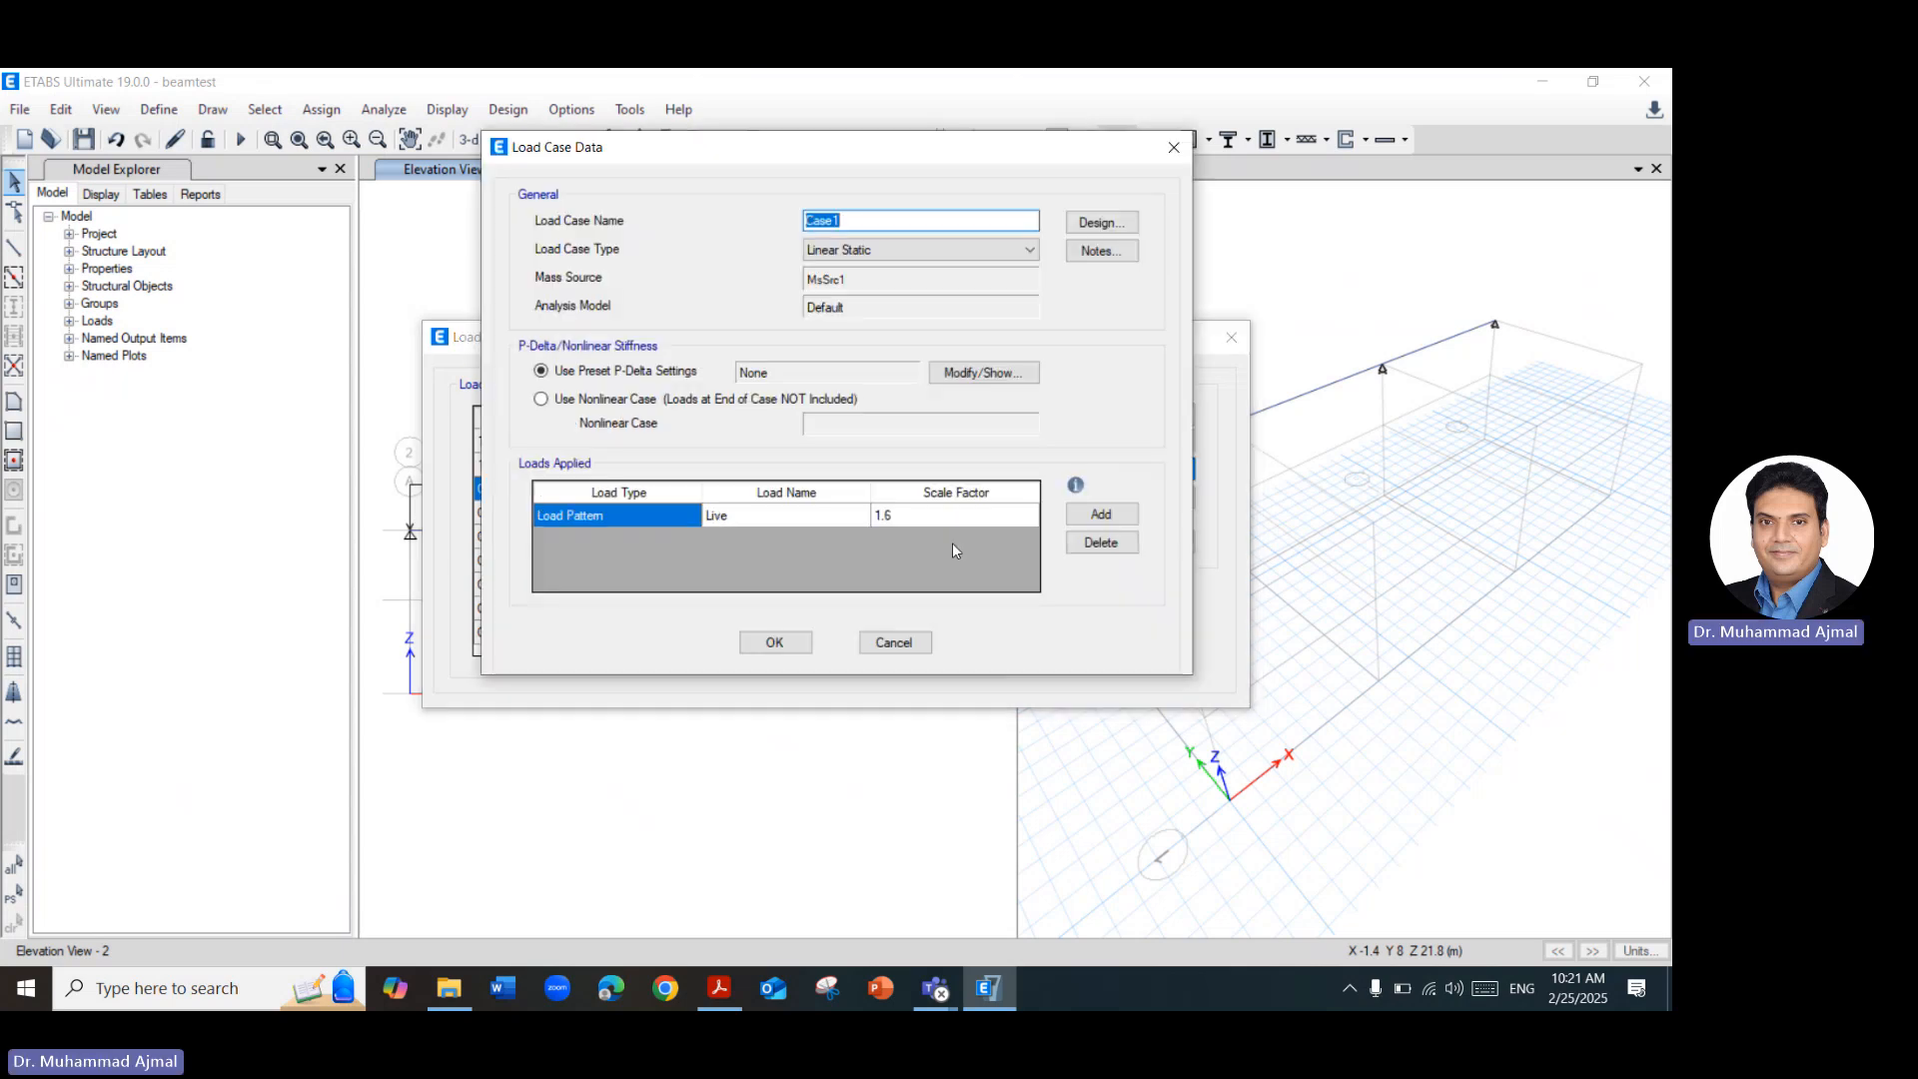
{"action": "left_click", "coordinate": [842, 514]}
{"action": "left_click", "coordinate": [847, 522]}
{"action": "left_click", "coordinate": [855, 524]}
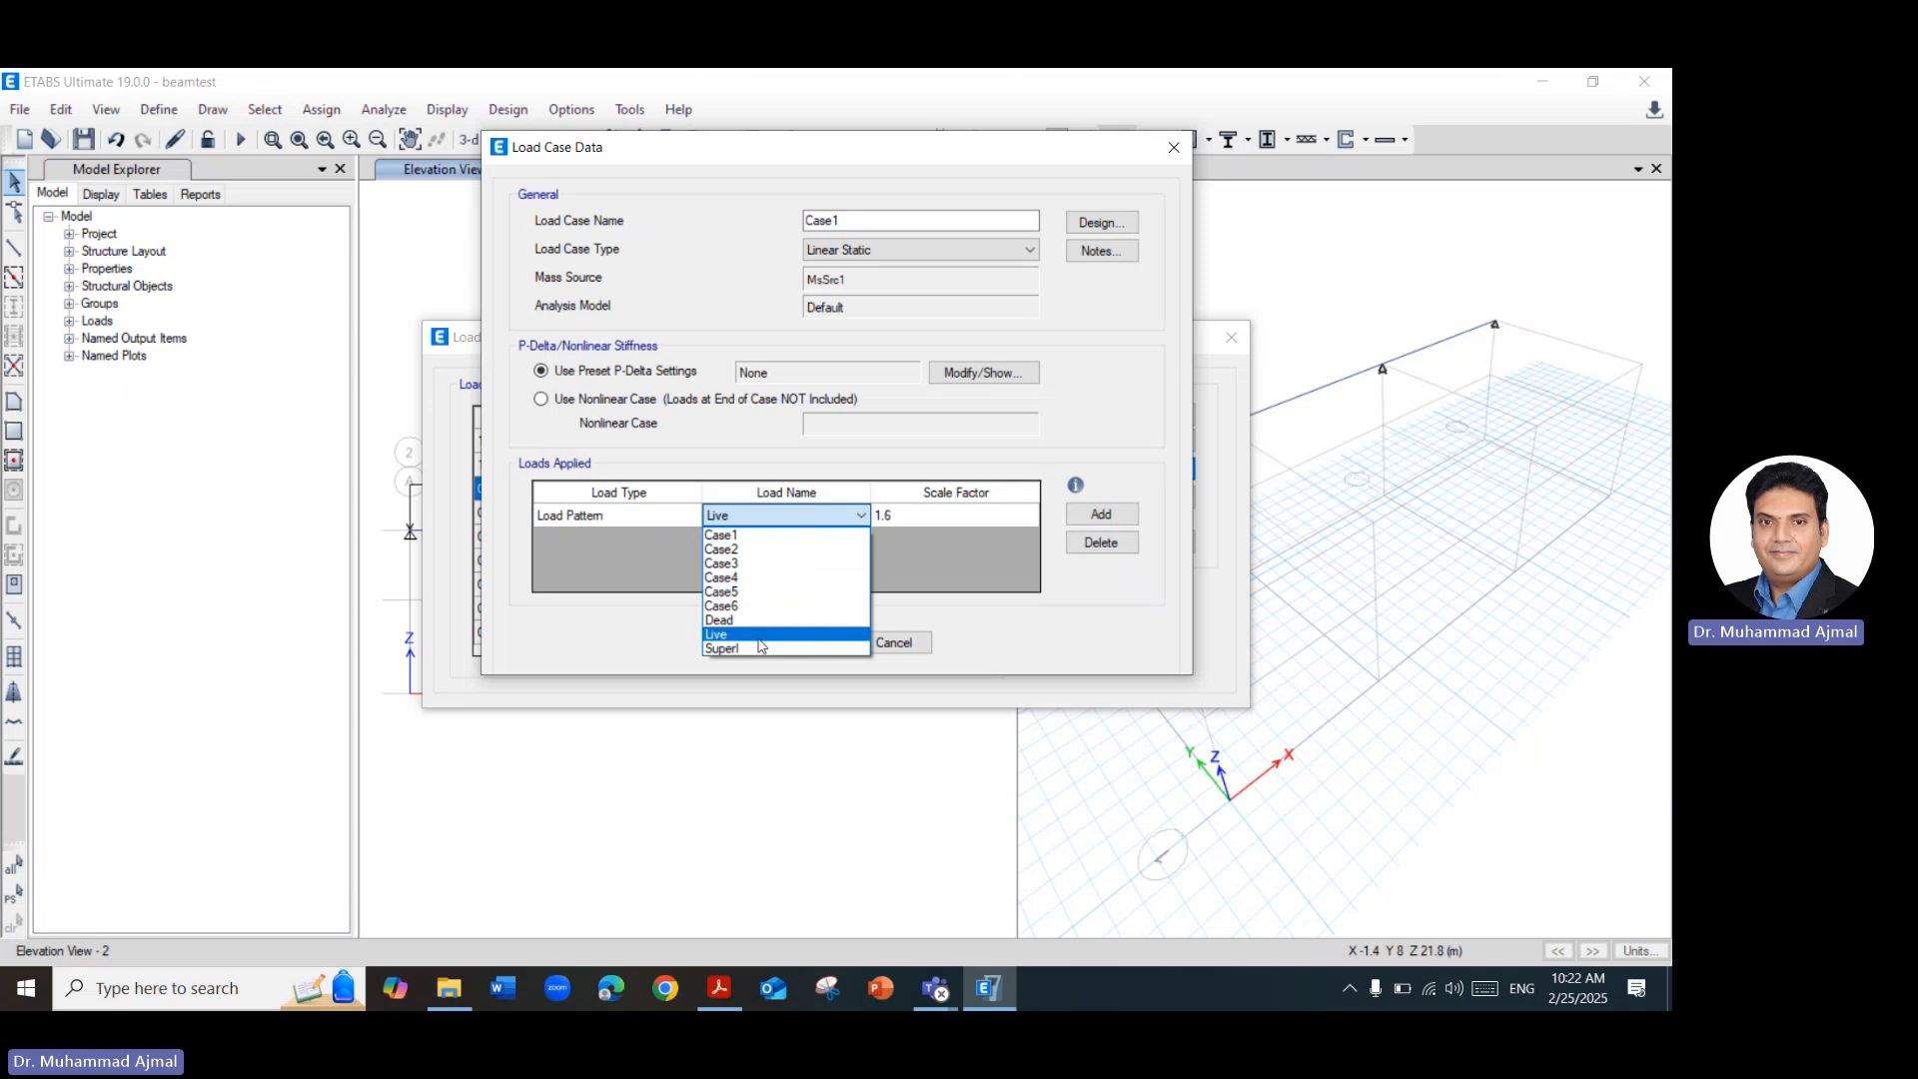
{"action": "left_click", "coordinate": [739, 534]}
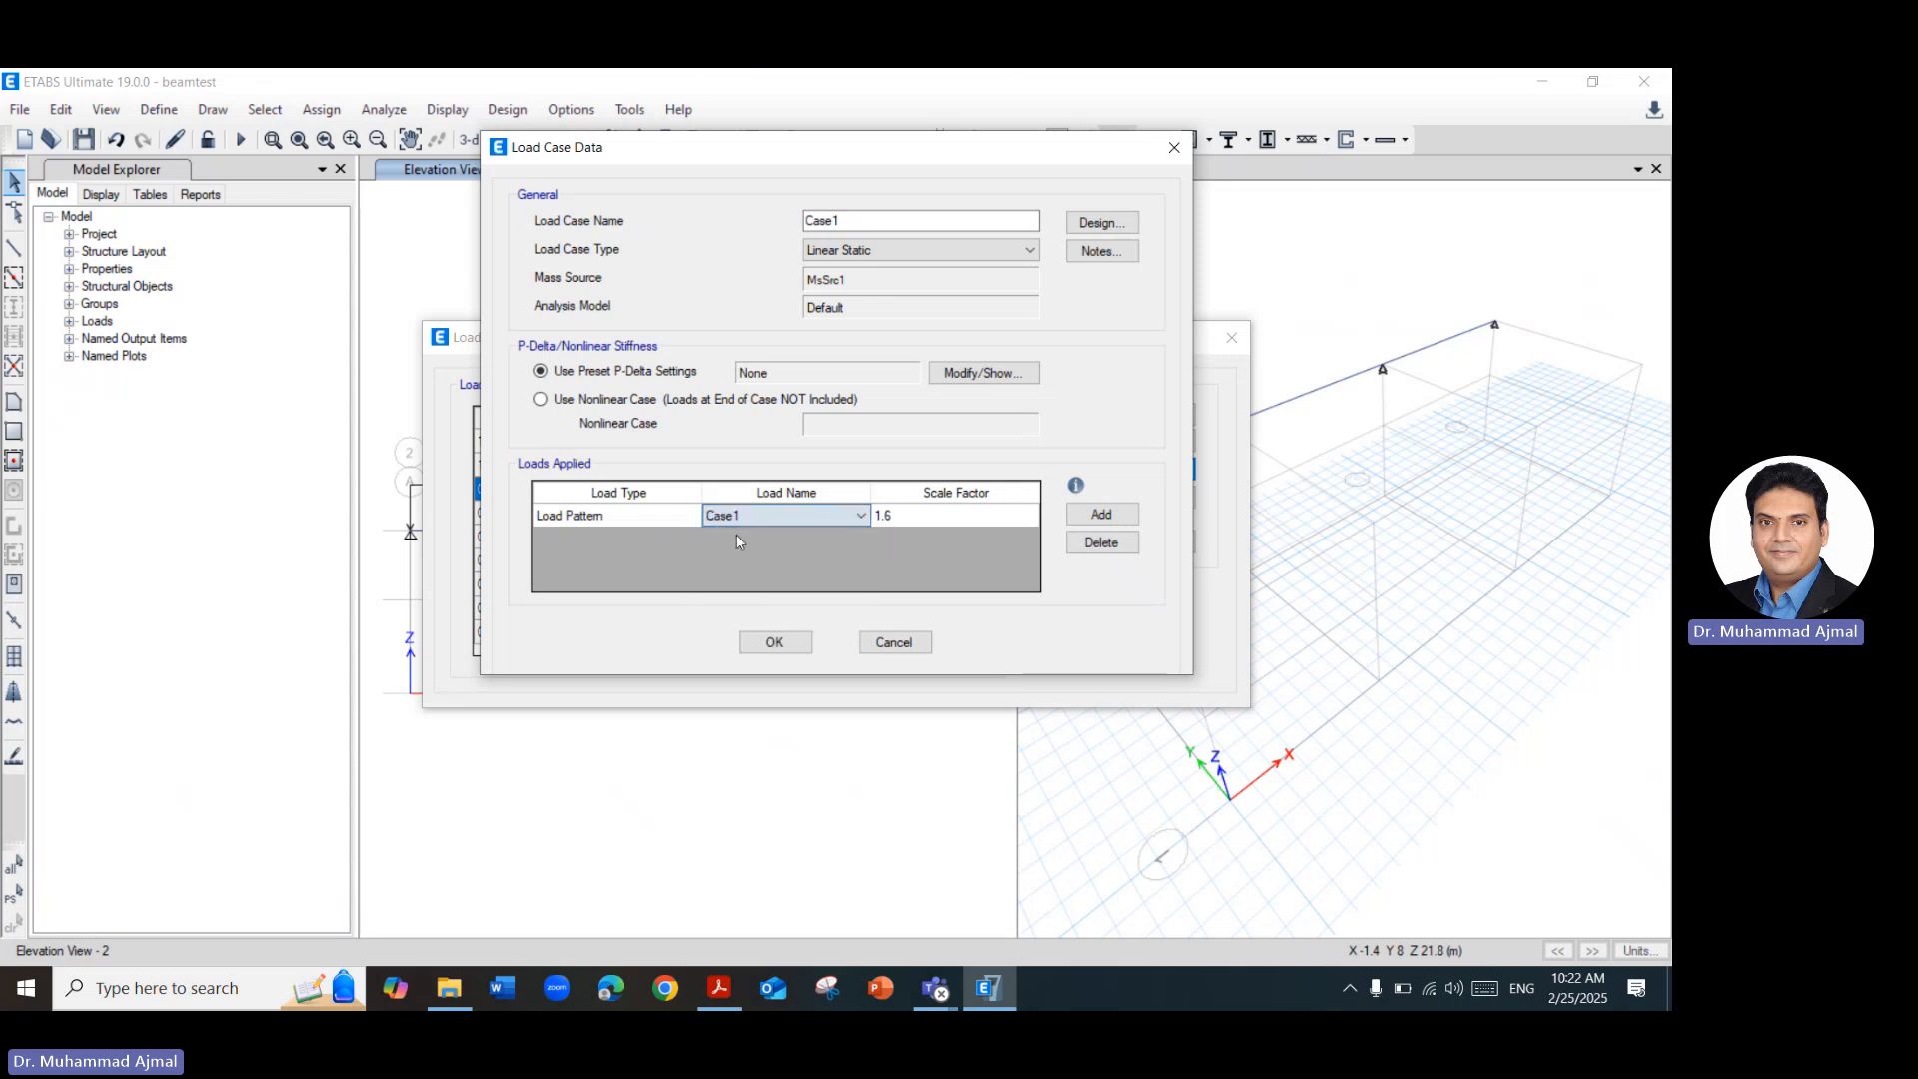
Rename this load case as LL1 and save its definition.
{"action": "left_click", "coordinate": [939, 219]}
{"action": "key", "text": "BackSpace"}
{"action": "key", "text": "BackSpace"}
{"action": "key", "text": "BackSpace"}
{"action": "key", "text": "BackSpace"}
{"action": "key", "text": "BackSpace"}
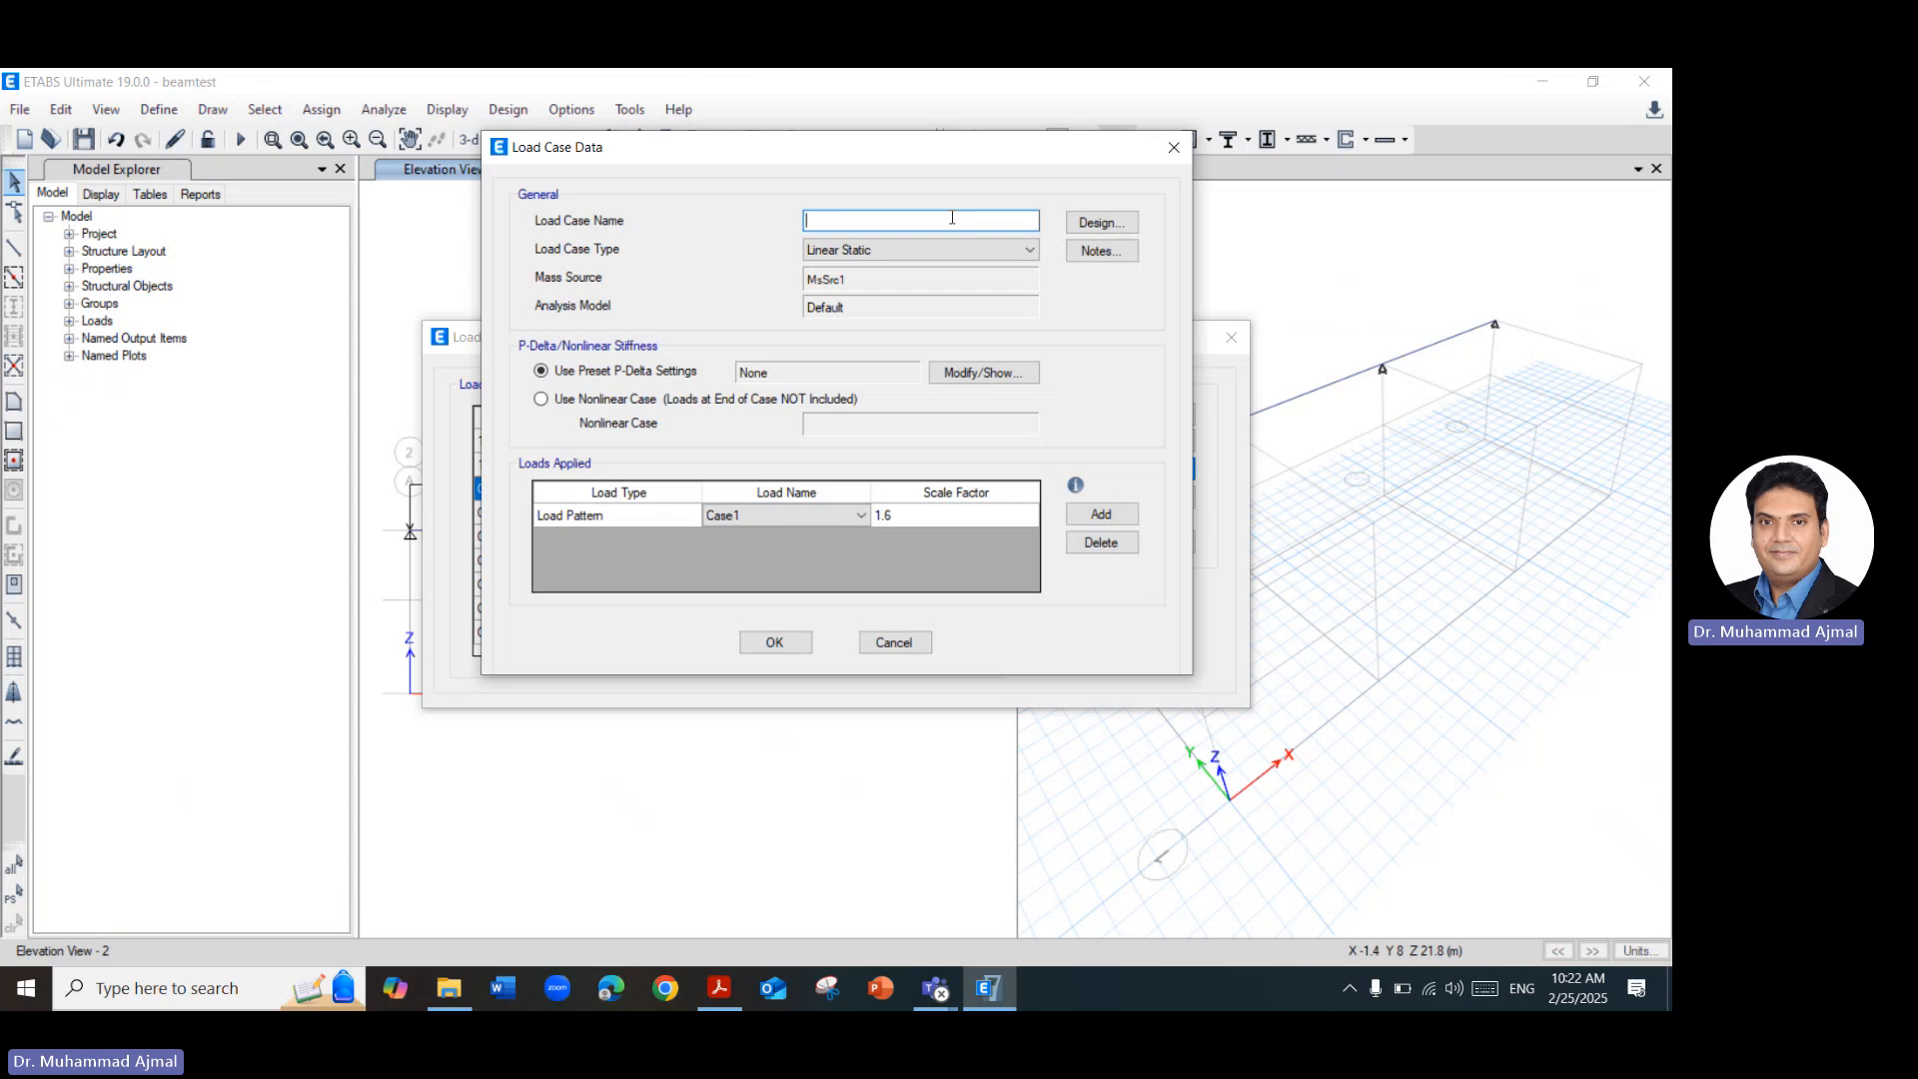
{"action": "type", "text": "LL1"}
{"action": "left_click", "coordinate": [776, 643]}
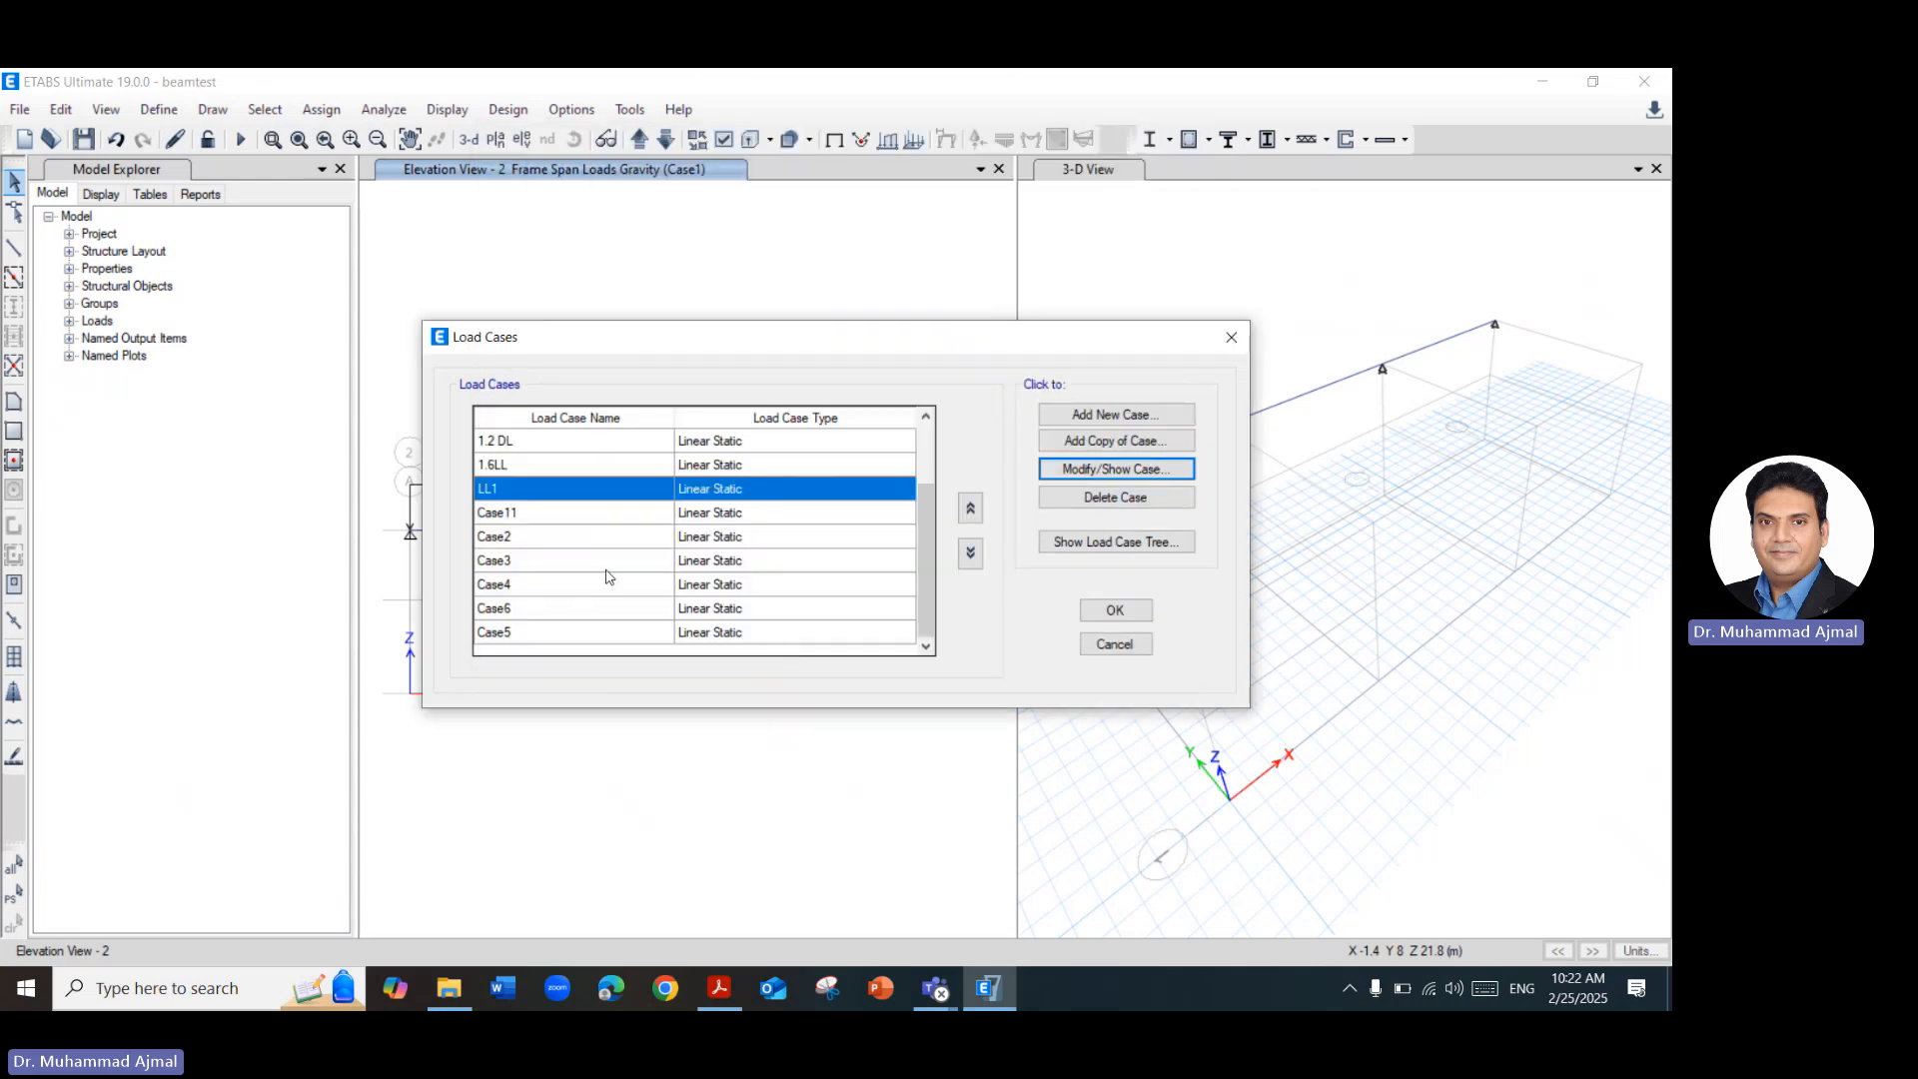
Rename the load case Case11 as Case1.
{"action": "left_click", "coordinate": [511, 515]}
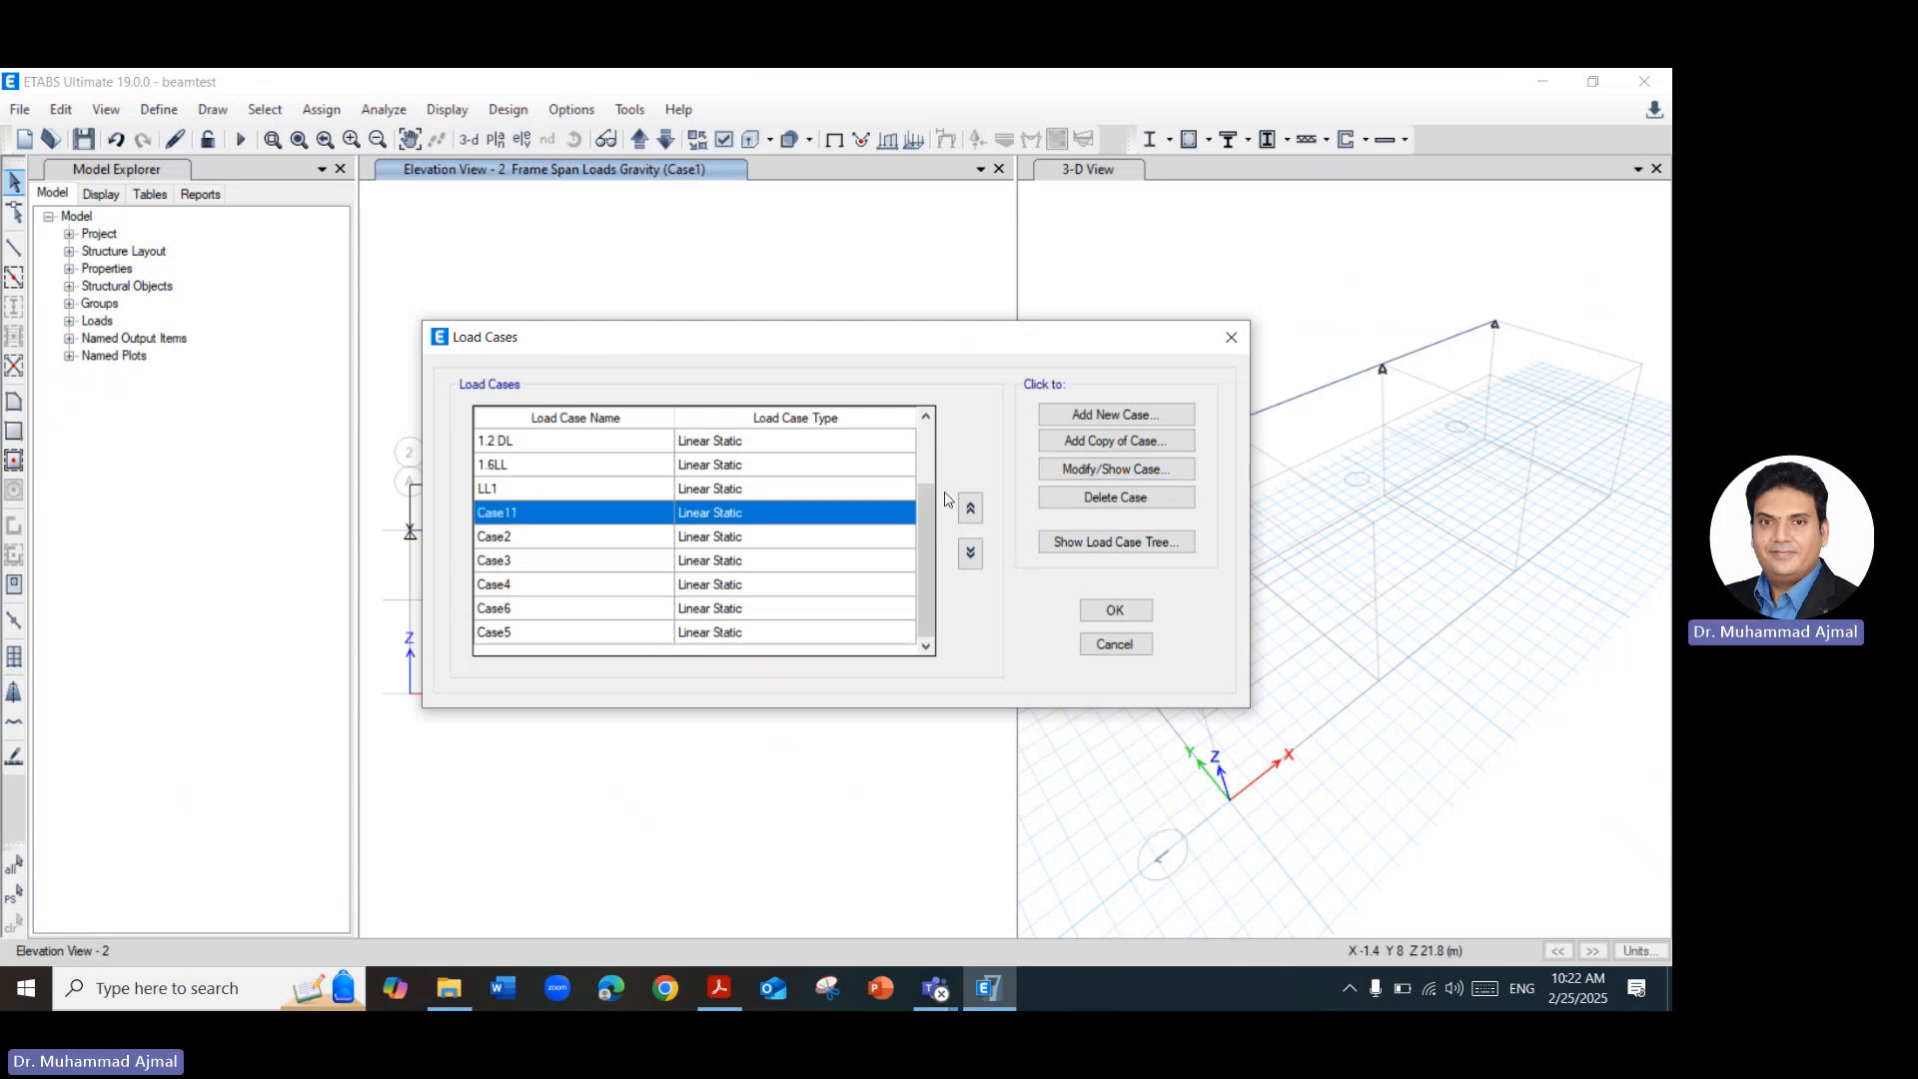
{"action": "left_click", "coordinate": [1073, 476]}
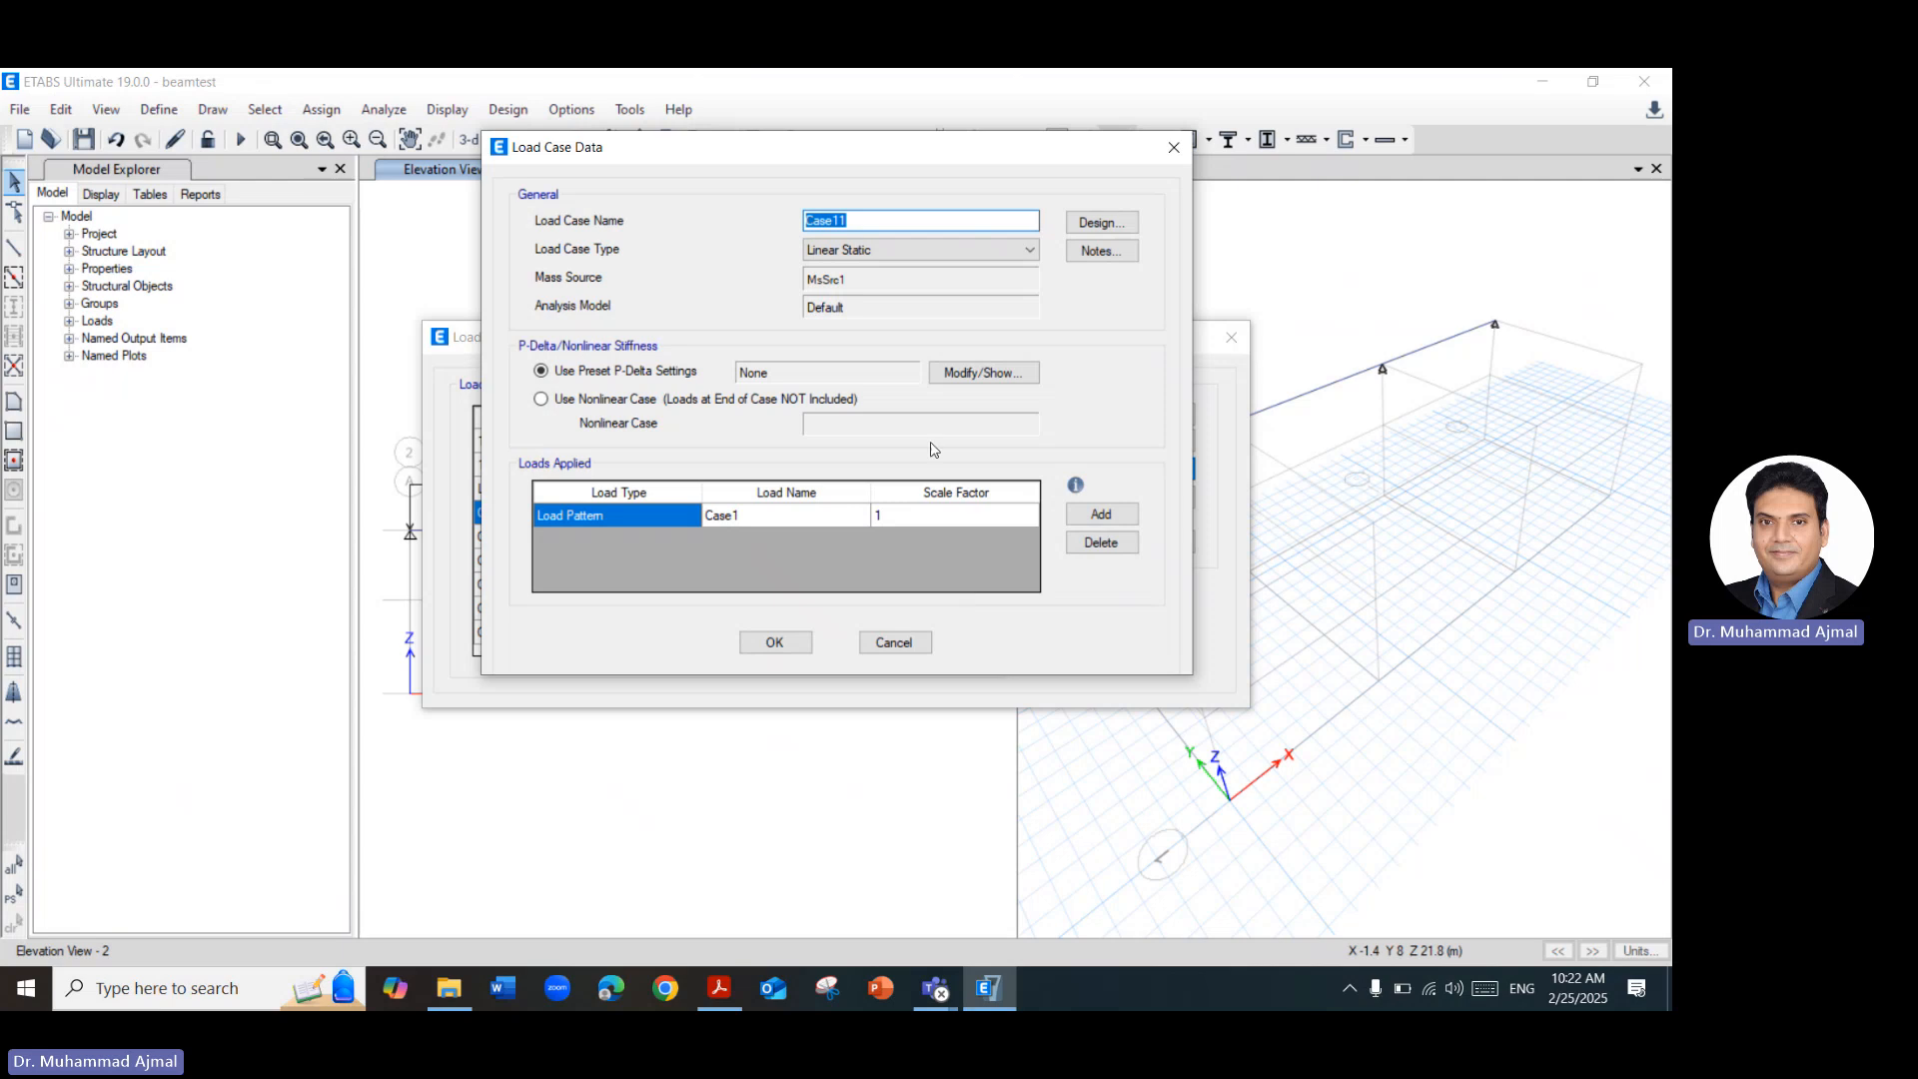
{"action": "left_click", "coordinate": [900, 217]}
{"action": "key", "text": "BackSpace"}
{"action": "left_click", "coordinate": [769, 643]}
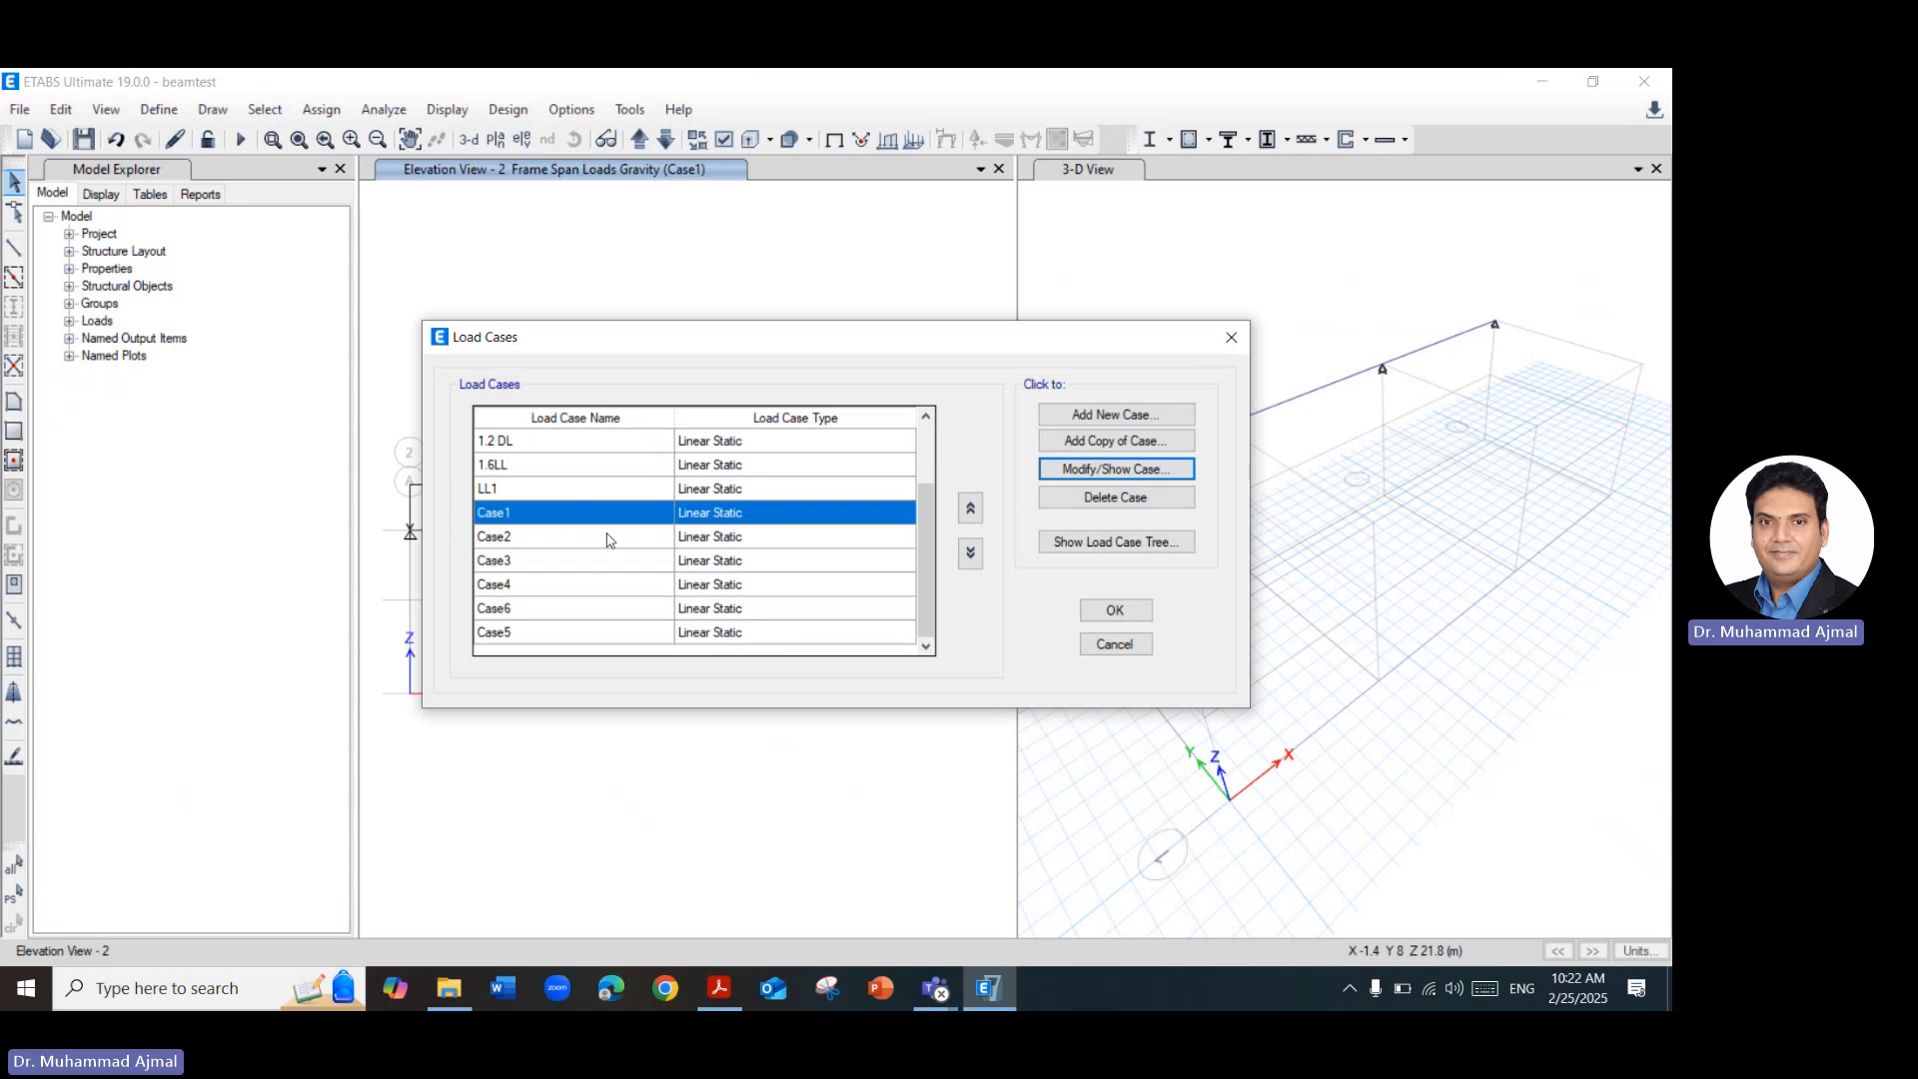
Start a new linear static load case and name it LL2.
{"action": "left_click", "coordinate": [521, 496]}
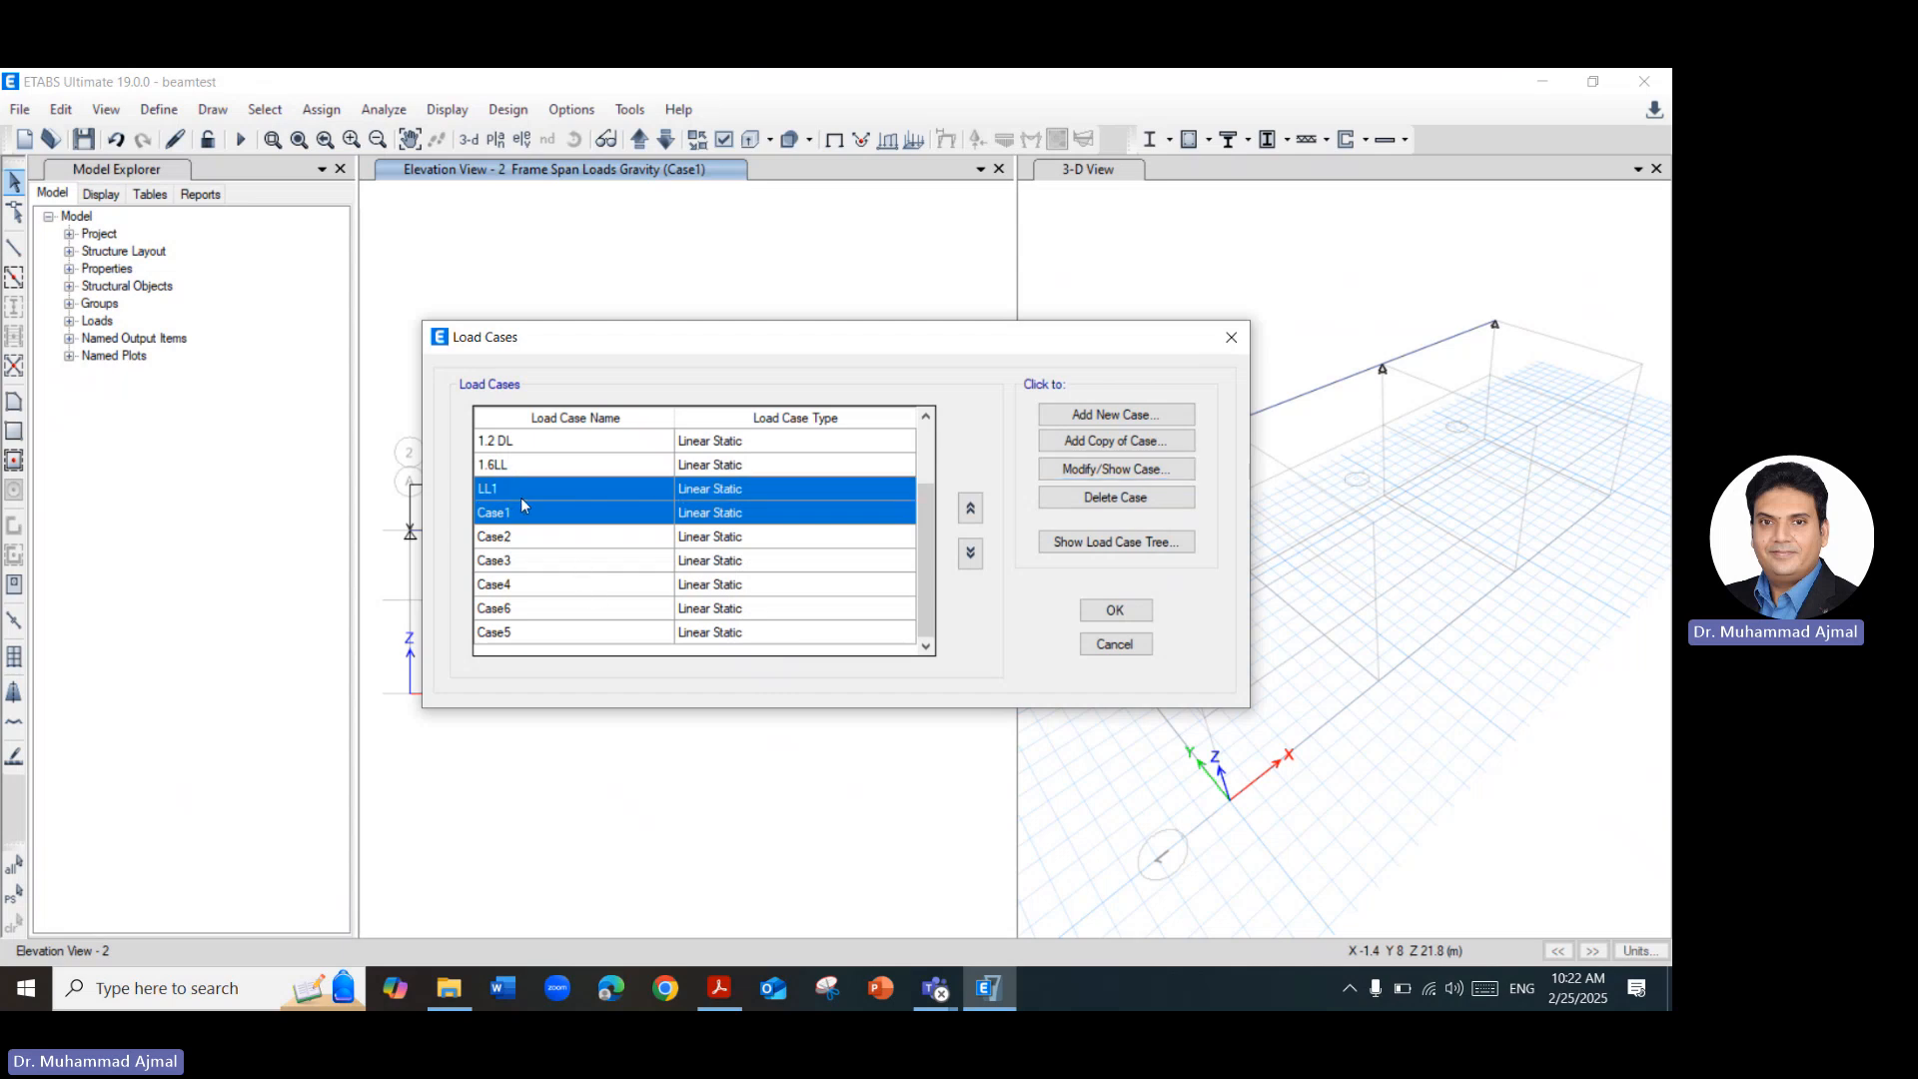
{"action": "left_click", "coordinate": [1148, 419]}
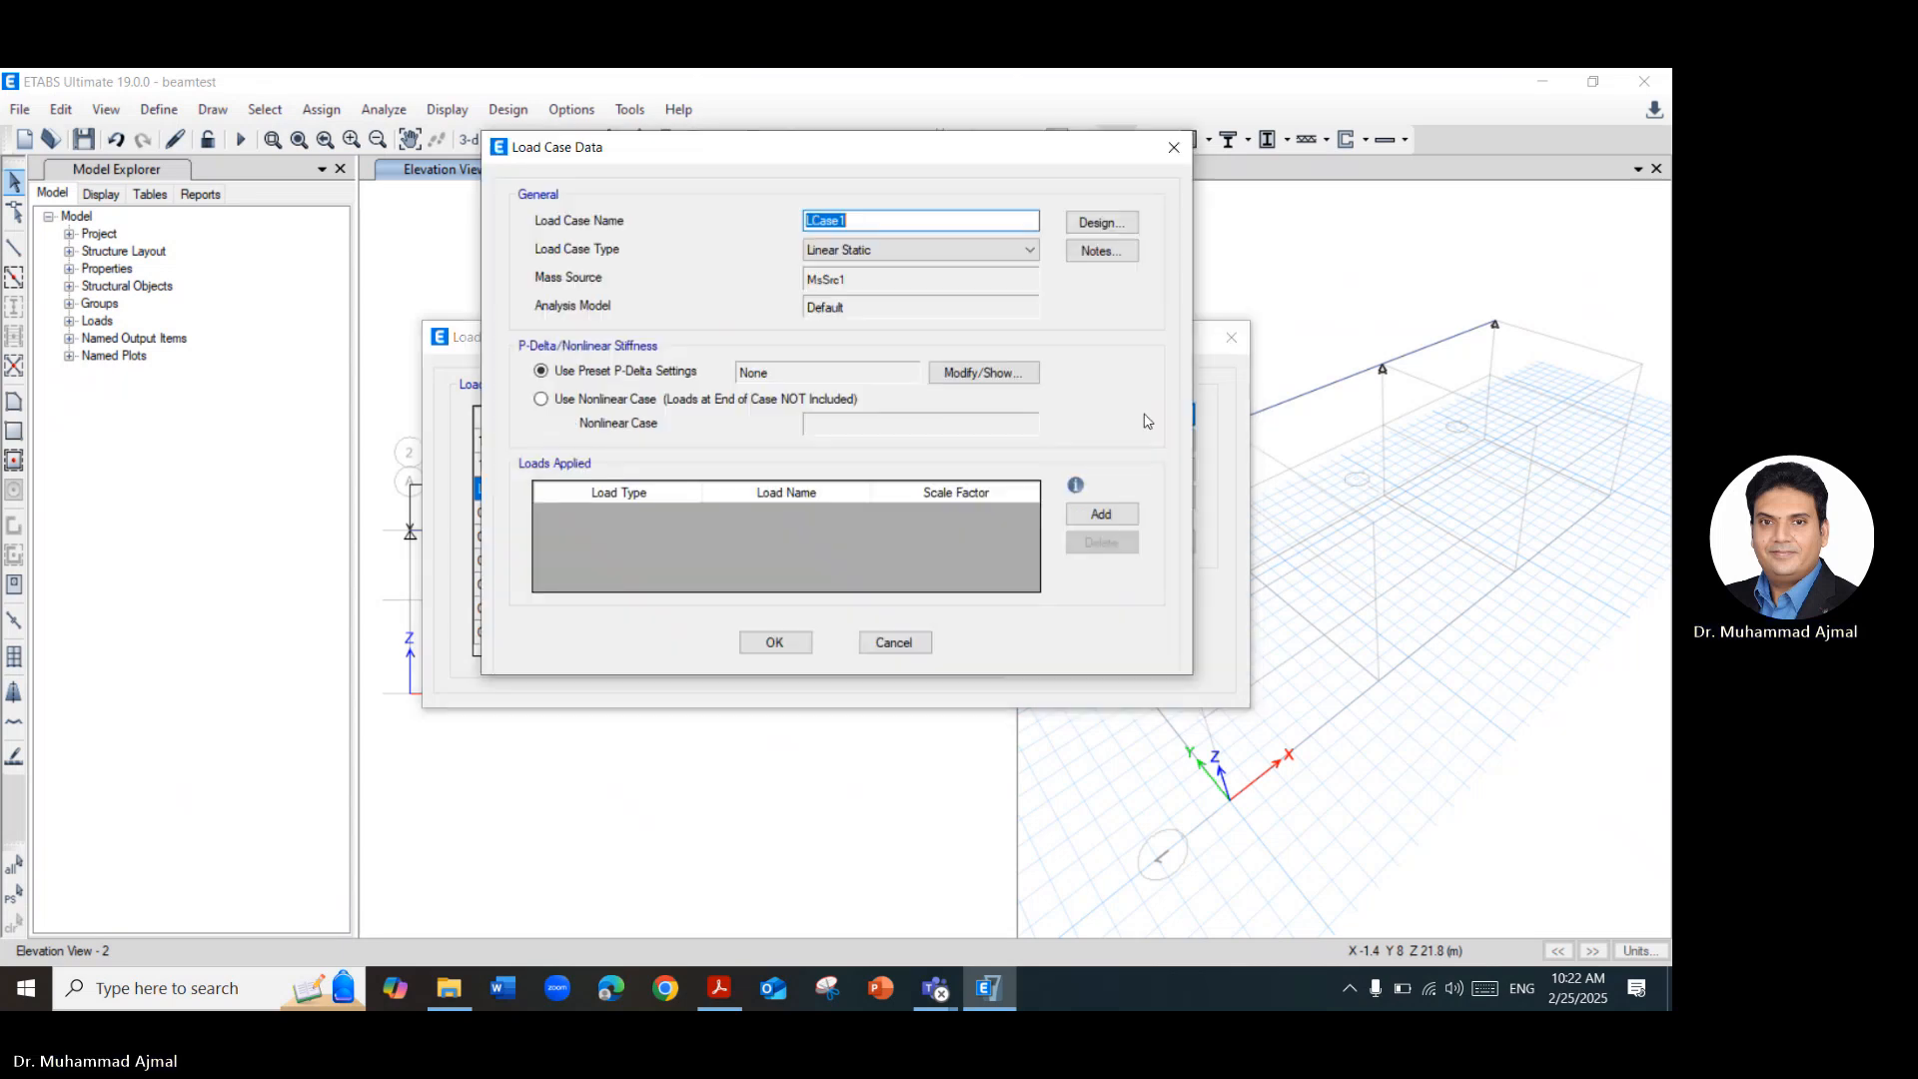
{"action": "left_click", "coordinate": [896, 224]}
{"action": "key", "text": "BackSpace"}
{"action": "key", "text": "BackSpace"}
{"action": "key", "text": "BackSpace"}
{"action": "key", "text": "BackSpace"}
{"action": "key", "text": "BackSpace"}
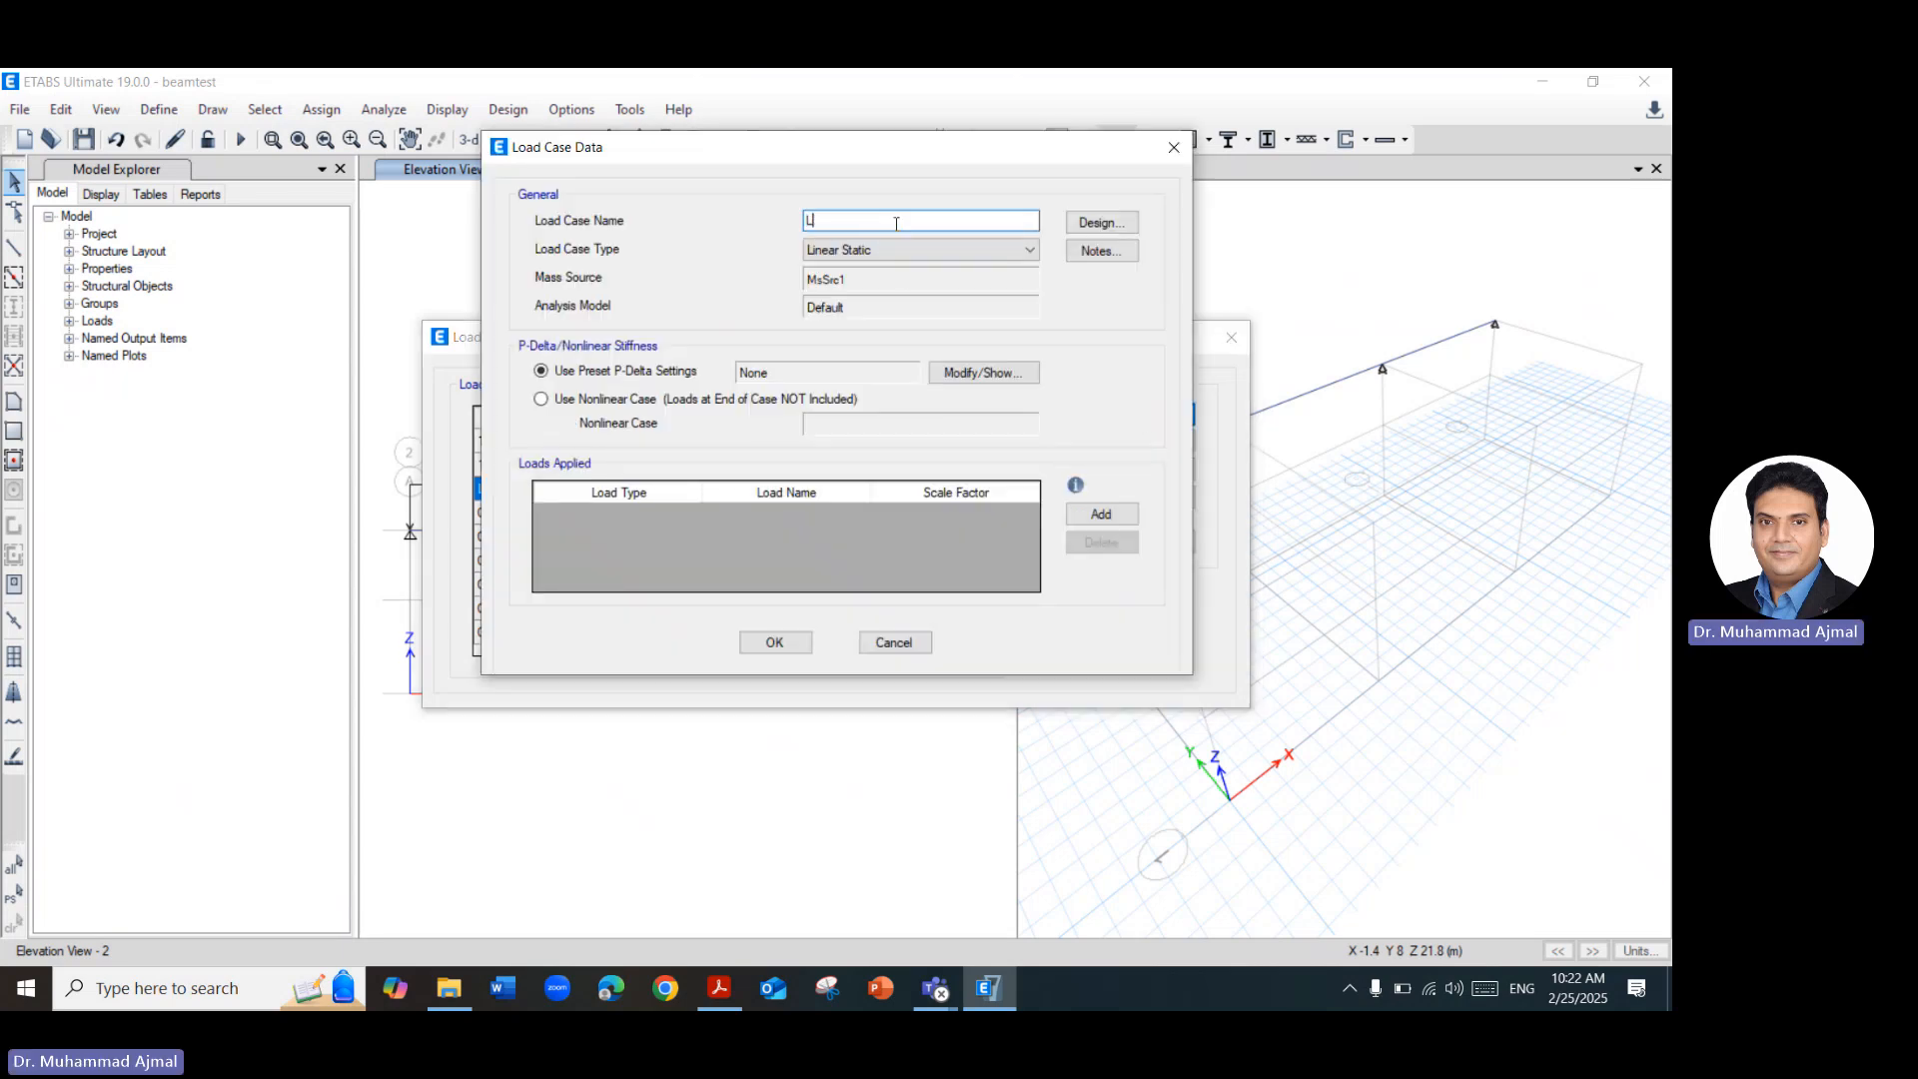
{"action": "type", "text": "L2"}
Apply load pattern Case2 with a scale factor of 1.6 to load case LL2.
{"action": "left_click", "coordinate": [1099, 513]}
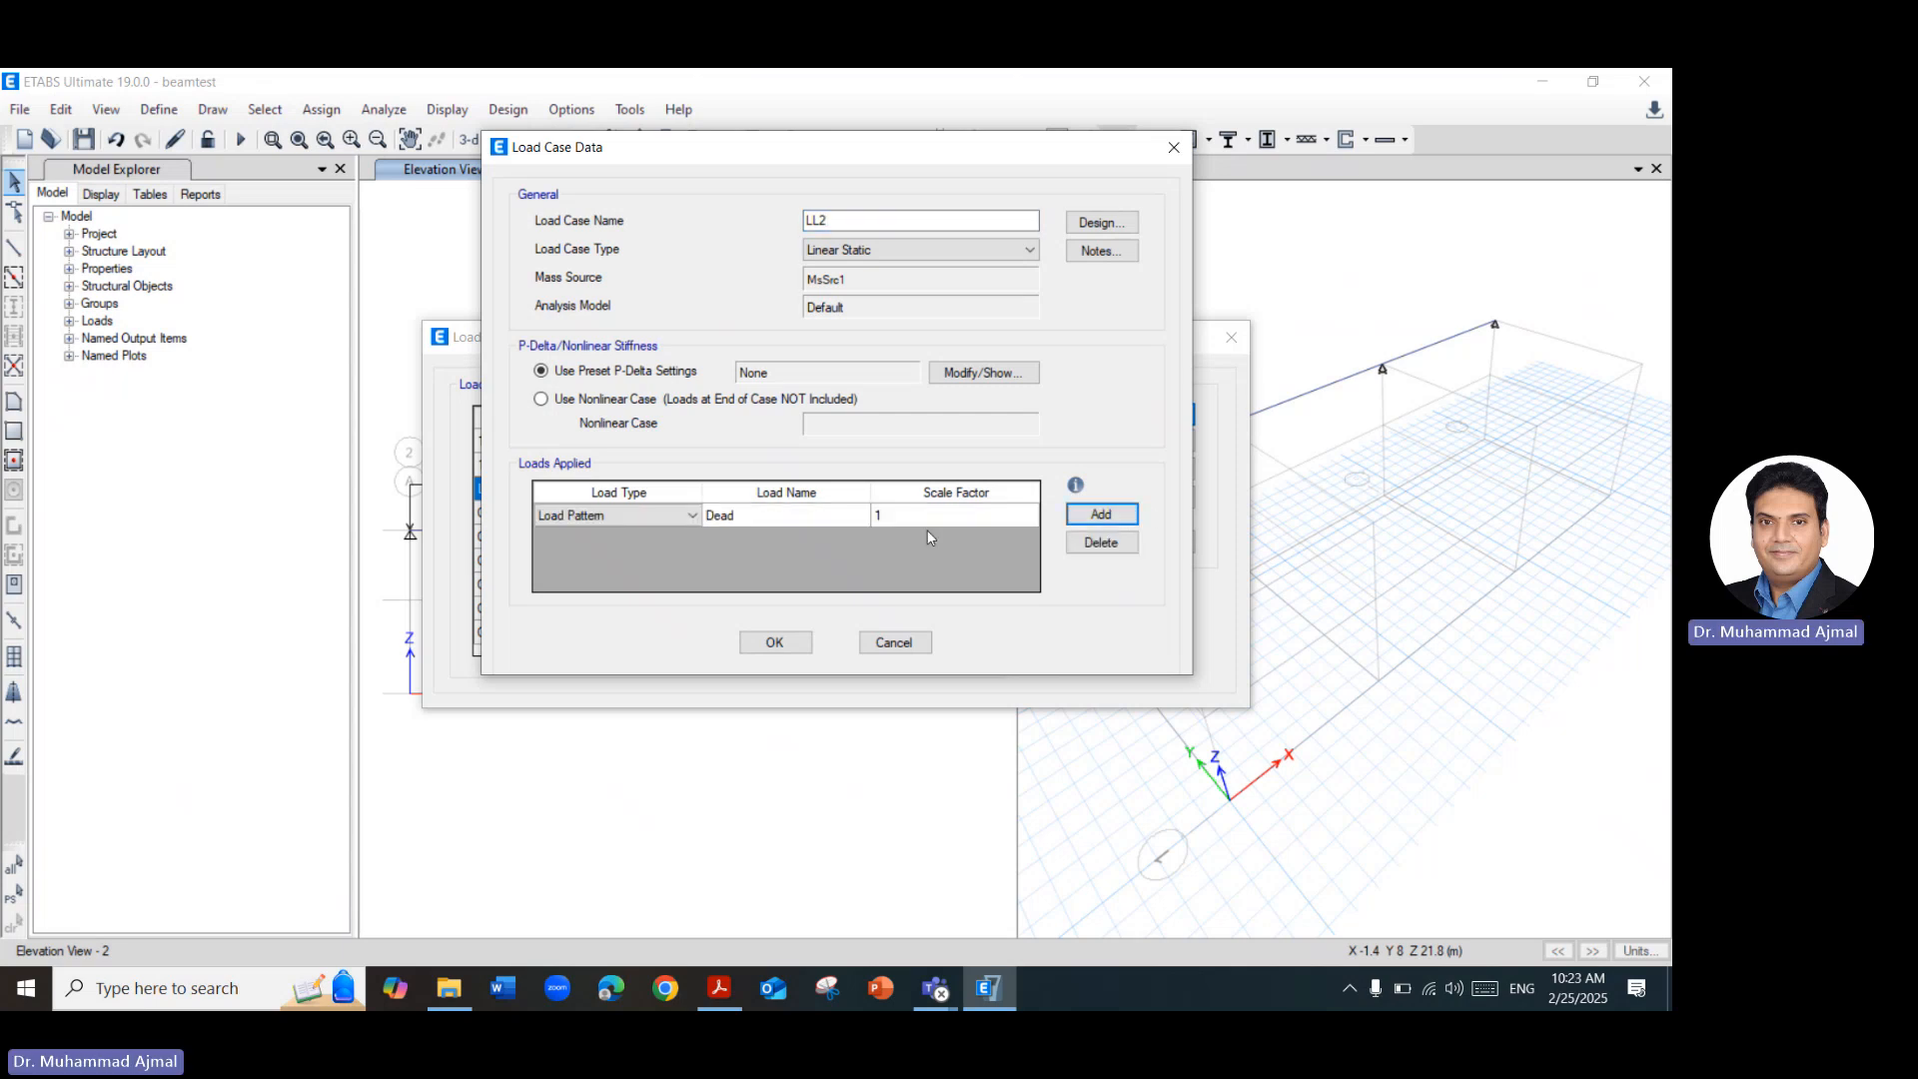
{"action": "left_click", "coordinate": [855, 518]}
{"action": "left_click", "coordinate": [860, 515]}
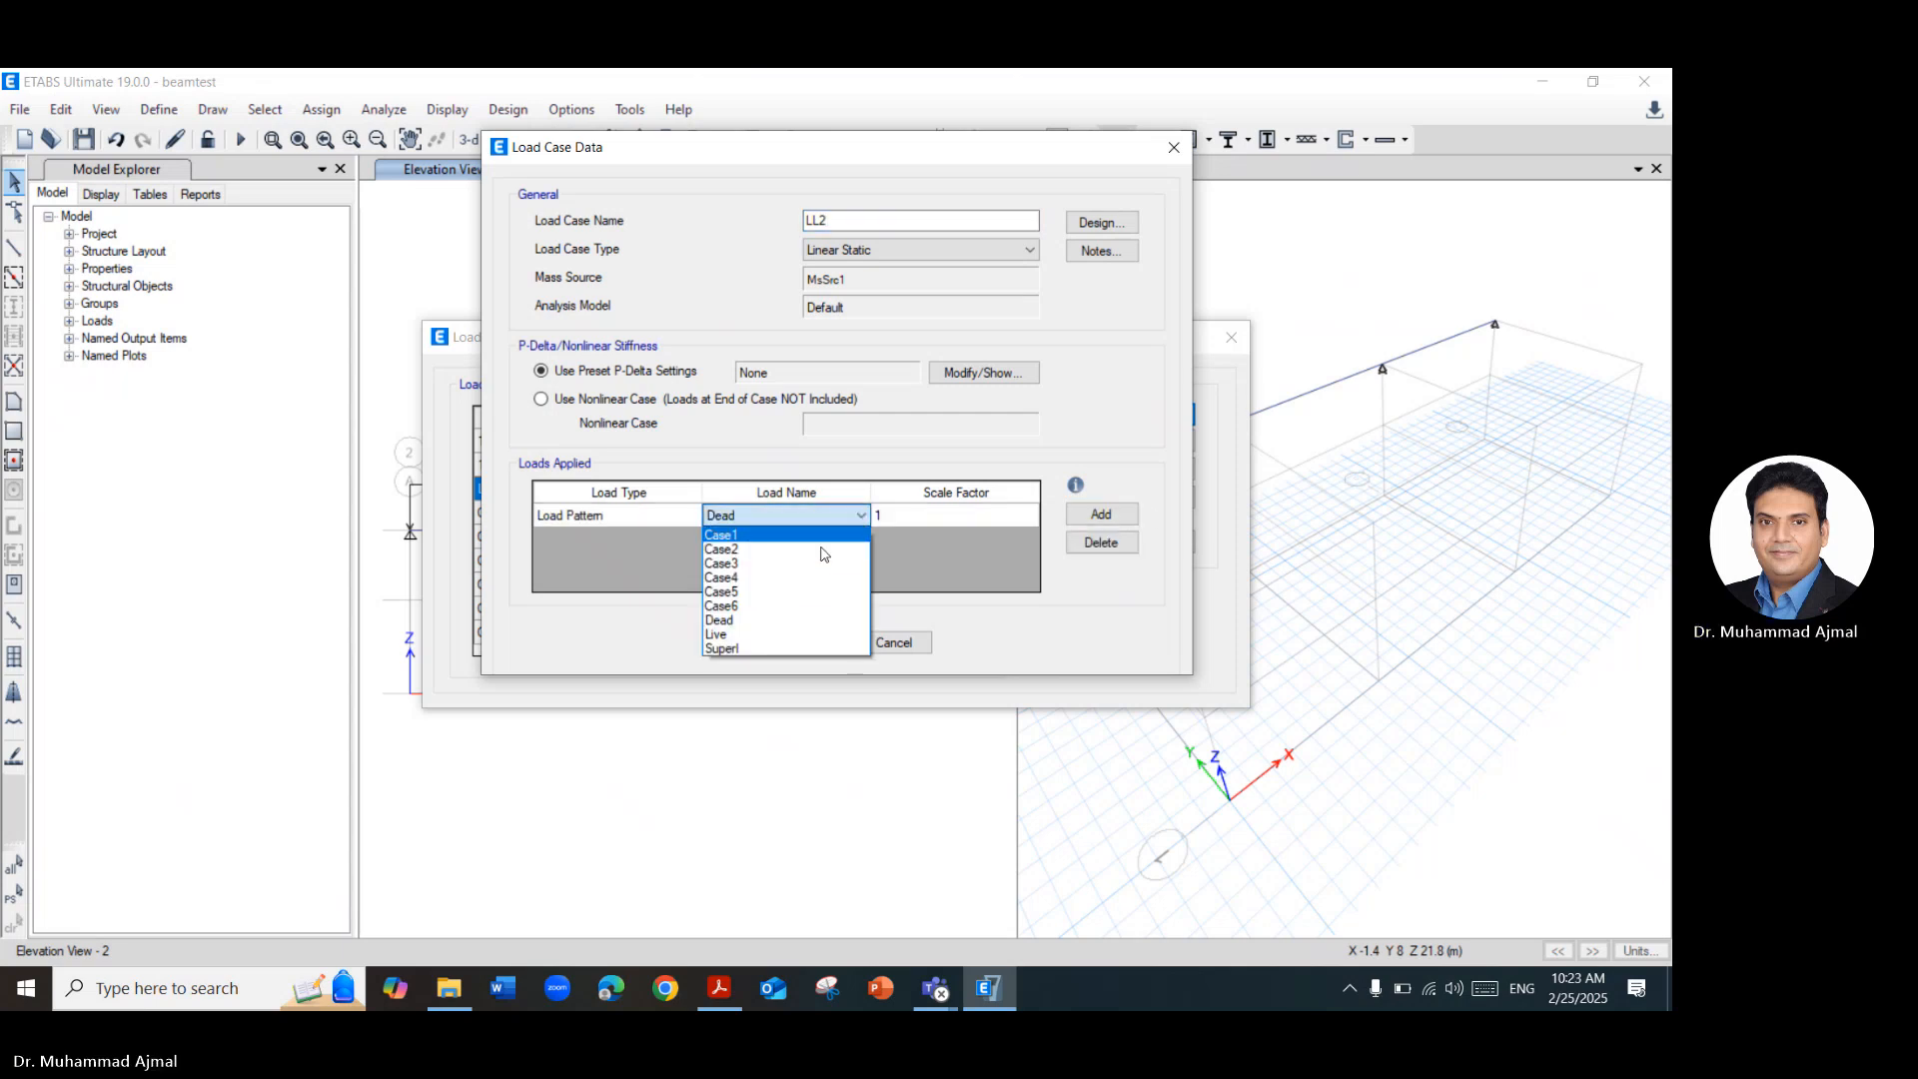
{"action": "left_click", "coordinate": [769, 550]}
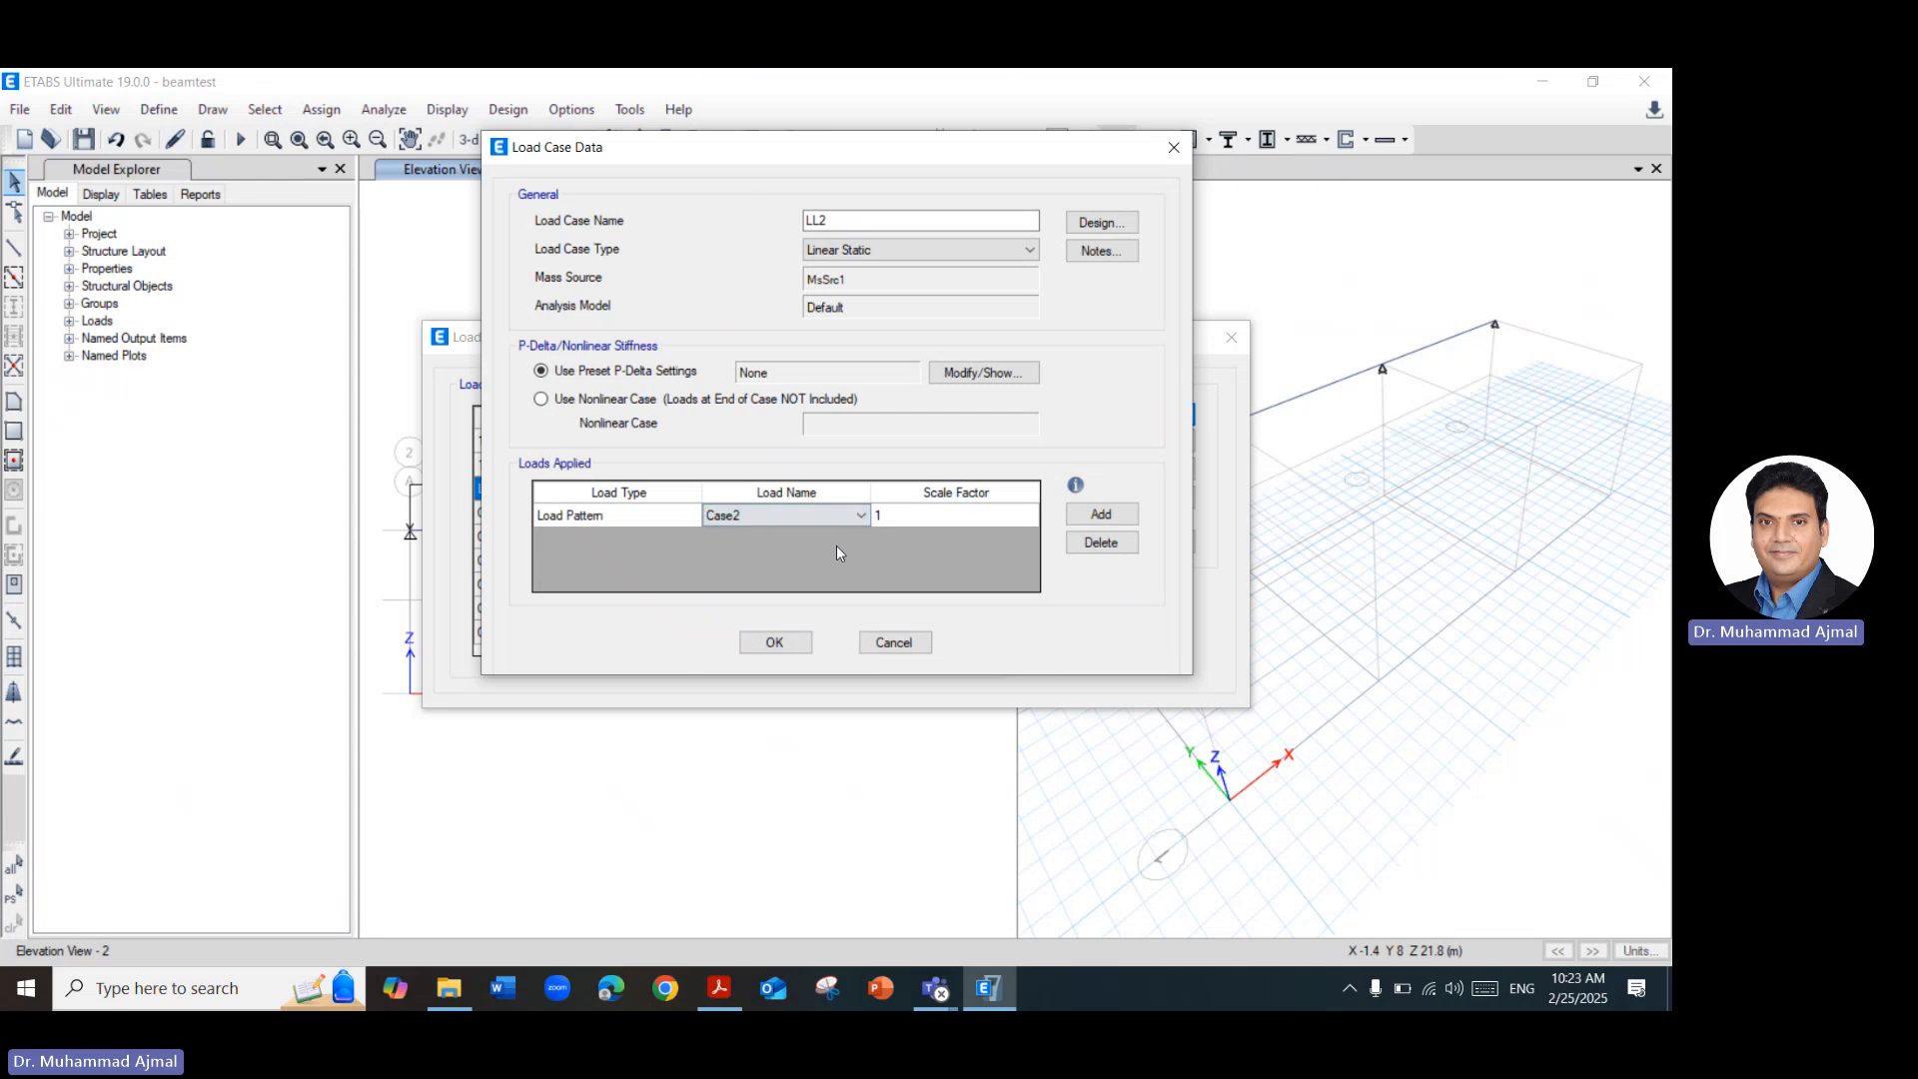
{"action": "left_click", "coordinate": [952, 517]}
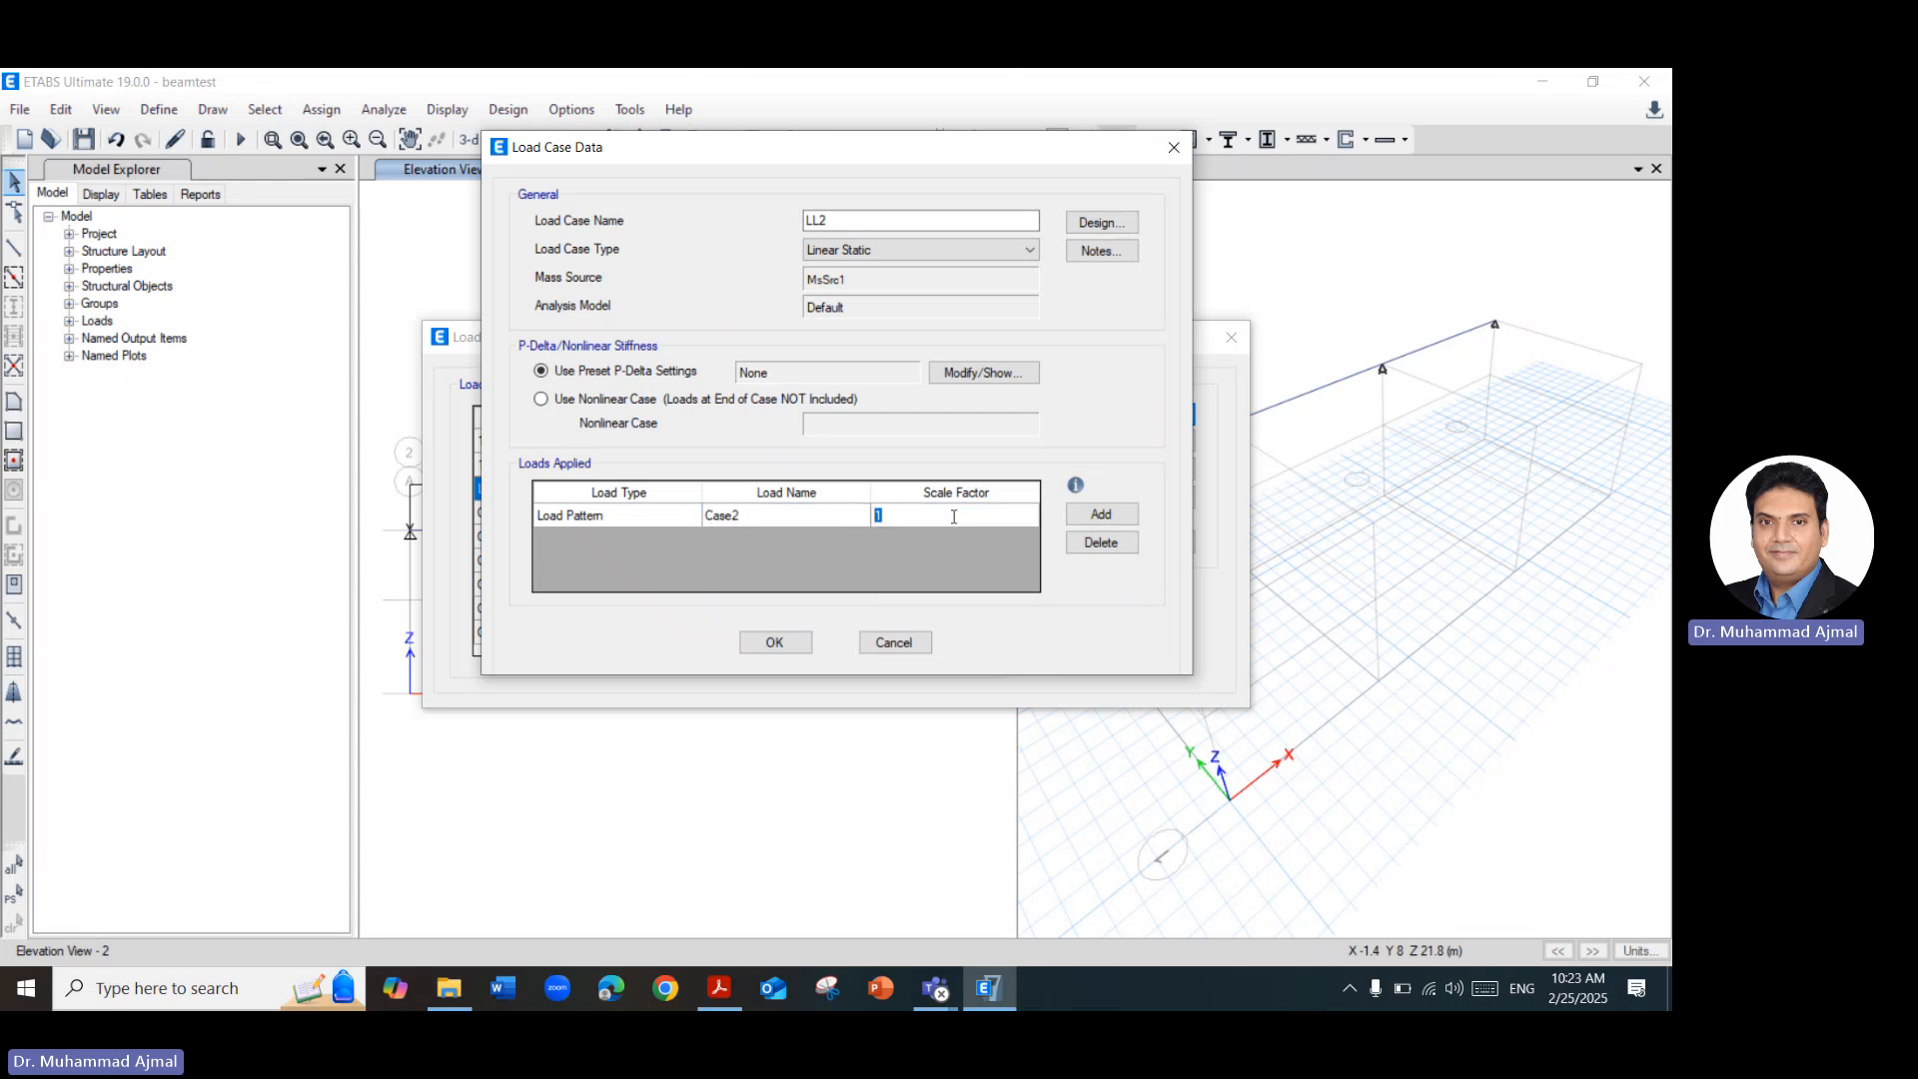
{"action": "left_click", "coordinate": [955, 517]}
{"action": "type", "text": "."}
{"action": "type", "text": "6"}
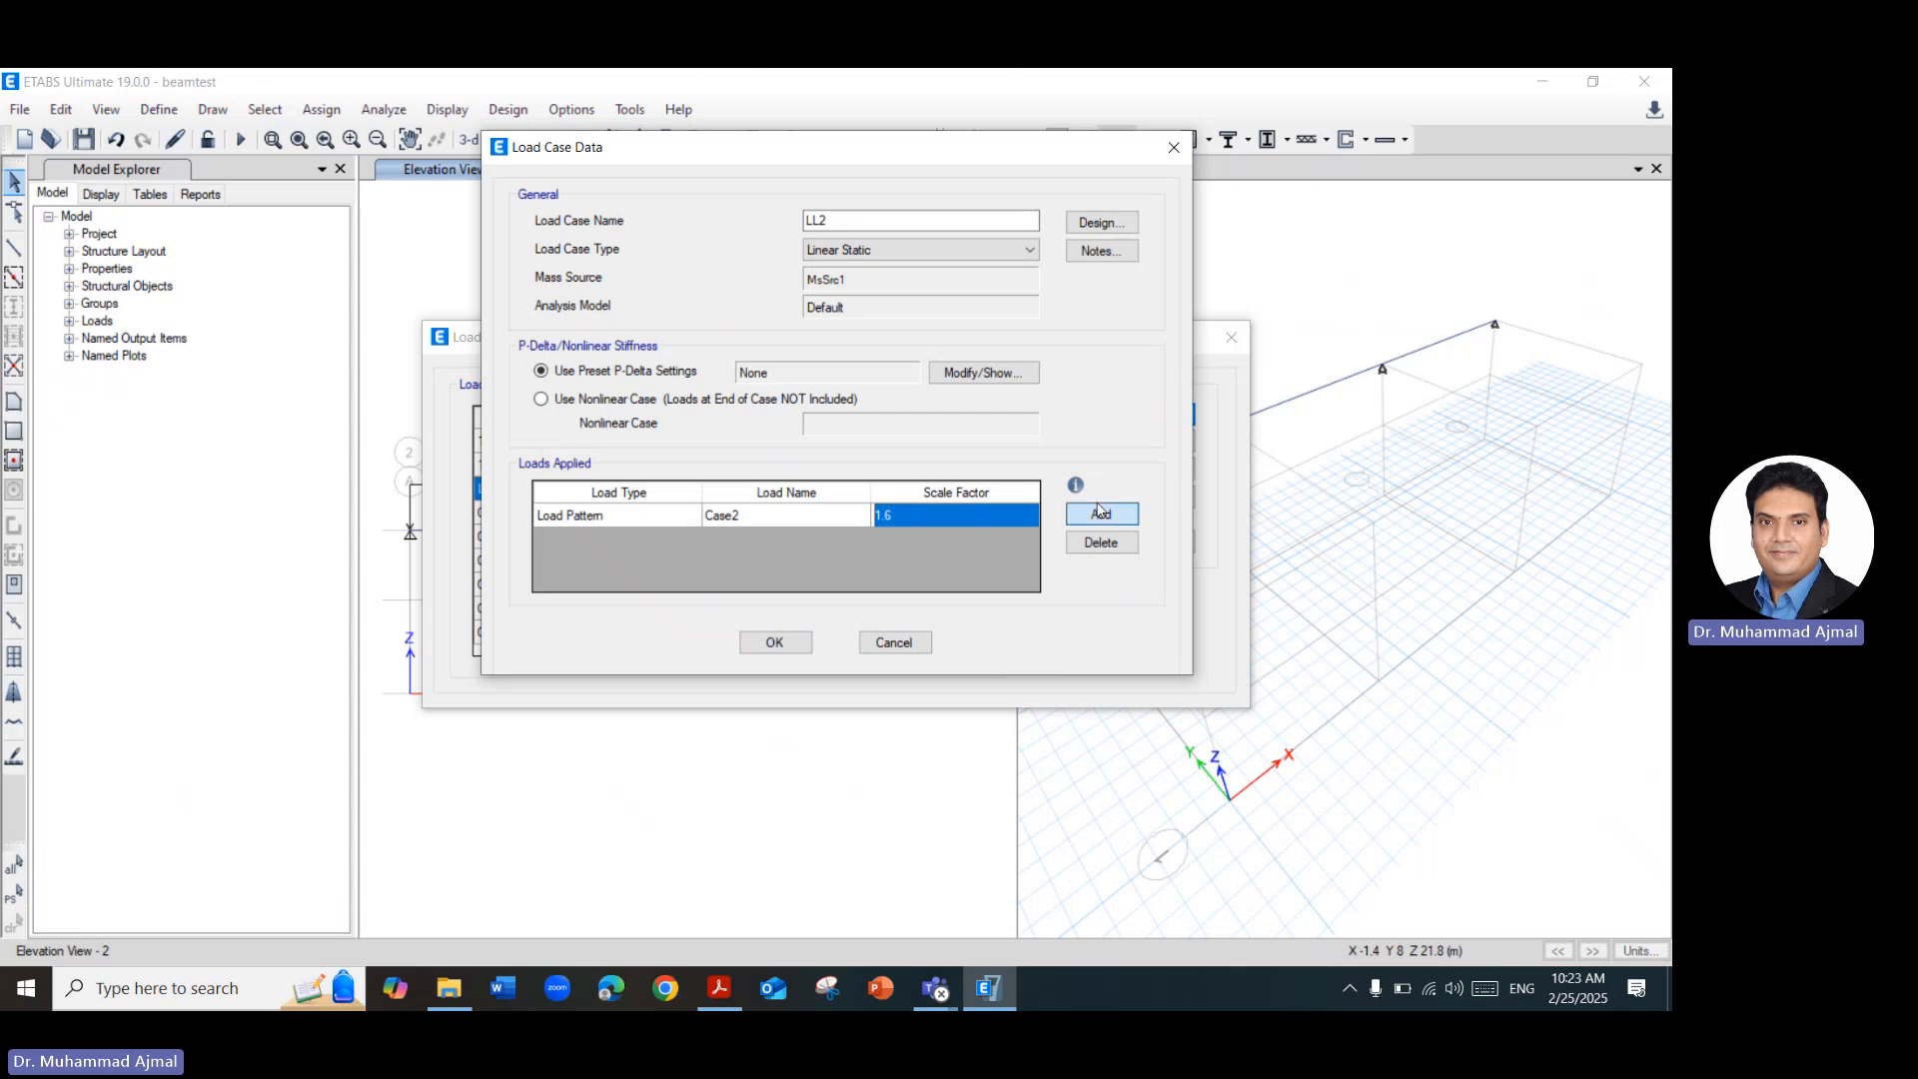
{"action": "left_click", "coordinate": [1101, 514]}
{"action": "left_click", "coordinate": [1014, 544]}
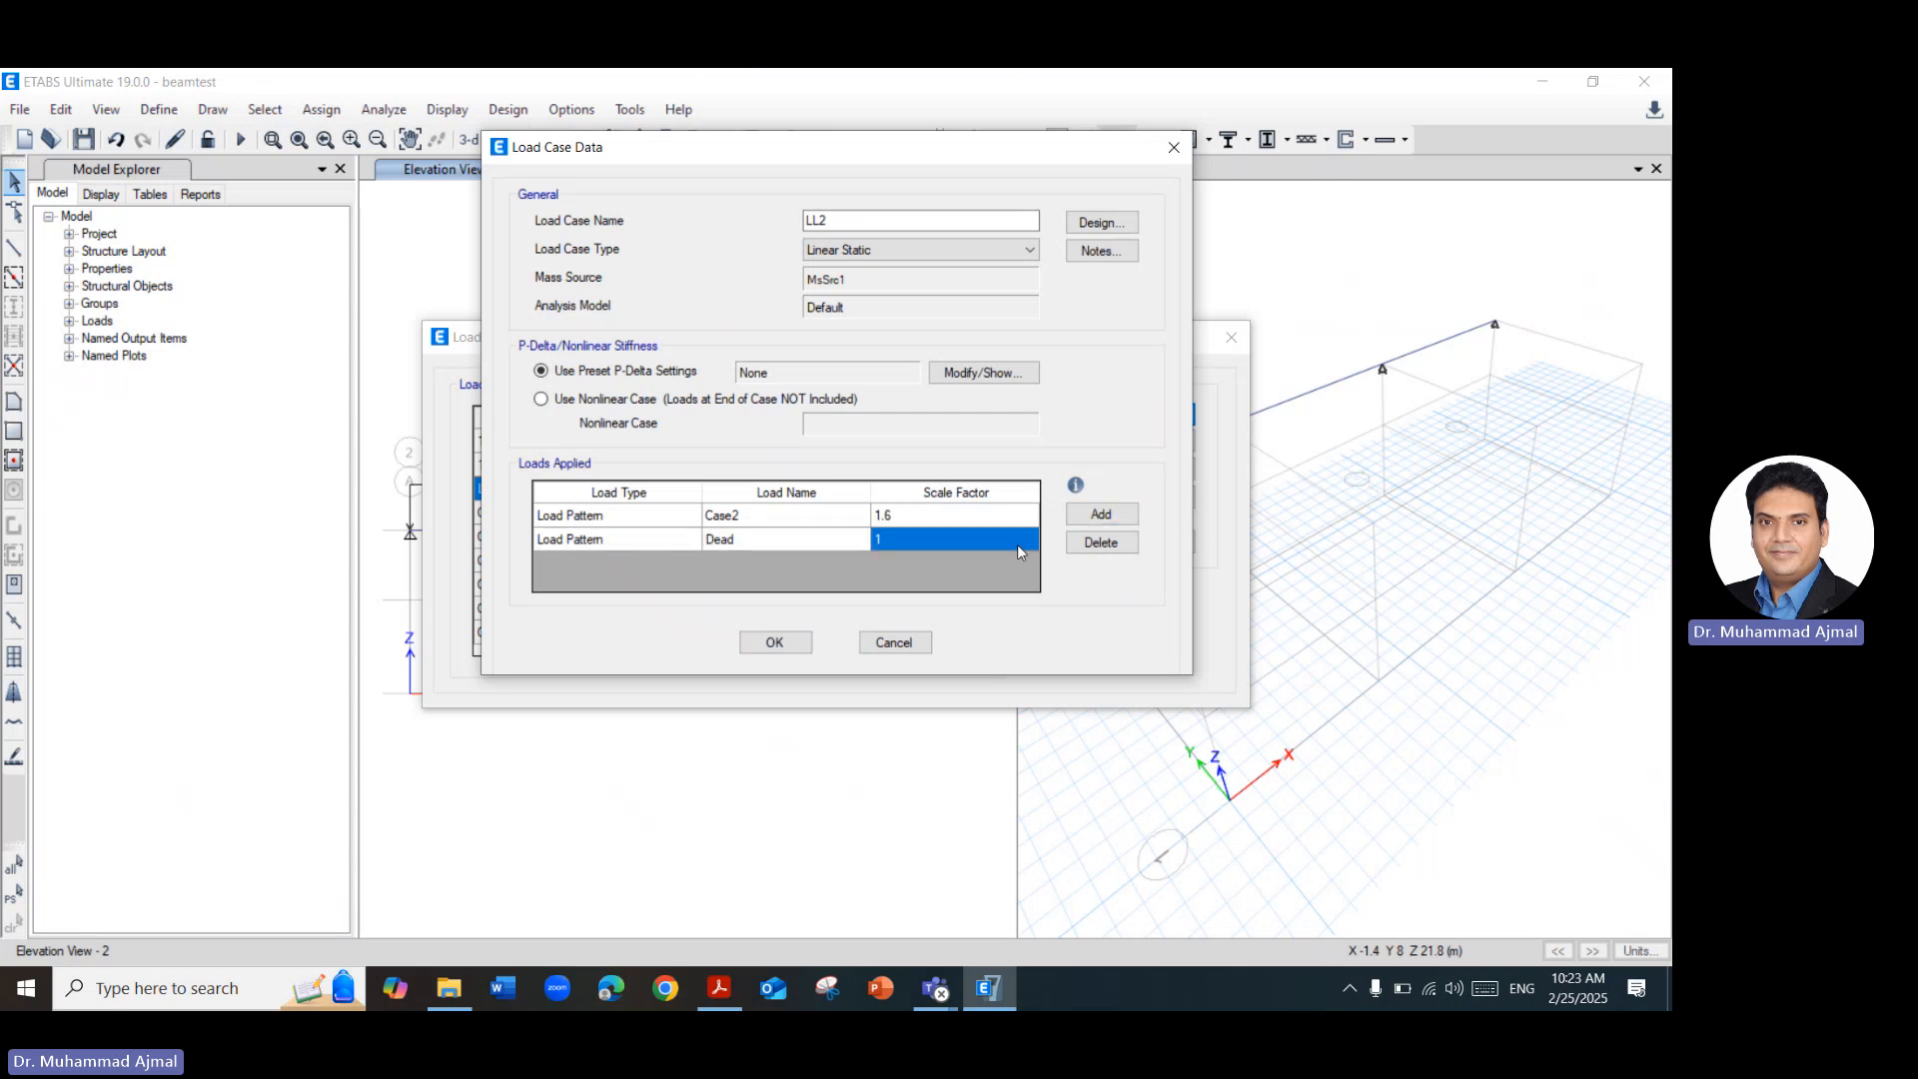
{"action": "left_click", "coordinate": [1101, 543]}
Save load case LL2 and reorder it to directly below LL1 in the load case list.
{"action": "left_click", "coordinate": [775, 643]}
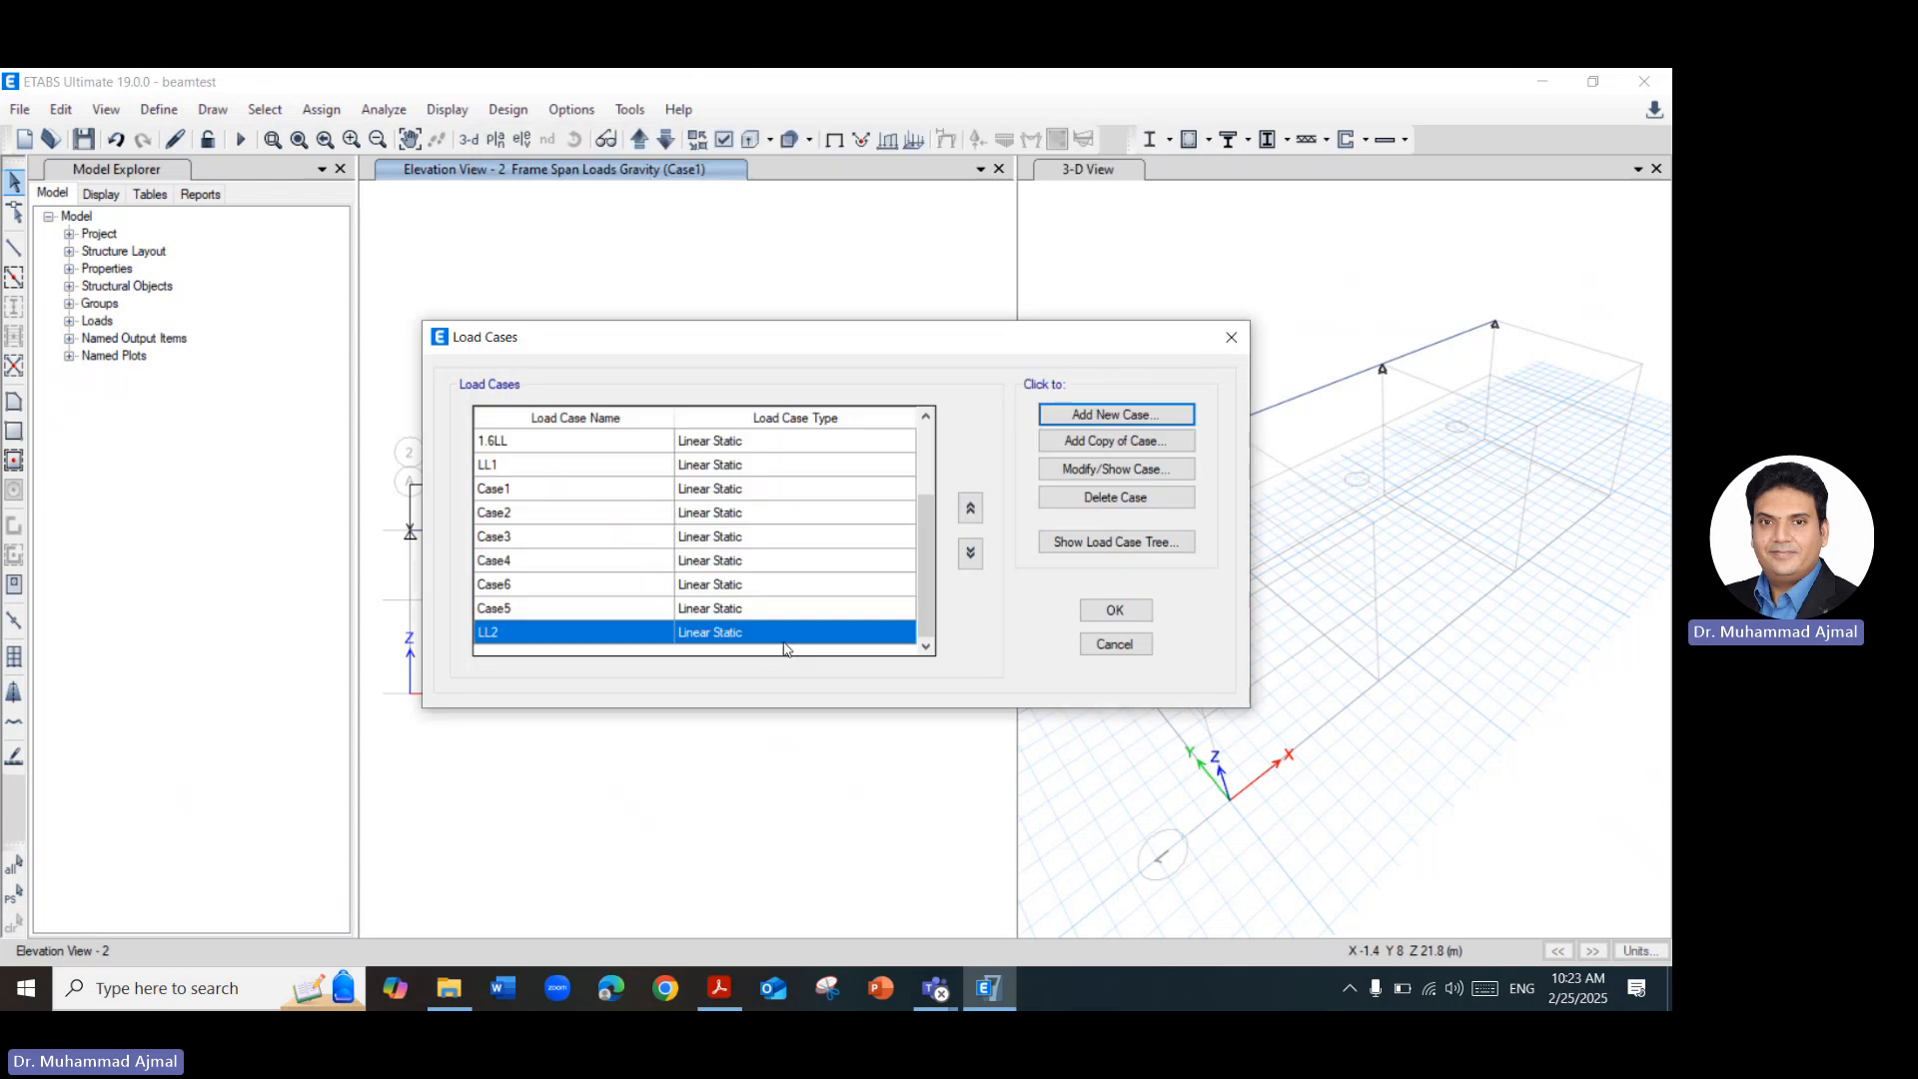
{"action": "left_click", "coordinate": [972, 509]}
{"action": "left_click", "coordinate": [972, 510]}
{"action": "left_click", "coordinate": [972, 510]}
{"action": "left_click", "coordinate": [972, 509]}
{"action": "left_click", "coordinate": [972, 510]}
{"action": "left_click", "coordinate": [972, 510]}
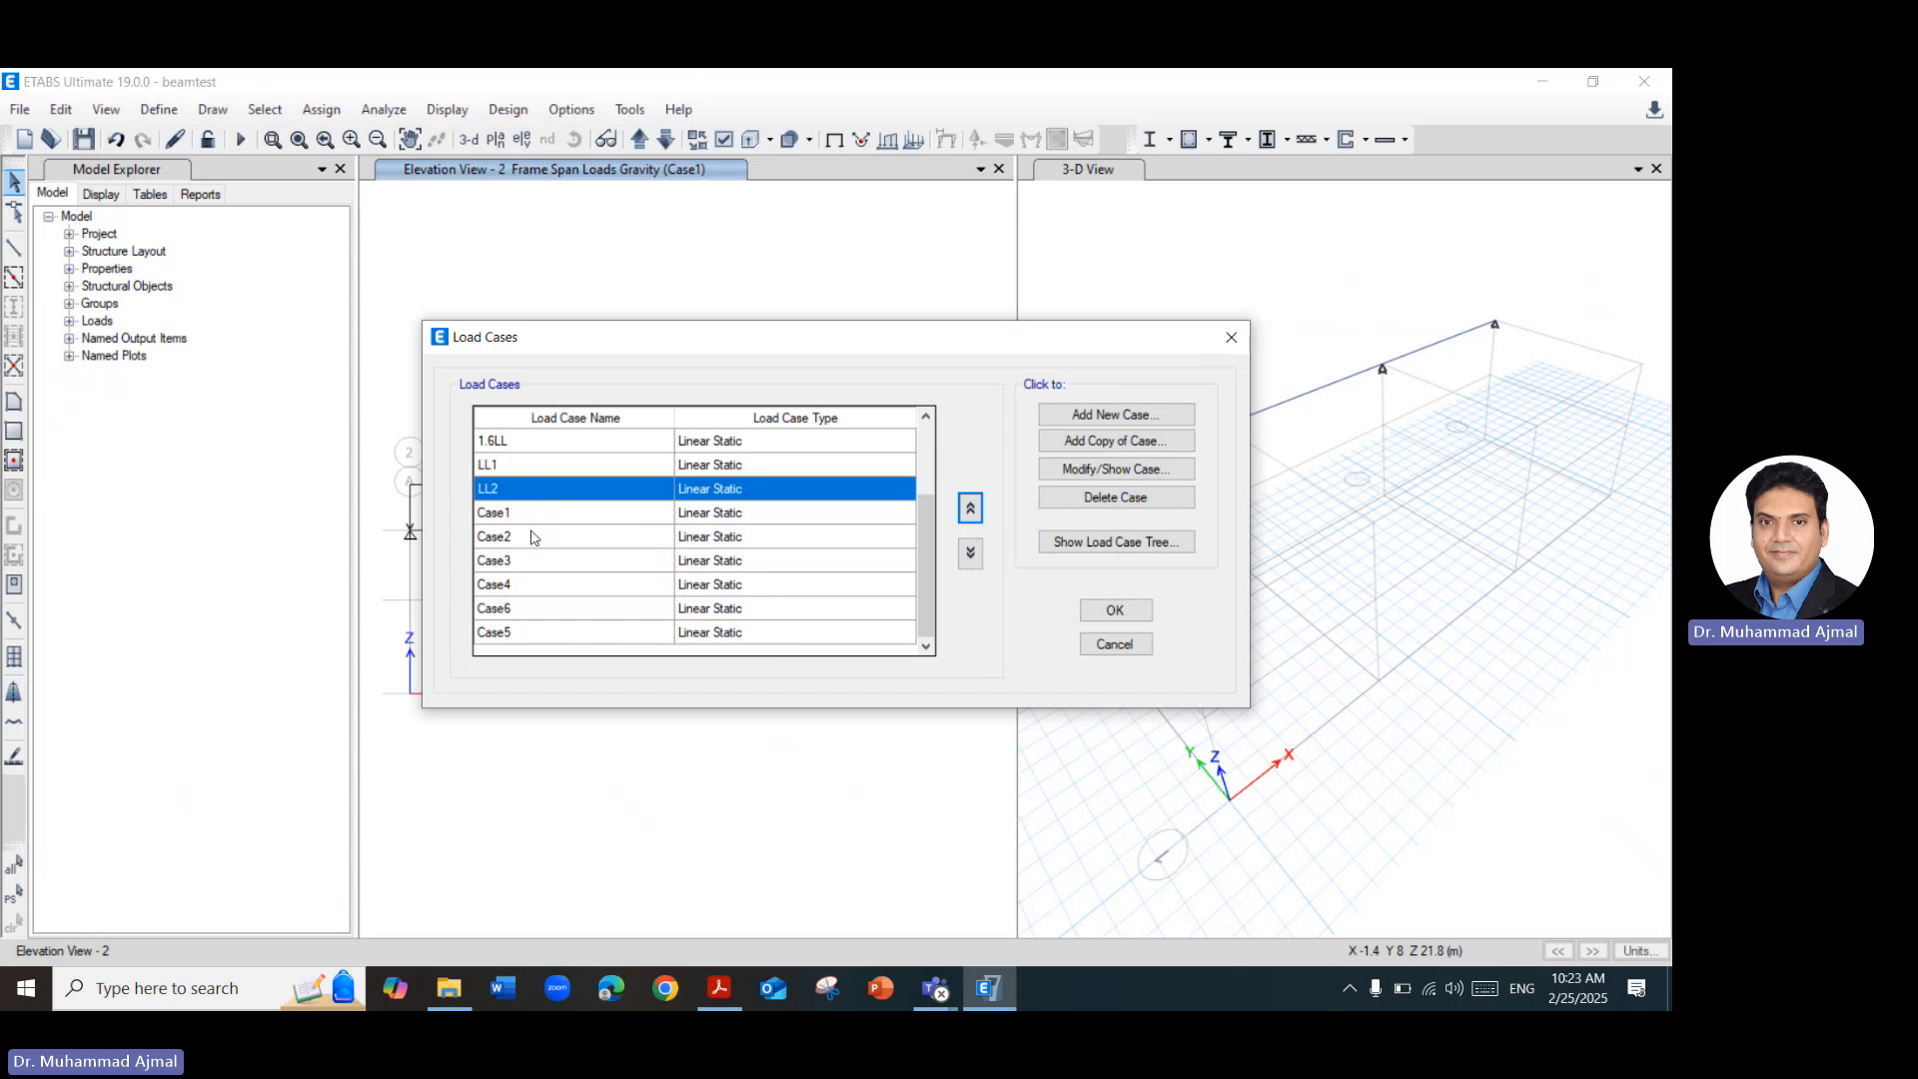
Create load case LL3 as a copy of LL2, with its applied load pattern set to Case3.
{"action": "left_click", "coordinate": [1112, 450]}
{"action": "left_click", "coordinate": [882, 222]}
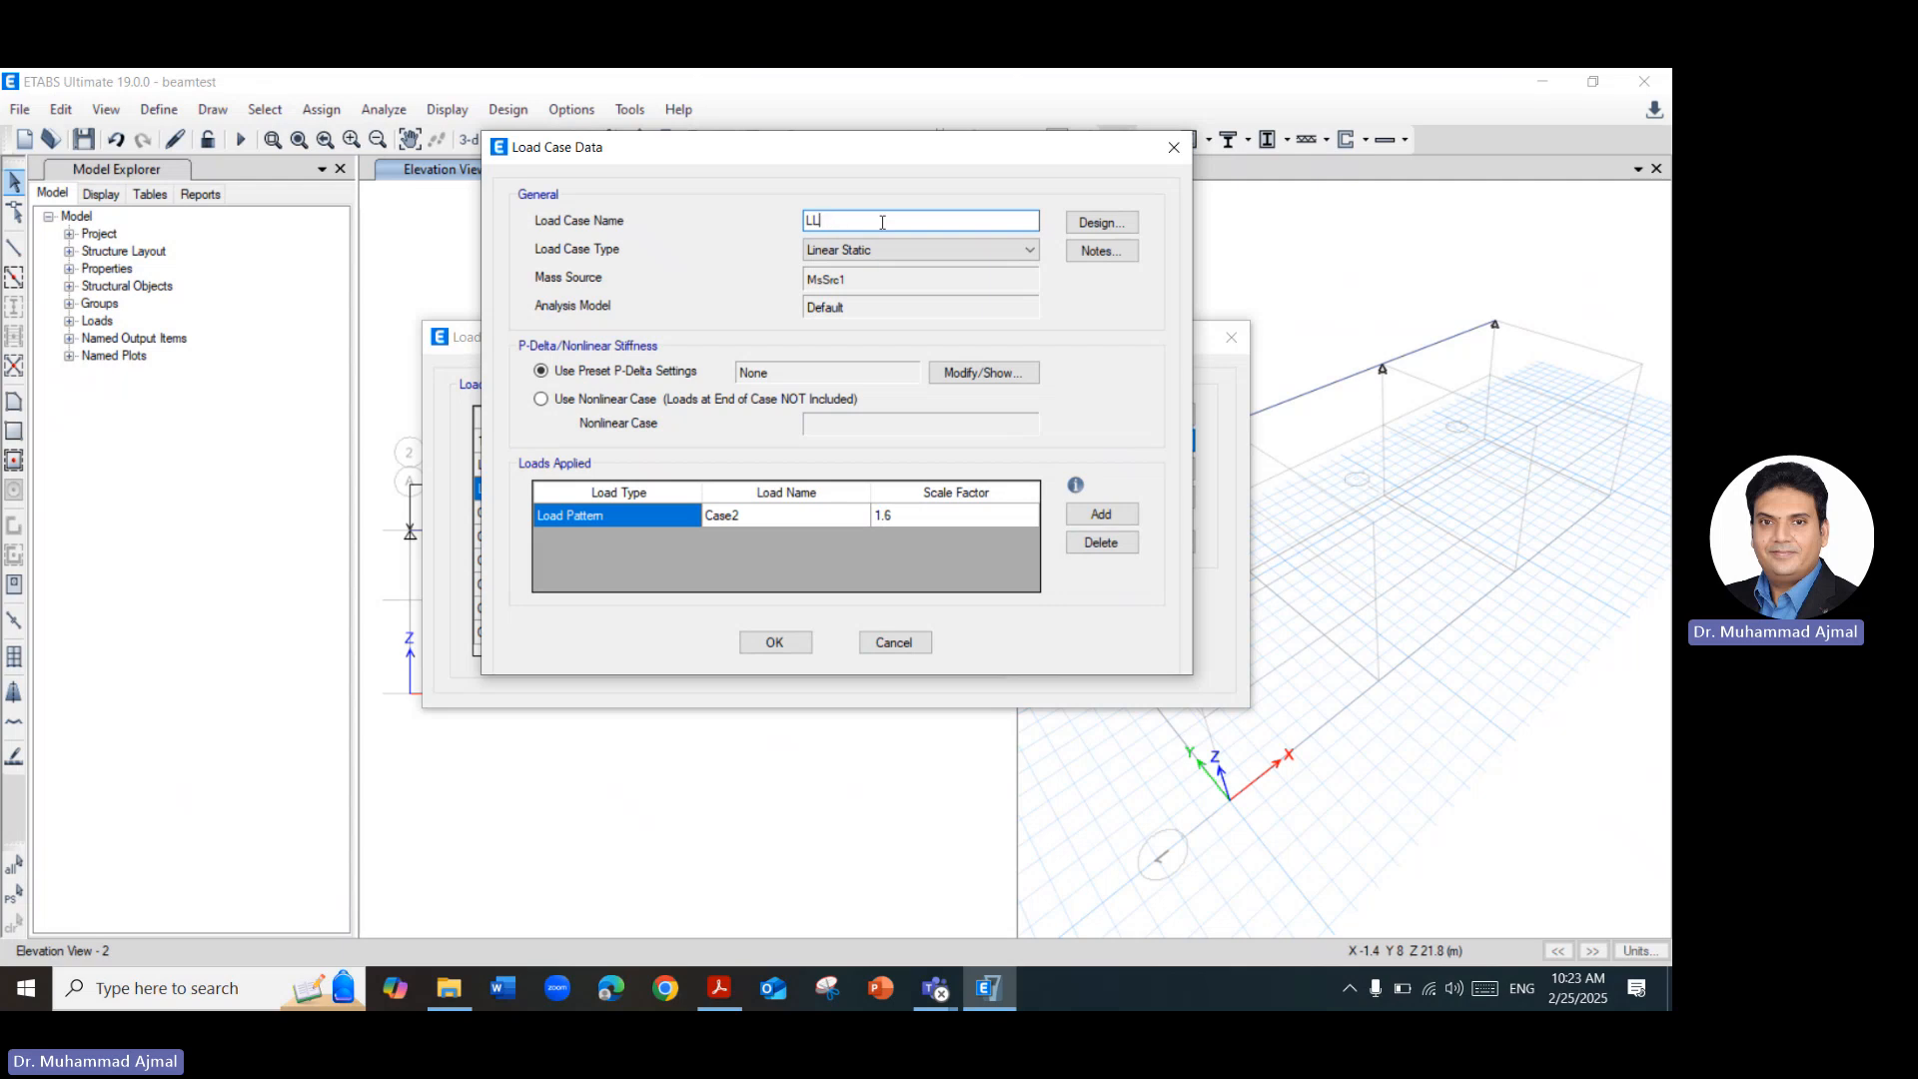
{"action": "left_click", "coordinate": [857, 520]}
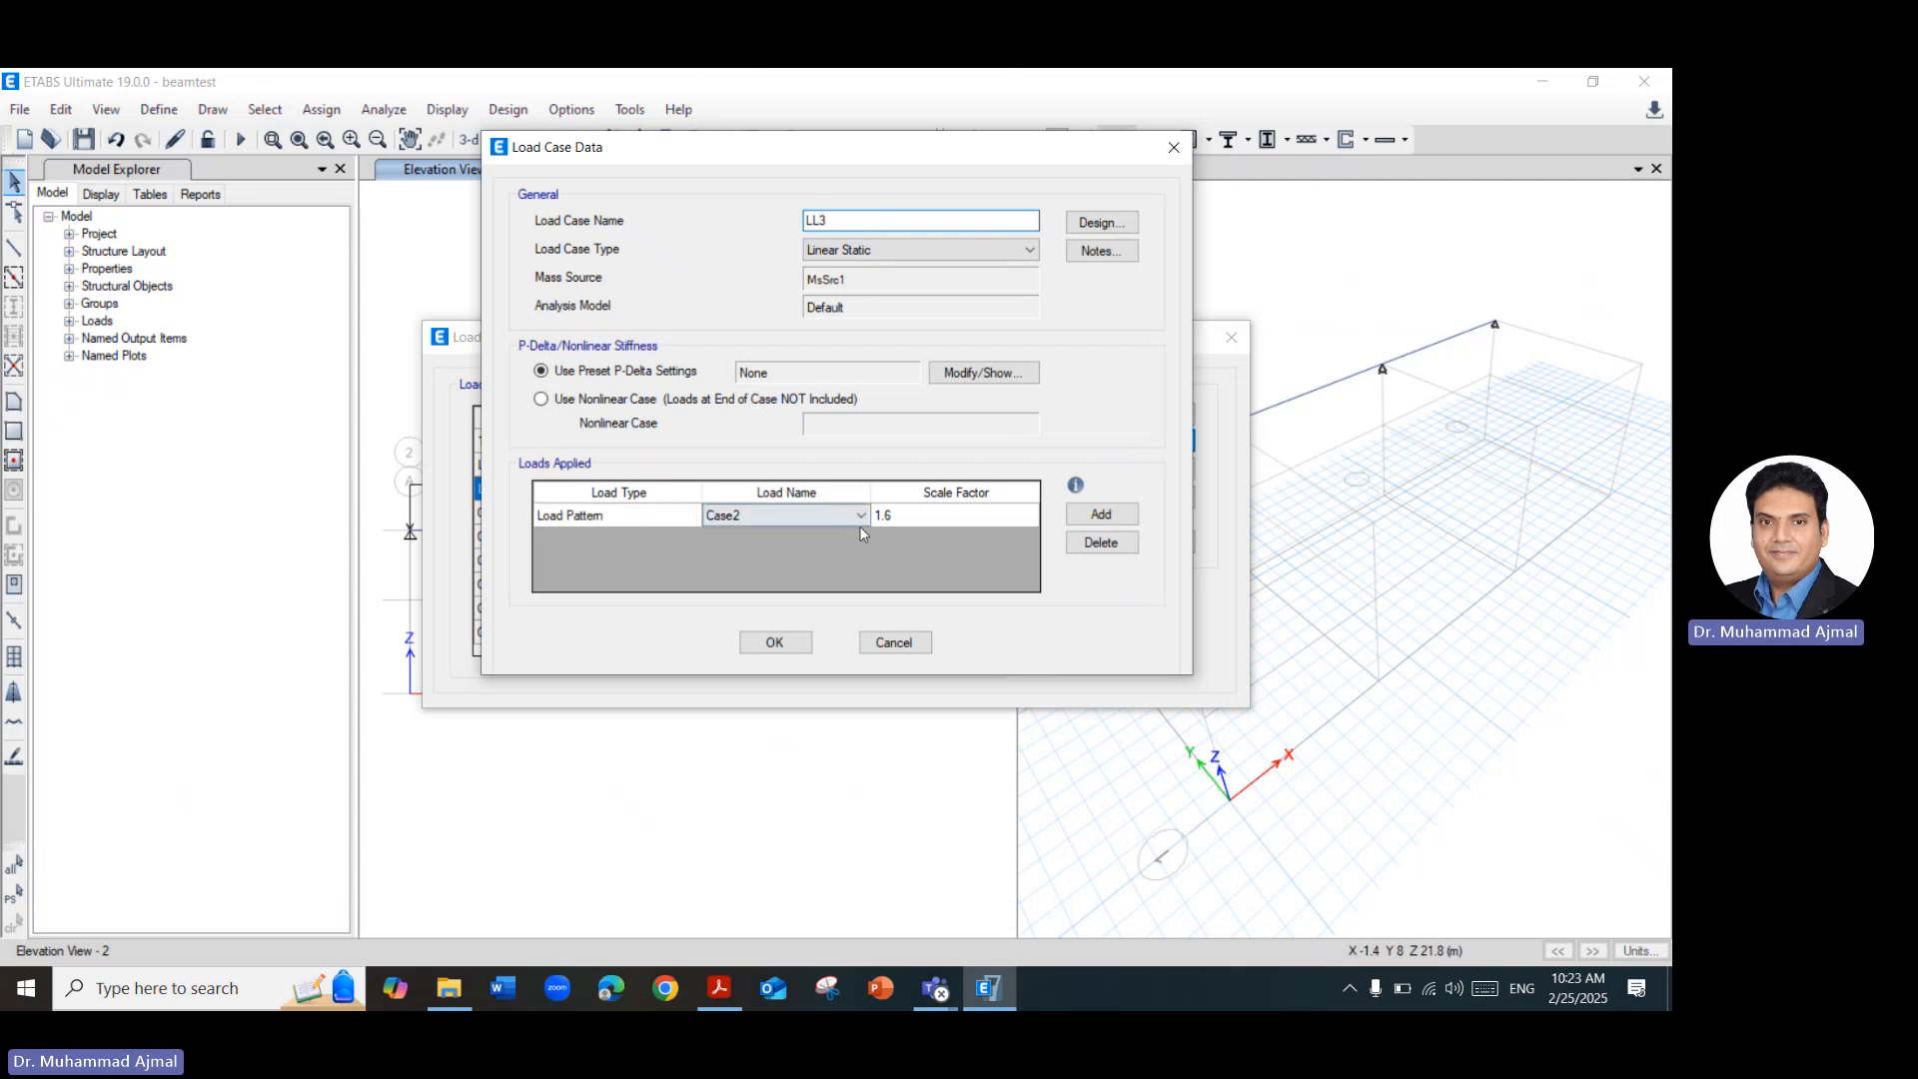
{"action": "left_click", "coordinate": [855, 517]}
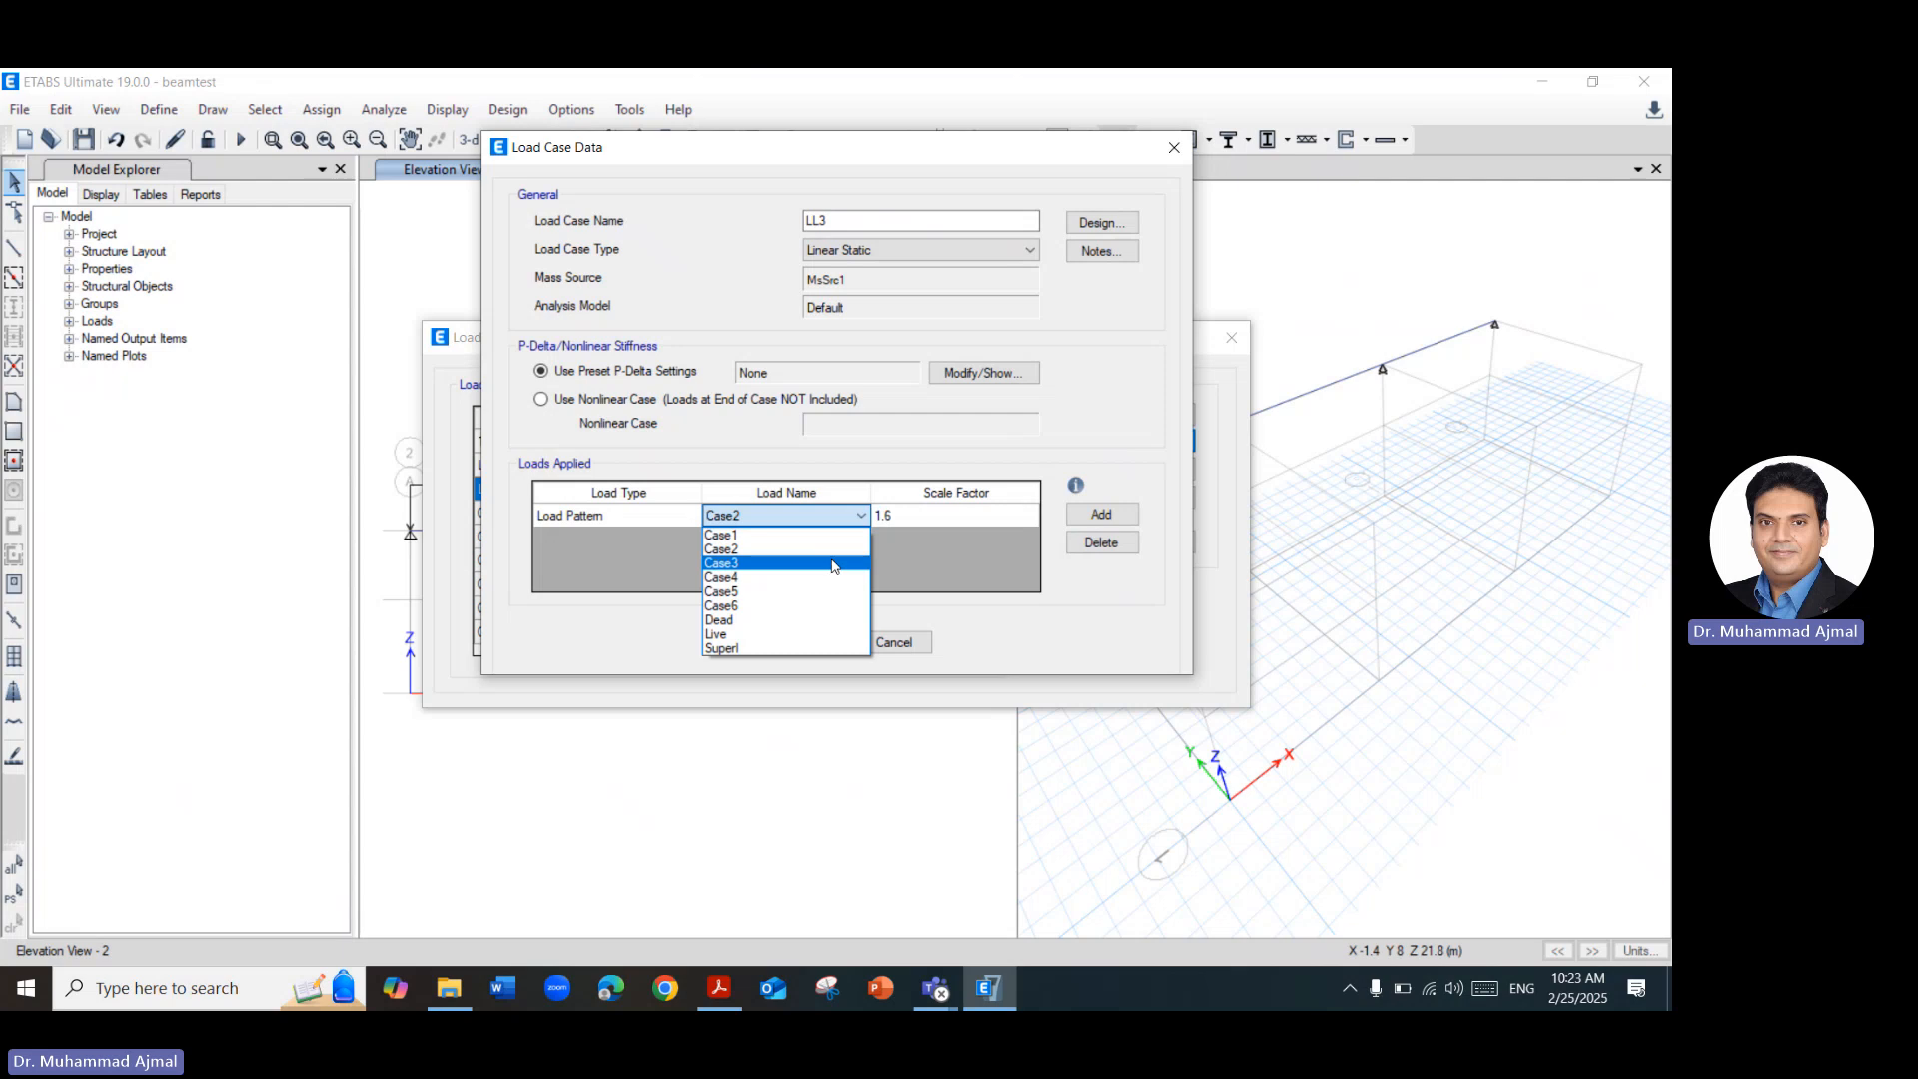
{"action": "left_click", "coordinate": [789, 563]}
{"action": "left_click", "coordinate": [781, 642]}
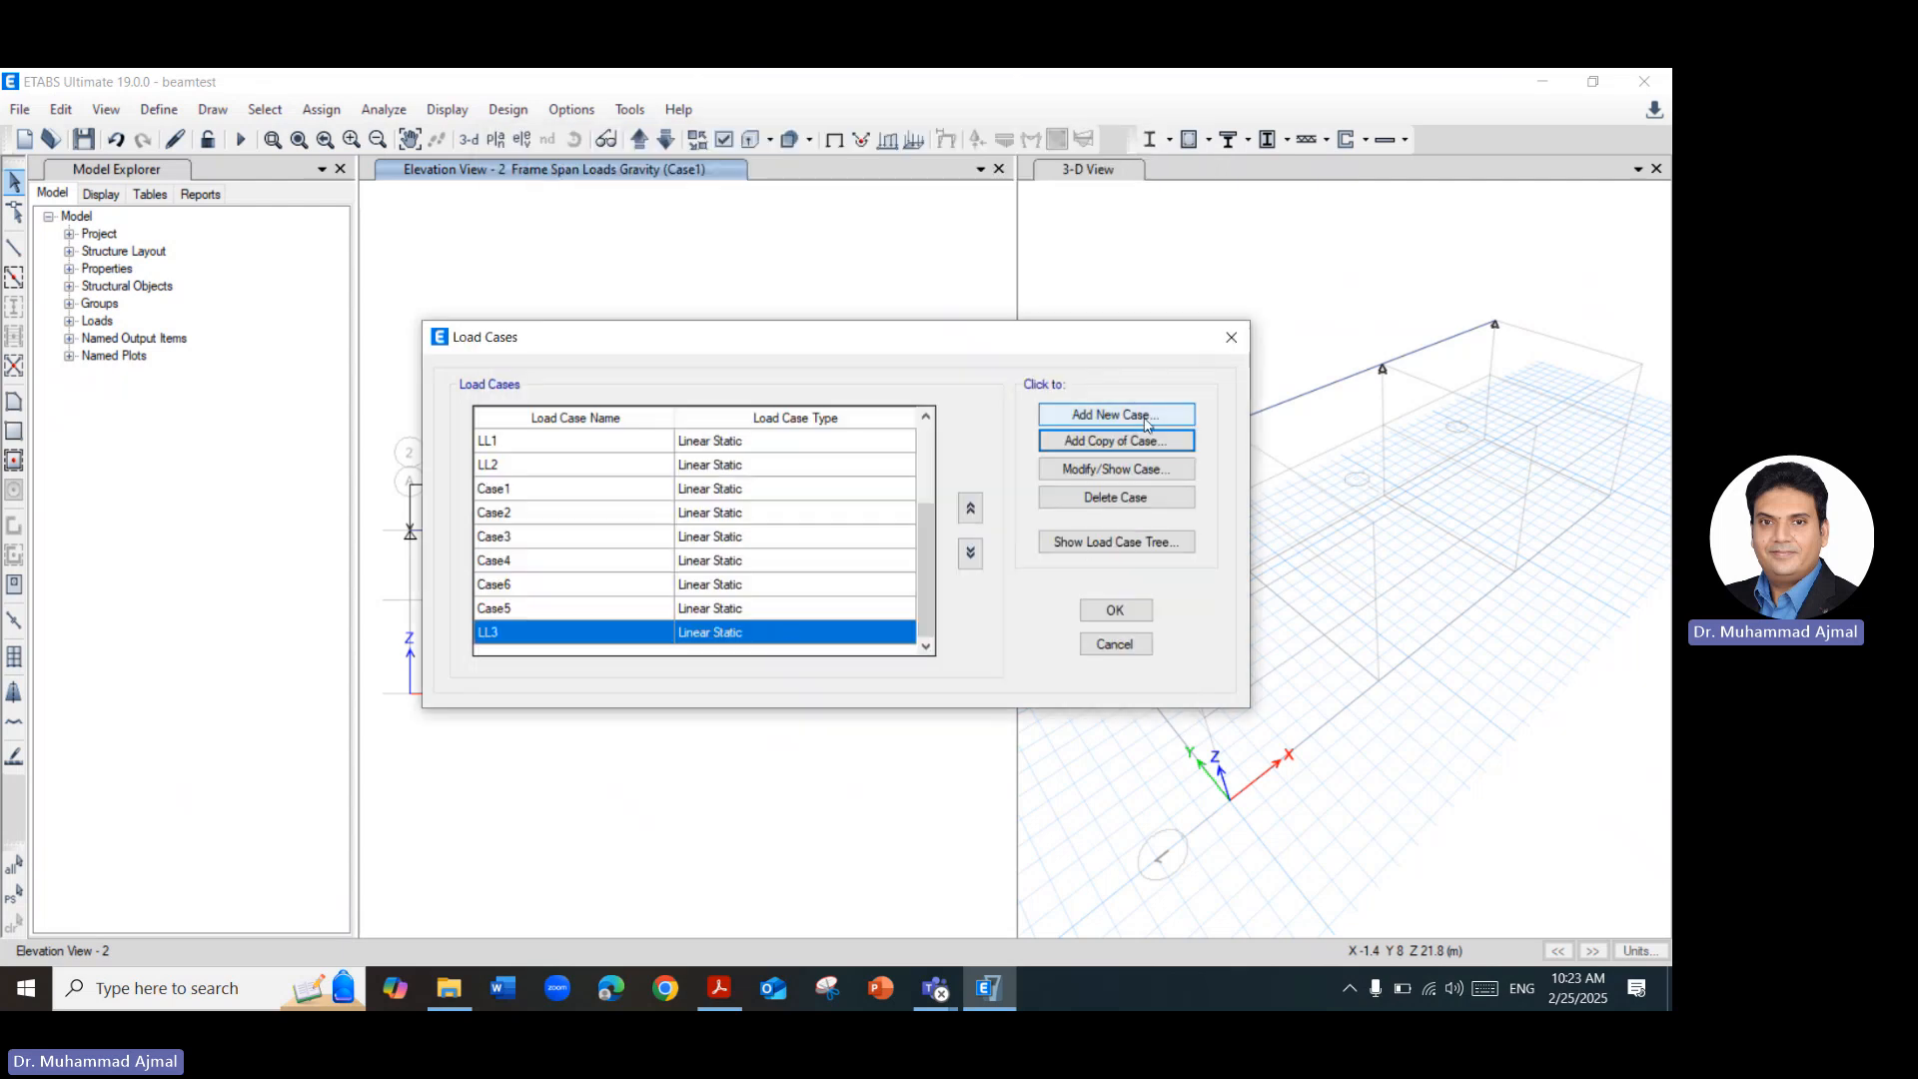
Create load case LL4 as a copy of LL3, with its applied load pattern set to Case4.
{"action": "left_click", "coordinate": [1147, 424]}
{"action": "left_click", "coordinate": [1179, 141]}
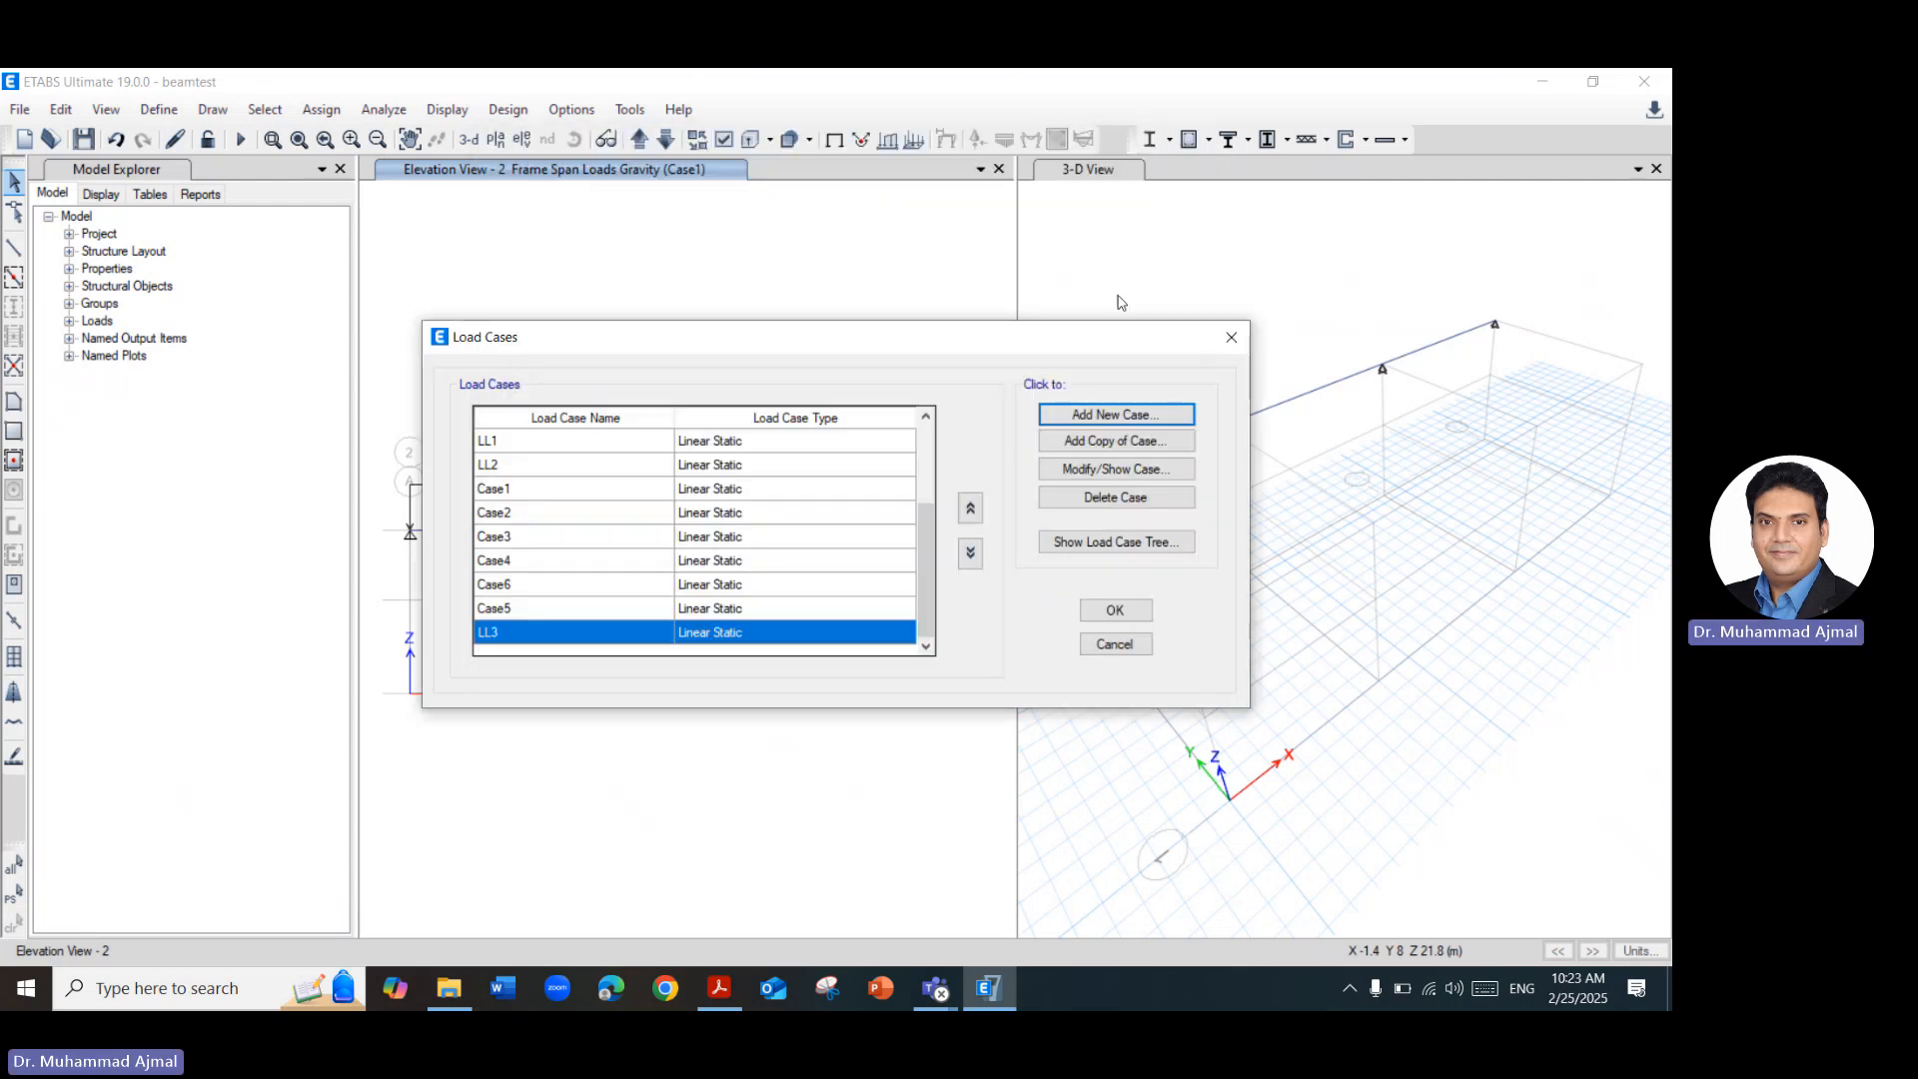
{"action": "left_click", "coordinate": [1109, 446]}
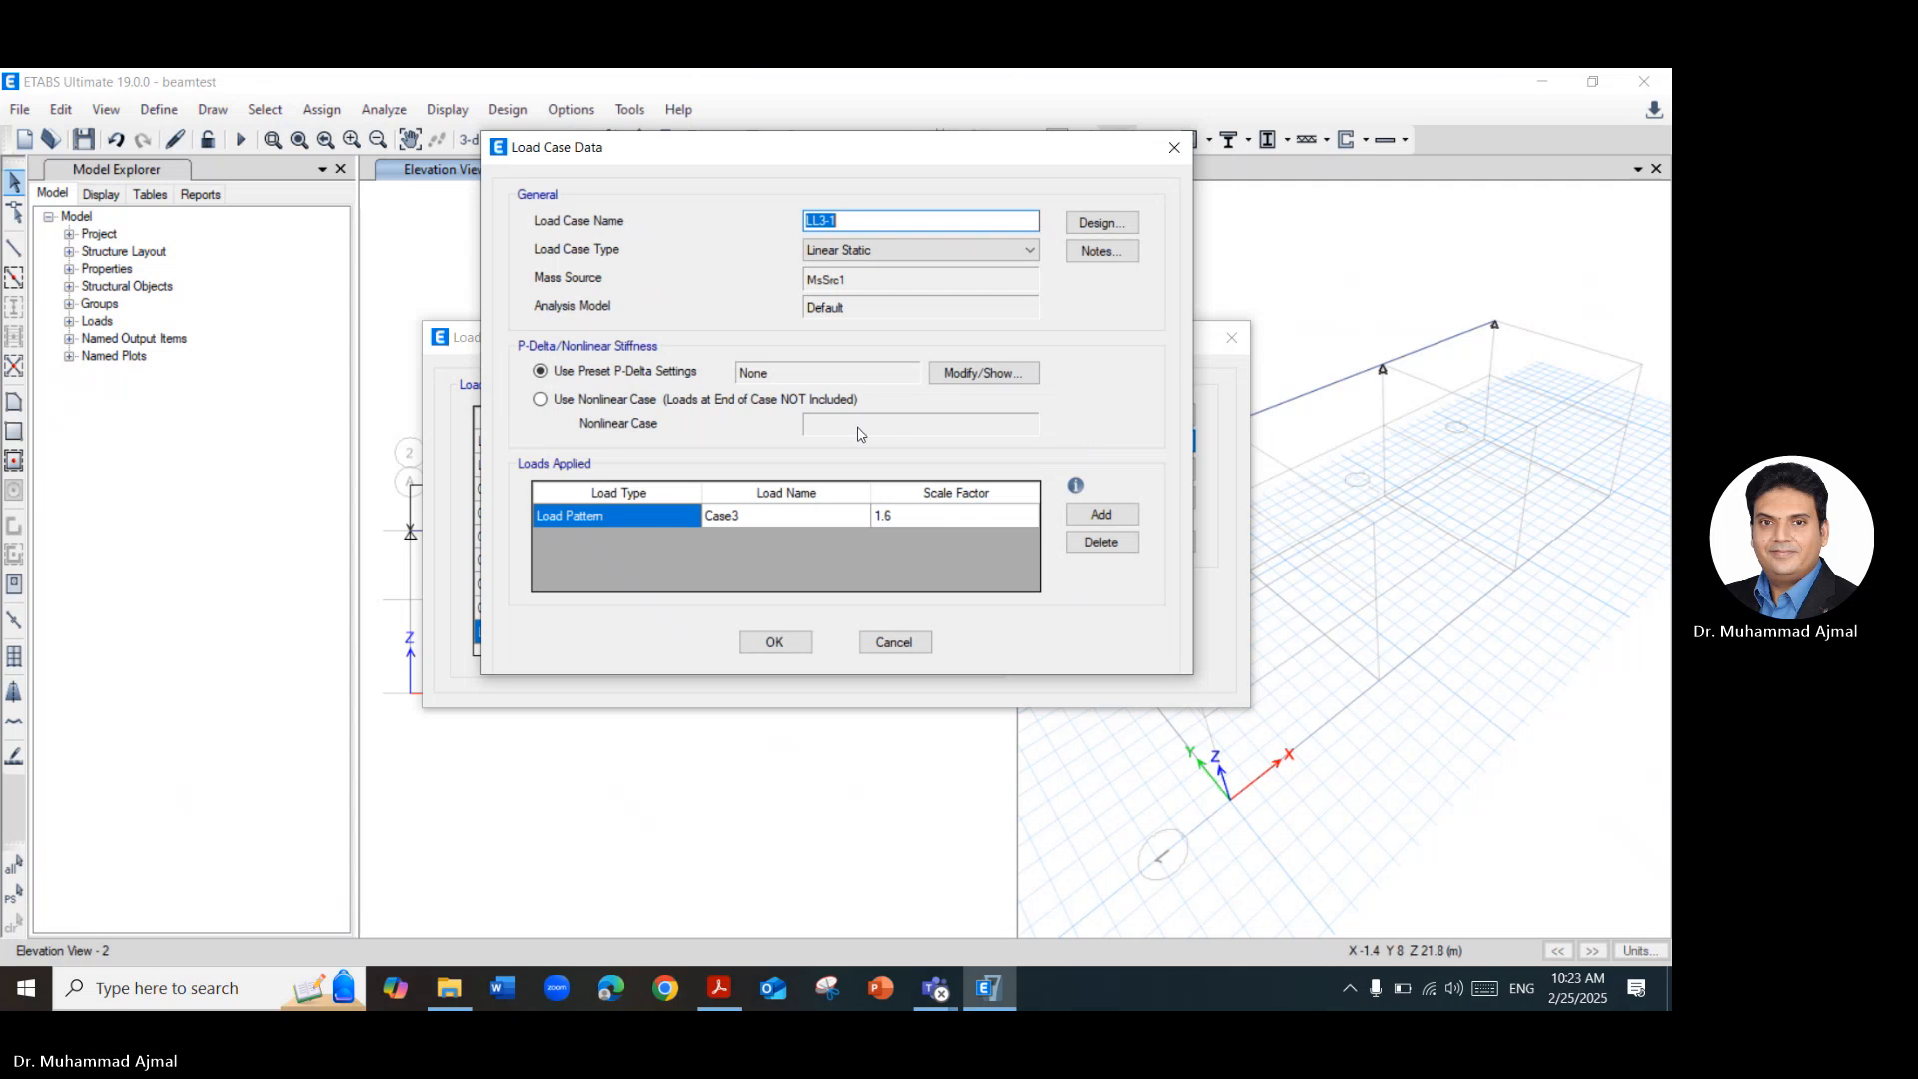
{"action": "left_click", "coordinate": [842, 518]}
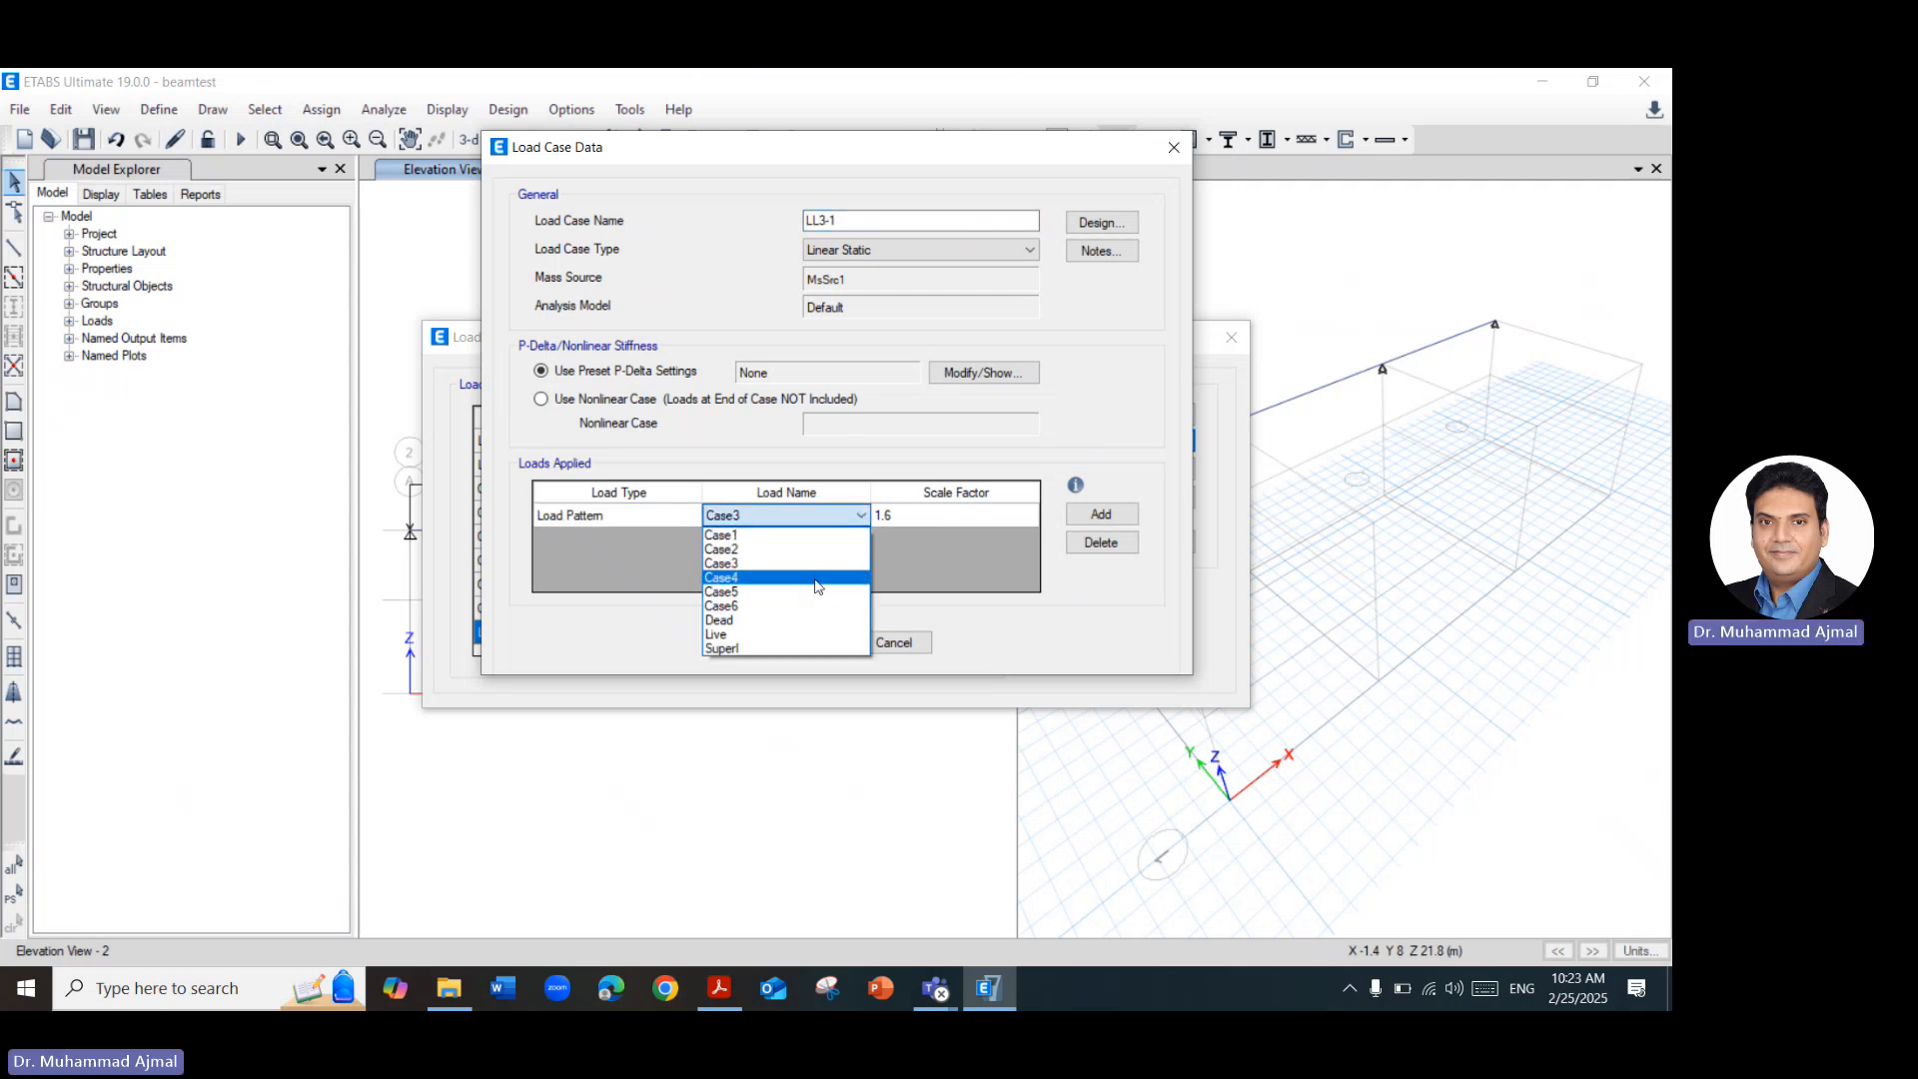
{"action": "left_click", "coordinate": [789, 591]}
{"action": "left_click", "coordinate": [879, 223]}
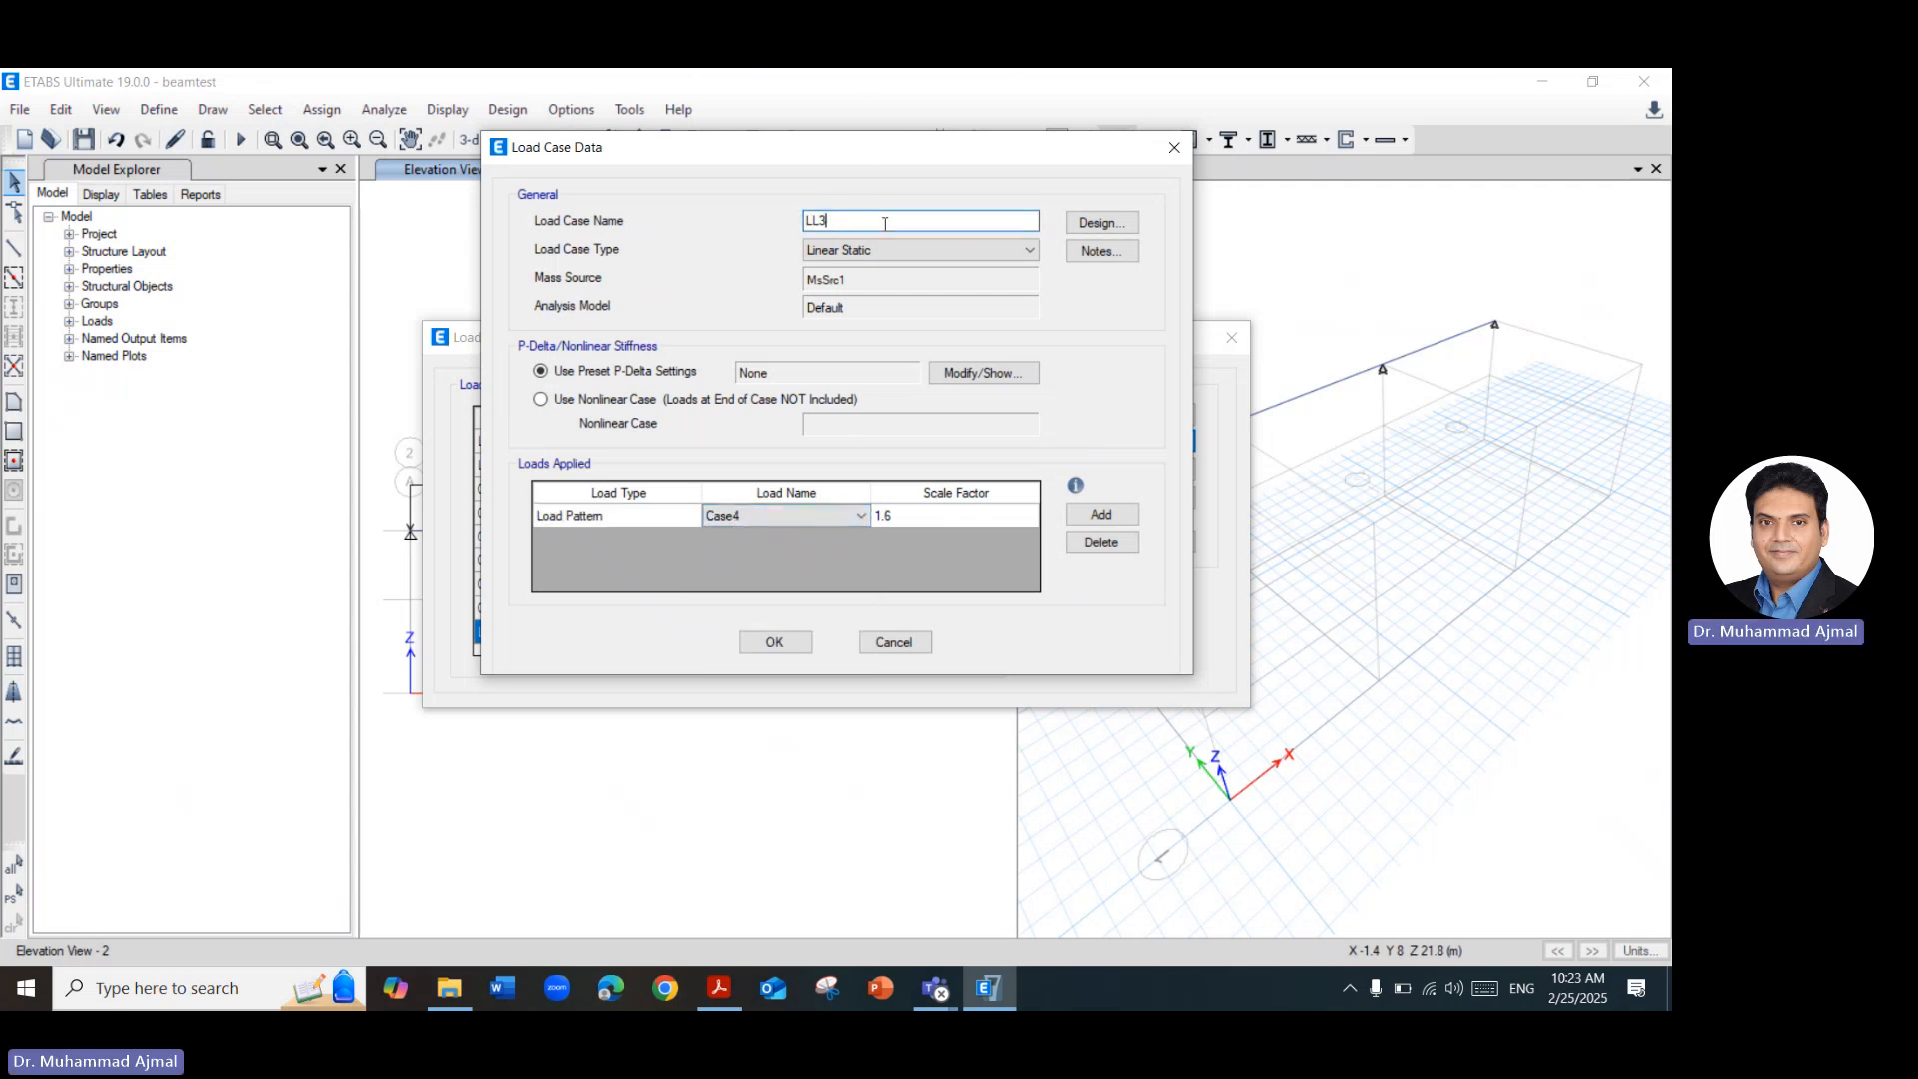
{"action": "left_click", "coordinate": [764, 644]}
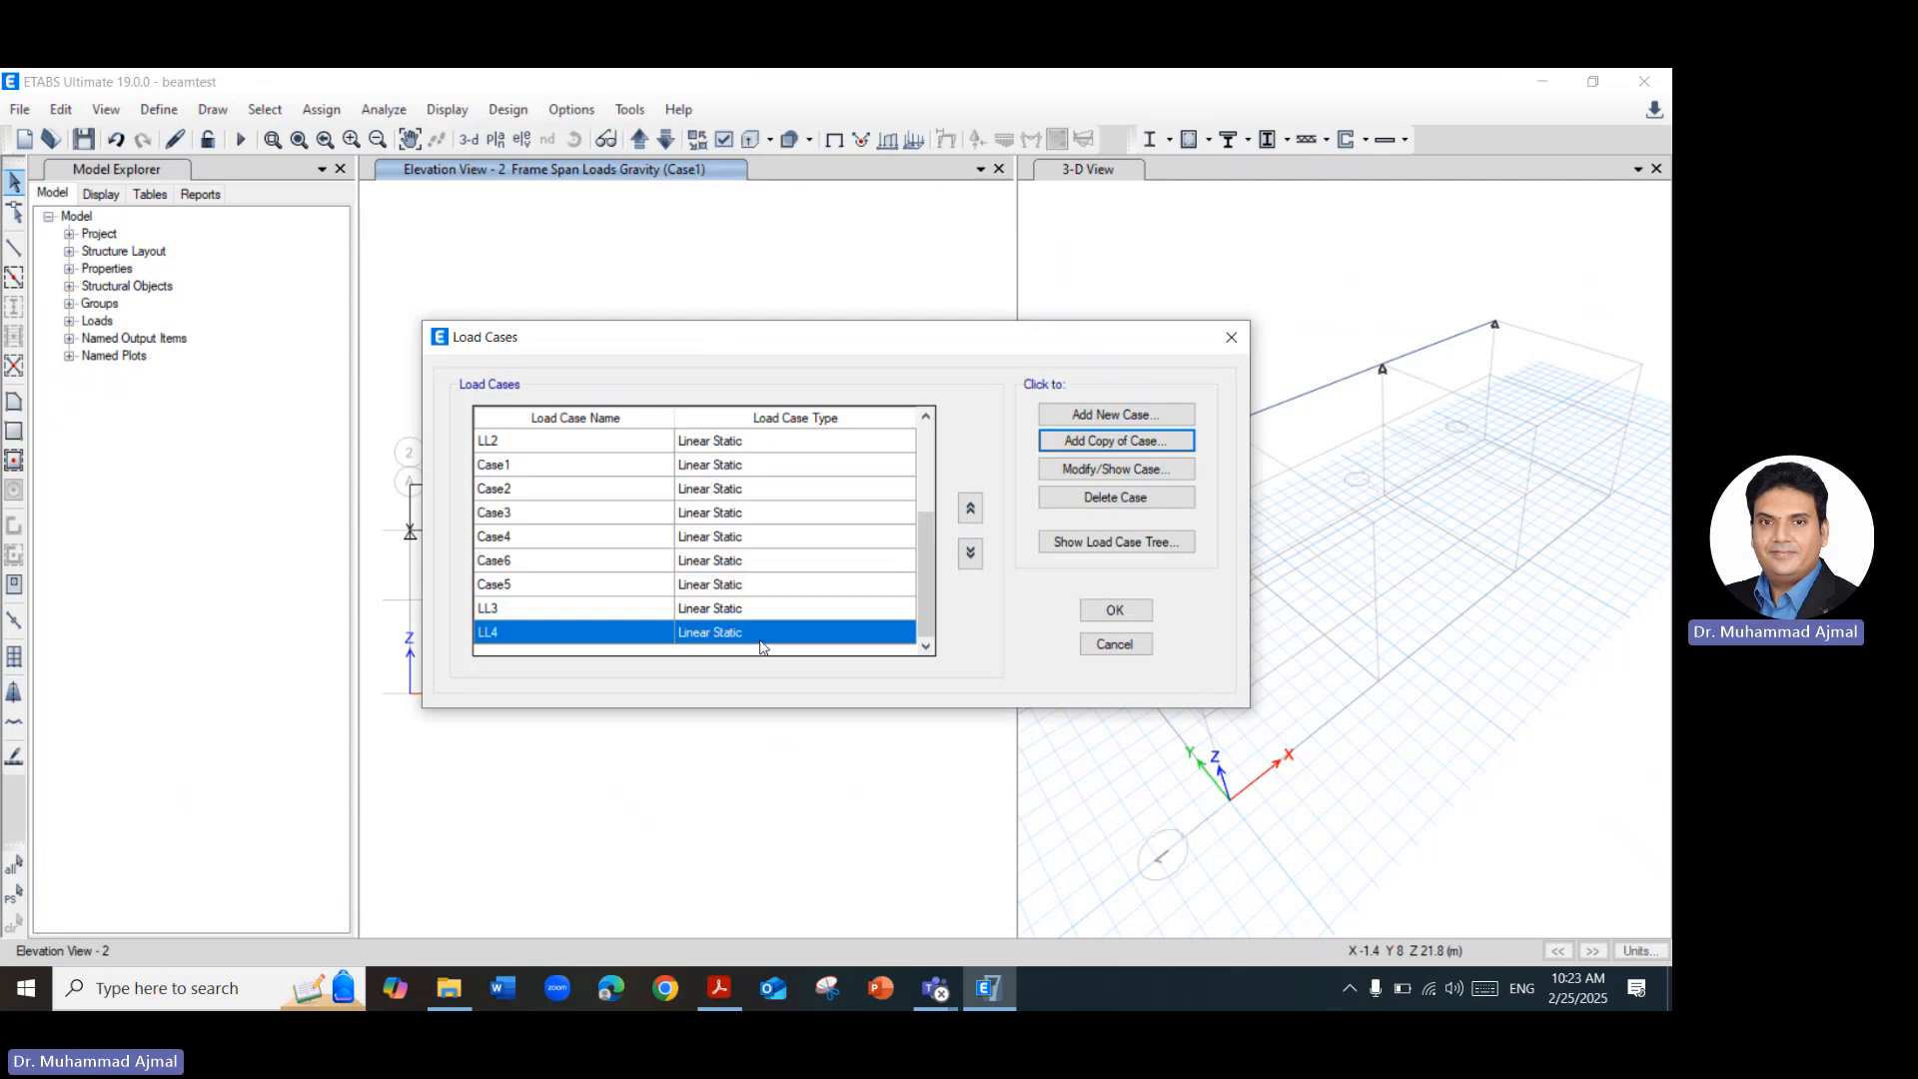
Create load case LL5 as a copy of LL4, with its applied load pattern set to Case5.
{"action": "left_click", "coordinate": [1094, 443]}
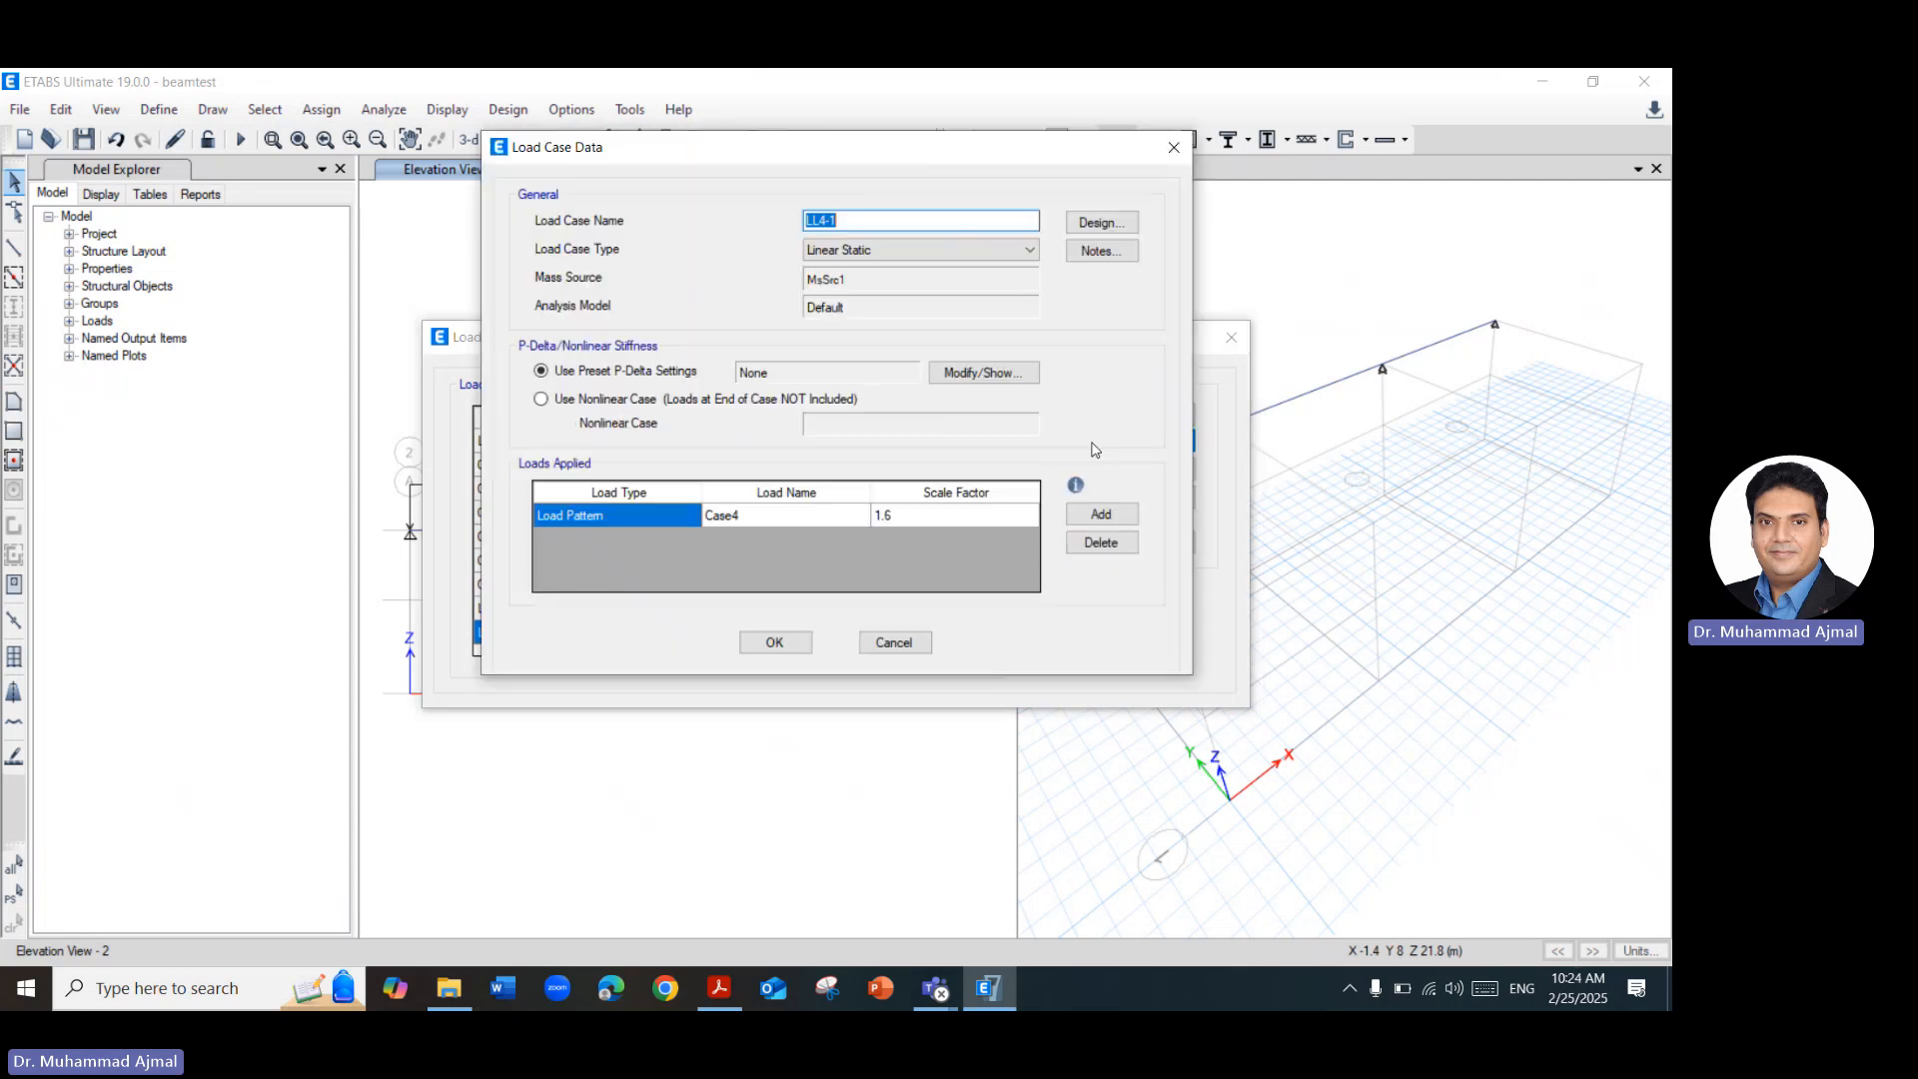
{"action": "left_click", "coordinate": [791, 520]}
{"action": "left_click", "coordinate": [860, 516]}
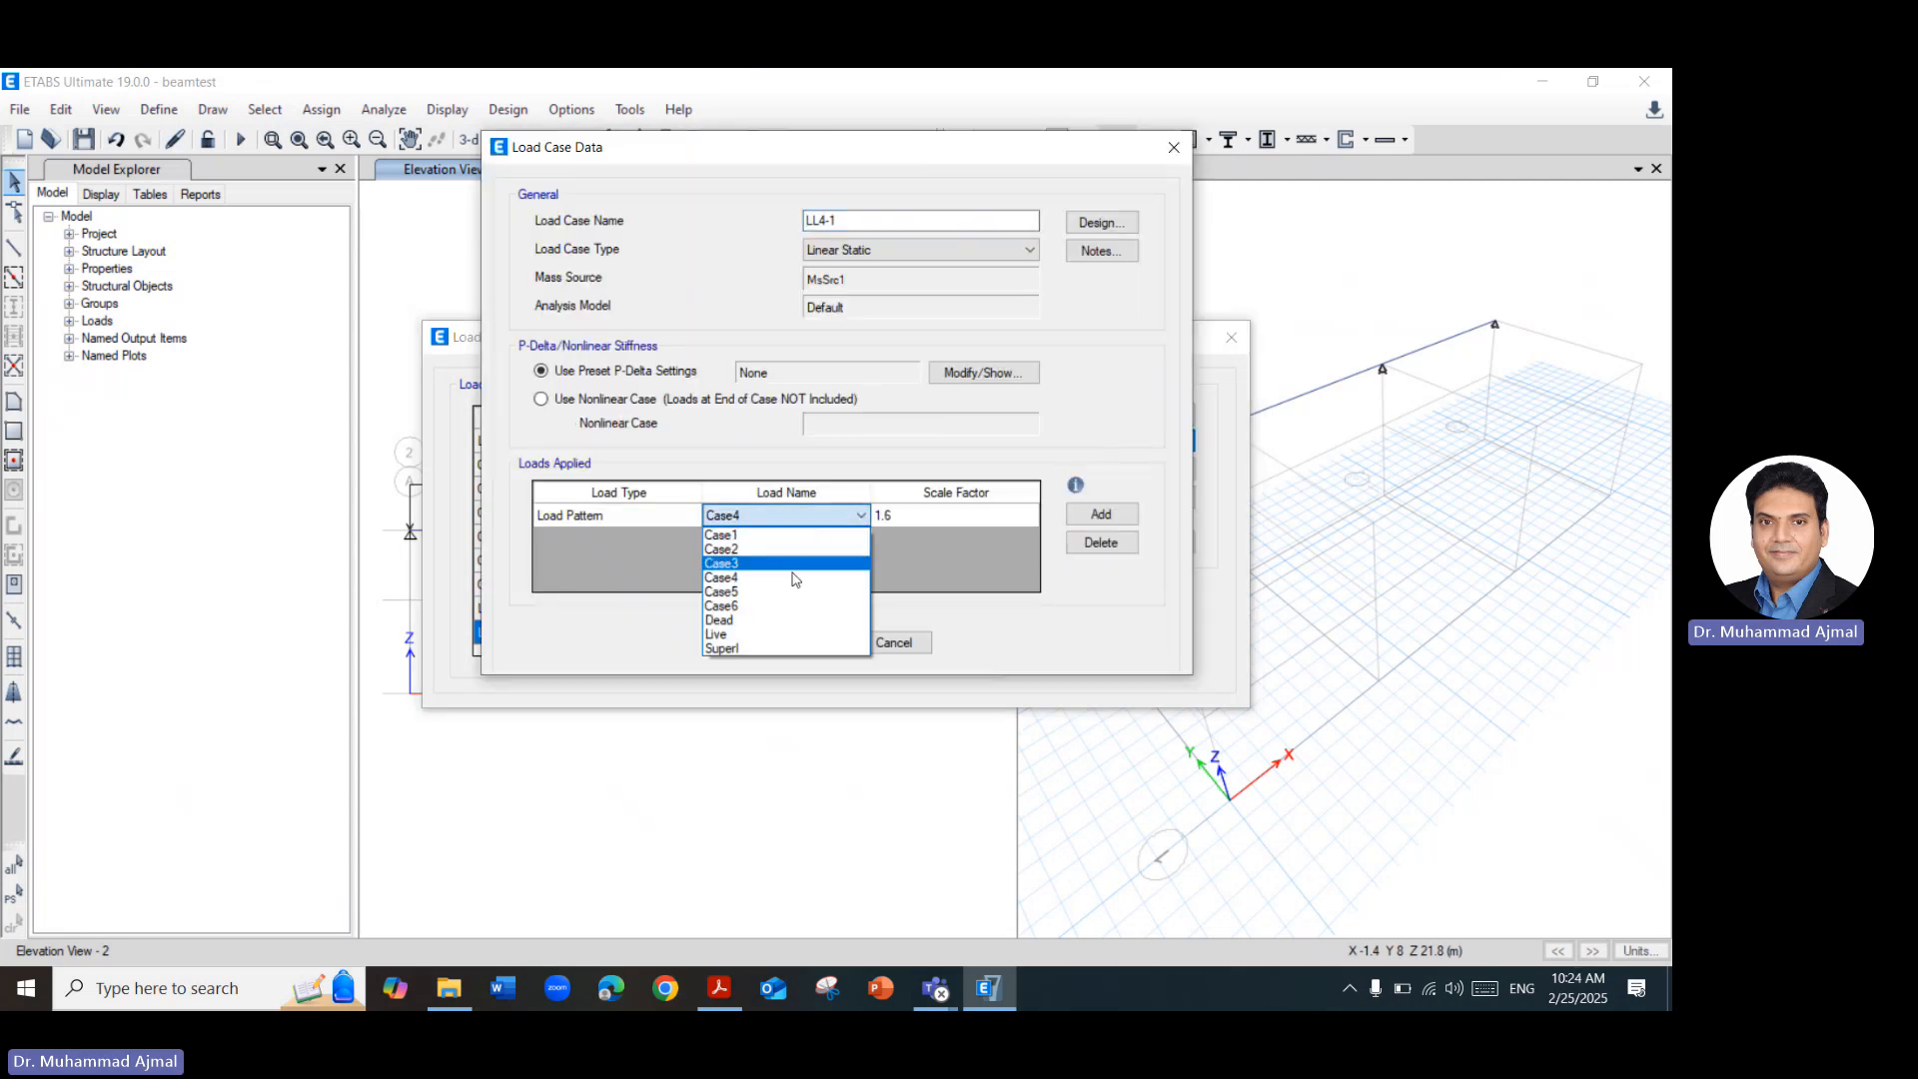
{"action": "left_click", "coordinate": [759, 605]}
{"action": "left_click_drag", "start_coordinate": [896, 212], "coordinate": [735, 228]}
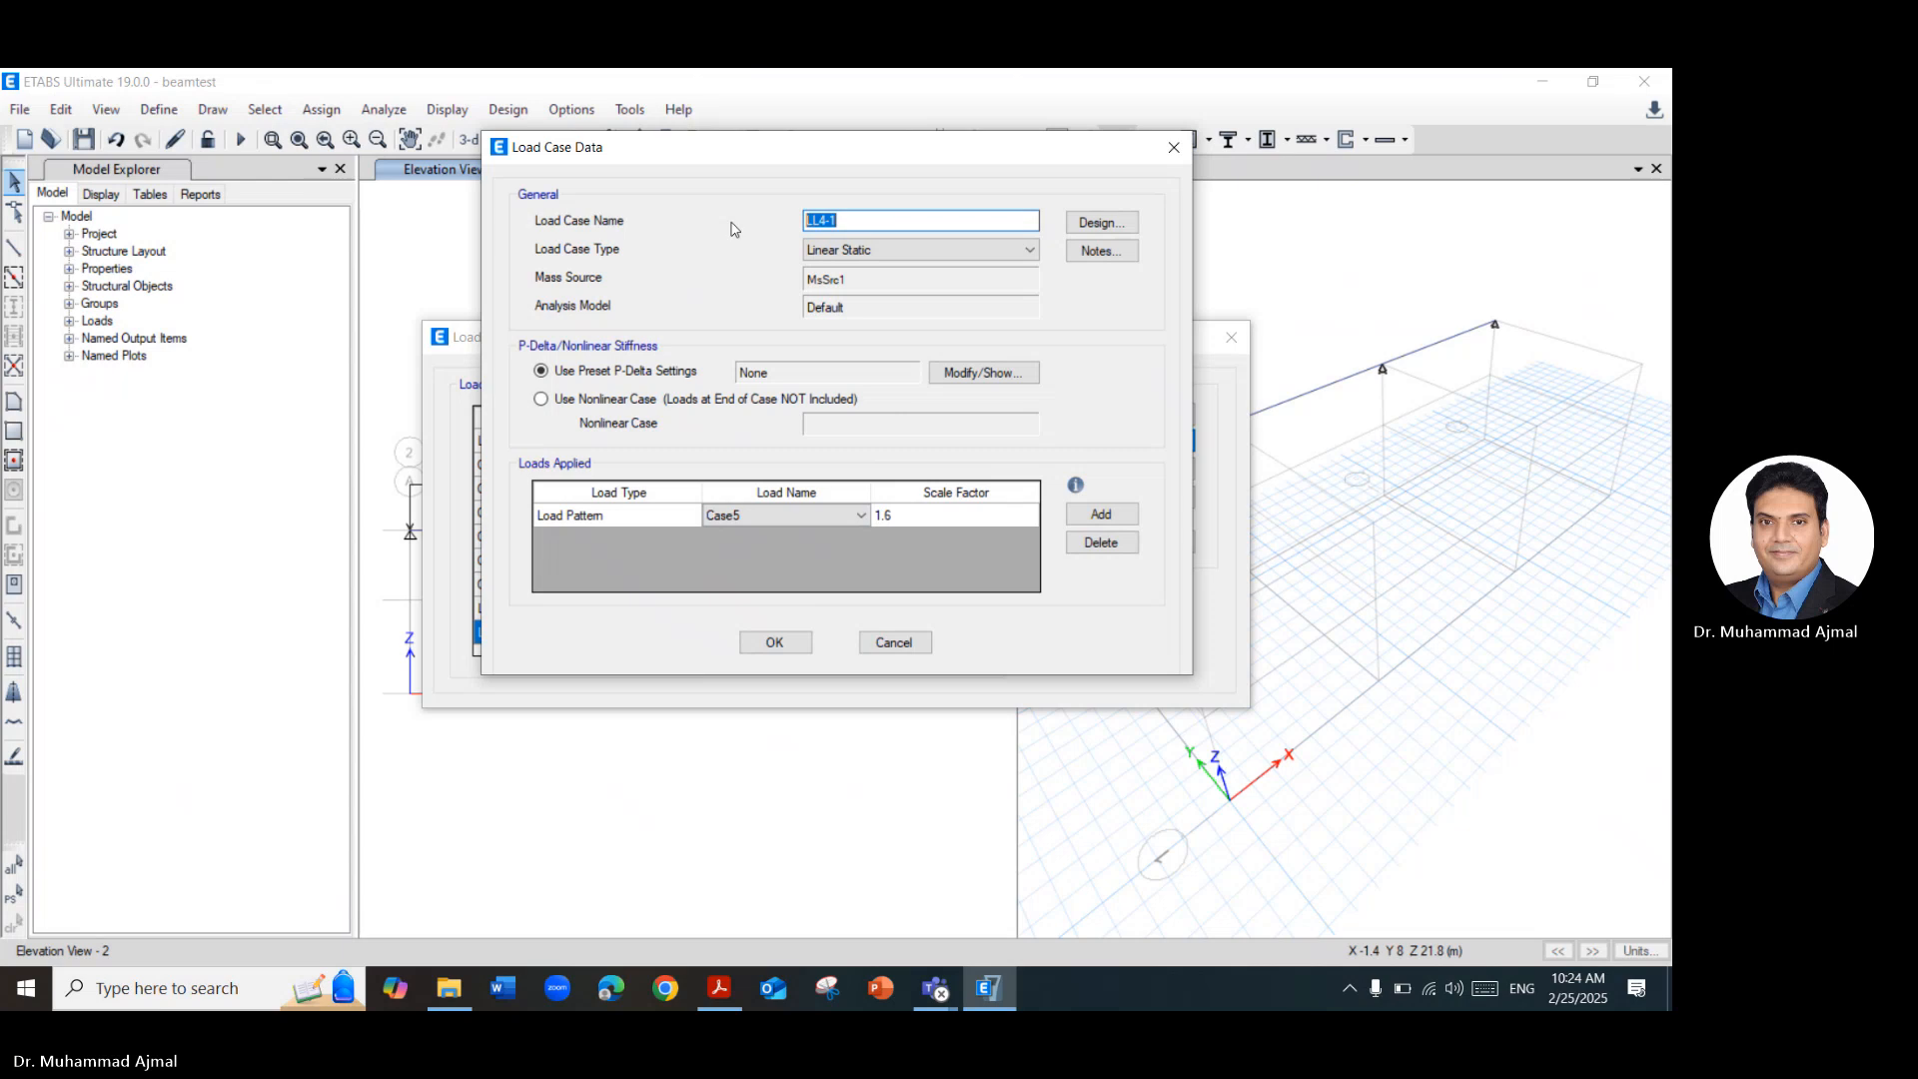
{"action": "type", "text": "LL"}
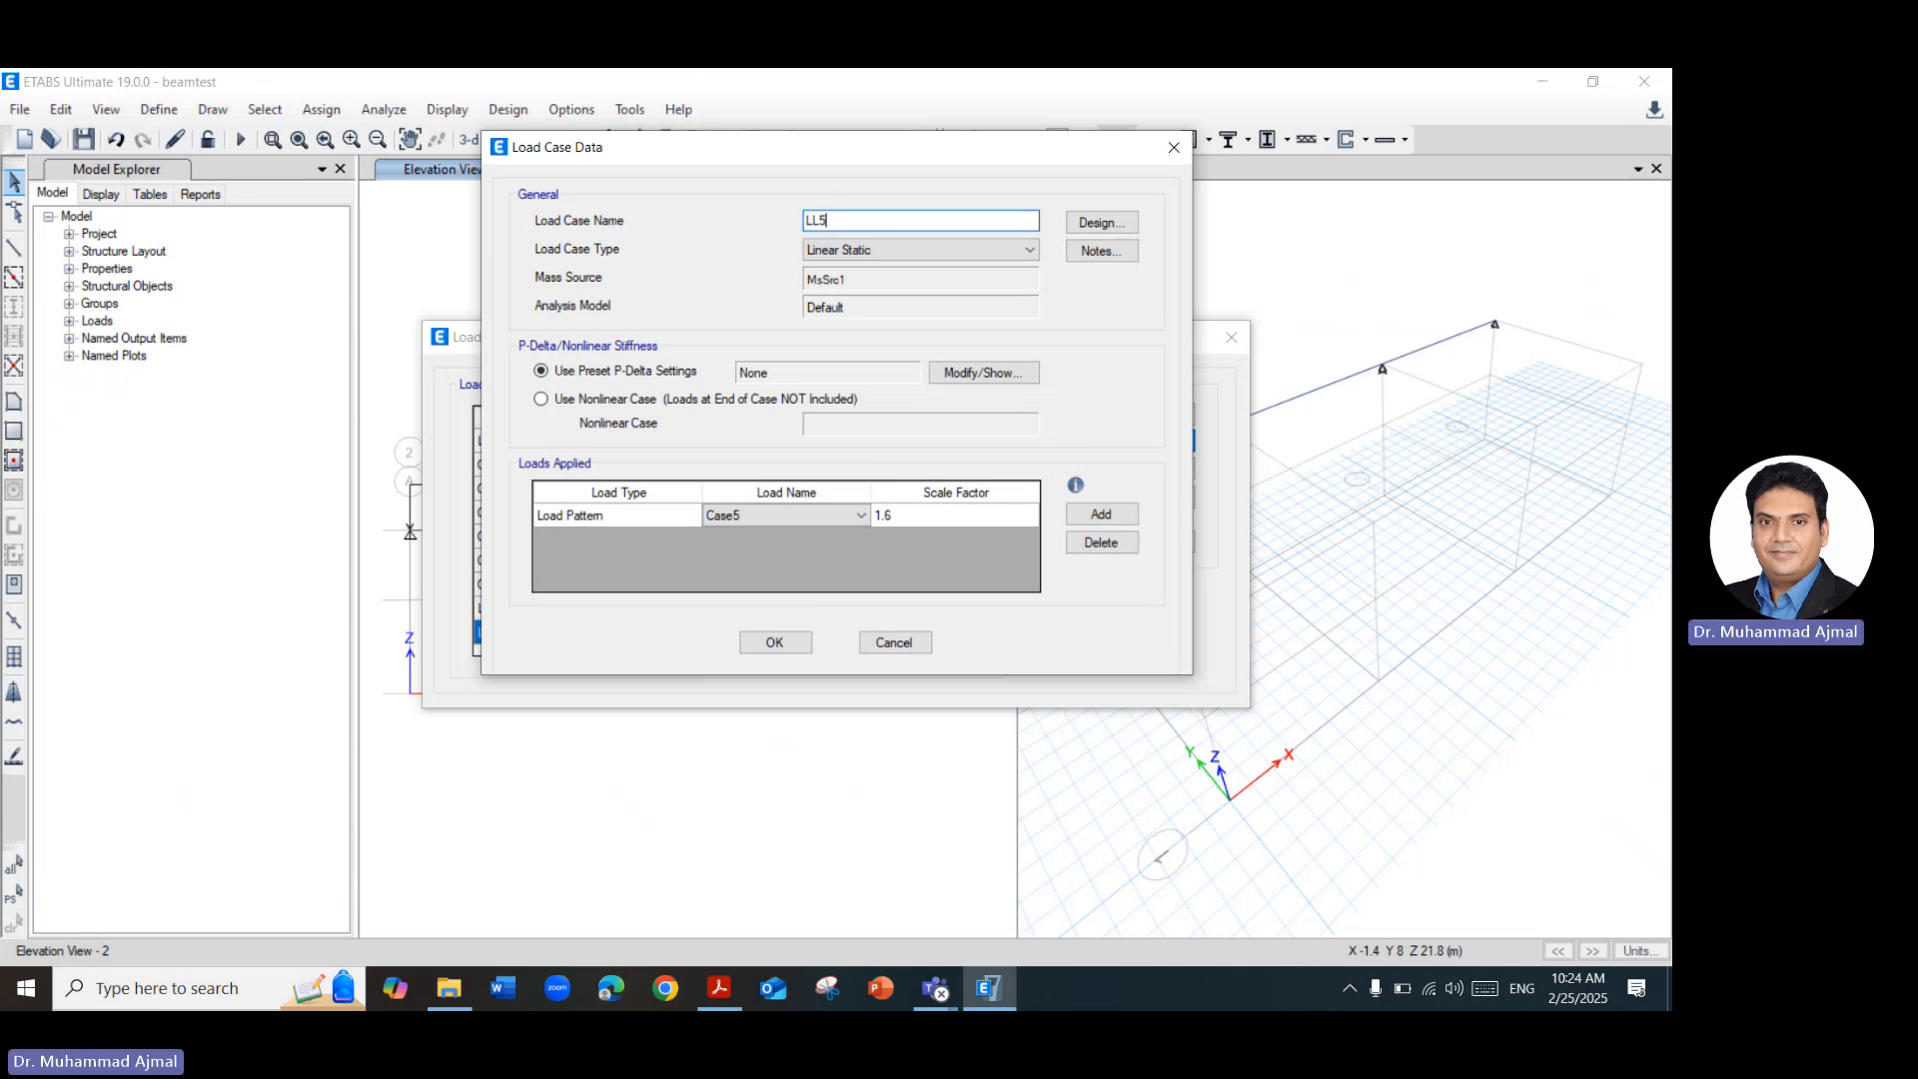
{"action": "type", "text": "5"}
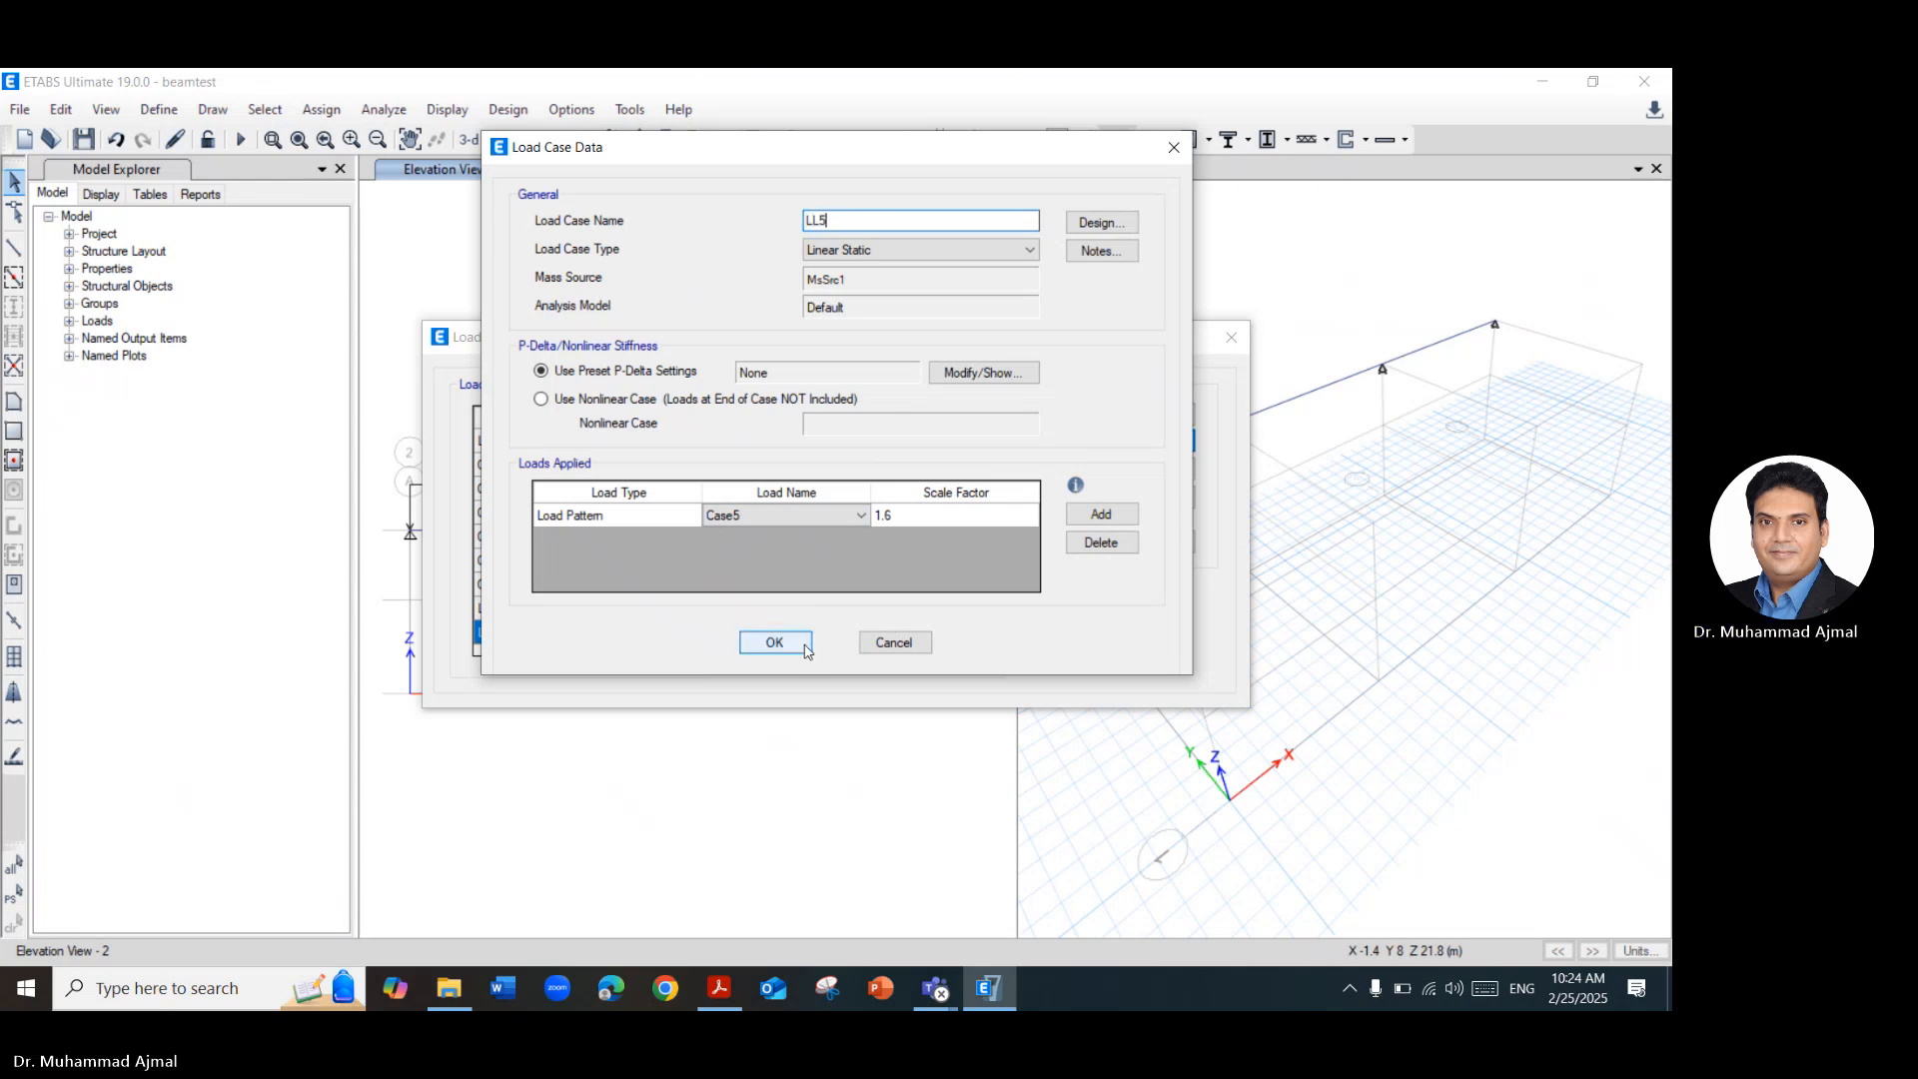
{"action": "left_click", "coordinate": [776, 641]}
Create load case LL6 as a copy of LL5, with its applied load pattern set to Case6.
{"action": "left_click", "coordinate": [1127, 442]}
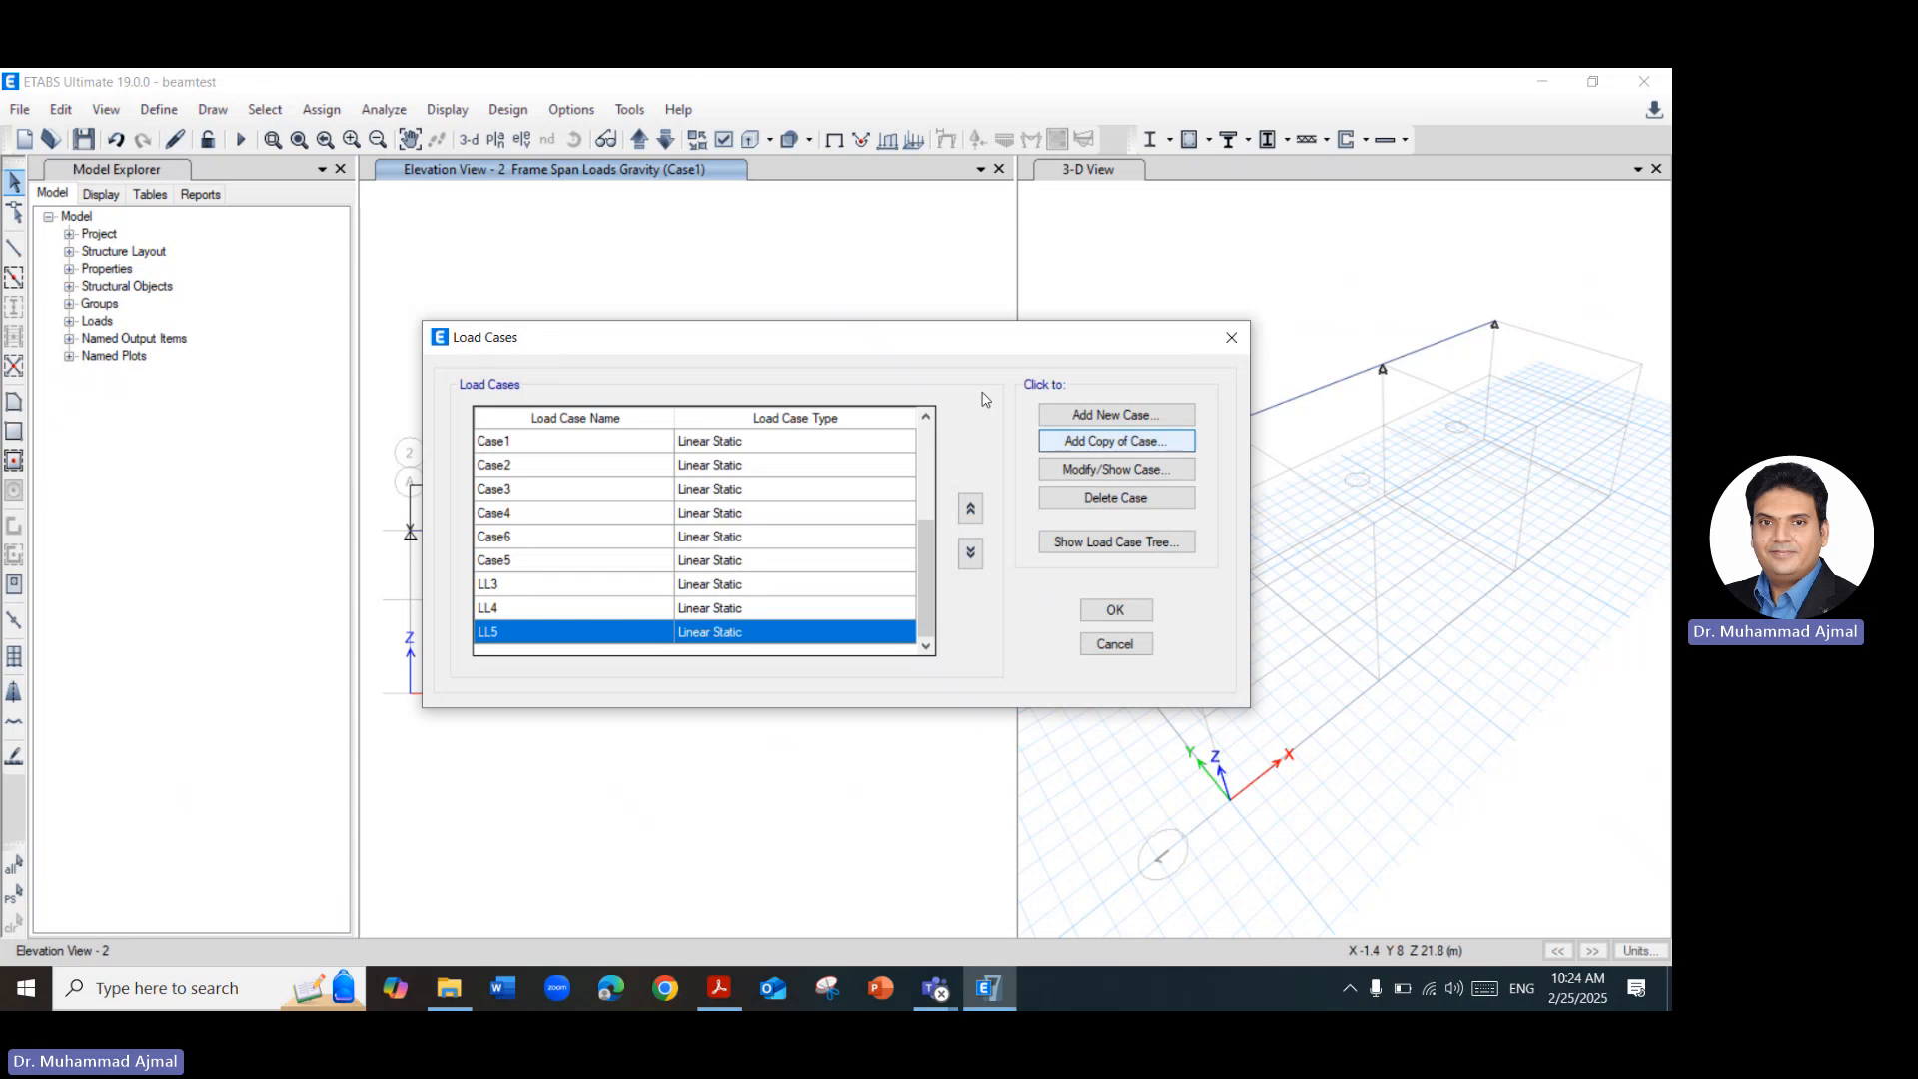
{"action": "key", "text": "End"}
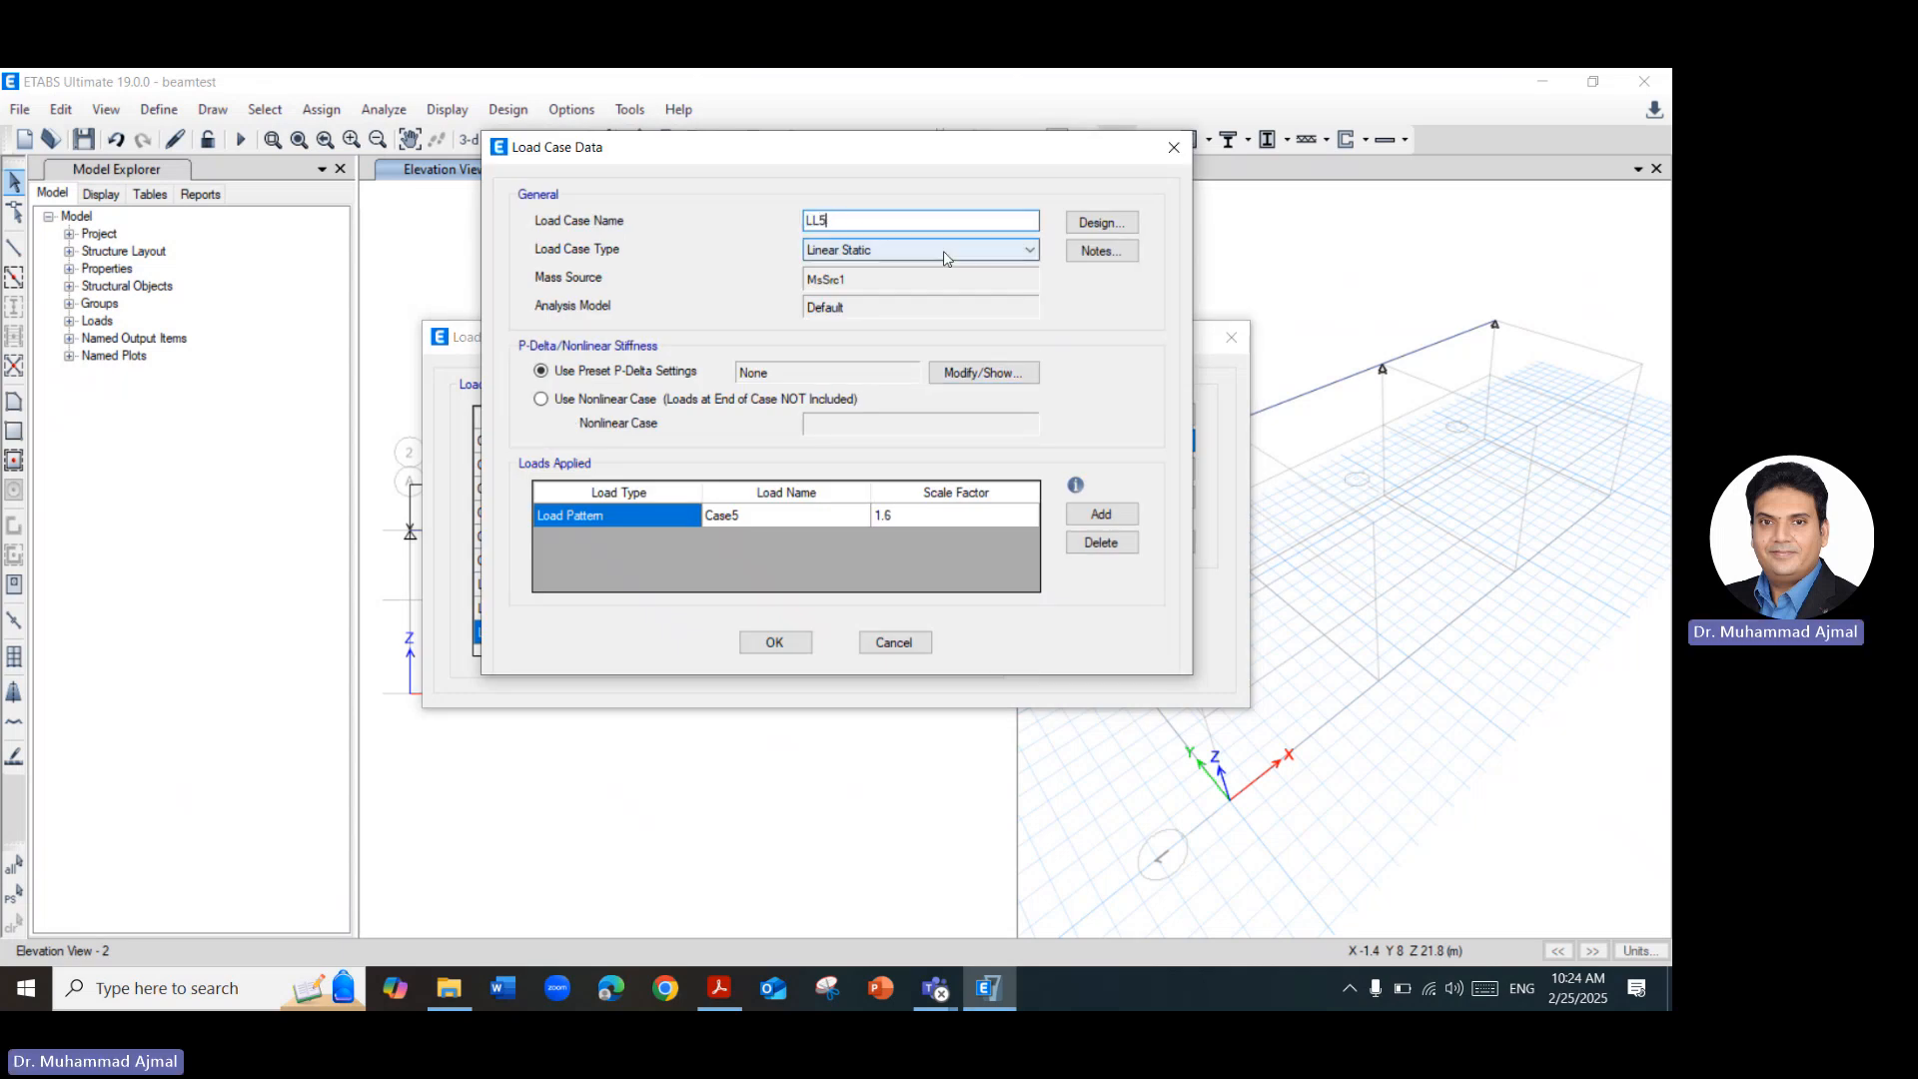
{"action": "left_click", "coordinate": [835, 517]}
{"action": "left_click", "coordinate": [844, 519]}
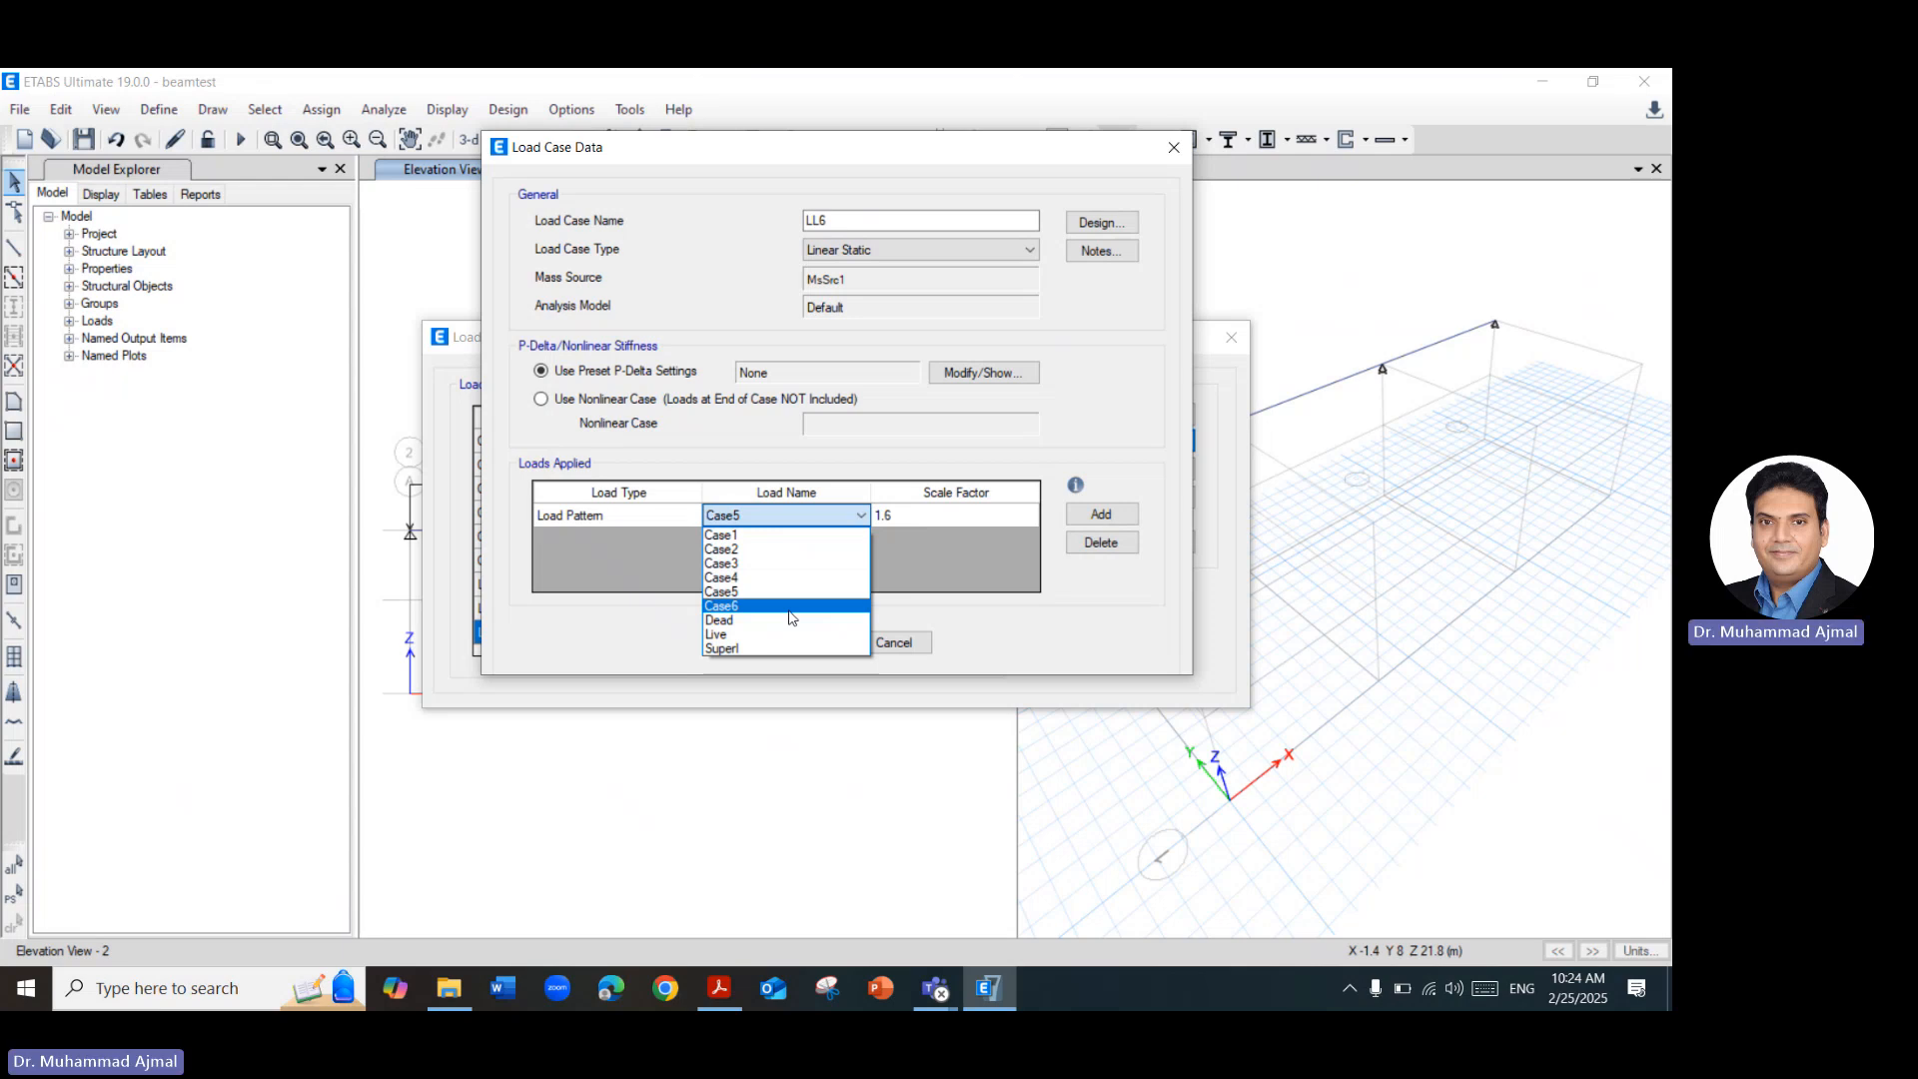
{"action": "left_click", "coordinate": [790, 647]}
{"action": "left_click", "coordinate": [774, 644]}
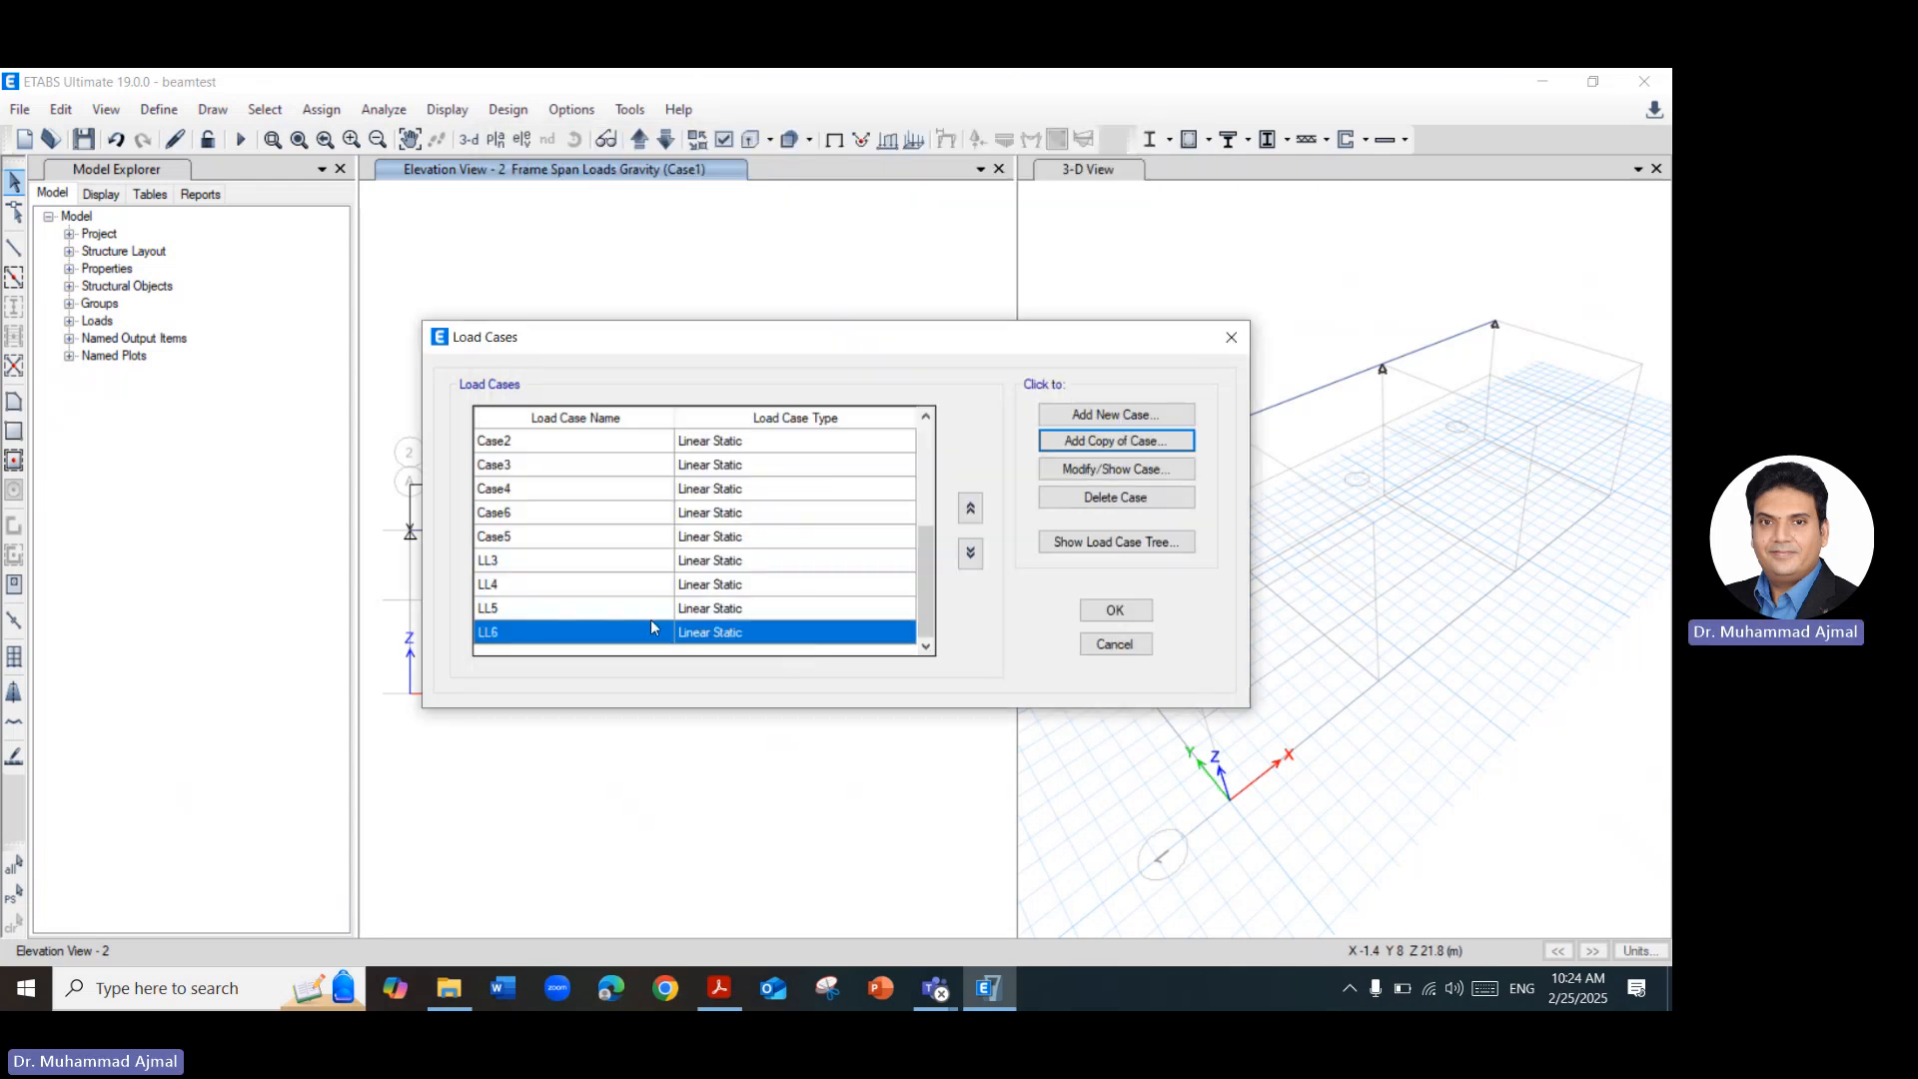
Move load case LL5 up the load case list to directly below LL2.
{"action": "left_click", "coordinate": [521, 563], "text": "ctrl"}
{"action": "left_click", "coordinate": [514, 588], "text": "ctrl"}
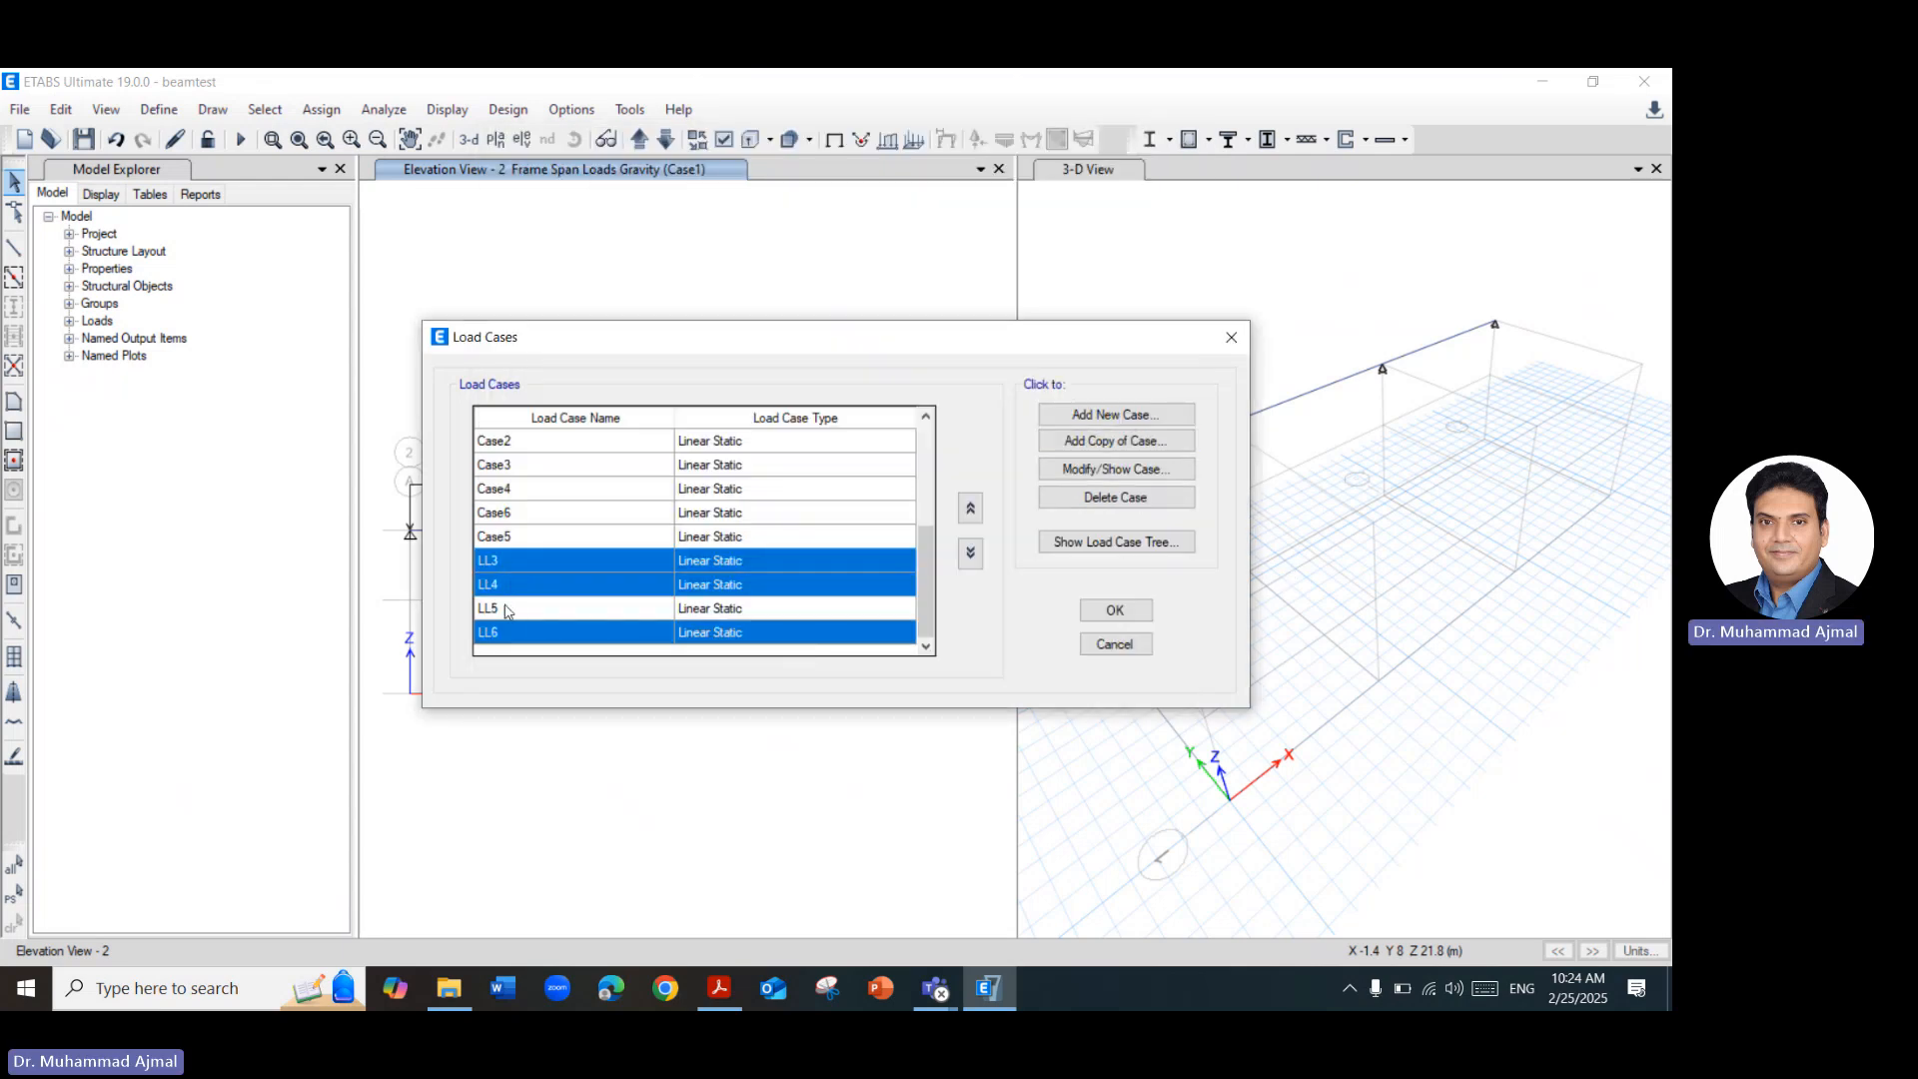
{"action": "left_click", "coordinate": [505, 609], "text": "ctrl"}
{"action": "left_click", "coordinate": [970, 508]}
{"action": "left_click", "coordinate": [971, 508]}
{"action": "left_click", "coordinate": [970, 508]}
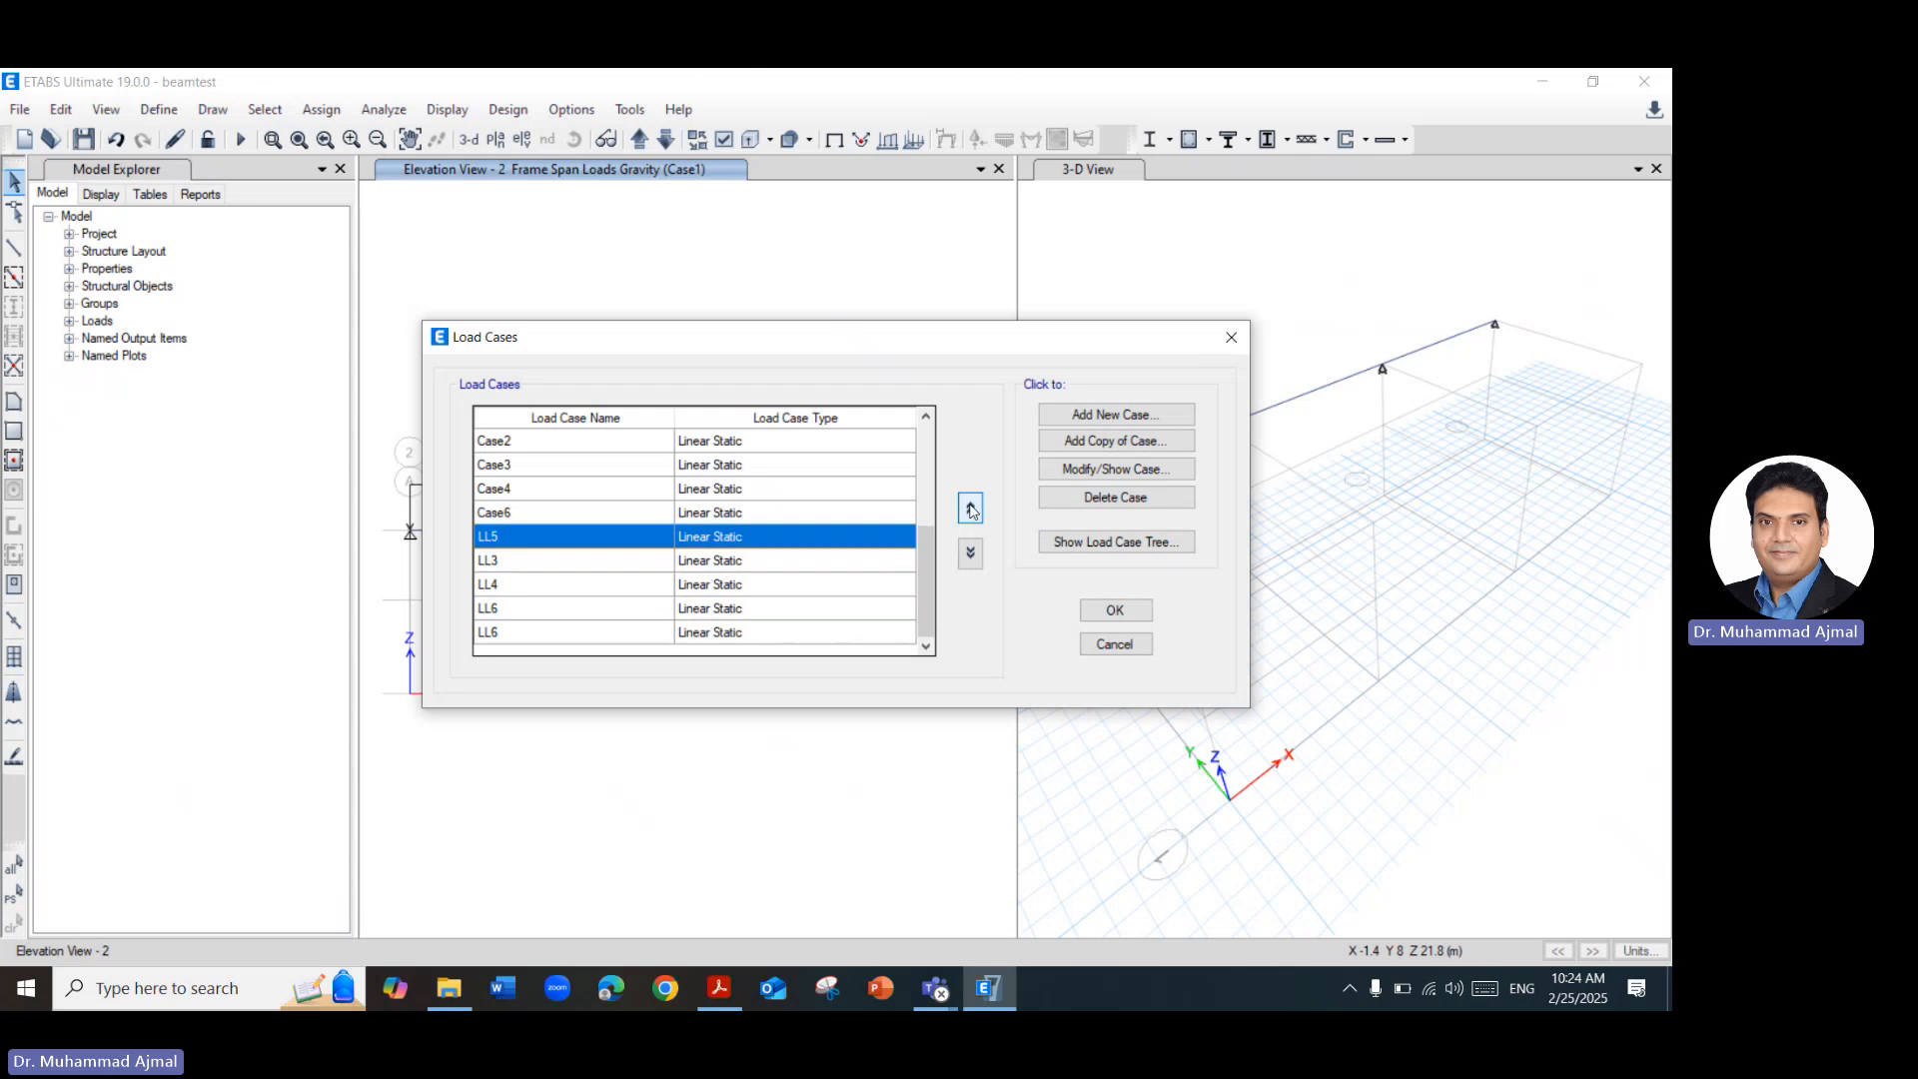
{"action": "left_click", "coordinate": [970, 509]}
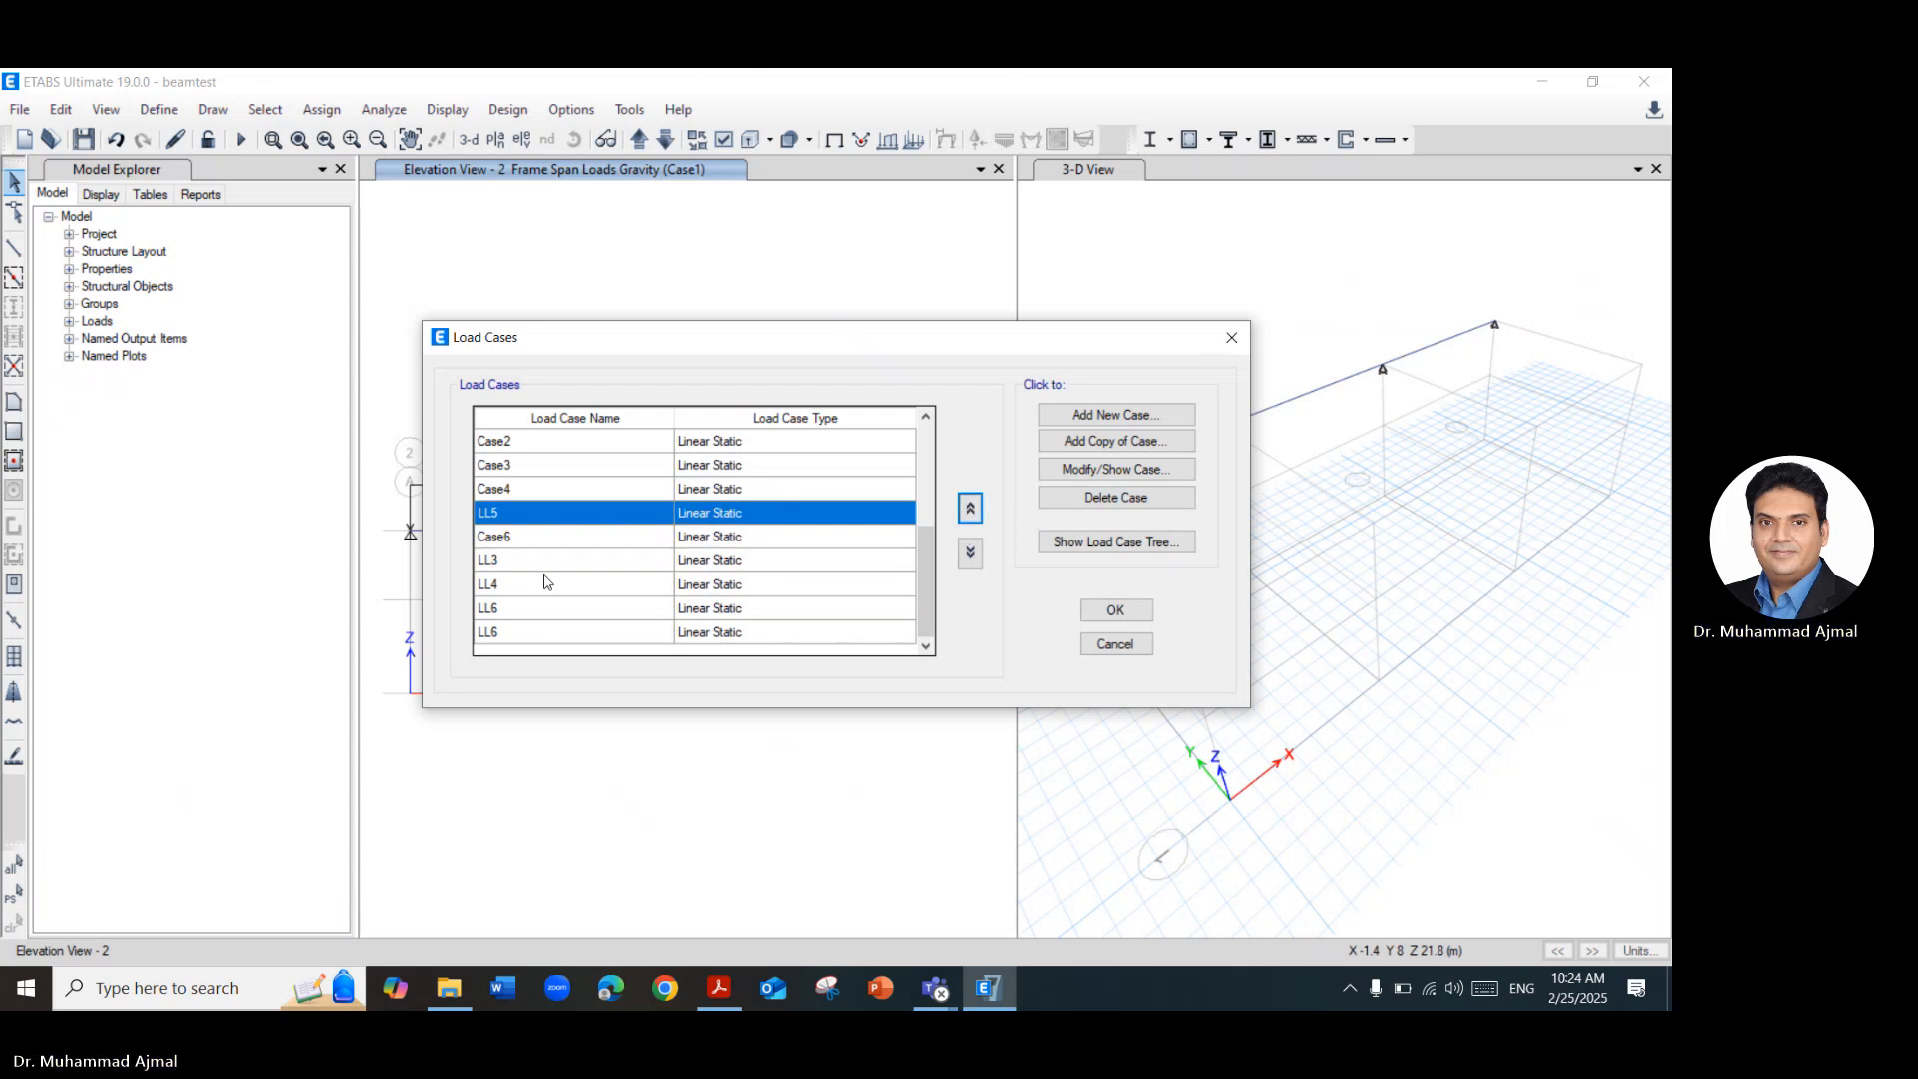
{"action": "left_click", "coordinate": [970, 509]}
{"action": "left_click", "coordinate": [970, 509]}
{"action": "left_click", "coordinate": [970, 509]}
{"action": "left_click", "coordinate": [970, 509]}
{"action": "left_click", "coordinate": [970, 508]}
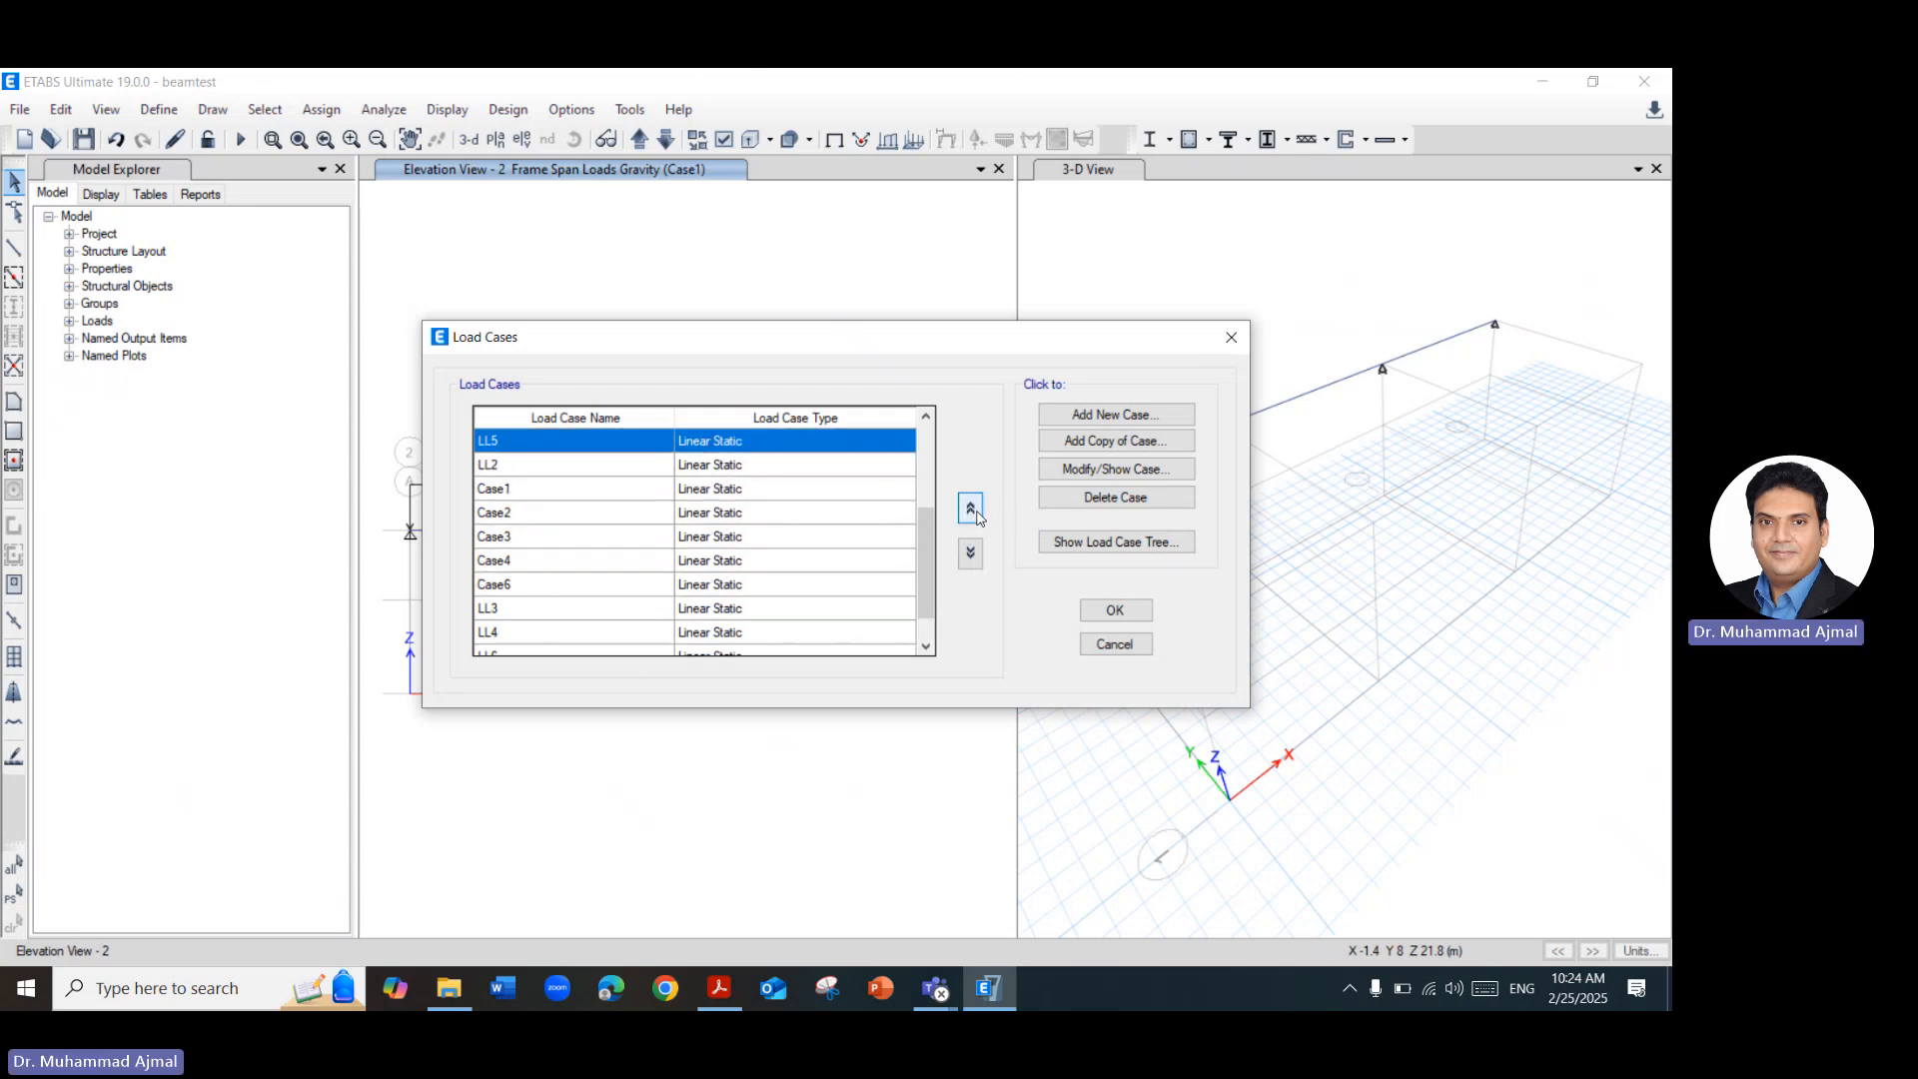
{"action": "left_click", "coordinate": [970, 553]}
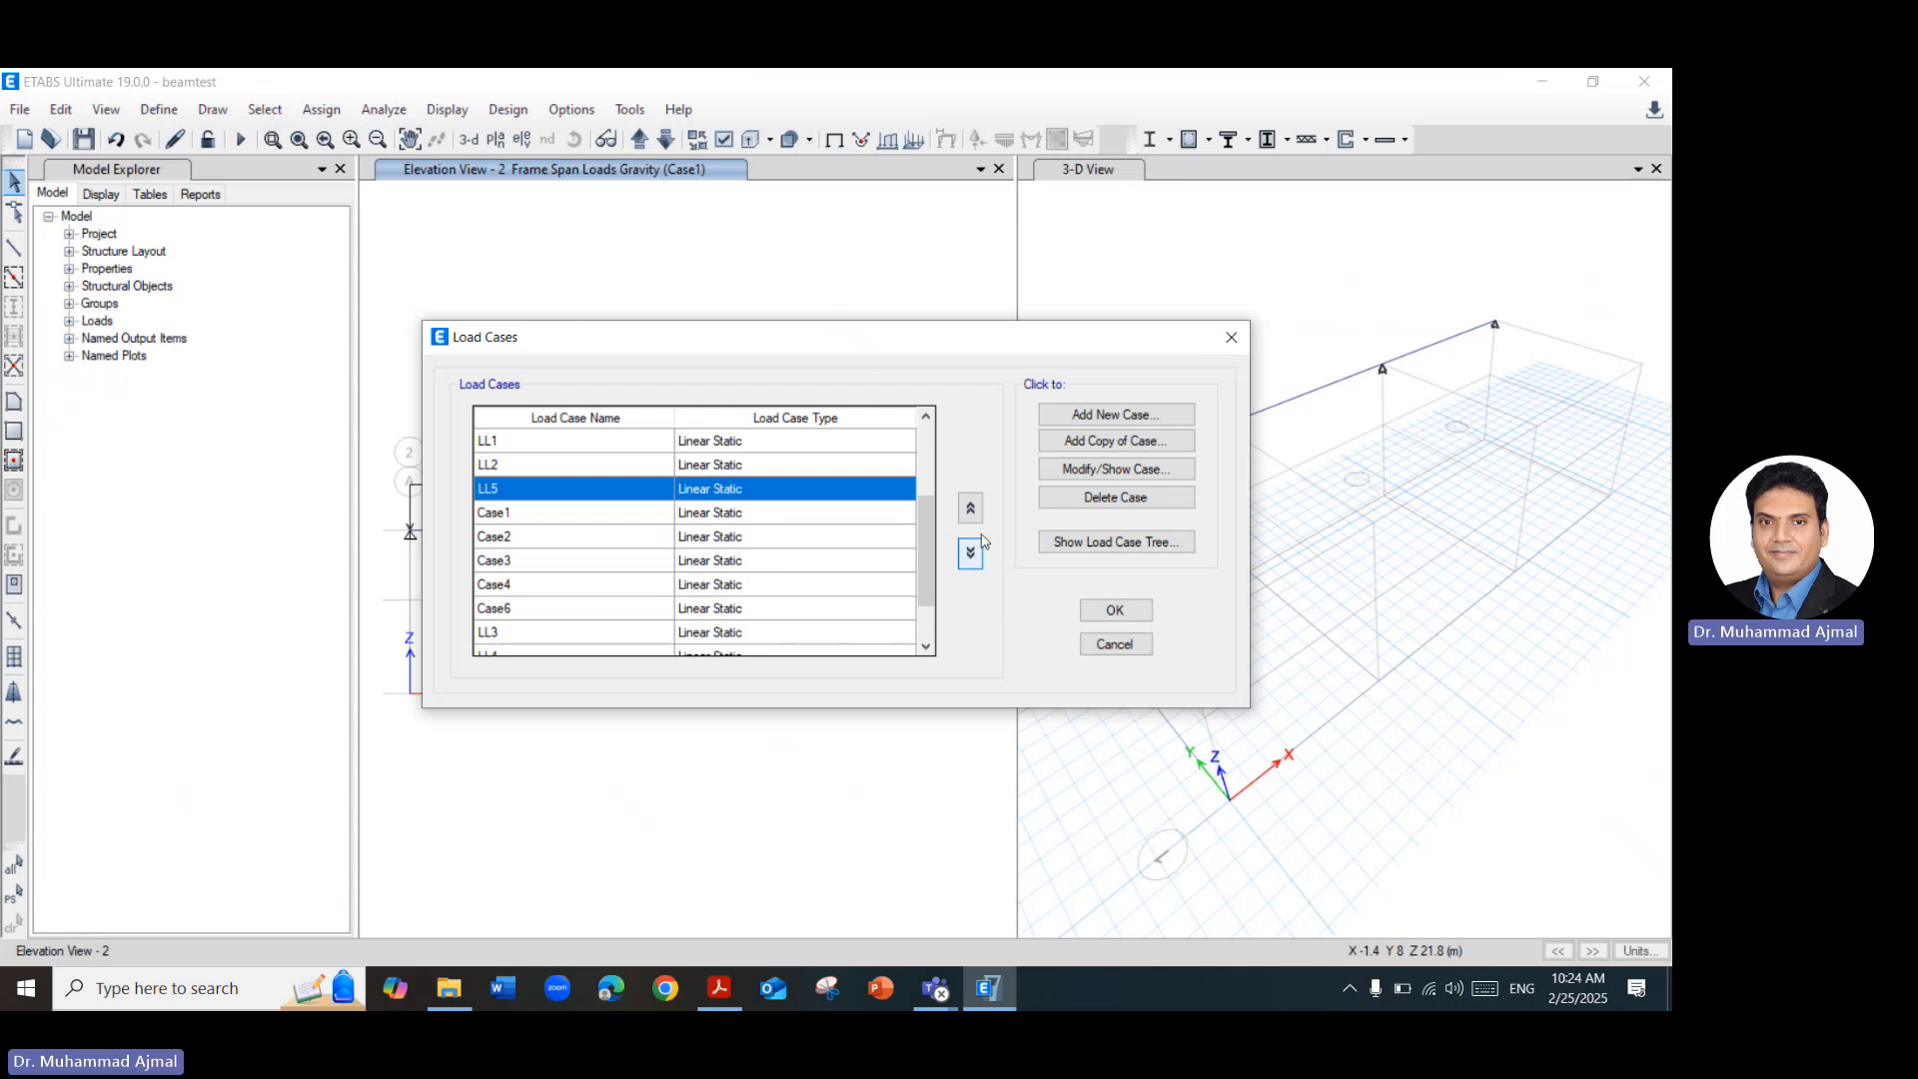
Move load case LL3 up the list to sit between LL2 and LL5.
{"action": "left_click", "coordinate": [628, 637]}
{"action": "left_click", "coordinate": [970, 510]}
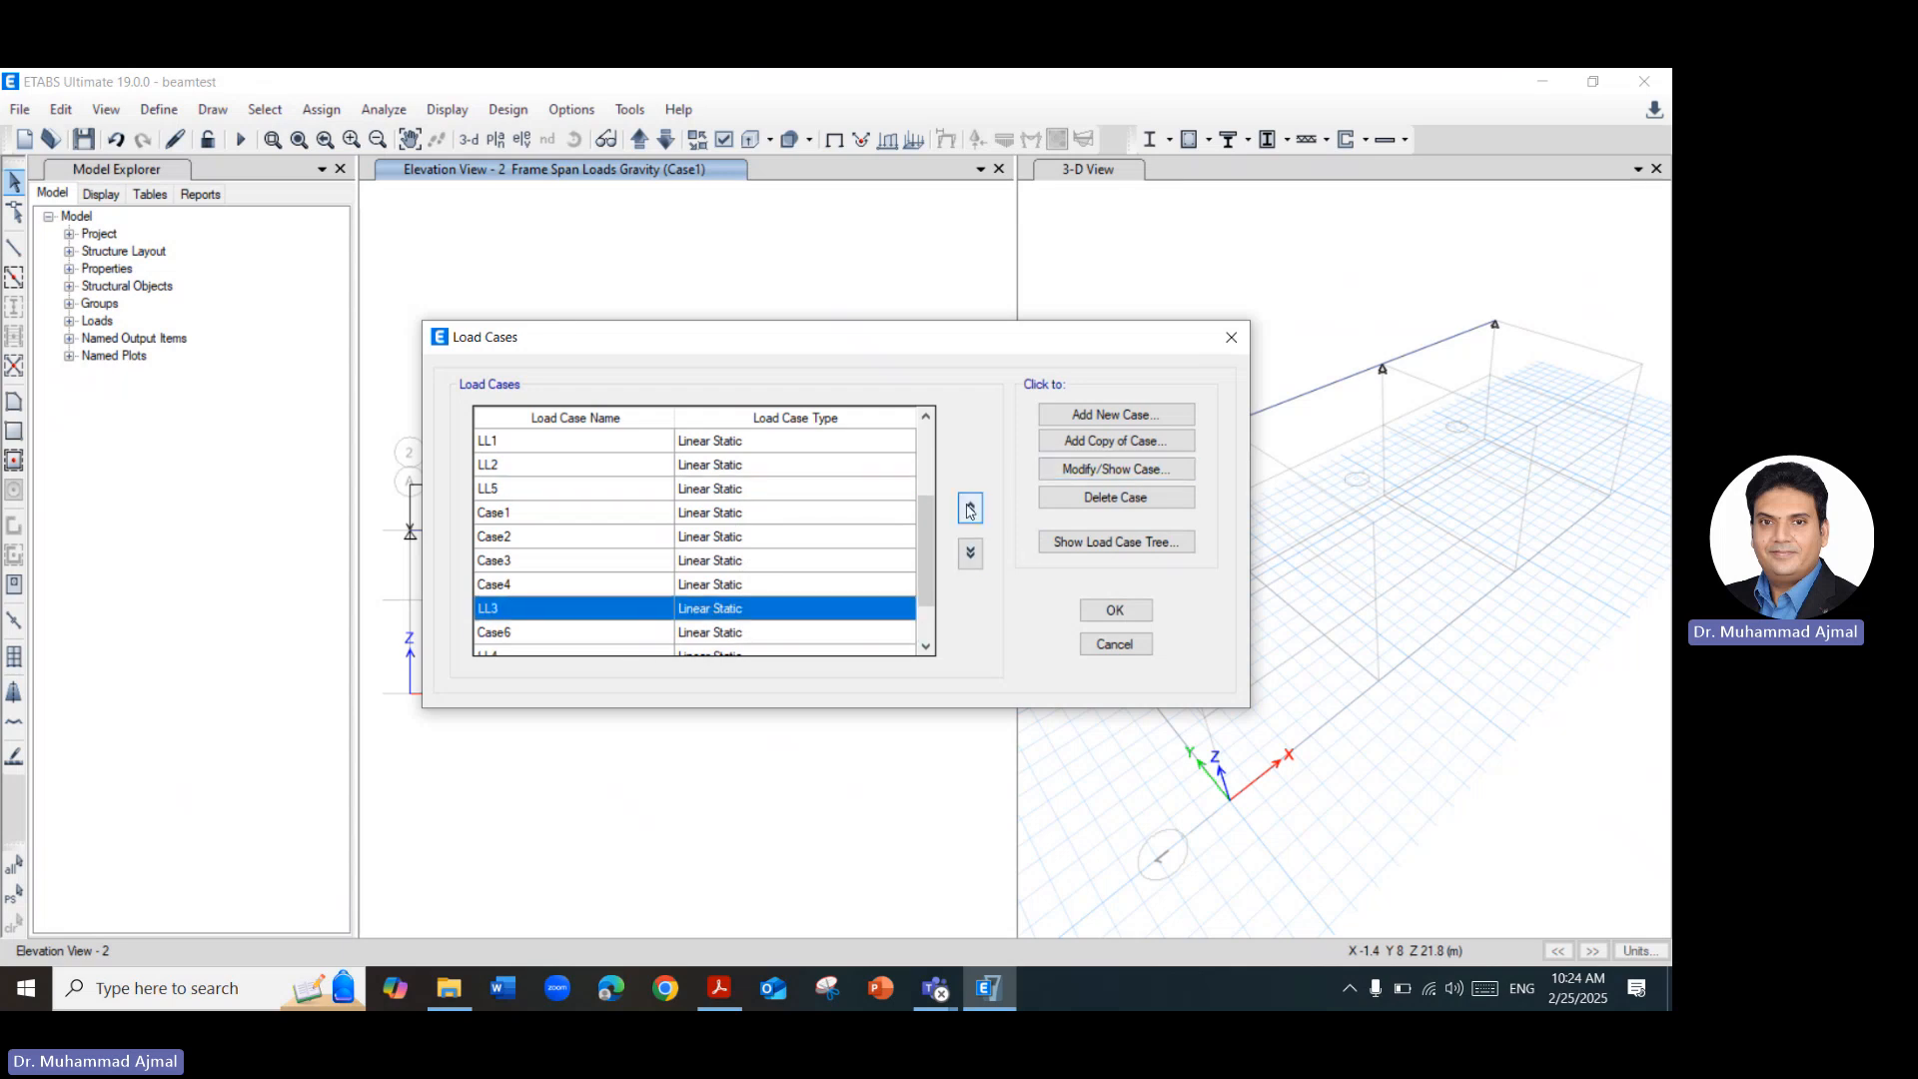
{"action": "left_click", "coordinate": [970, 508]}
{"action": "left_click", "coordinate": [970, 509]}
{"action": "left_click", "coordinate": [970, 509]}
{"action": "left_click", "coordinate": [970, 508]}
{"action": "left_click", "coordinate": [971, 509]}
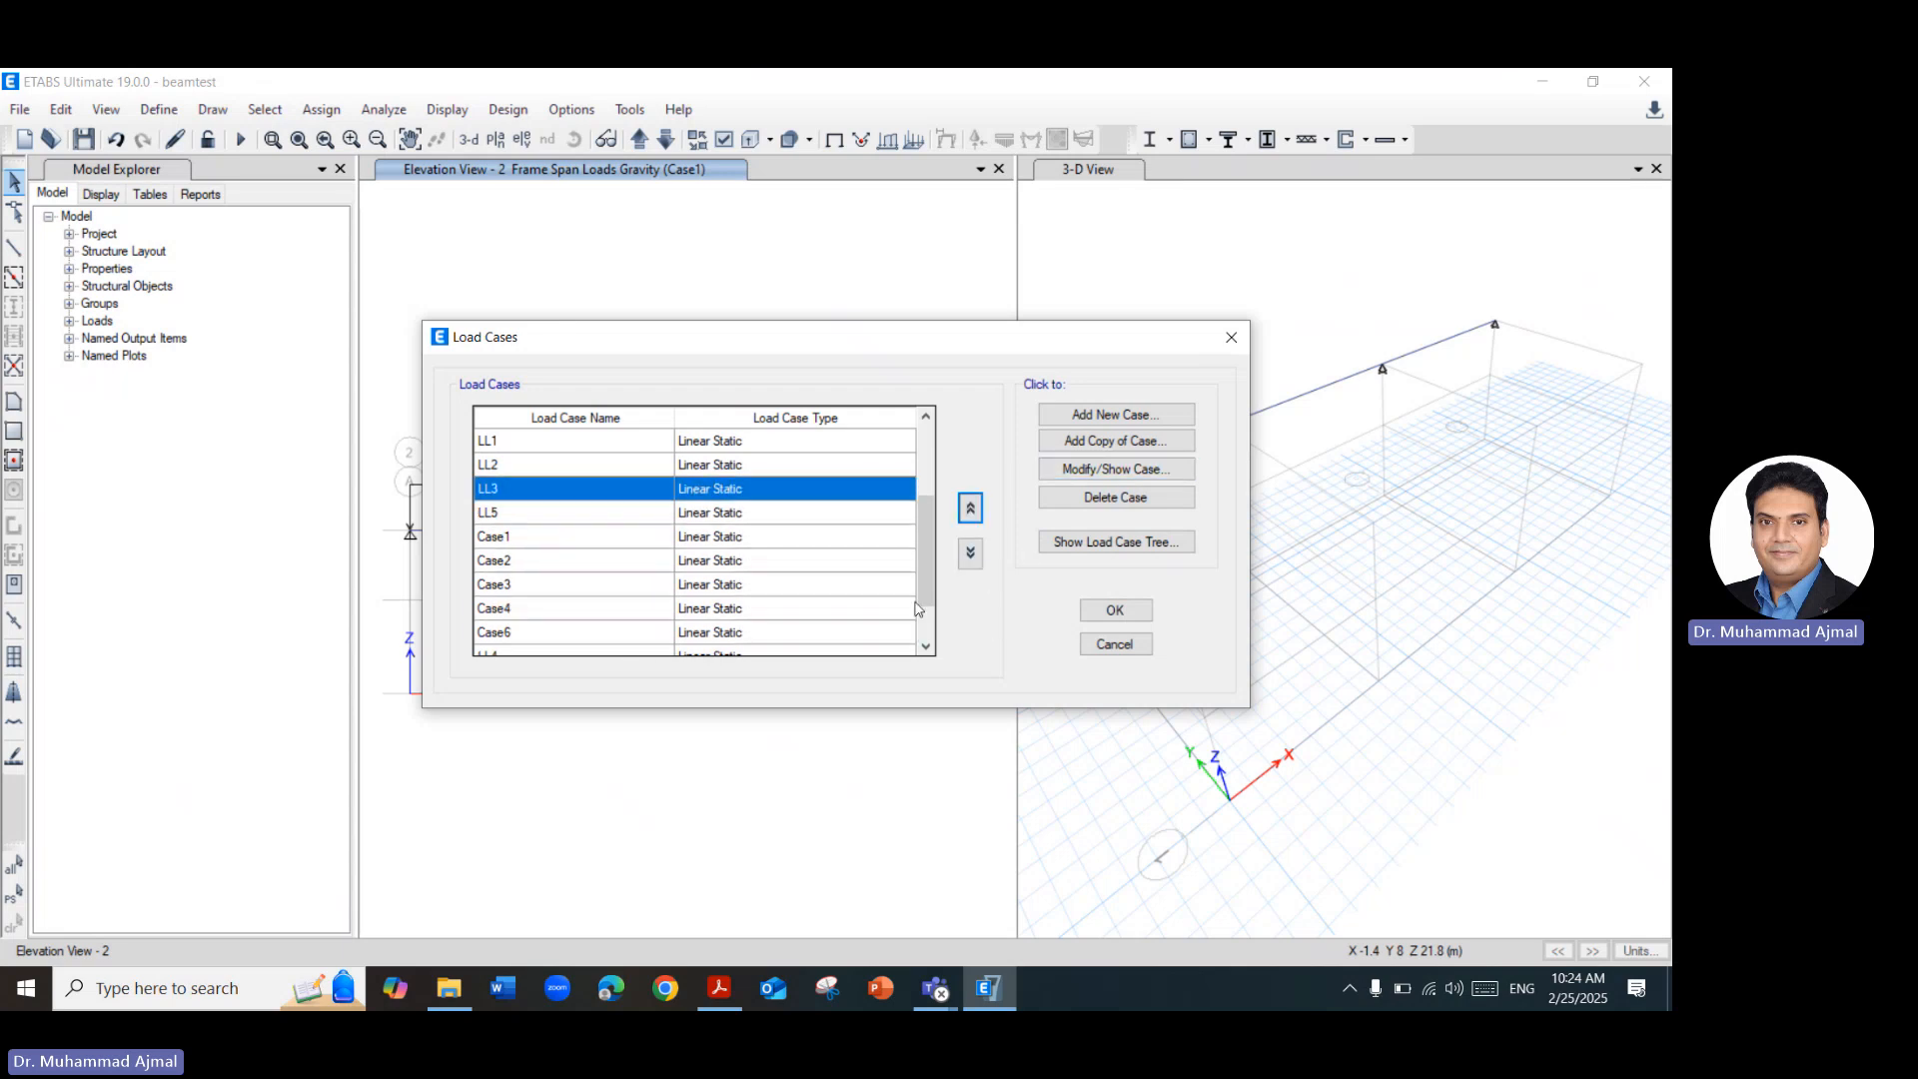
Move load case LL4 up the list to sit between LL3 and LL5.
{"action": "scroll", "coordinate": [829, 578], "scroll_direction": "down", "scroll_amount": 1}
{"action": "left_click", "coordinate": [781, 590]}
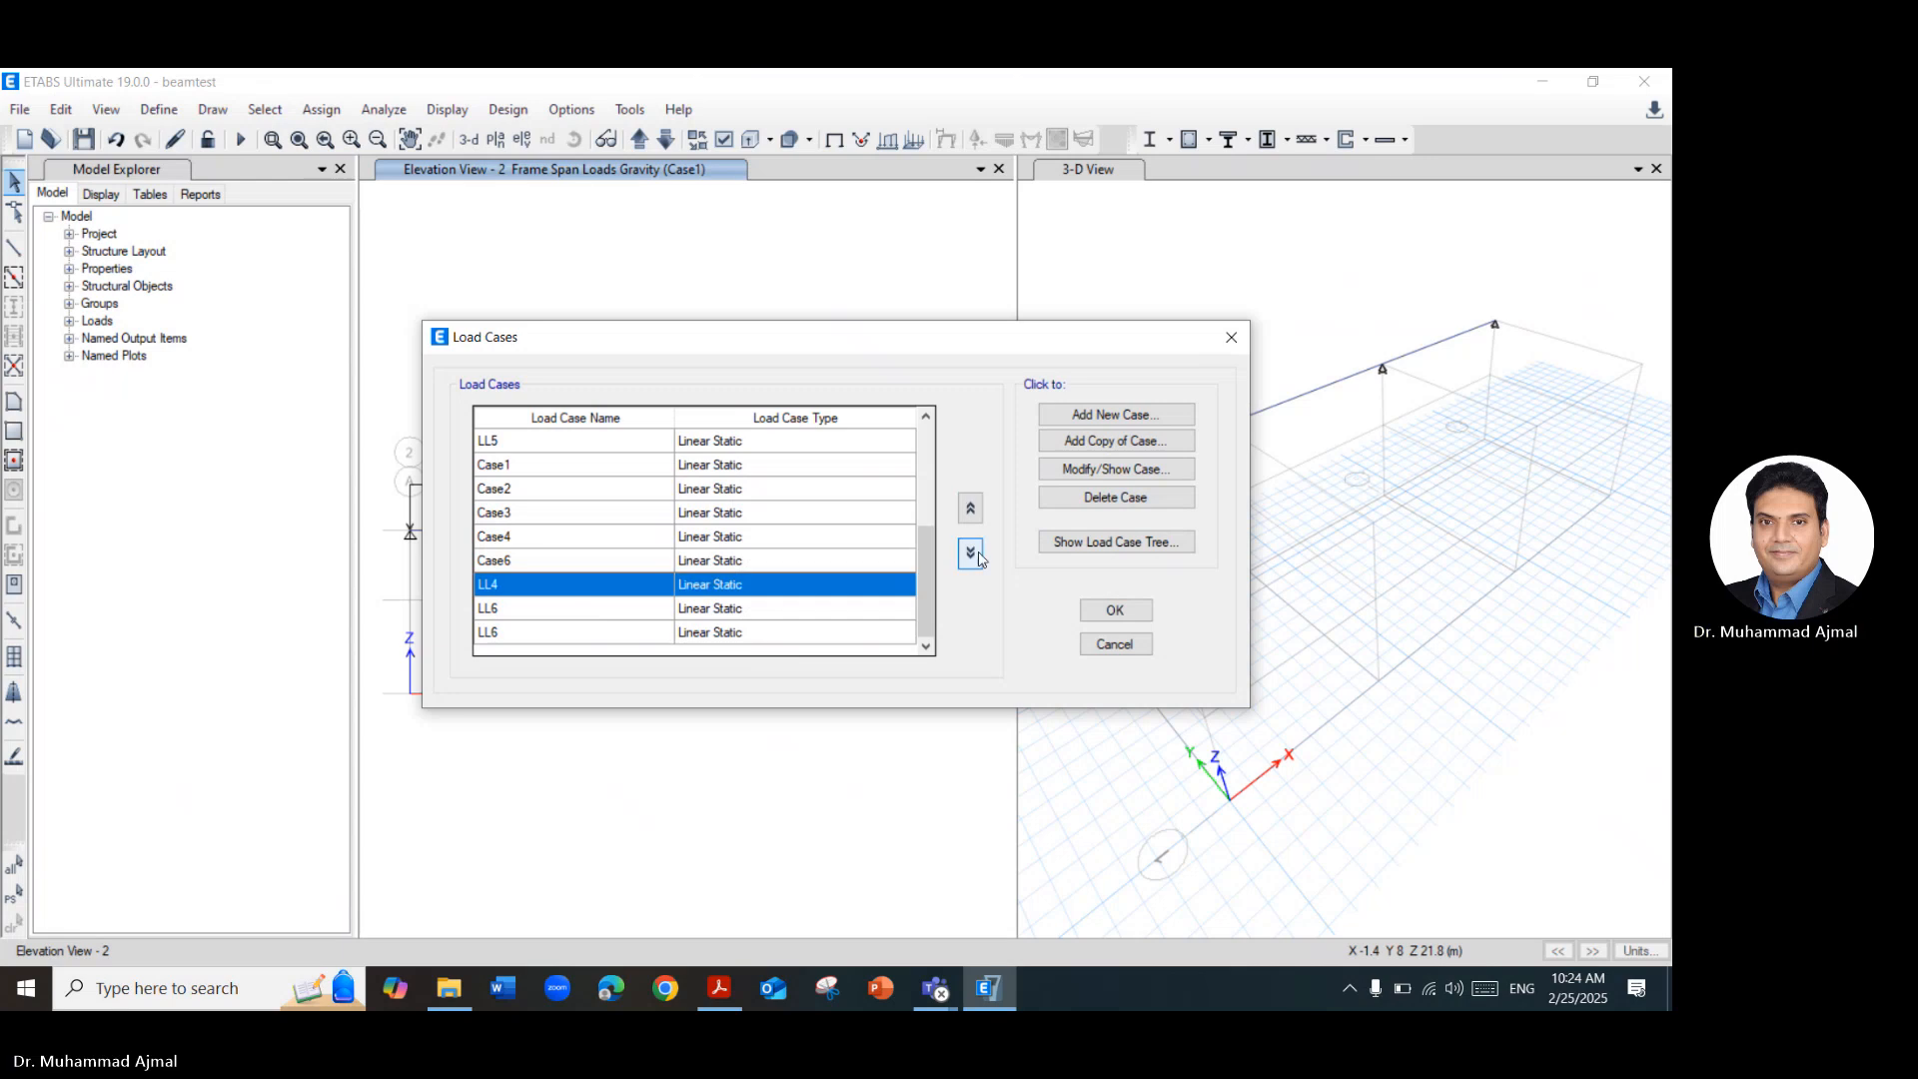
{"action": "left_click", "coordinate": [969, 508]}
{"action": "left_click", "coordinate": [969, 508]}
{"action": "left_click", "coordinate": [970, 508]}
{"action": "left_click", "coordinate": [969, 508]}
{"action": "left_click", "coordinate": [968, 510]}
{"action": "left_click", "coordinate": [968, 510]}
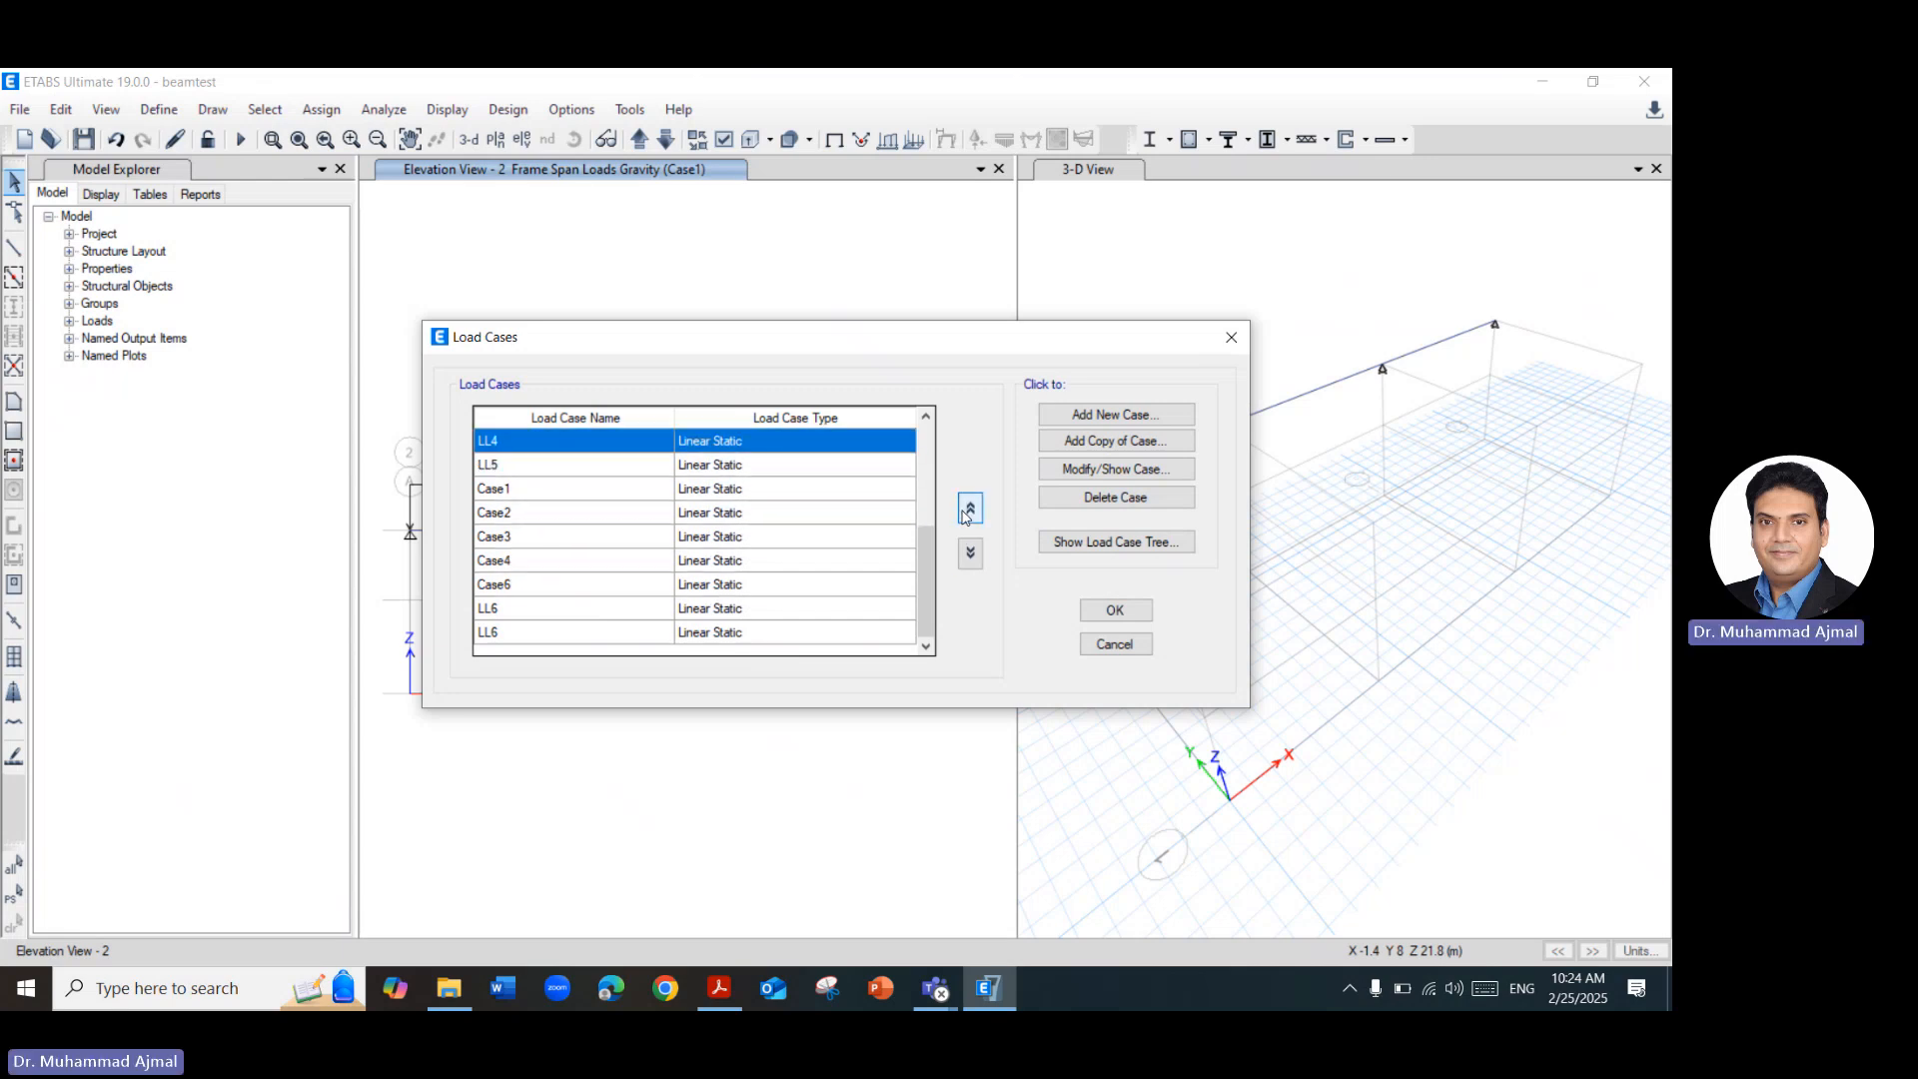
Move both LL6 entries up to directly below LL5 and accept the load case list.
{"action": "left_click", "coordinate": [828, 610]}
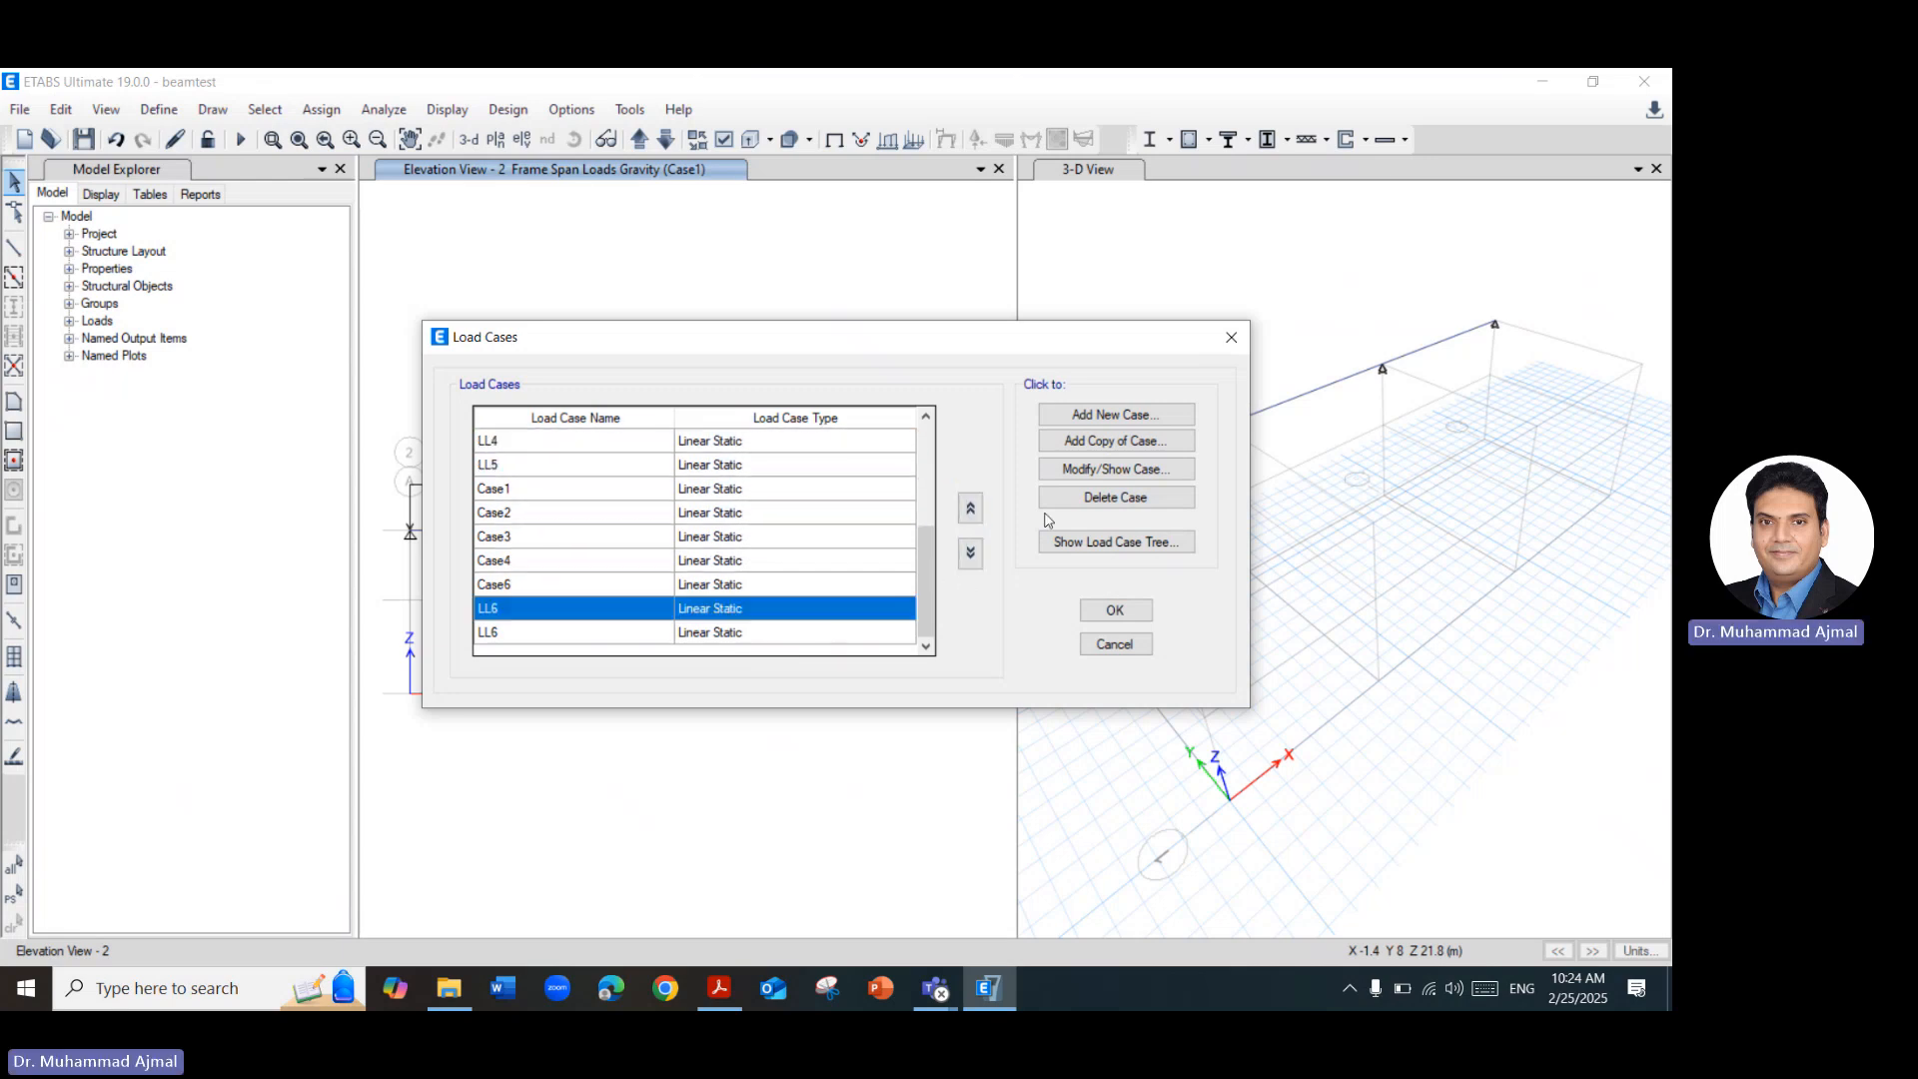
{"action": "left_click", "coordinate": [970, 508]}
{"action": "left_click", "coordinate": [969, 508]}
{"action": "left_click", "coordinate": [970, 509]}
{"action": "left_click", "coordinate": [969, 508]}
{"action": "left_click", "coordinate": [969, 509]}
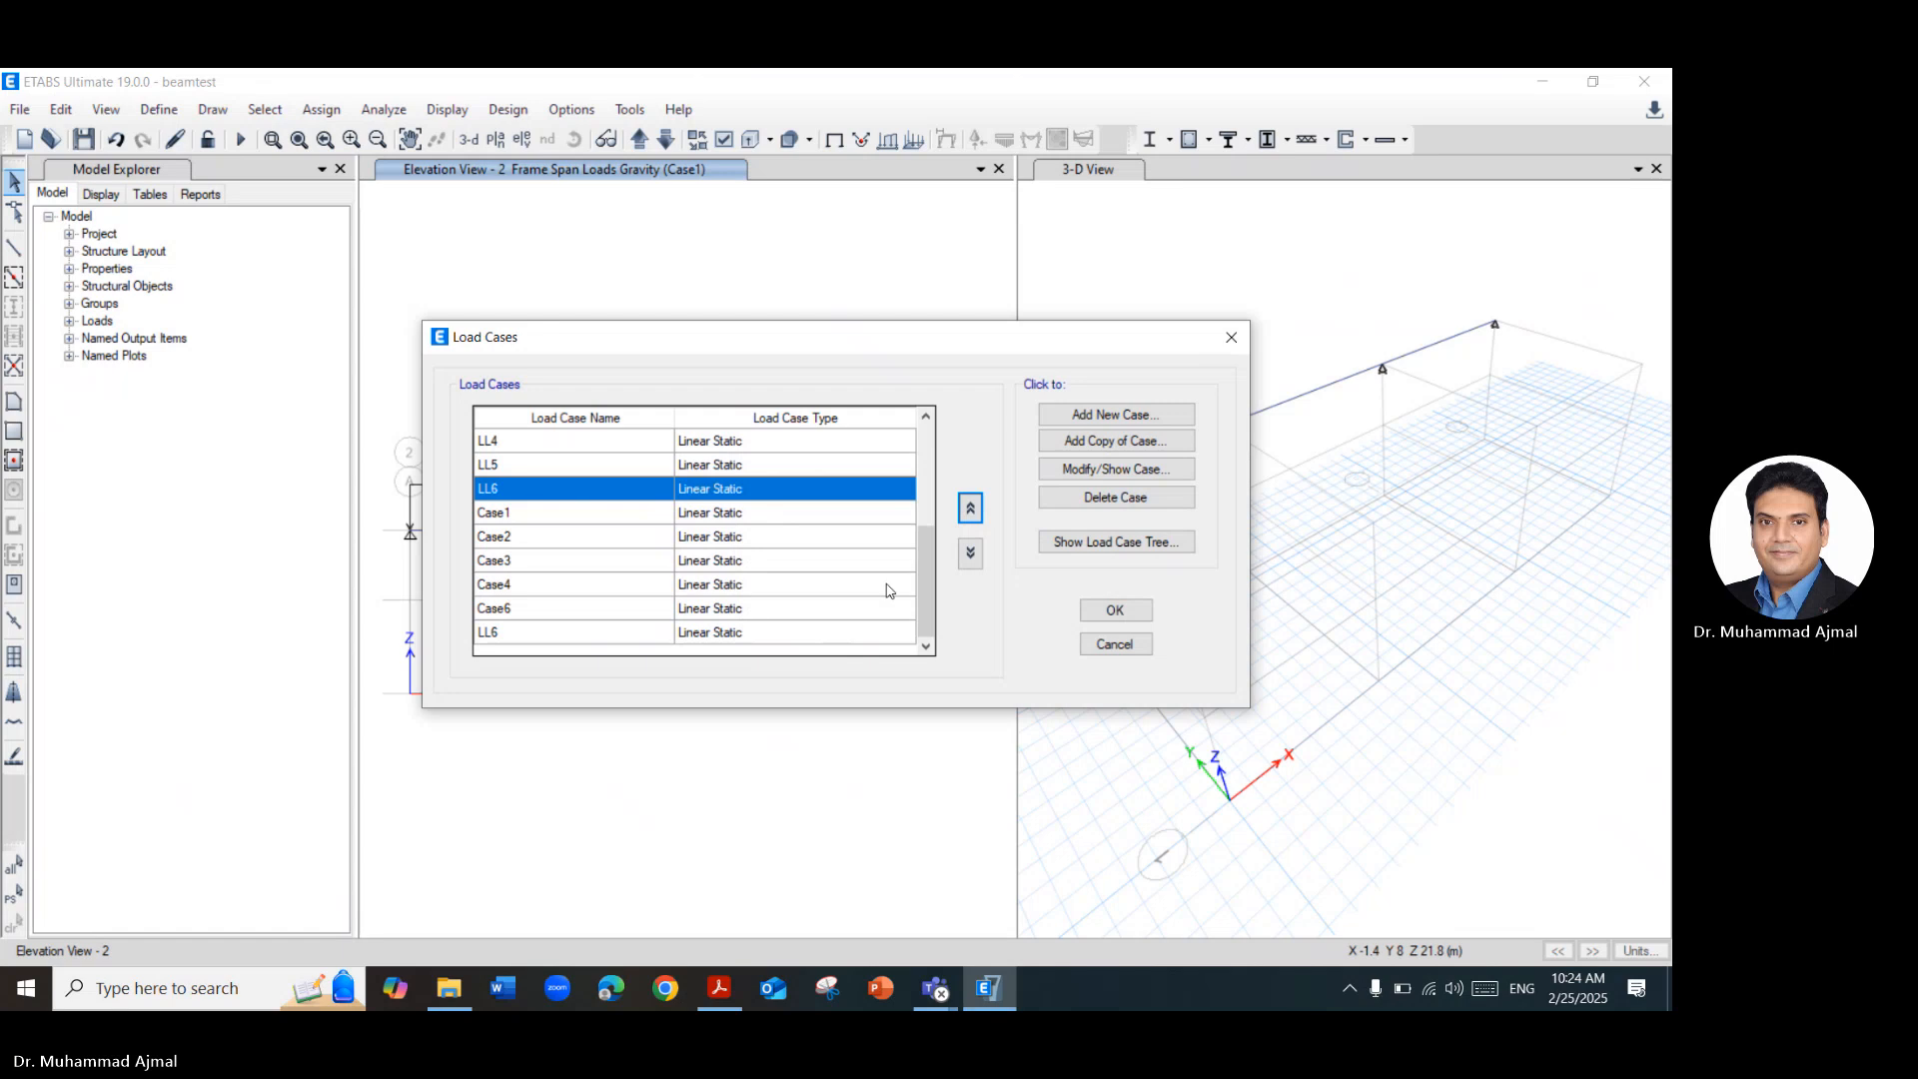
{"action": "left_click", "coordinate": [870, 632]}
{"action": "left_click", "coordinate": [969, 508]}
{"action": "left_click", "coordinate": [969, 509]}
{"action": "left_click", "coordinate": [969, 508]}
{"action": "left_click", "coordinate": [969, 508]}
{"action": "left_click", "coordinate": [969, 509]}
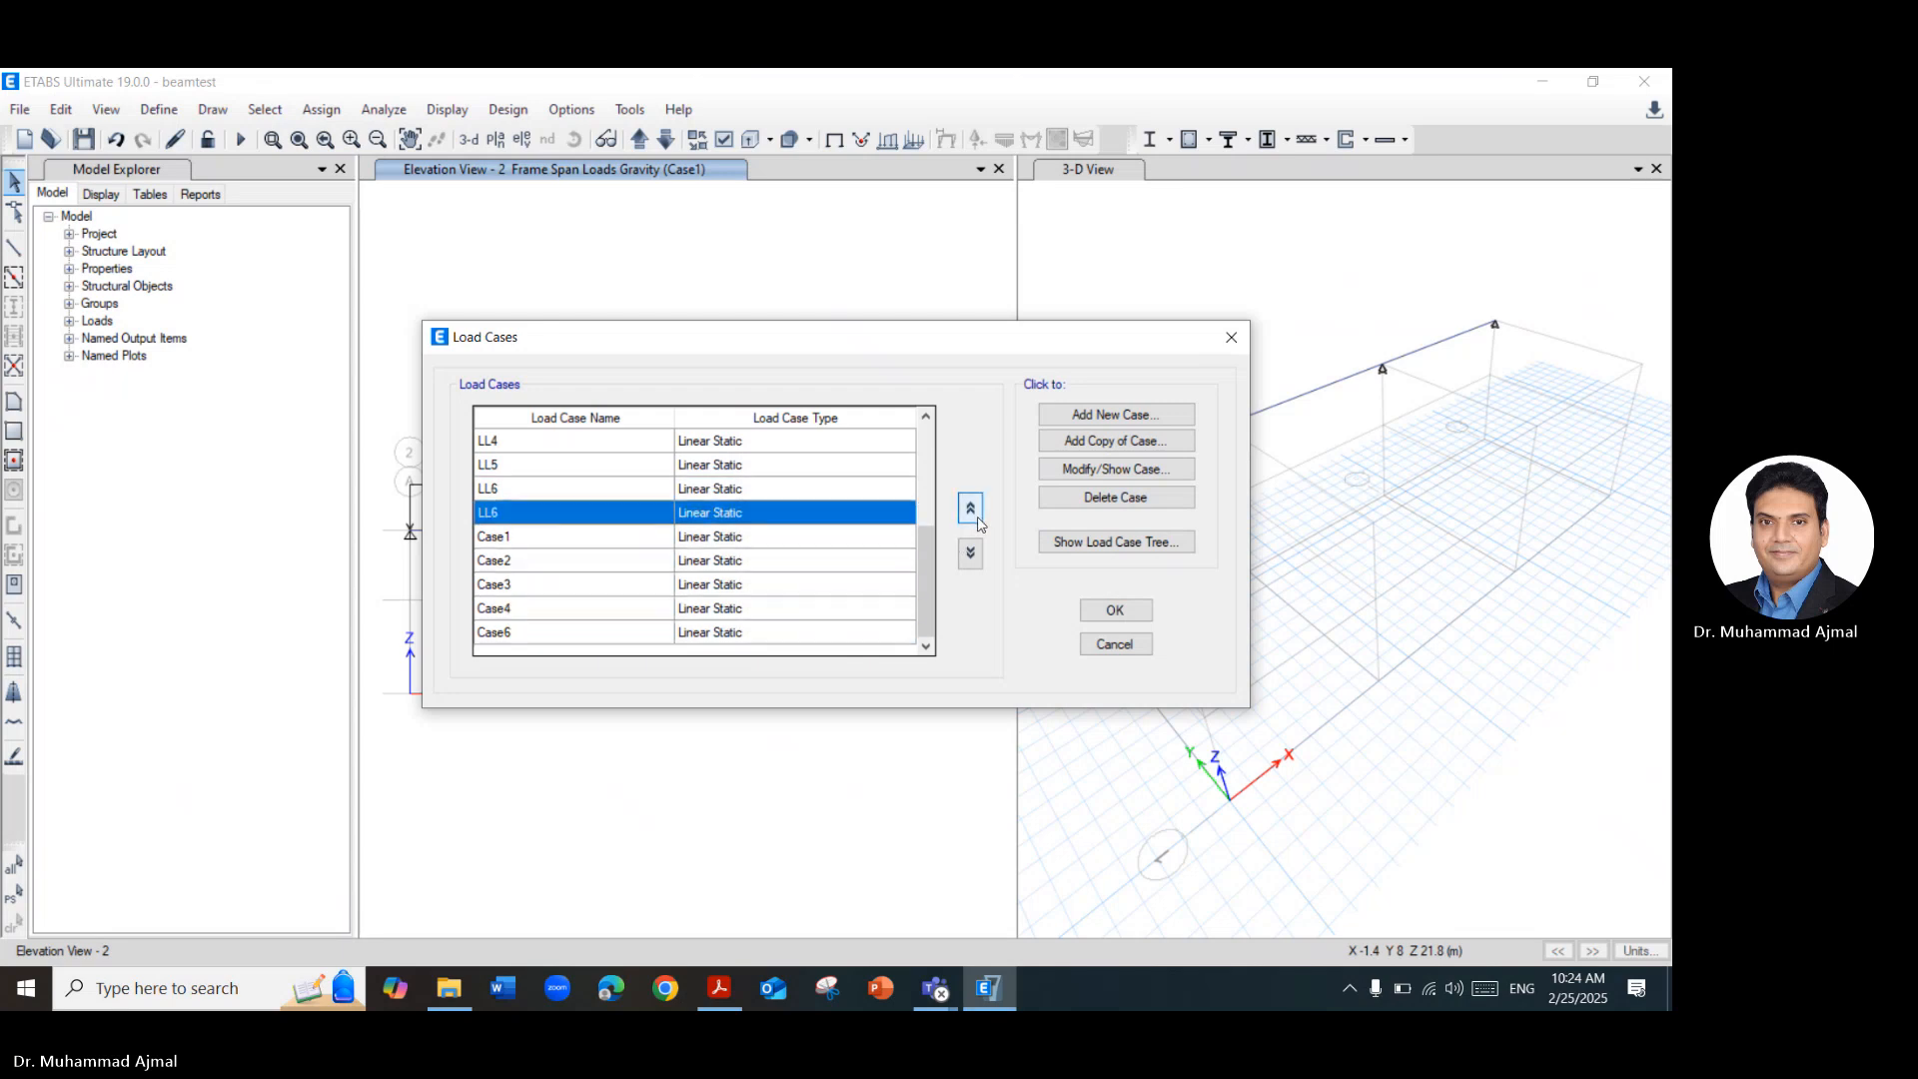
{"action": "left_click", "coordinate": [1115, 610]}
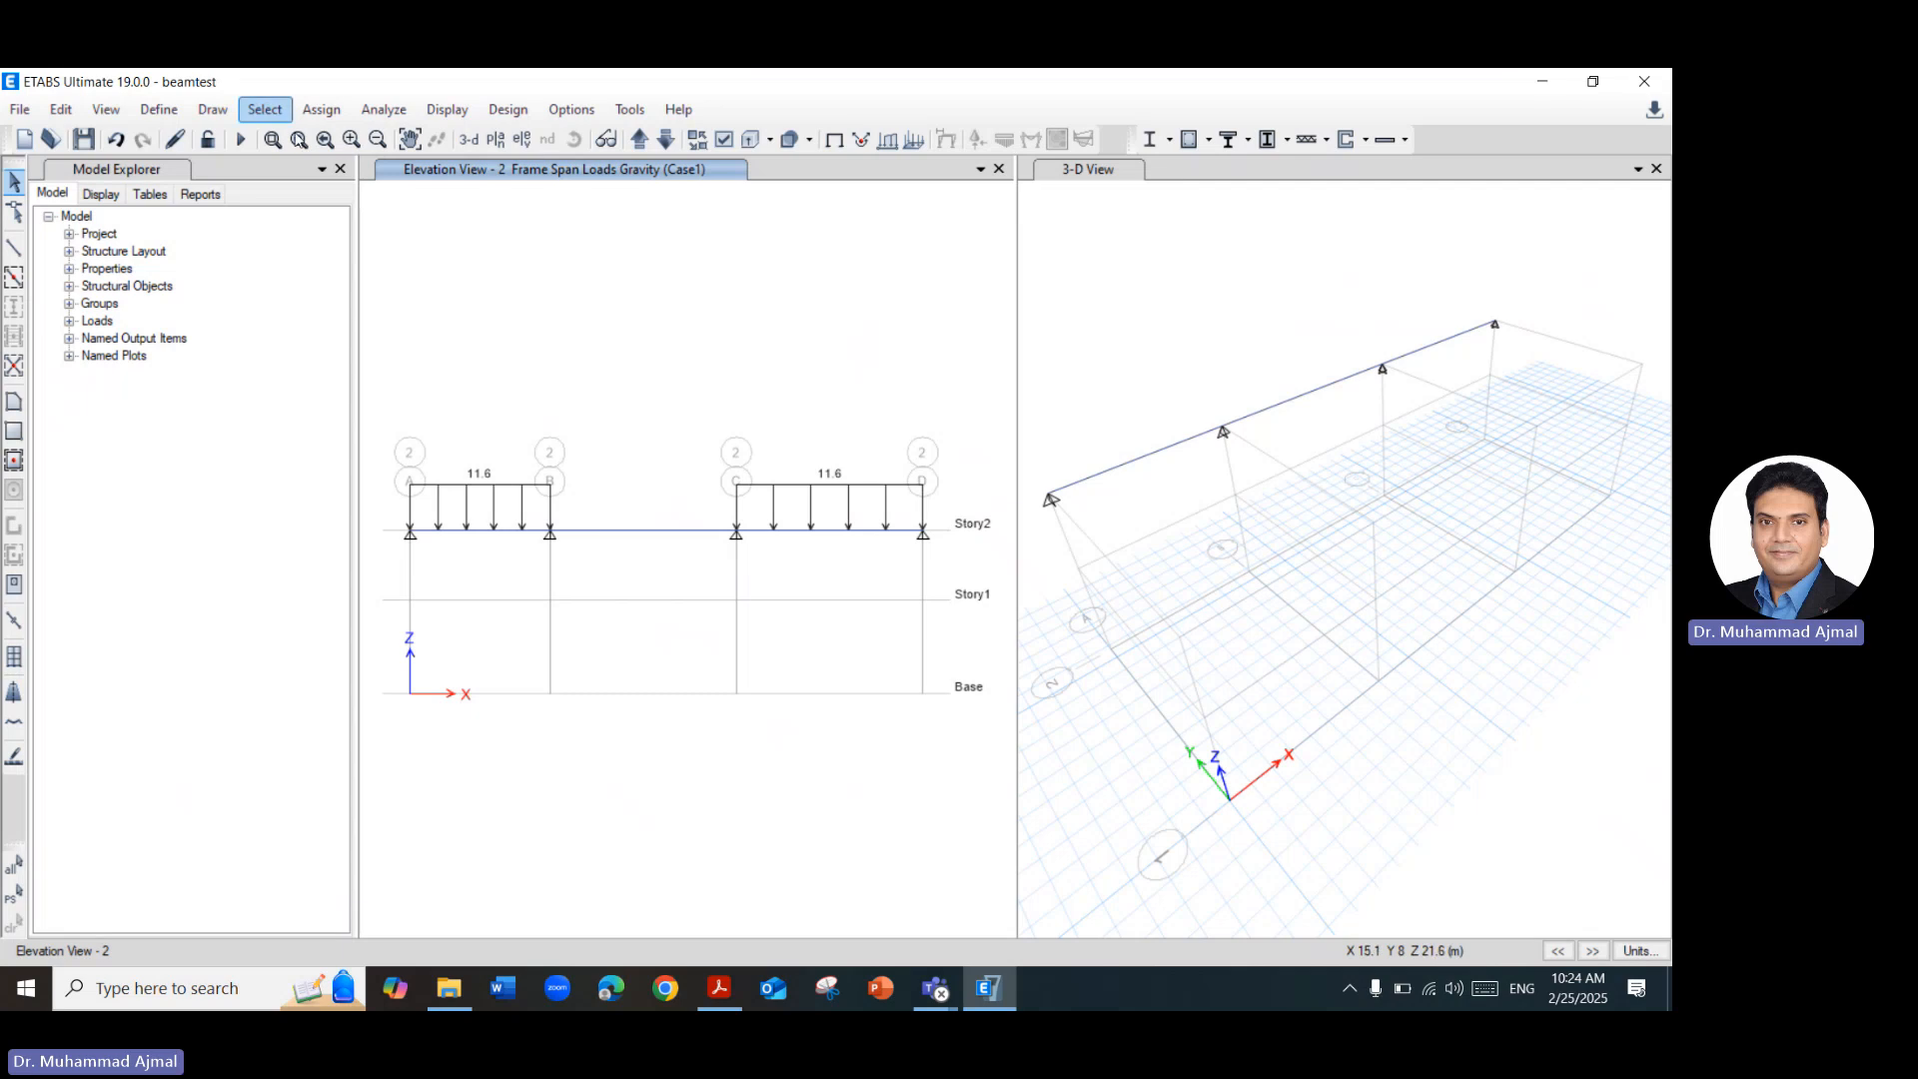
Check the Load Cases slide in the Acrobat PDF, and assign a uniform 11.6 kN/m gravity load to middle span B–C under load pattern Case2.
{"action": "left_click", "coordinate": [620, 537]}
{"action": "left_click", "coordinate": [718, 989]}
{"action": "scroll", "coordinate": [774, 778], "scroll_direction": "down", "scroll_amount": 8}
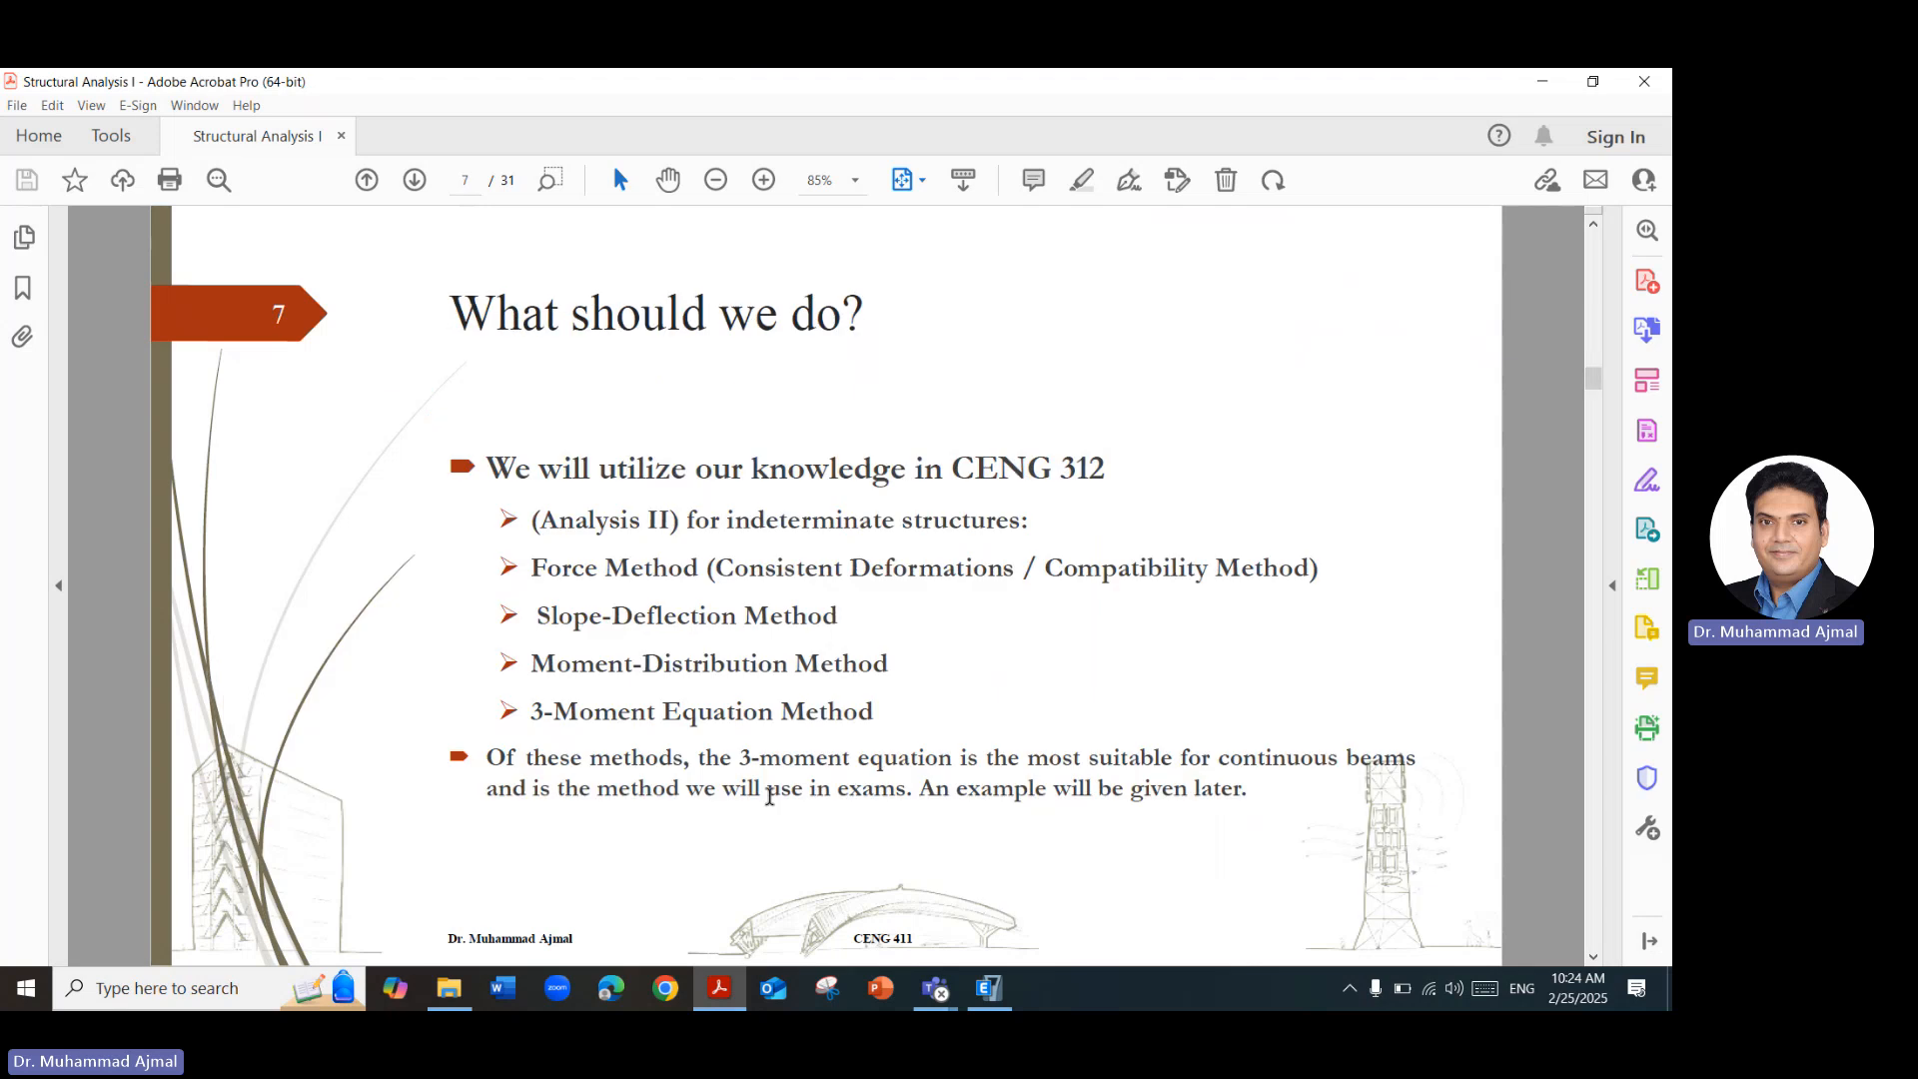
{"action": "scroll", "coordinate": [773, 778], "scroll_direction": "down", "scroll_amount": 1}
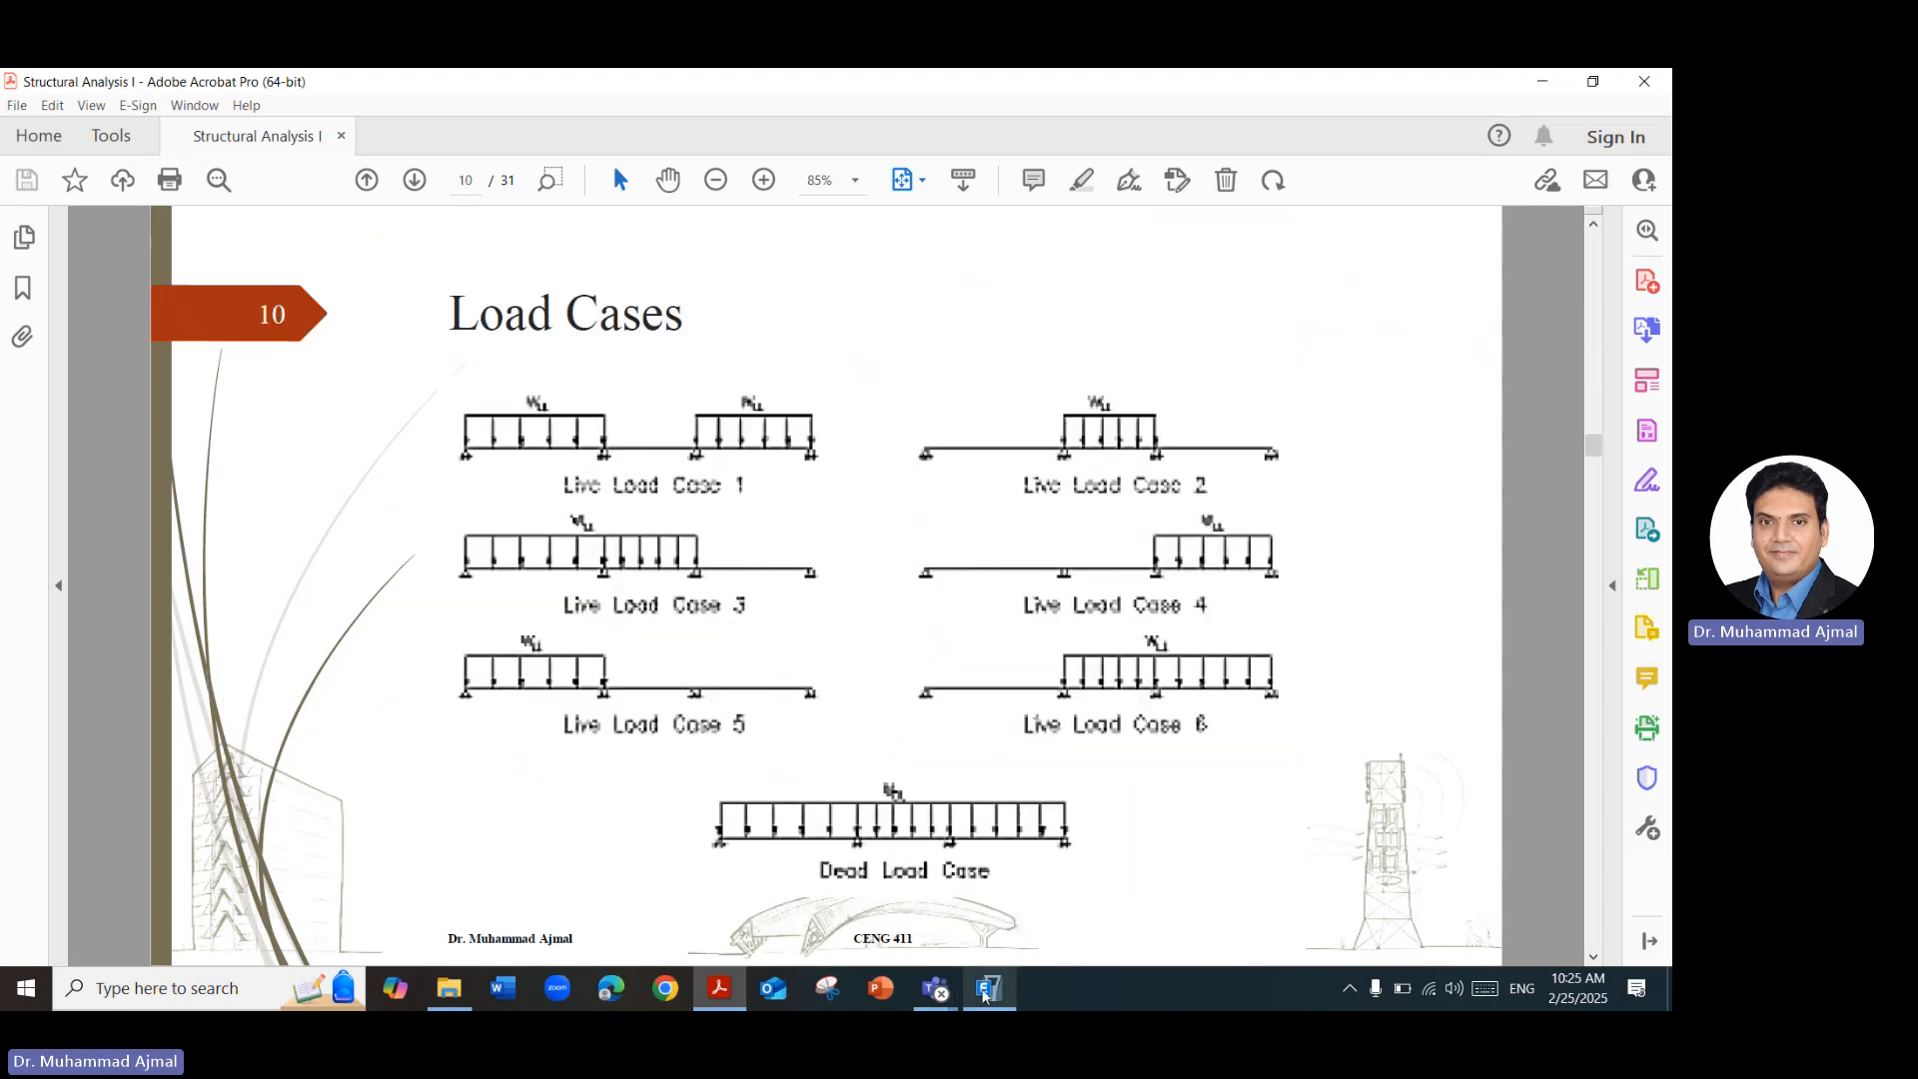
{"action": "left_click", "coordinate": [989, 991]}
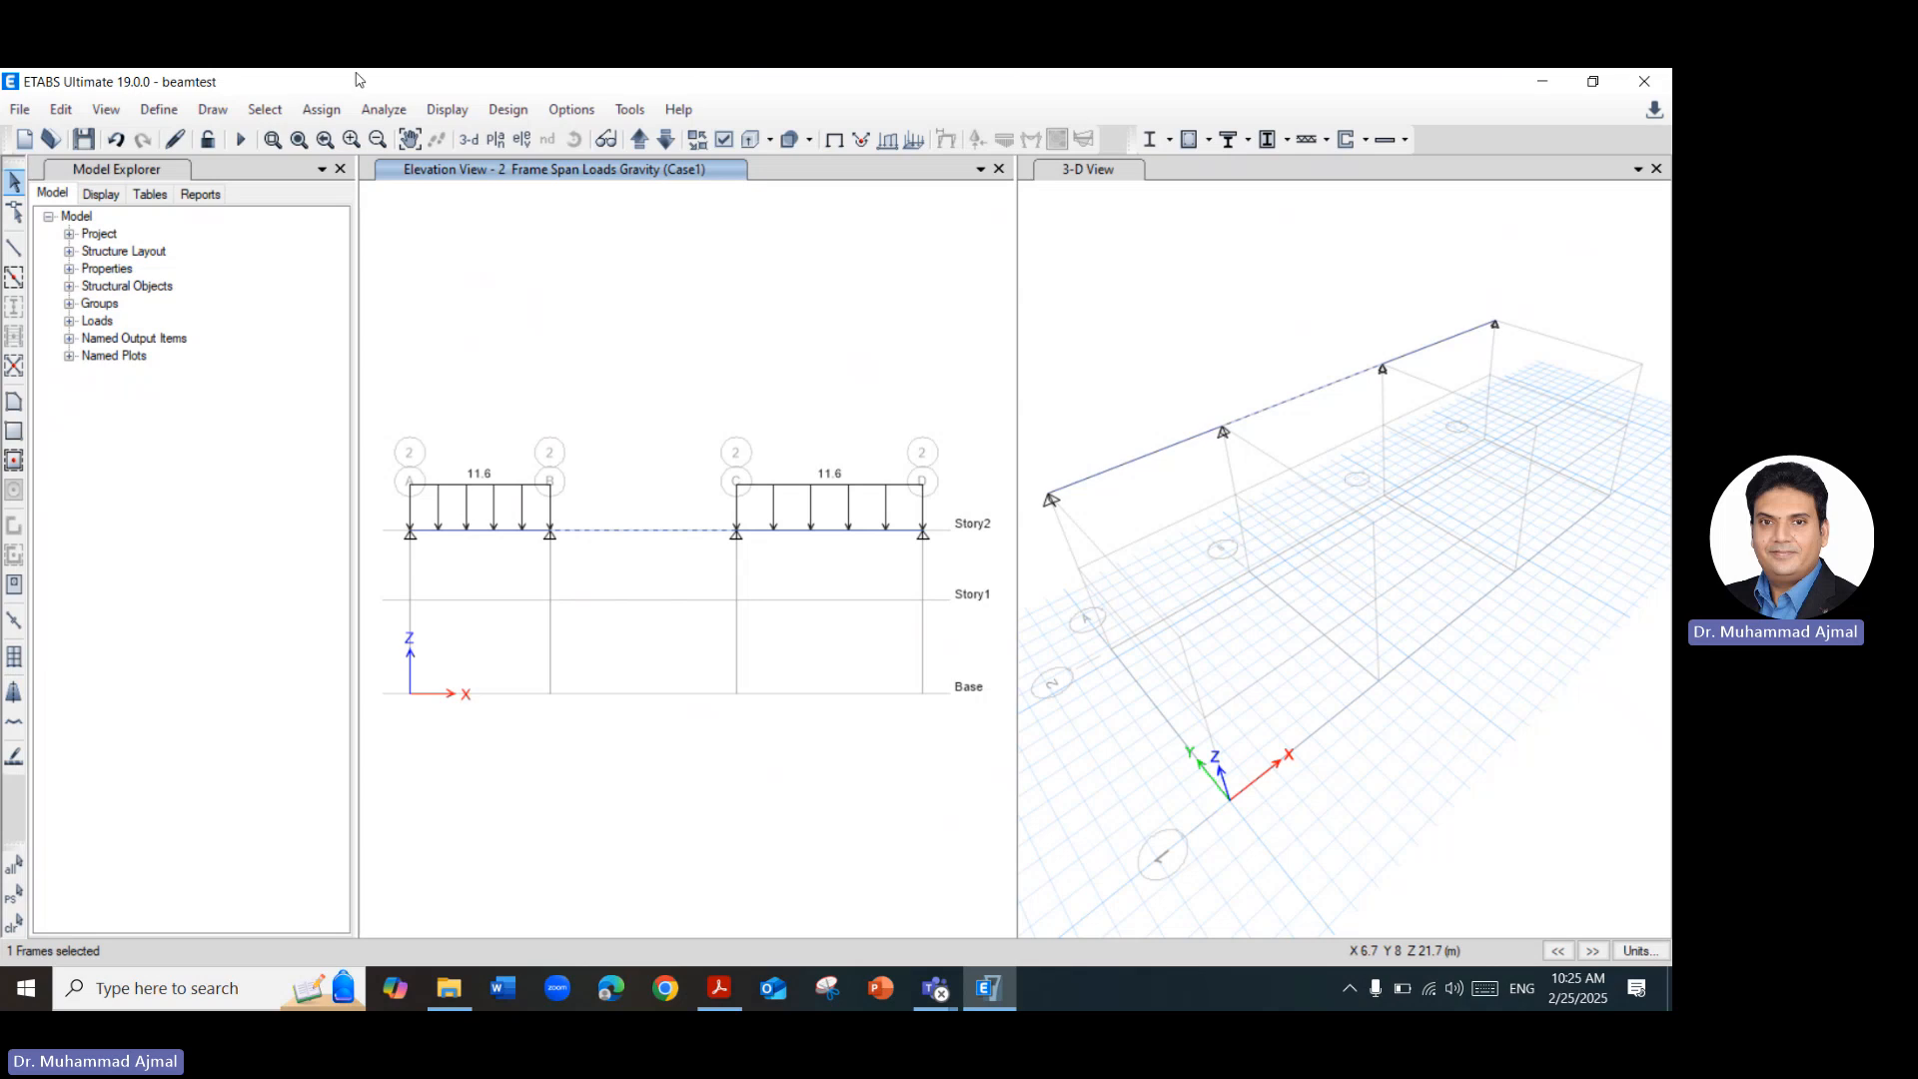
{"action": "left_click", "coordinate": [322, 109]}
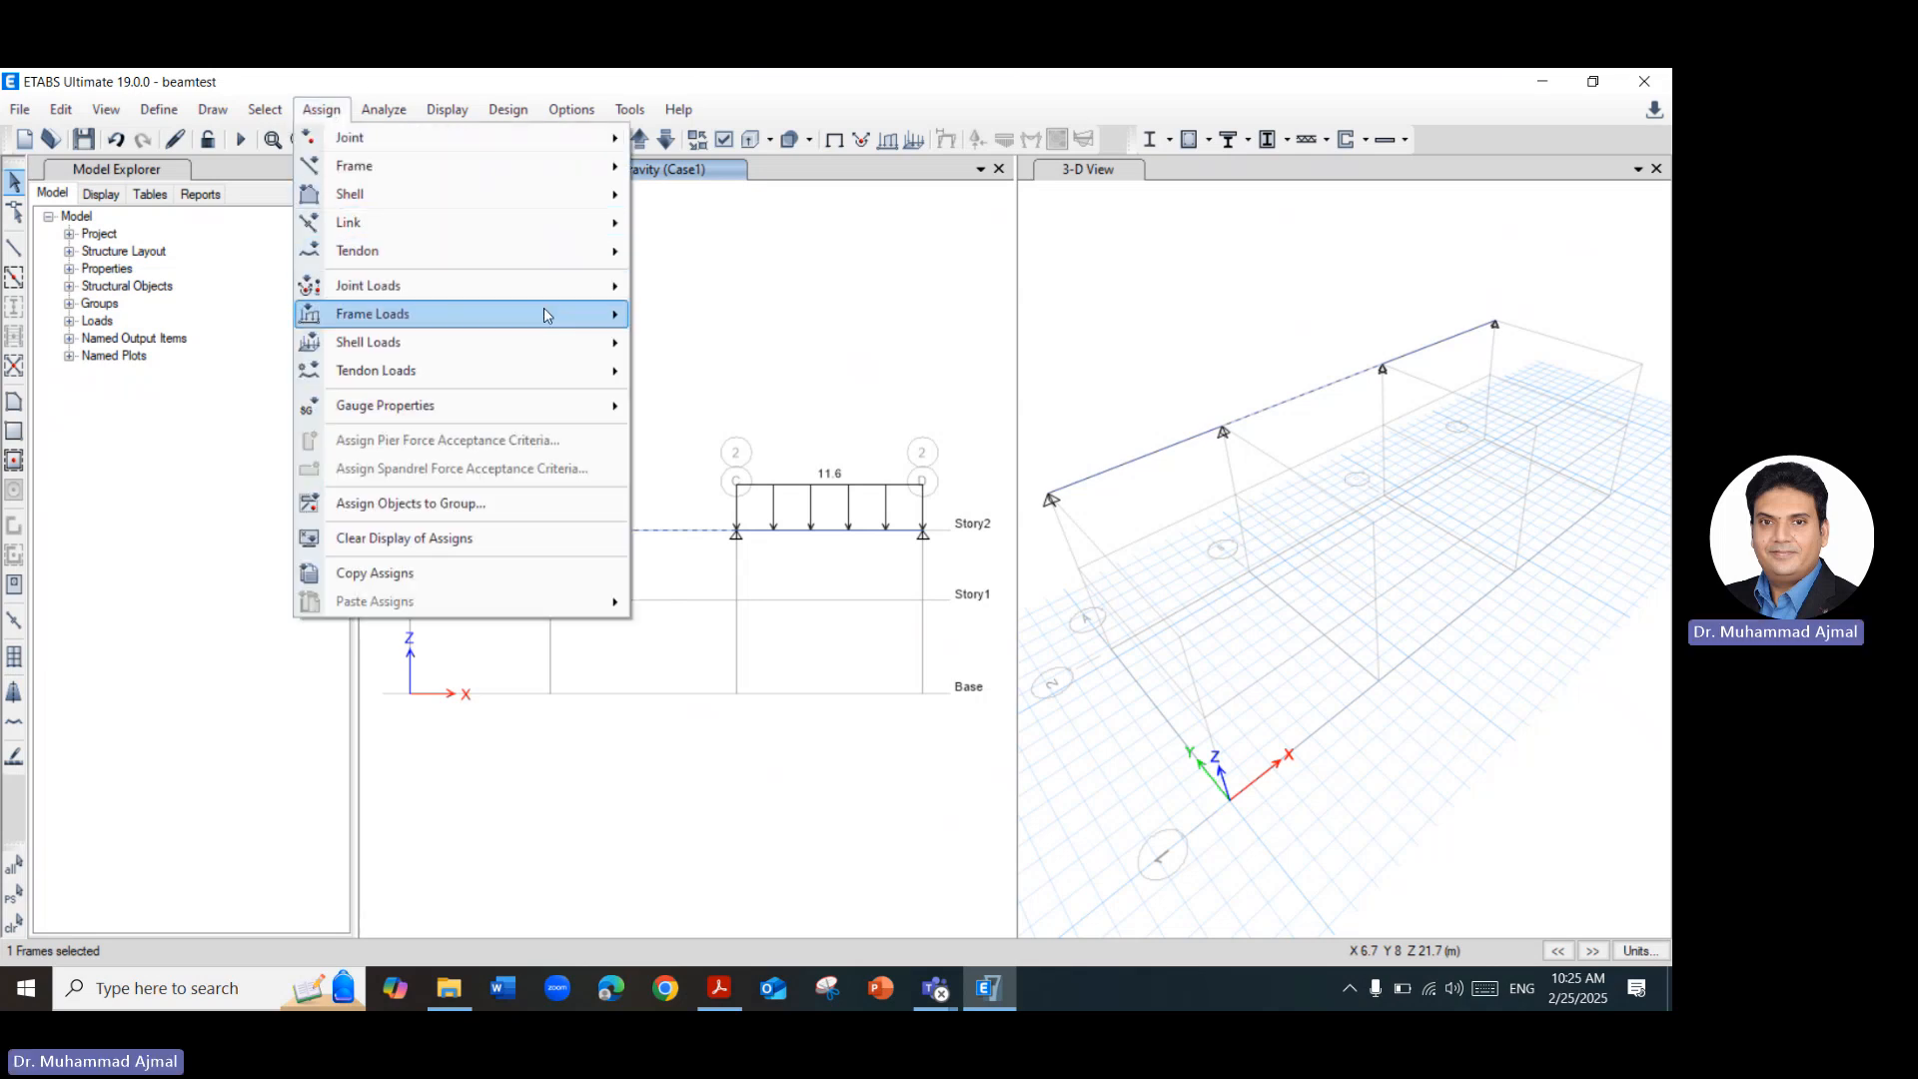
{"action": "mouse_move", "coordinate": [544, 314]}
{"action": "left_click", "coordinate": [718, 344]}
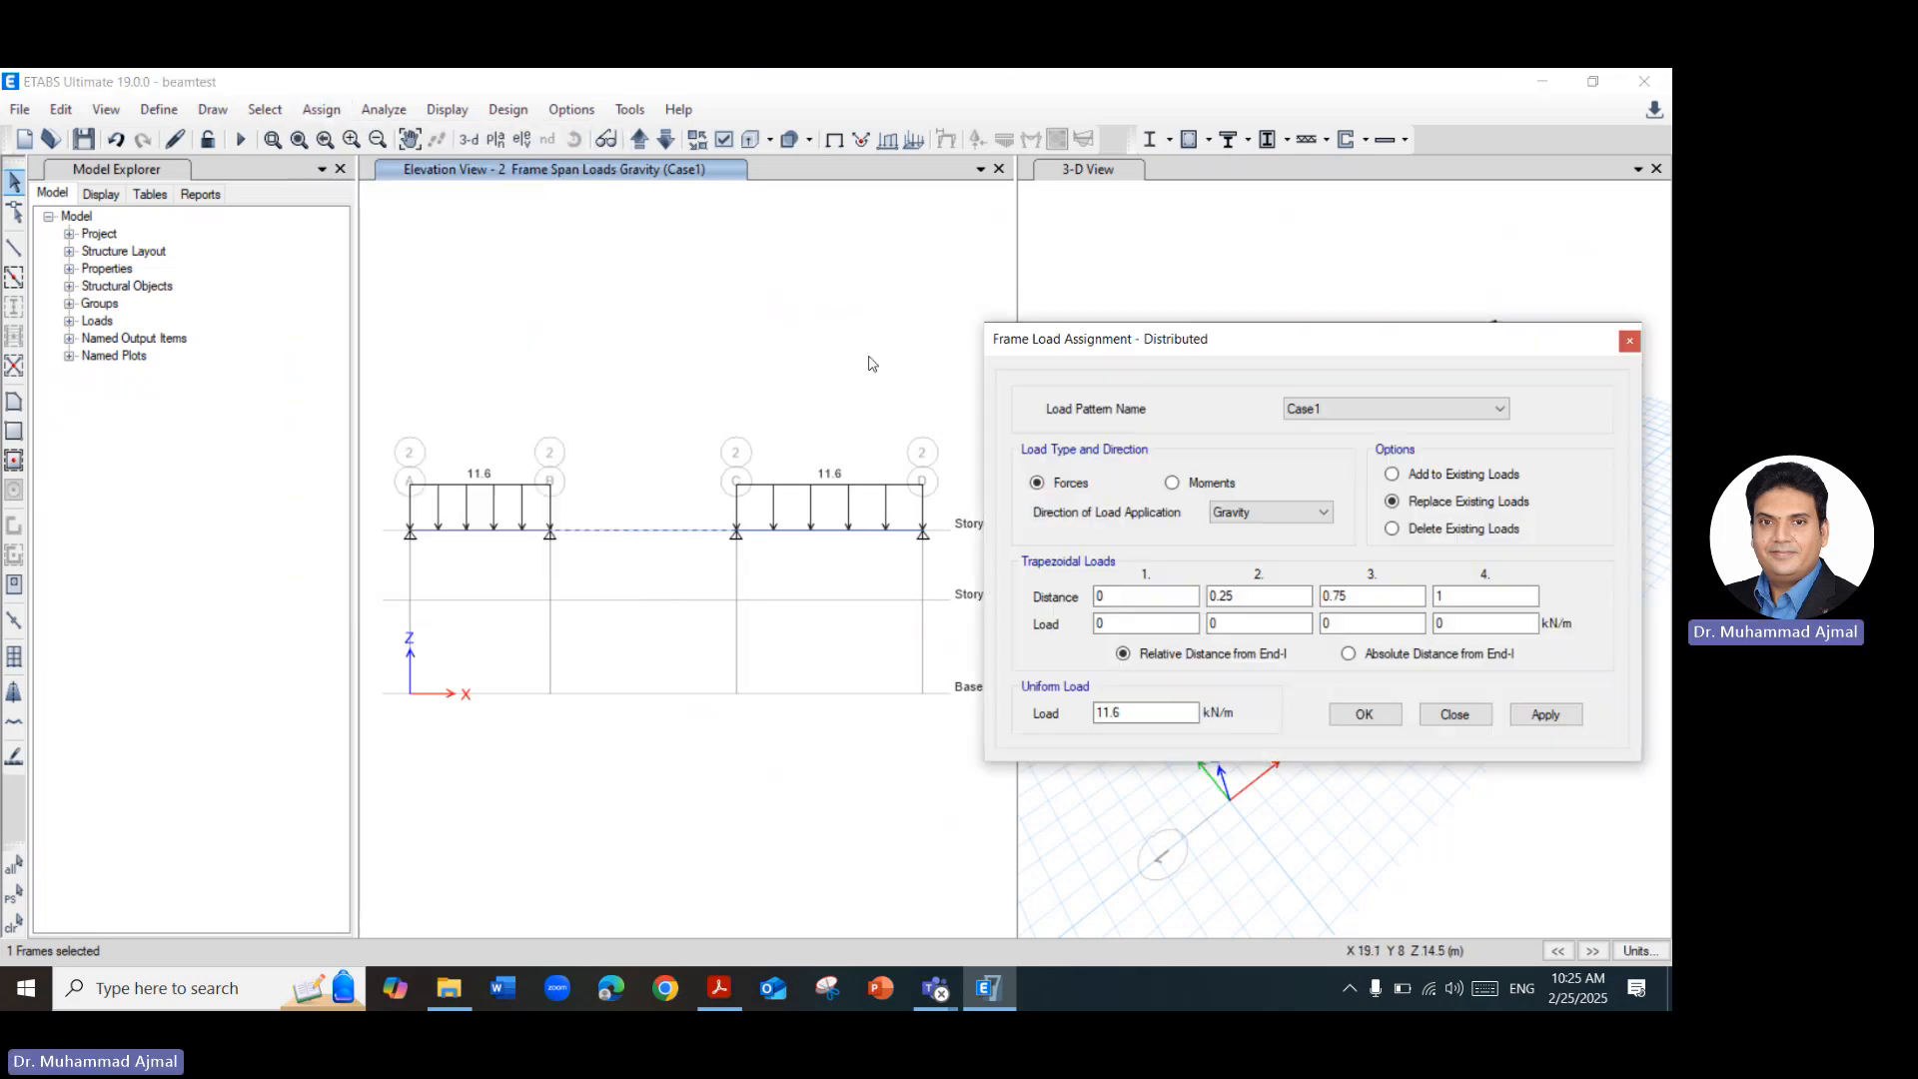
{"action": "left_click", "coordinate": [1419, 415]}
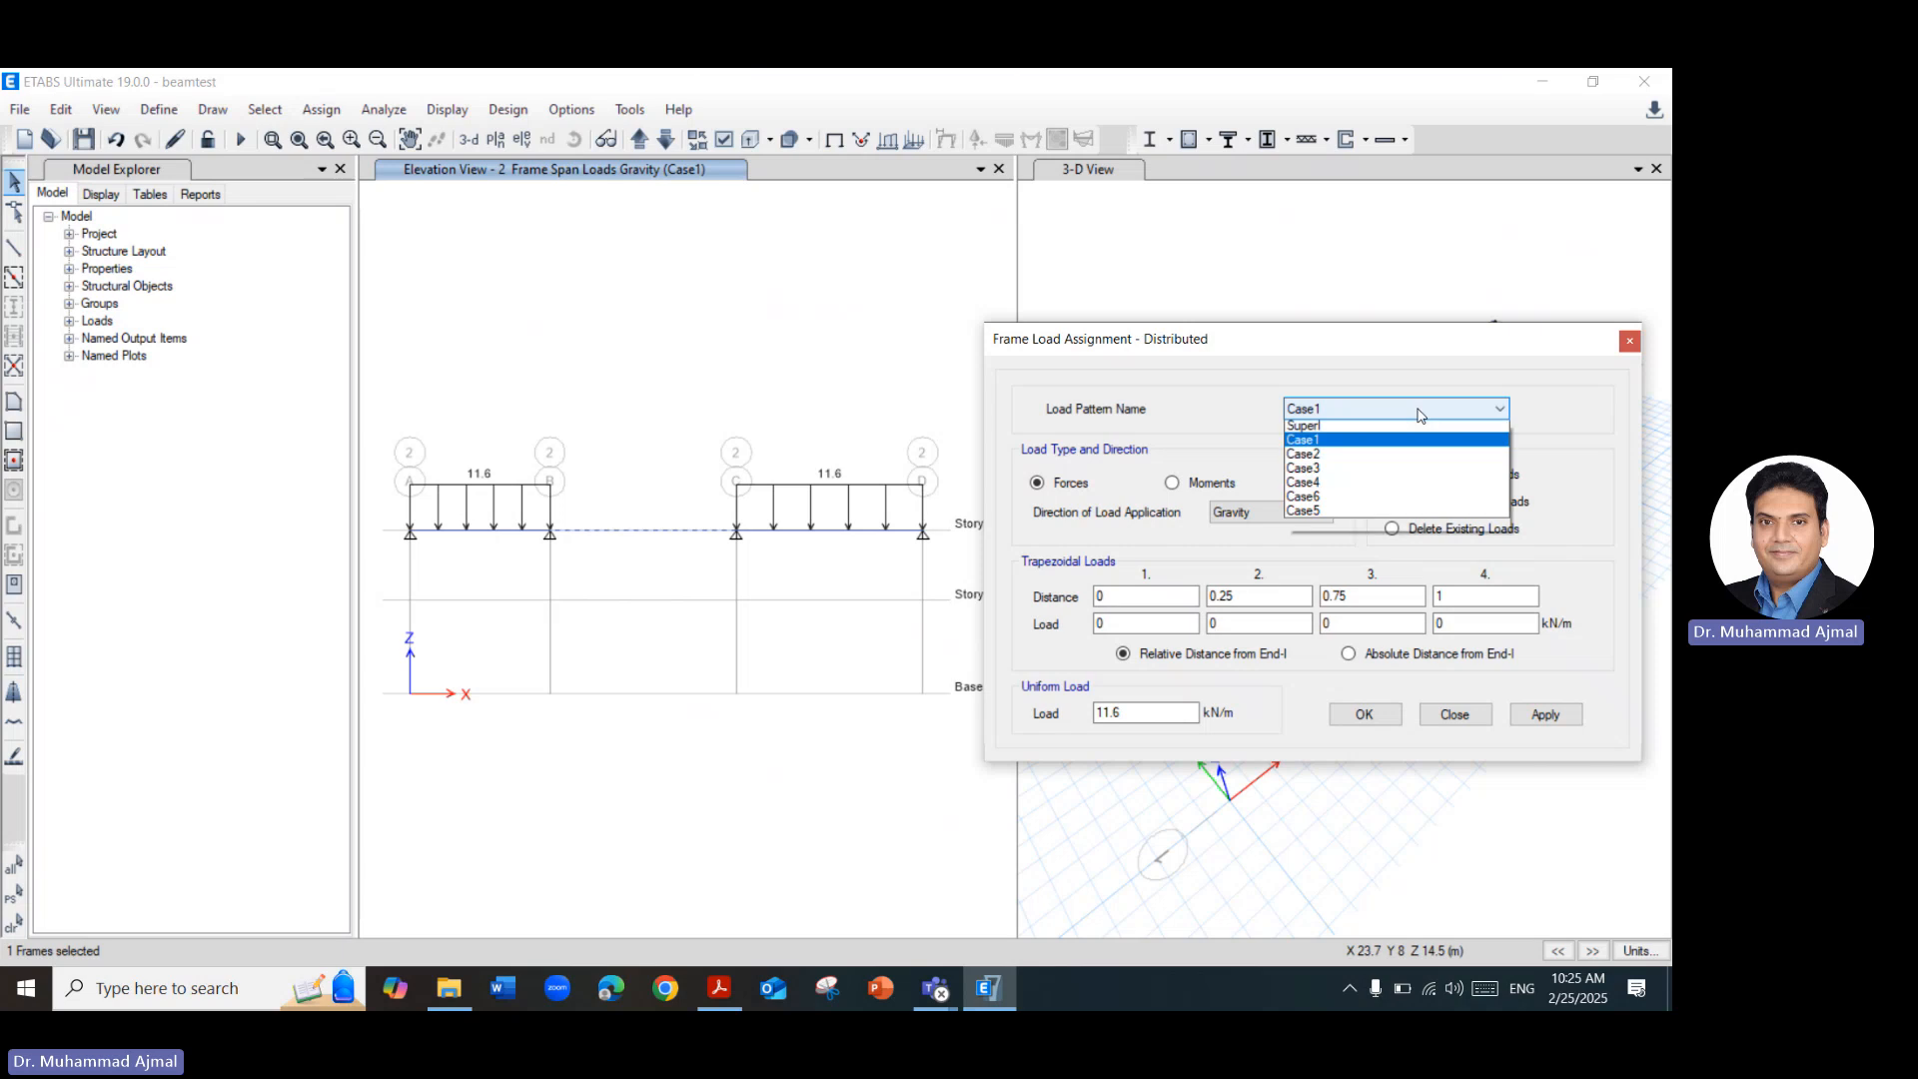
{"action": "left_click", "coordinate": [1376, 489]}
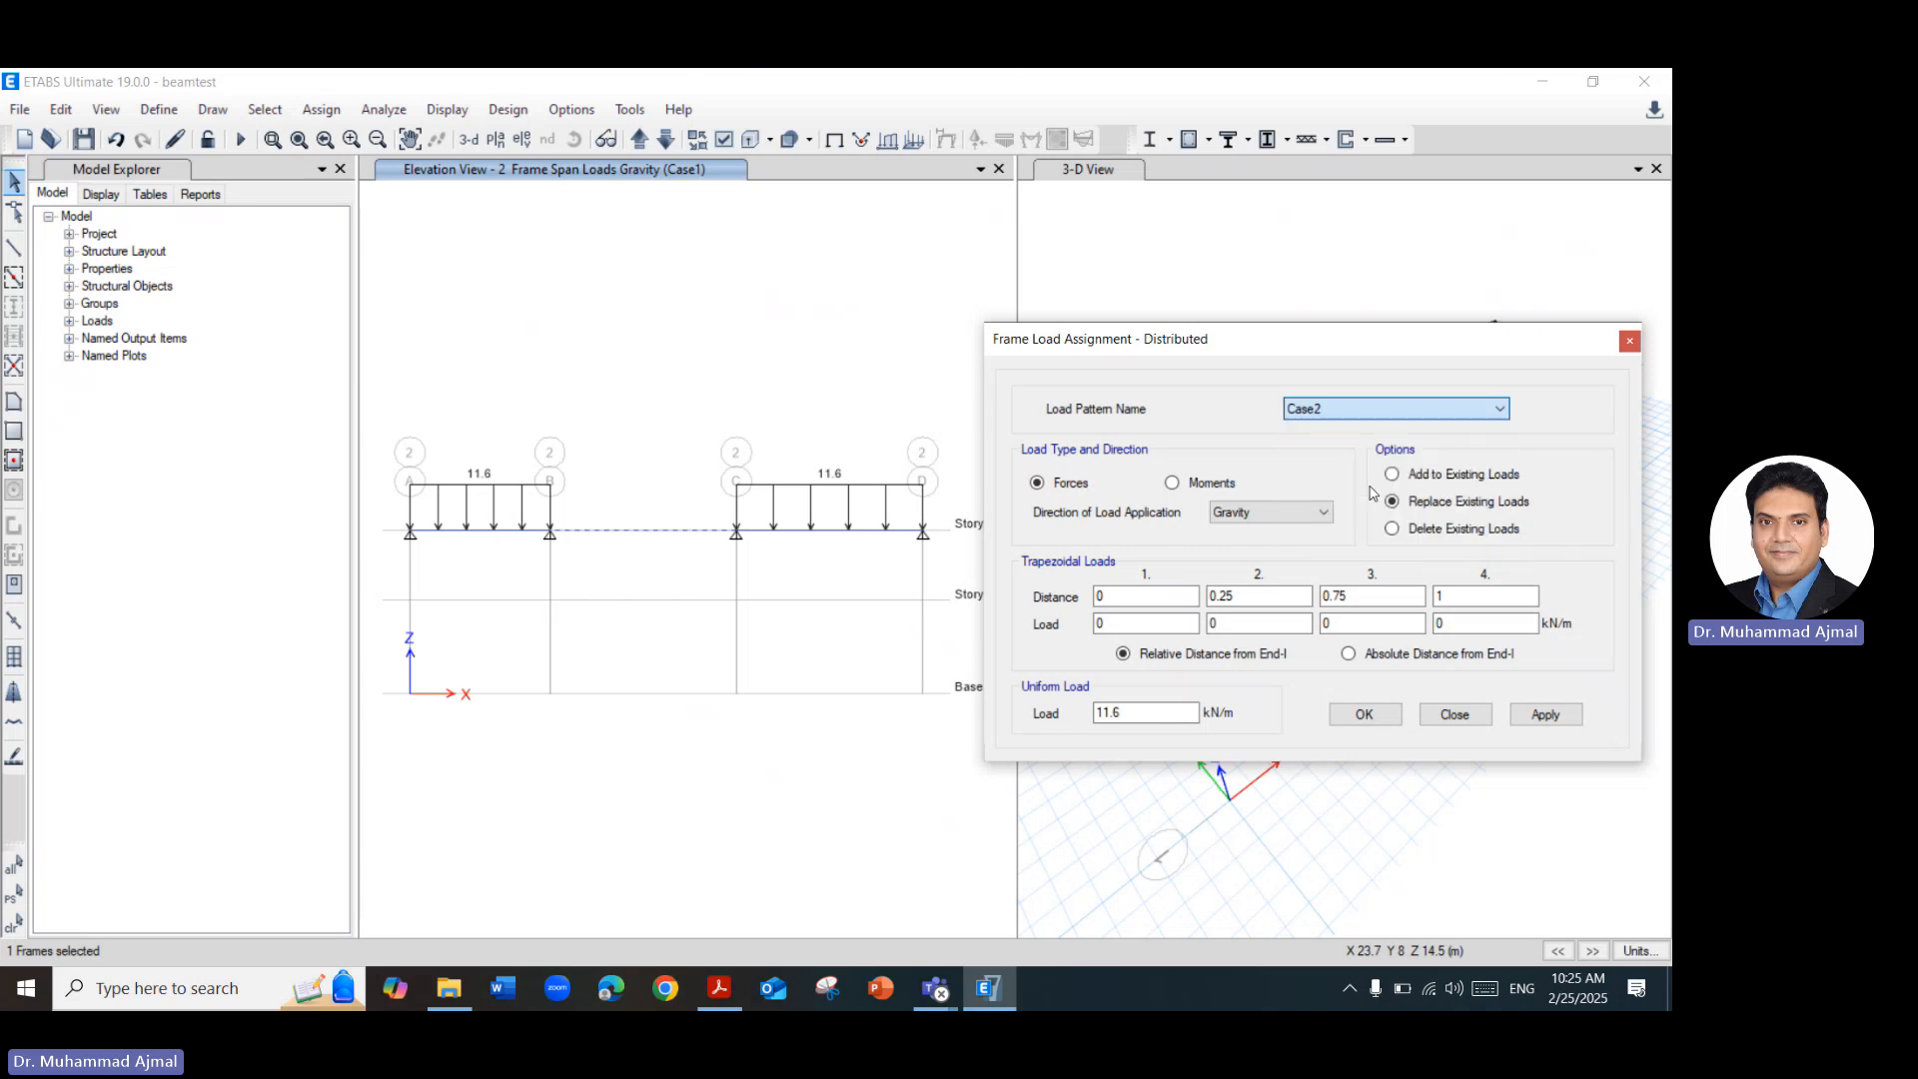
{"action": "left_click", "coordinate": [1126, 712]}
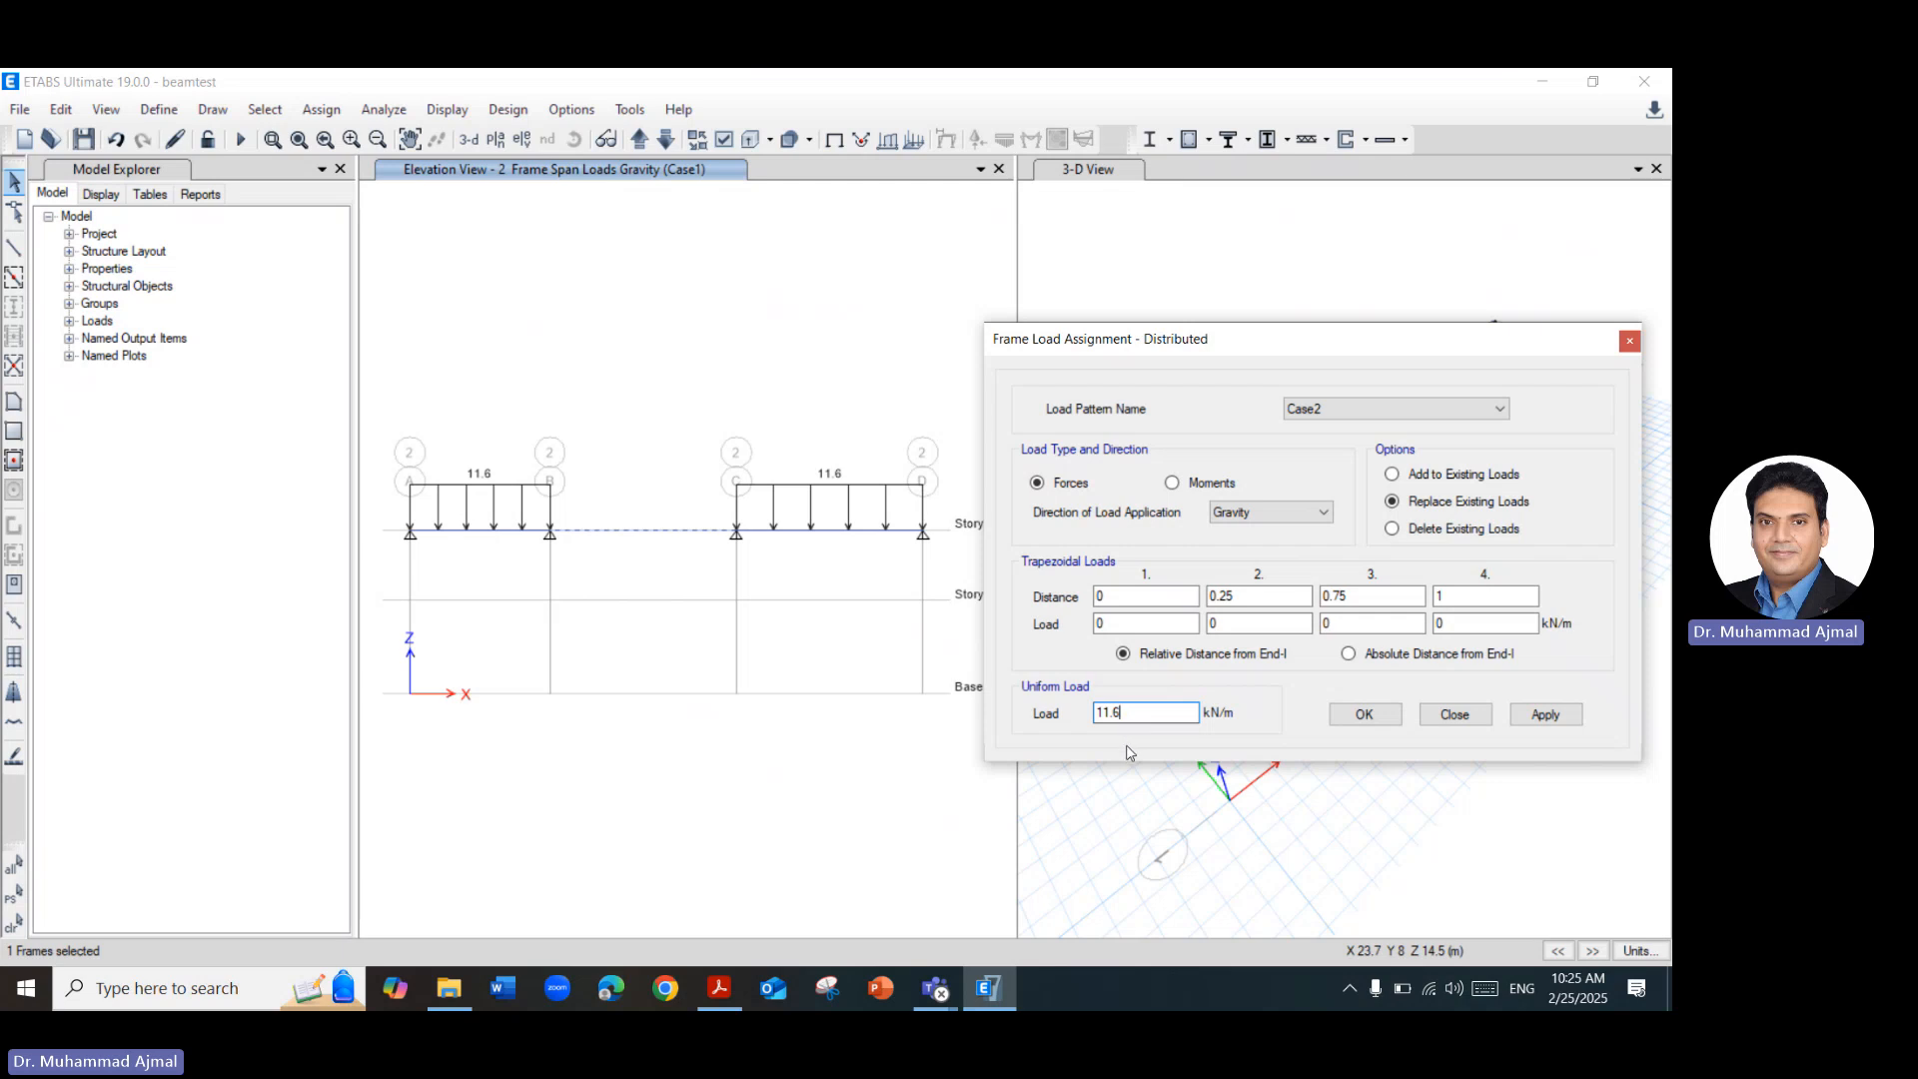
{"action": "left_click", "coordinate": [1542, 721]}
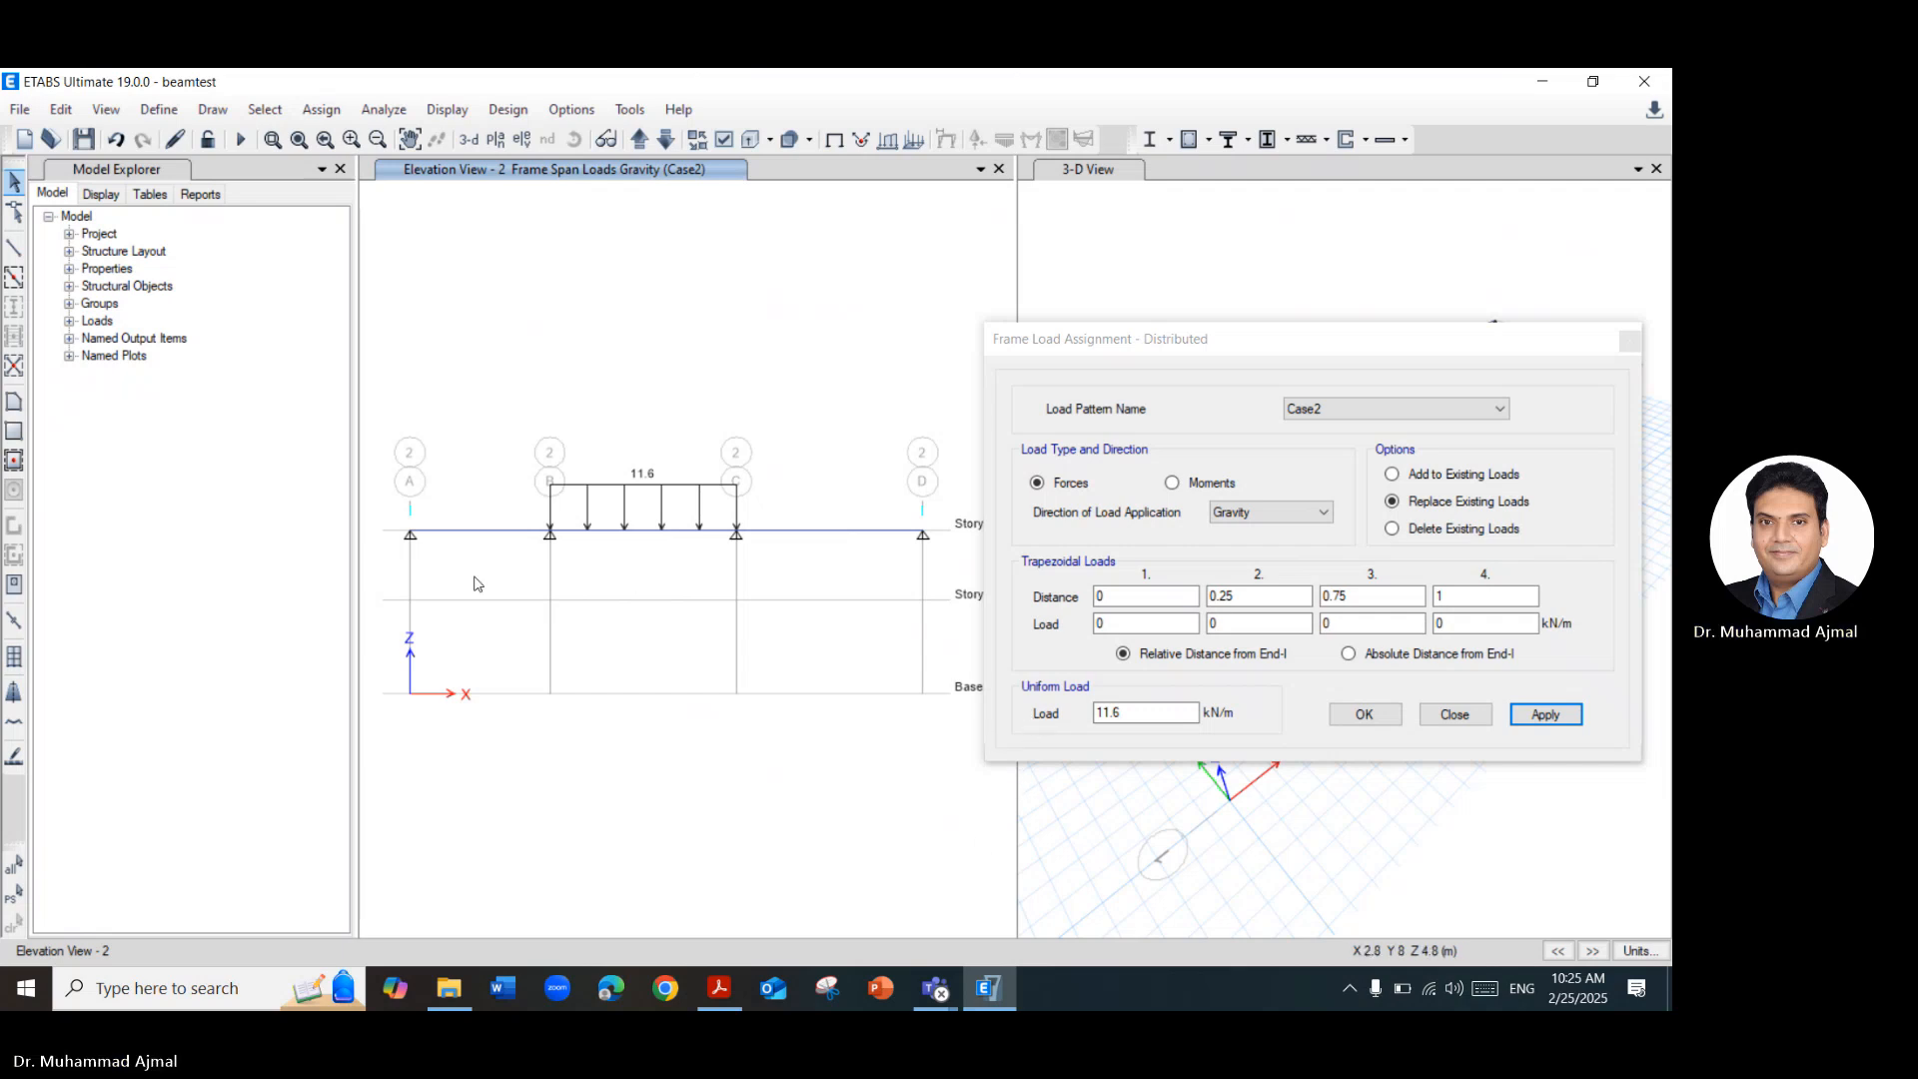
Check the Load Cases slide in the Acrobat PDF, and assign a uniform 11.6 kN/m gravity load to spans A–B and B–C under load pattern Case3.
{"action": "left_click", "coordinate": [717, 989]}
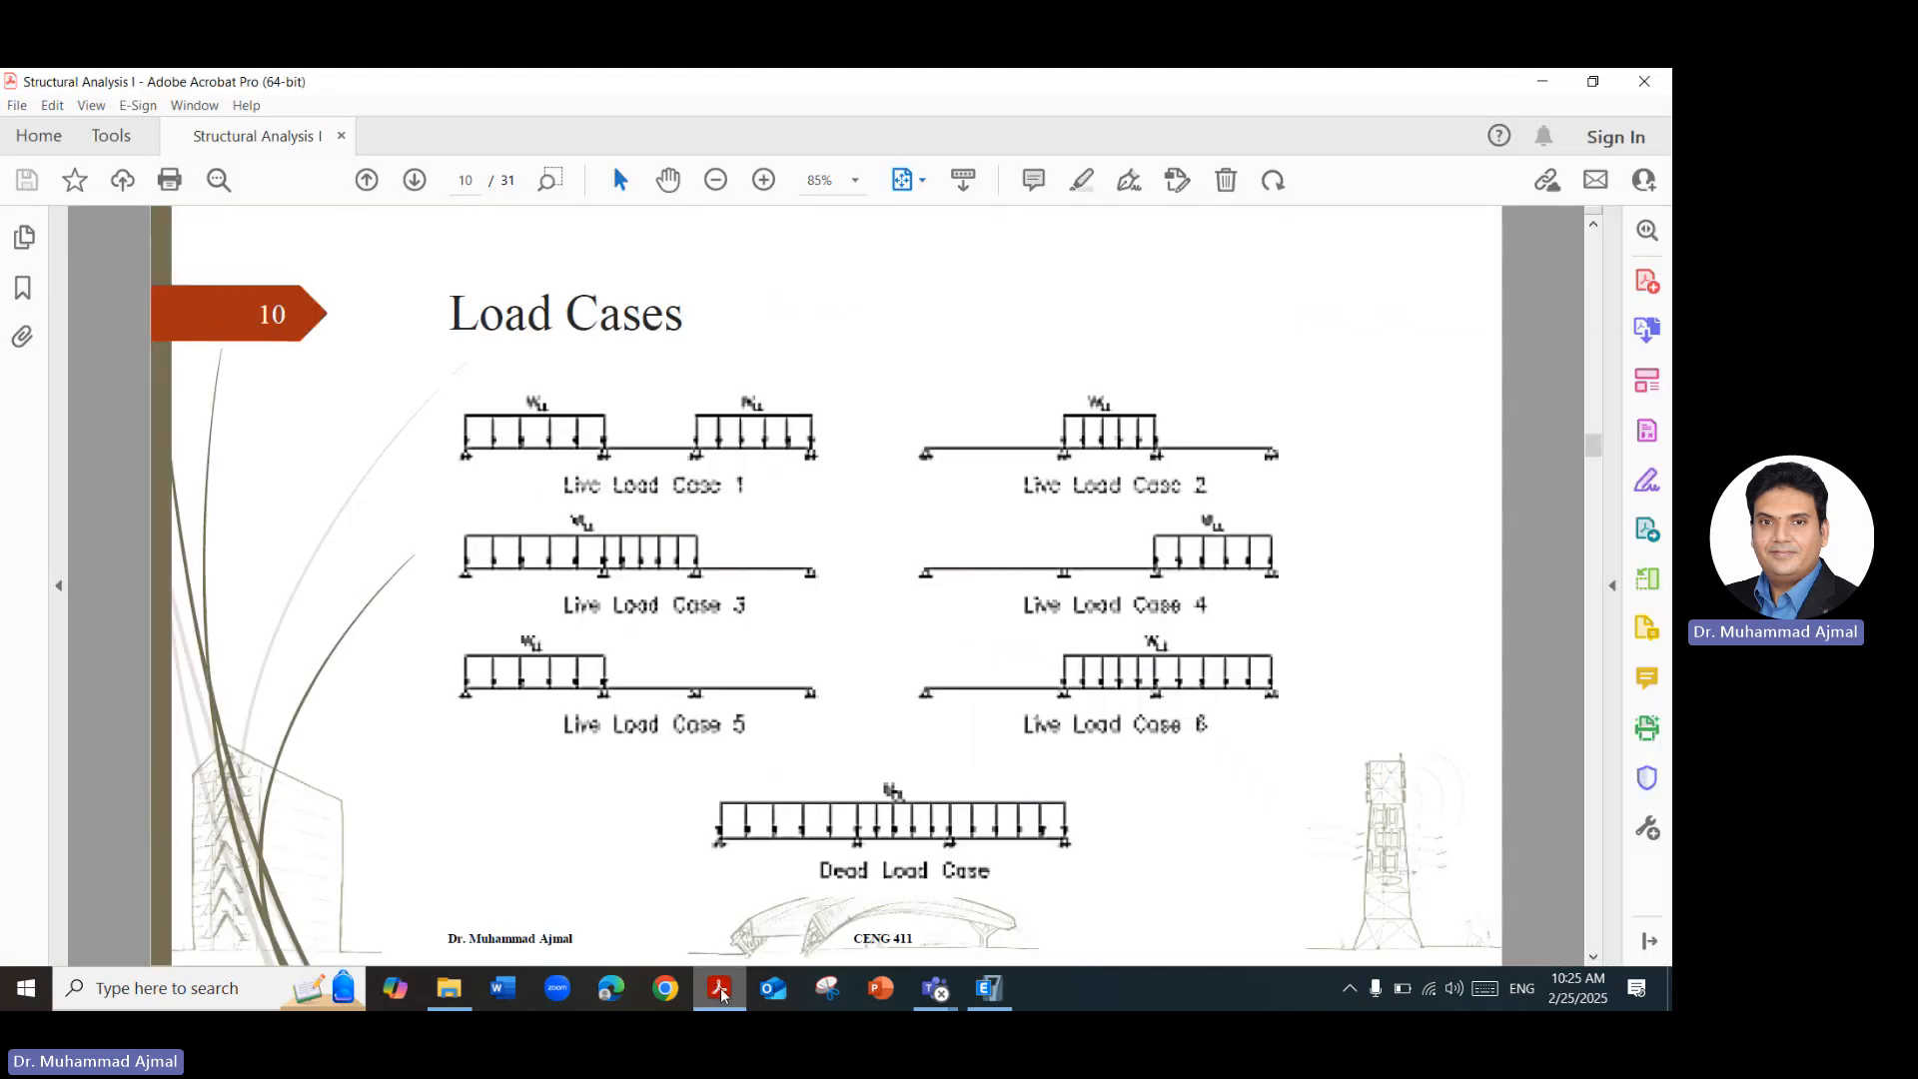
{"action": "left_click", "coordinate": [720, 989]}
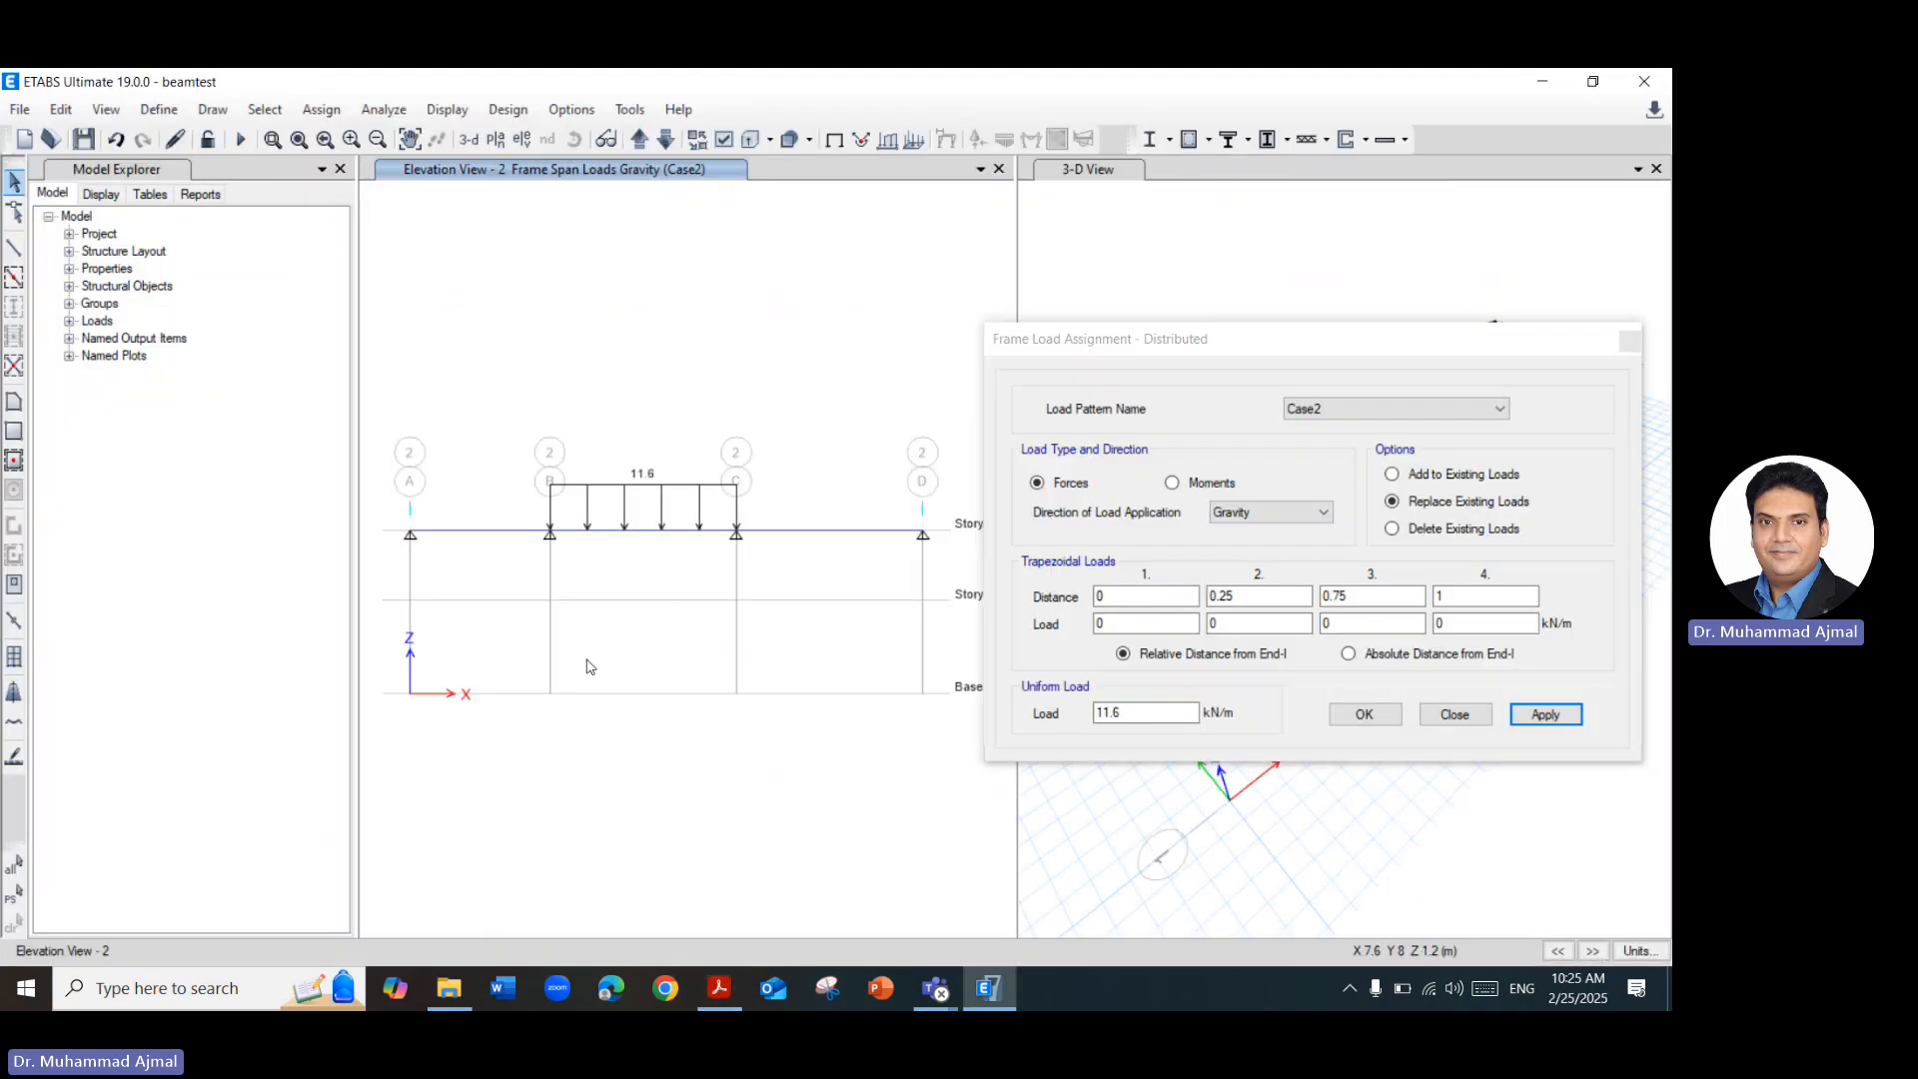
{"action": "left_click", "coordinate": [496, 534]}
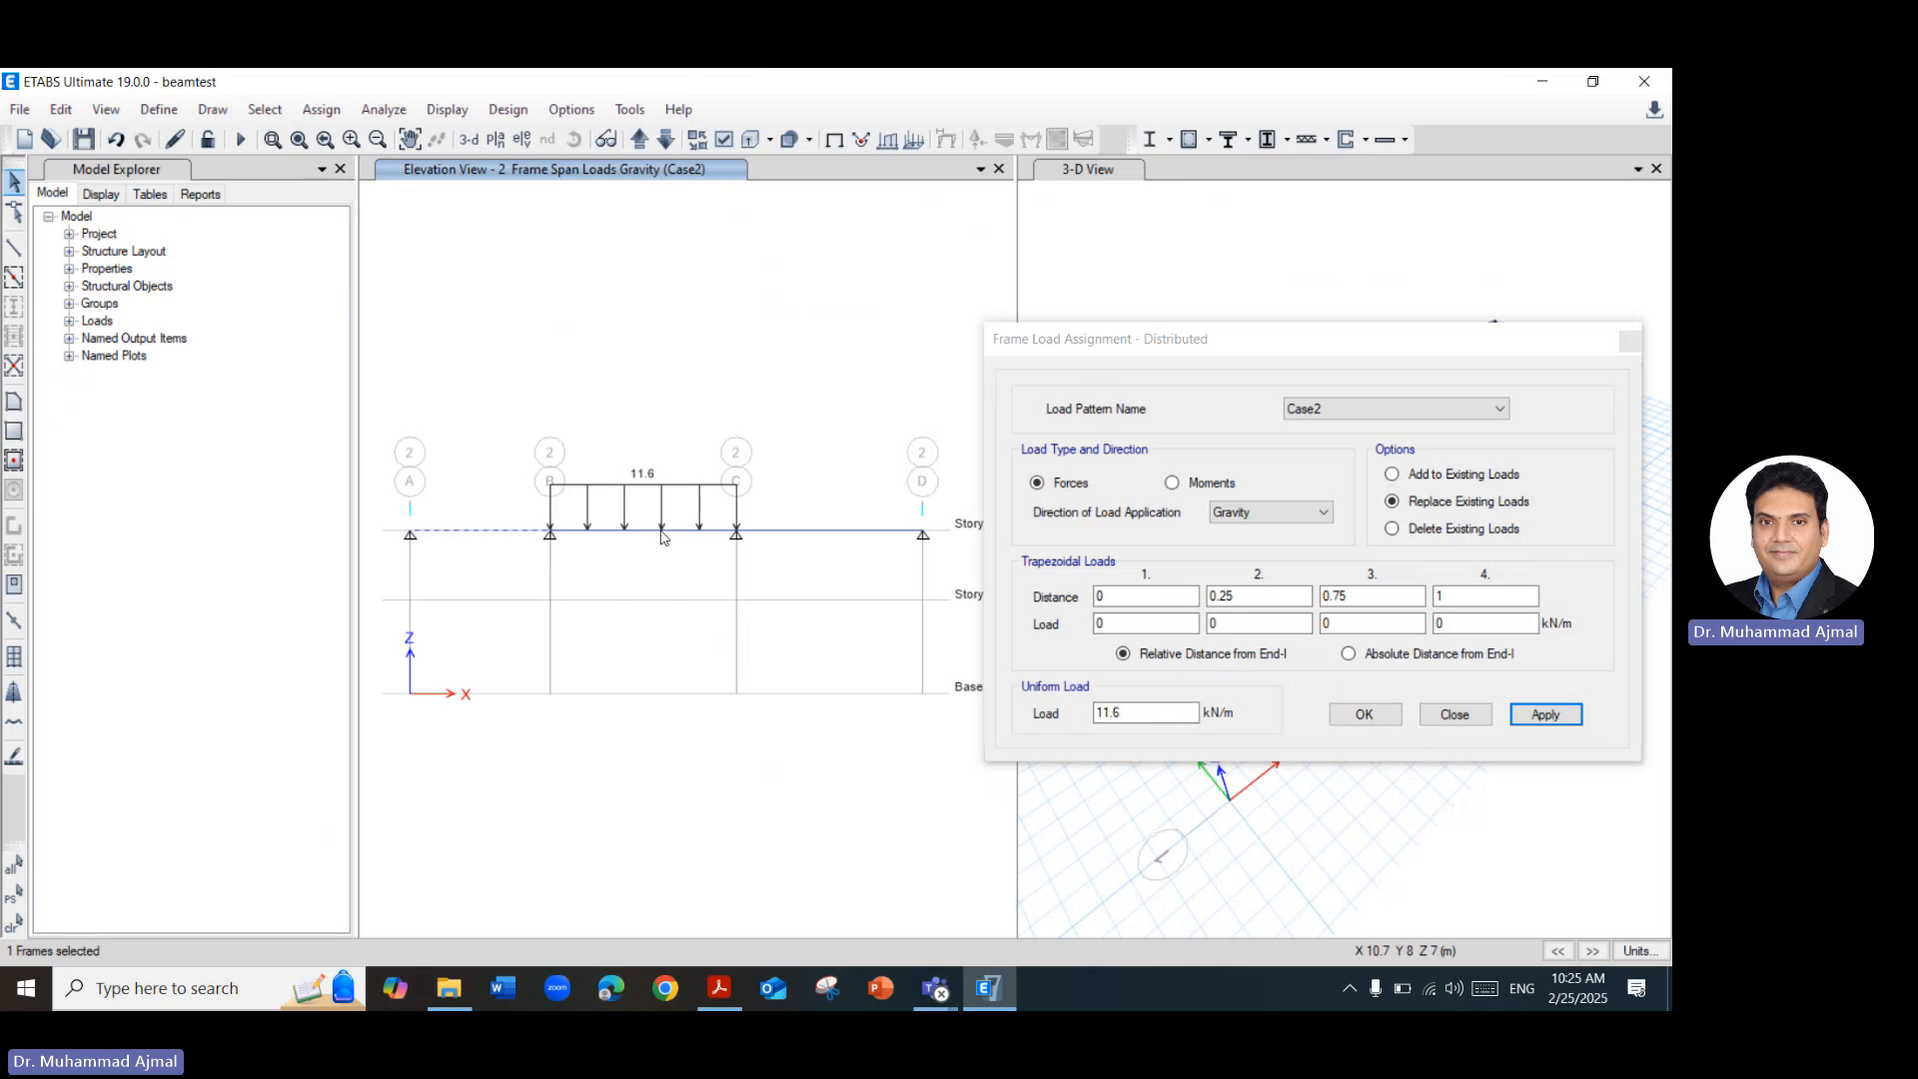
{"action": "left_click", "coordinate": [1304, 452]}
{"action": "left_click", "coordinate": [1399, 408]}
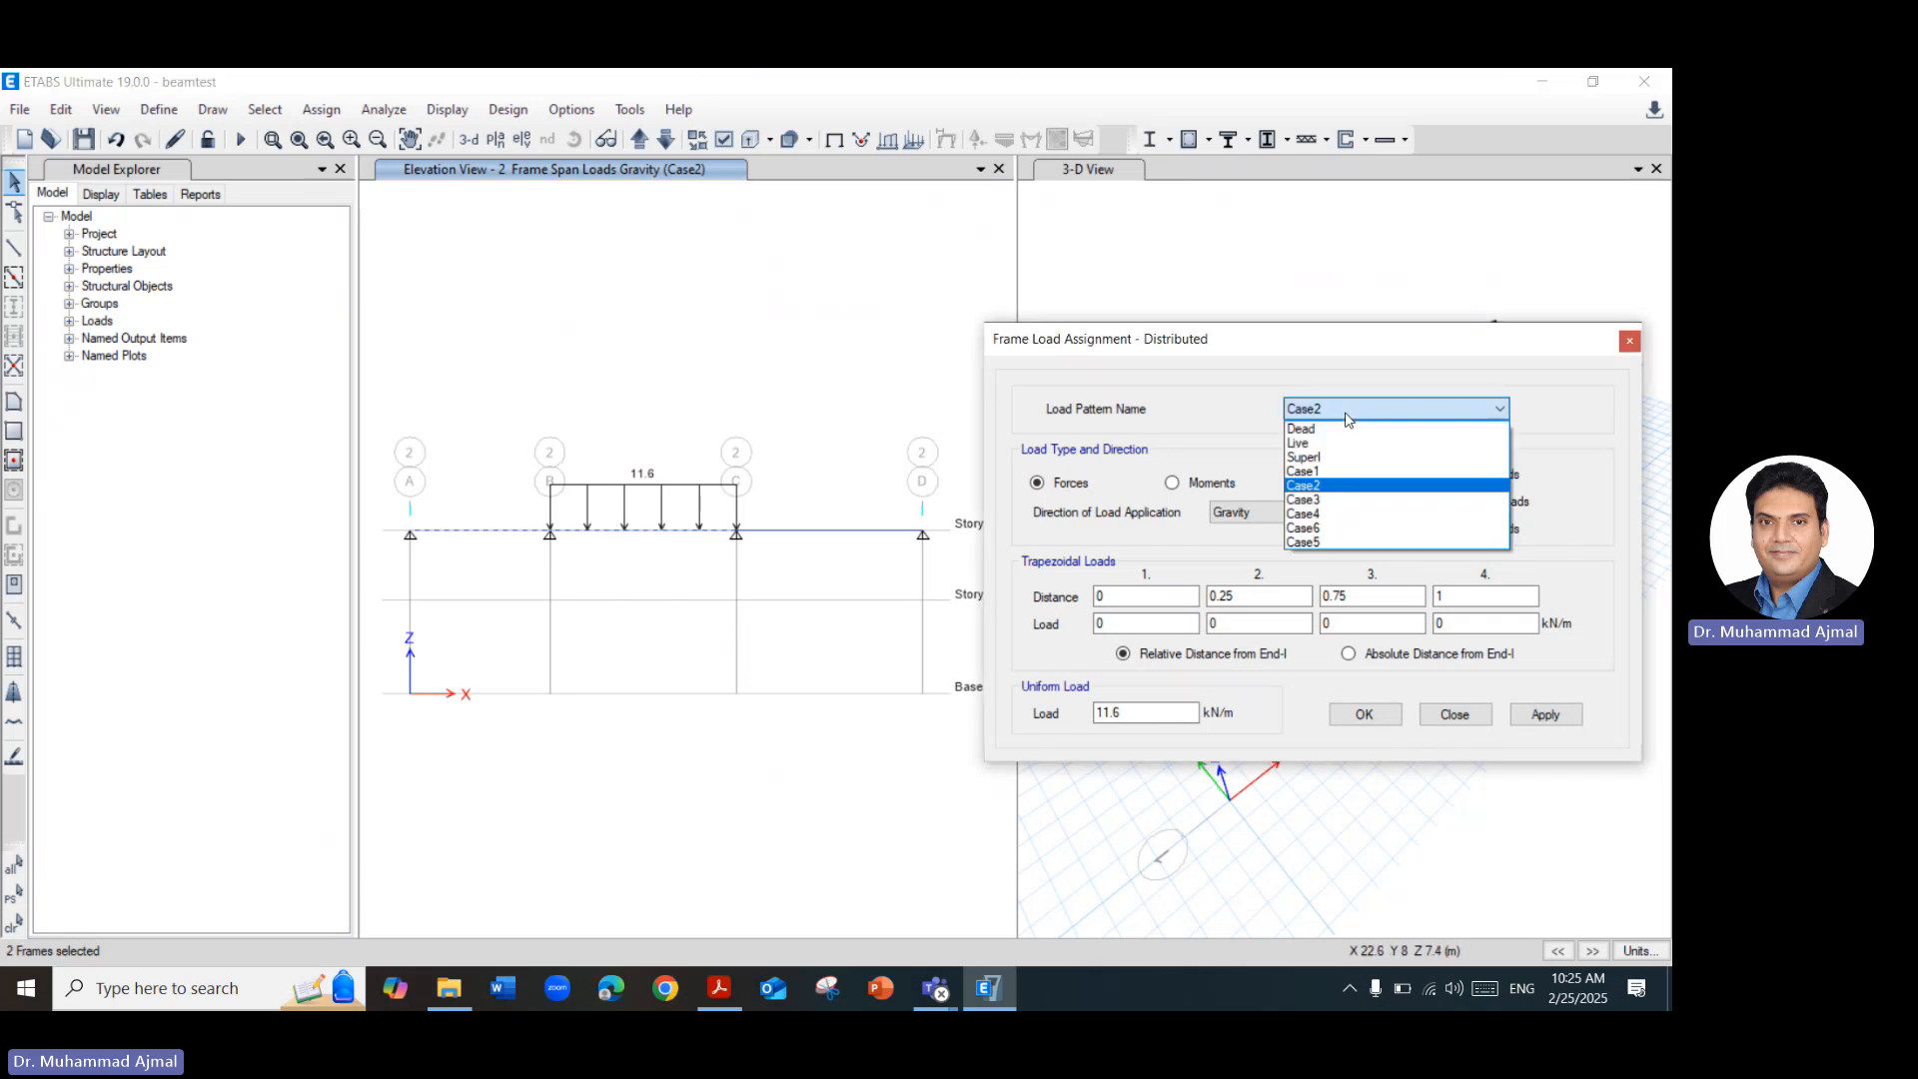
{"action": "left_click", "coordinate": [1304, 500]}
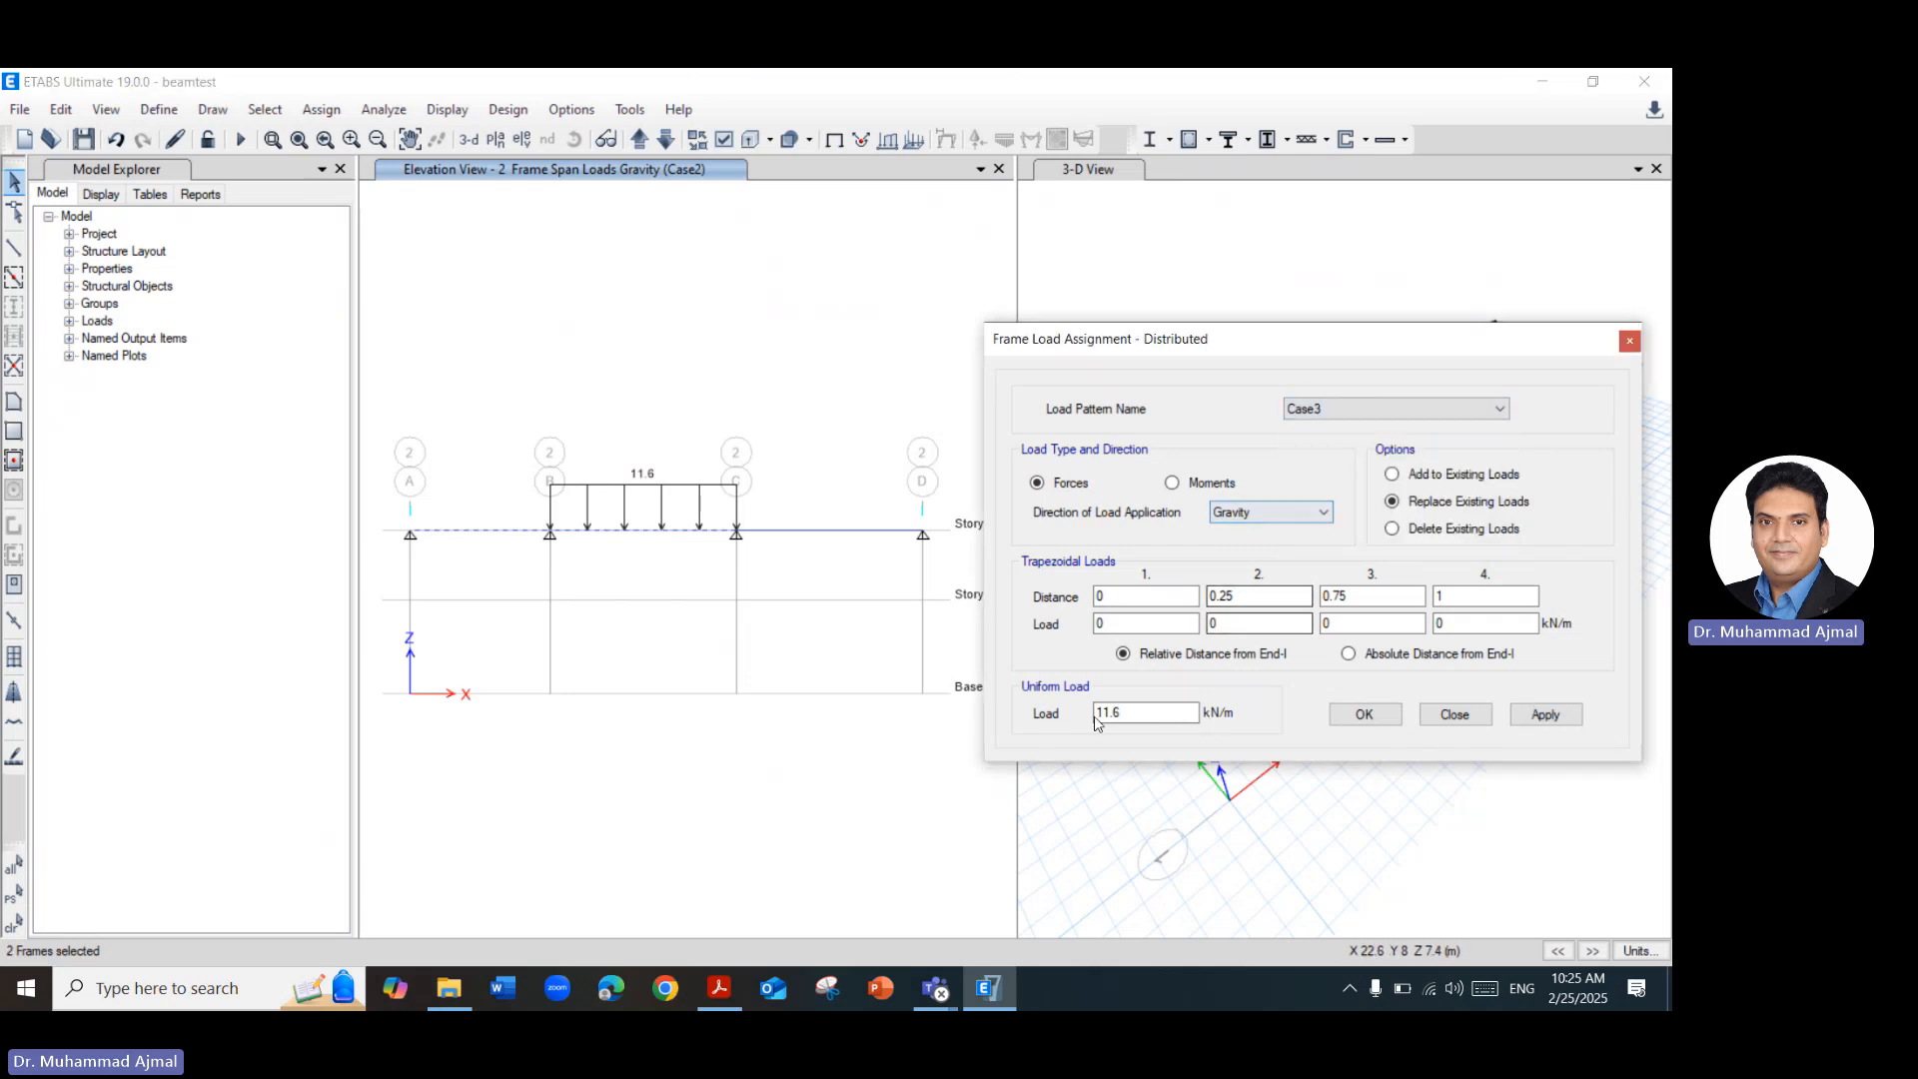
{"action": "left_click", "coordinate": [1546, 714]}
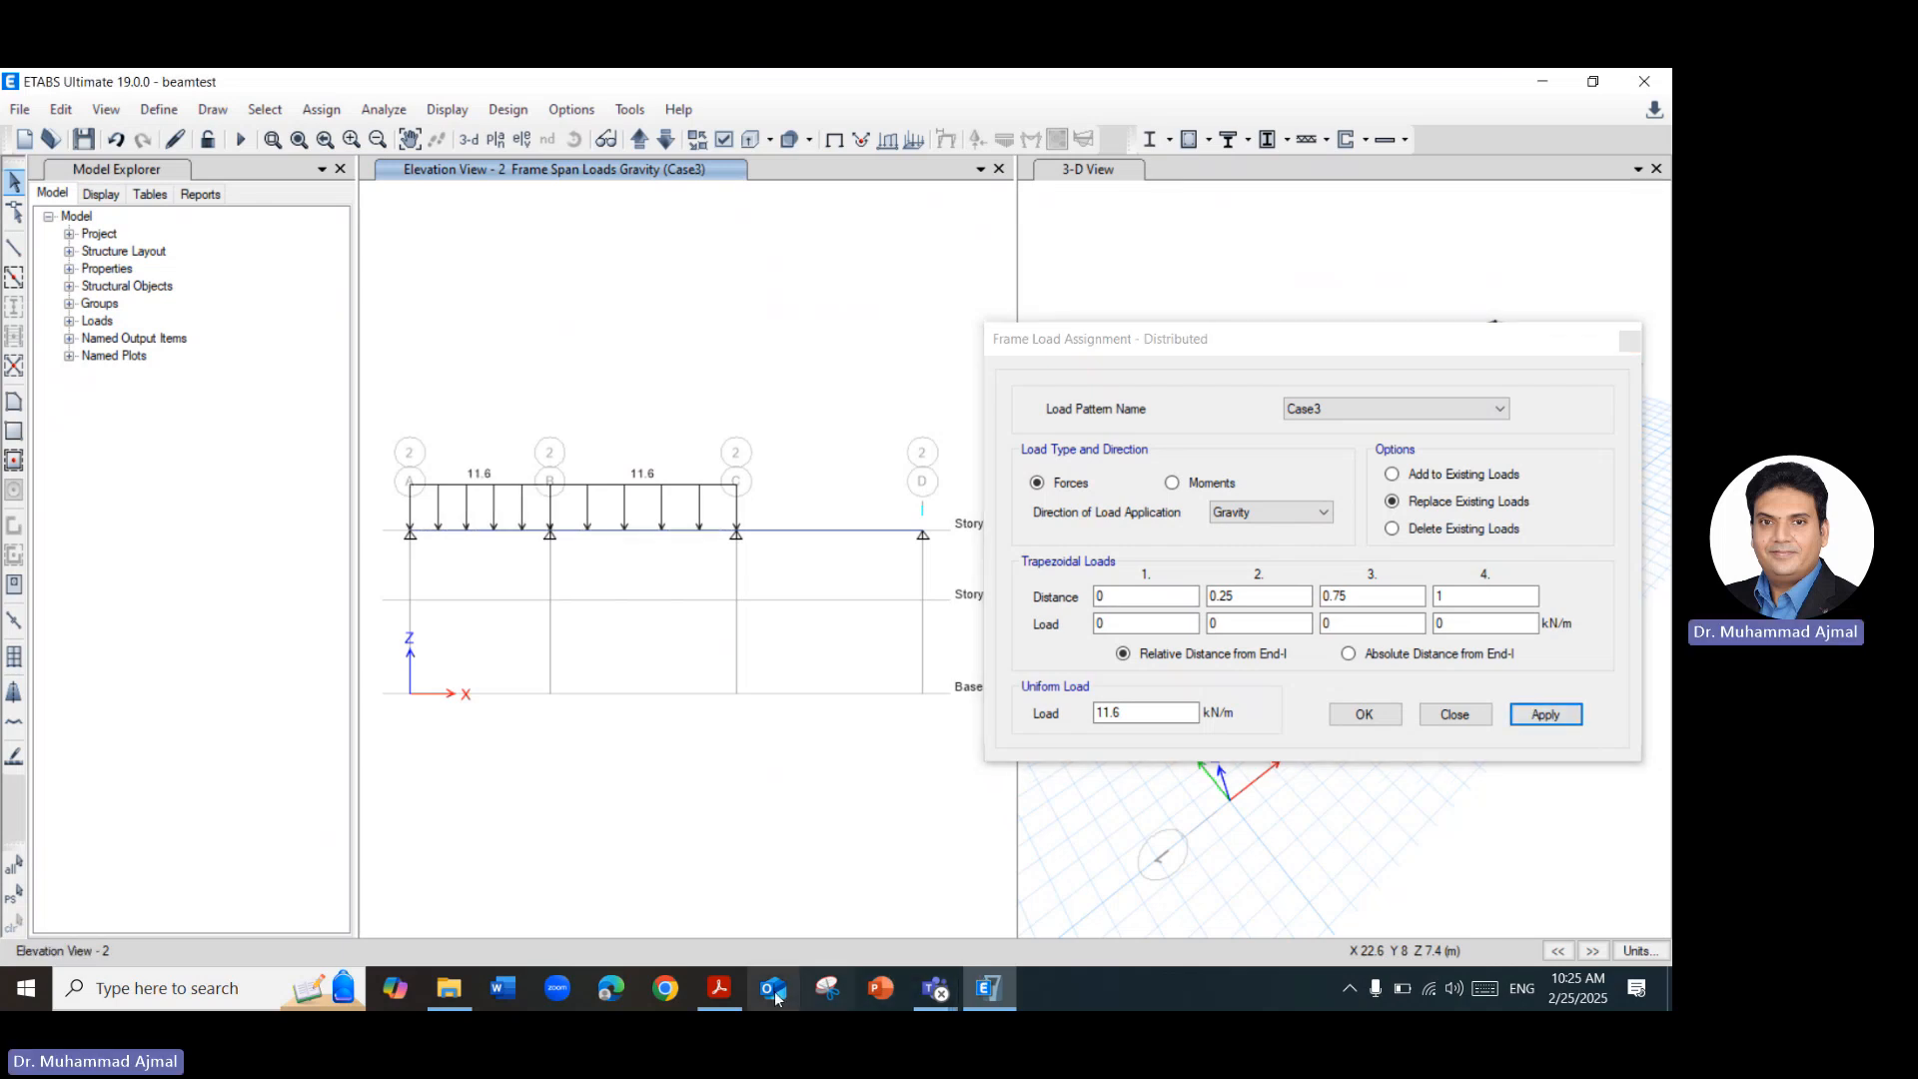
Check the Load Cases slide in the Acrobat PDF, and assign a uniform 11.6 kN/m gravity load to span C–D under load pattern Case4.
{"action": "left_click", "coordinate": [714, 991]}
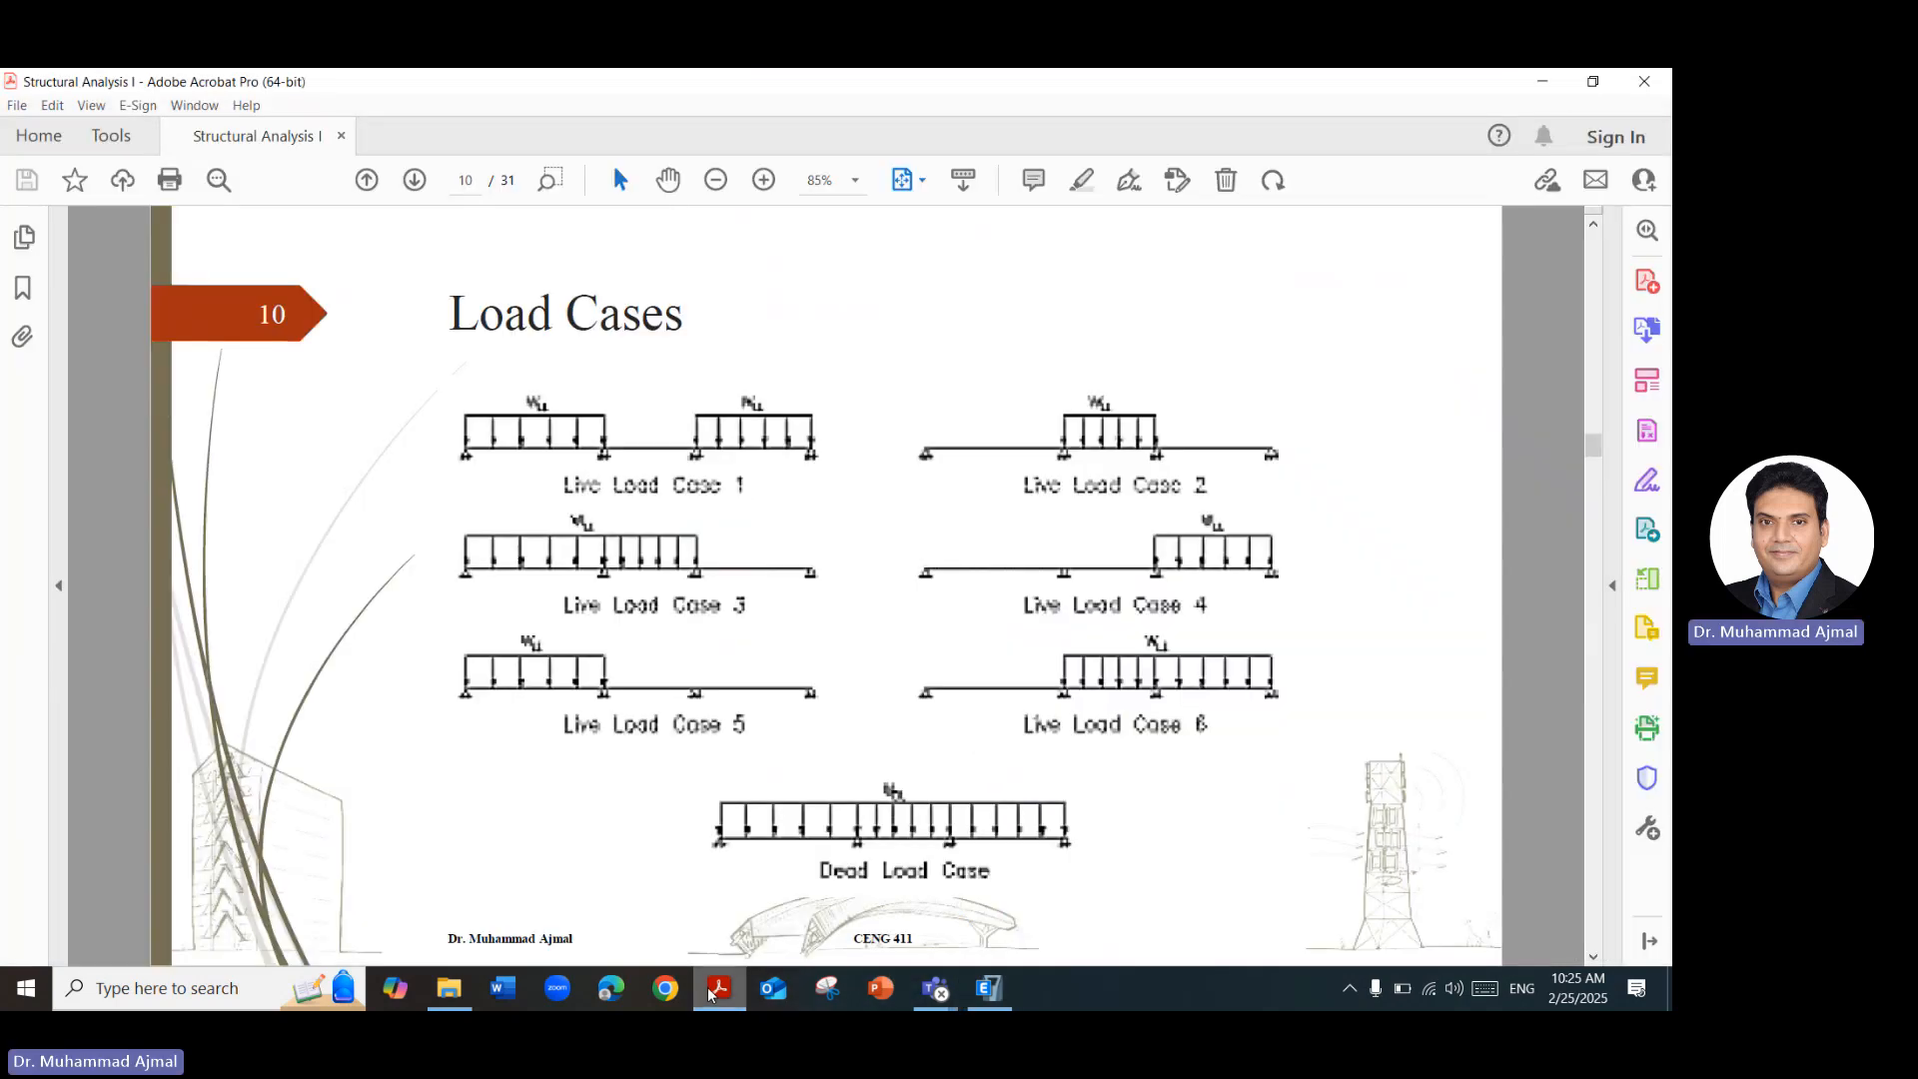
{"action": "left_click", "coordinate": [714, 992]}
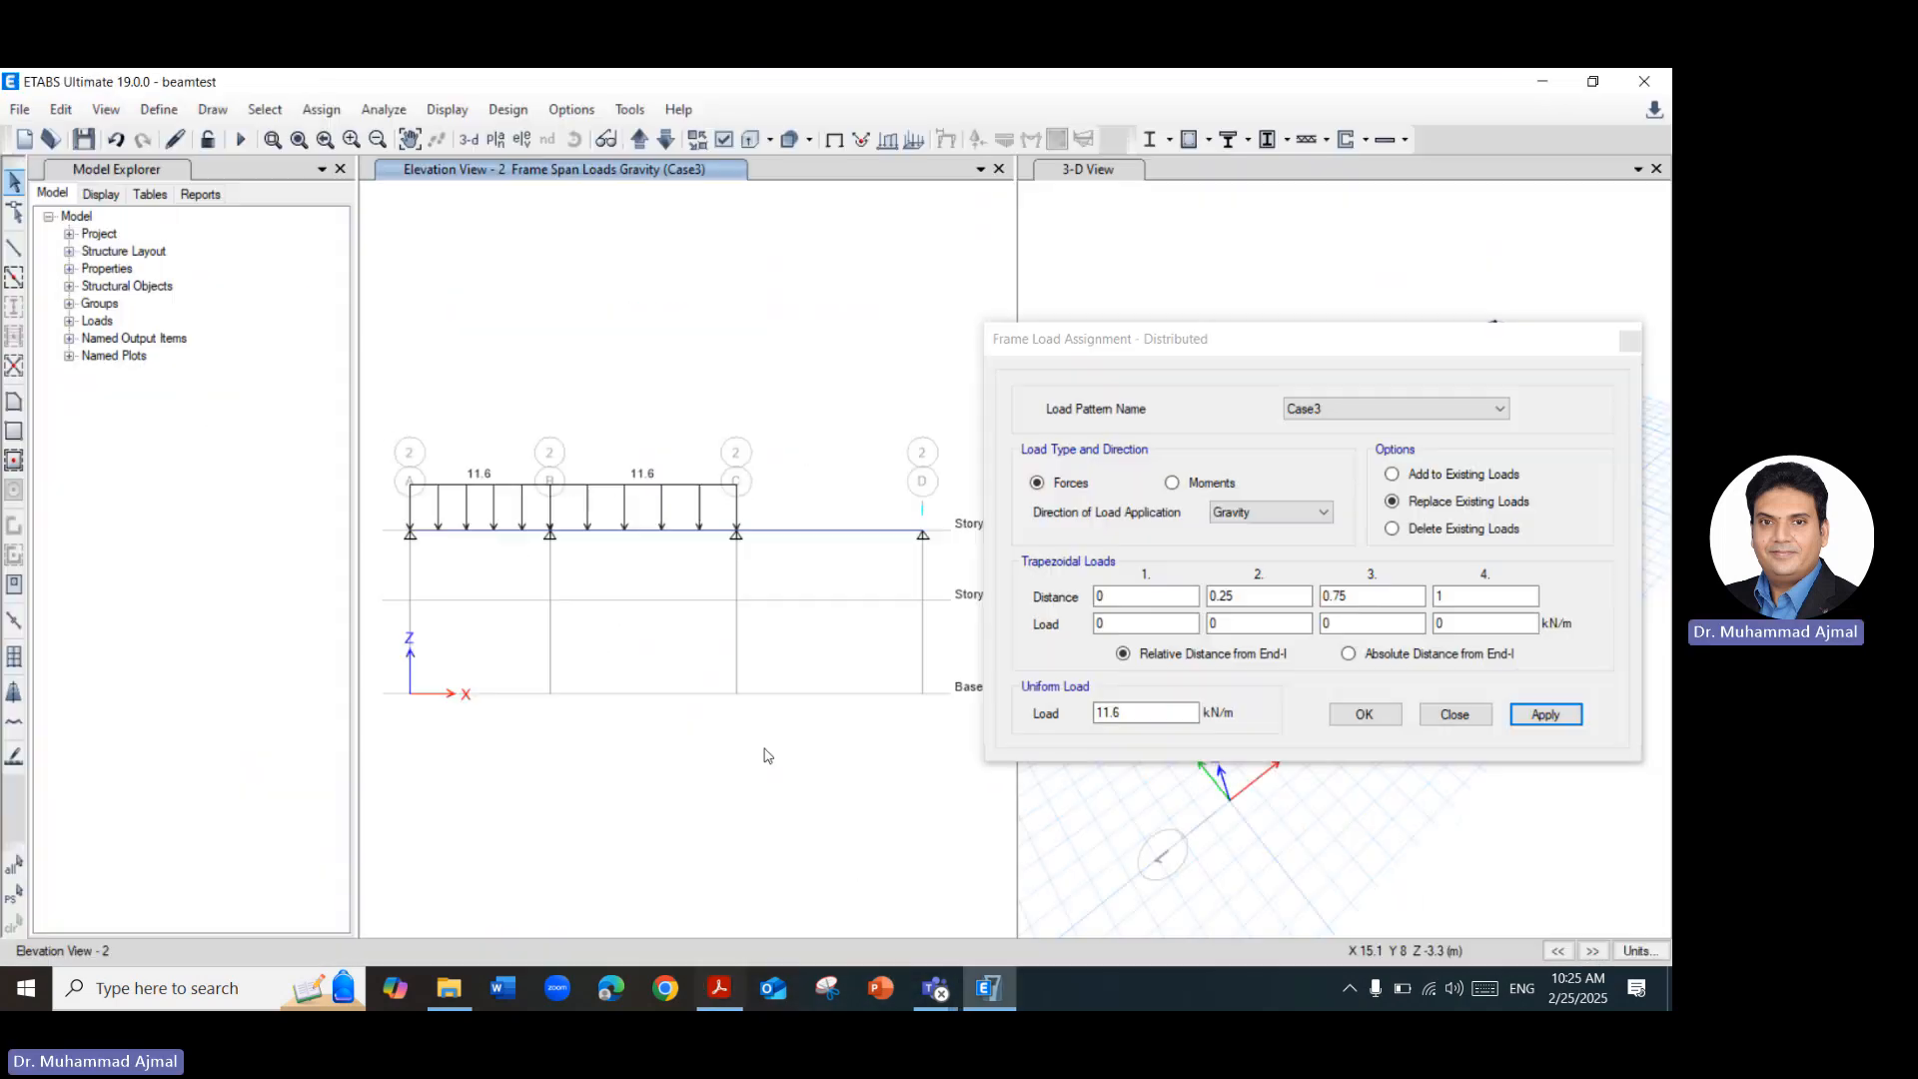
{"action": "left_click", "coordinate": [847, 539]}
{"action": "left_click", "coordinate": [1398, 409]}
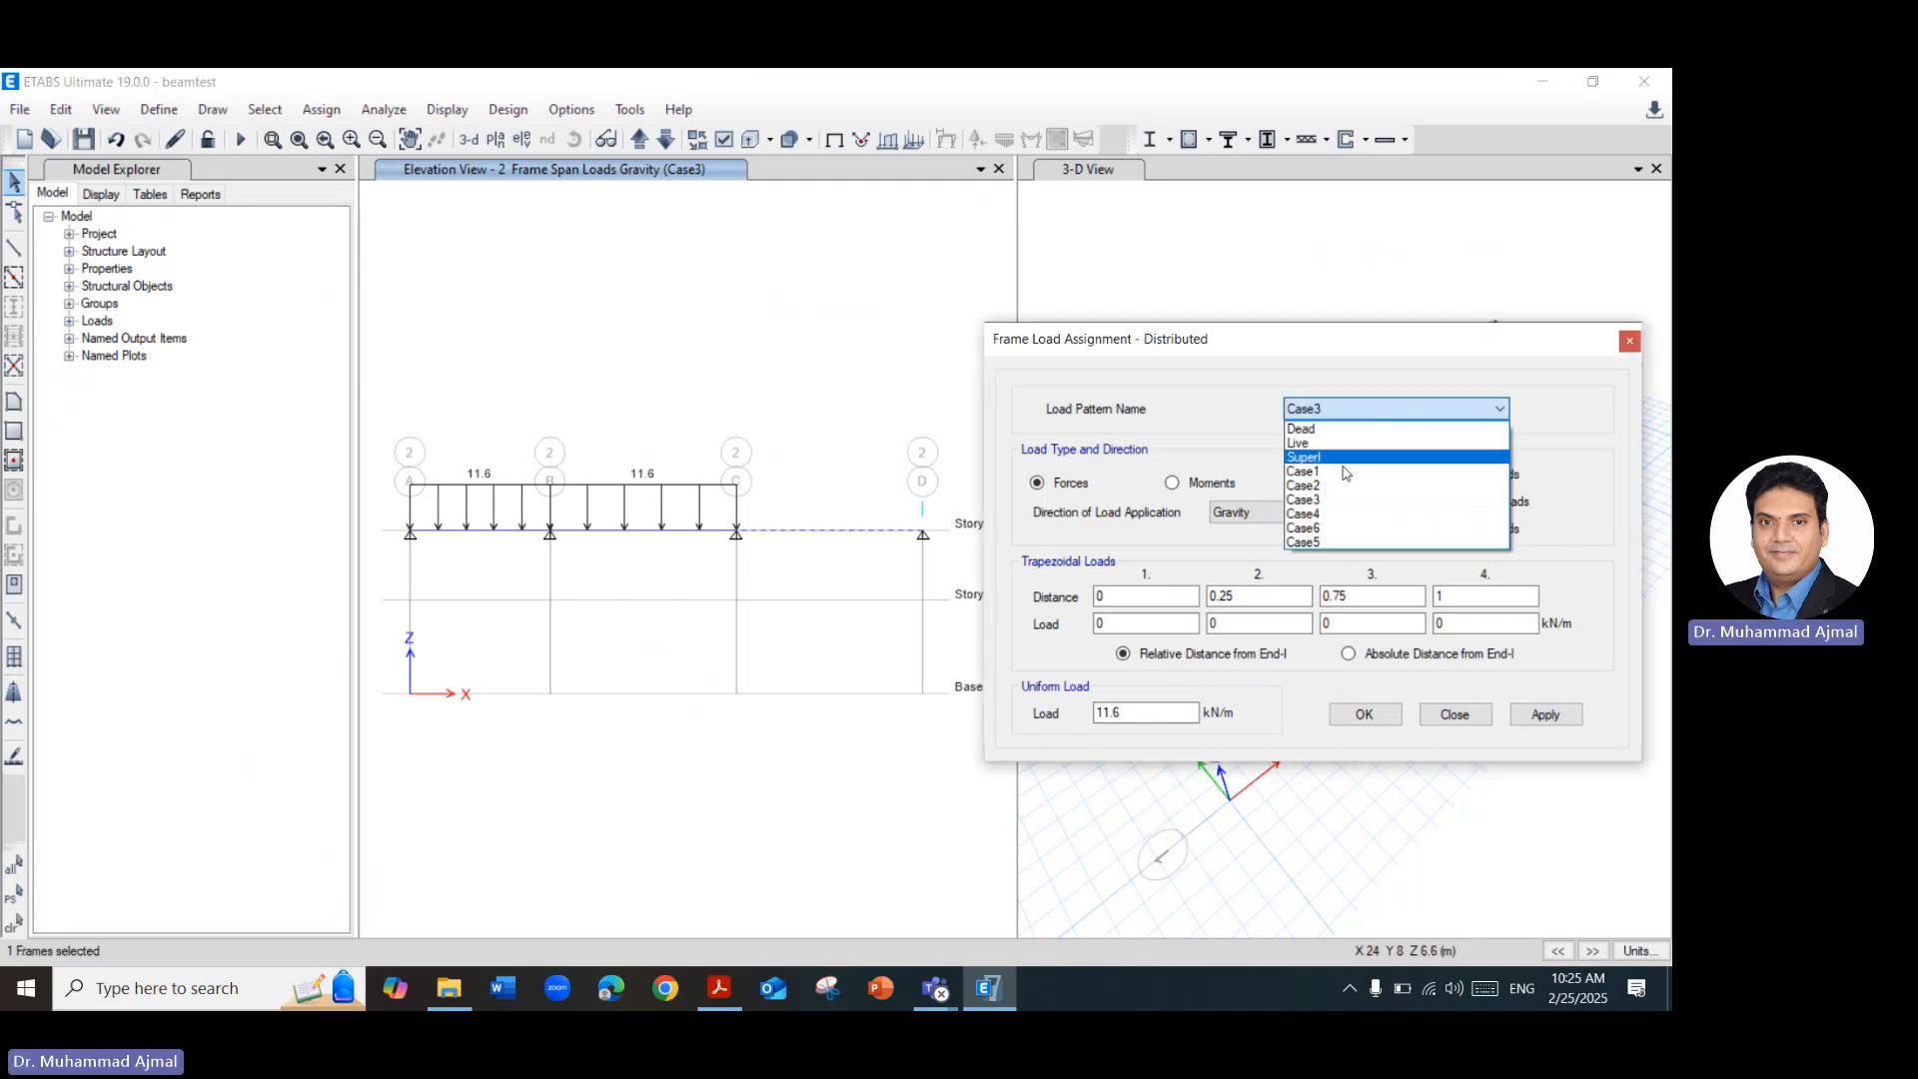
{"action": "left_click", "coordinate": [1308, 514]}
{"action": "left_click", "coordinate": [1538, 715]}
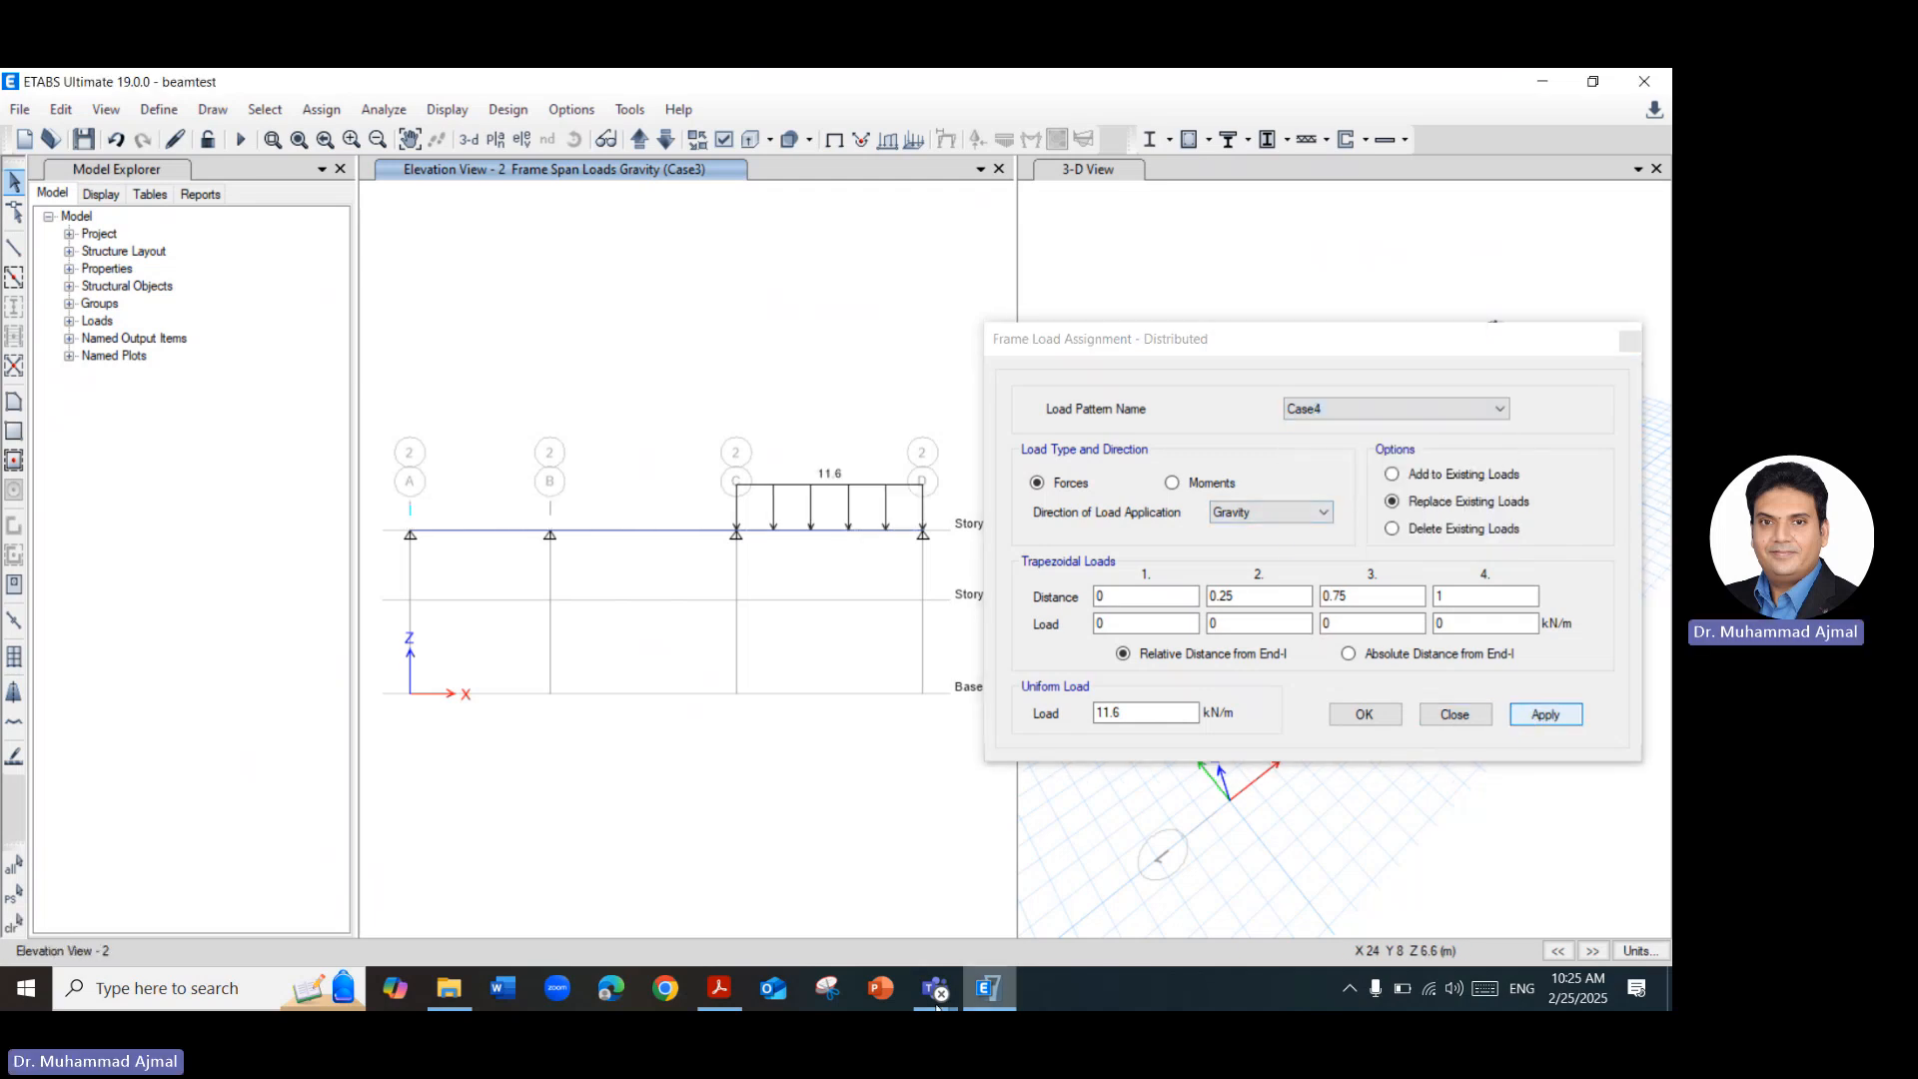
Check the Load Cases slide in the Acrobat PDF, and assign a uniform 11.6 kN/m gravity load to span A–B under load pattern Case5.
{"action": "left_click", "coordinate": [719, 991]}
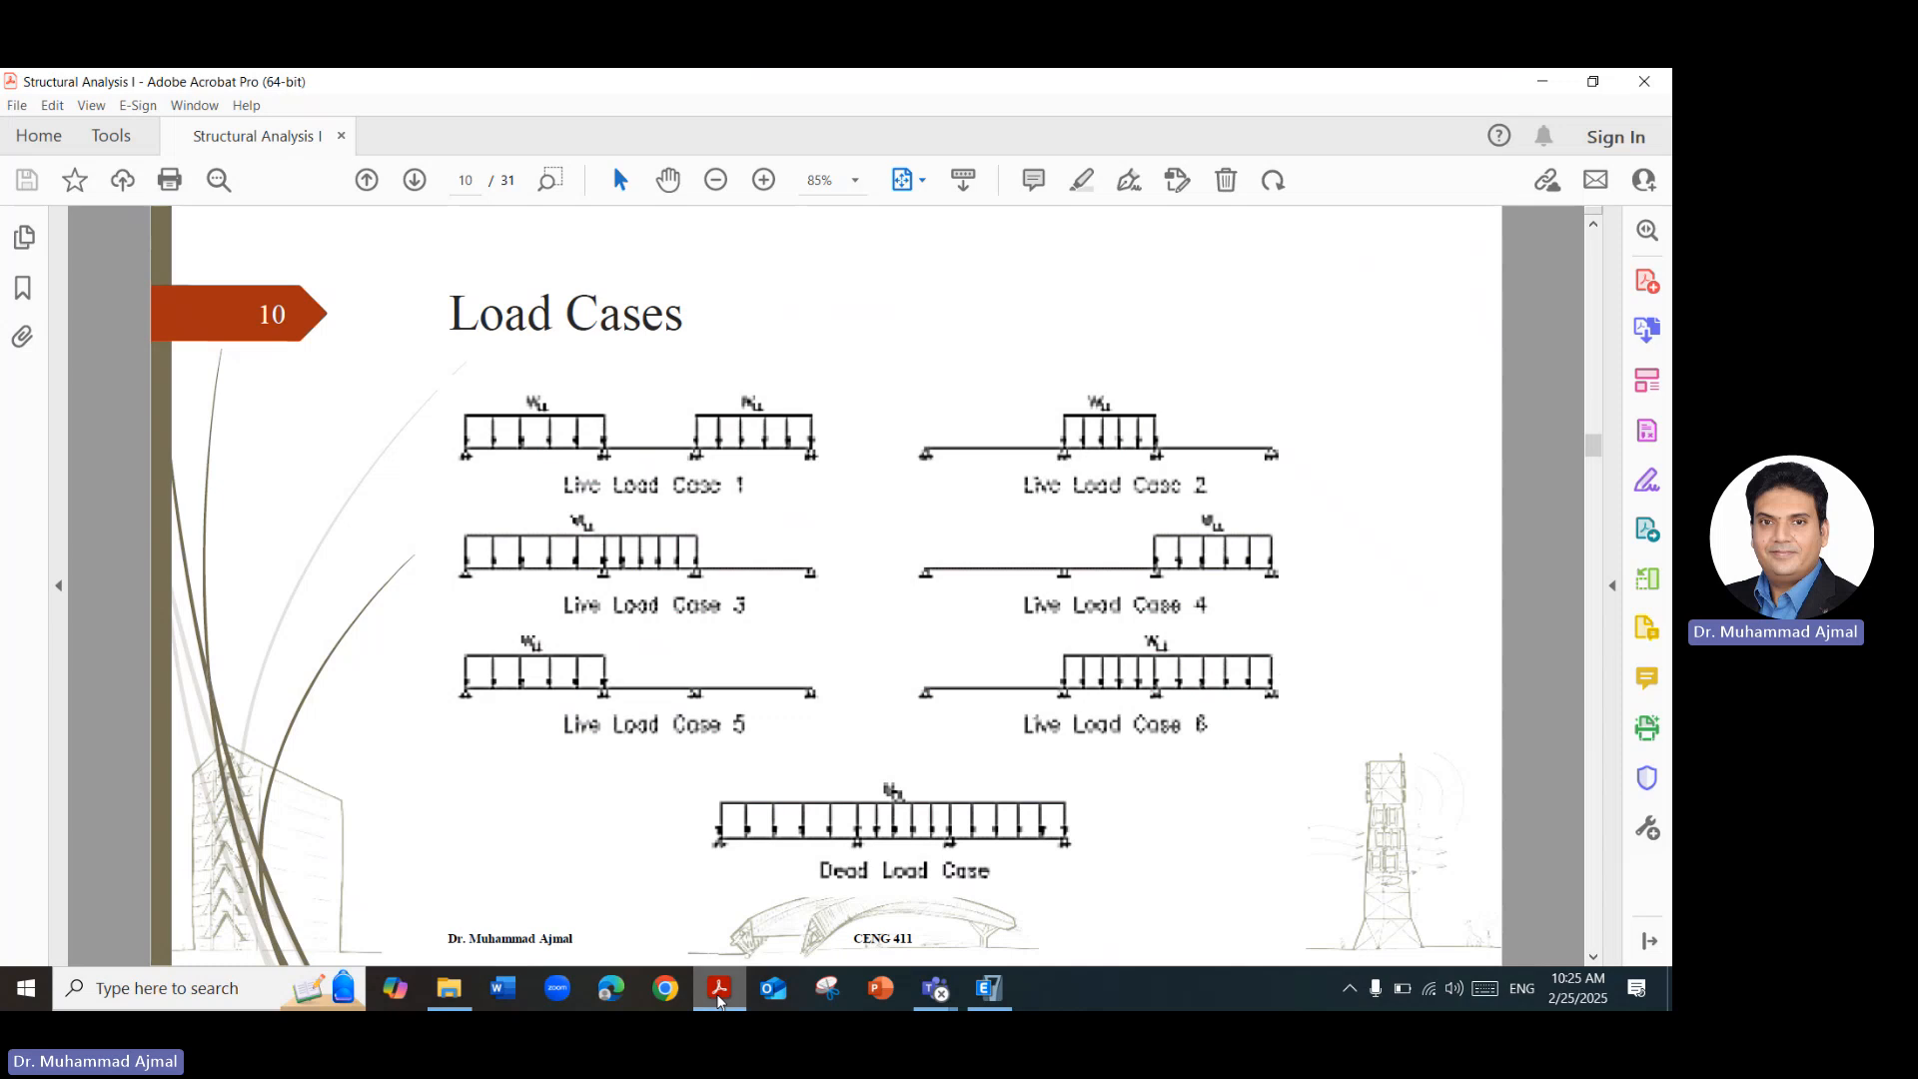
{"action": "left_click", "coordinate": [719, 991]}
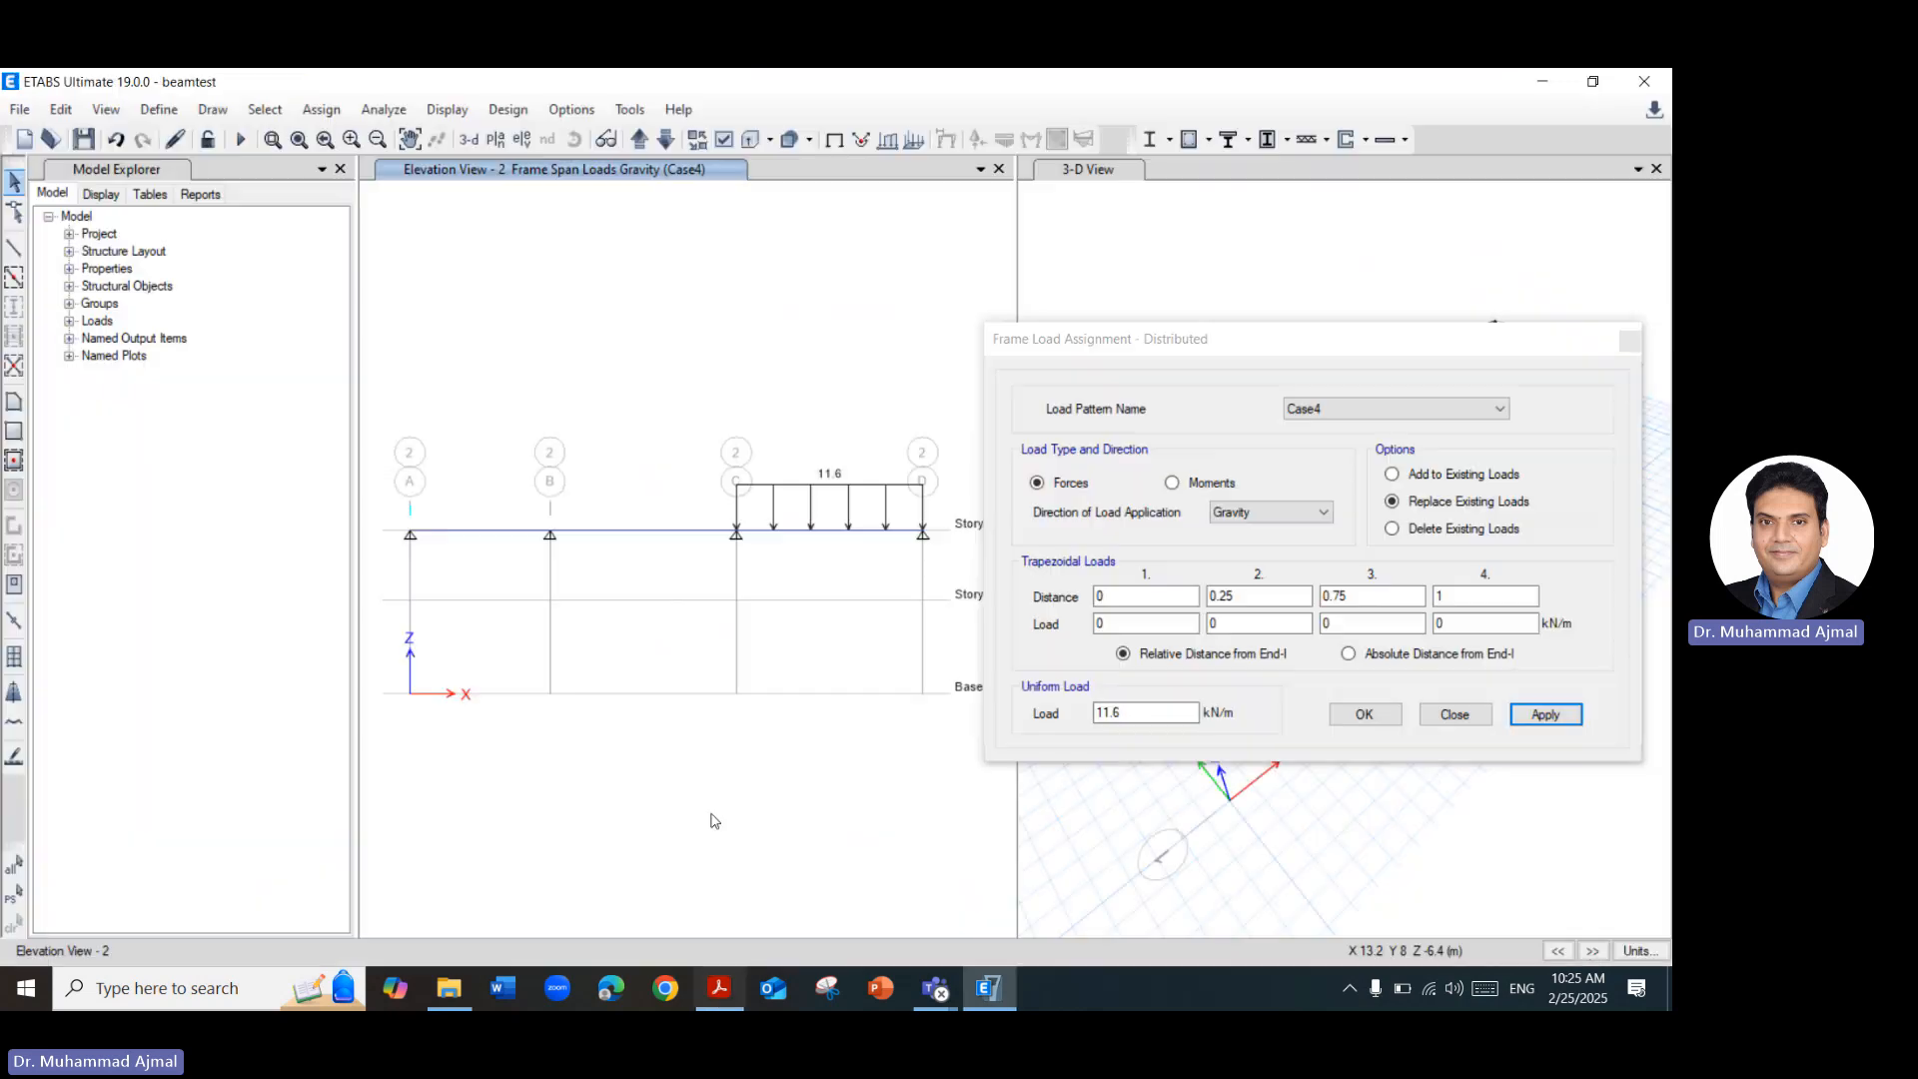
{"action": "left_click", "coordinate": [464, 533]}
{"action": "left_click", "coordinate": [1478, 409]}
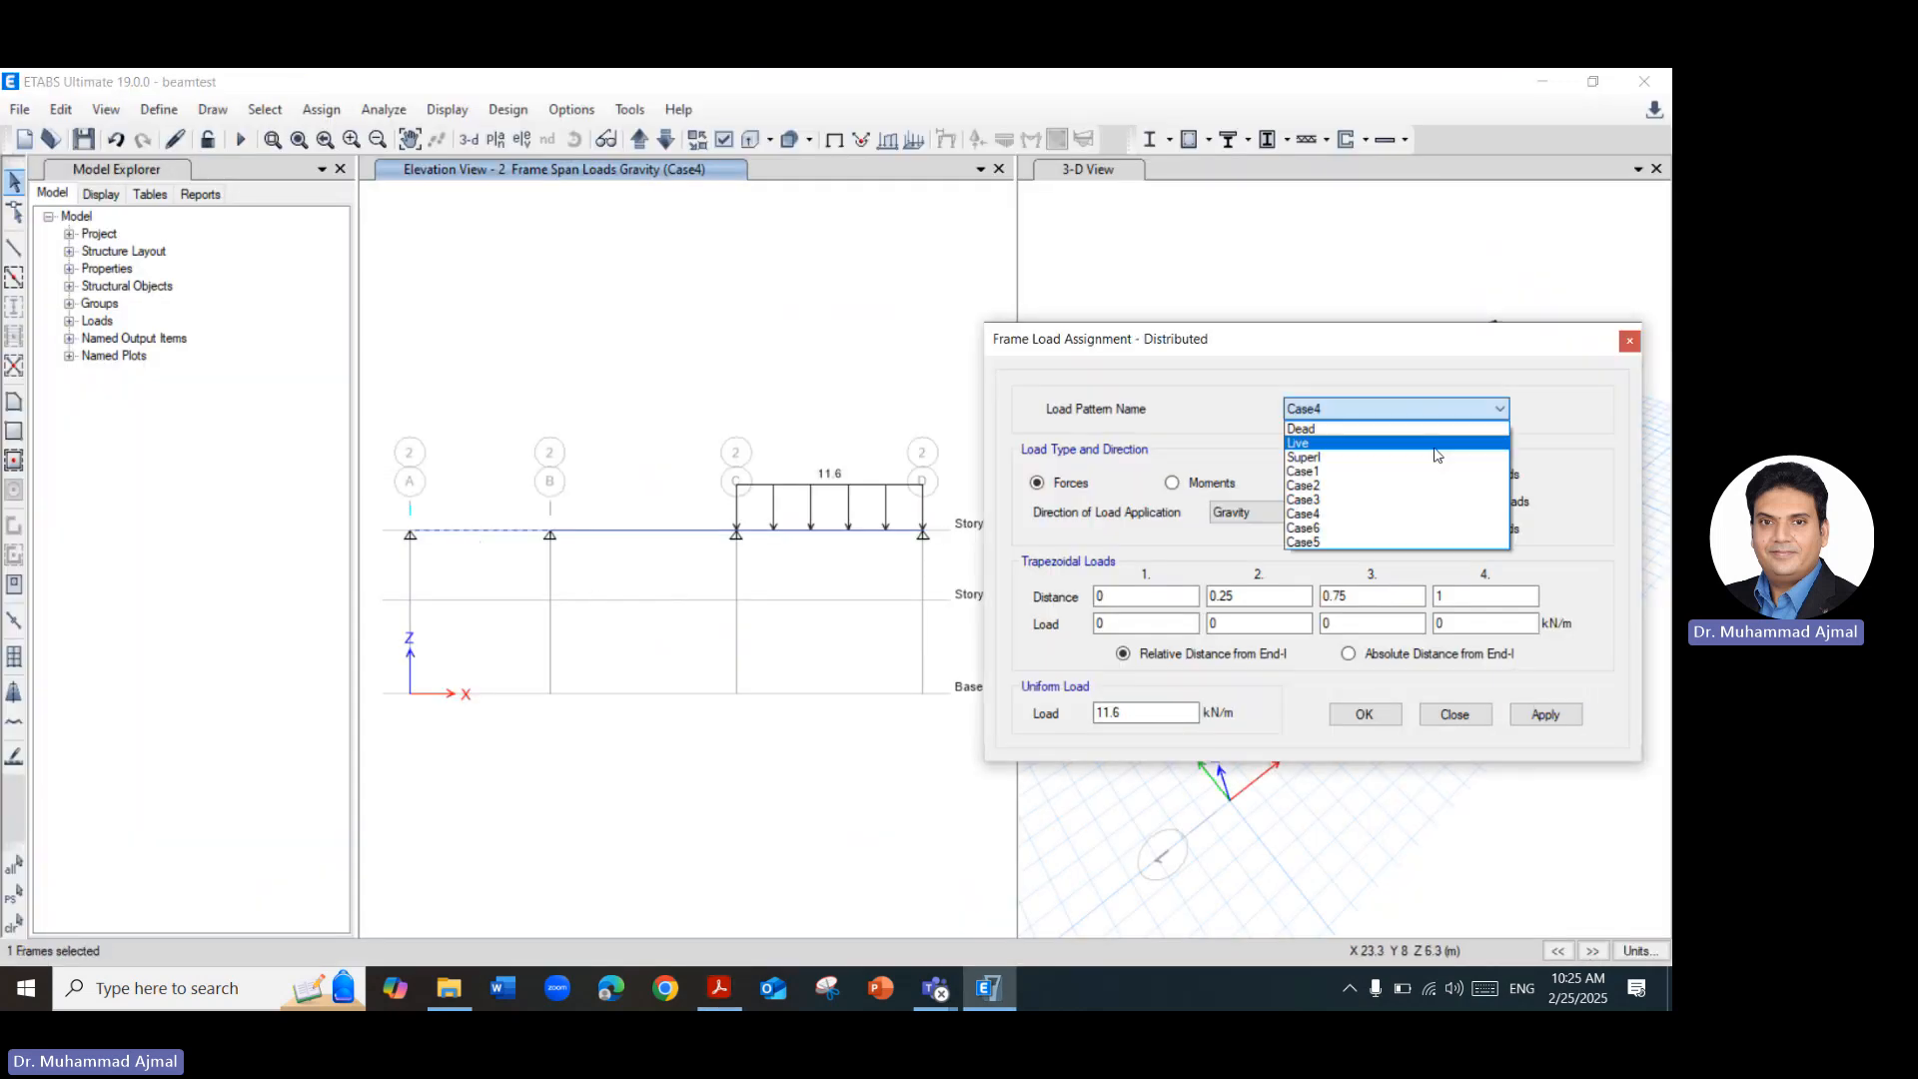
{"action": "left_click", "coordinate": [1394, 542]}
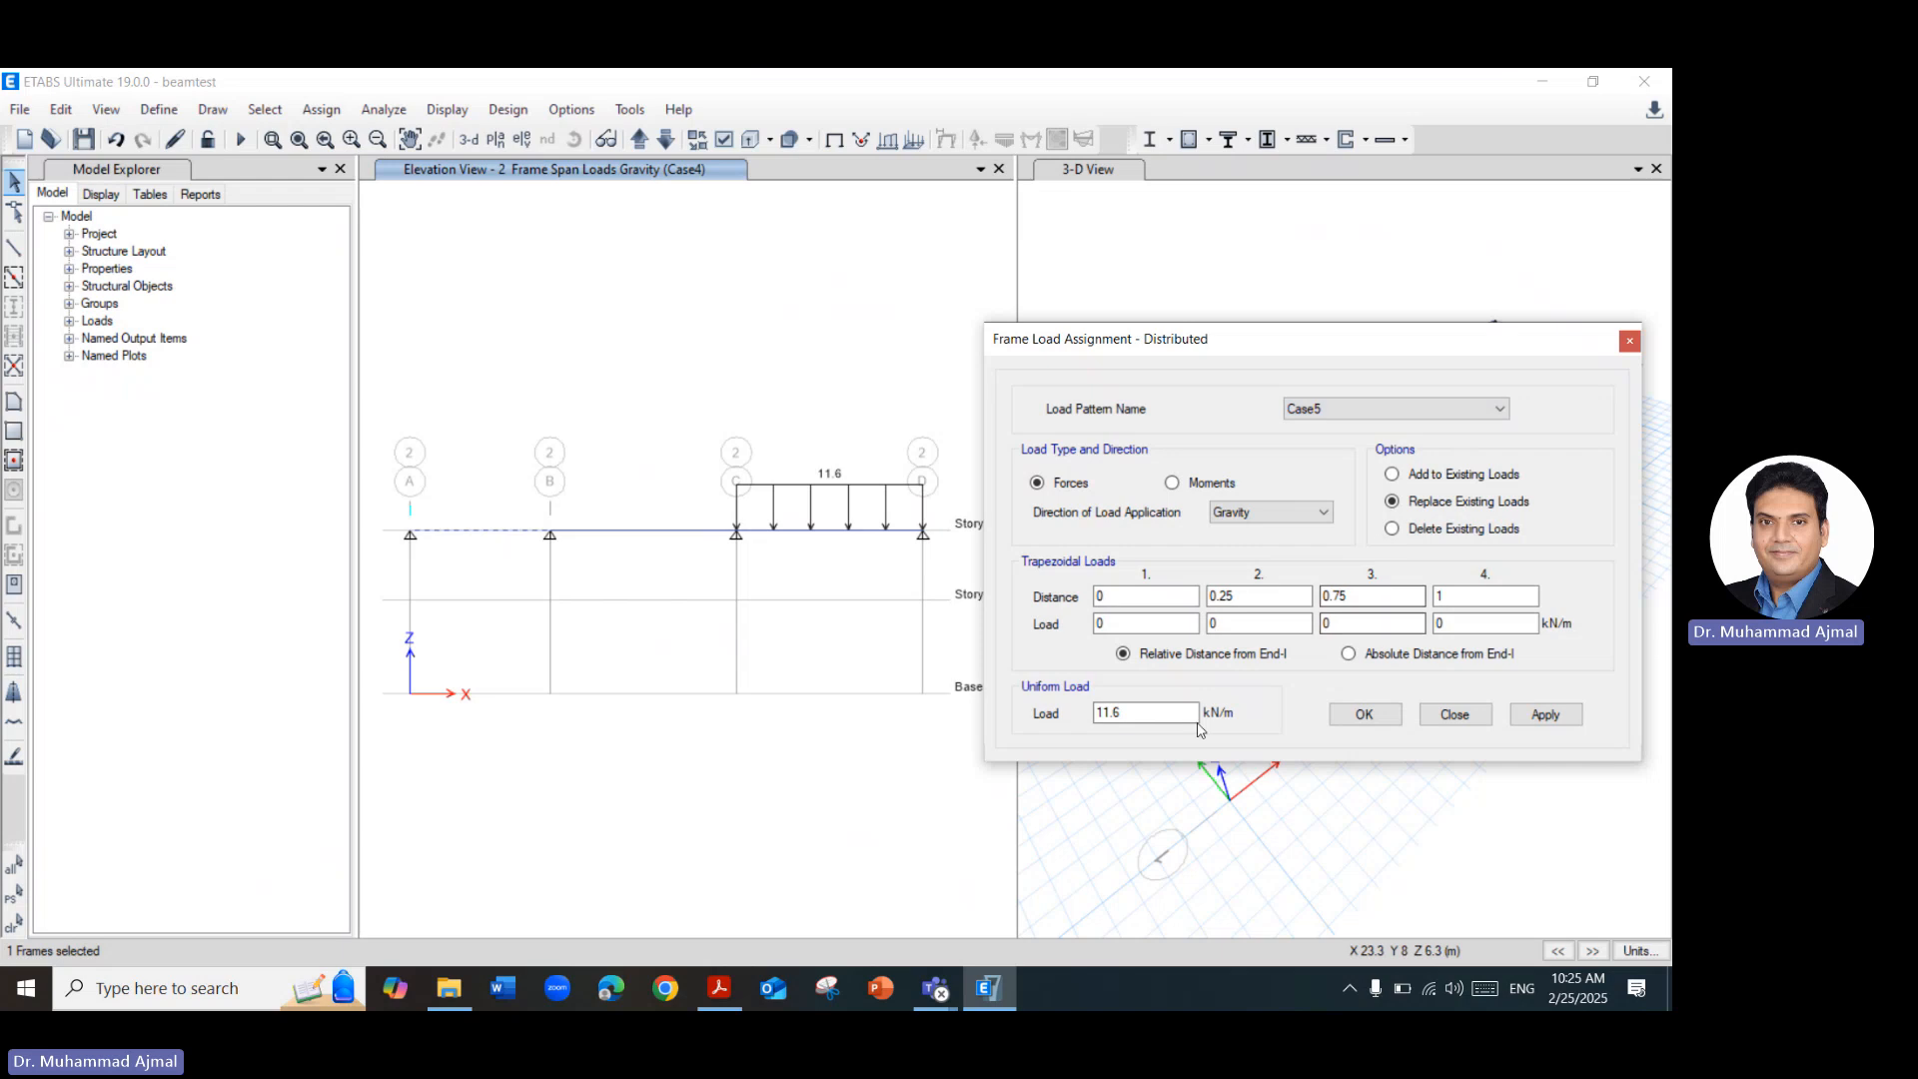
{"action": "left_click", "coordinate": [1546, 715]}
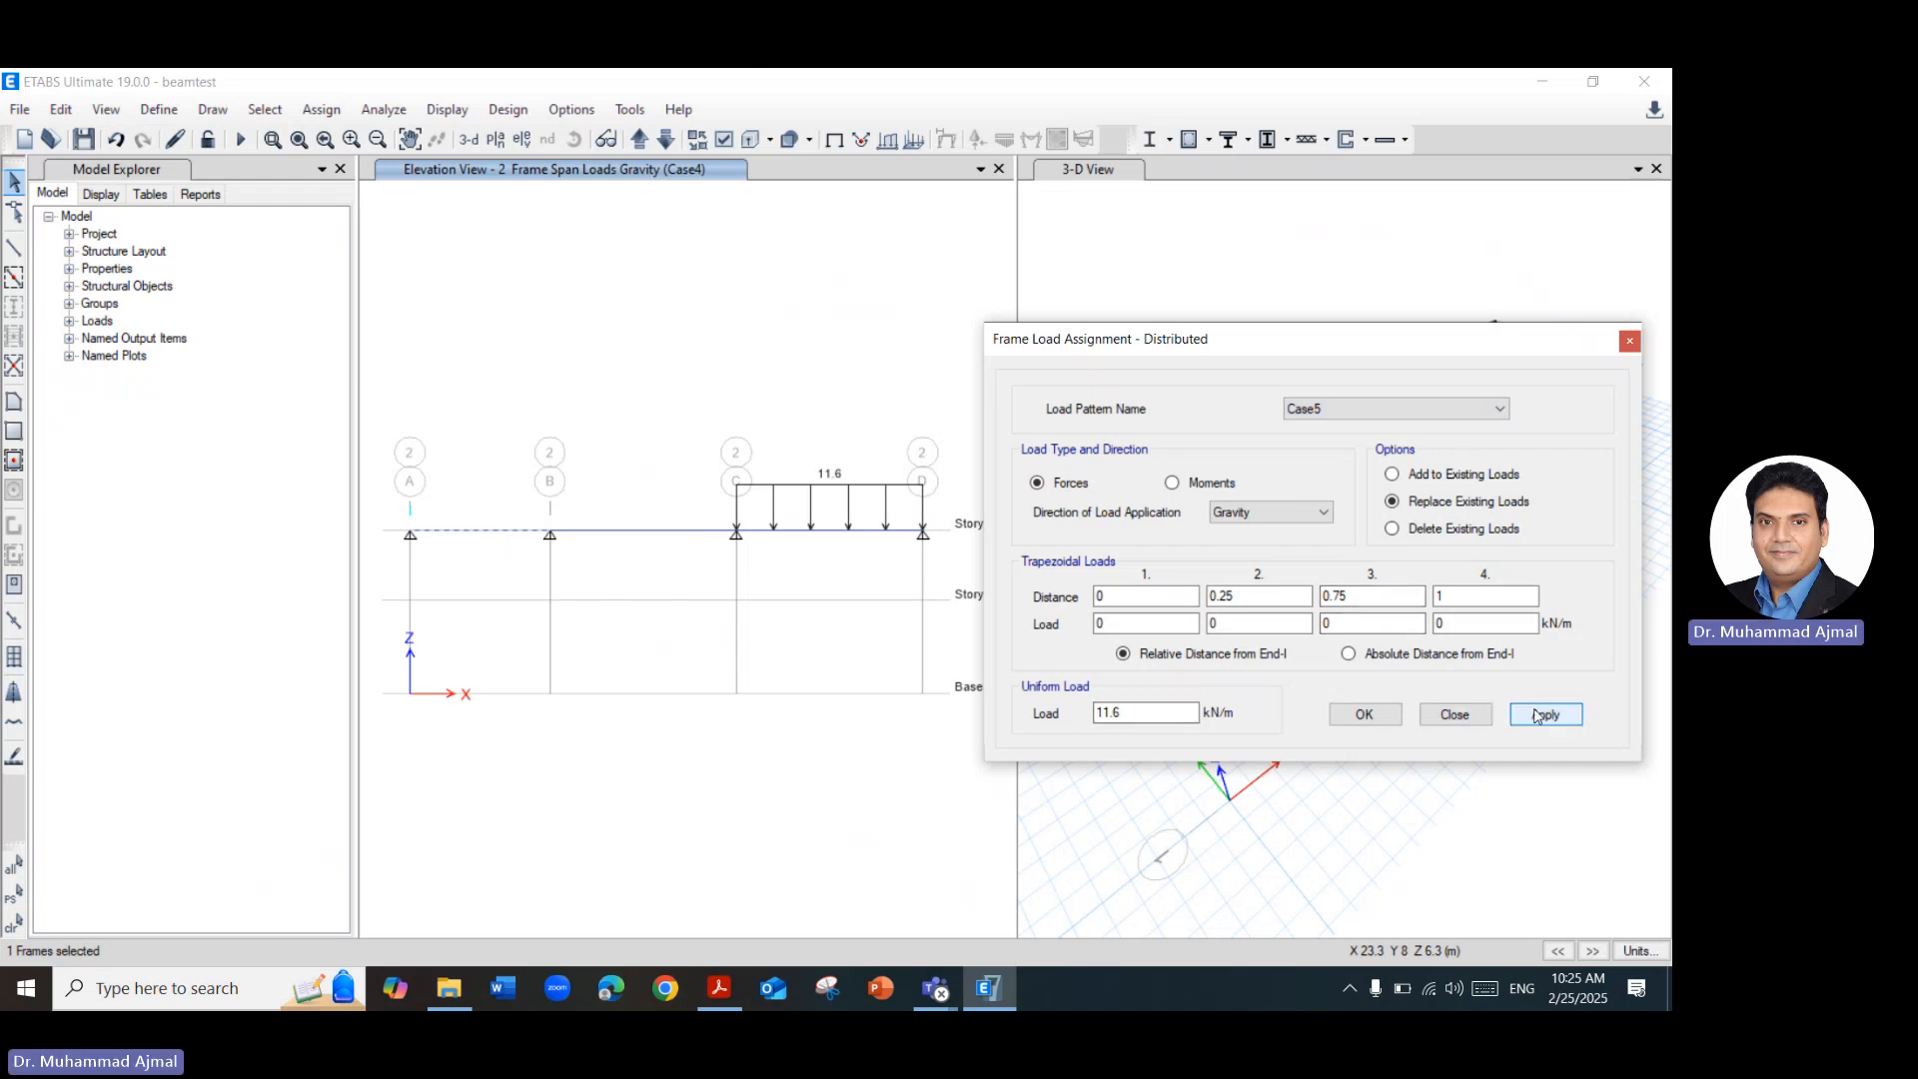
Assign a uniform 11.6 kN/m gravity load to spans B–C and C–D under load pattern Case6, and finish the load assignment.
{"action": "left_click", "coordinate": [665, 532]}
{"action": "left_click", "coordinate": [802, 531]}
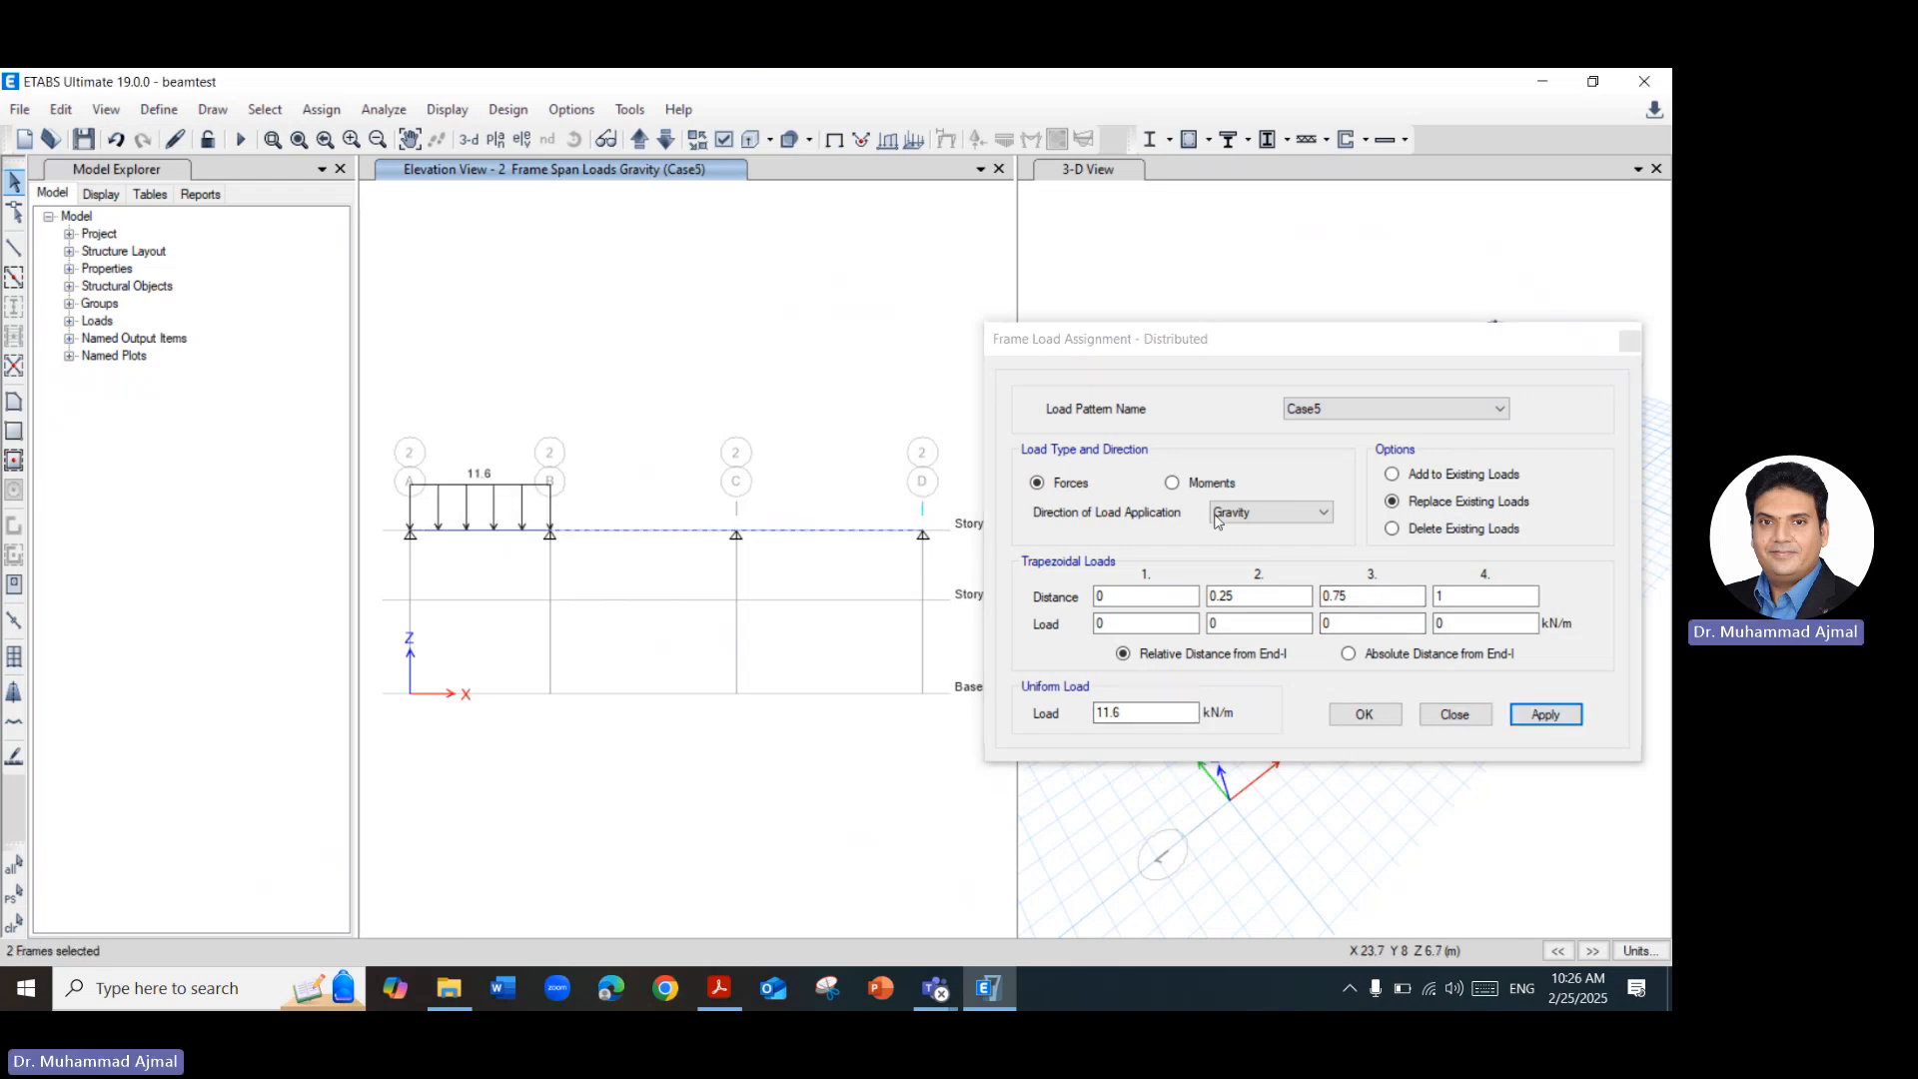
{"action": "left_click", "coordinate": [1358, 413]}
{"action": "left_click", "coordinate": [1329, 541]}
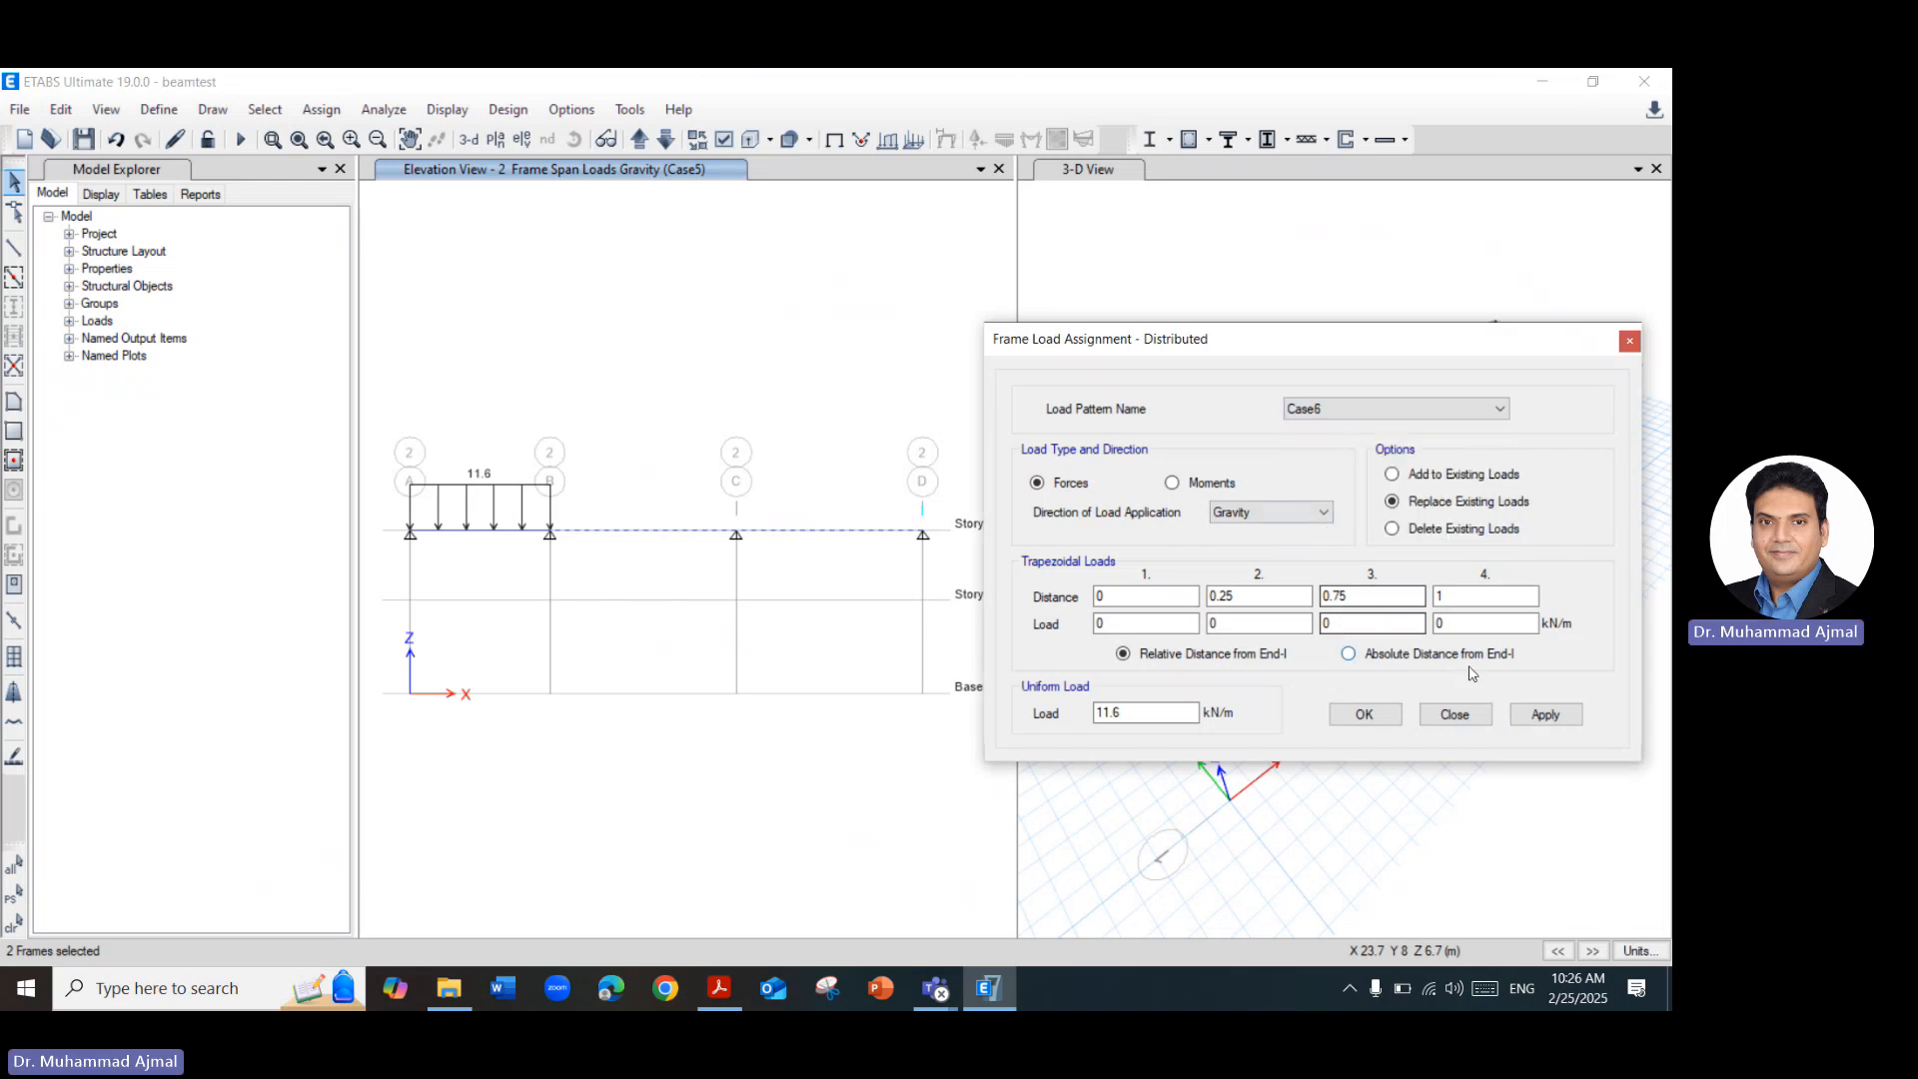
{"action": "left_click", "coordinate": [1546, 715]}
{"action": "left_click", "coordinate": [1364, 715]}
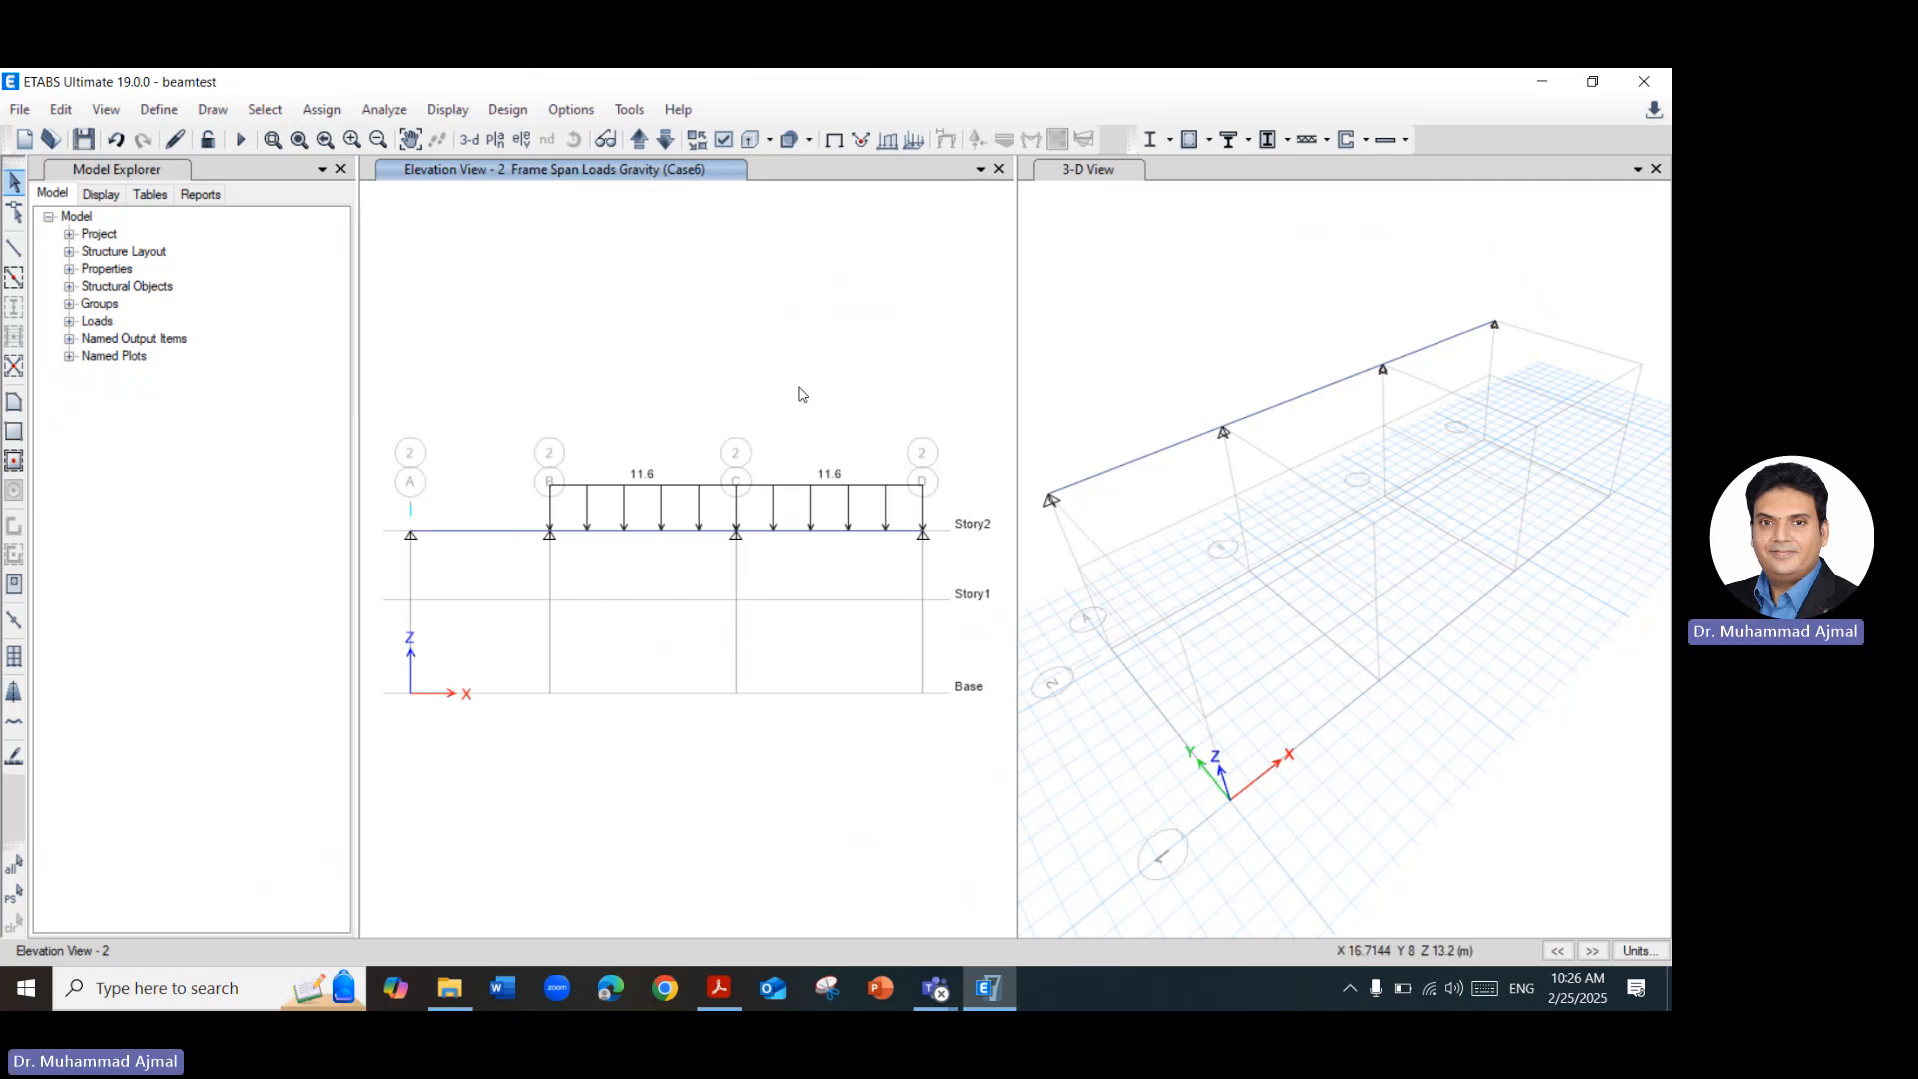
Check the model with all joint, frame, shell, meshing, loading and duplicate self mass checks plus both fix options enabled, and close the report.
{"action": "left_click", "coordinate": [385, 109]}
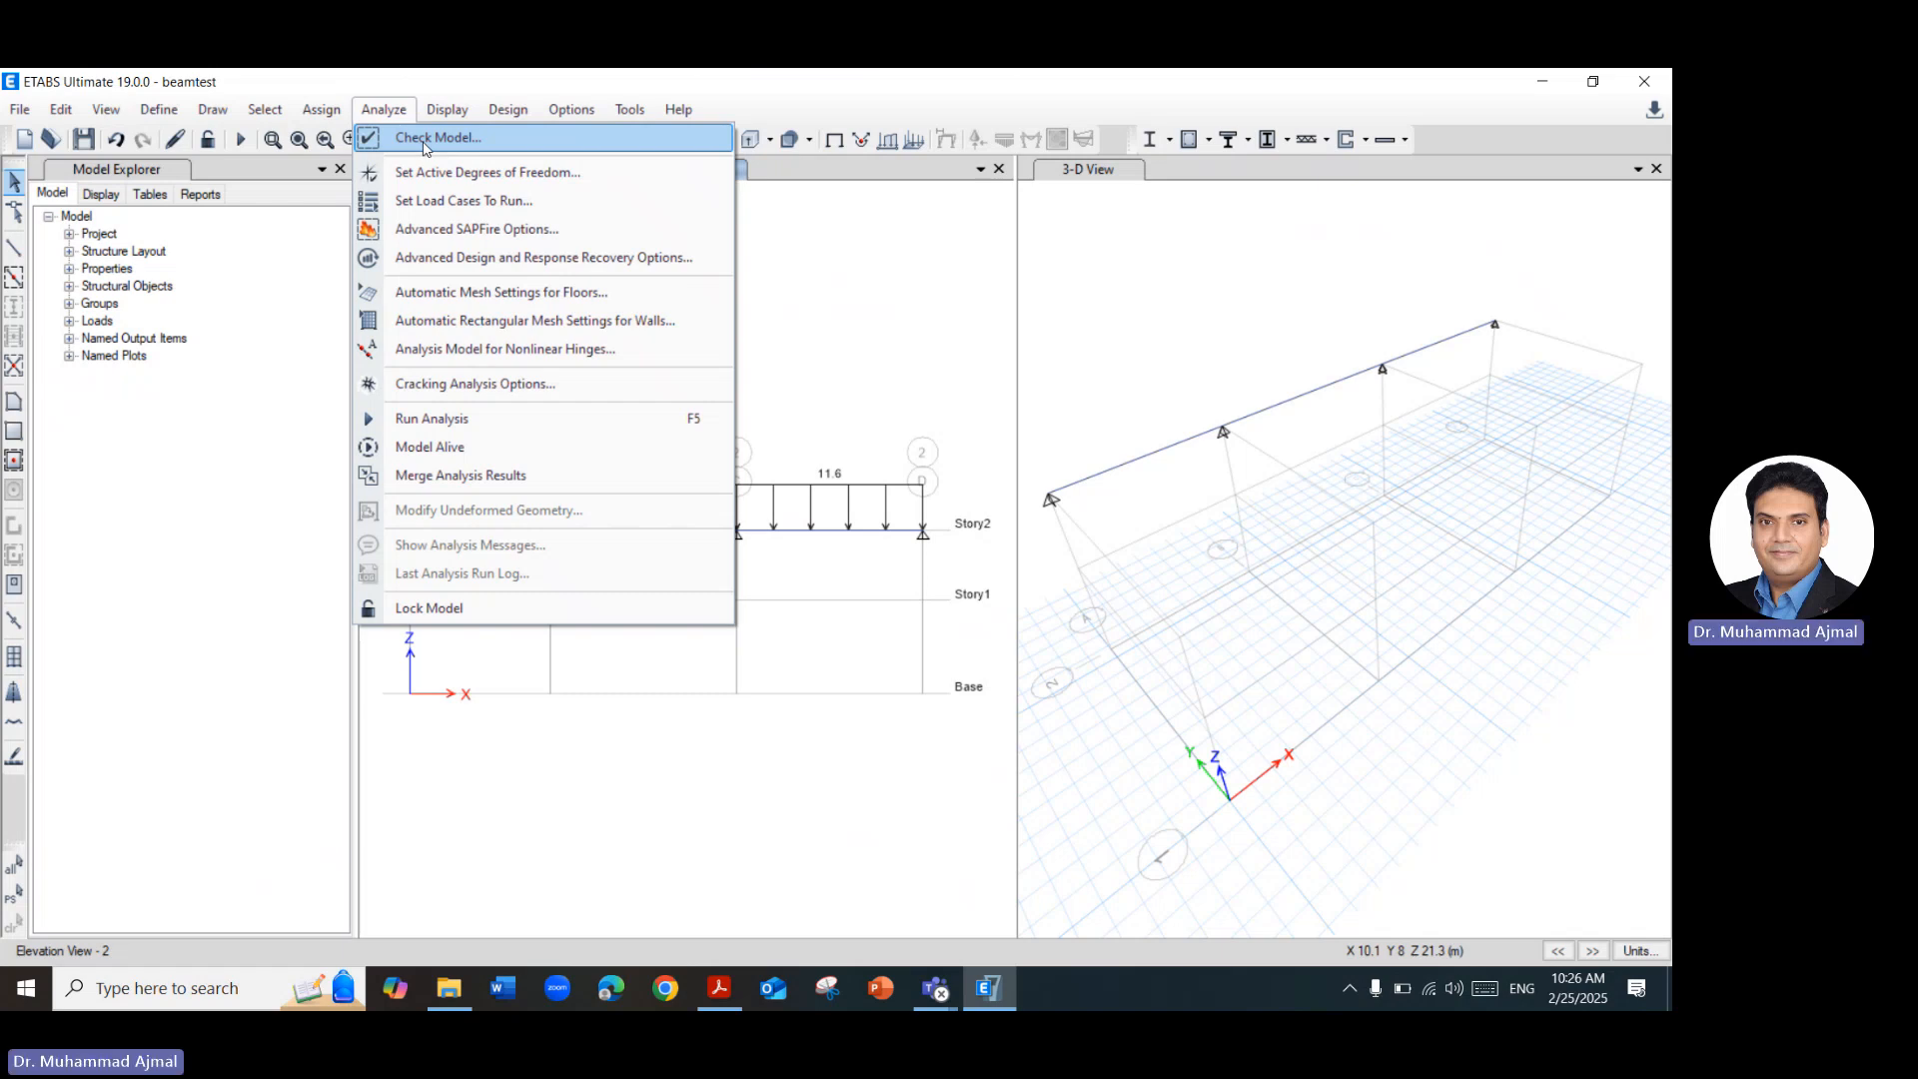
{"action": "left_click", "coordinate": [425, 147]}
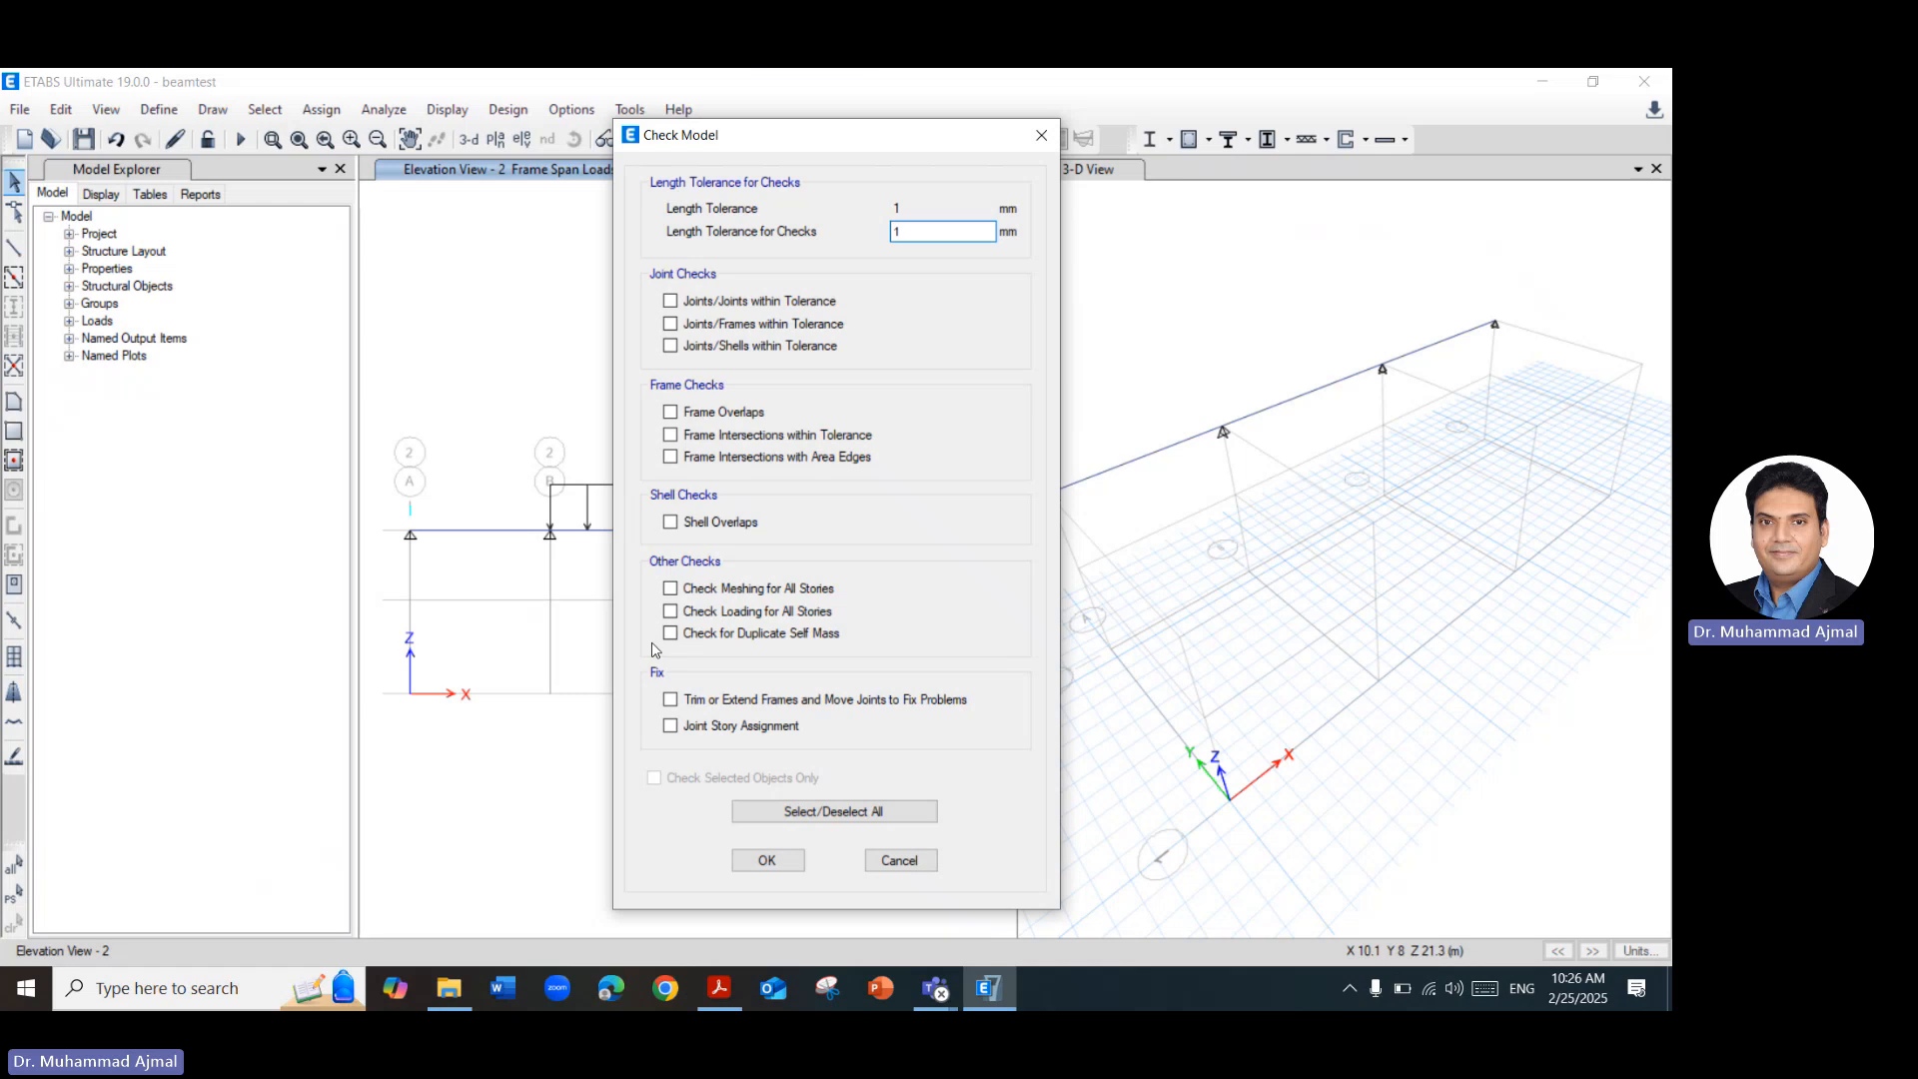
{"action": "left_click", "coordinate": [700, 299]}
{"action": "left_click", "coordinate": [697, 324]}
{"action": "left_click", "coordinate": [698, 347]}
{"action": "left_click", "coordinate": [705, 412]}
{"action": "left_click", "coordinate": [706, 436]}
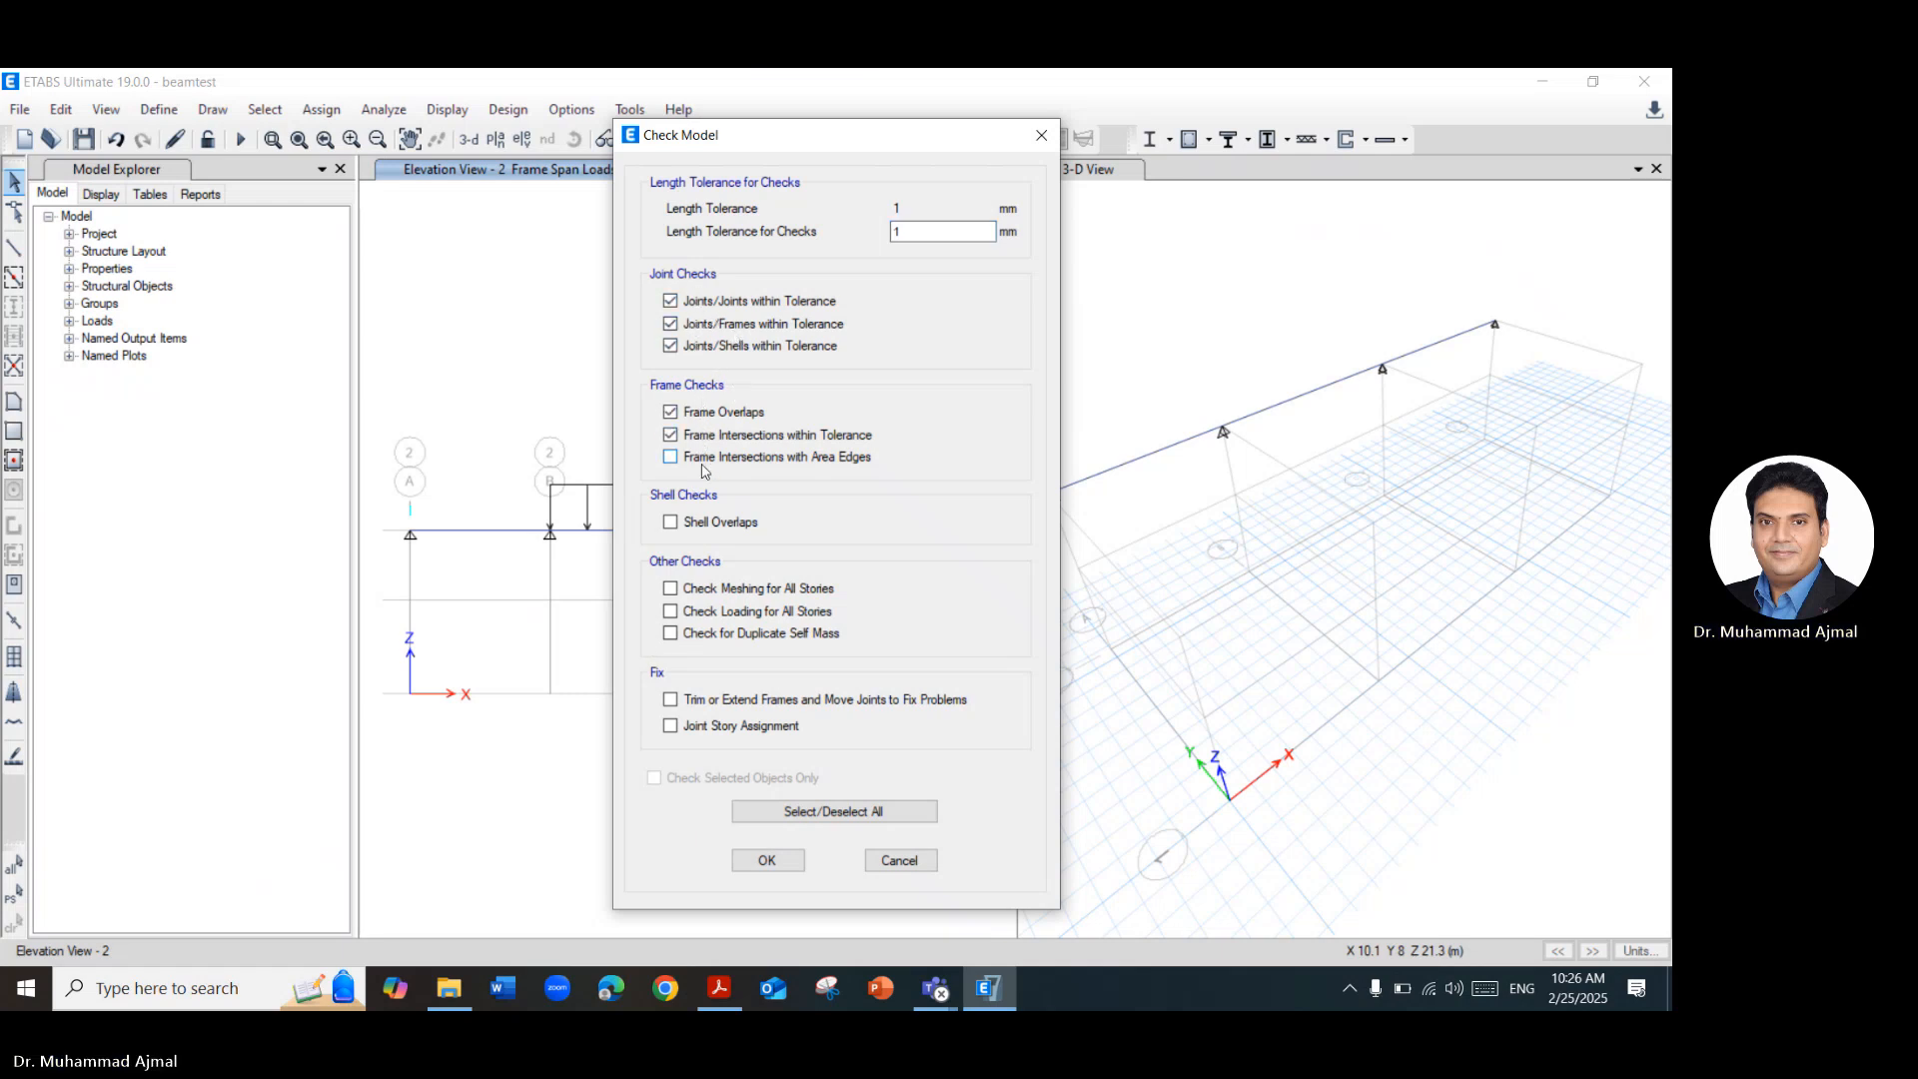
{"action": "left_click", "coordinate": [703, 458]}
{"action": "left_click", "coordinate": [705, 523]}
{"action": "left_click", "coordinate": [714, 589]}
{"action": "left_click", "coordinate": [718, 613]}
{"action": "left_click", "coordinate": [721, 635]}
{"action": "left_click", "coordinate": [723, 699]}
{"action": "left_click", "coordinate": [725, 726]}
{"action": "left_click", "coordinate": [765, 860]}
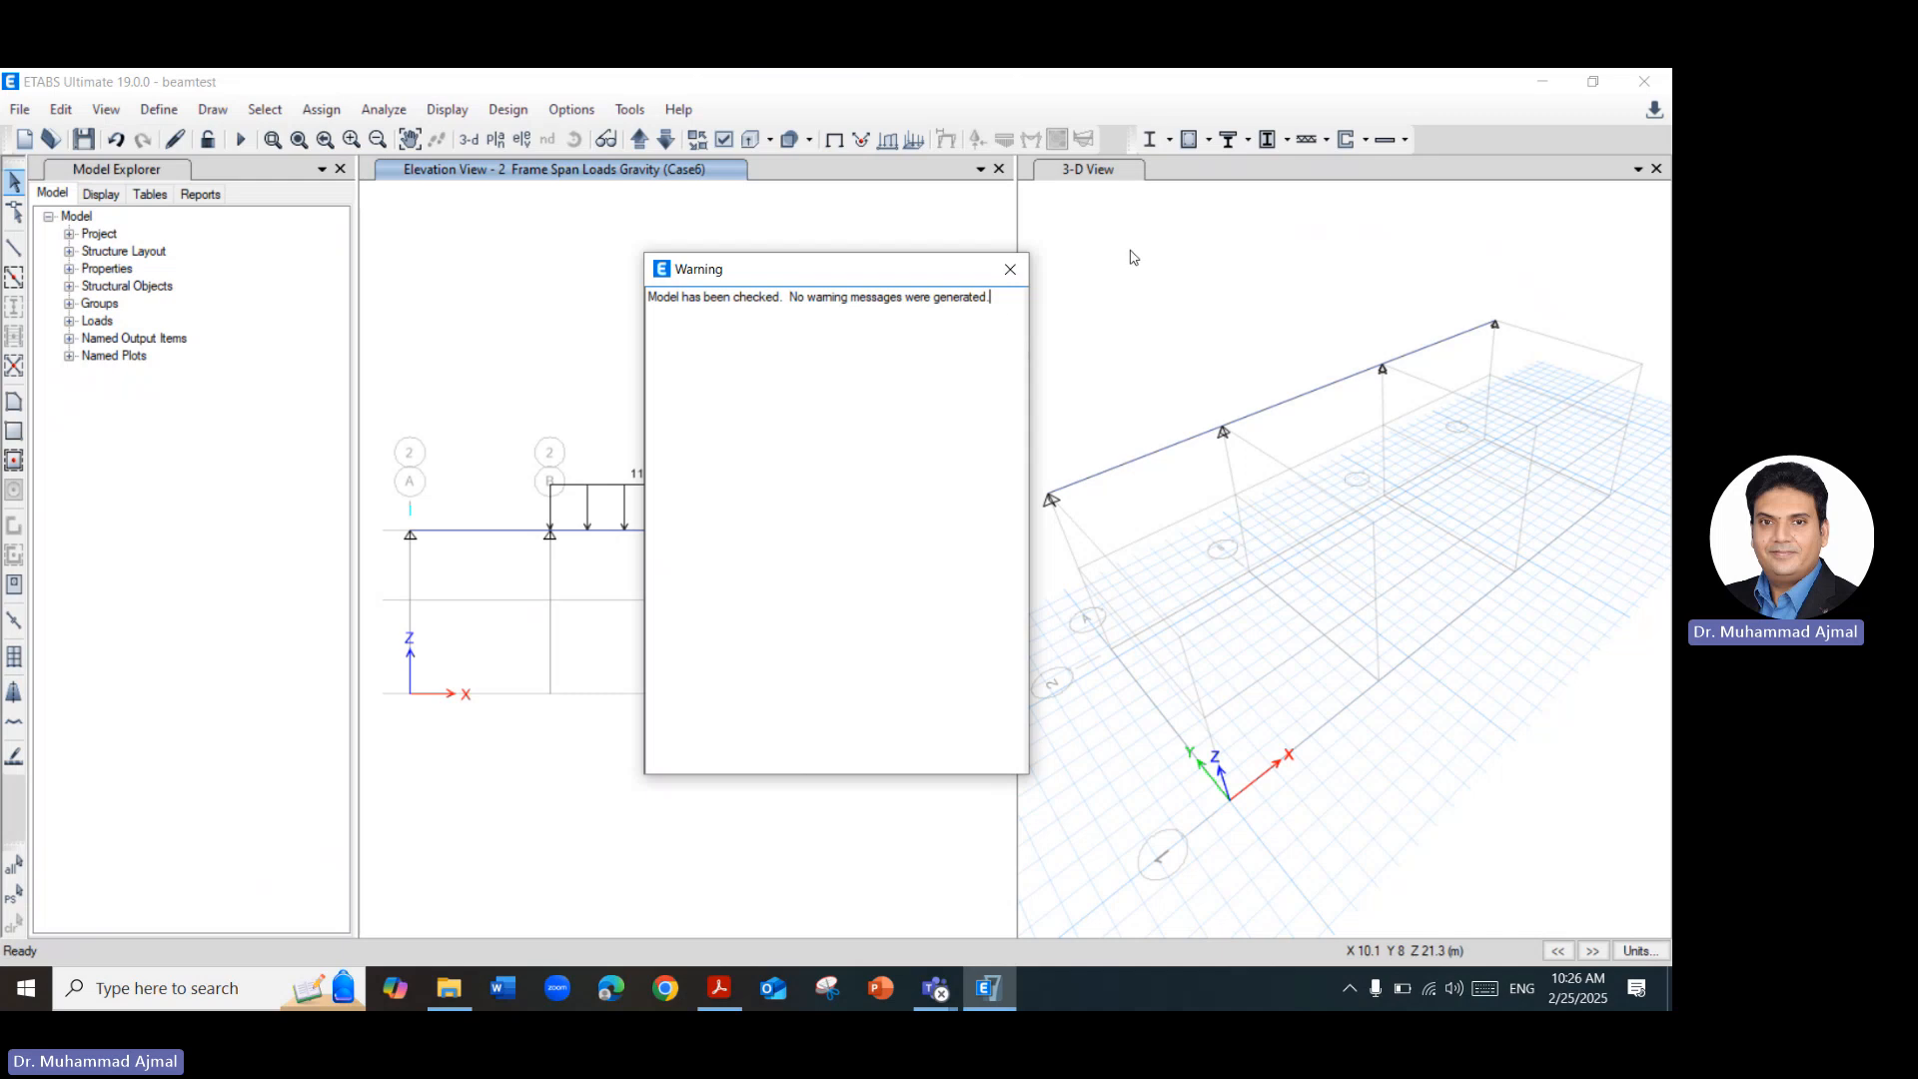
{"action": "left_click", "coordinate": [1009, 268]}
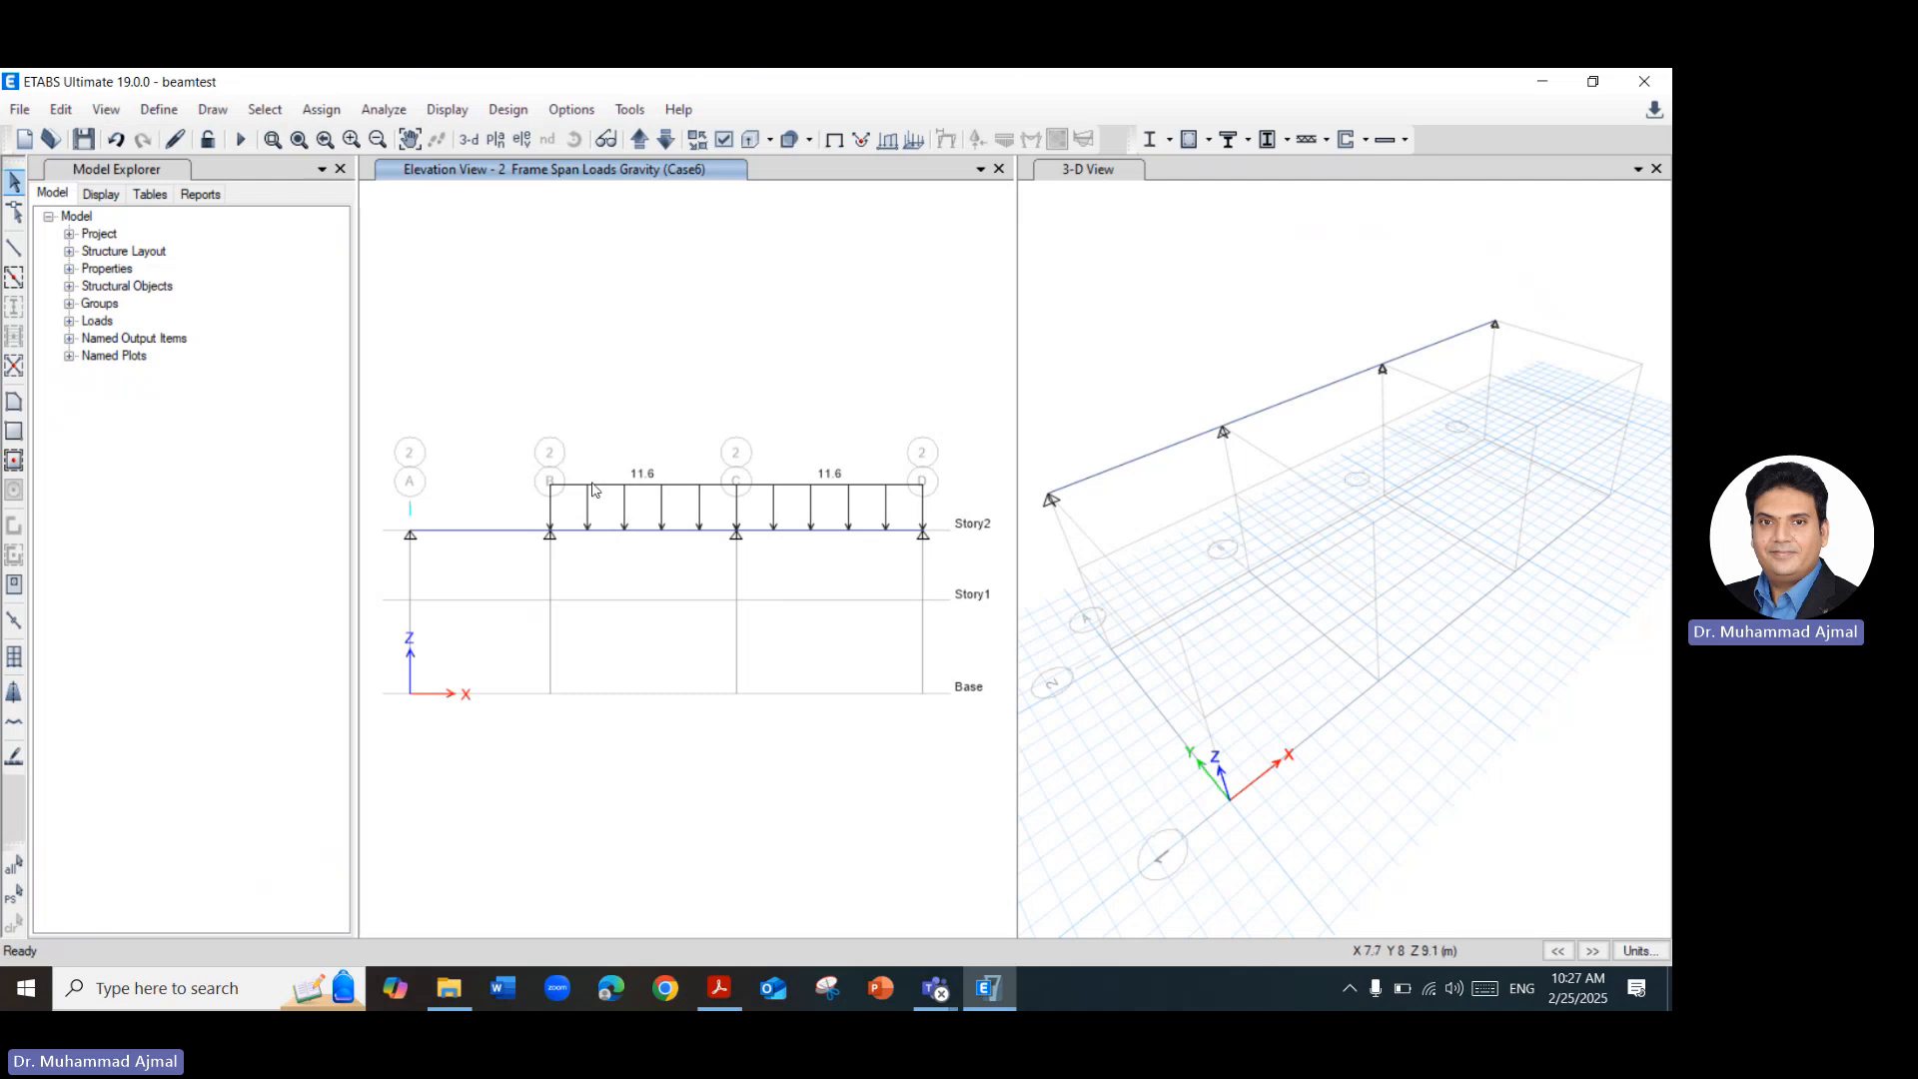
Review span A–B's section property and loads against the Load Cases slide in the Acrobat PDF, and review the loads on span B–C.
{"action": "right_click", "coordinate": [502, 539]}
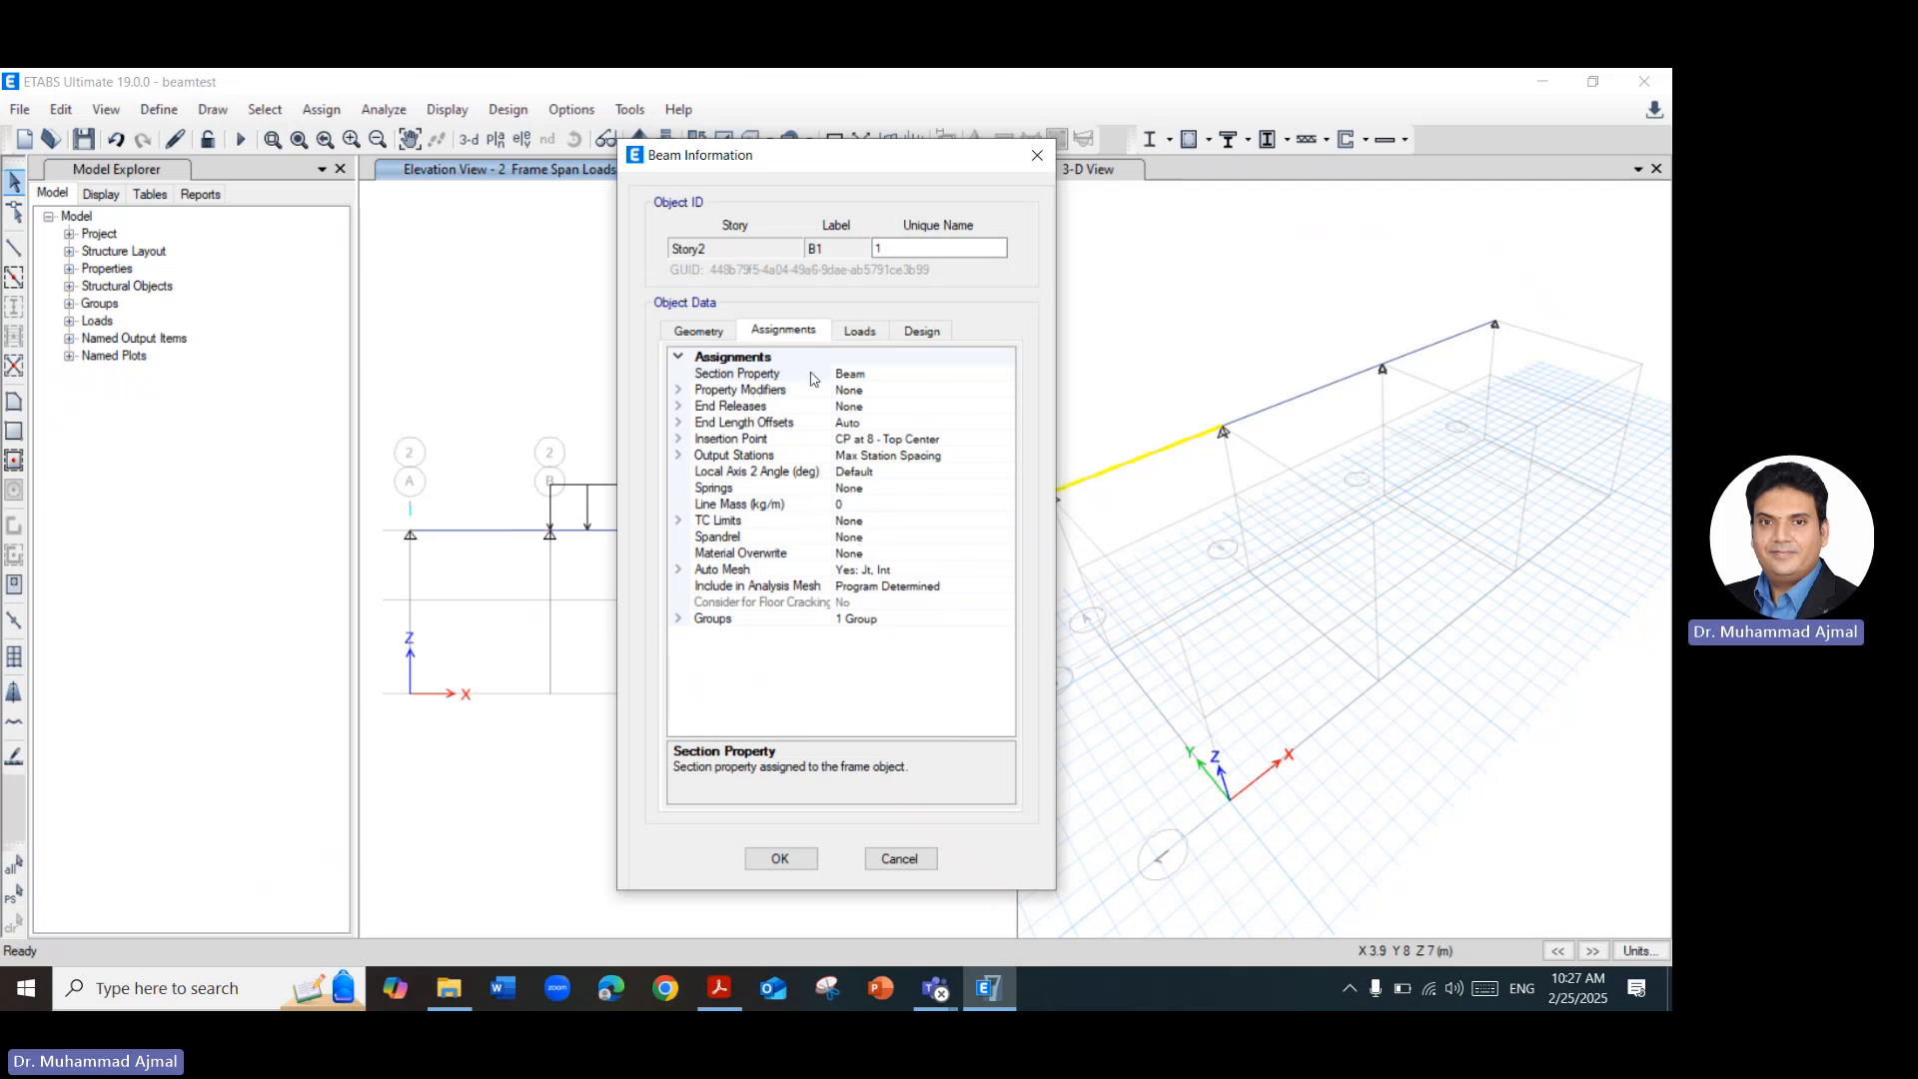
{"action": "left_click", "coordinate": [894, 378]}
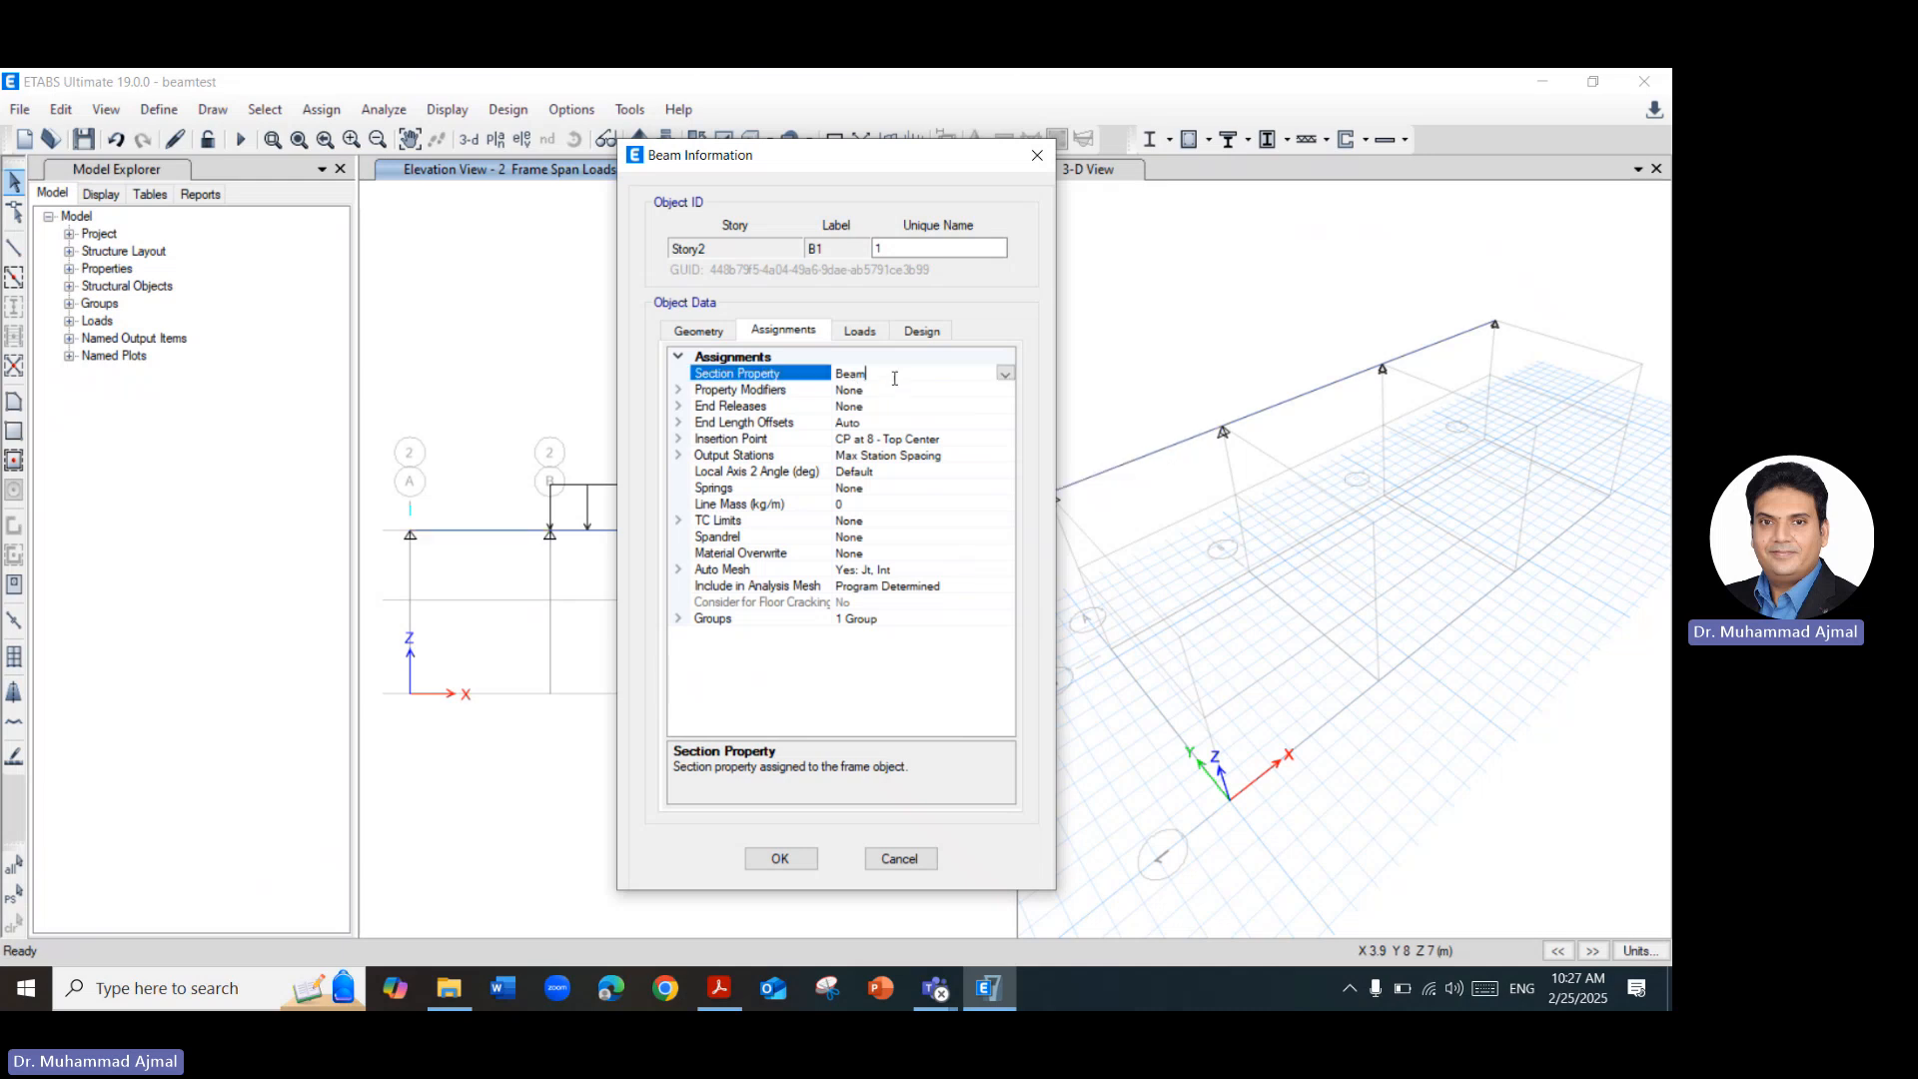
{"action": "left_click", "coordinate": [1003, 376]}
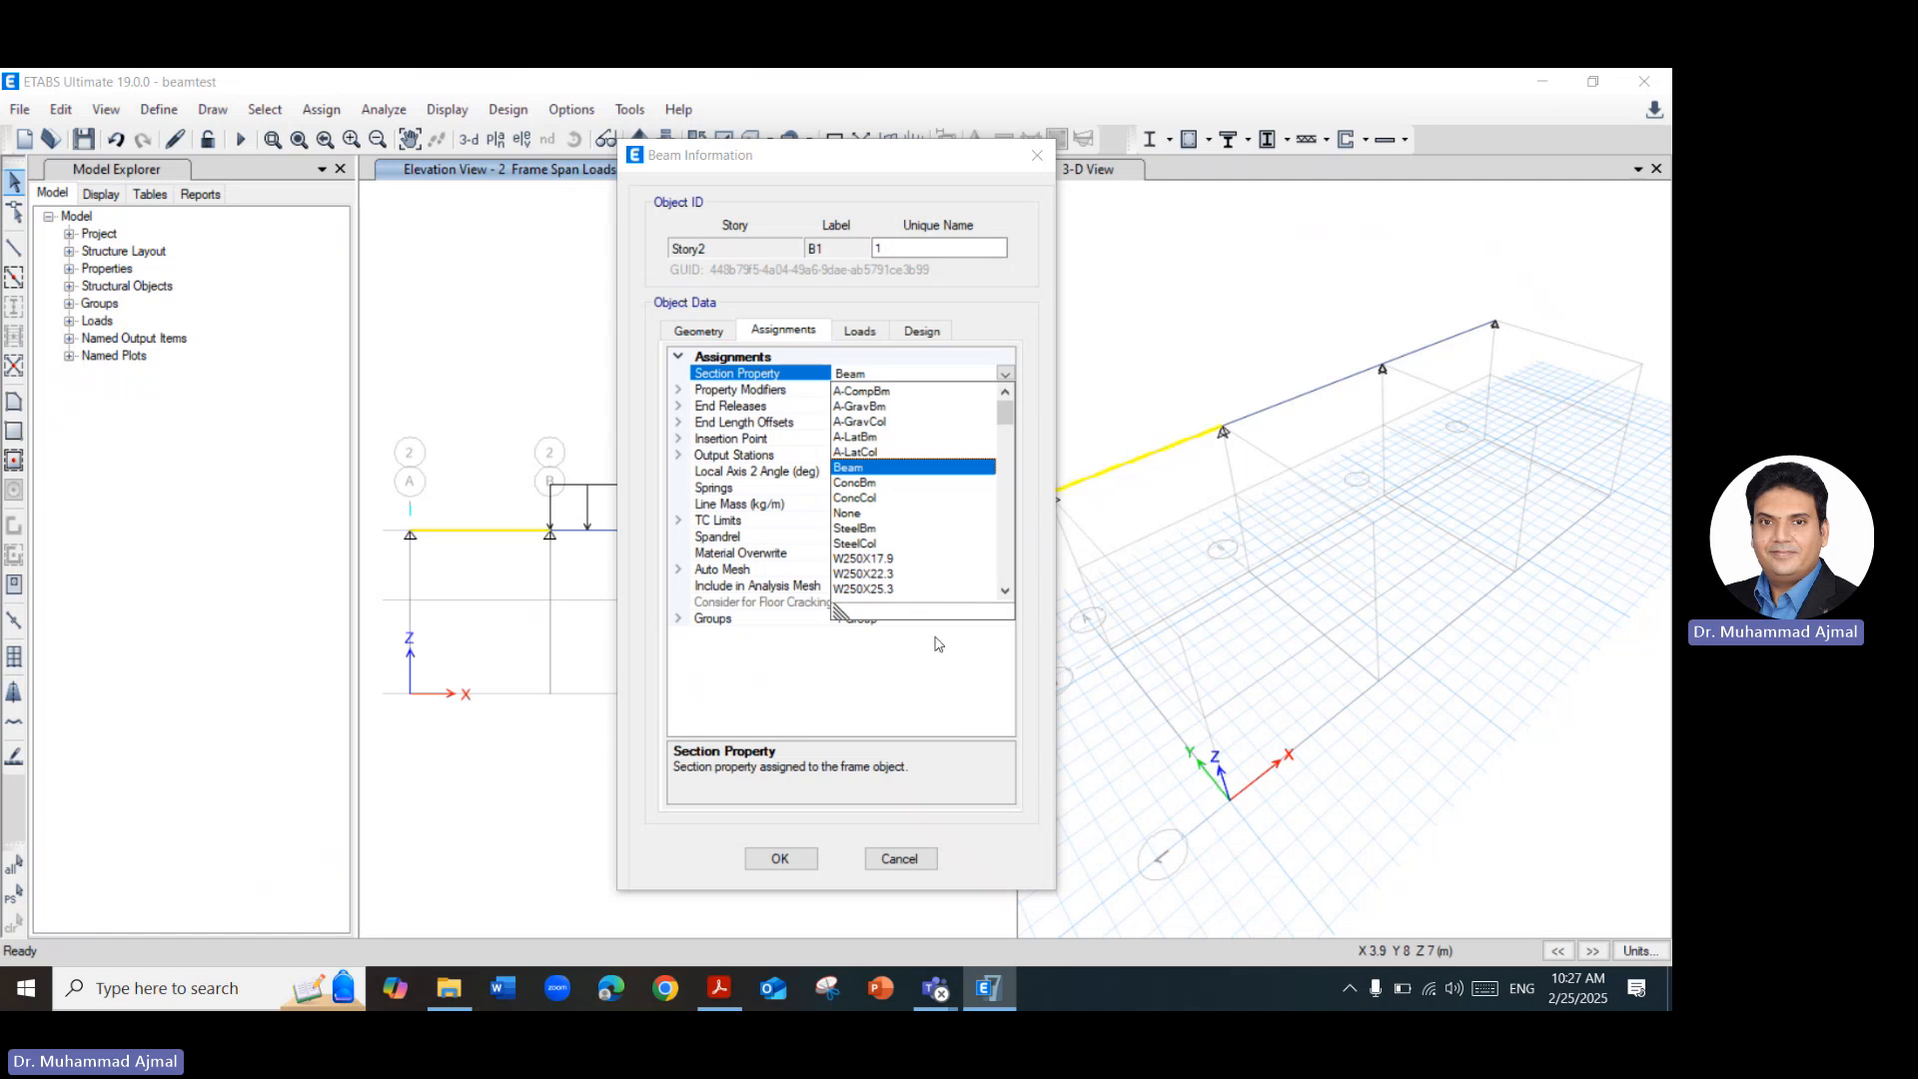
{"action": "left_click", "coordinate": [945, 686]}
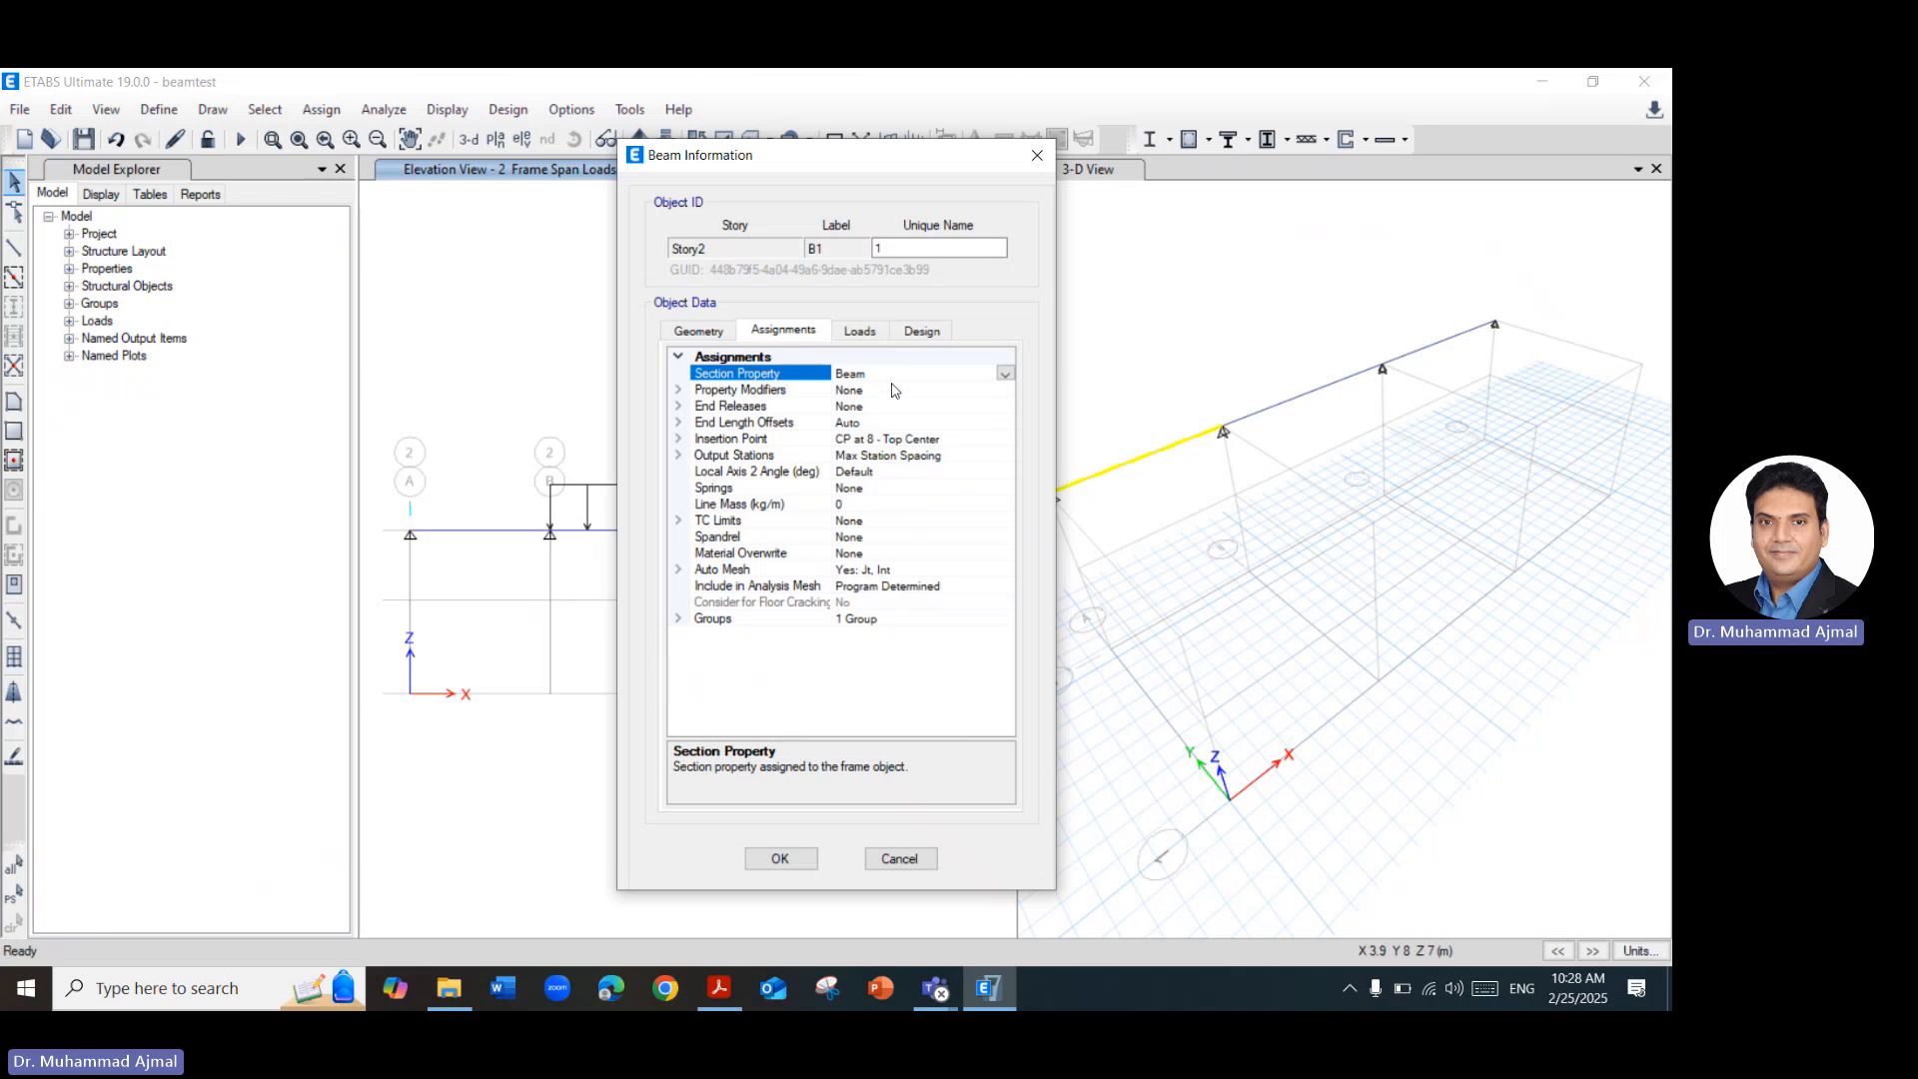
{"action": "left_click", "coordinate": [857, 331]}
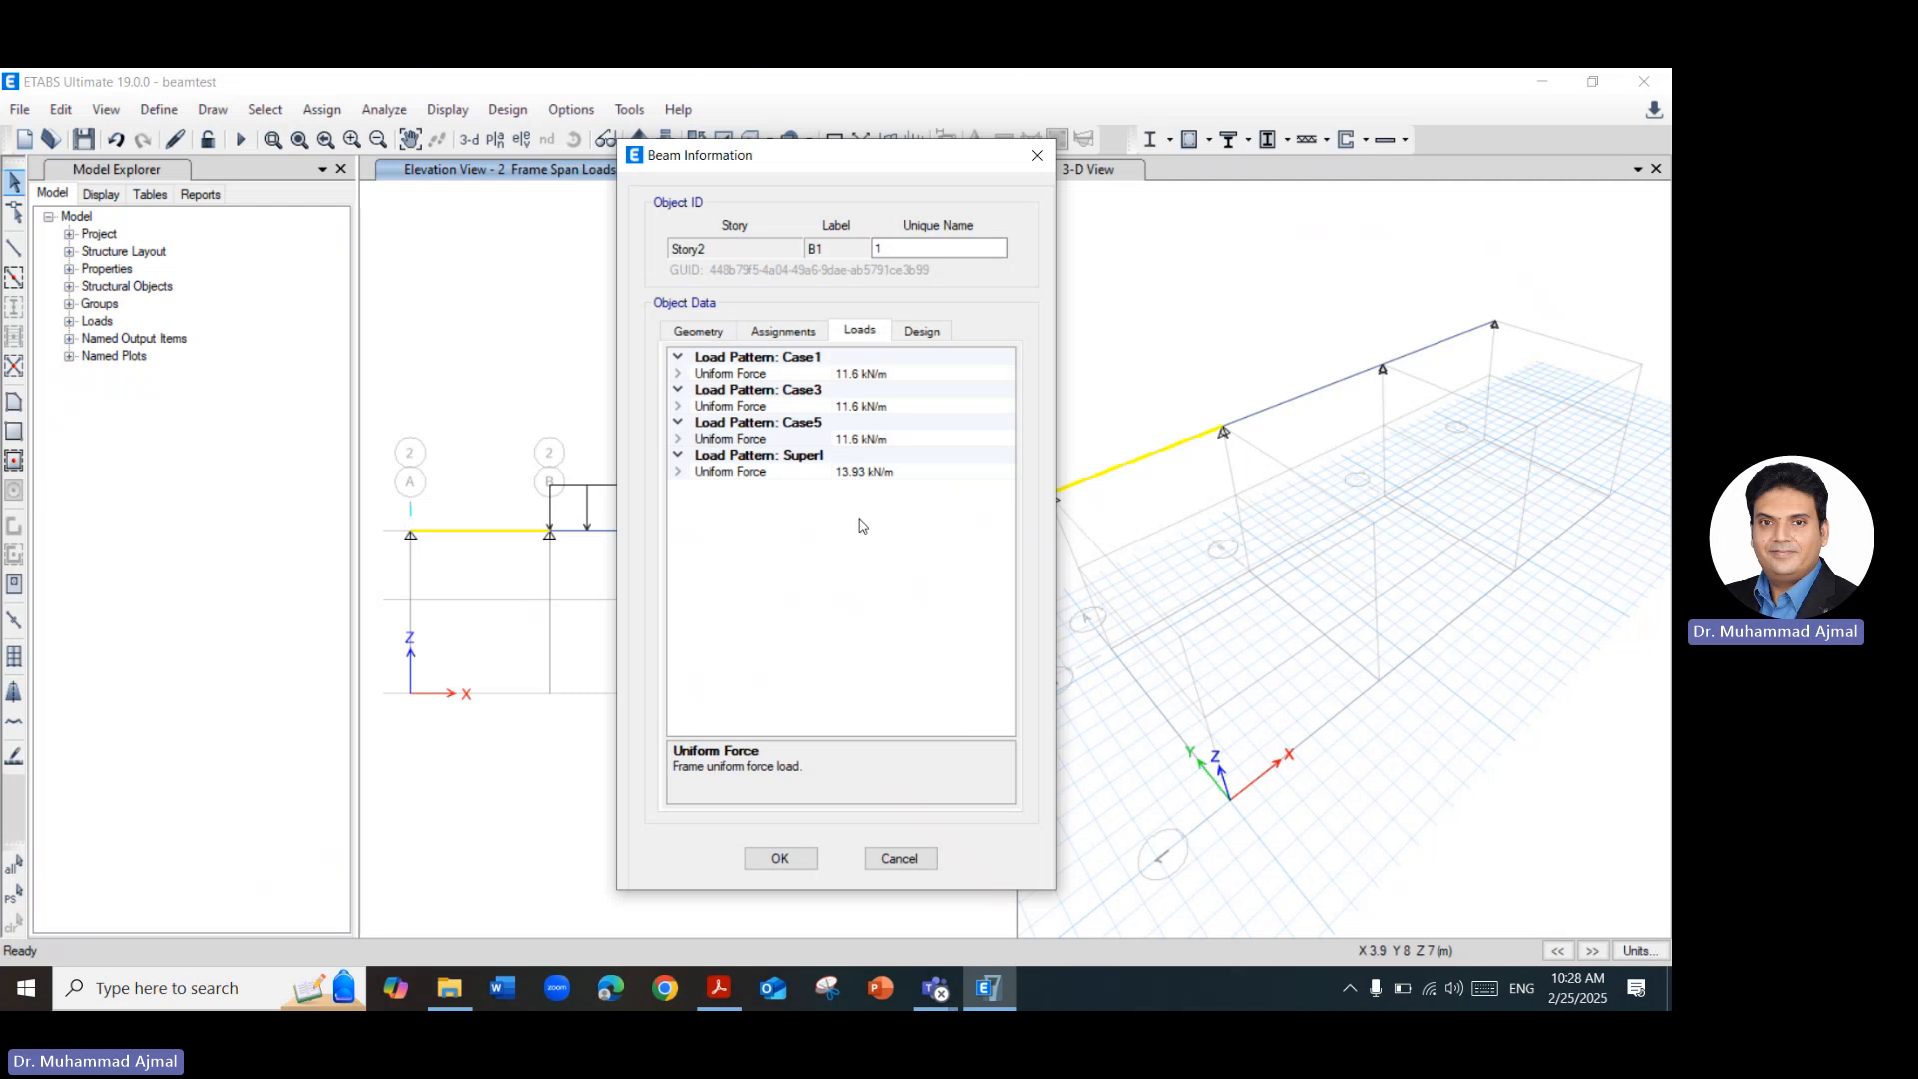
{"action": "left_click", "coordinate": [721, 989]}
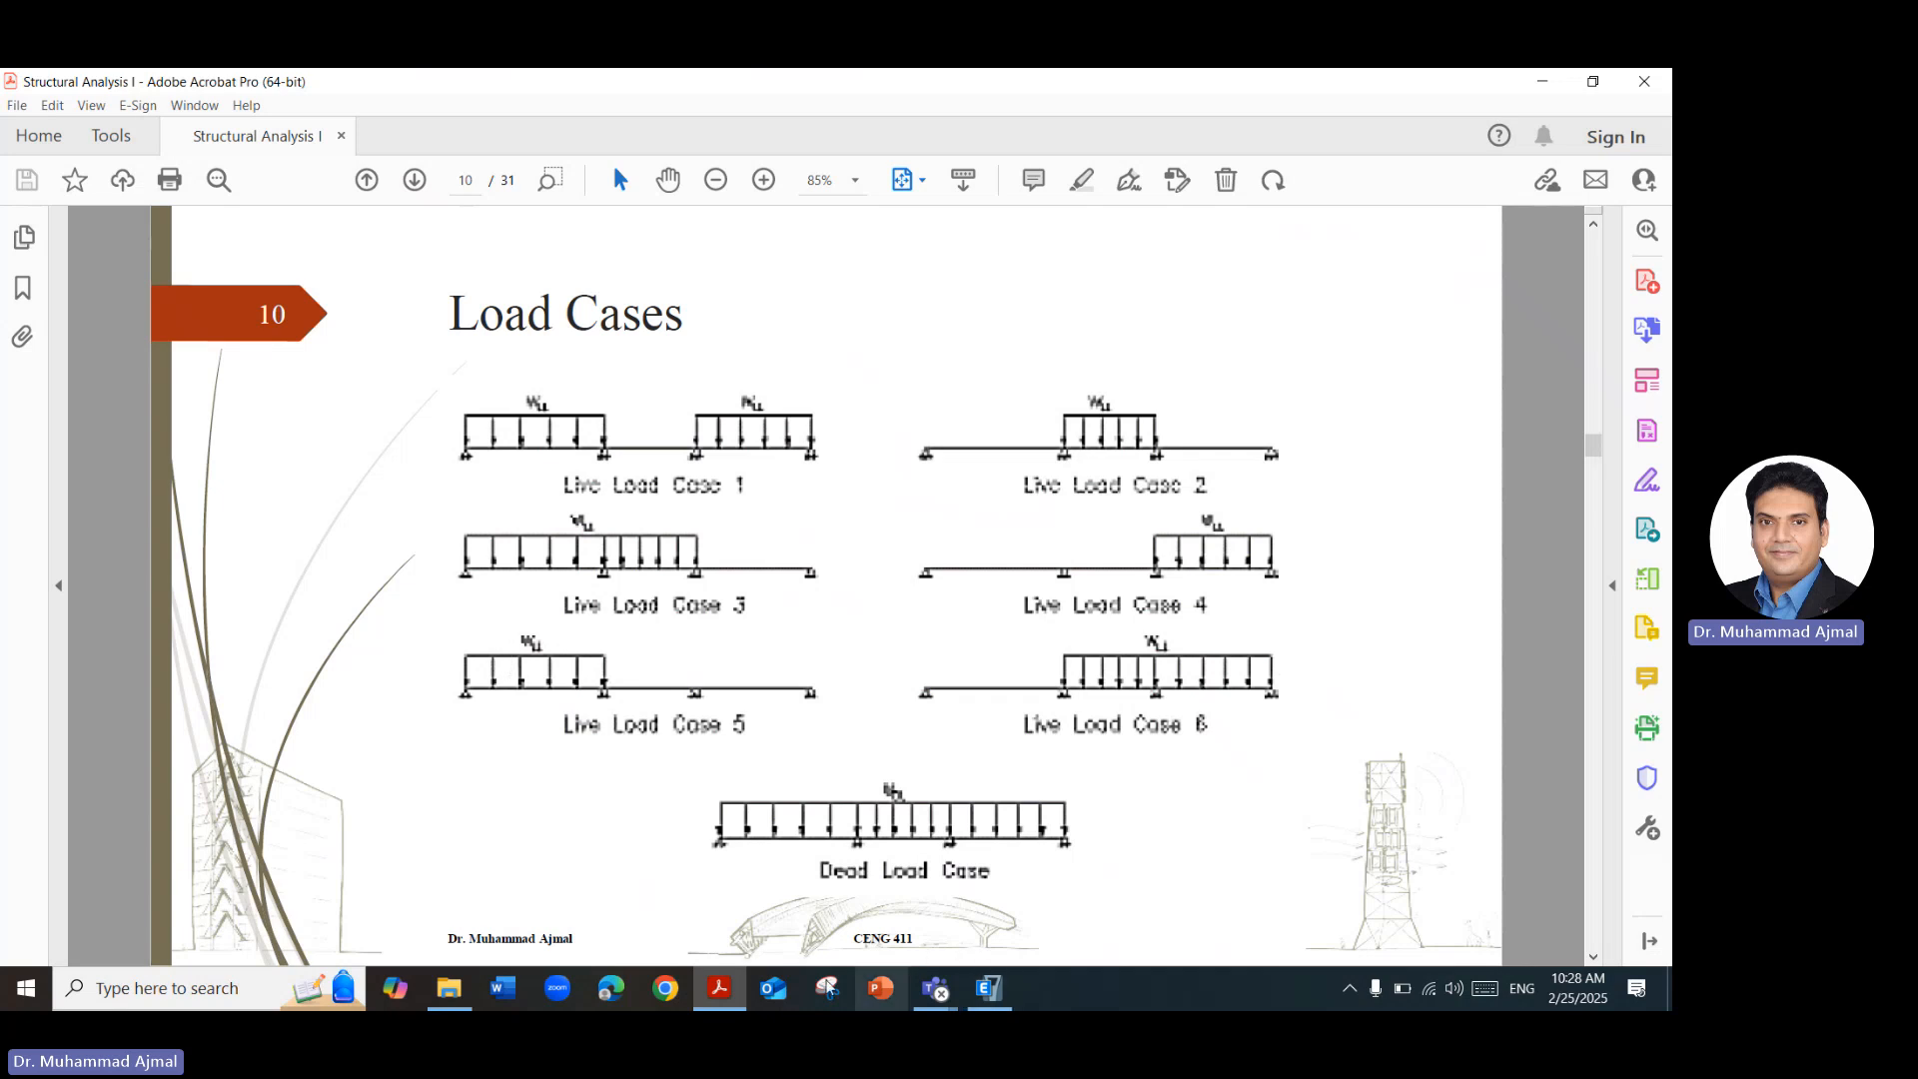
{"action": "left_click", "coordinate": [988, 988]}
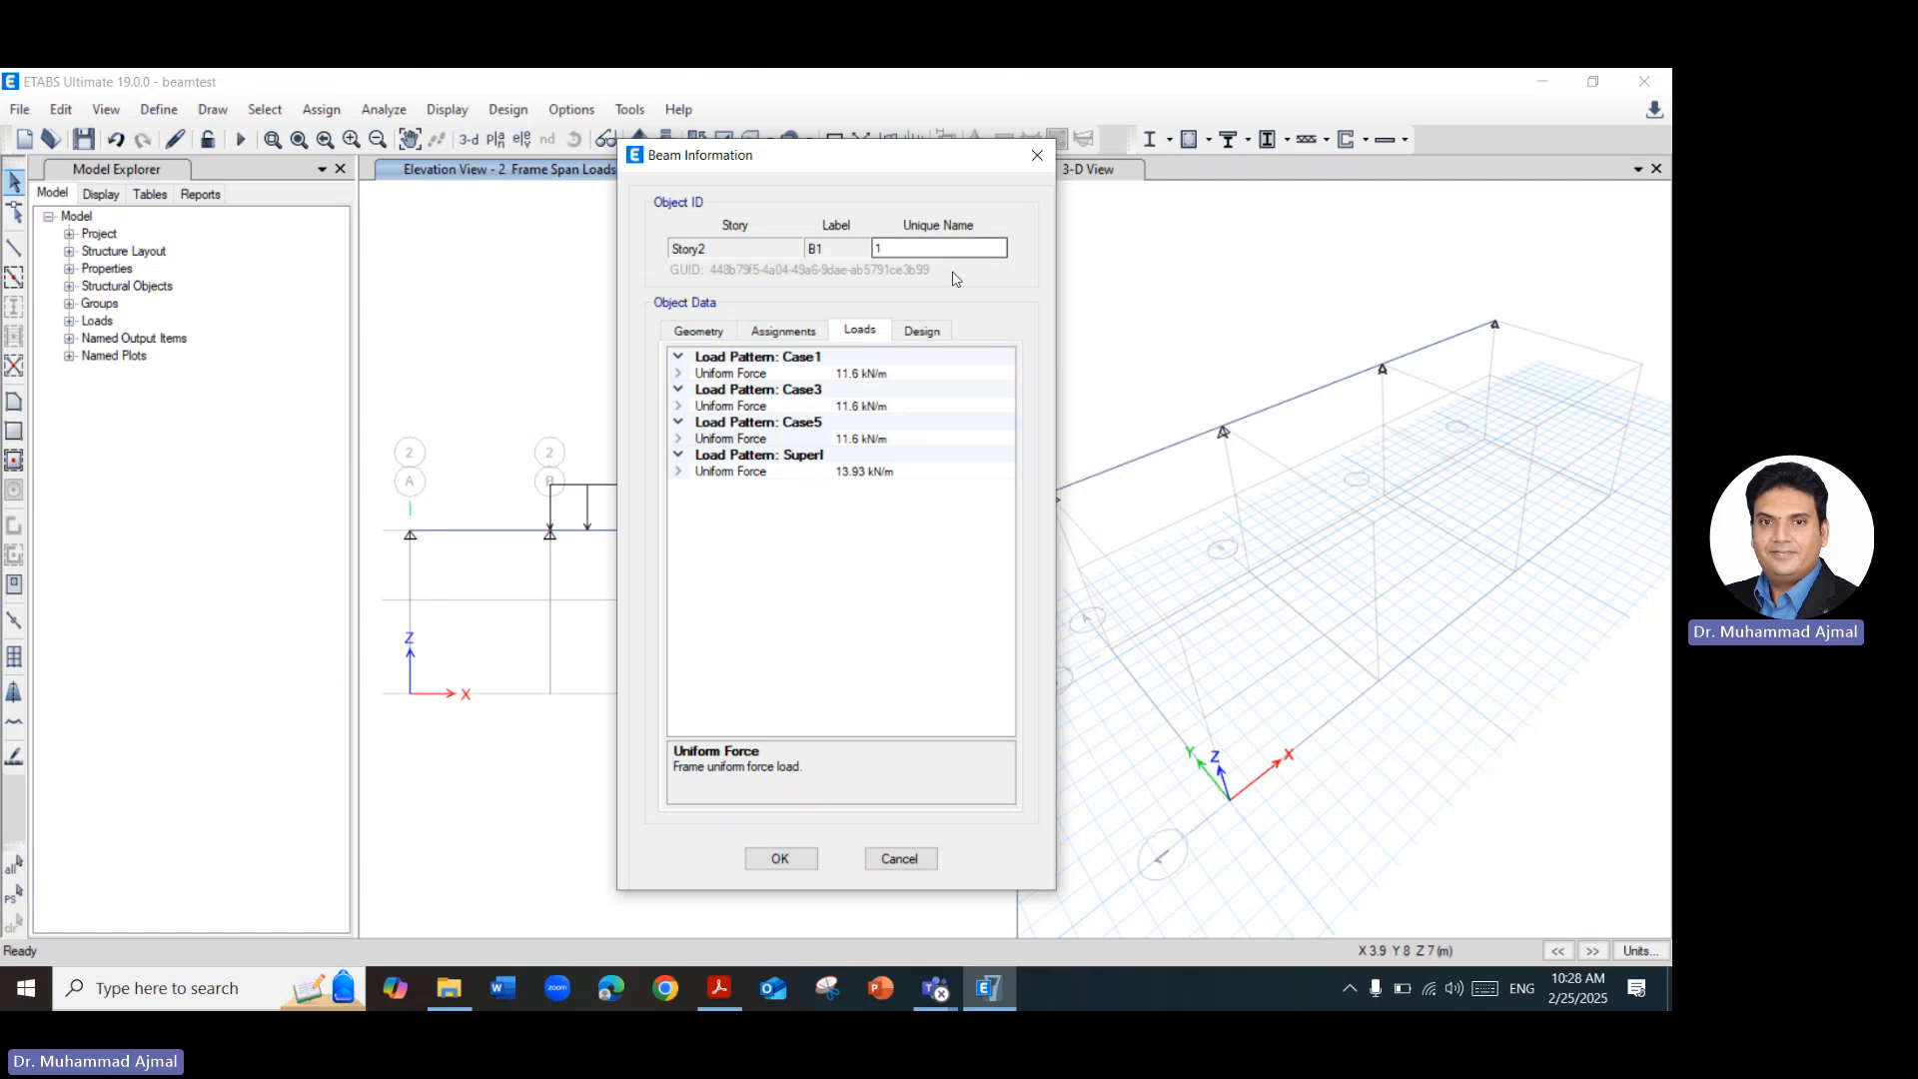
{"action": "left_click", "coordinate": [1037, 155]}
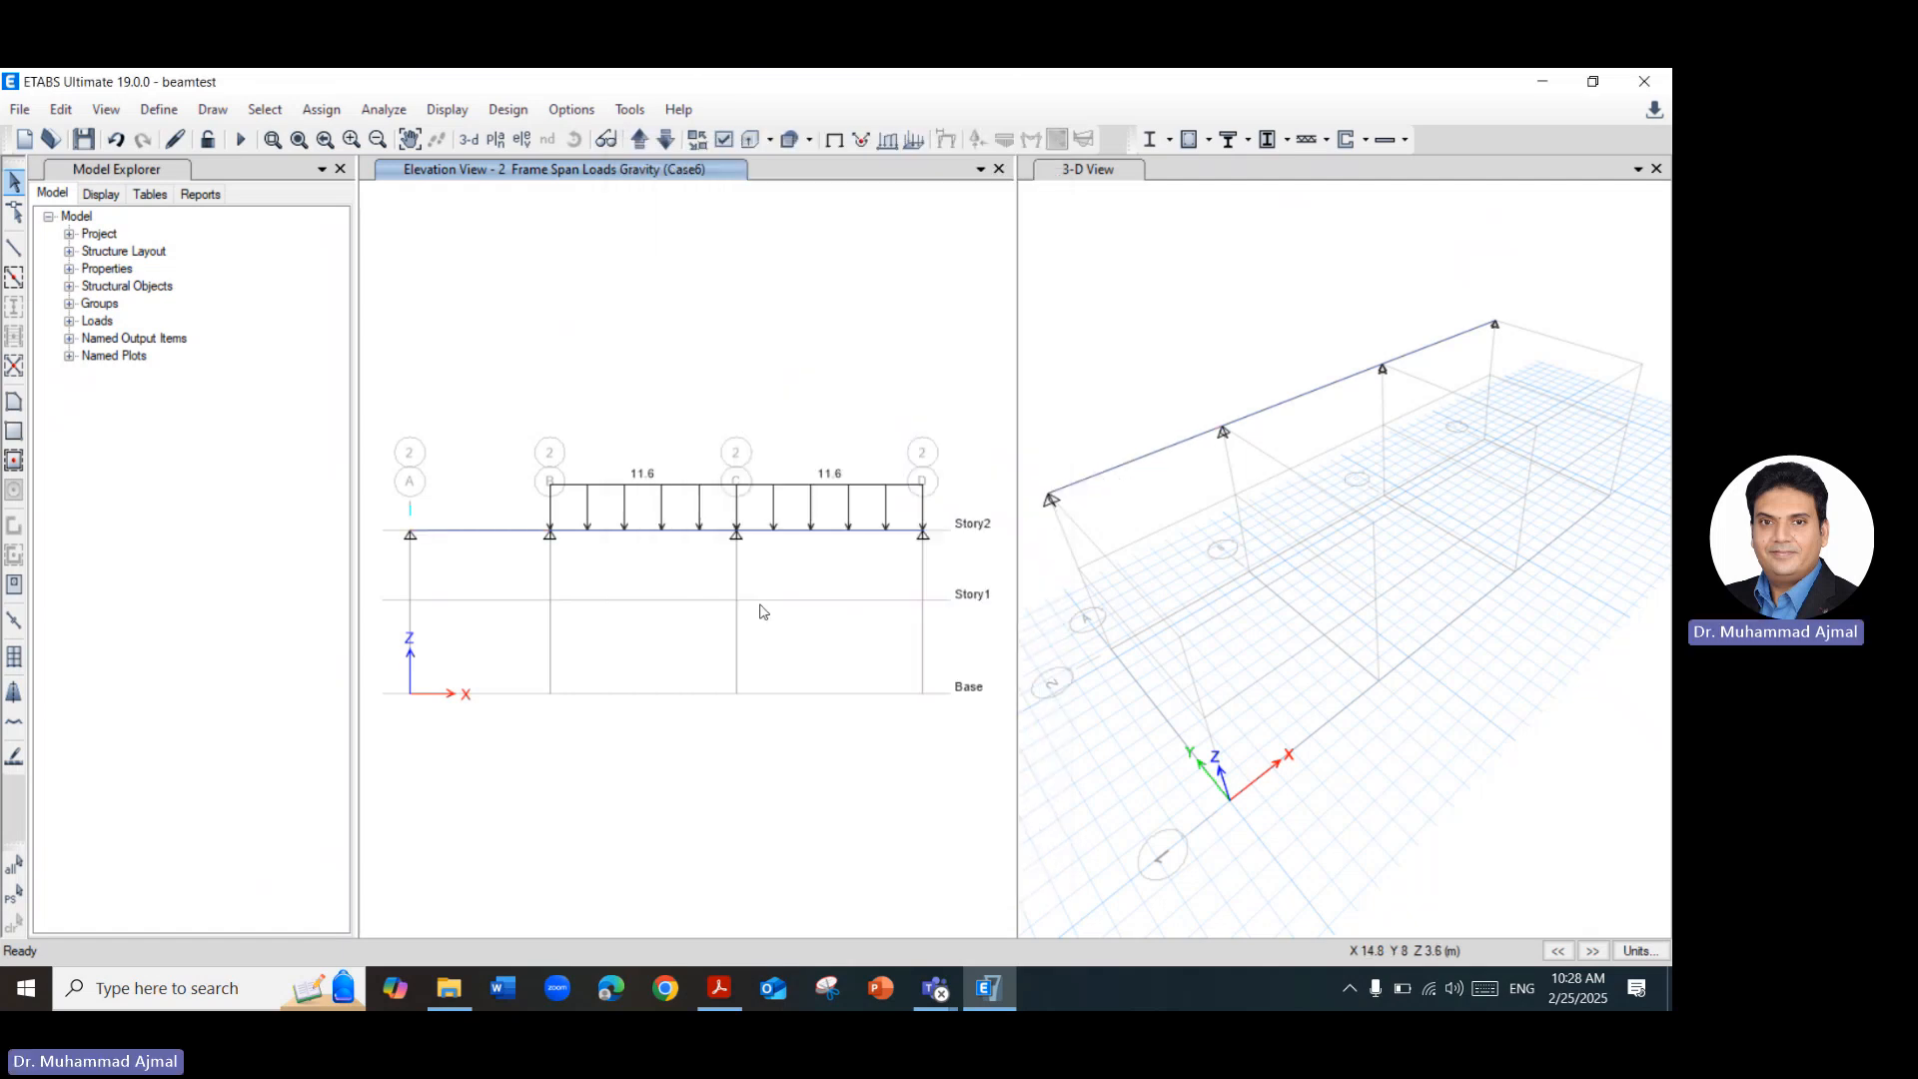
{"action": "right_click", "coordinate": [657, 531]}
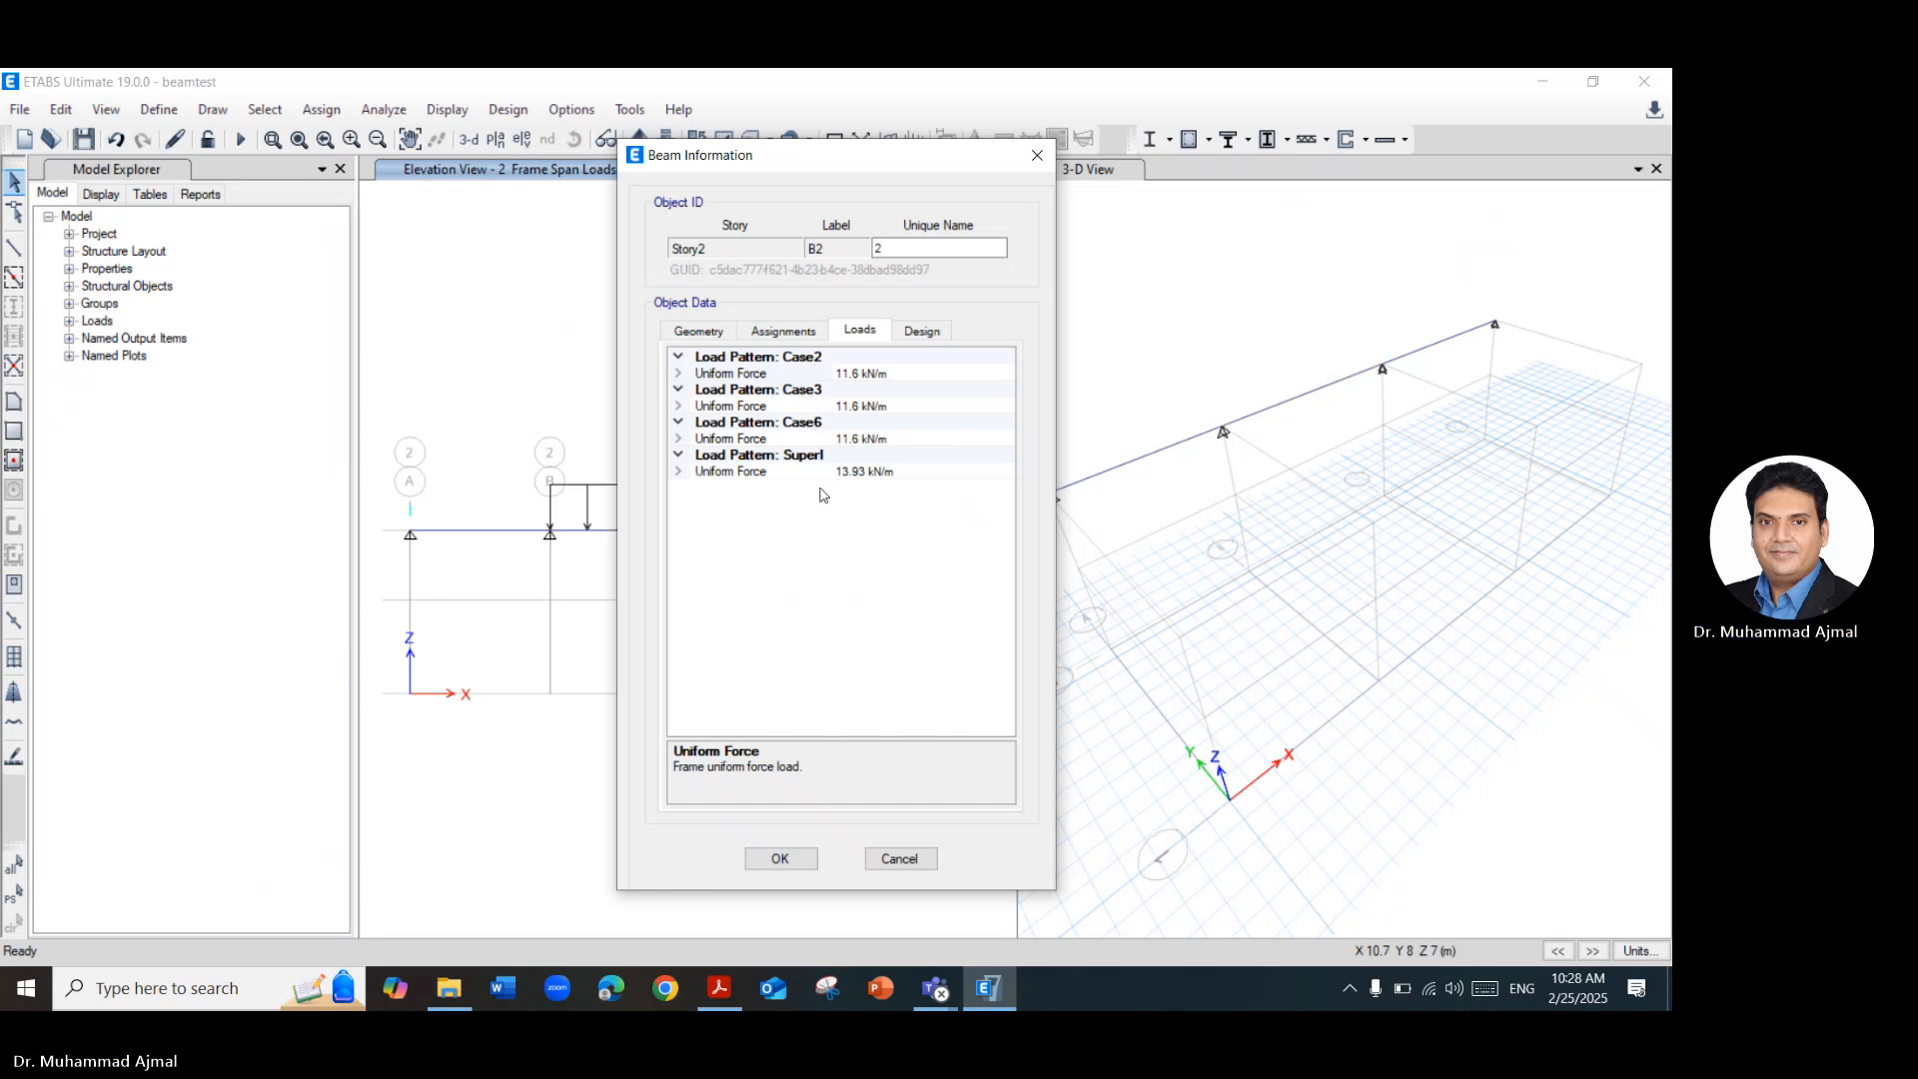
{"action": "left_click", "coordinate": [914, 866]}
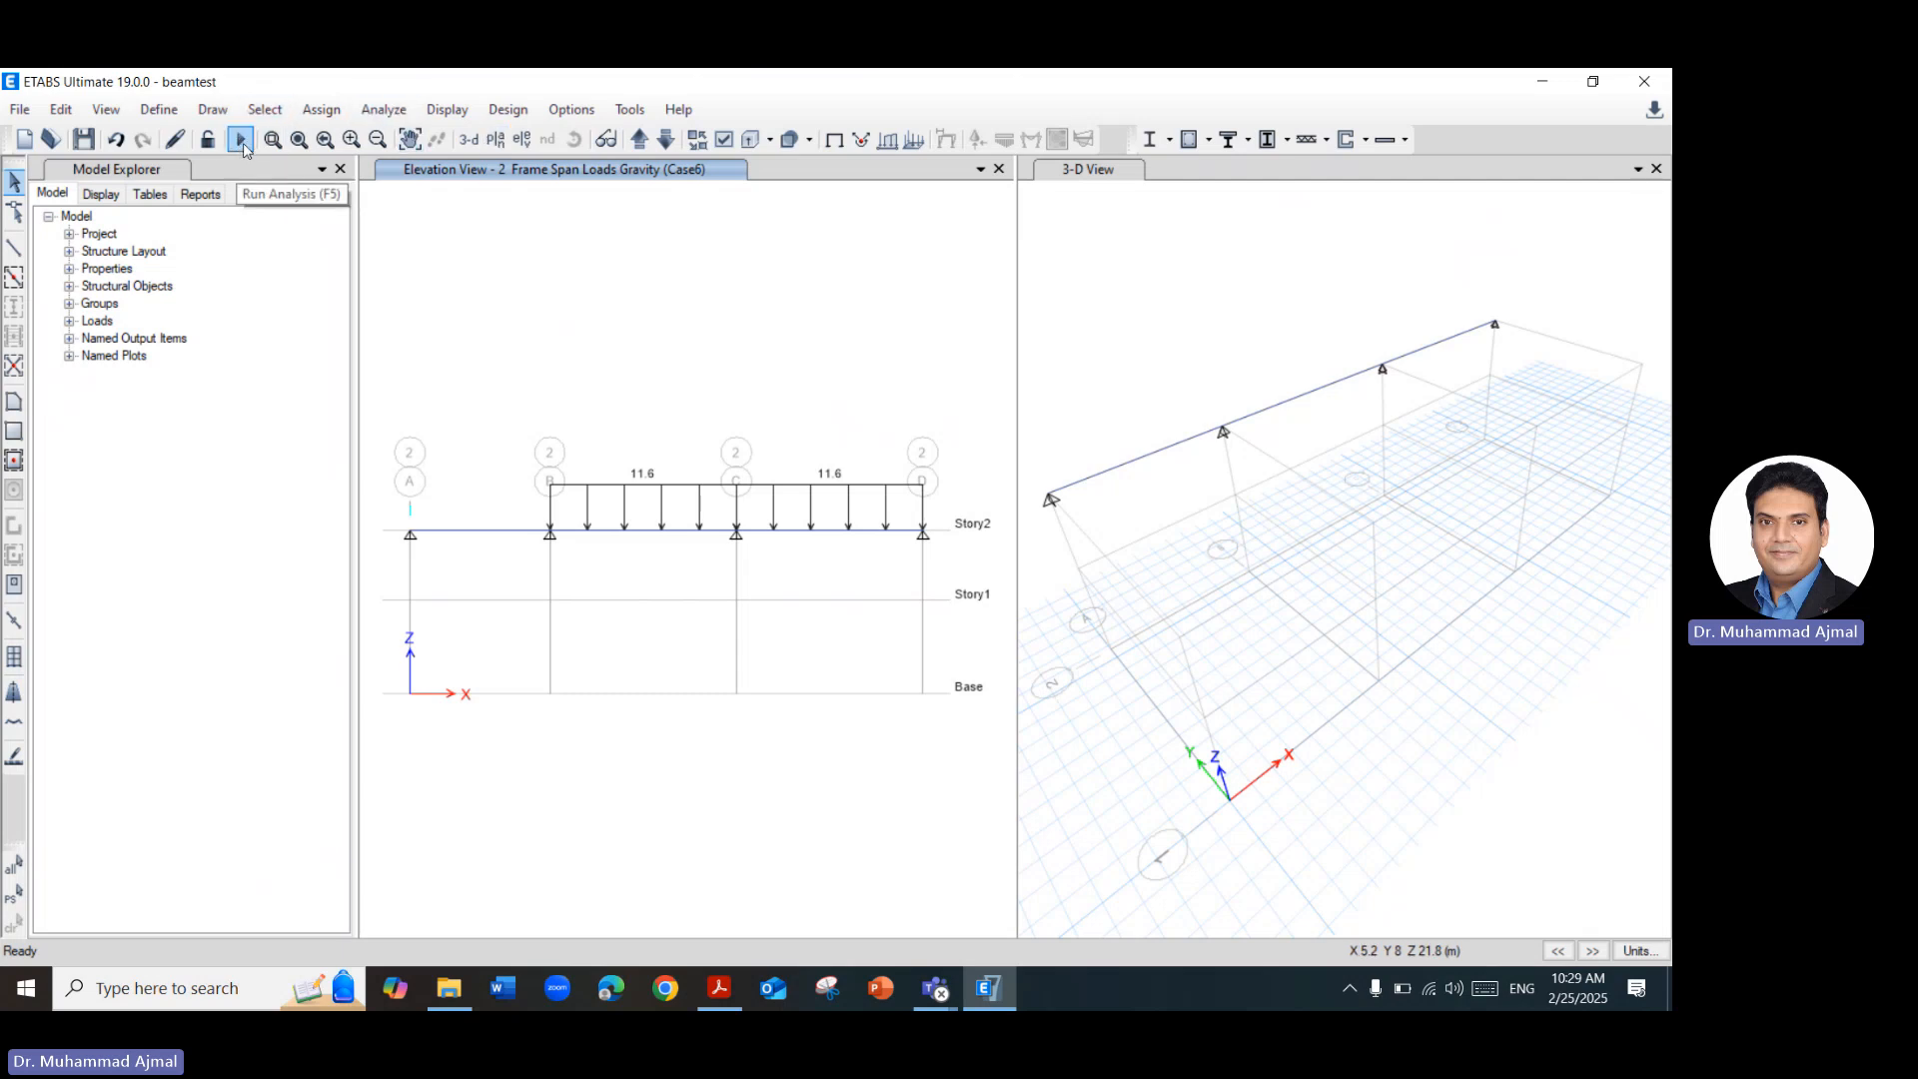
Run the analysis of the beam model and dismiss the analysis messages.
{"action": "left_click", "coordinate": [401, 116]}
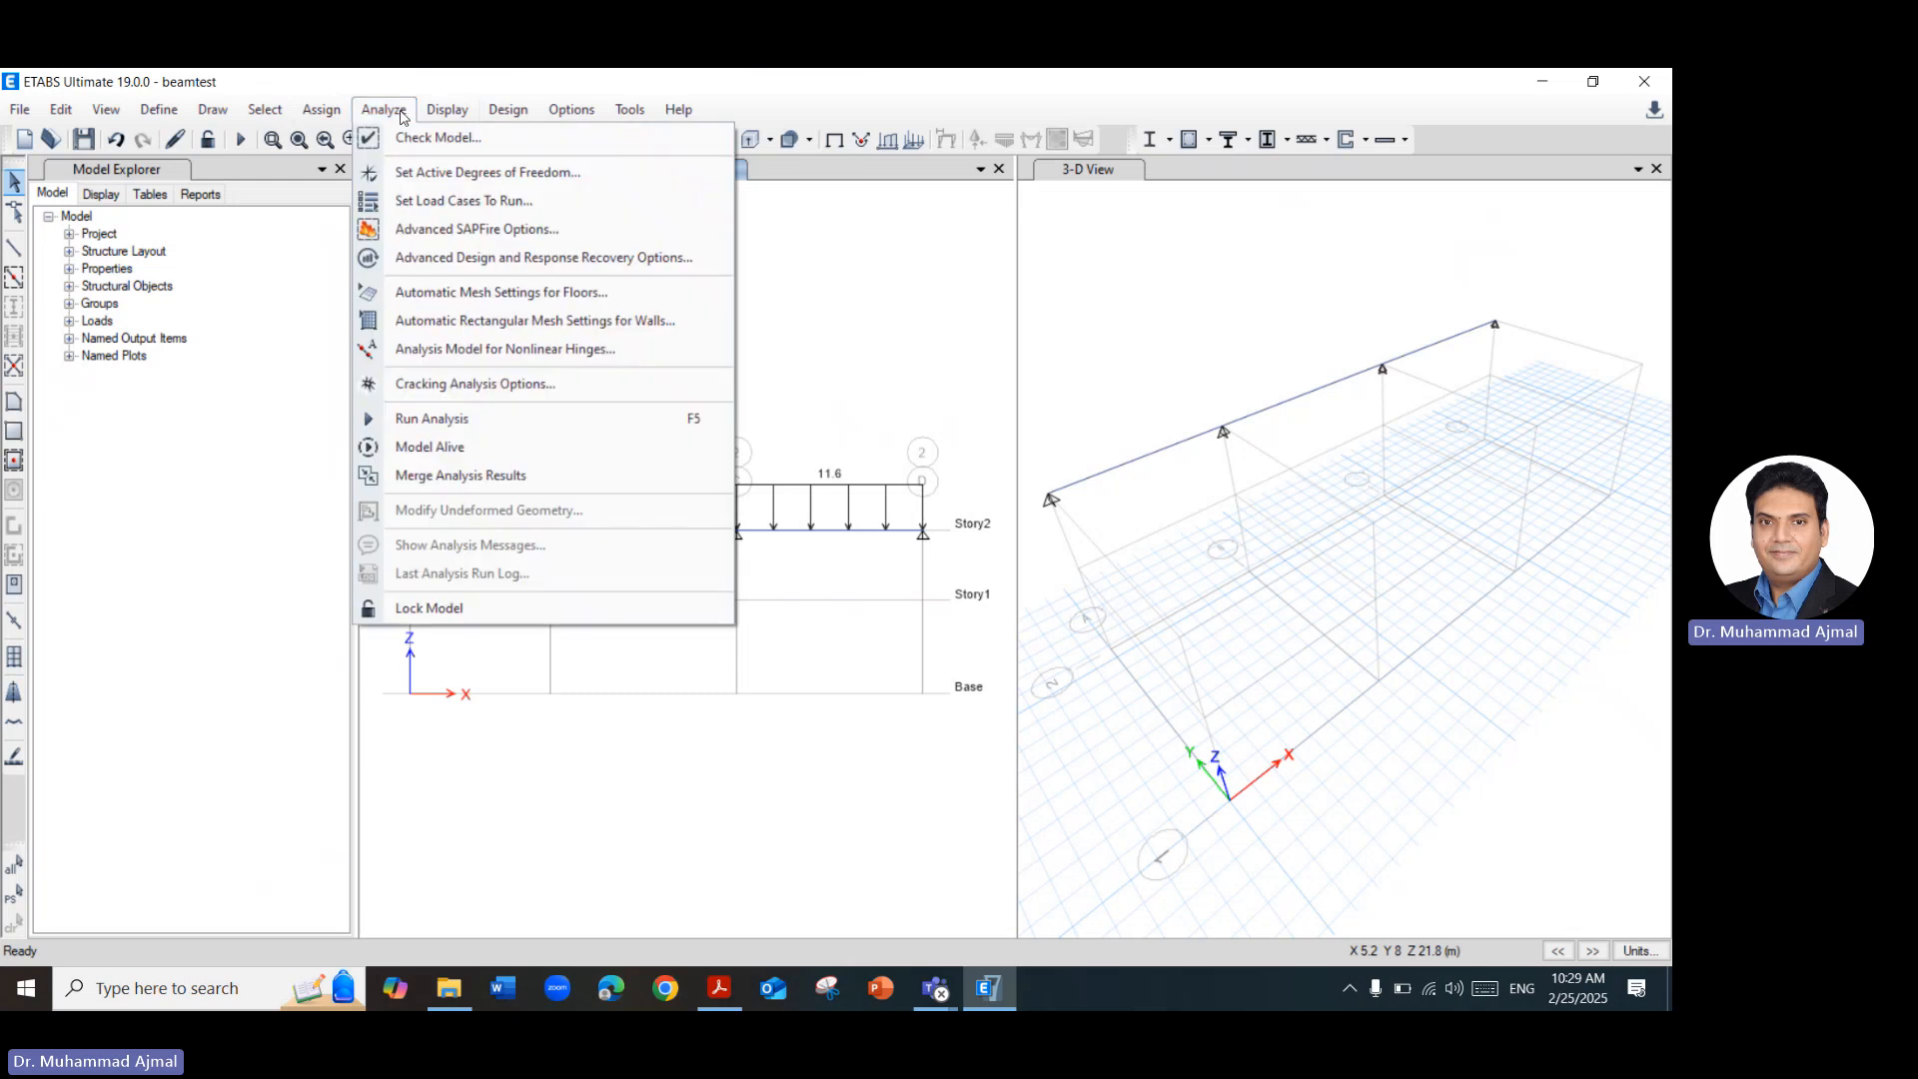
{"action": "left_click", "coordinate": [464, 420]}
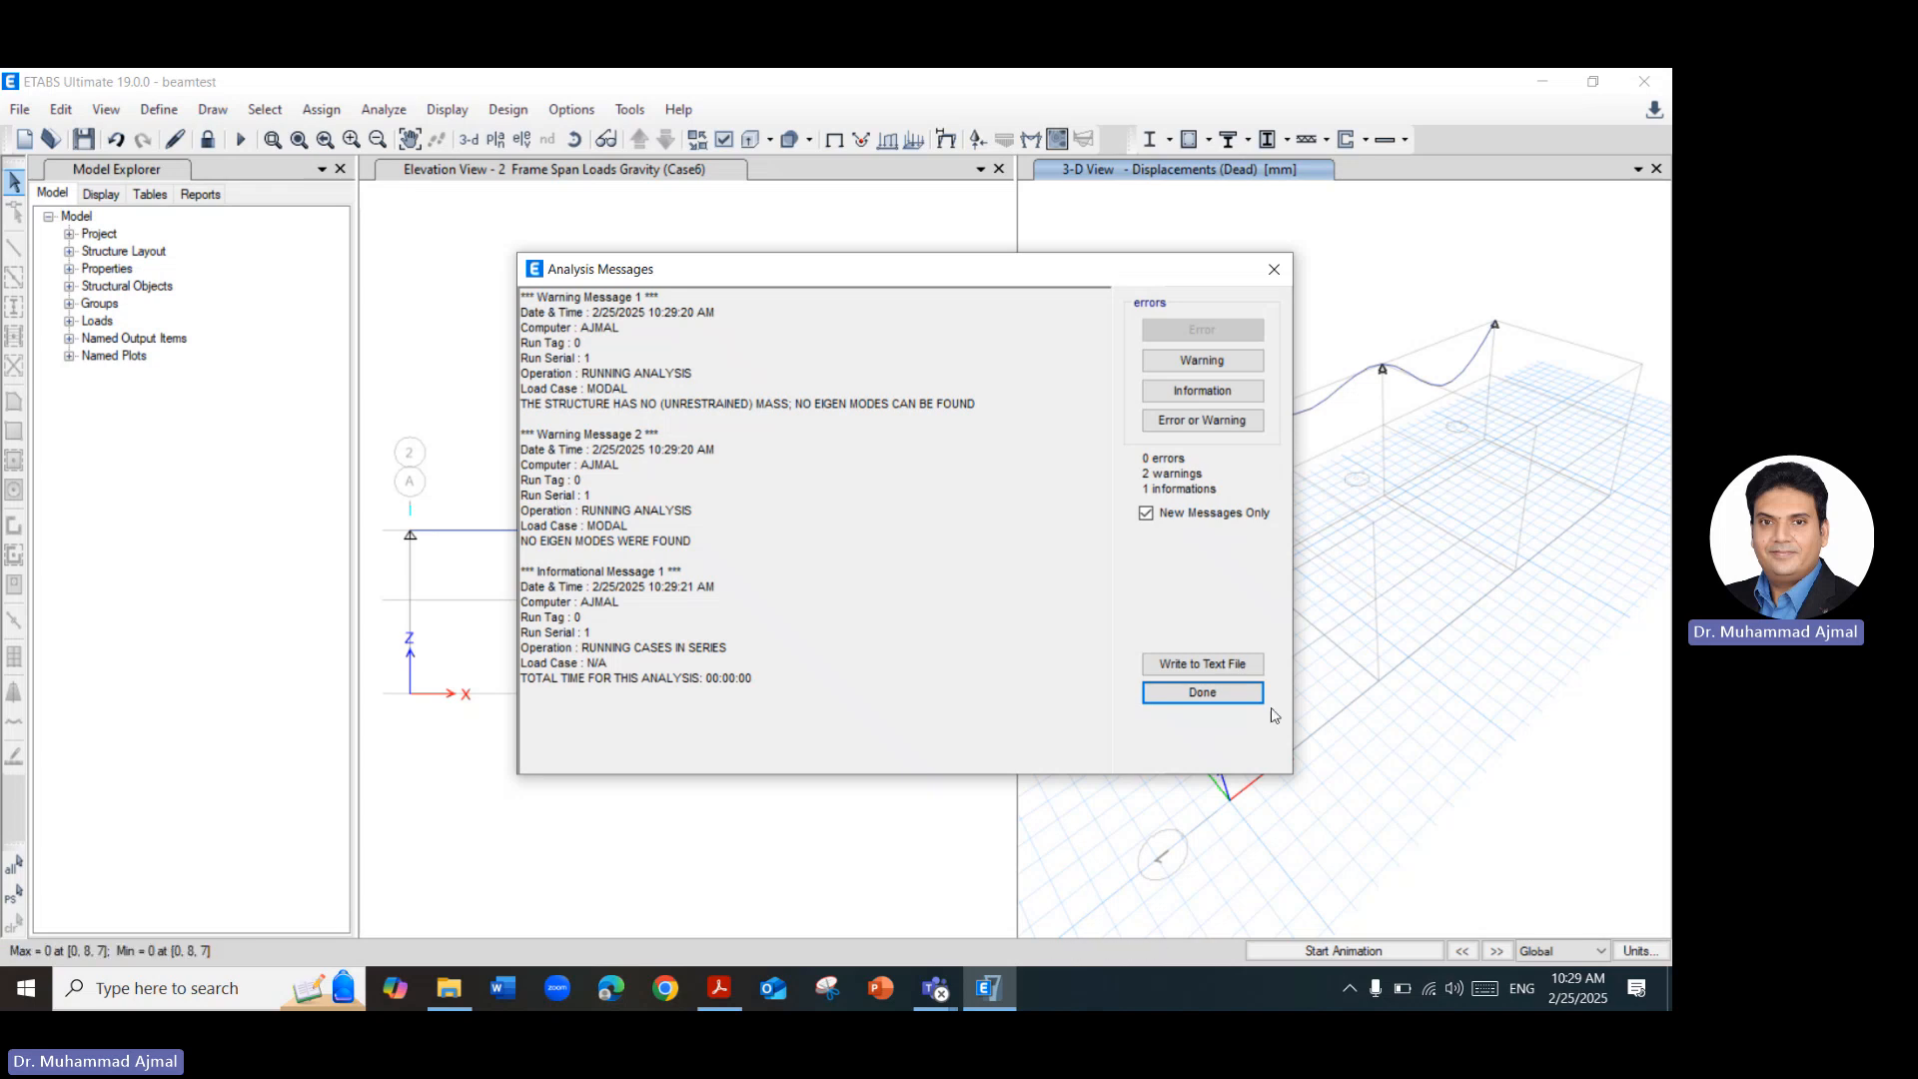
{"action": "left_click", "coordinate": [1223, 700]}
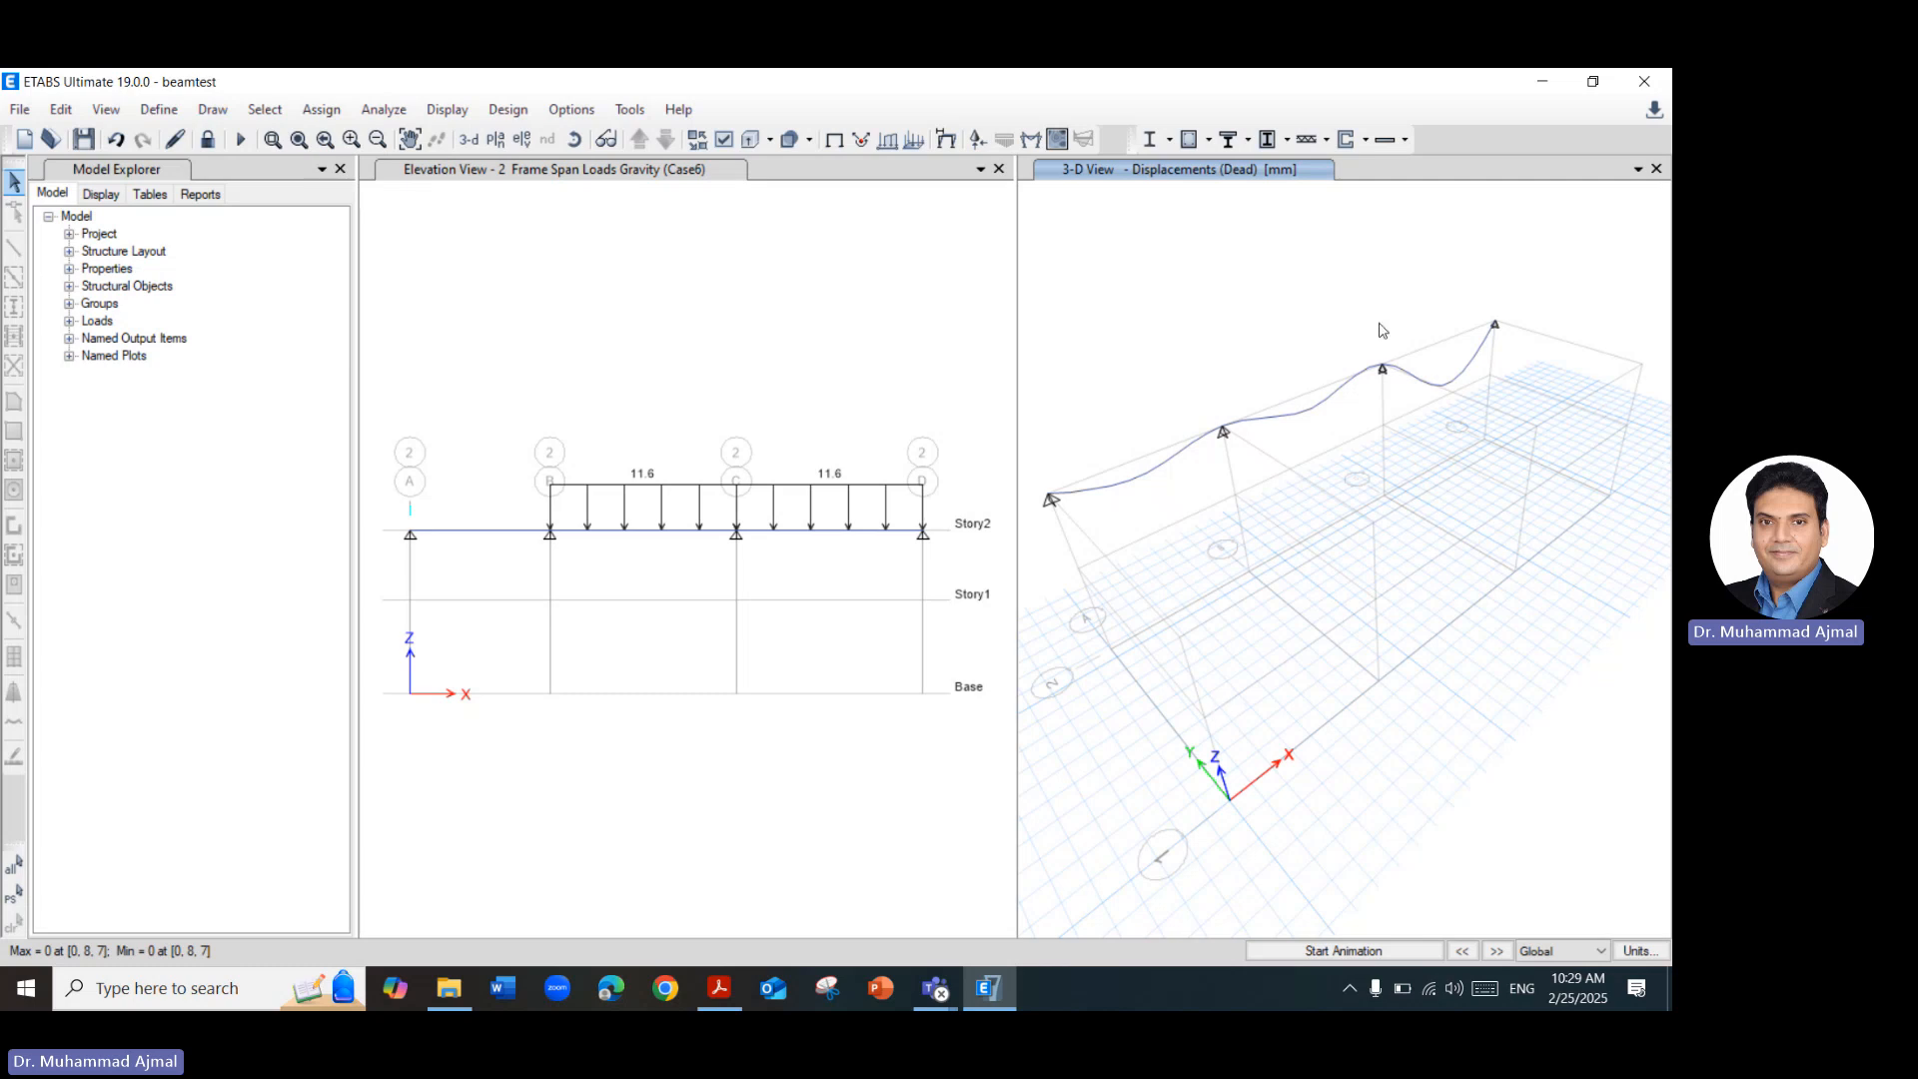
Consult the ETABS Results Case 1 slide in the Acrobat PDF and return to the ETABS model.
{"action": "left_click", "coordinate": [719, 988]}
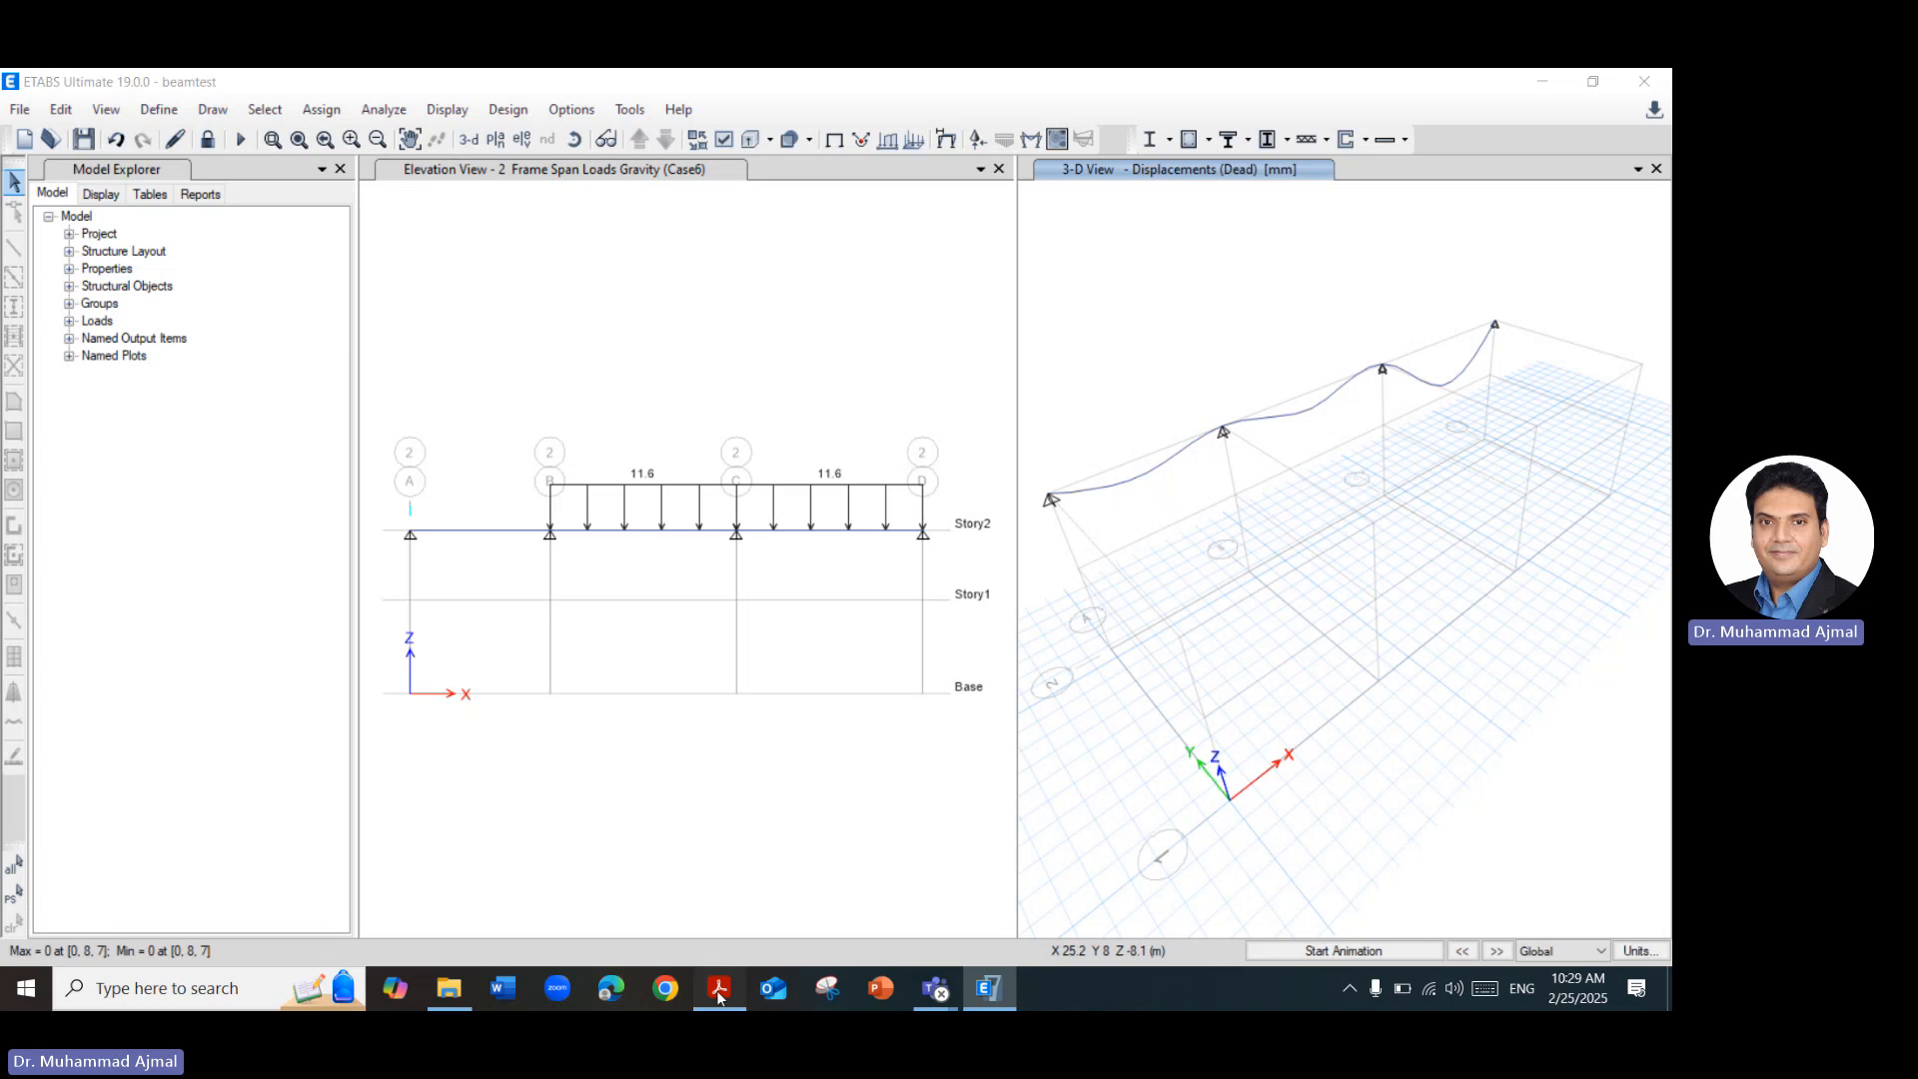
{"action": "scroll", "coordinate": [1303, 579], "scroll_direction": "down", "scroll_amount": 2}
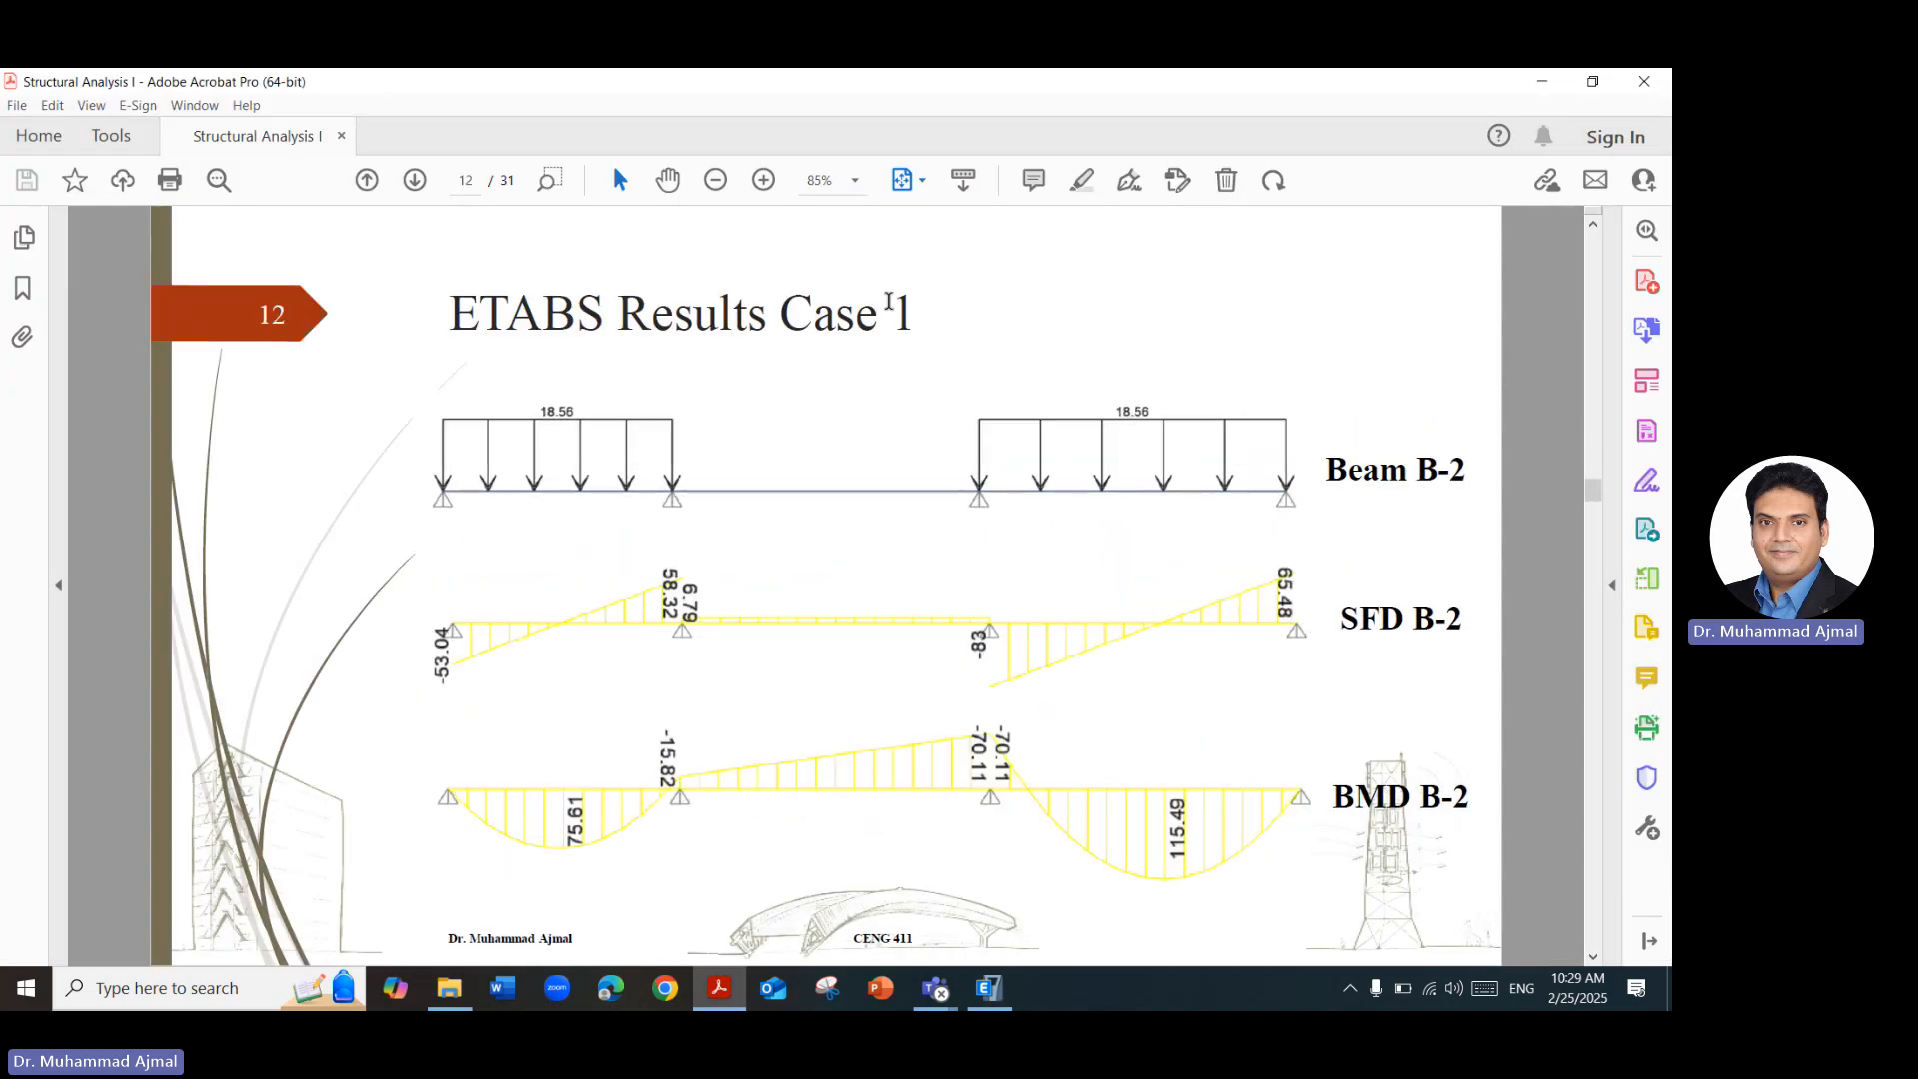
{"action": "left_click", "coordinate": [1537, 81]}
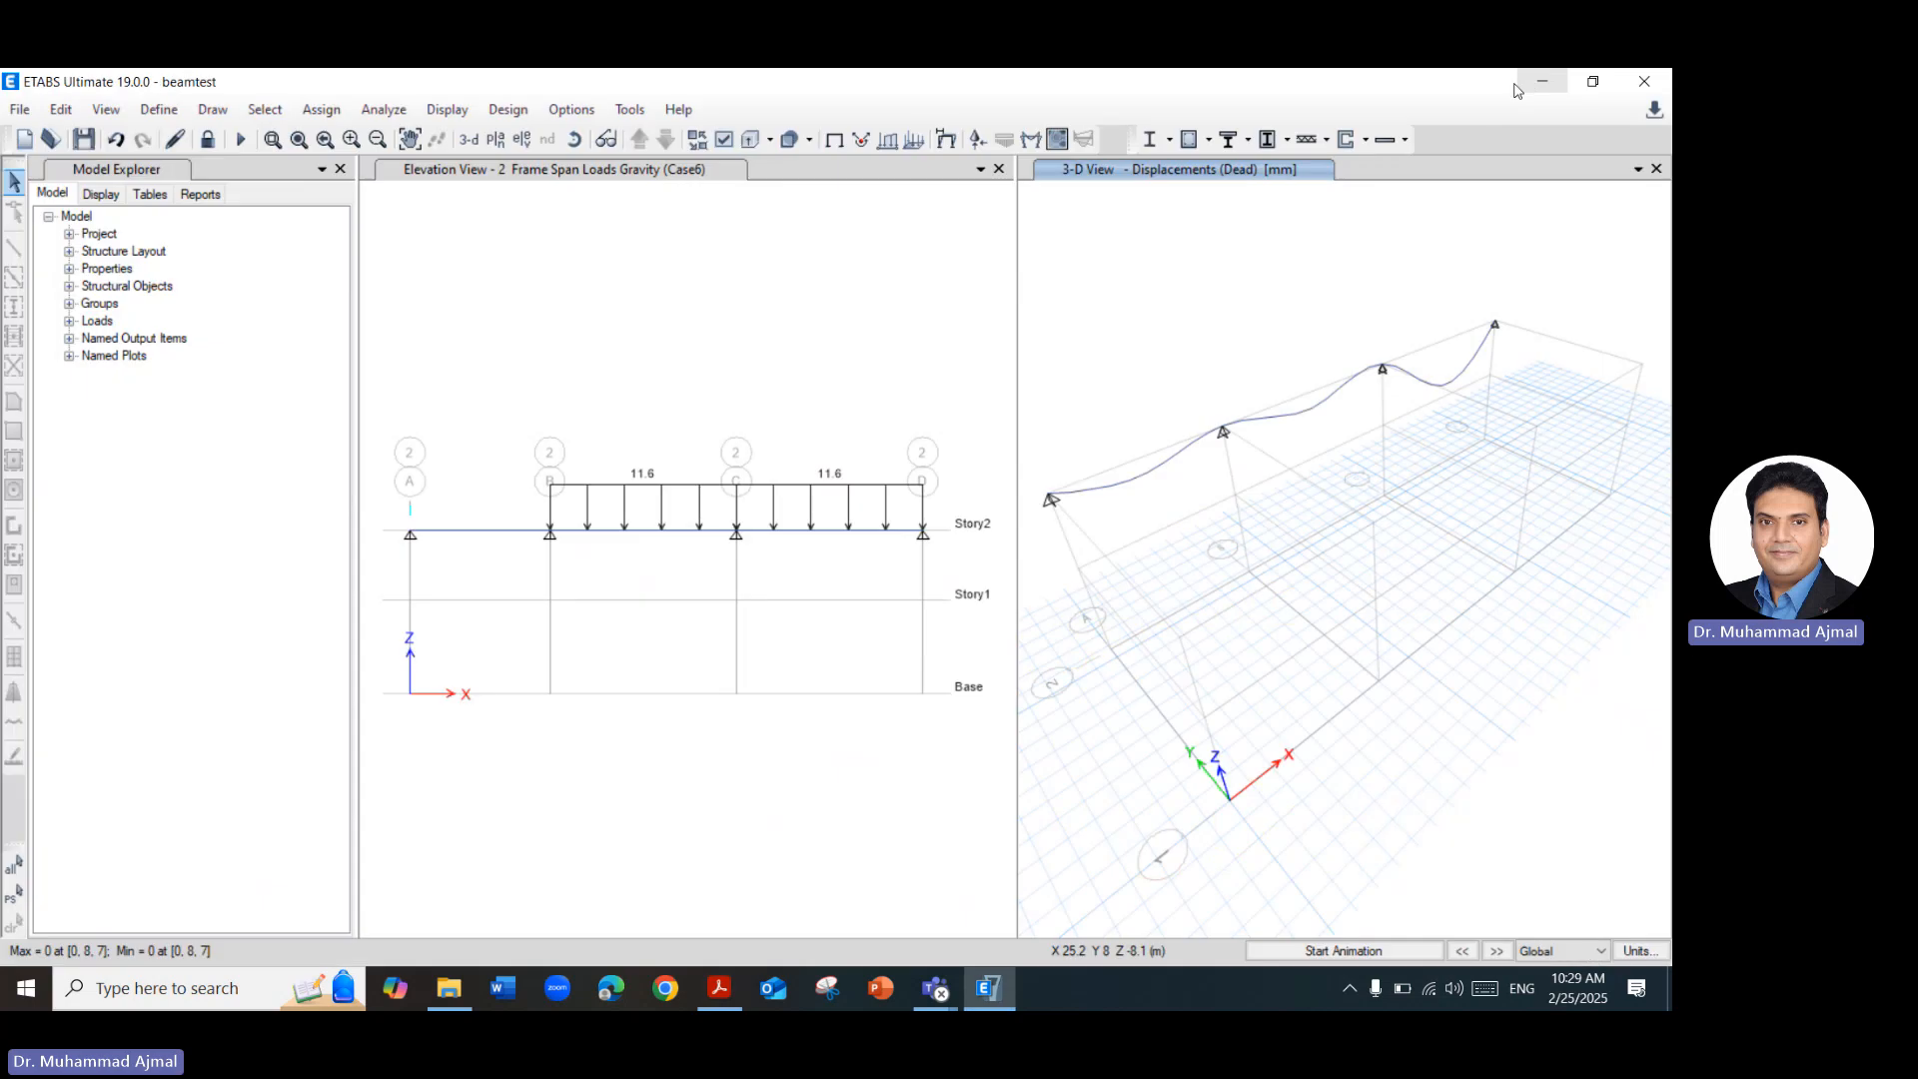
Display the Moment 3-3 diagram for load case LL1 in the elevation view, keeping the diagram settings clear of the beam.
{"action": "left_click", "coordinate": [745, 313]}
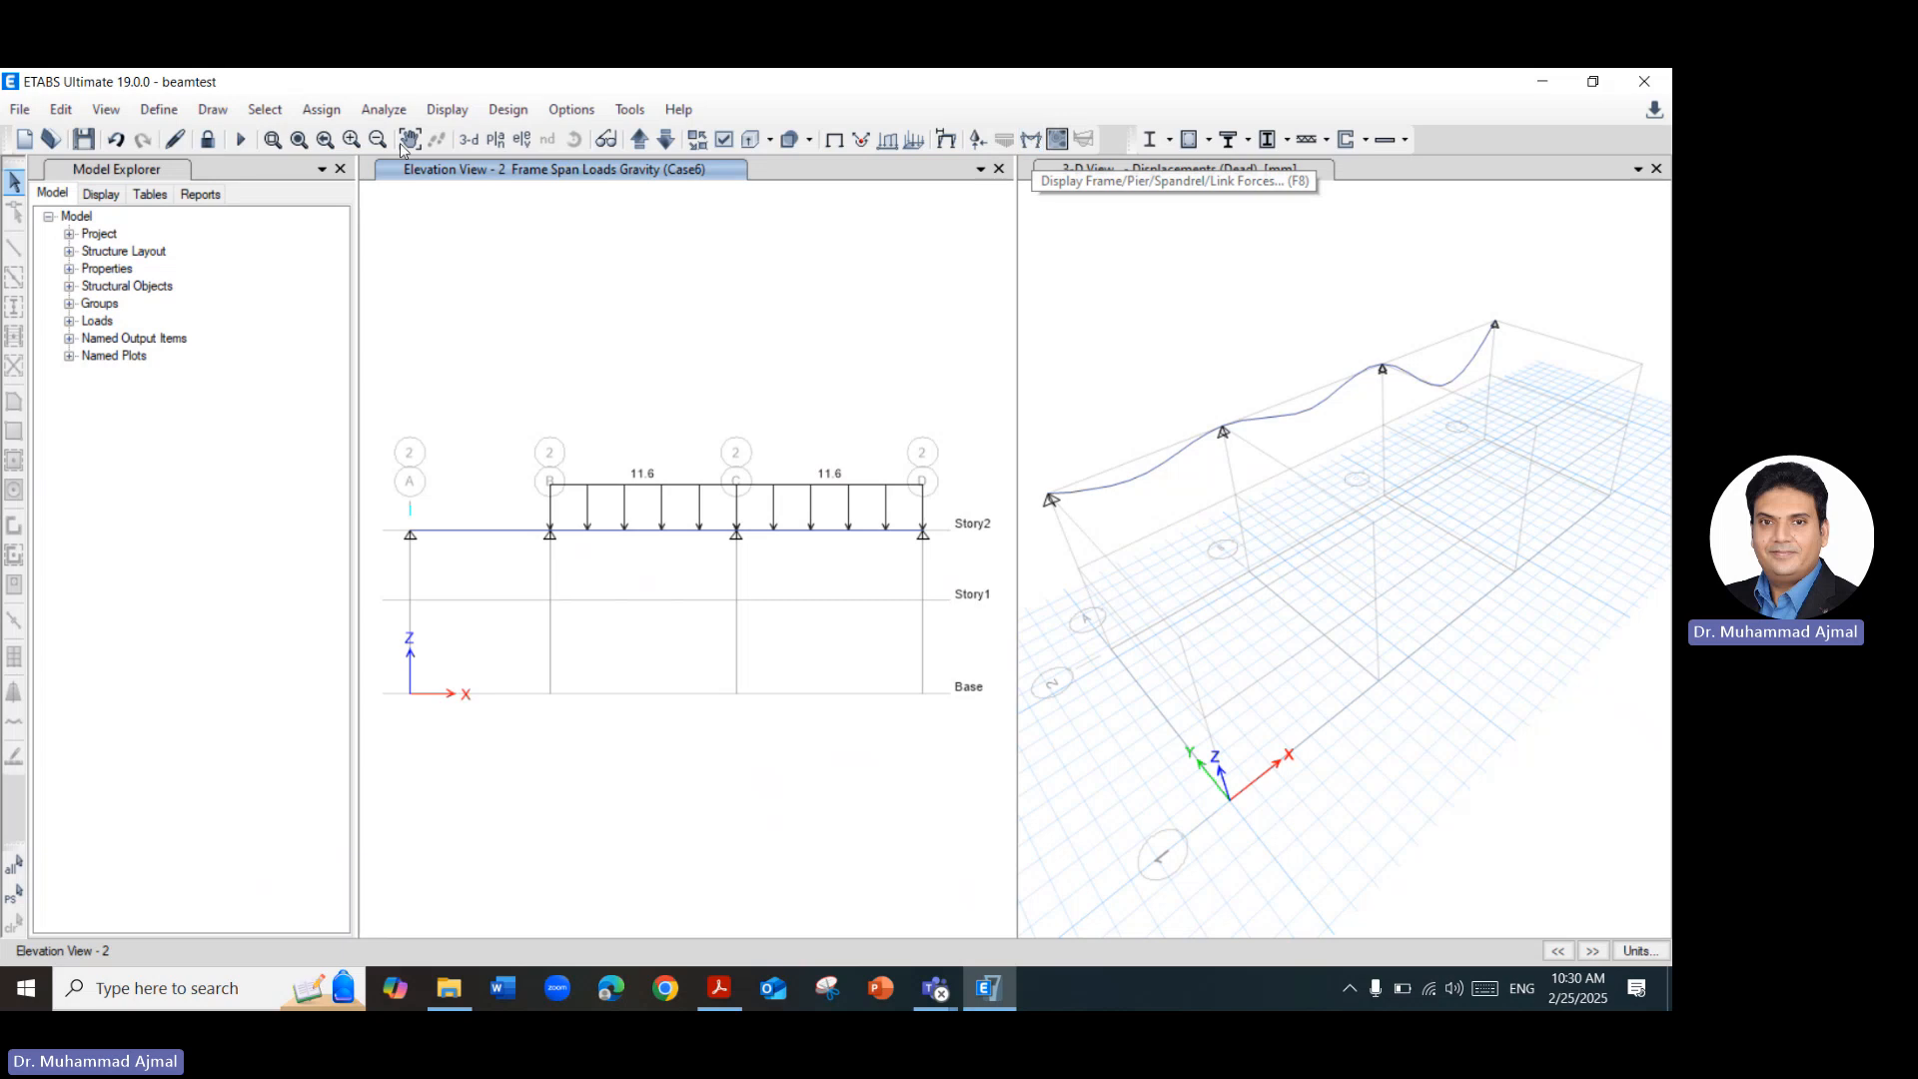
{"action": "left_click", "coordinate": [463, 112]}
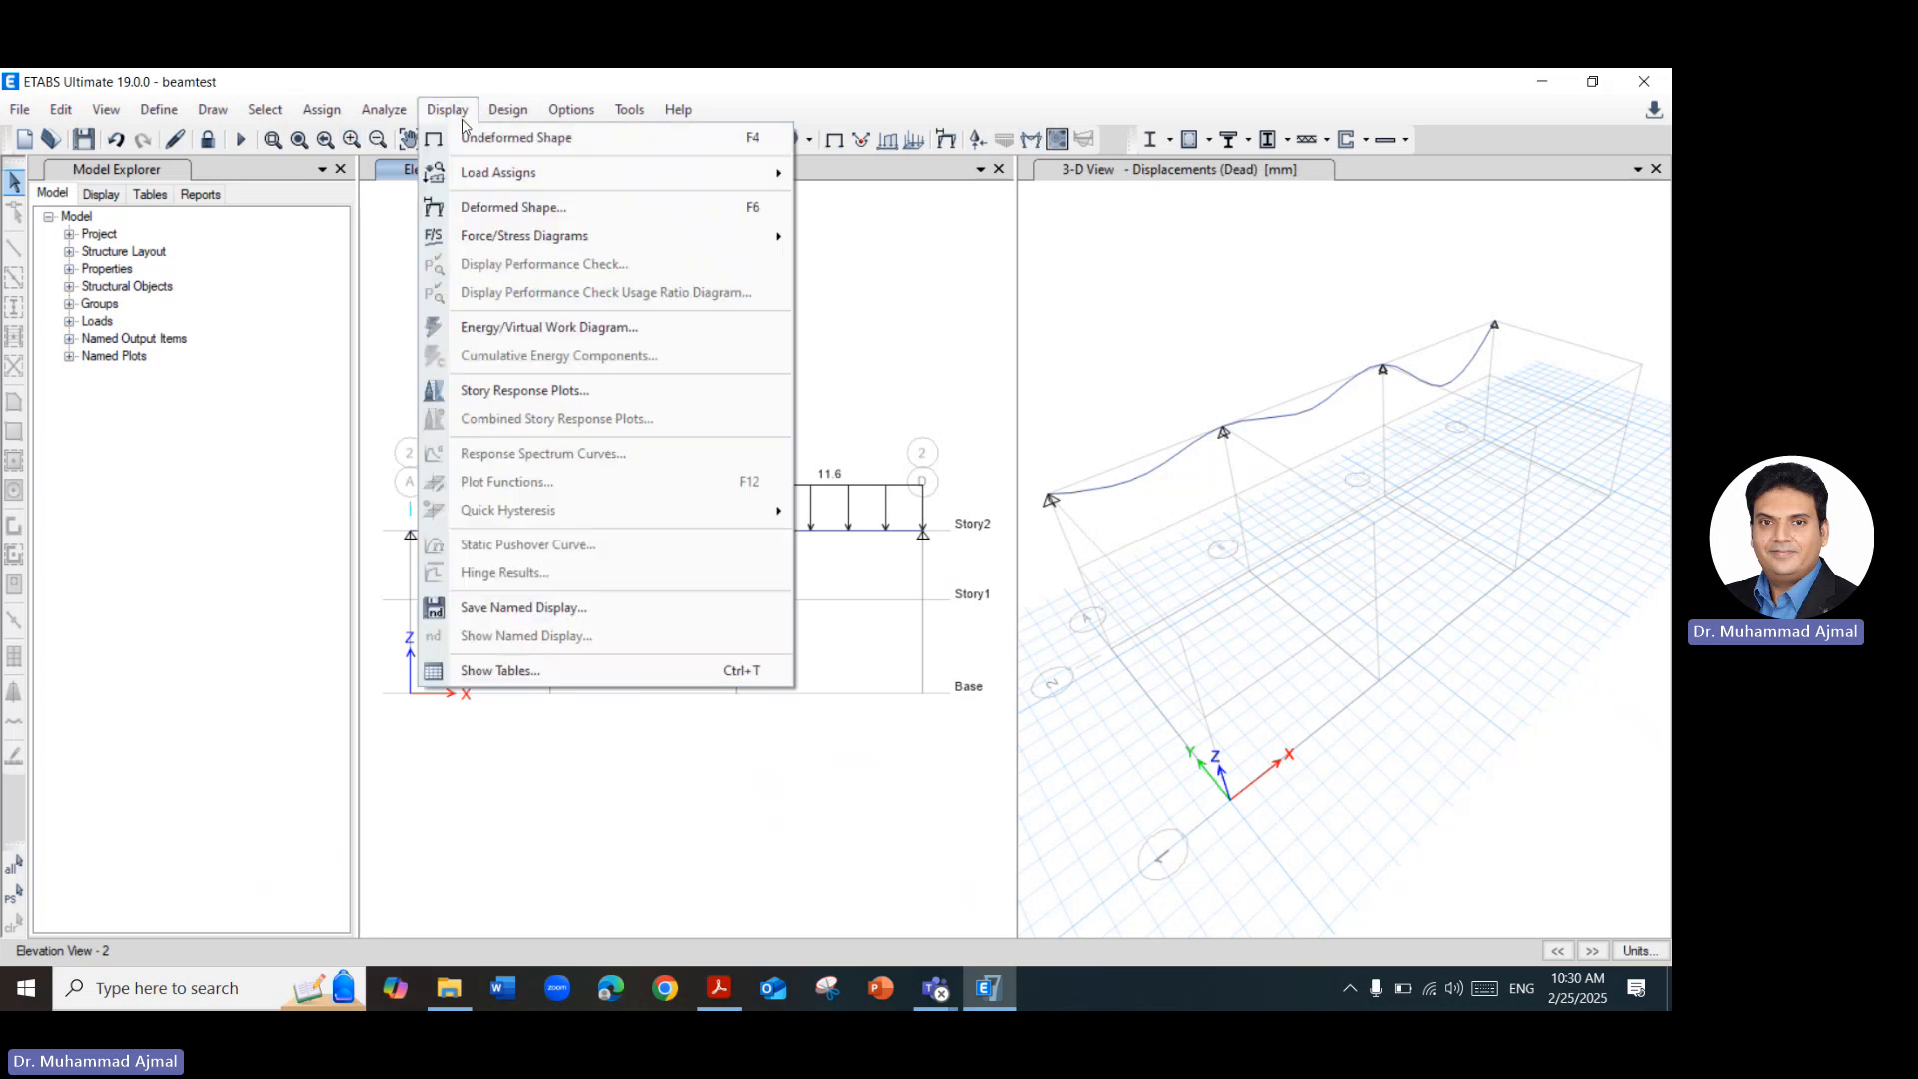
{"action": "mouse_move", "coordinate": [602, 250]}
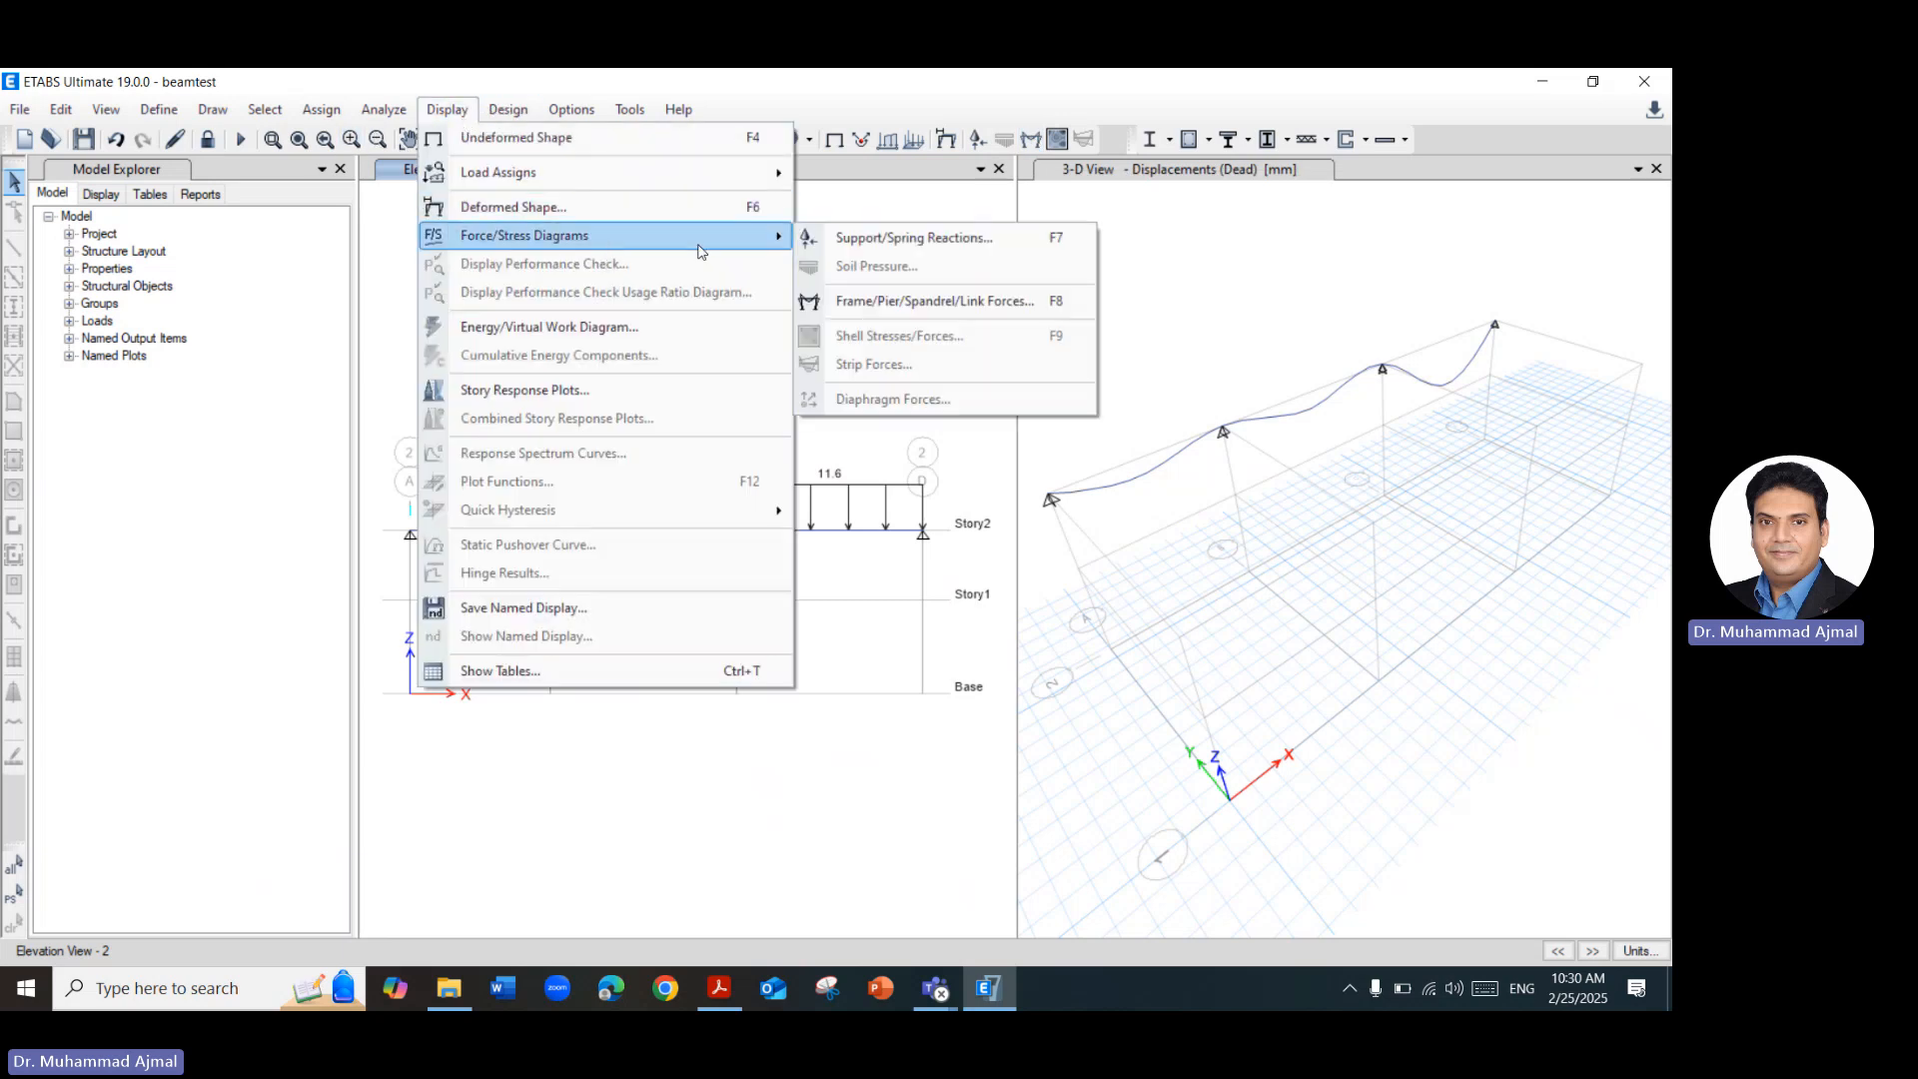
{"action": "left_click", "coordinate": [857, 313]}
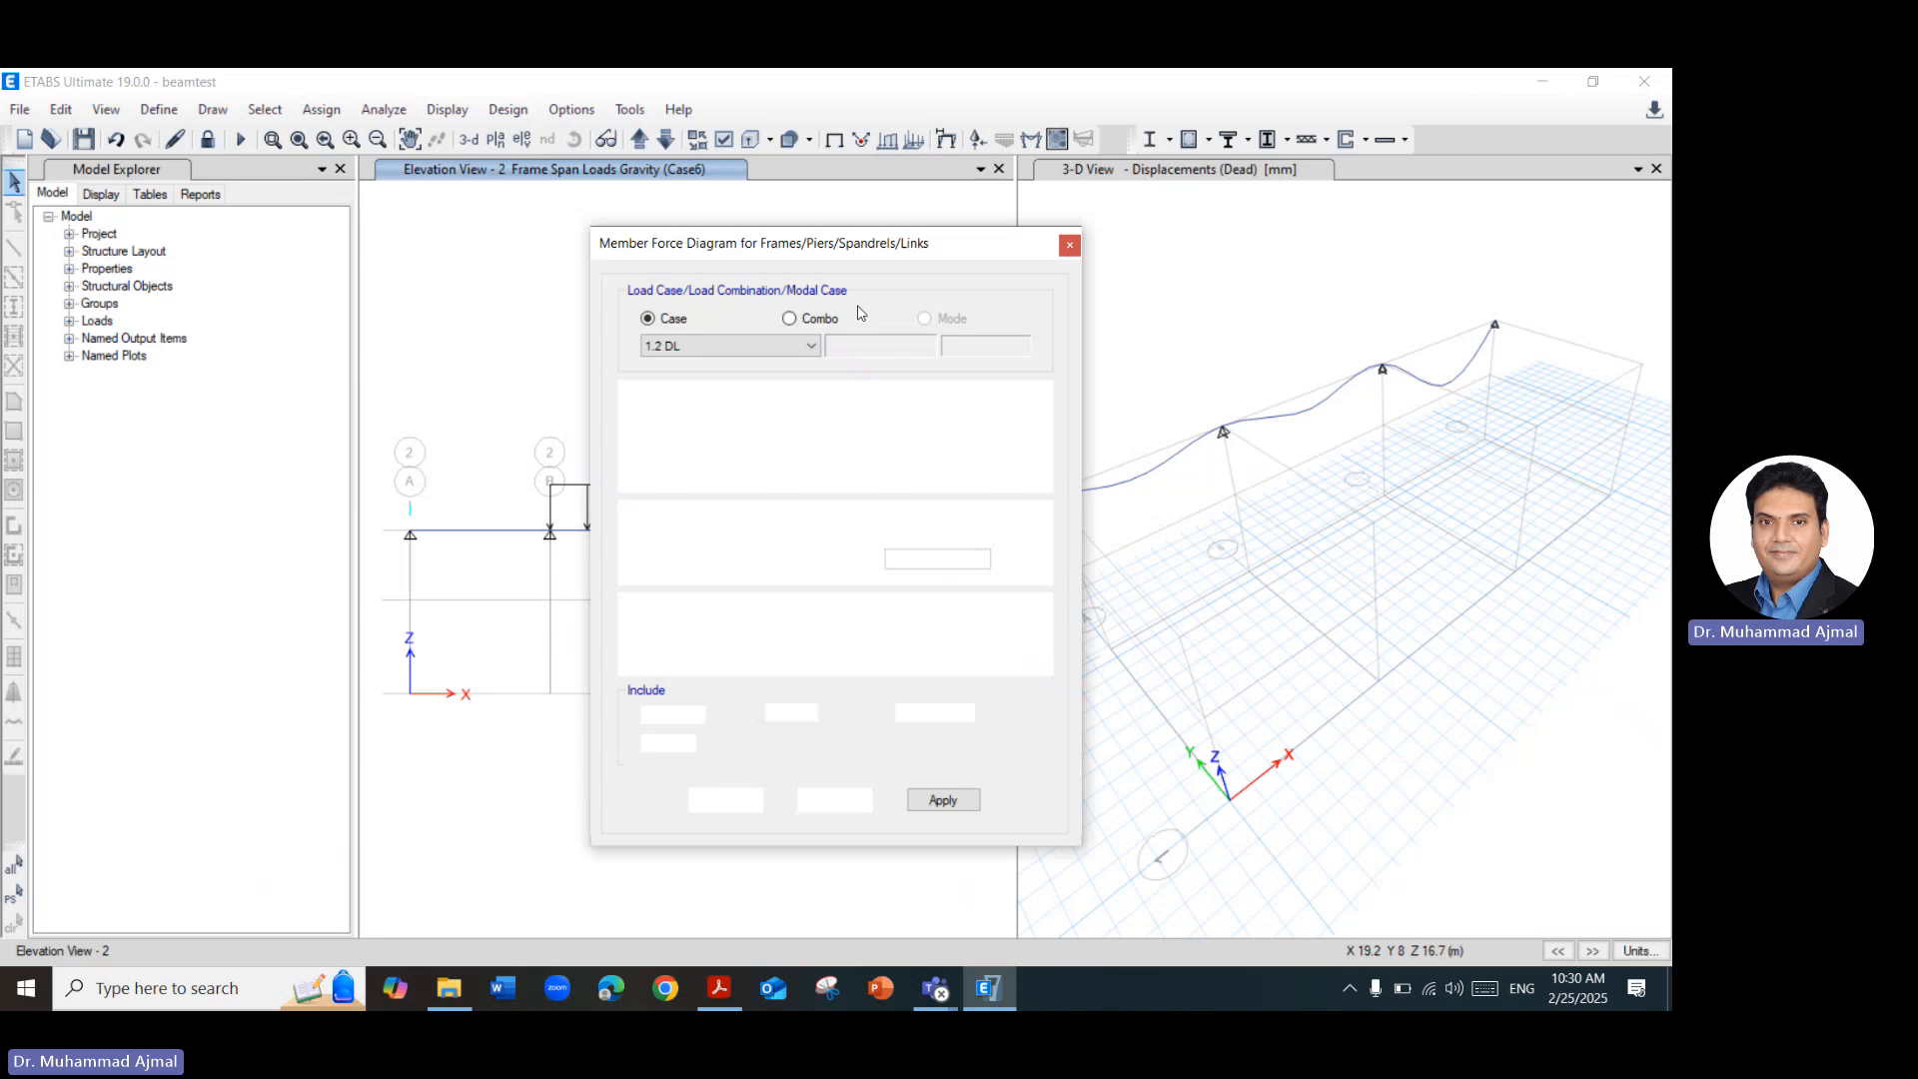
{"action": "left_click", "coordinate": [716, 346]}
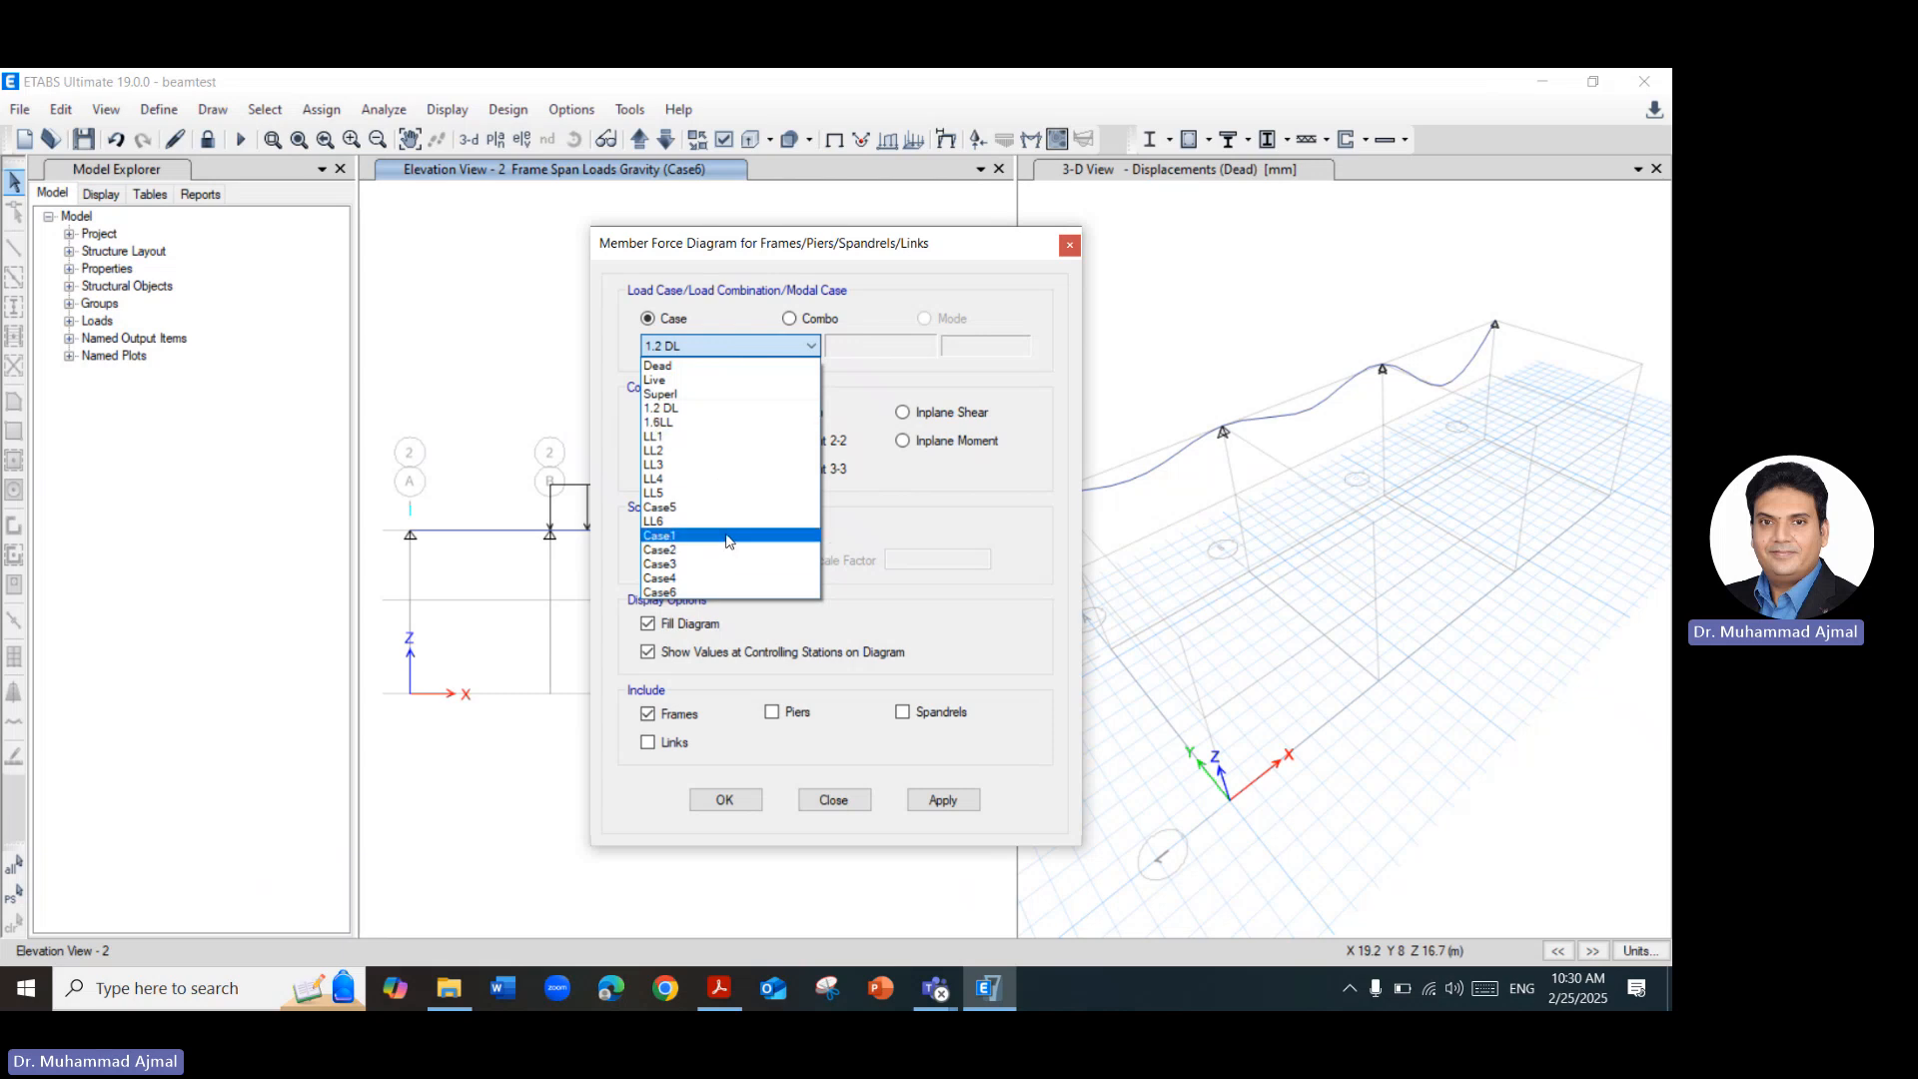
{"action": "left_click", "coordinate": [697, 437]}
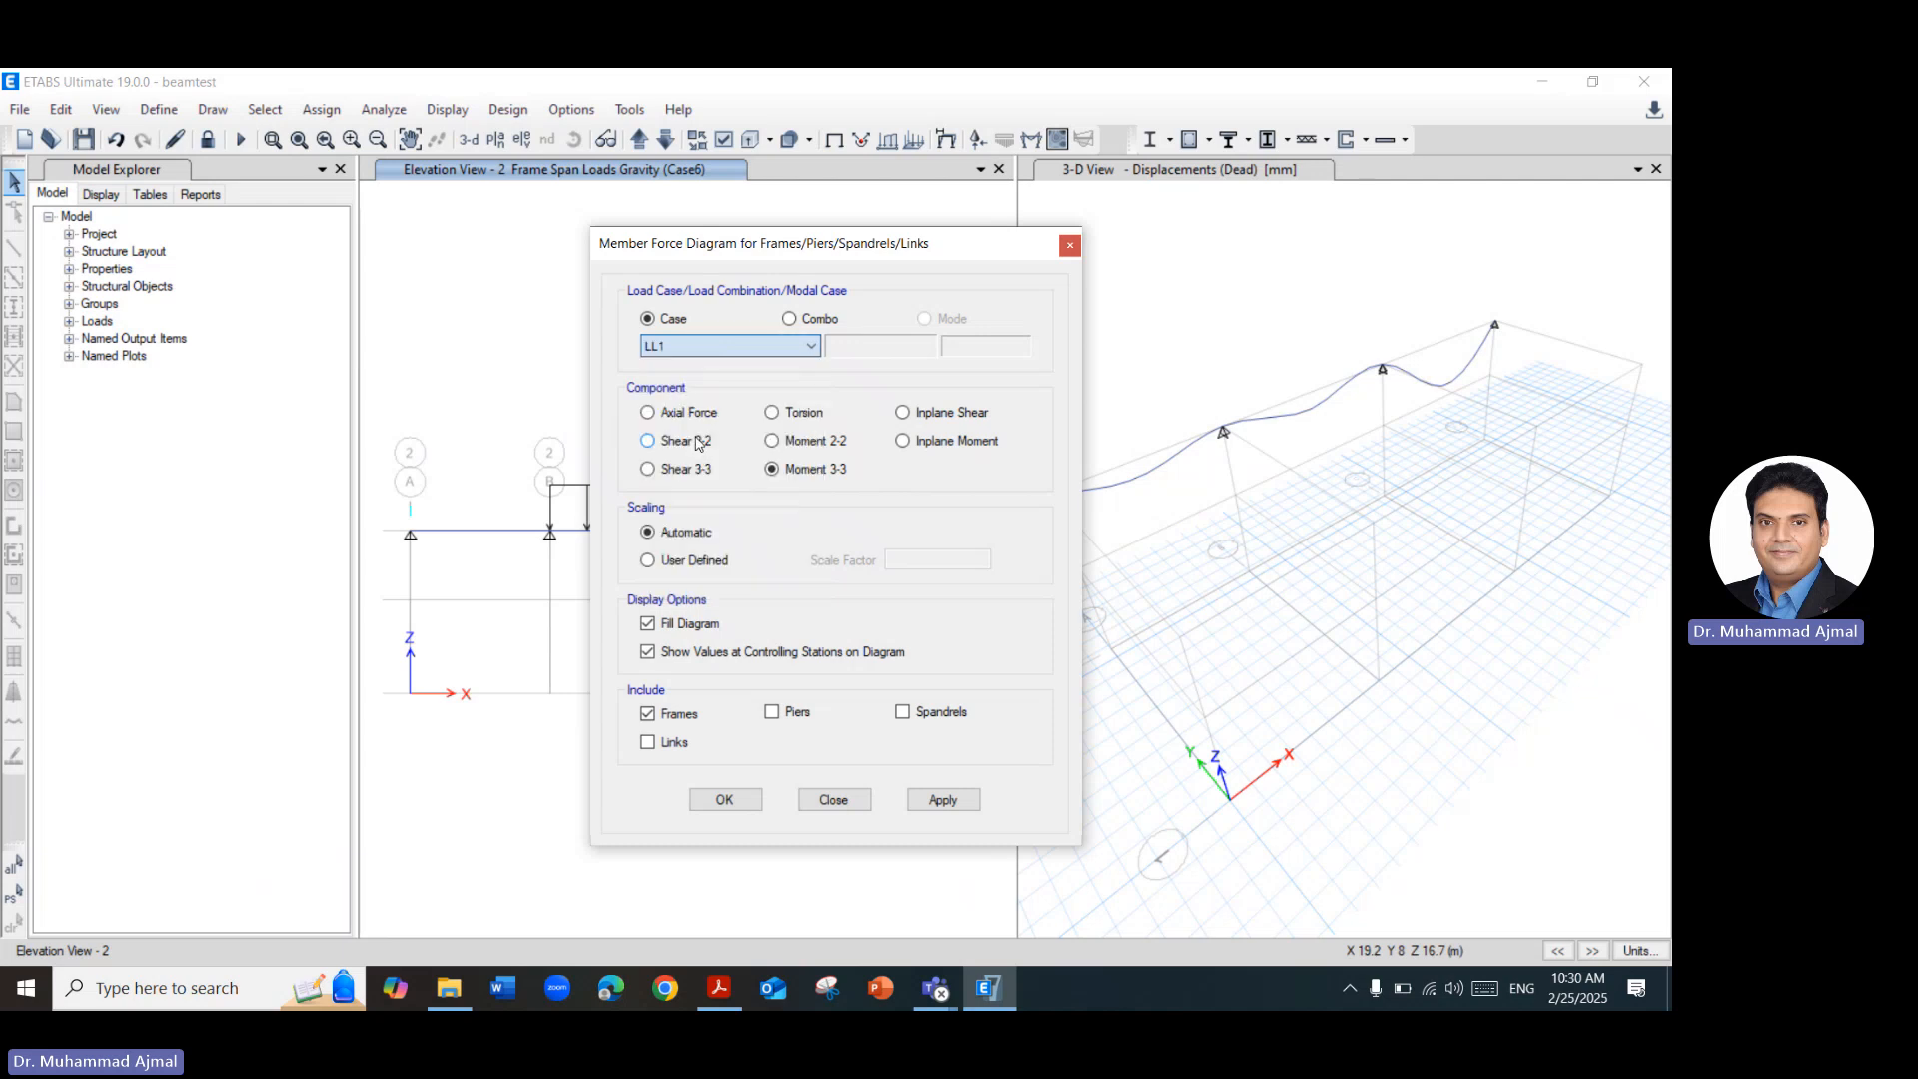
{"action": "left_click", "coordinate": [967, 808]}
{"action": "left_click_drag", "start_coordinate": [947, 251], "coordinate": [1511, 250]}
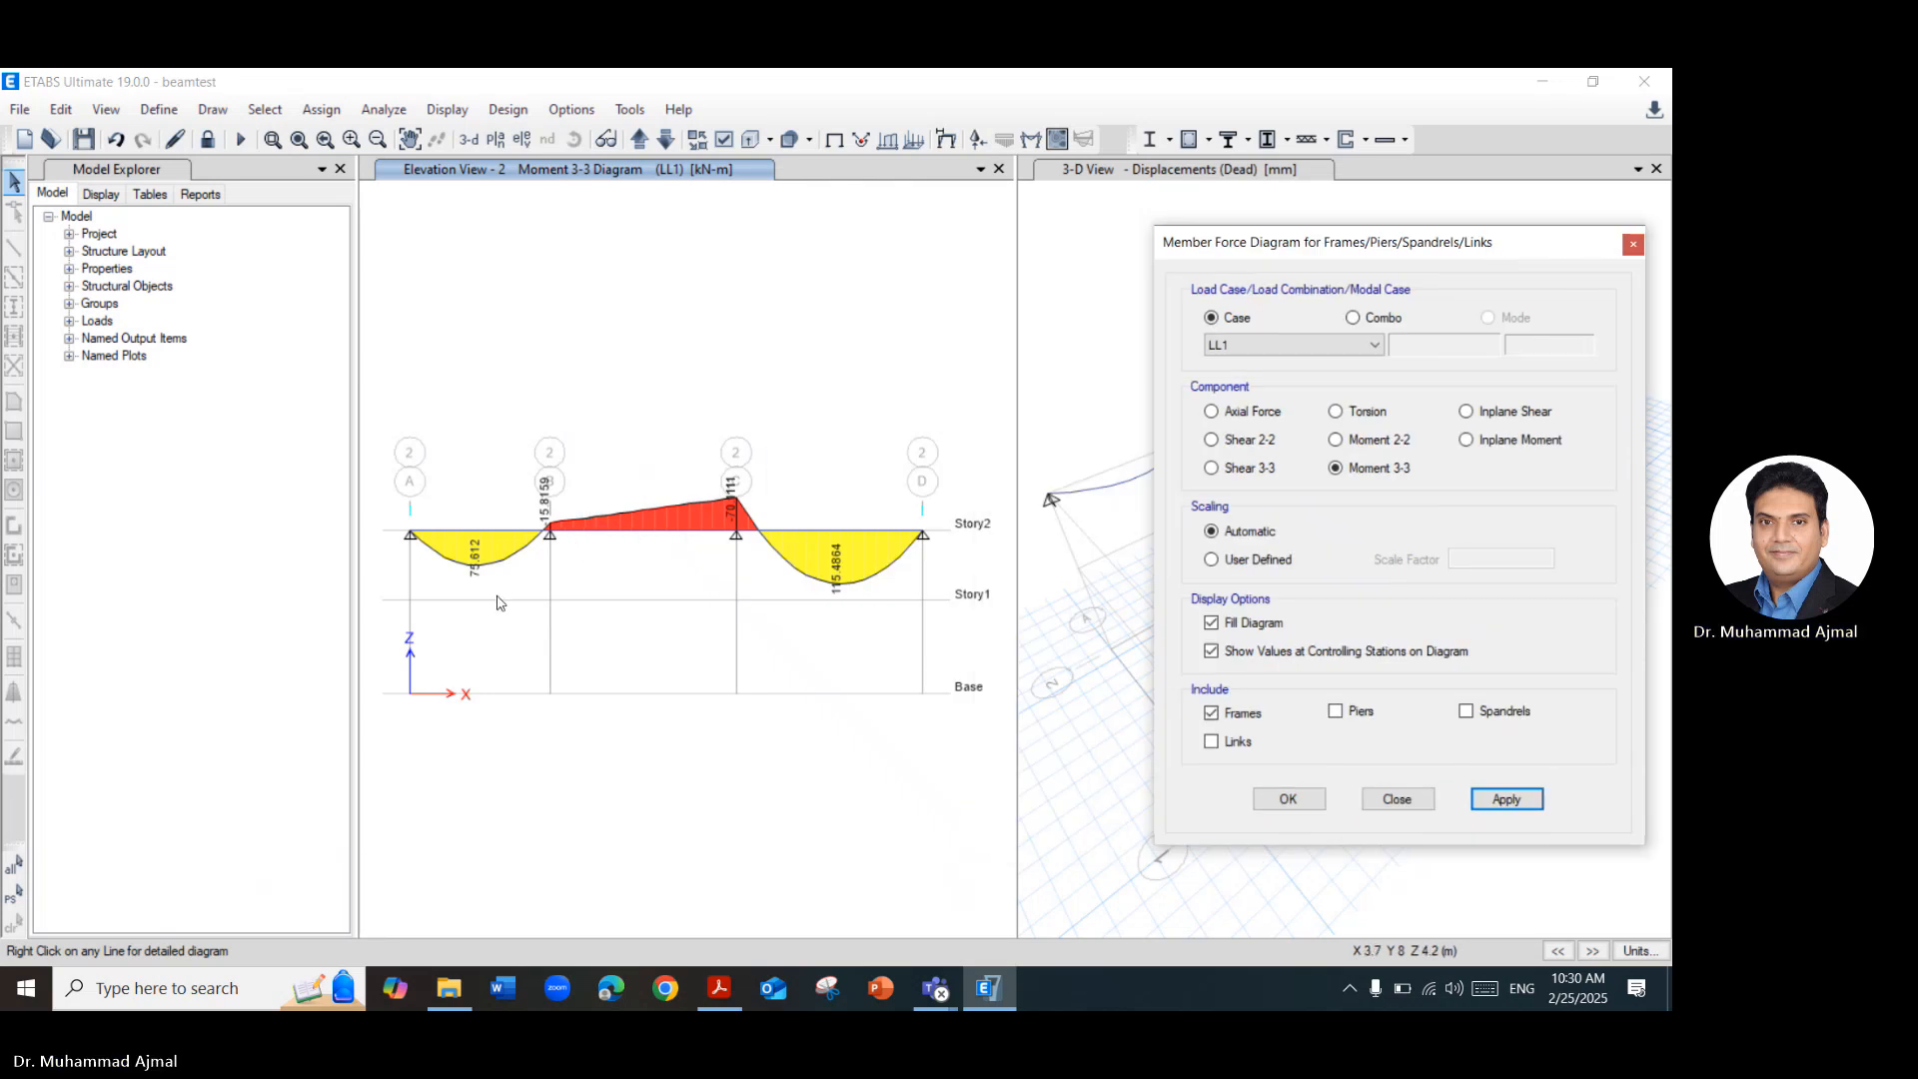
Compare the LL1 moment diagram with the Case 1 slide in the Acrobat PDF, and redisplay it in ETABS with Fill Diagram off.
{"action": "left_click", "coordinate": [719, 988]}
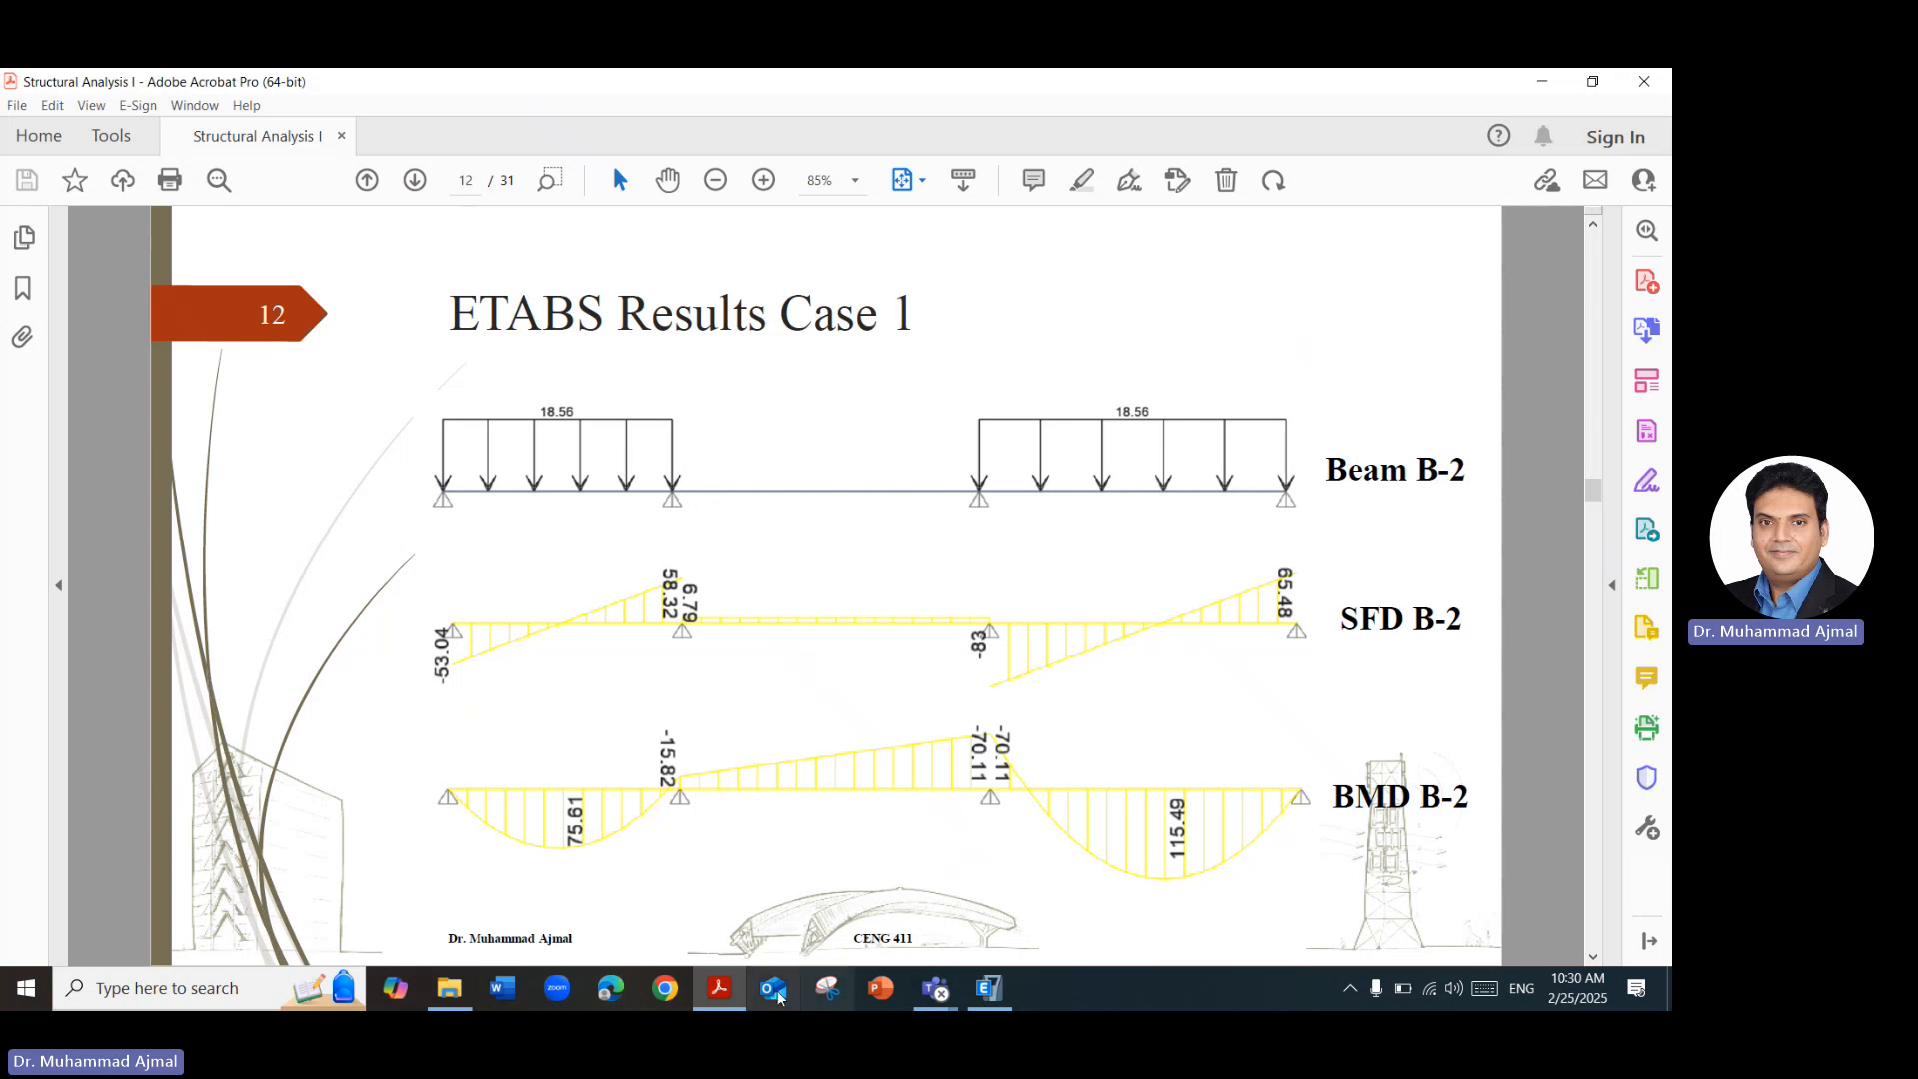
{"action": "left_click", "coordinate": [719, 989]}
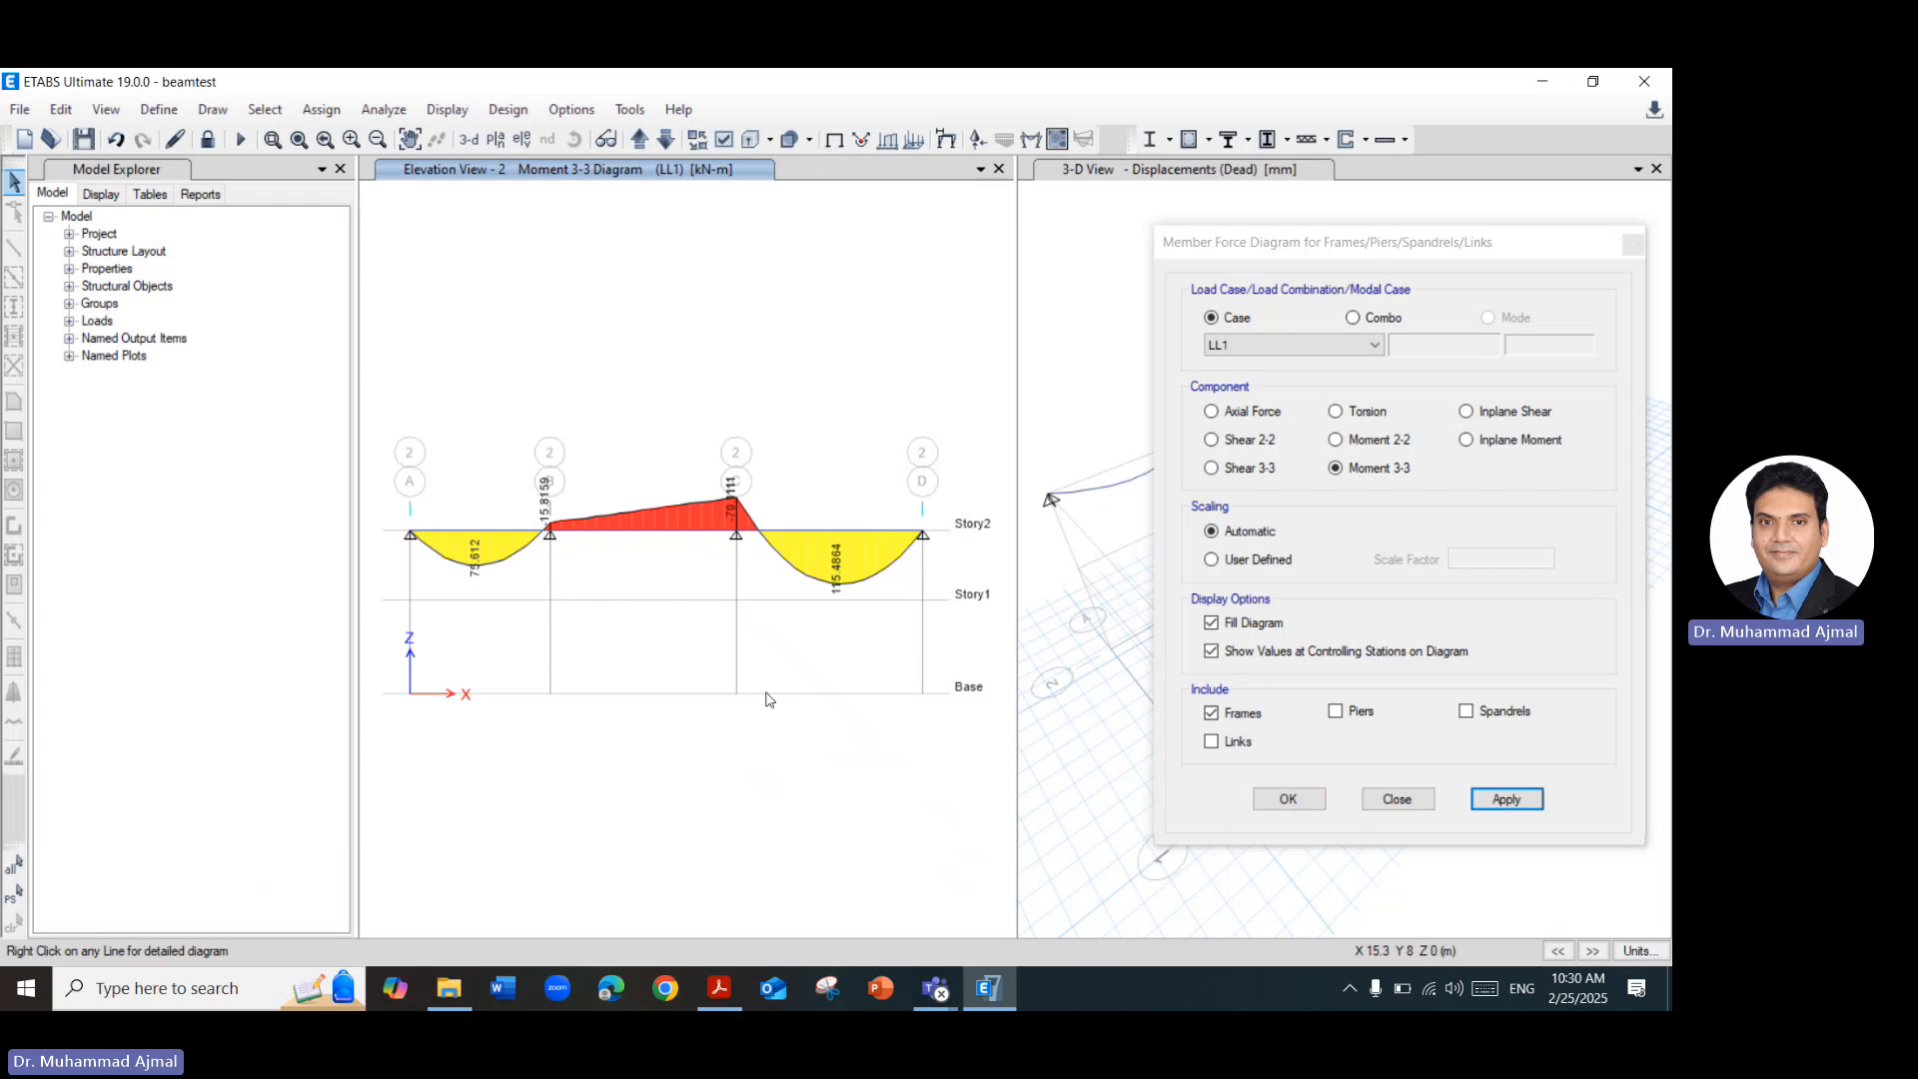
{"action": "left_click", "coordinate": [1244, 629]}
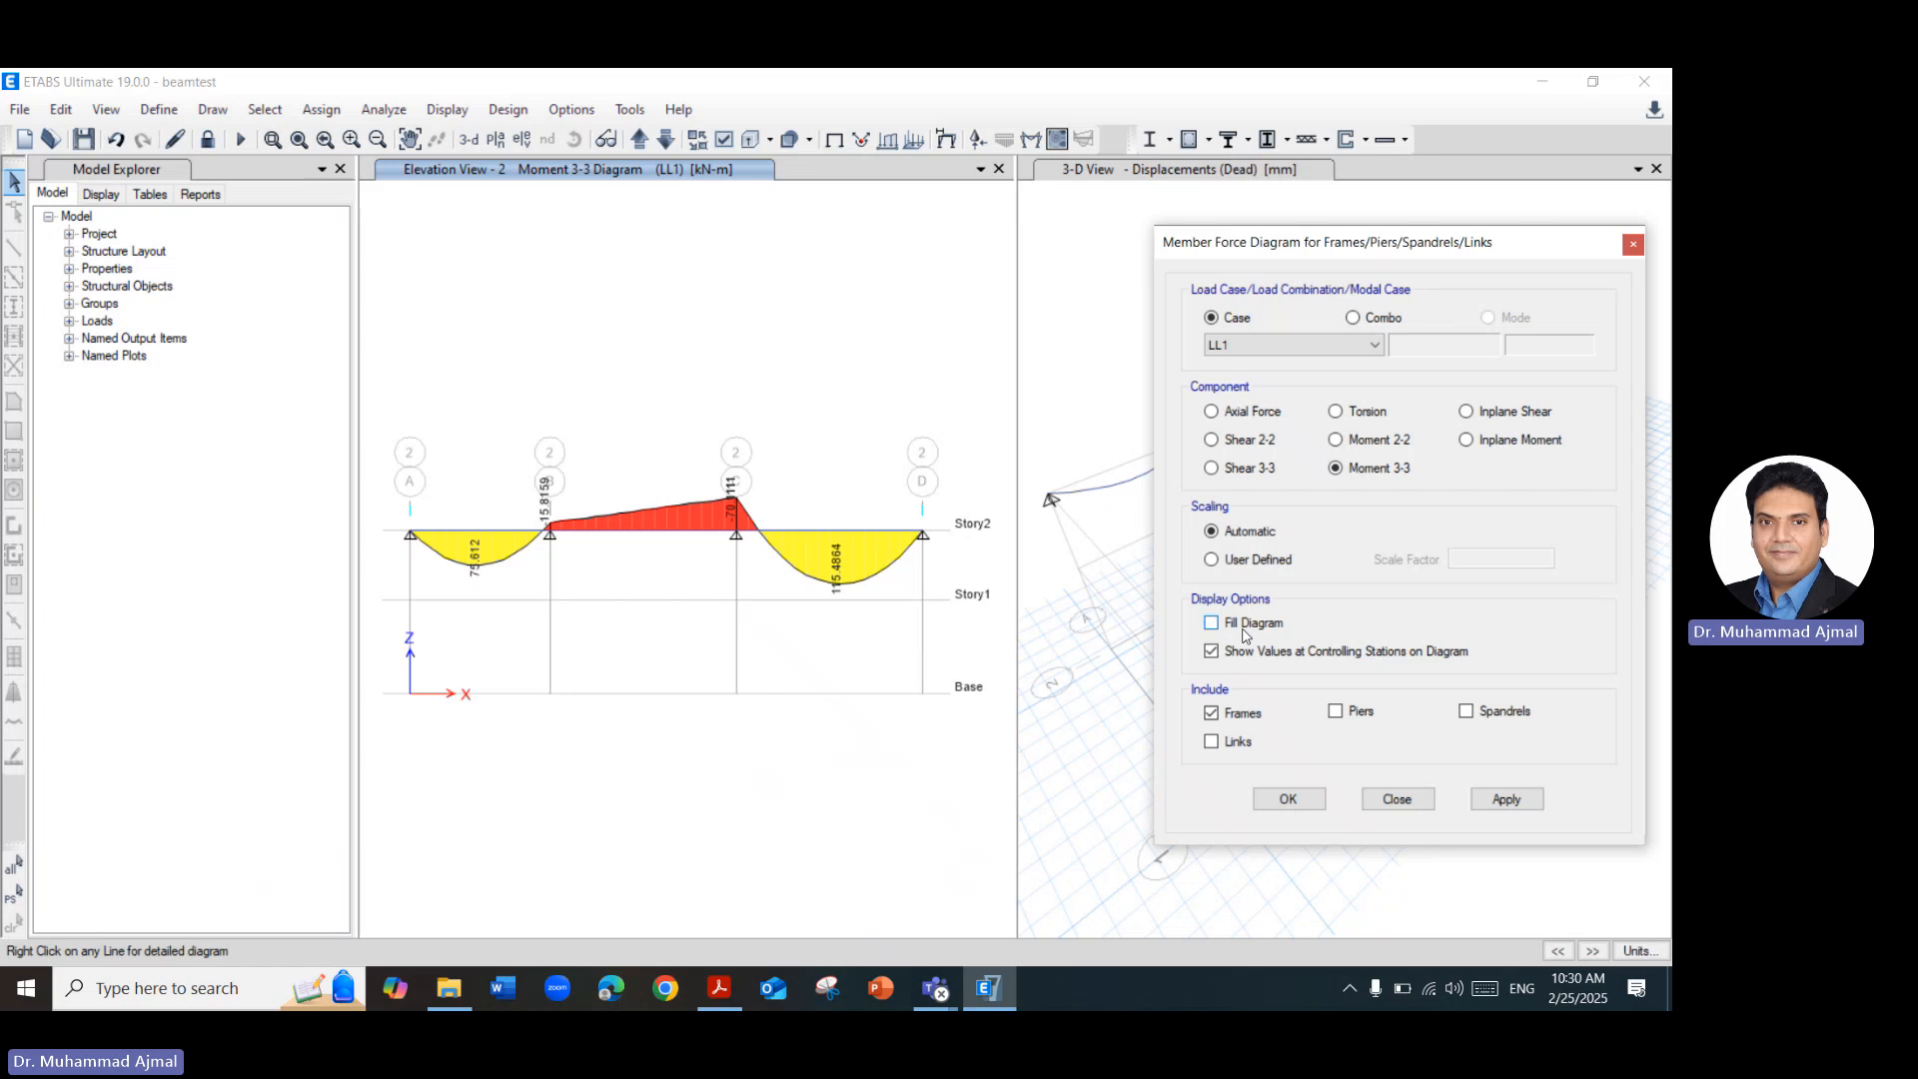
{"action": "left_click", "coordinate": [1499, 801]}
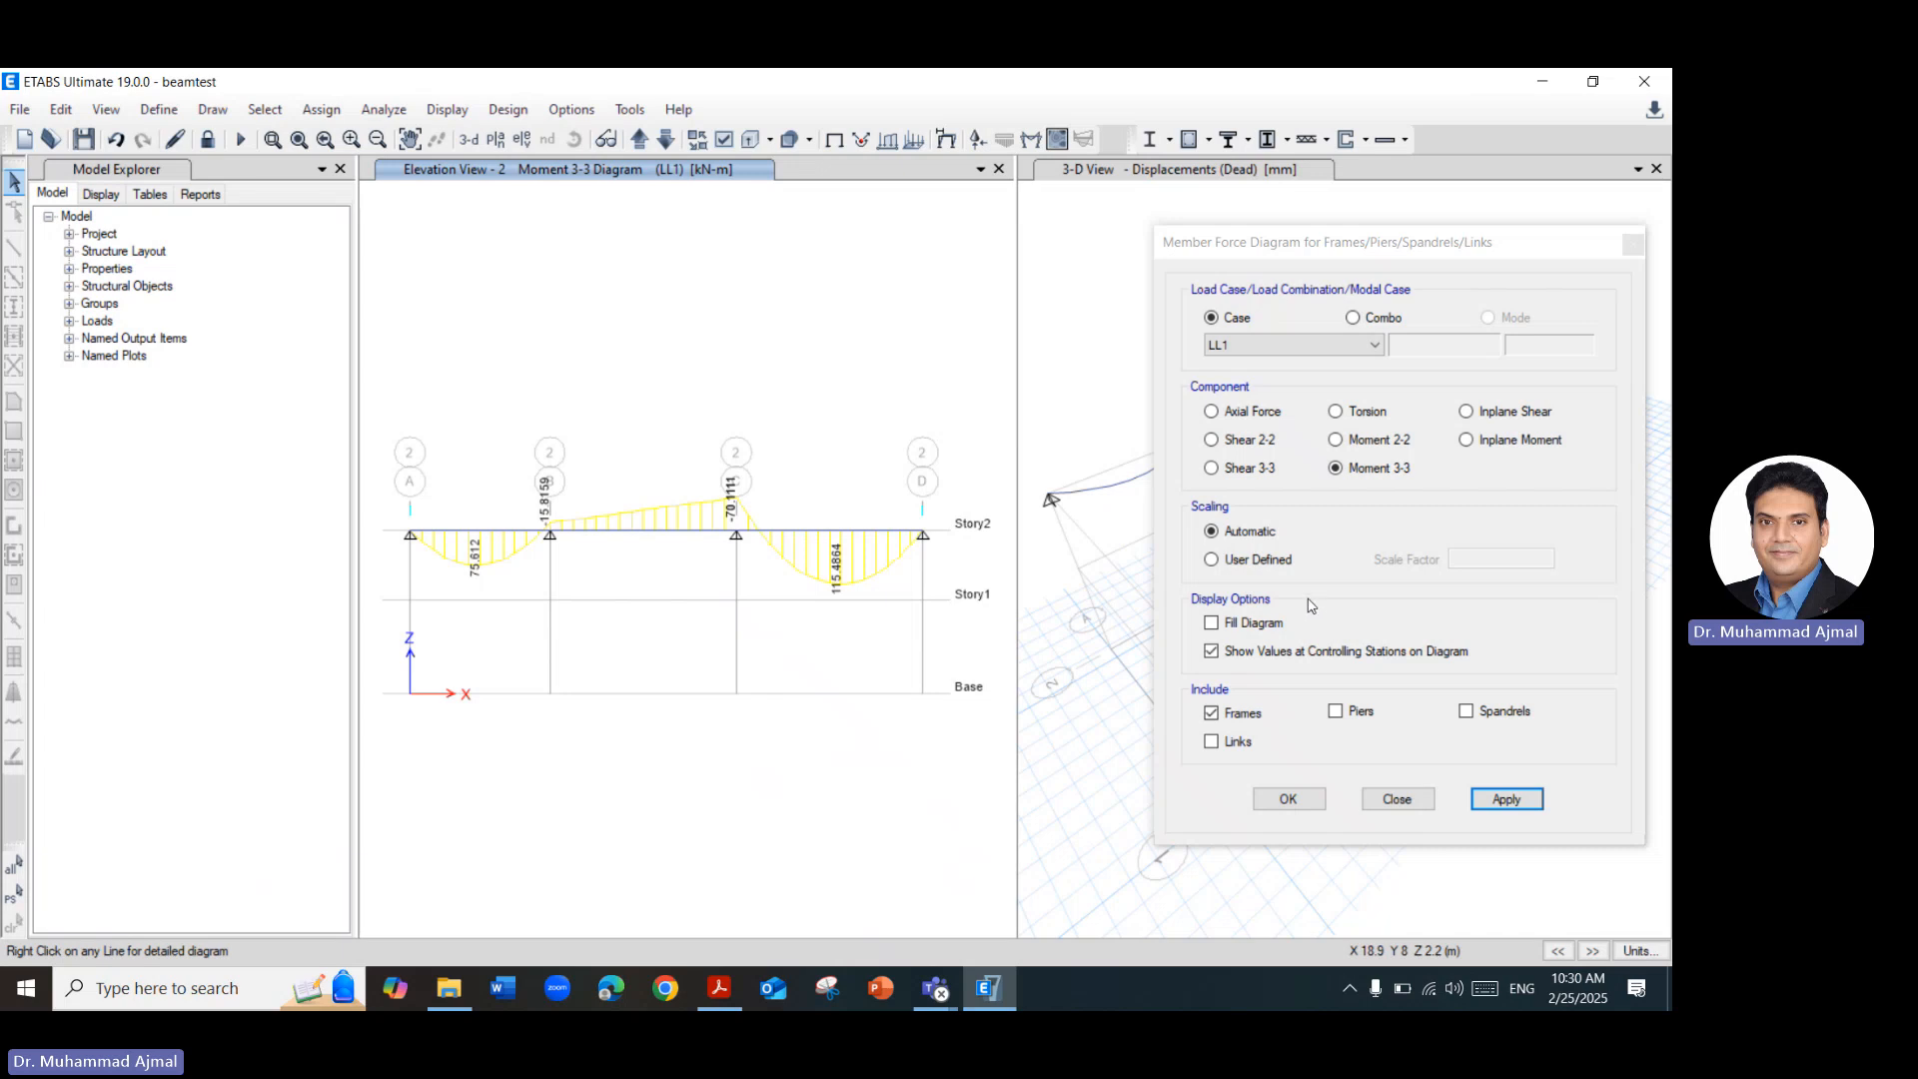
Display the Shear 2-2 diagram for load case LL1 and compare it with the Case 1 slide in the Acrobat PDF.
{"action": "left_click", "coordinate": [1249, 441]}
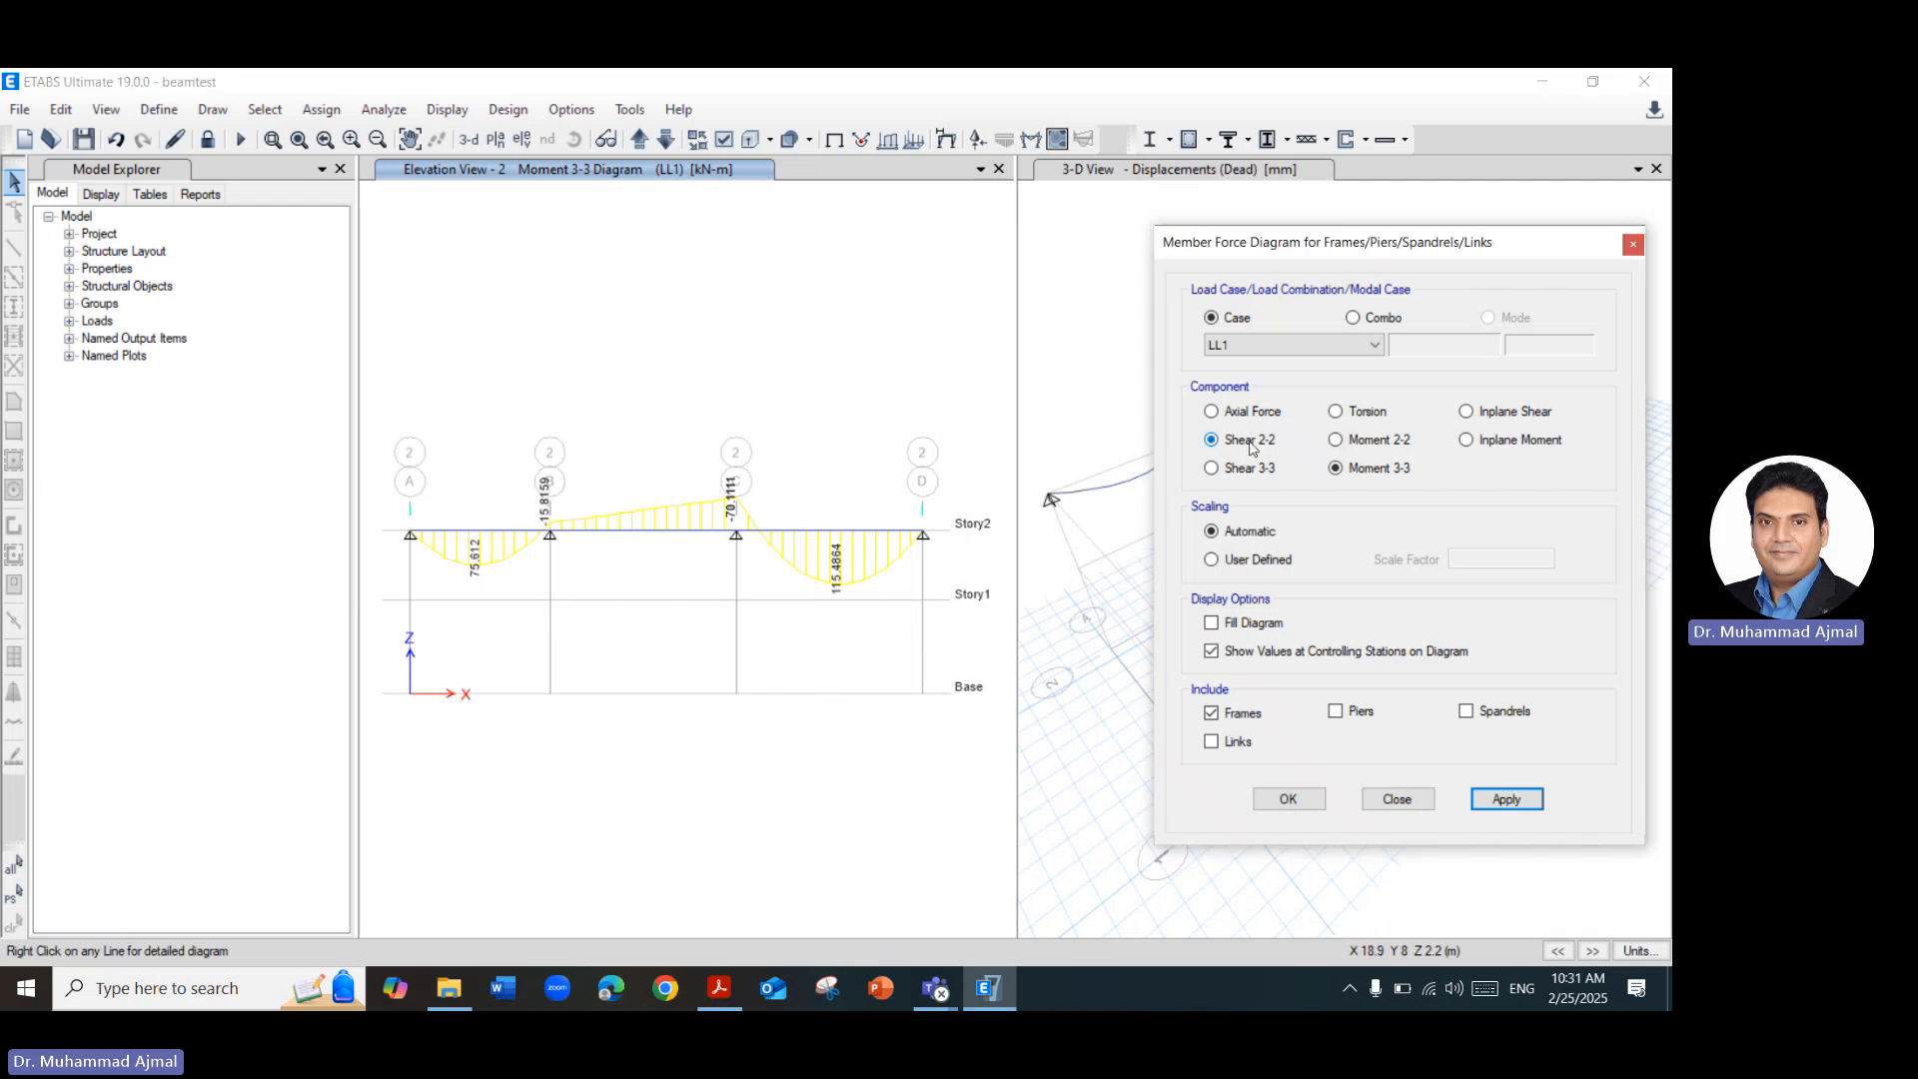
{"action": "left_click", "coordinate": [1506, 800]}
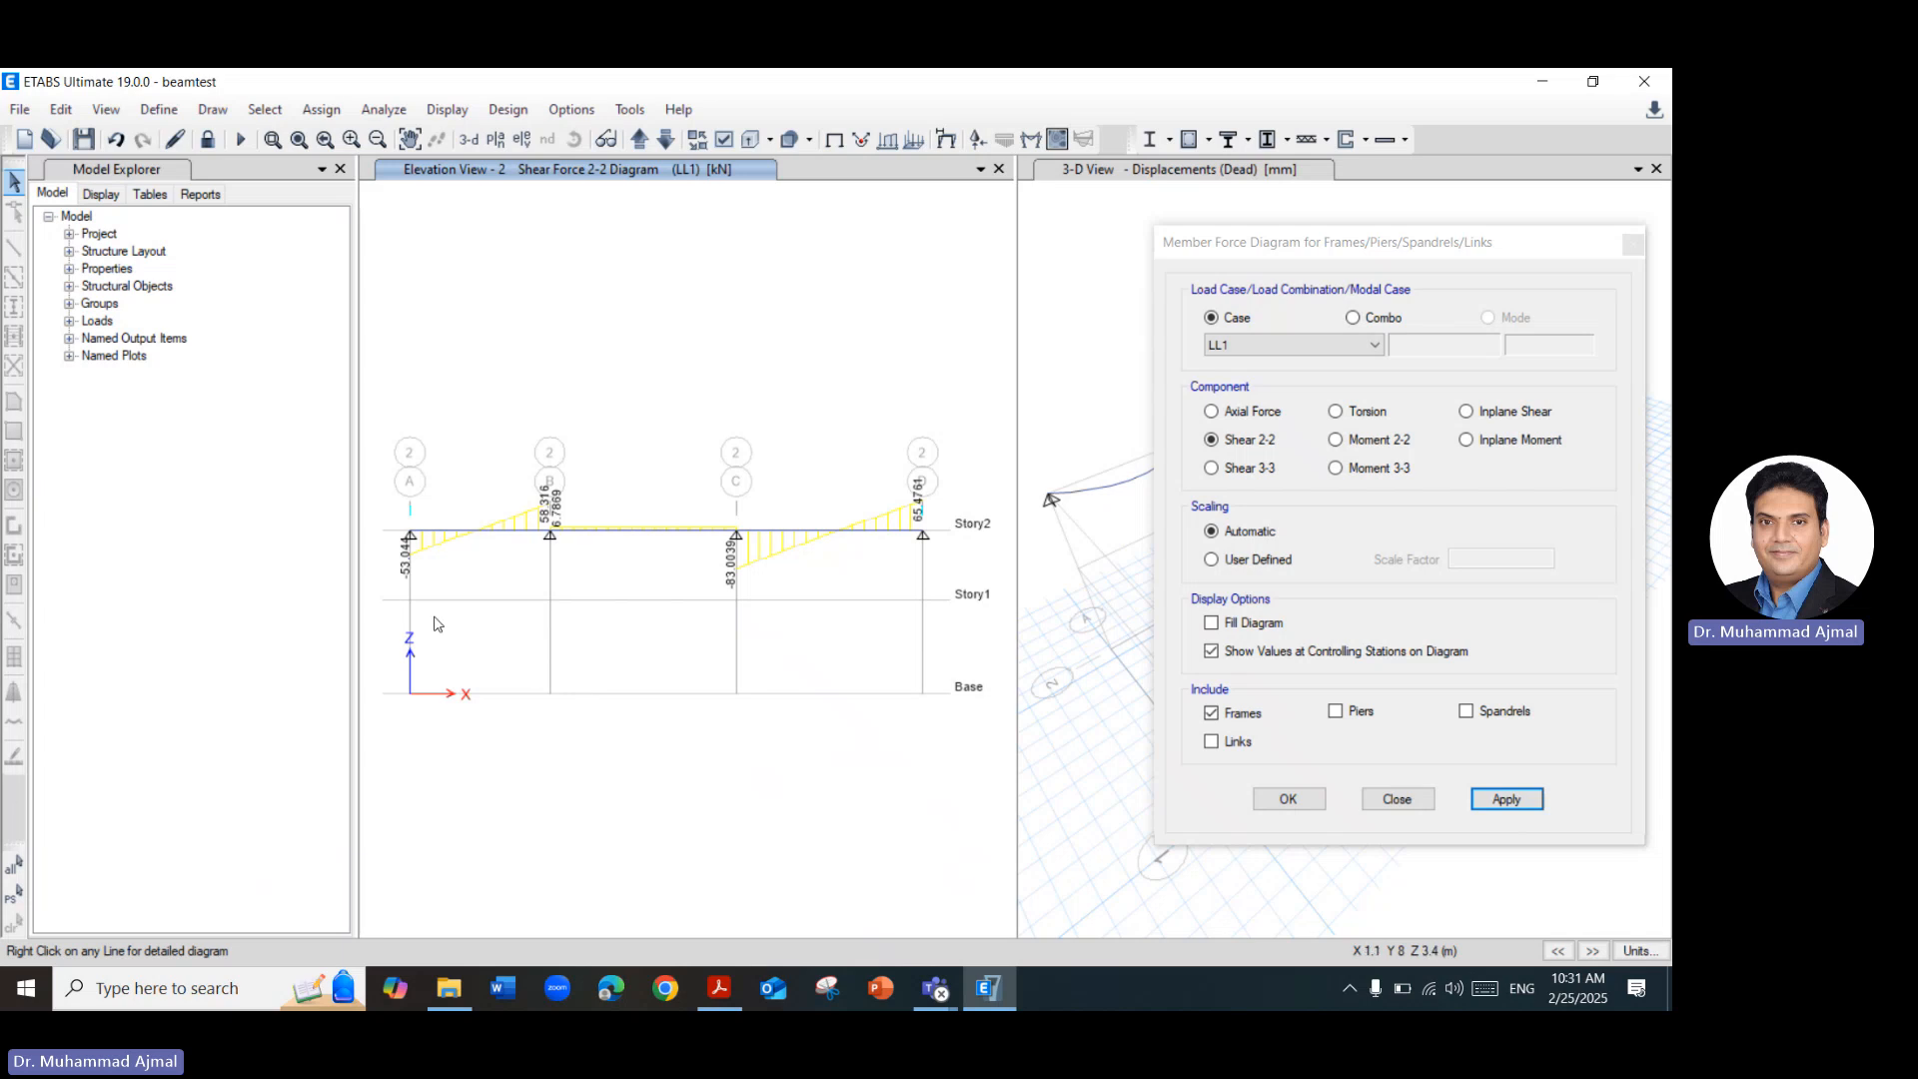
{"action": "left_click", "coordinate": [709, 1001]}
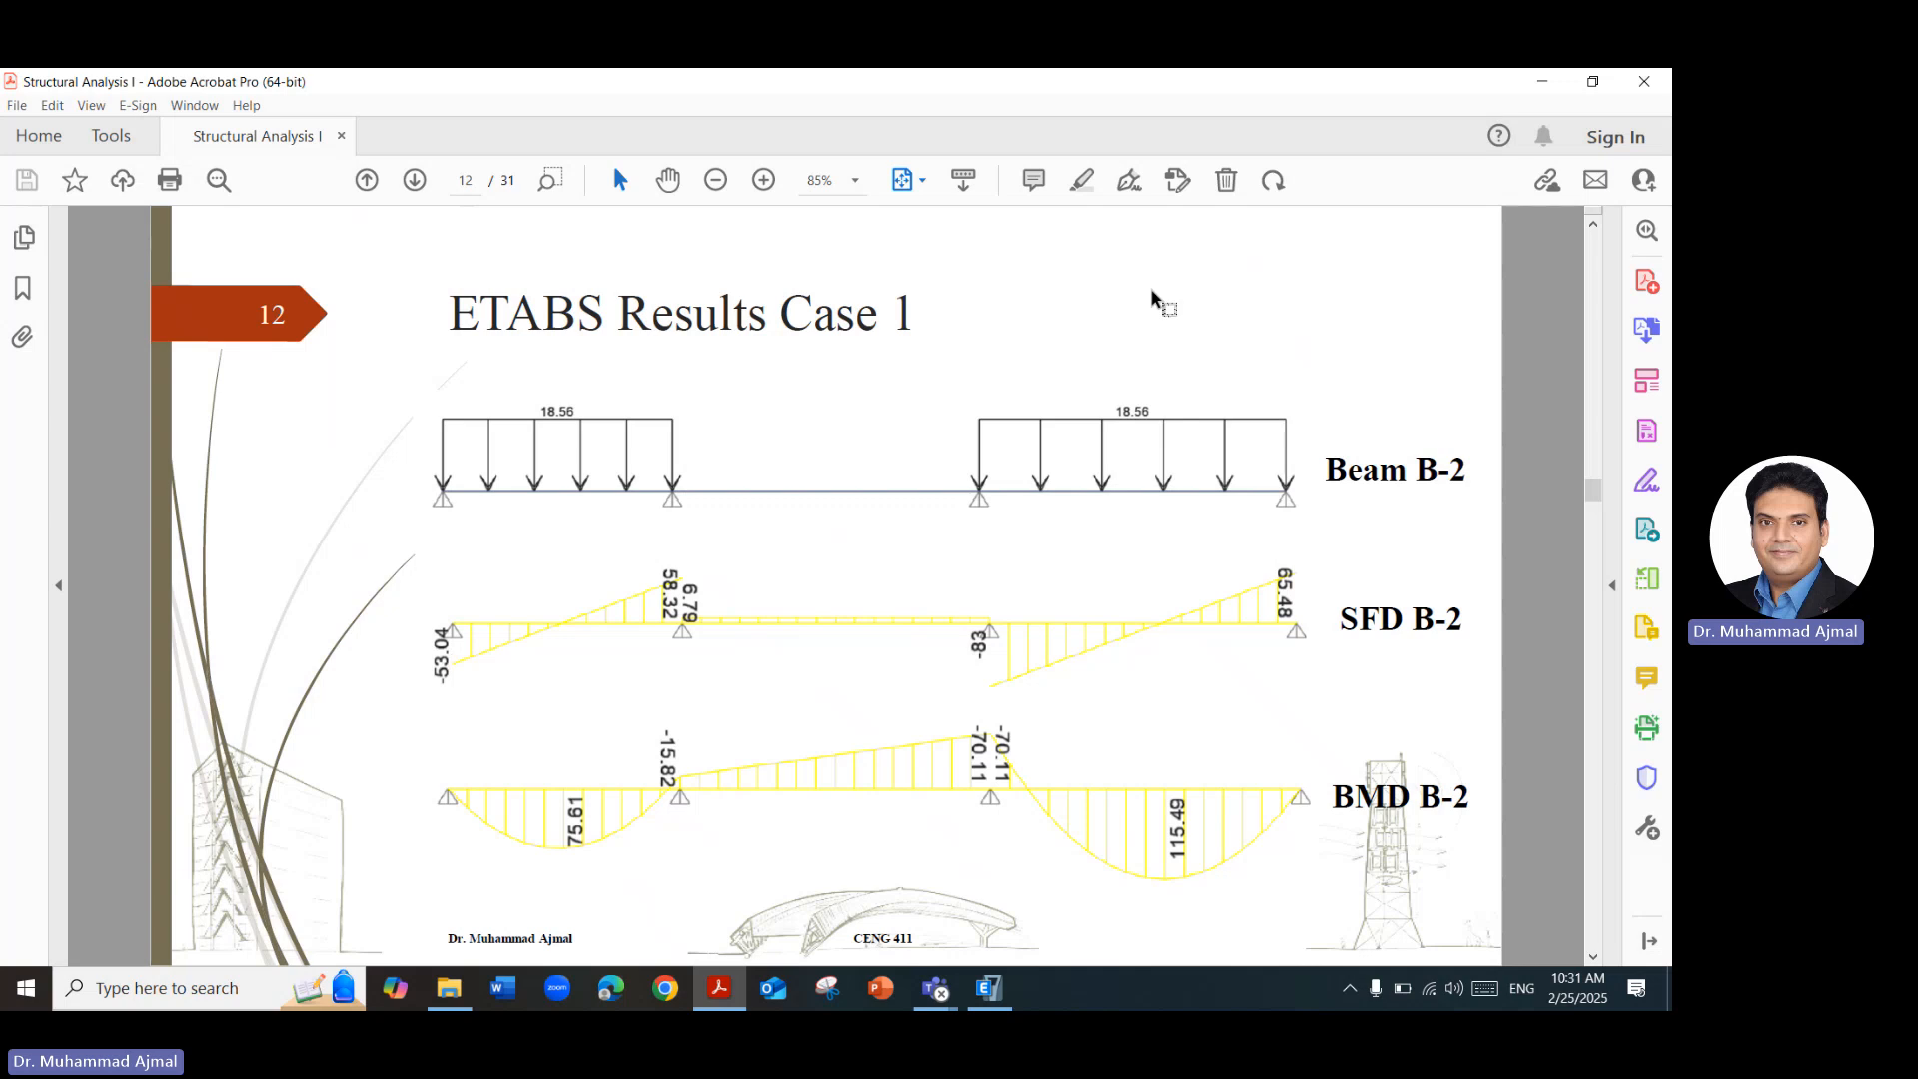
{"action": "key", "text": "alt+Tab"}
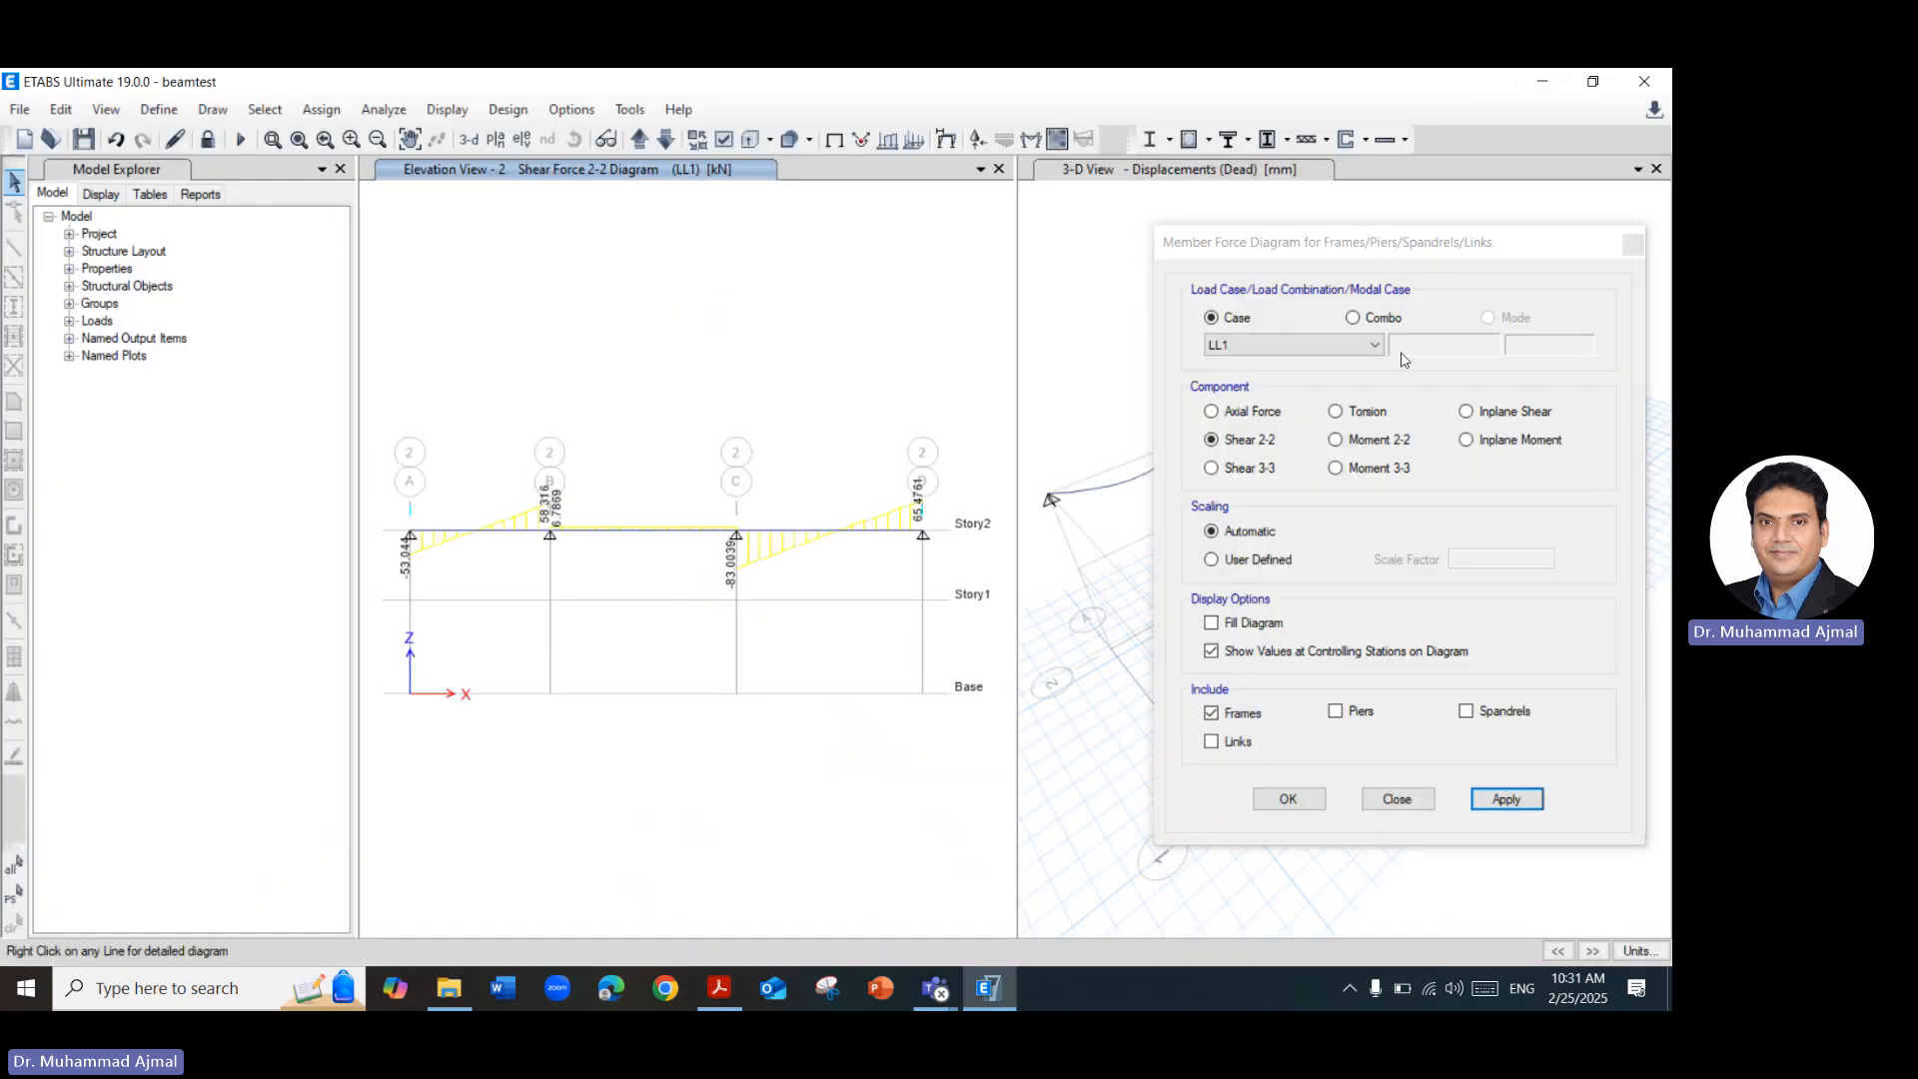
Display the Shear 2-2 diagram for load case LL2 and compare it with the ETABS Results Case 2 slide in the Acrobat PDF.
{"action": "left_click", "coordinate": [1329, 345]}
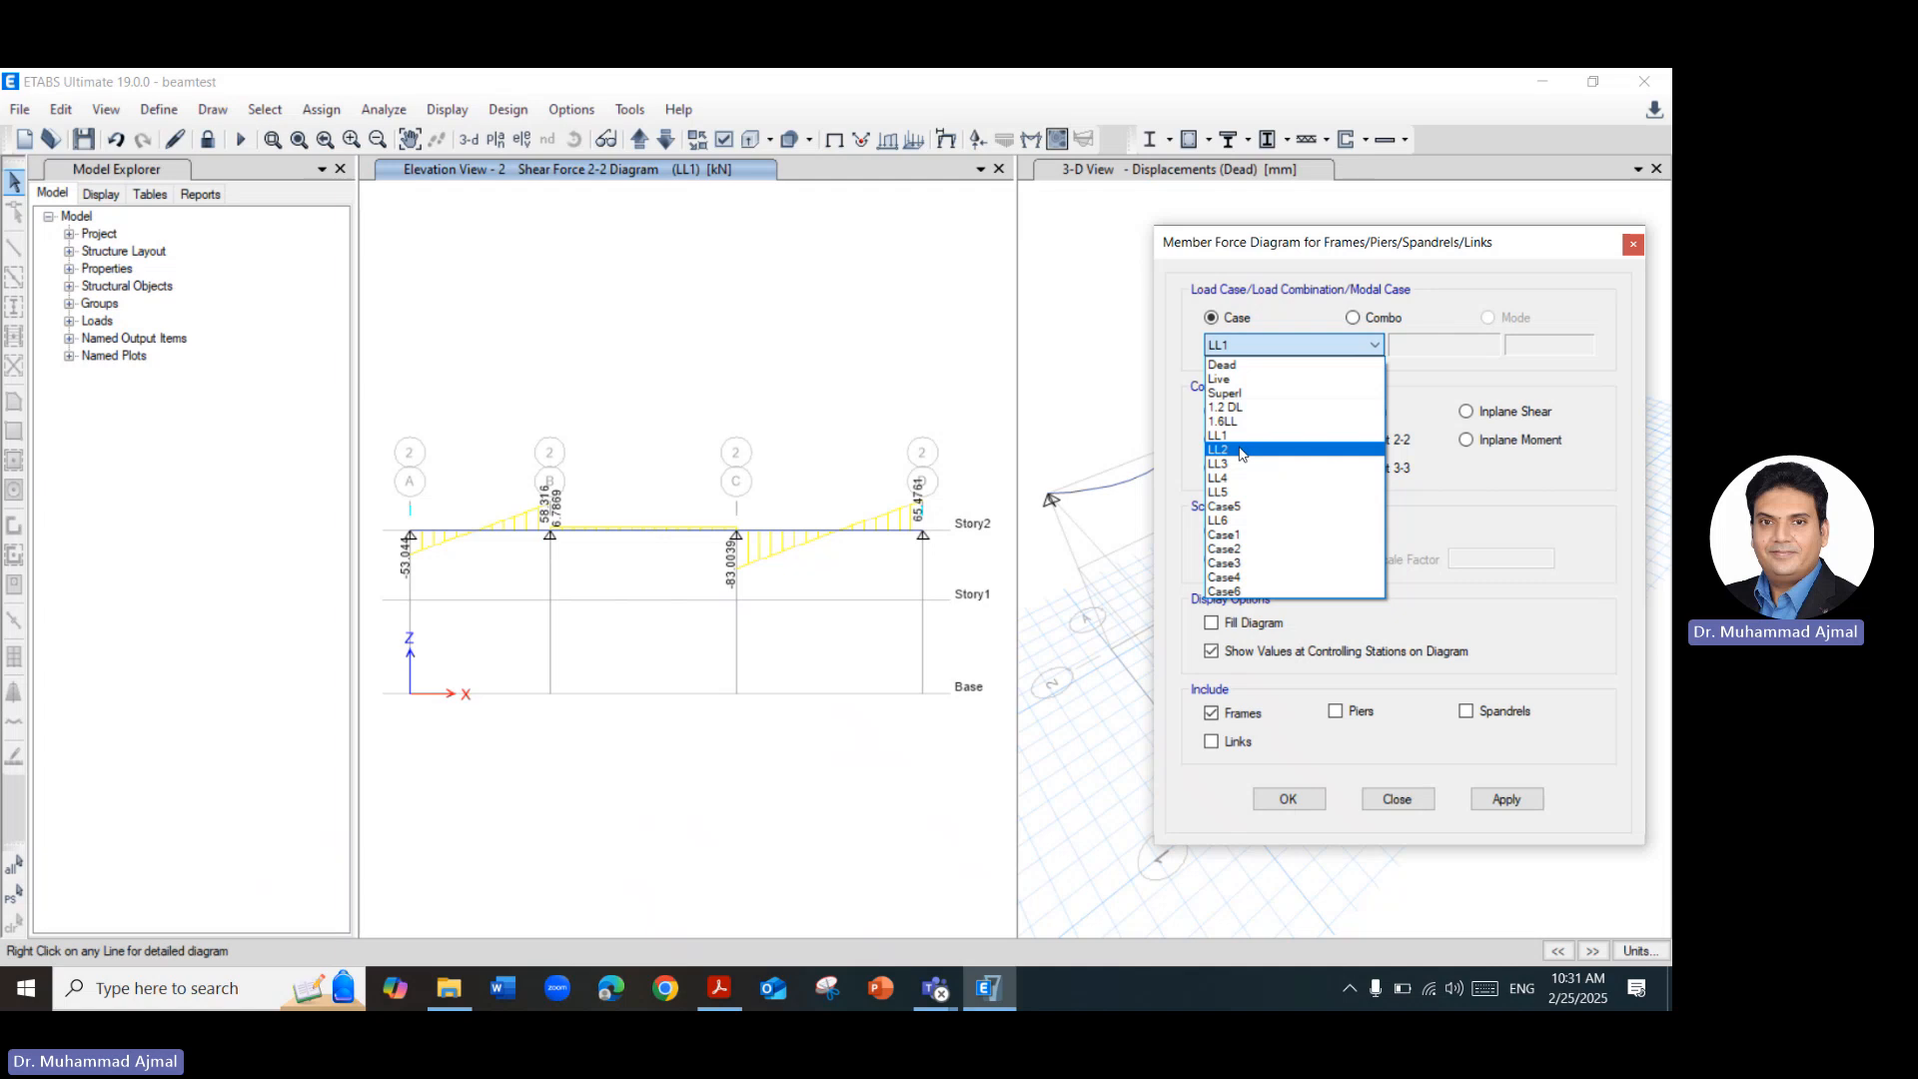
{"action": "left_click", "coordinate": [1242, 454]}
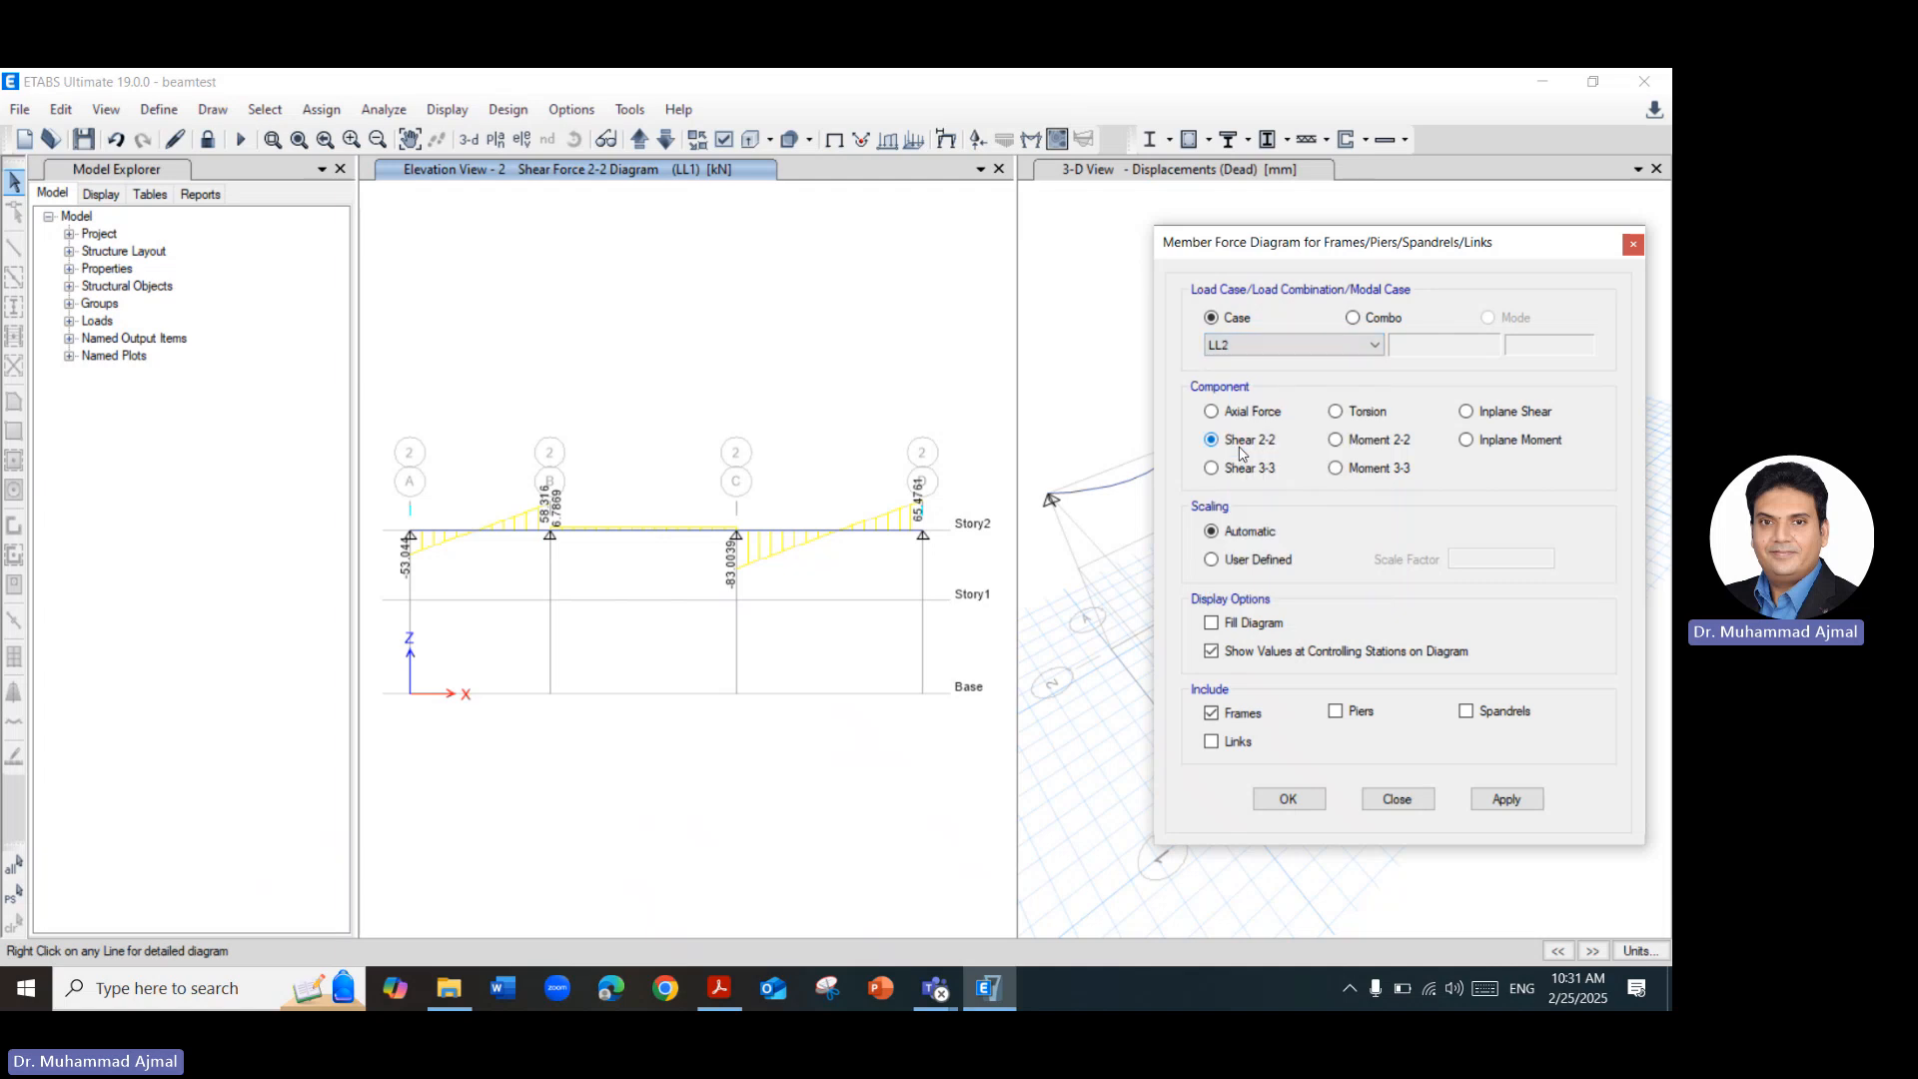
{"action": "left_click", "coordinate": [1493, 801]}
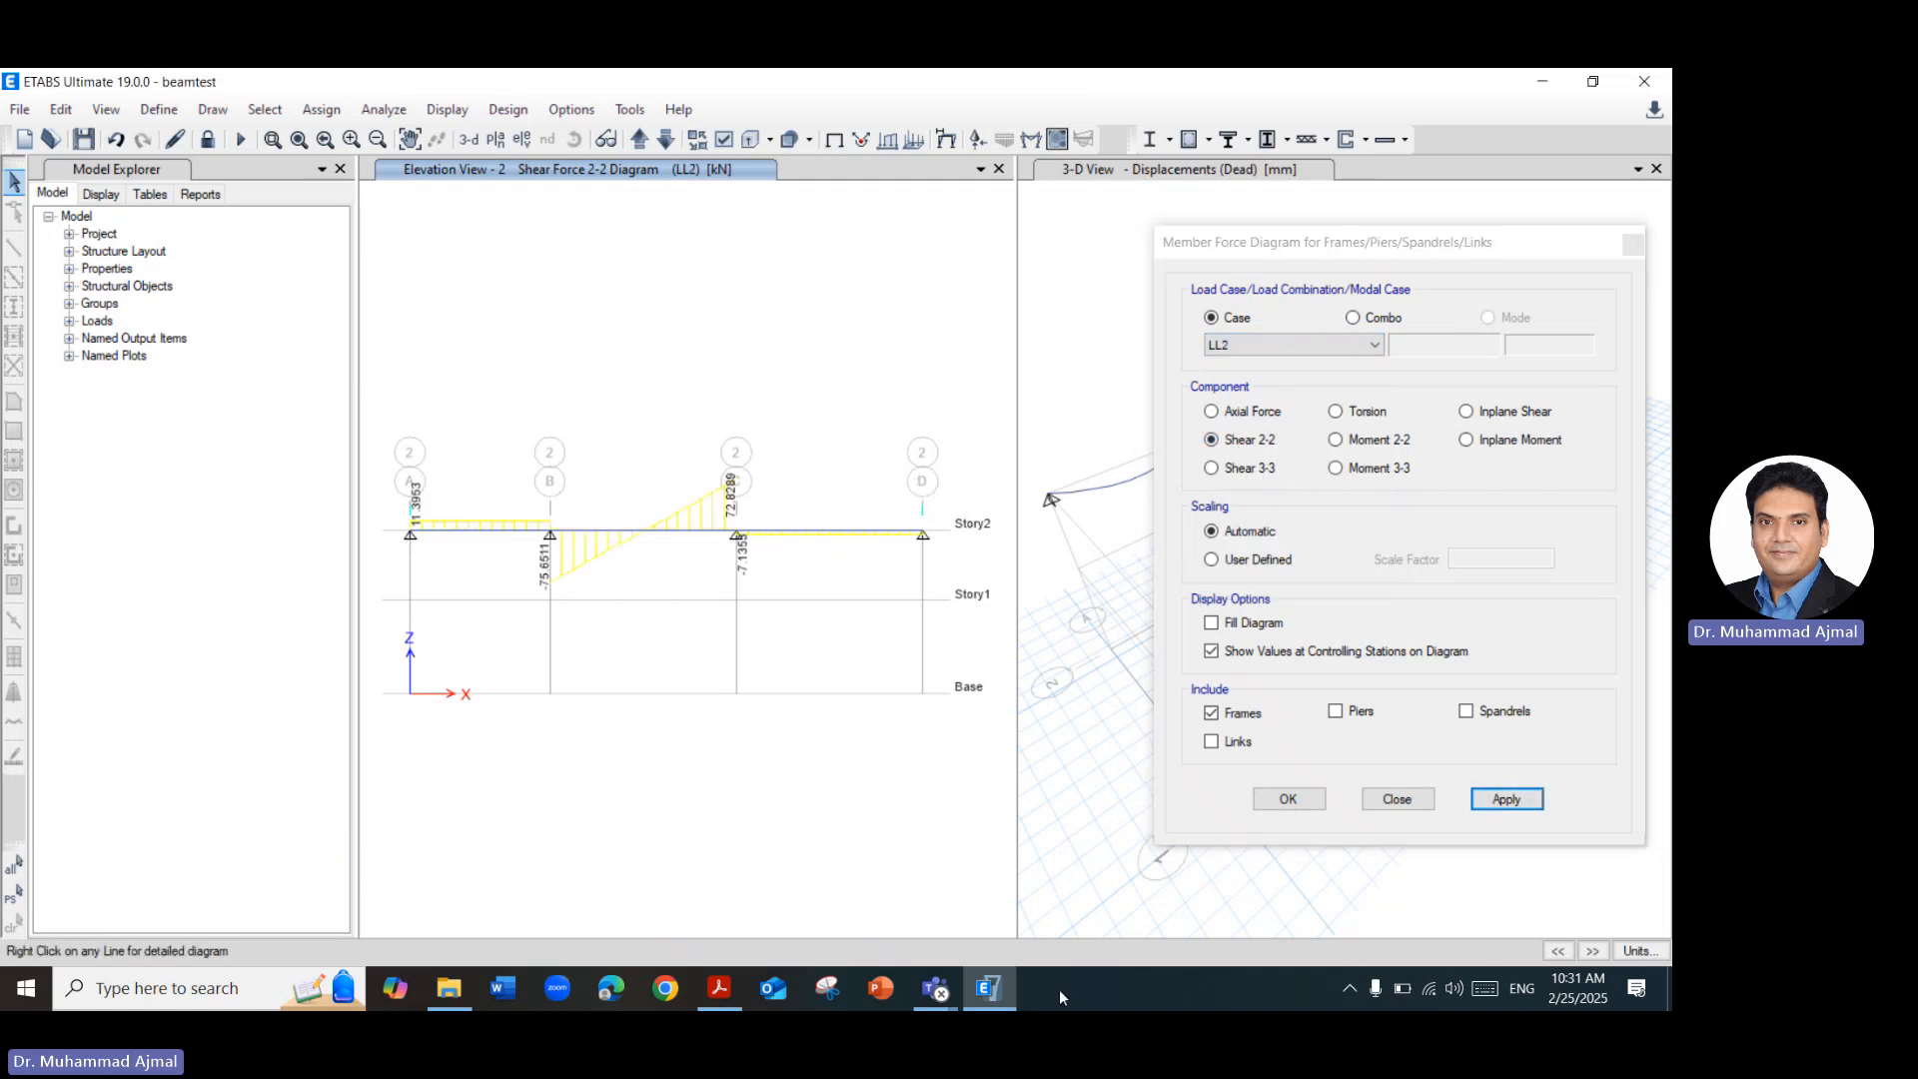
{"action": "left_click", "coordinate": [720, 989]}
{"action": "scroll", "coordinate": [909, 364], "scroll_direction": "down", "scroll_amount": 2}
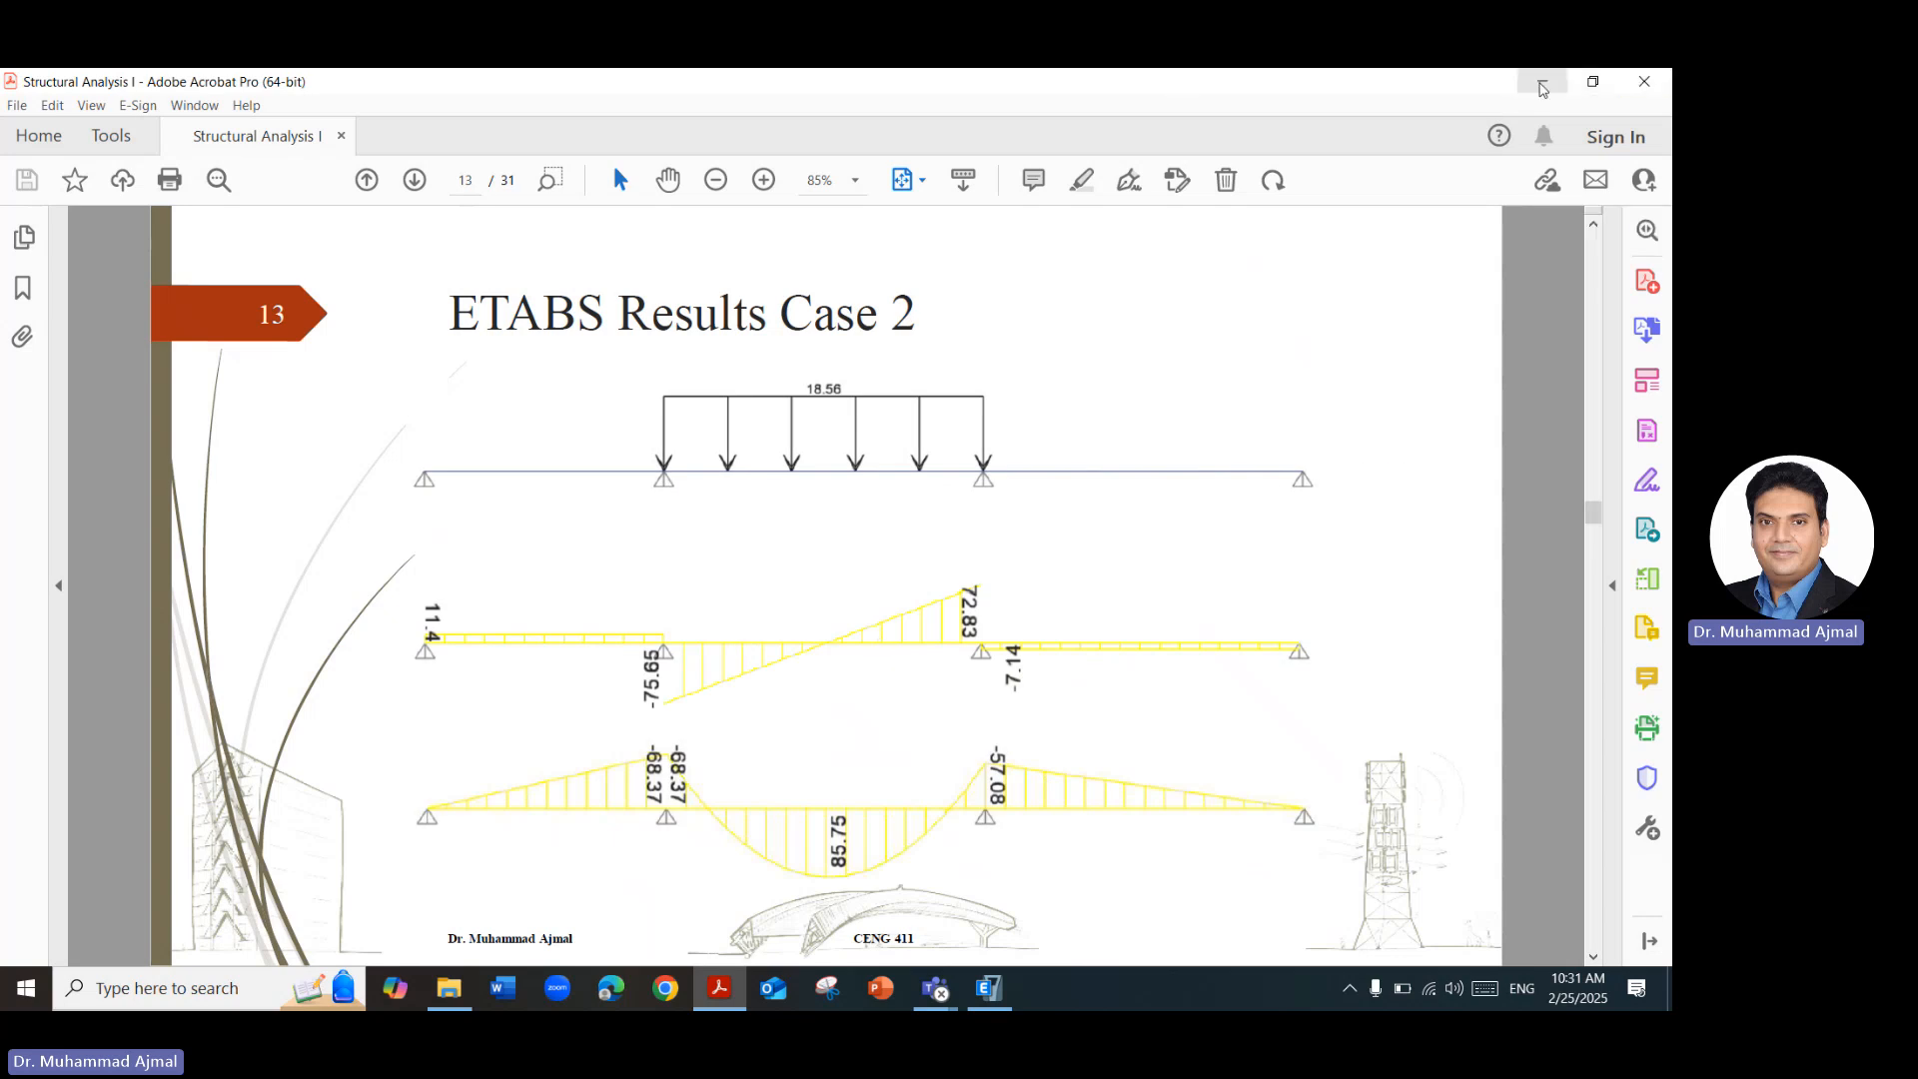
{"action": "left_click", "coordinate": [1543, 85]}
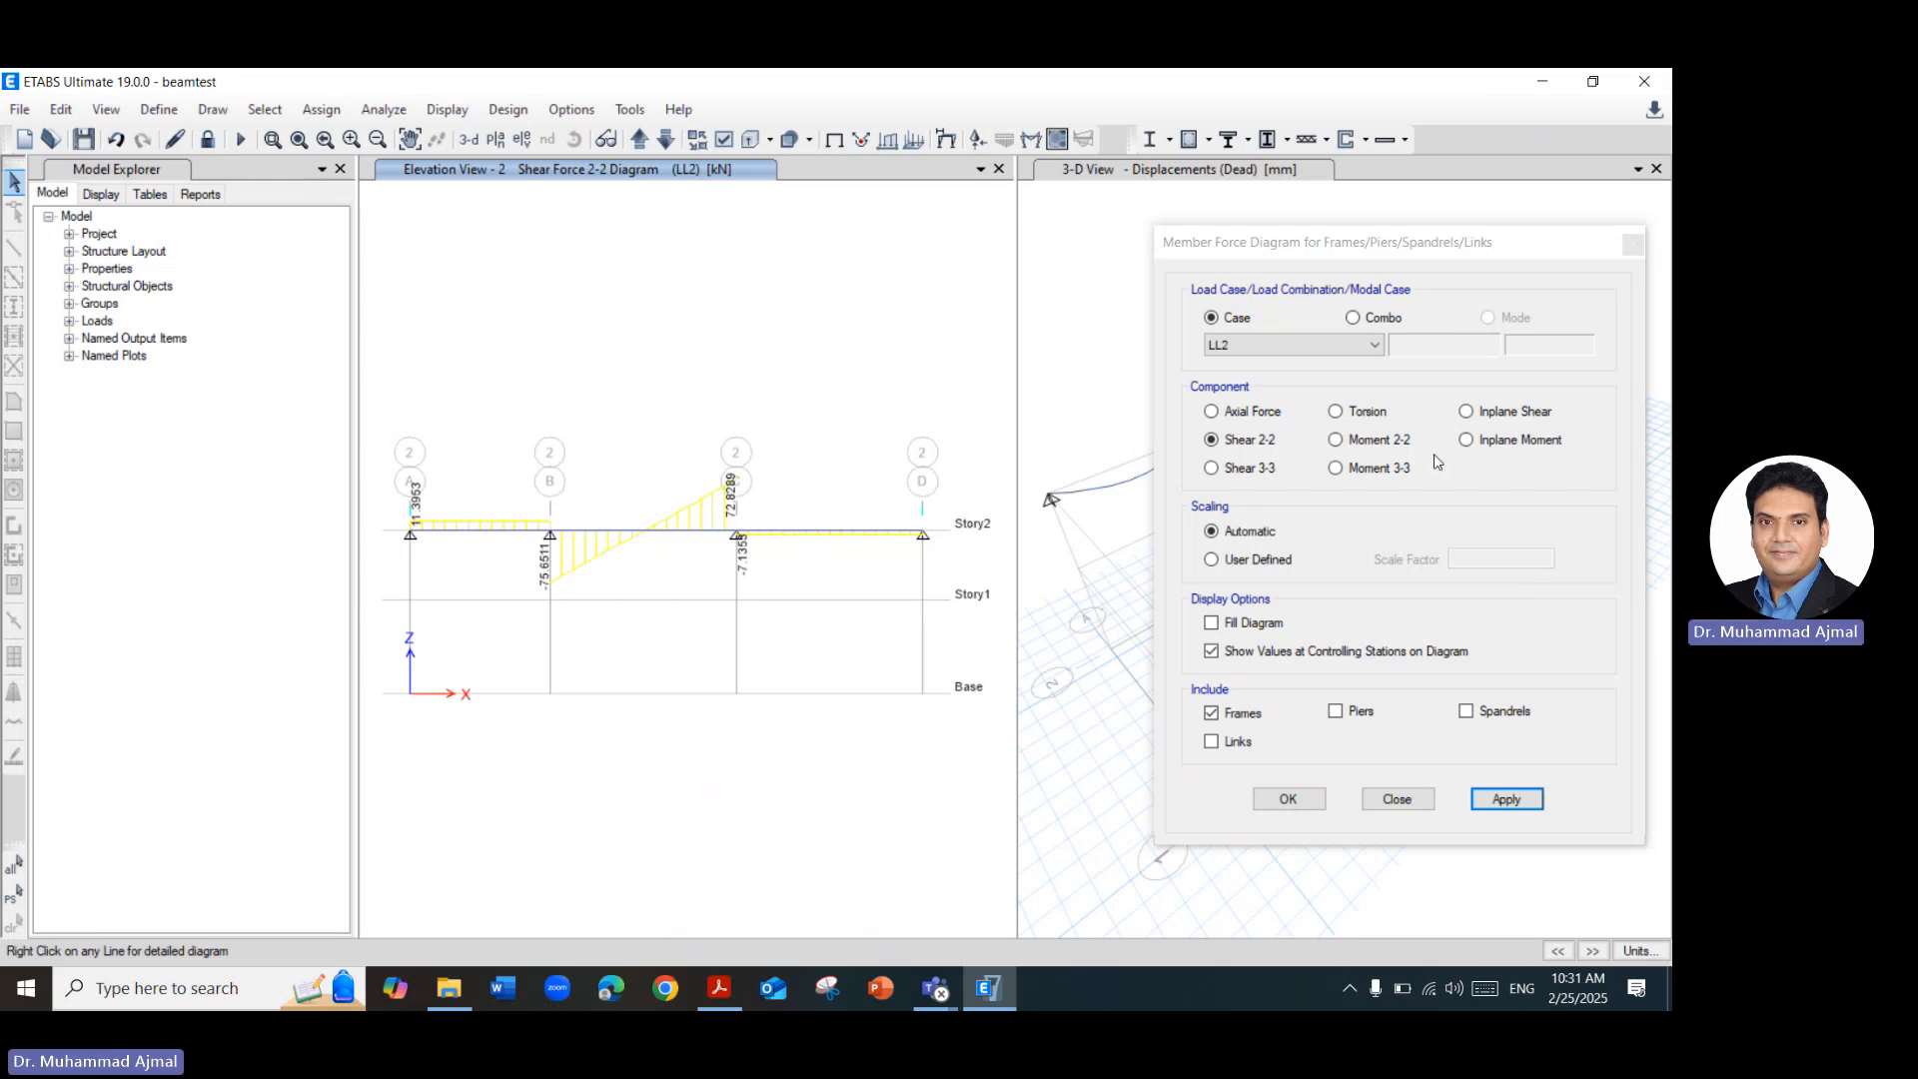
Check which load combinations are available for the member force diagram, and close the diagram settings without applying.
{"action": "left_click", "coordinate": [1364, 314]}
{"action": "left_click", "coordinate": [1354, 318]}
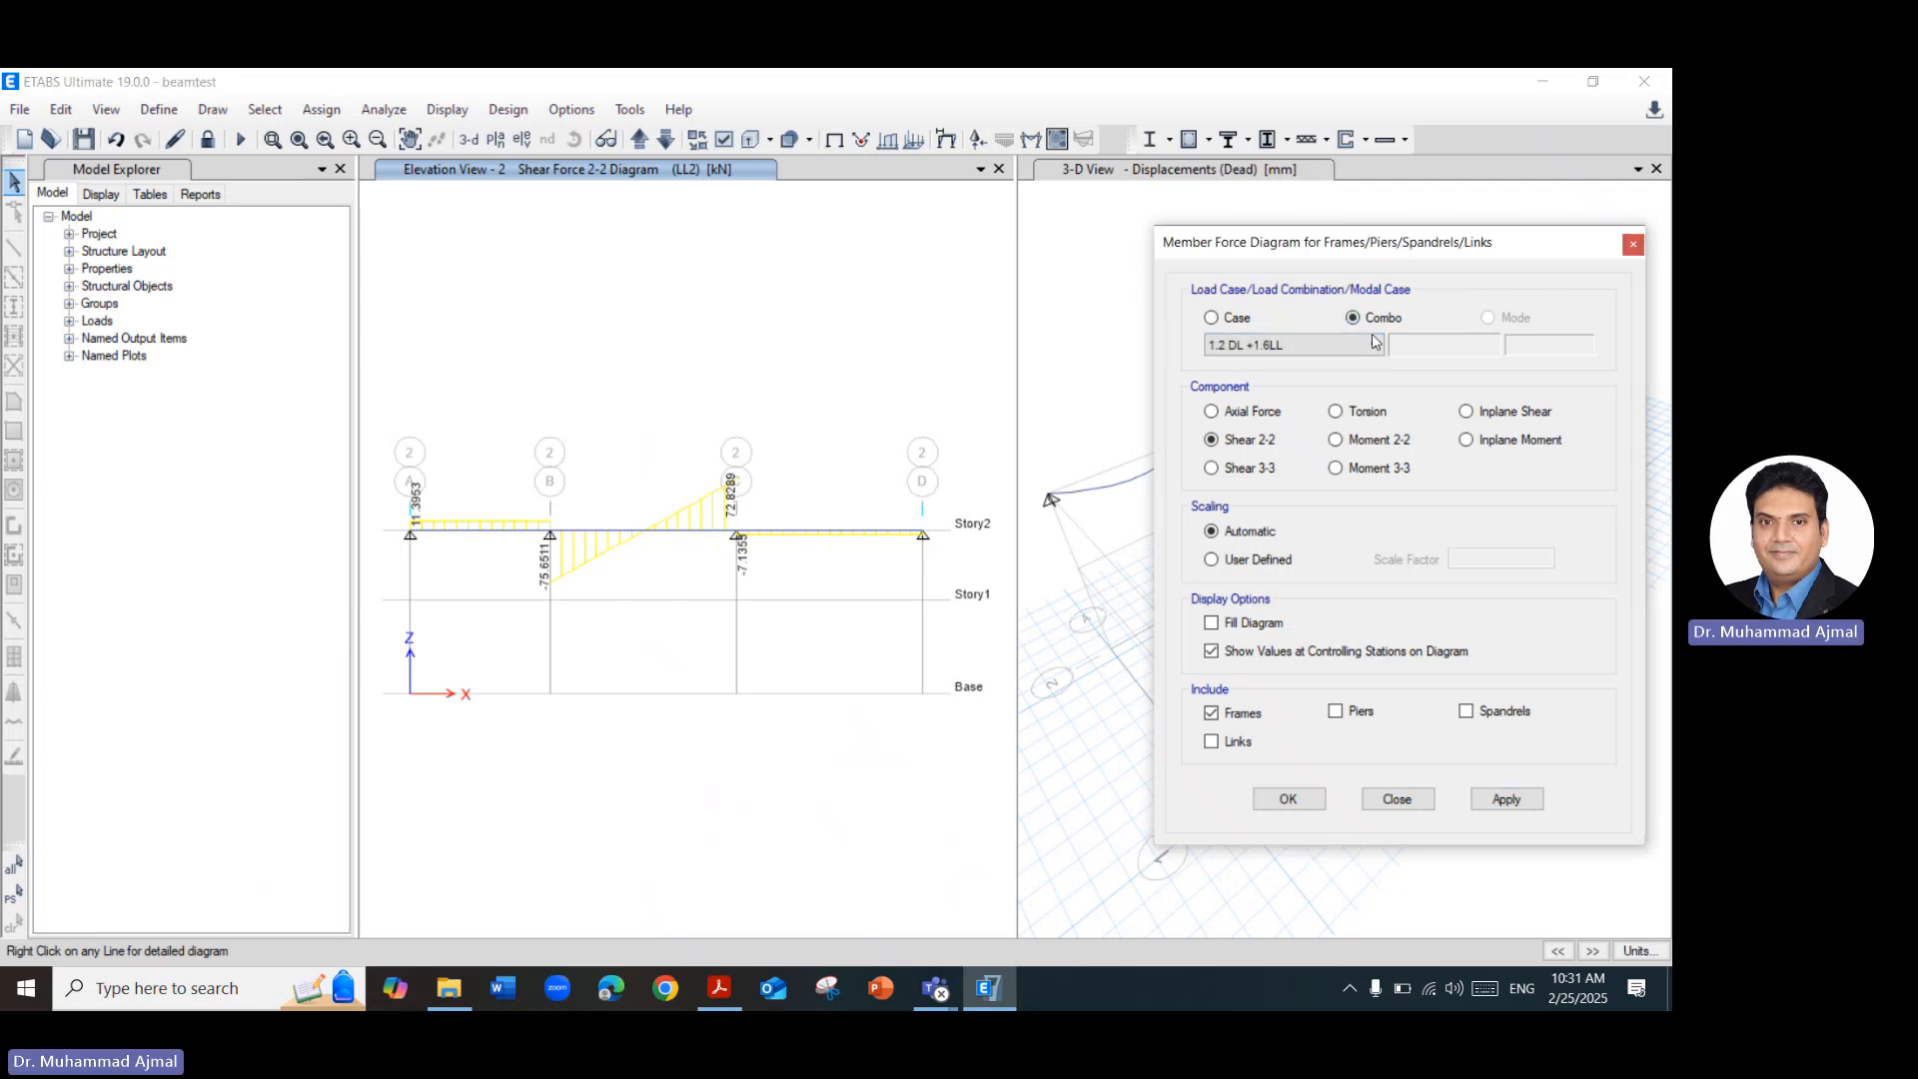
{"action": "left_click", "coordinate": [1374, 343]}
{"action": "left_click", "coordinate": [1374, 343]}
{"action": "left_click", "coordinate": [1632, 244]}
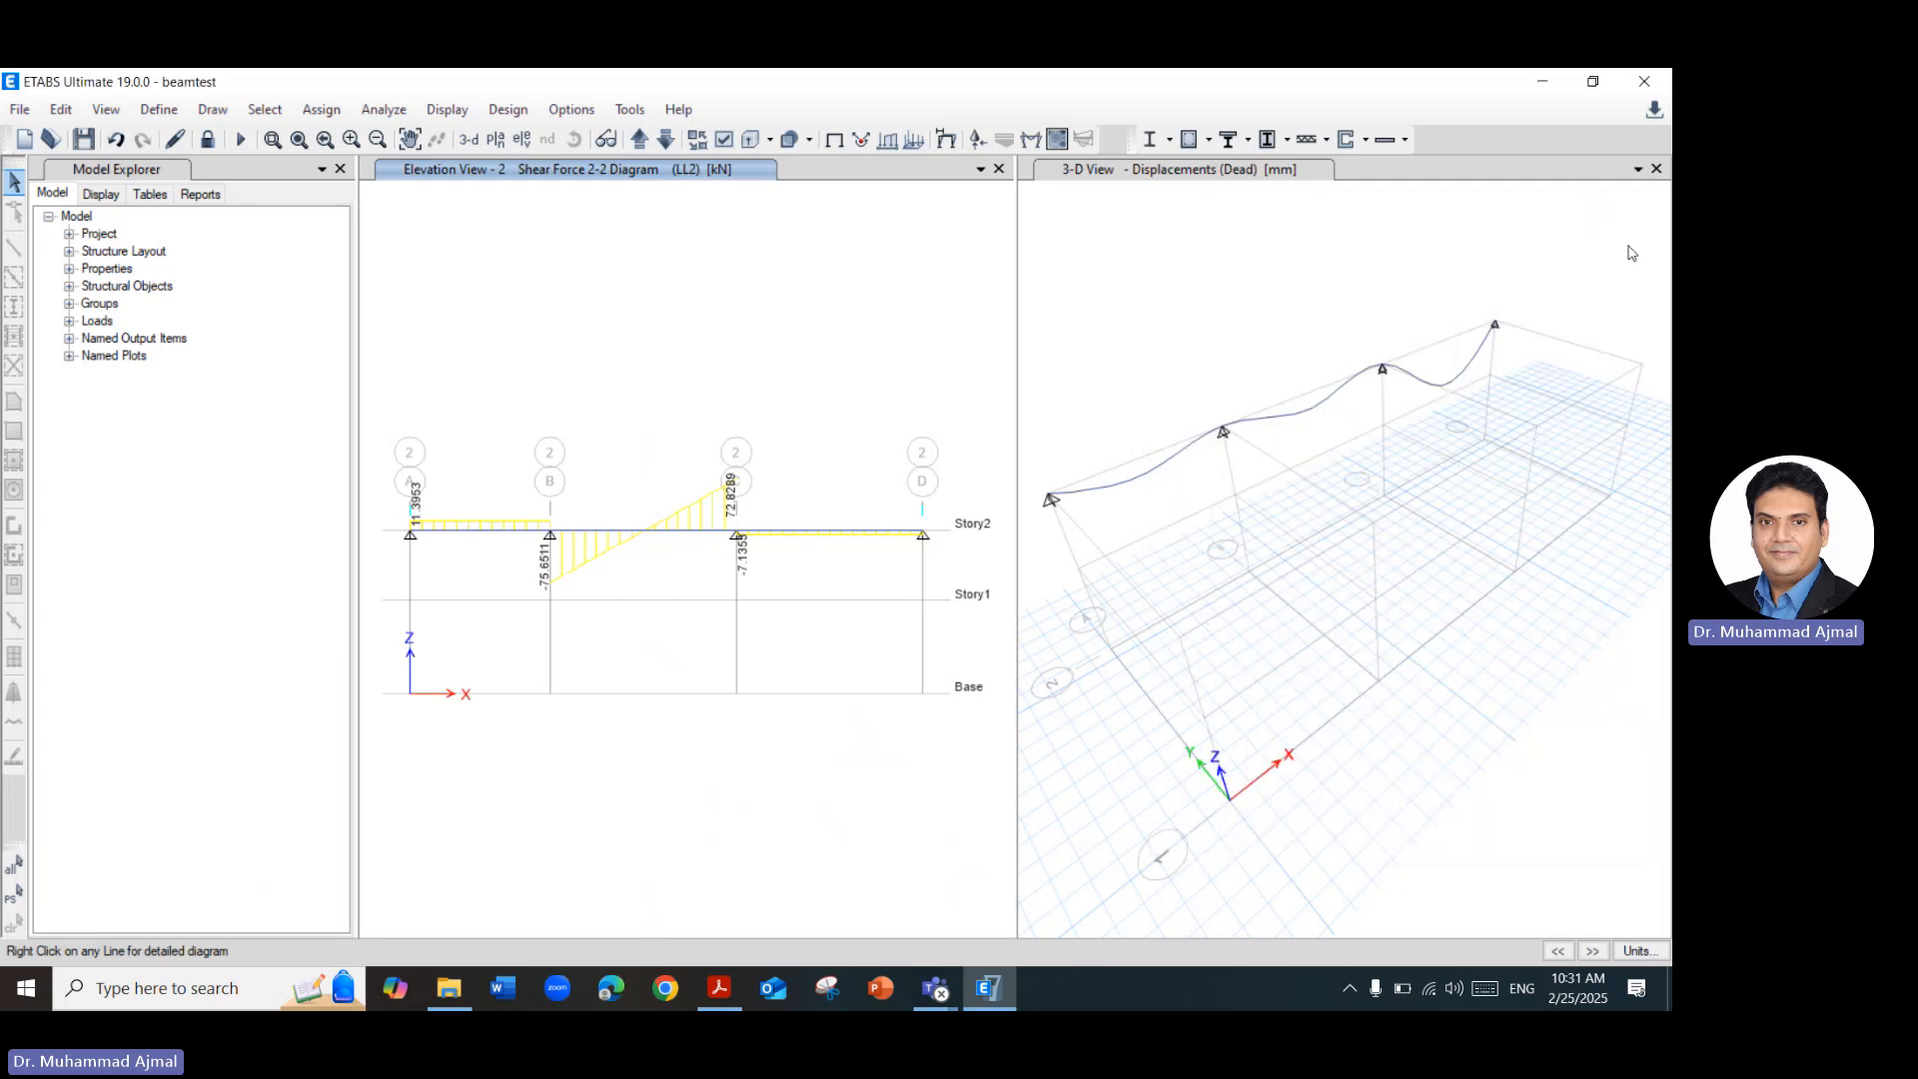
{"action": "left_click", "coordinate": [157, 111]}
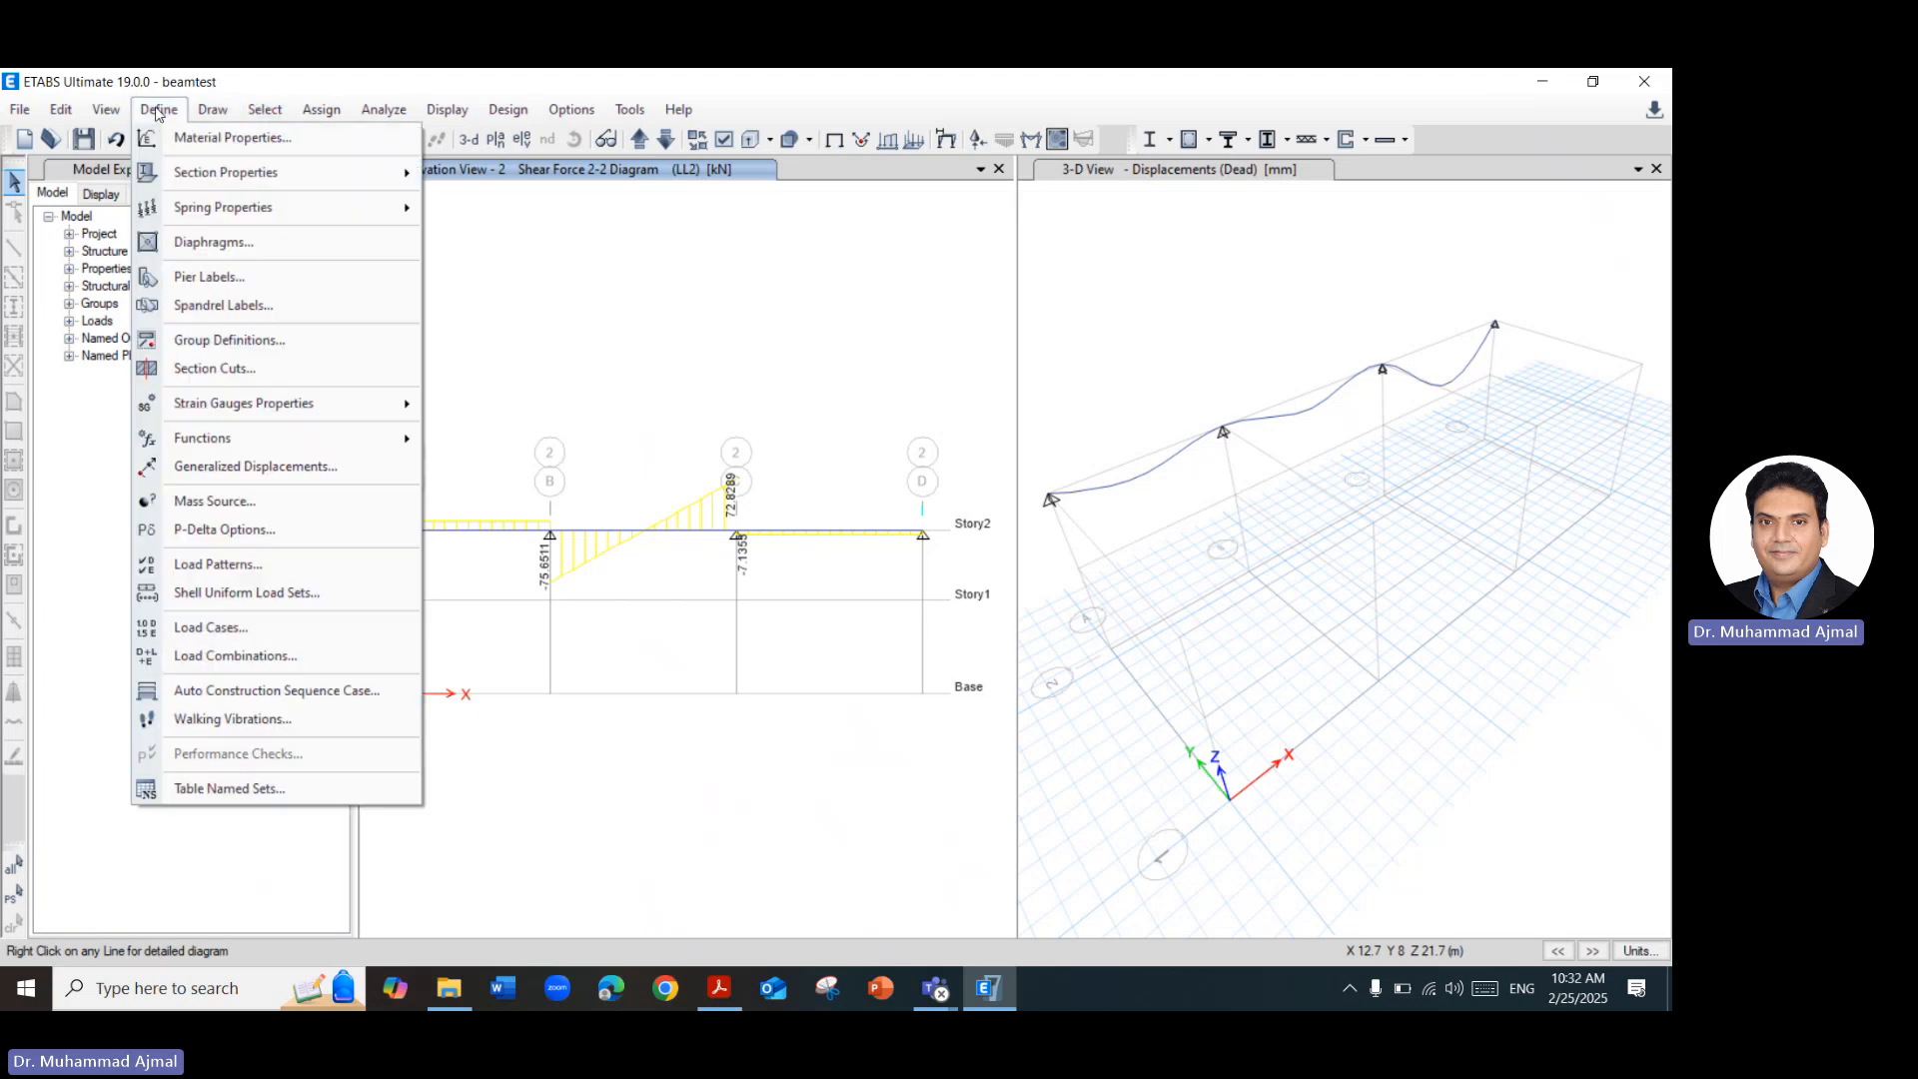
{"action": "left_click", "coordinate": [282, 638]}
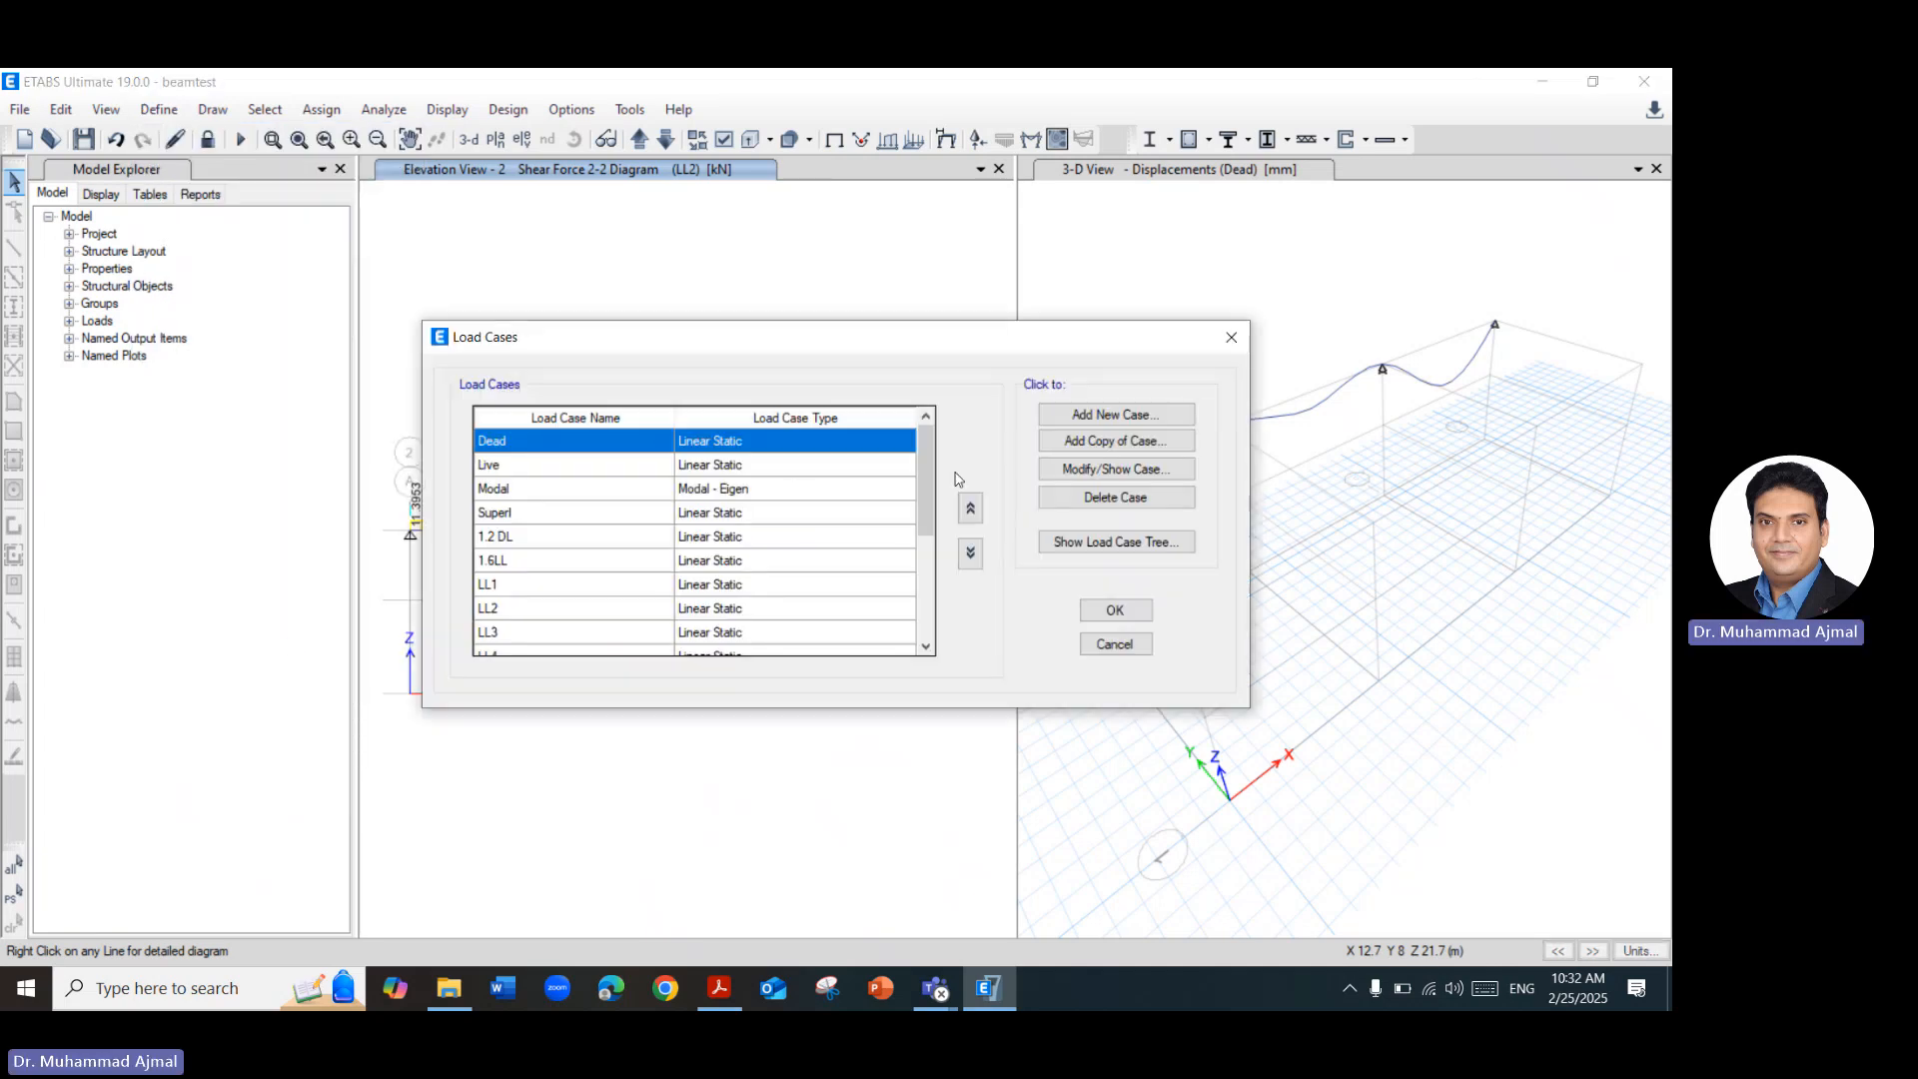
{"action": "left_click", "coordinate": [1184, 420]}
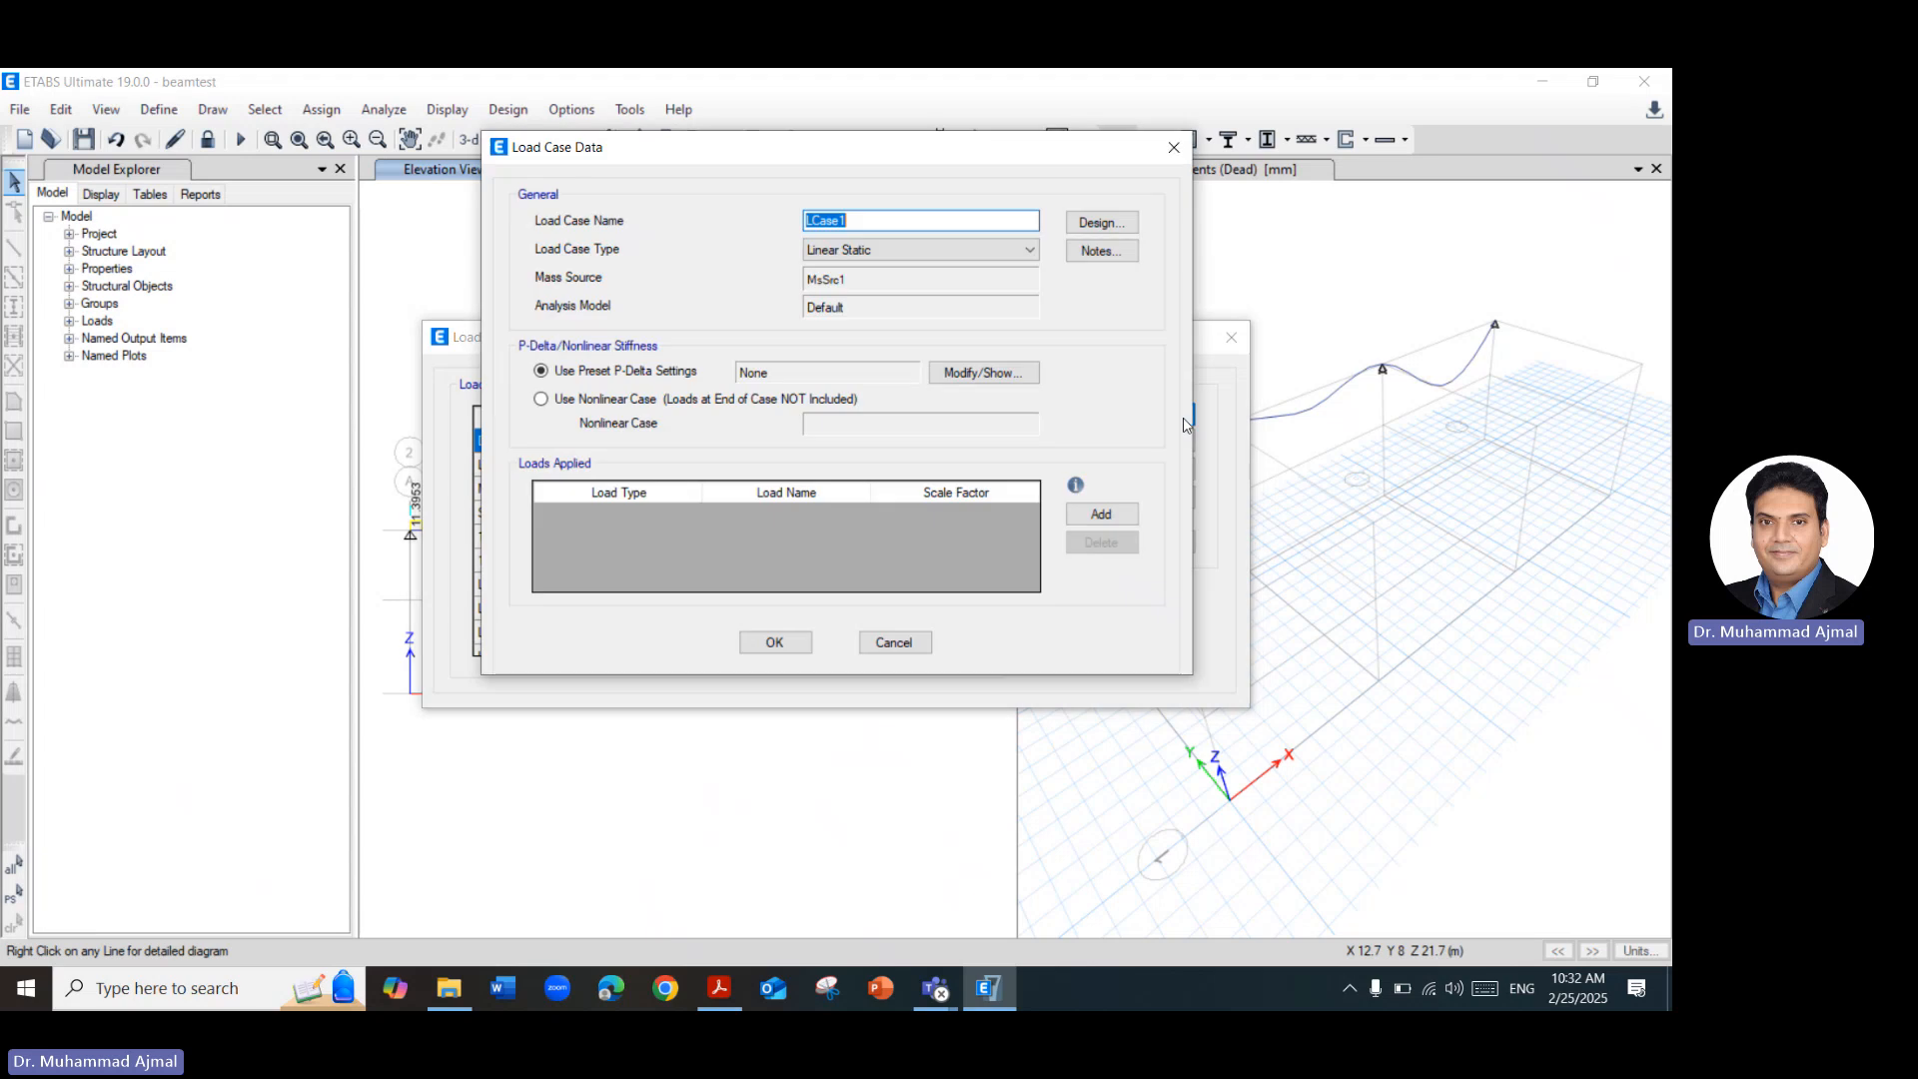
{"action": "left_click", "coordinate": [1031, 252]}
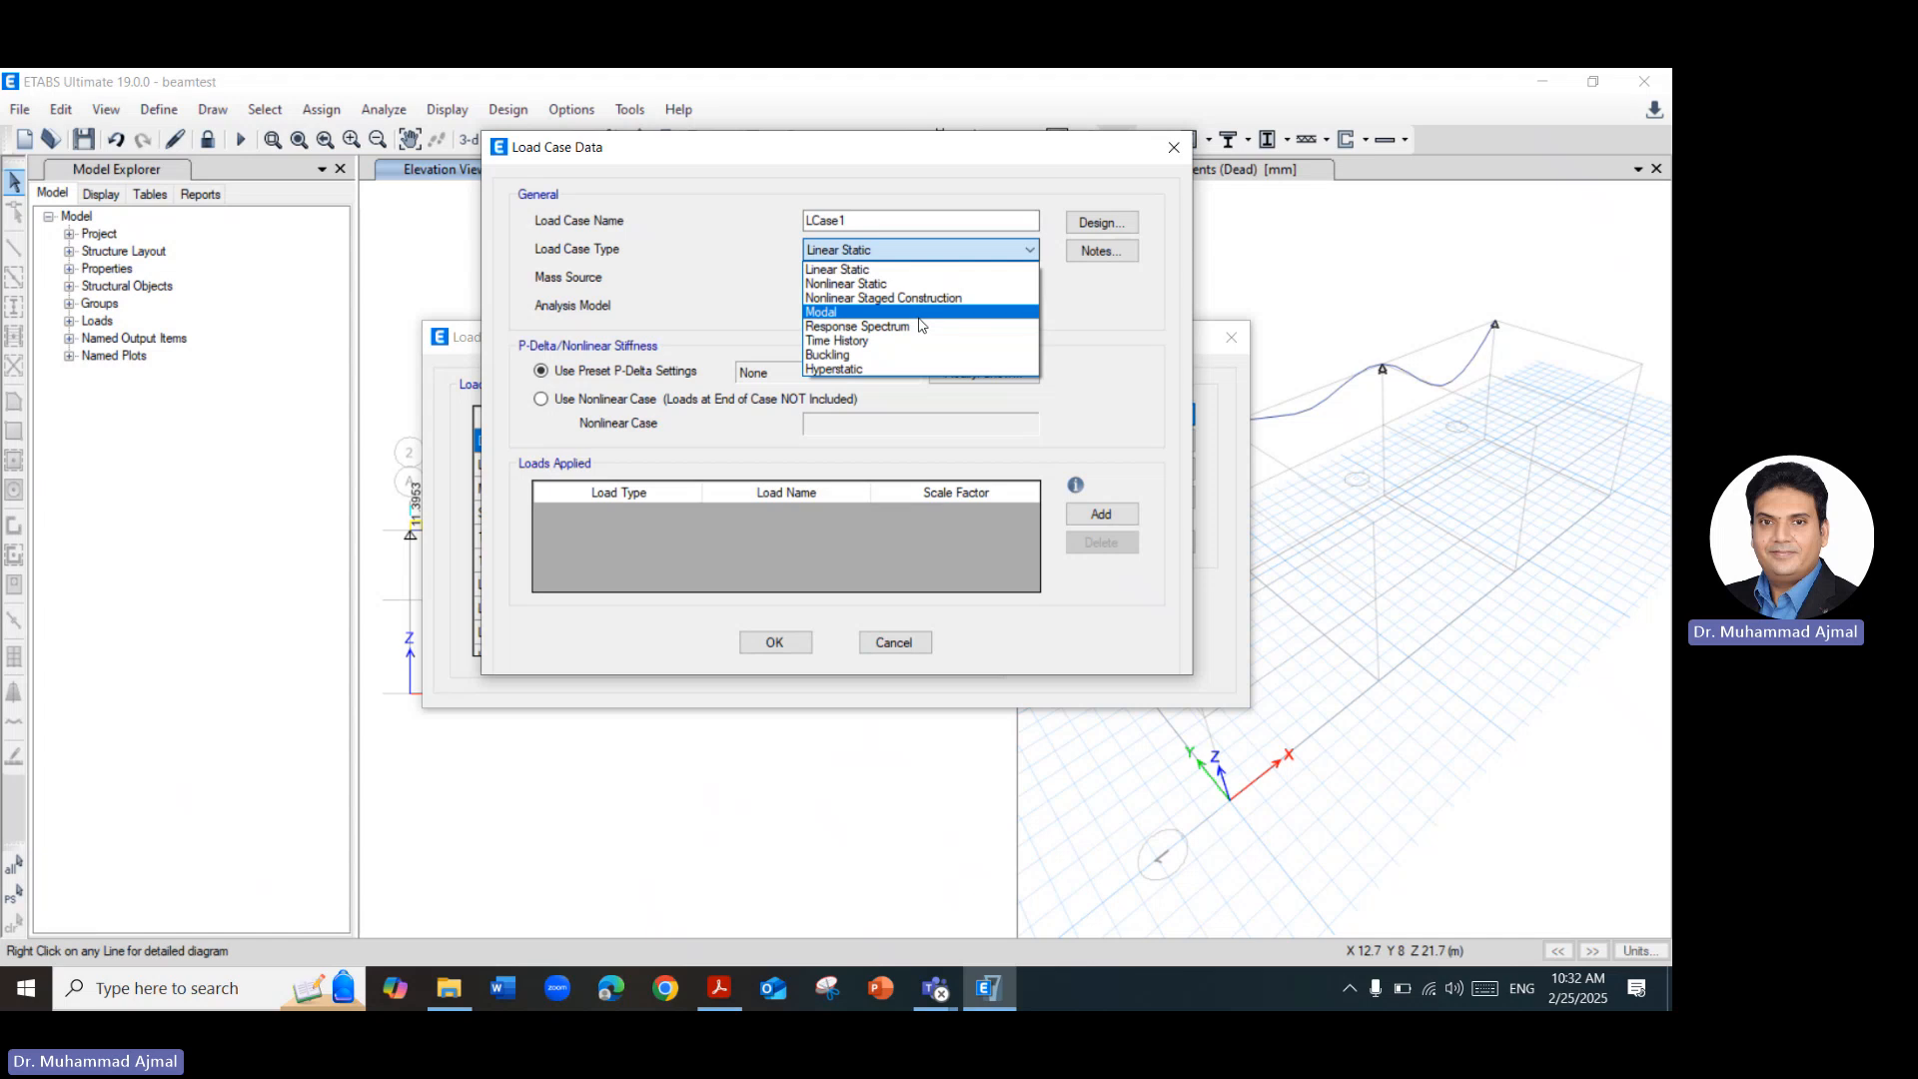
{"action": "left_click", "coordinate": [1174, 156]}
{"action": "left_click", "coordinate": [1174, 157]}
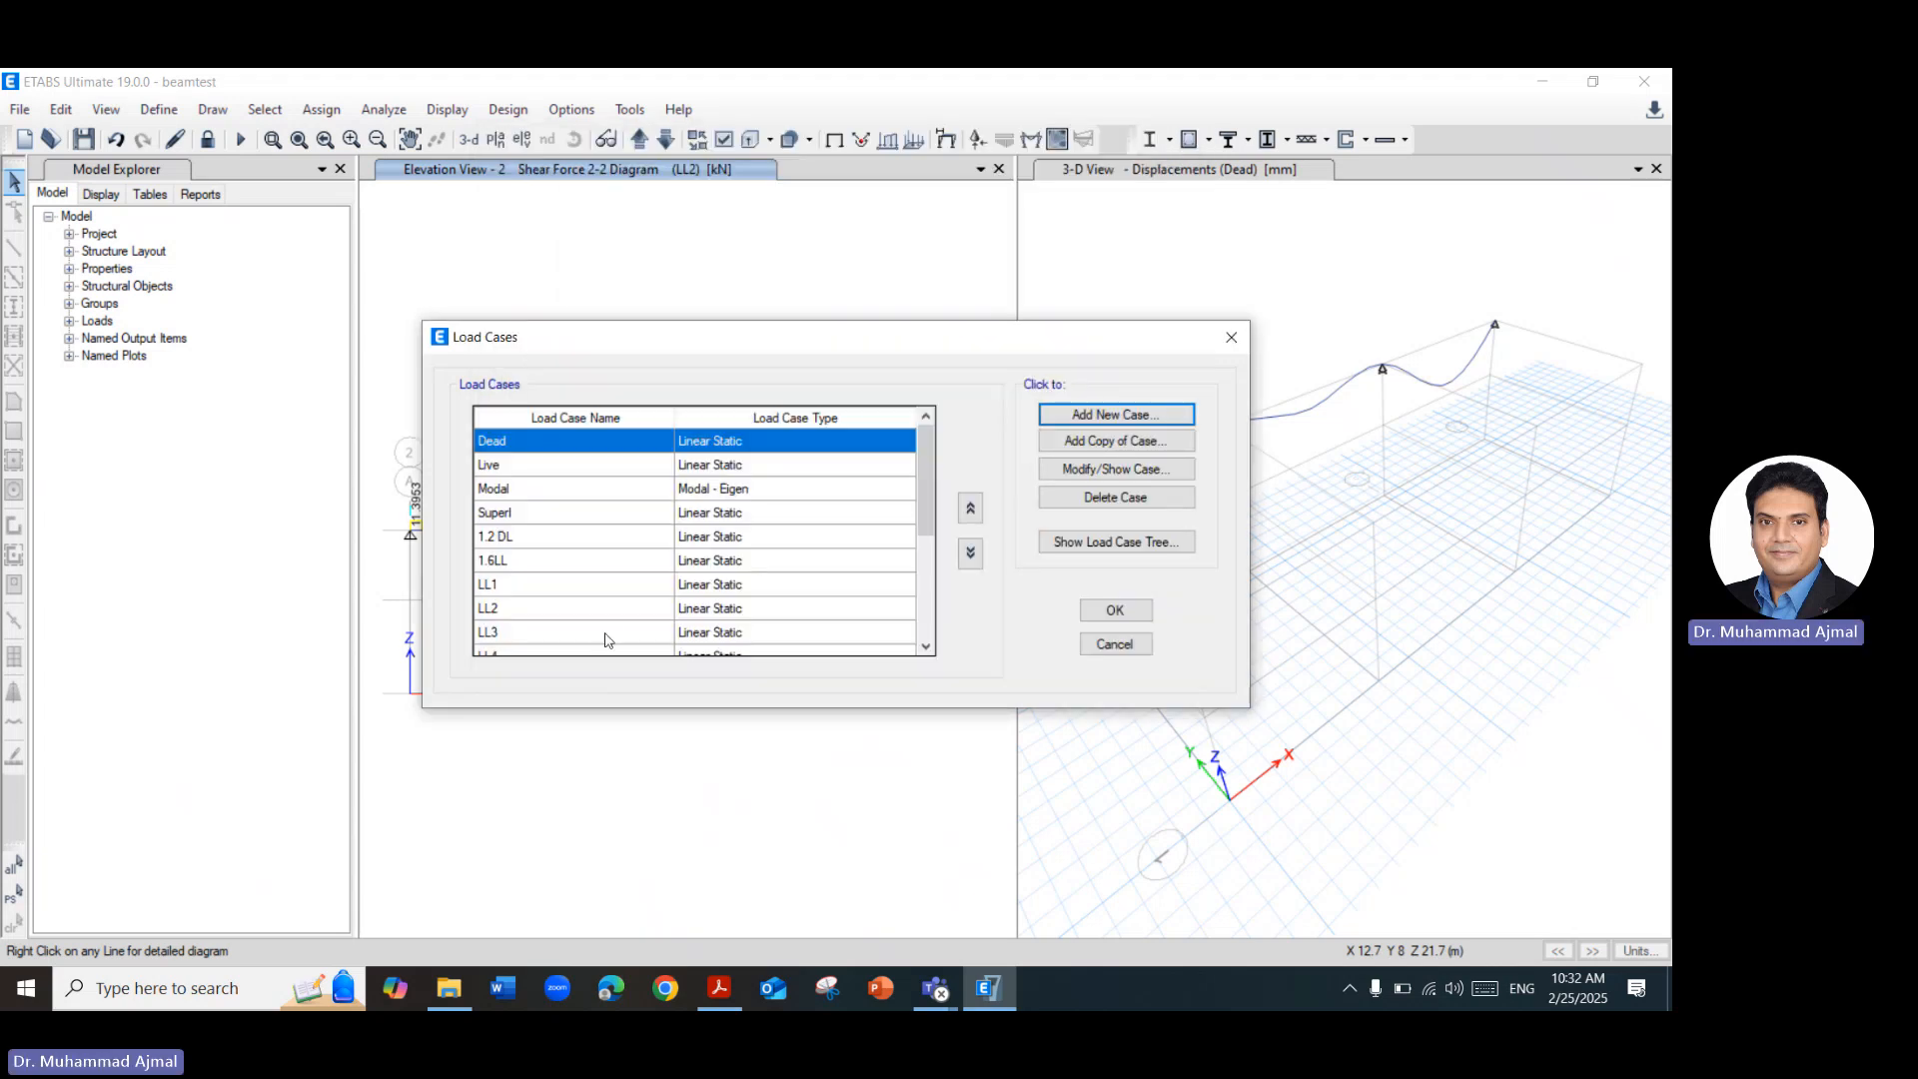
{"action": "left_click", "coordinate": [1232, 337]}
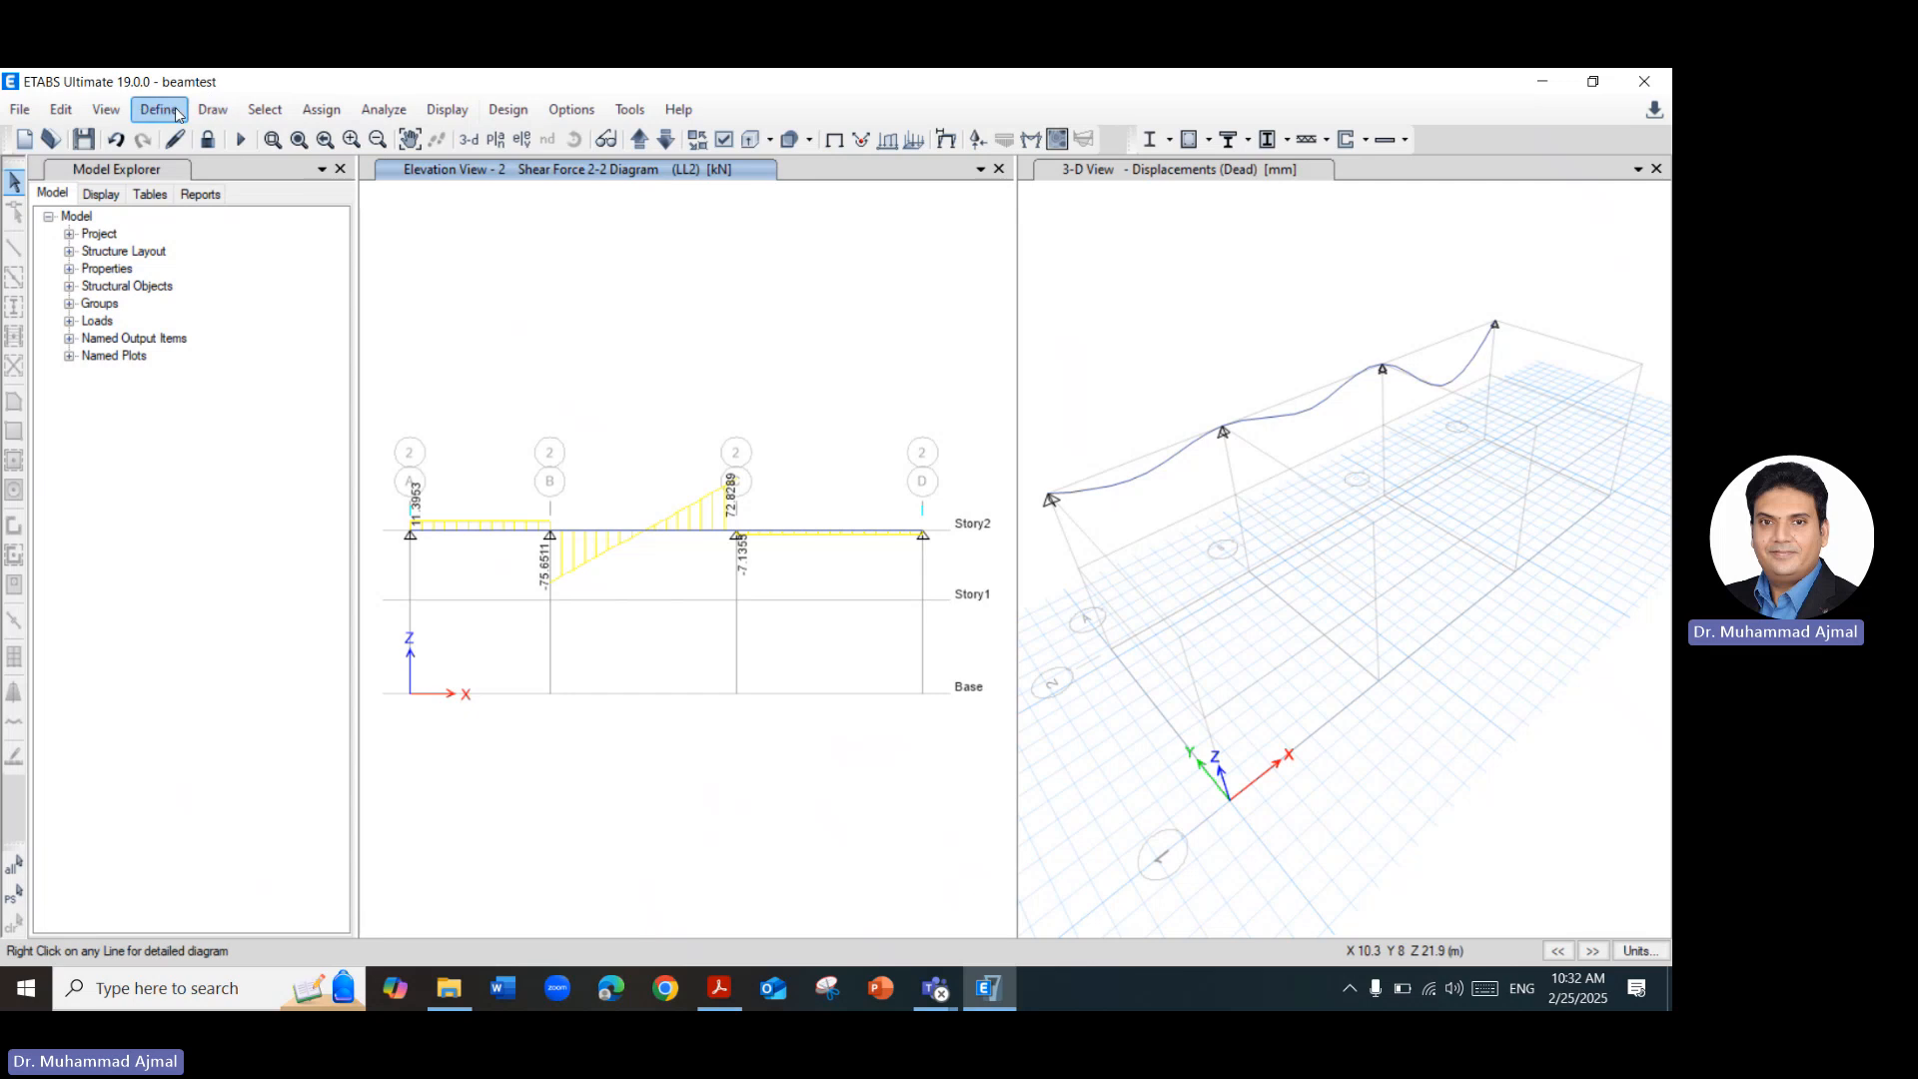
Start a new load combination and set its combination type to Envelope.
{"action": "left_click", "coordinate": [160, 110]}
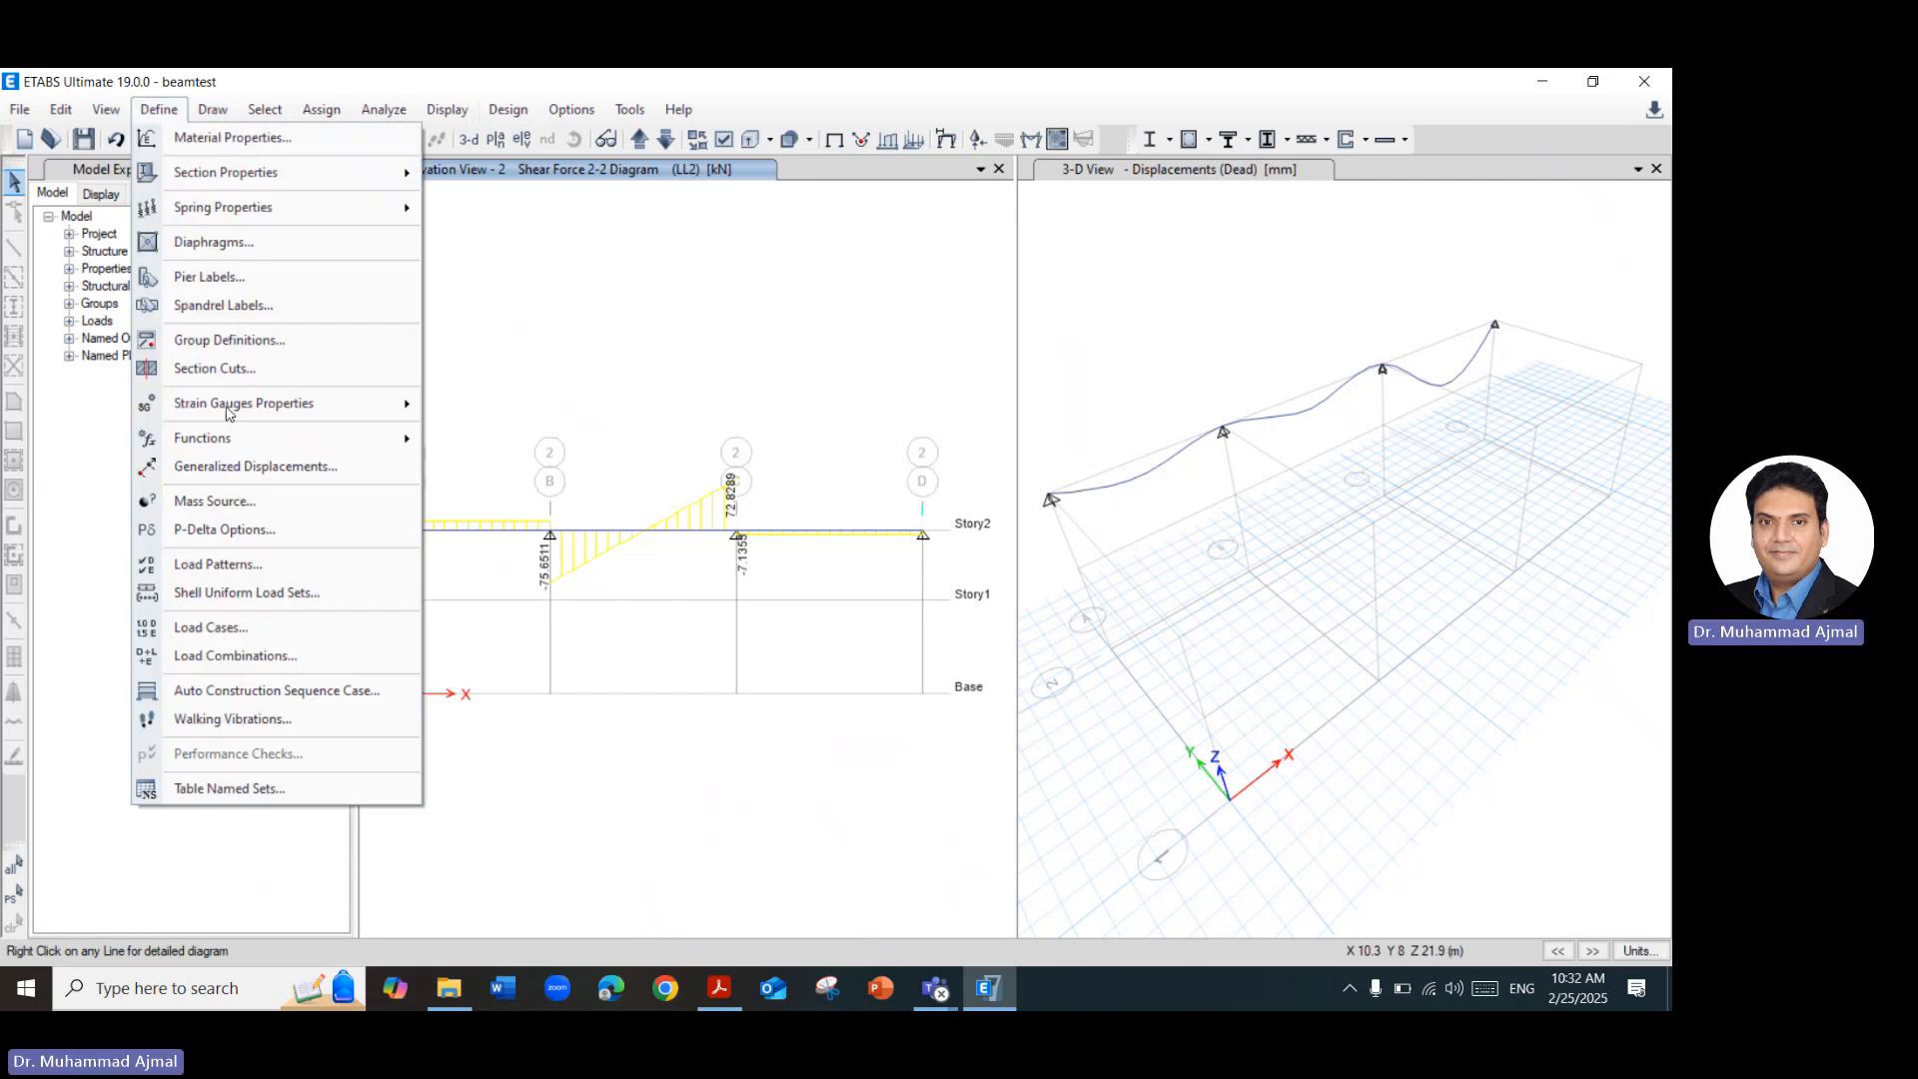
{"action": "left_click", "coordinate": [240, 657]}
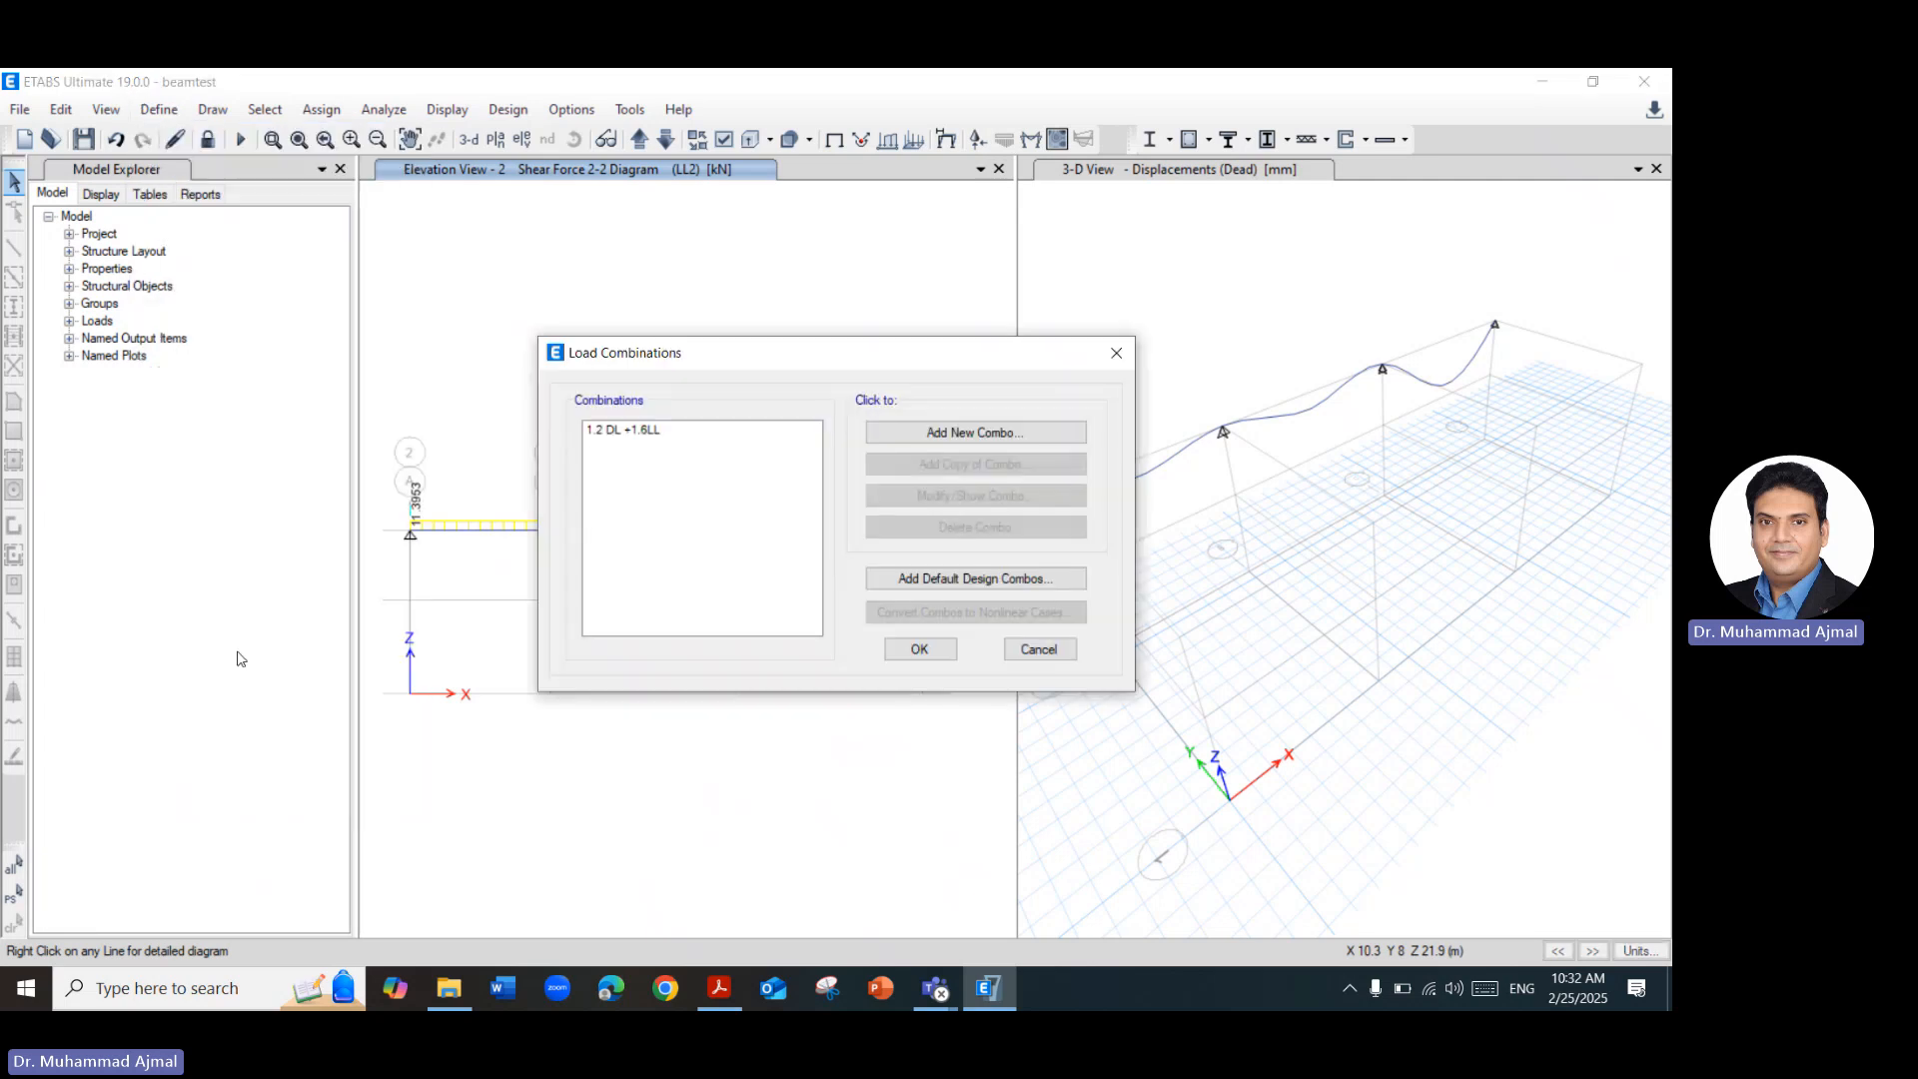
{"action": "left_click", "coordinate": [958, 432]}
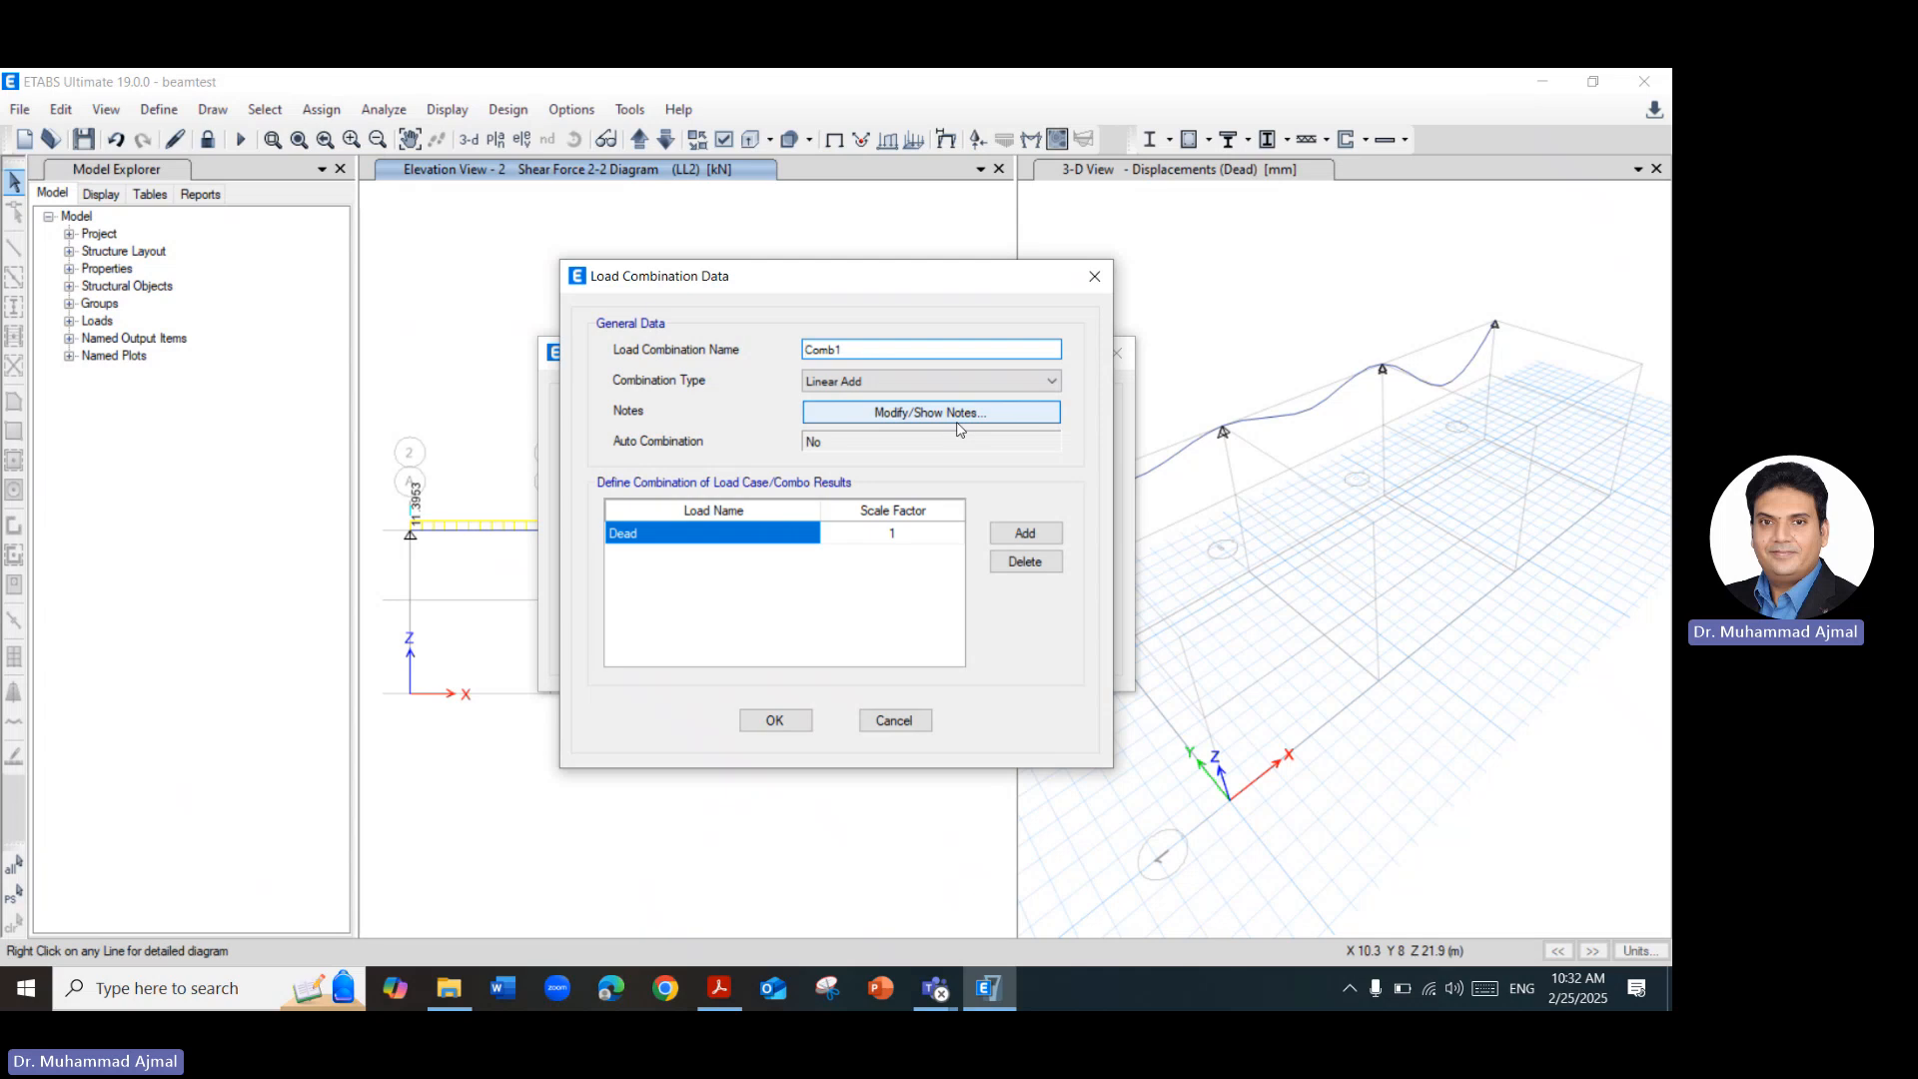
{"action": "left_click", "coordinate": [992, 384]}
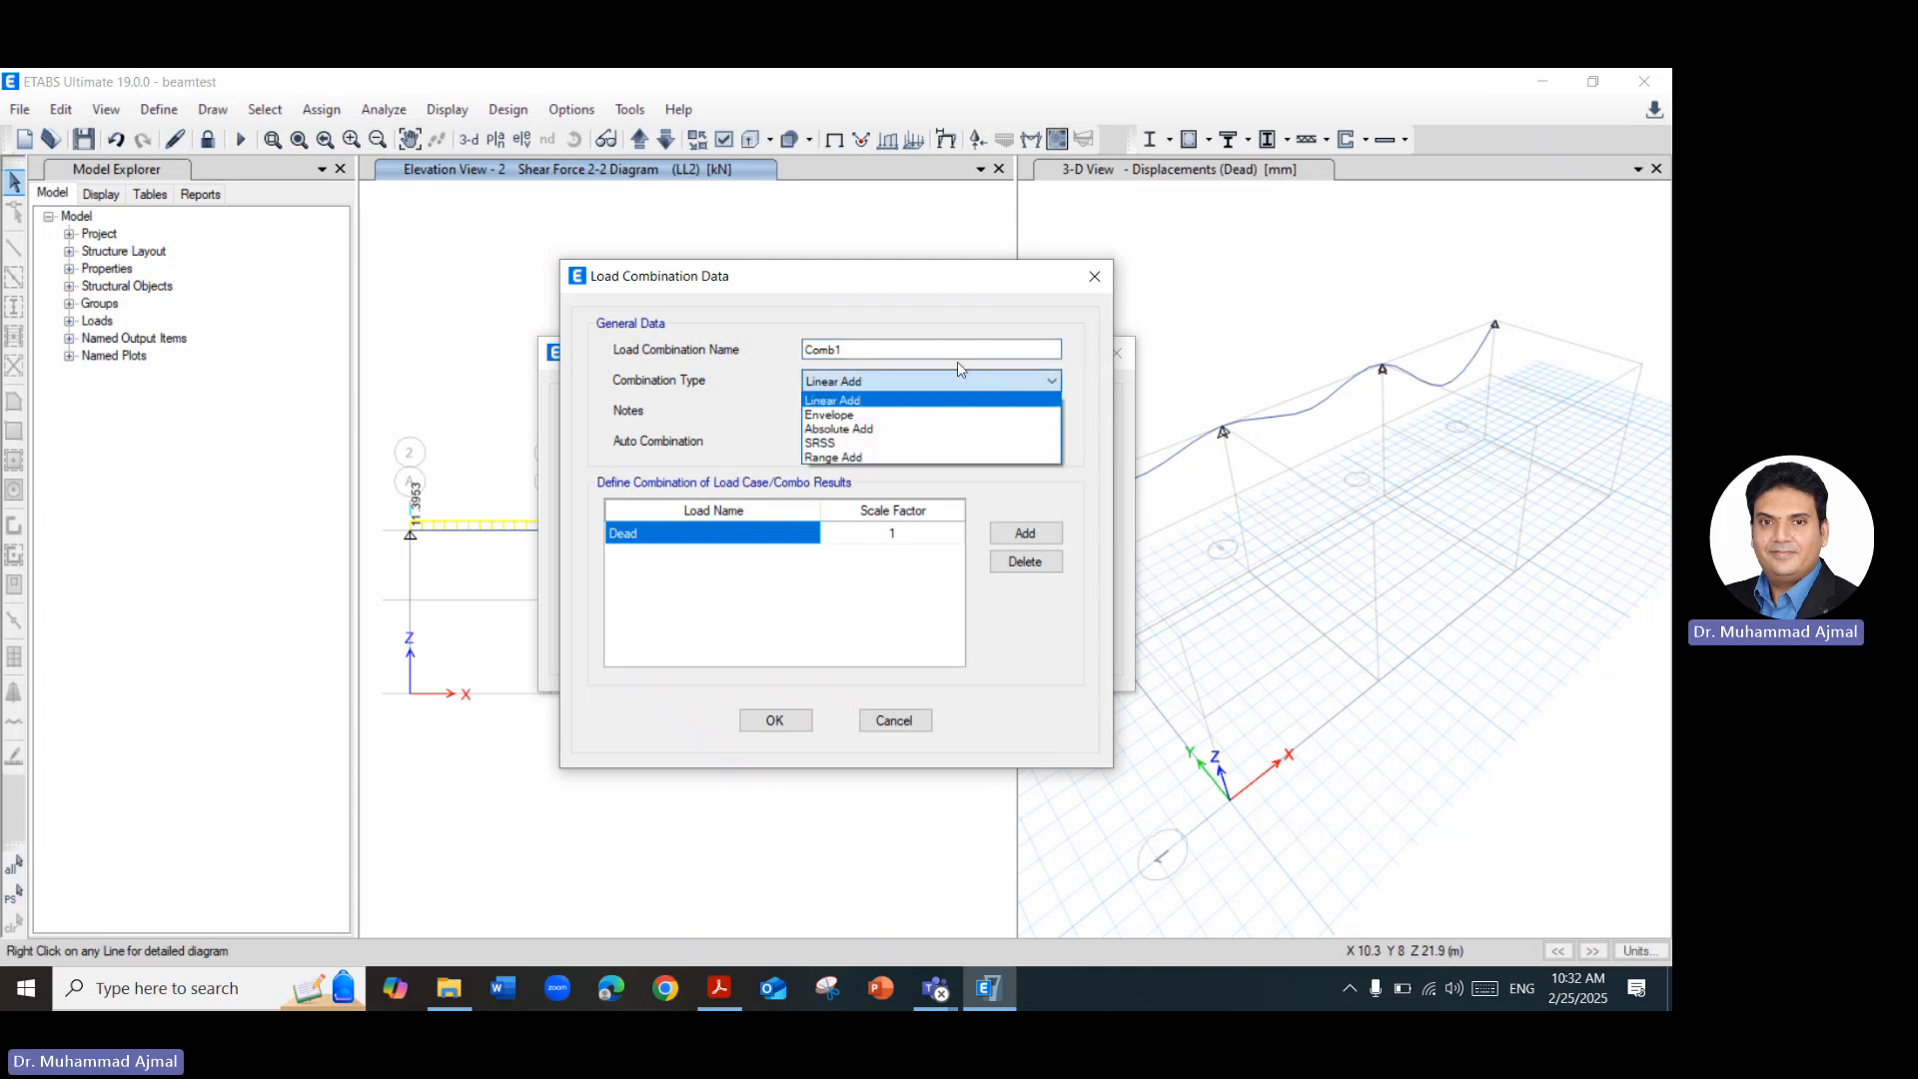
{"action": "left_click", "coordinate": [851, 417]}
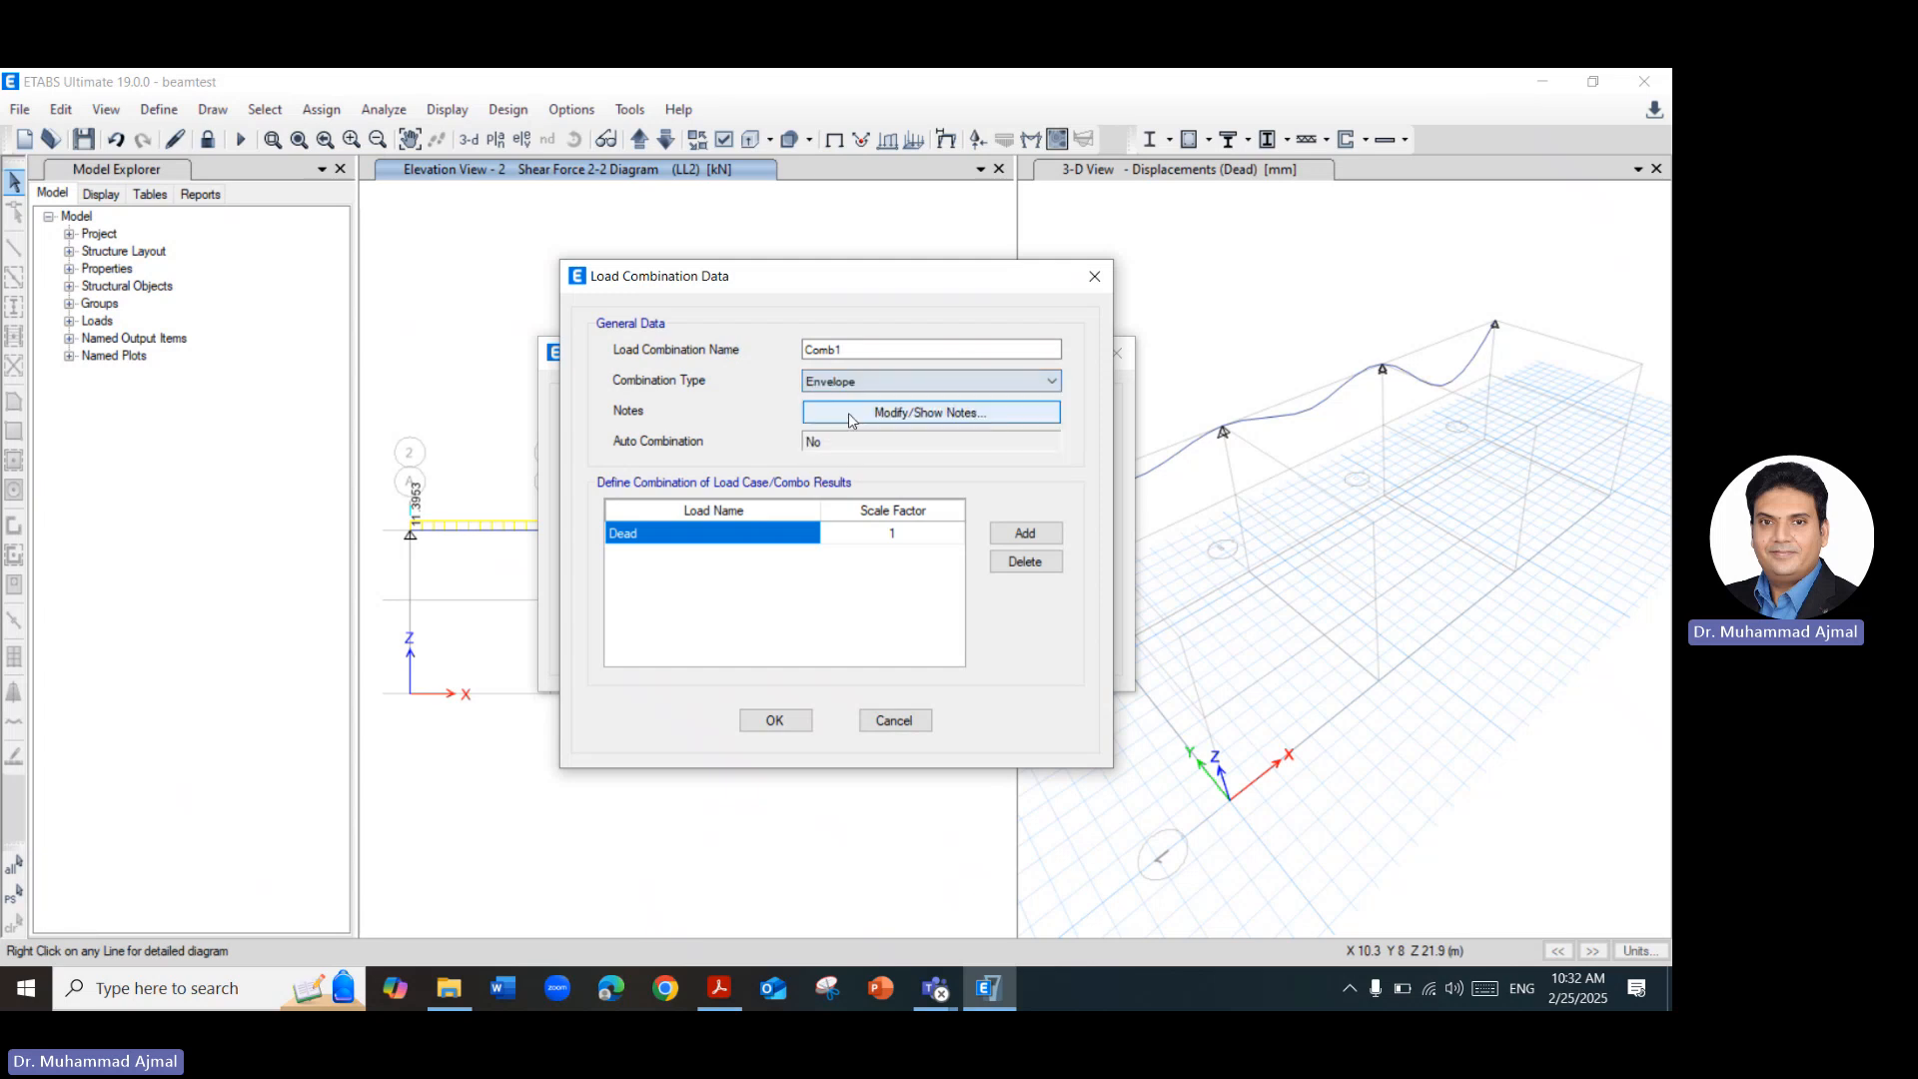
Replace the Dead entry in the new envelope combination with the load case 1.2 DL.
{"action": "left_click", "coordinate": [803, 537]}
{"action": "left_click", "coordinate": [802, 539]}
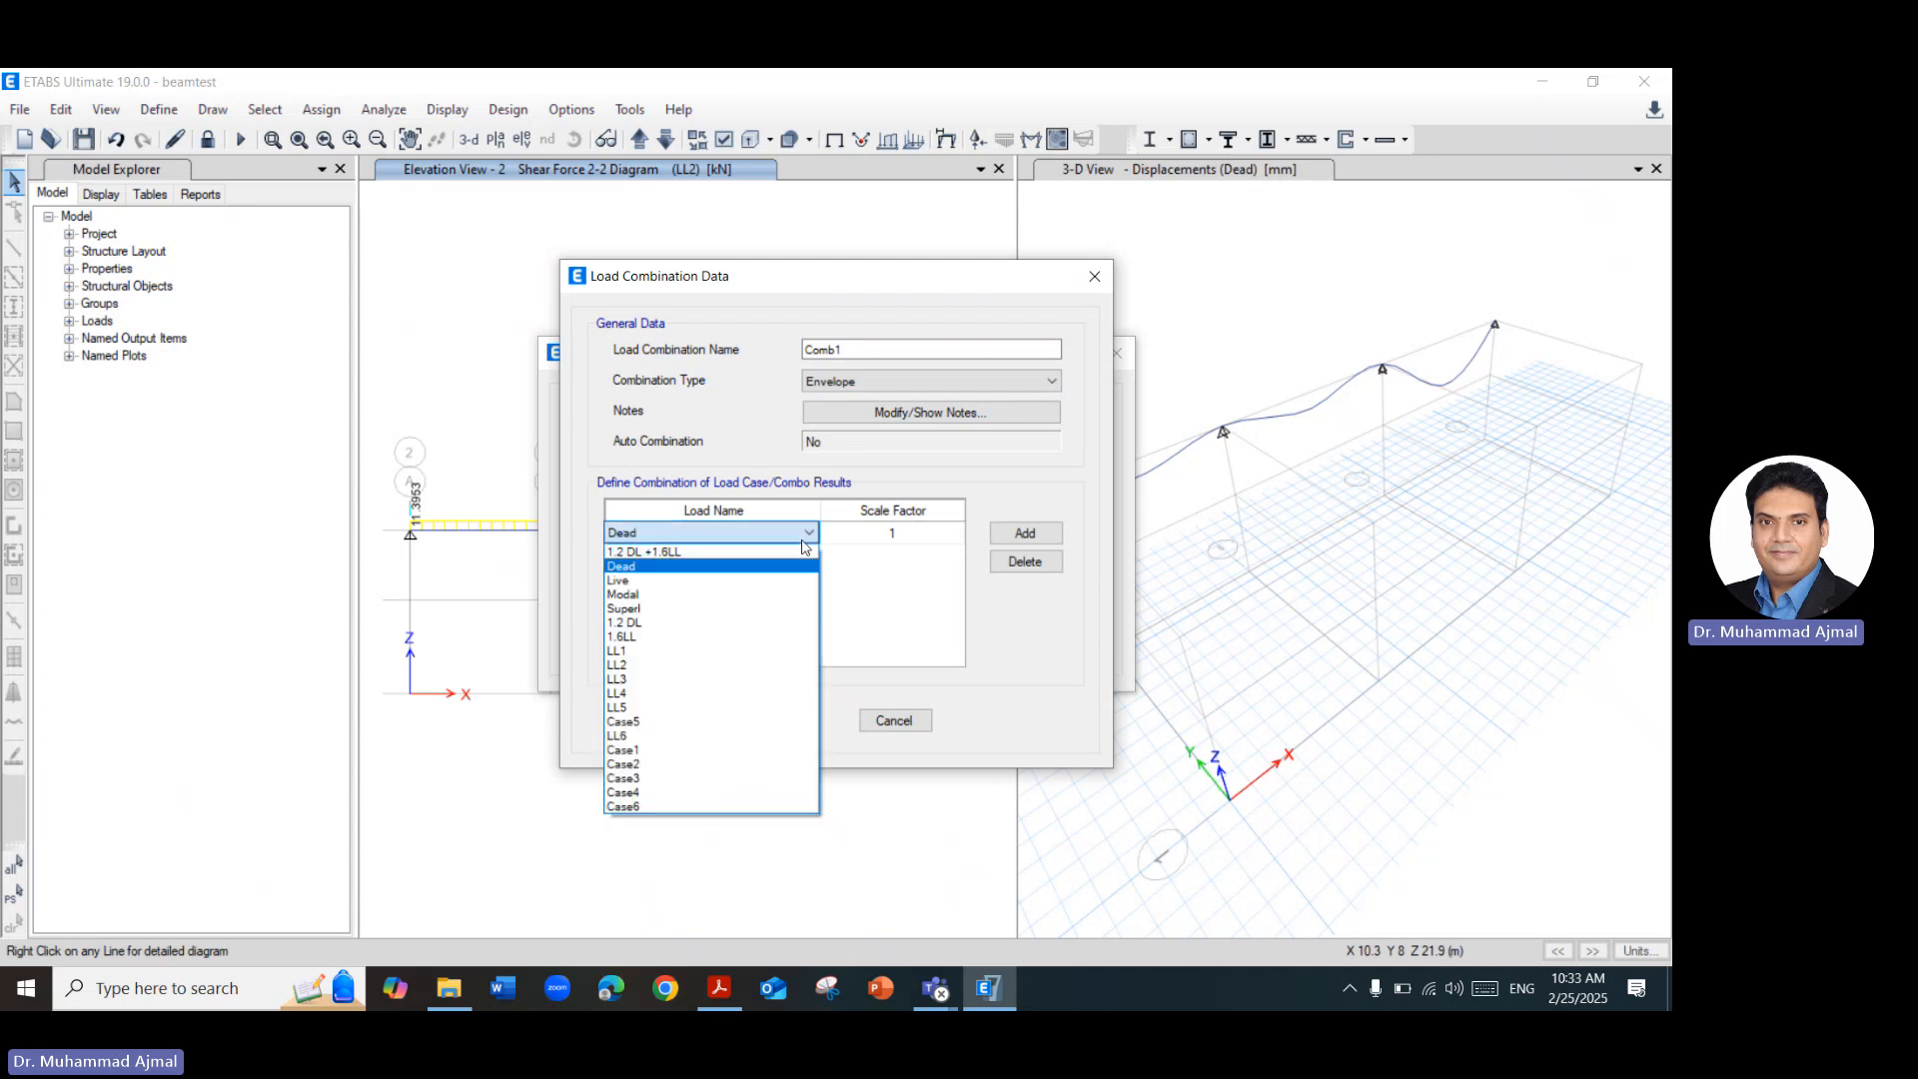
{"action": "left_click", "coordinate": [673, 625]}
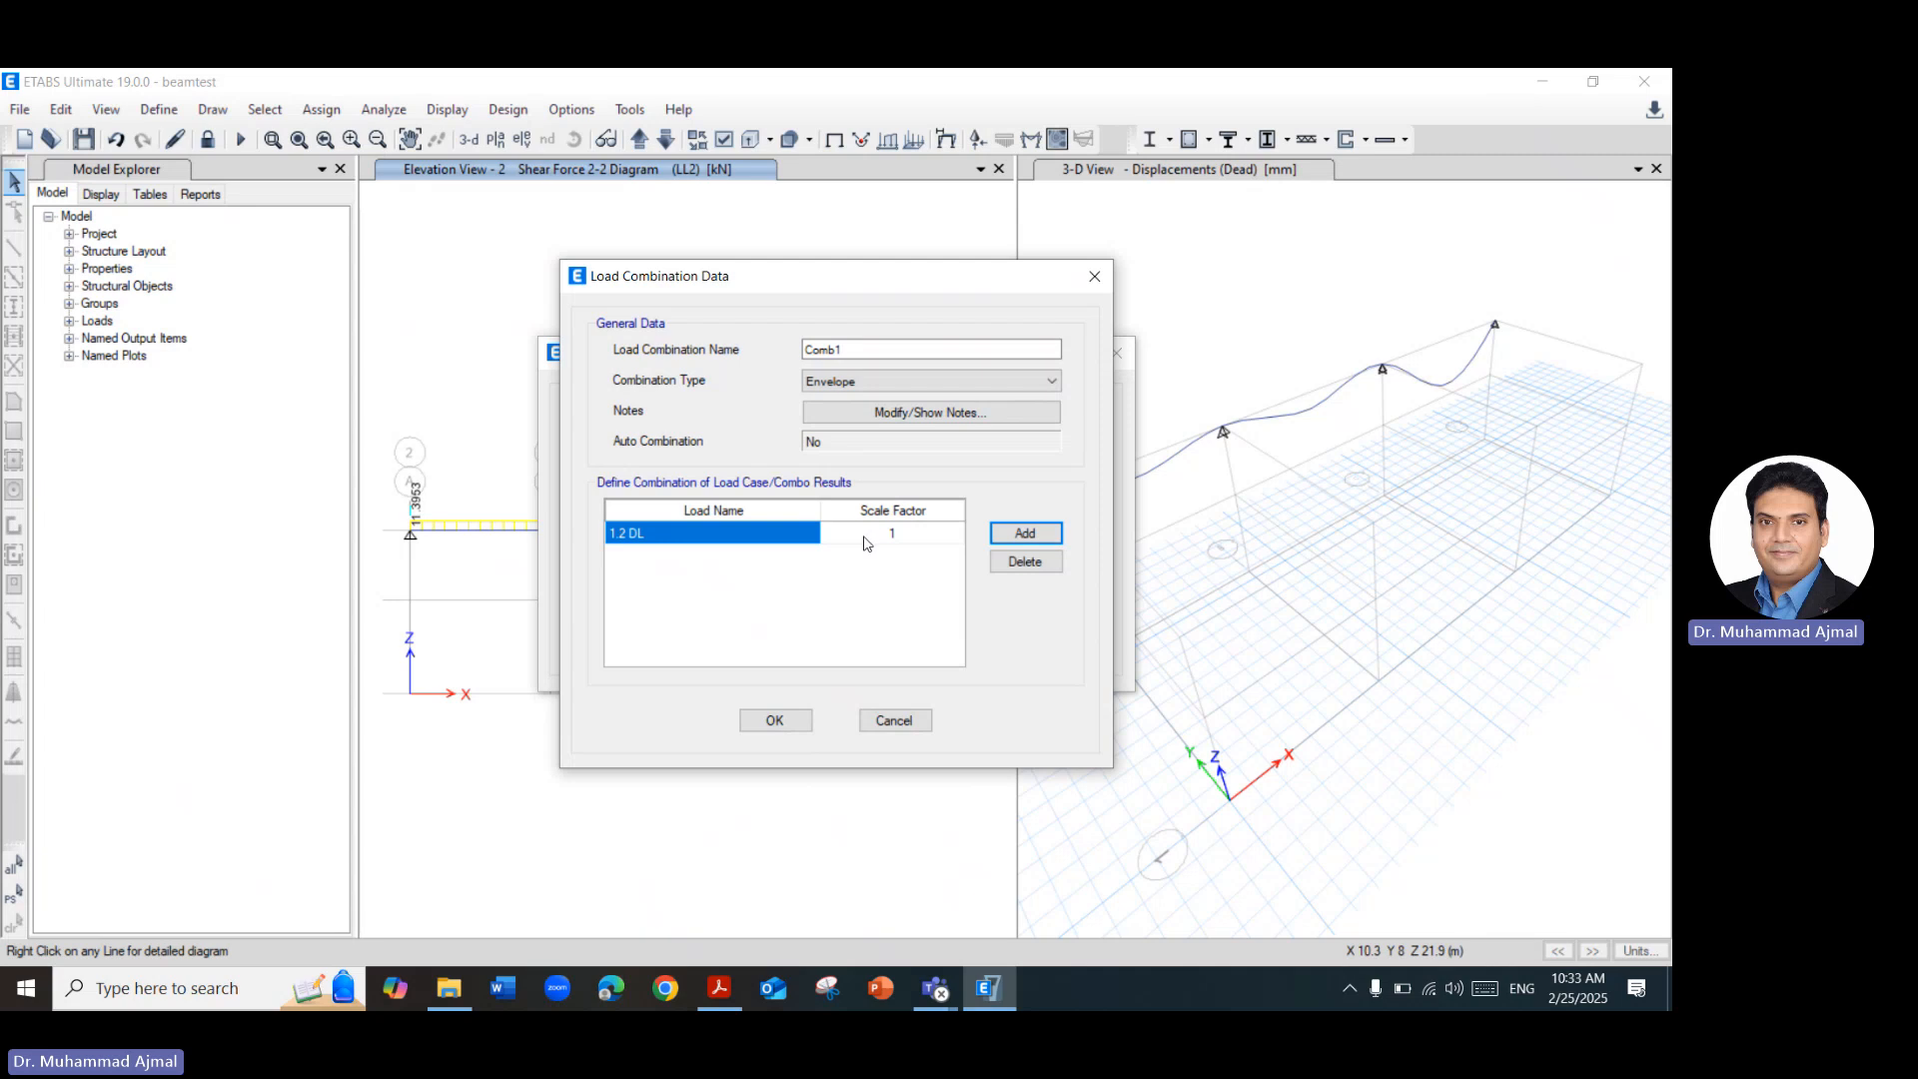
Add the load cases LL1, LL2 and LL3 to the envelope combination below 1.2 DL.
{"action": "left_click", "coordinate": [1029, 536]}
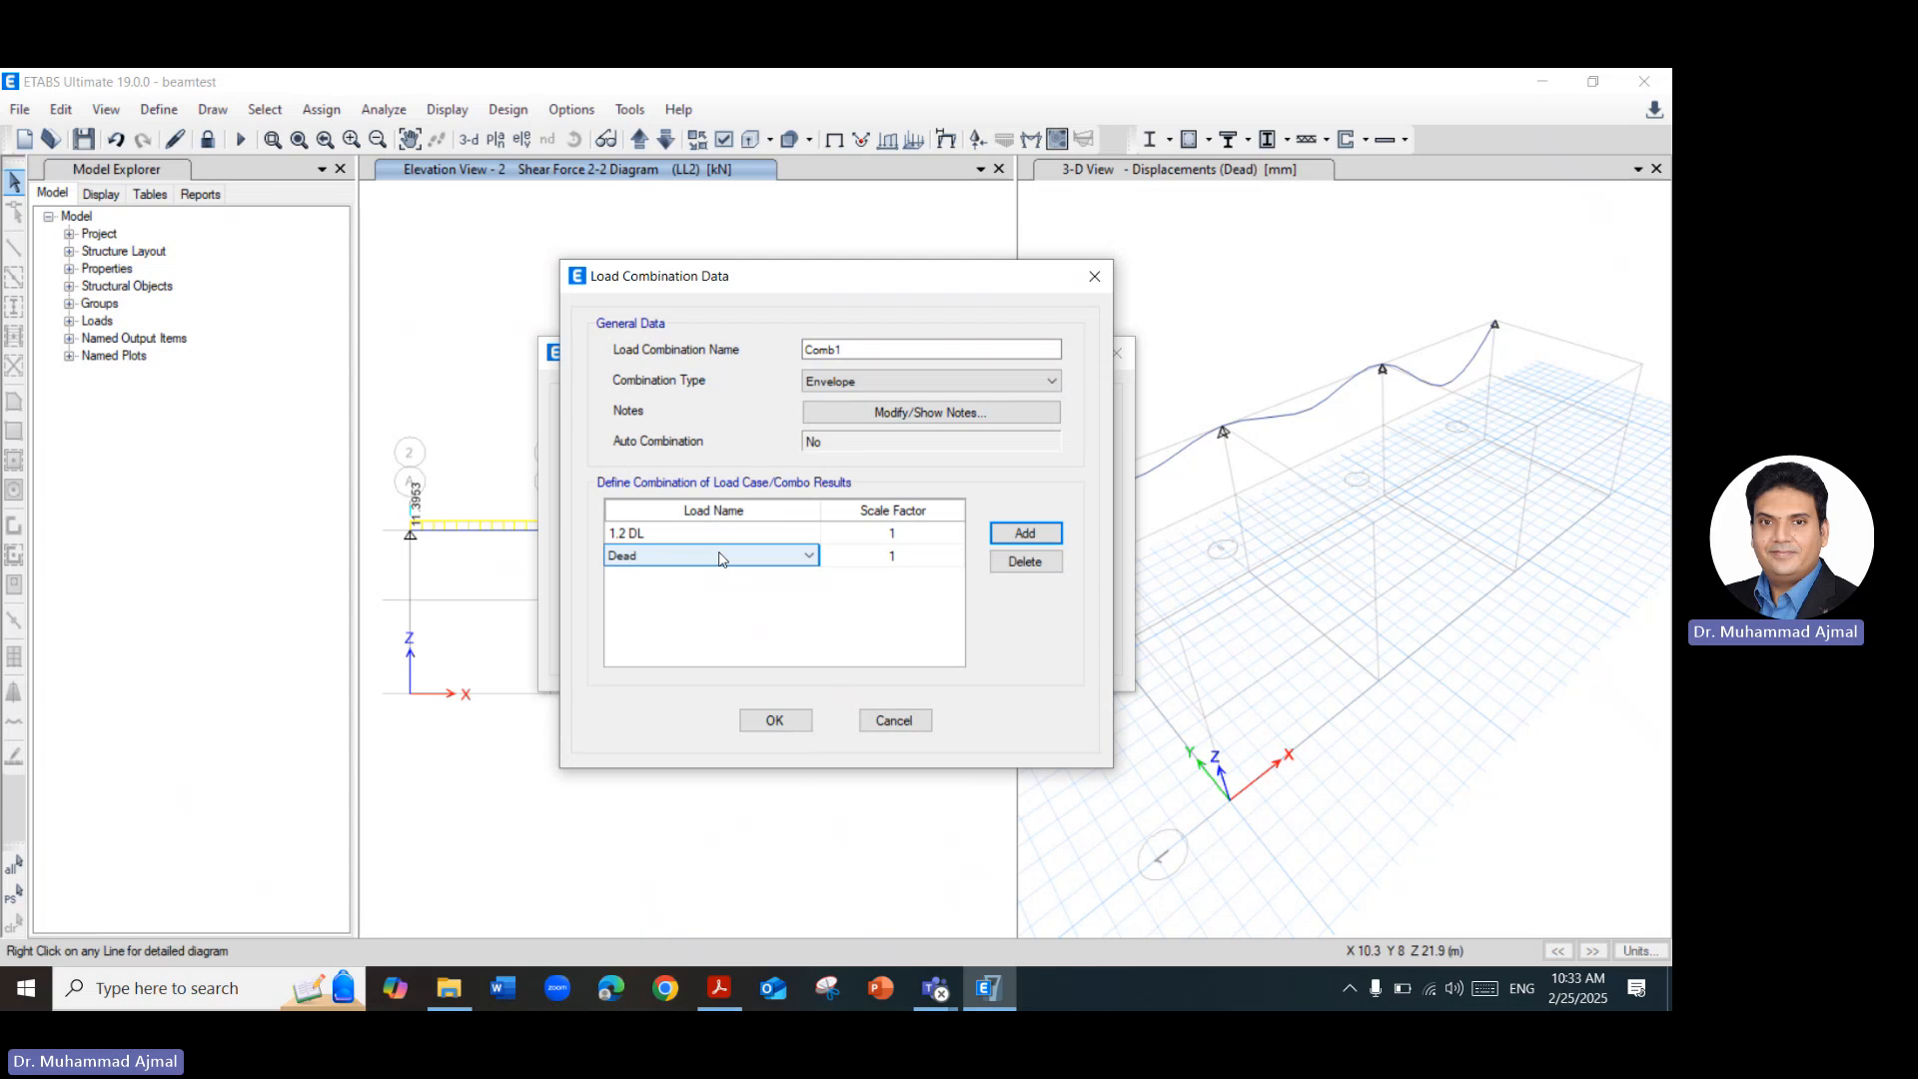
{"action": "left_click", "coordinate": [722, 560]}
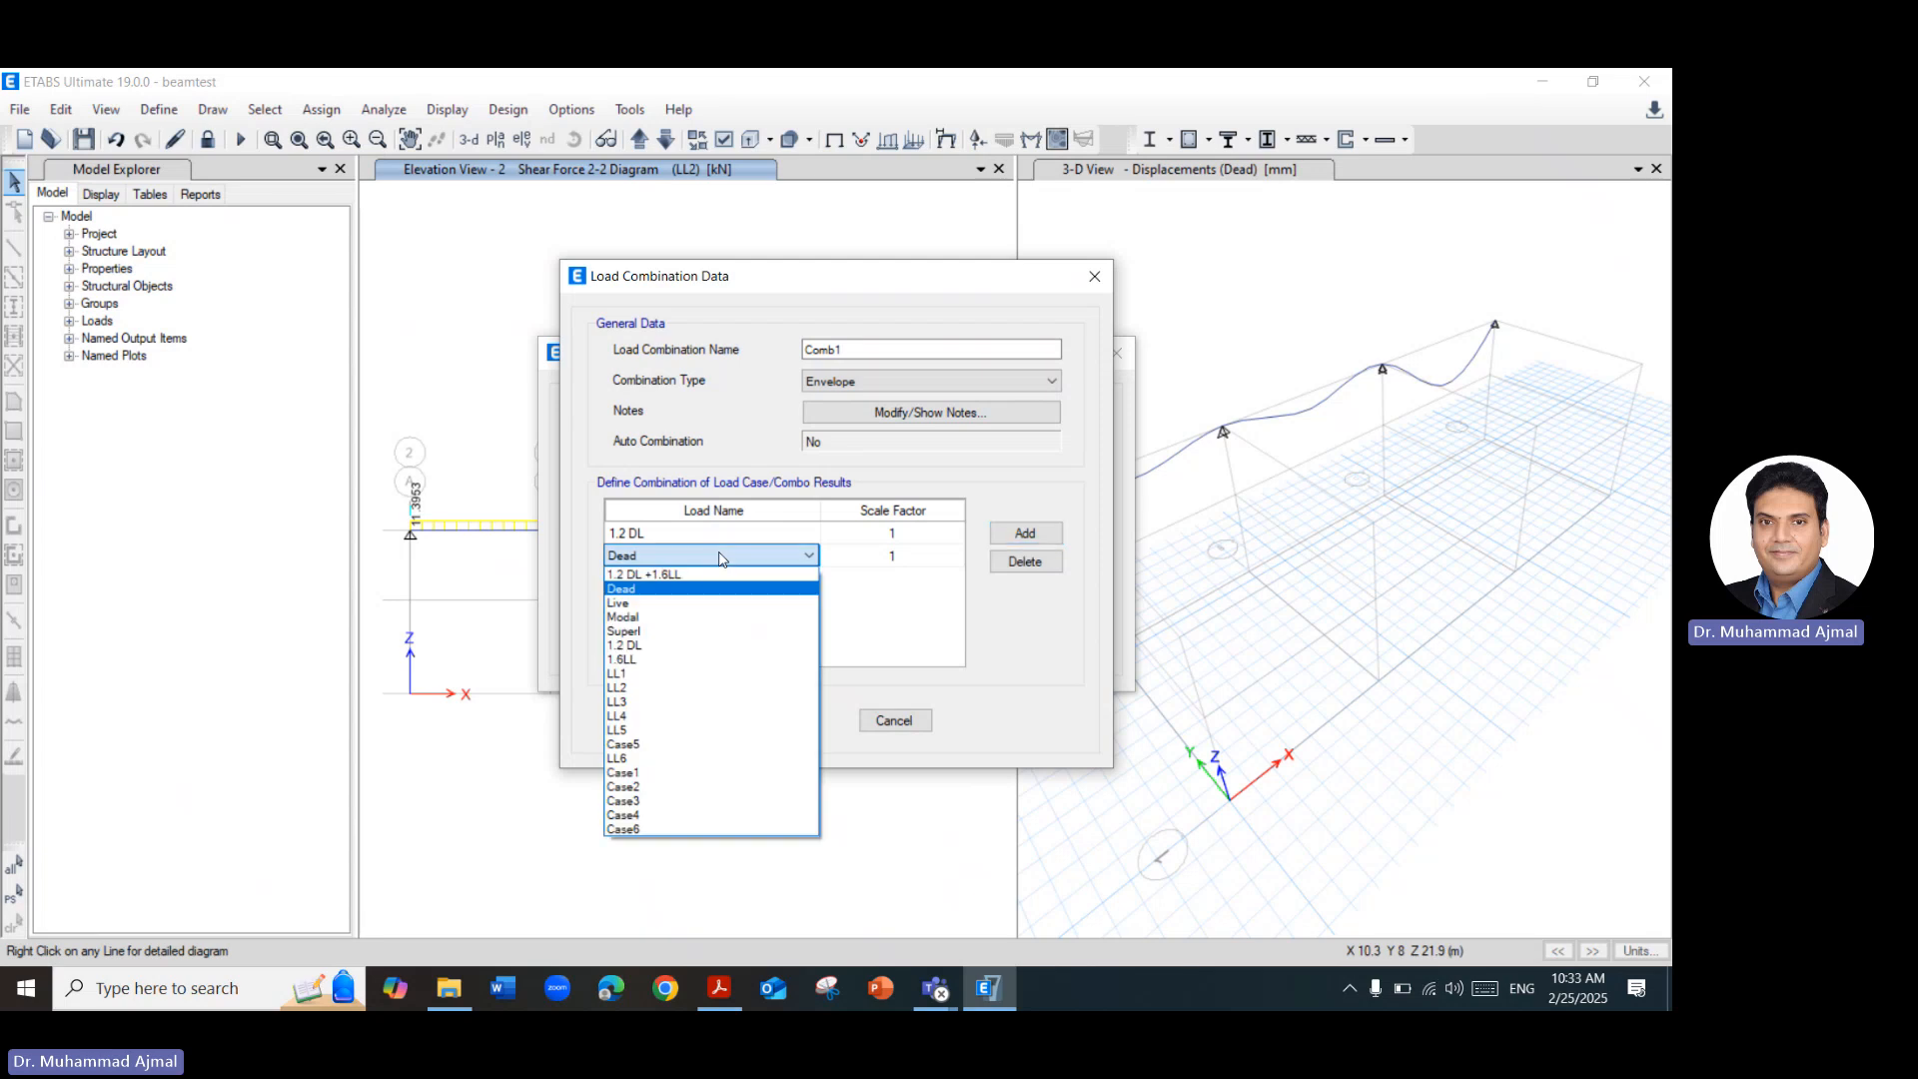
{"action": "left_click", "coordinate": [668, 675]}
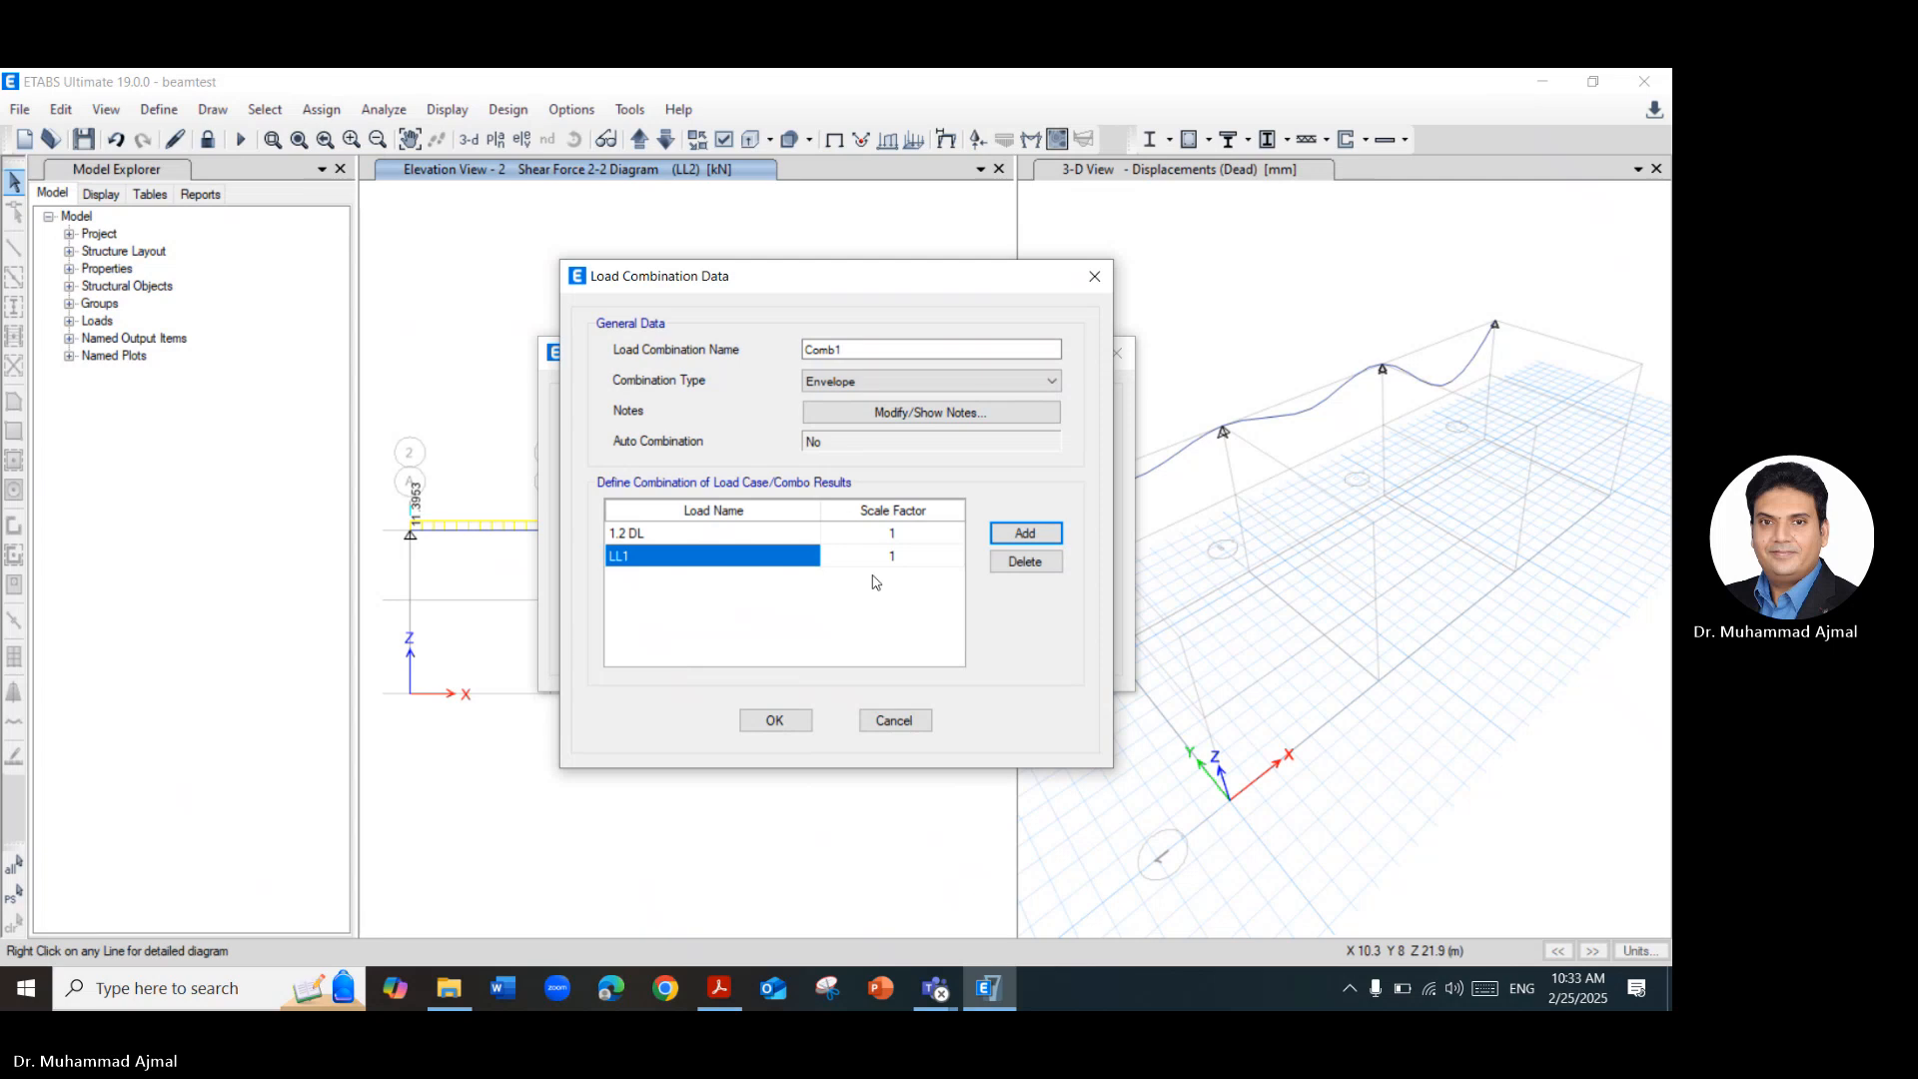
{"action": "left_click", "coordinate": [1014, 536]}
{"action": "left_click", "coordinate": [769, 579]}
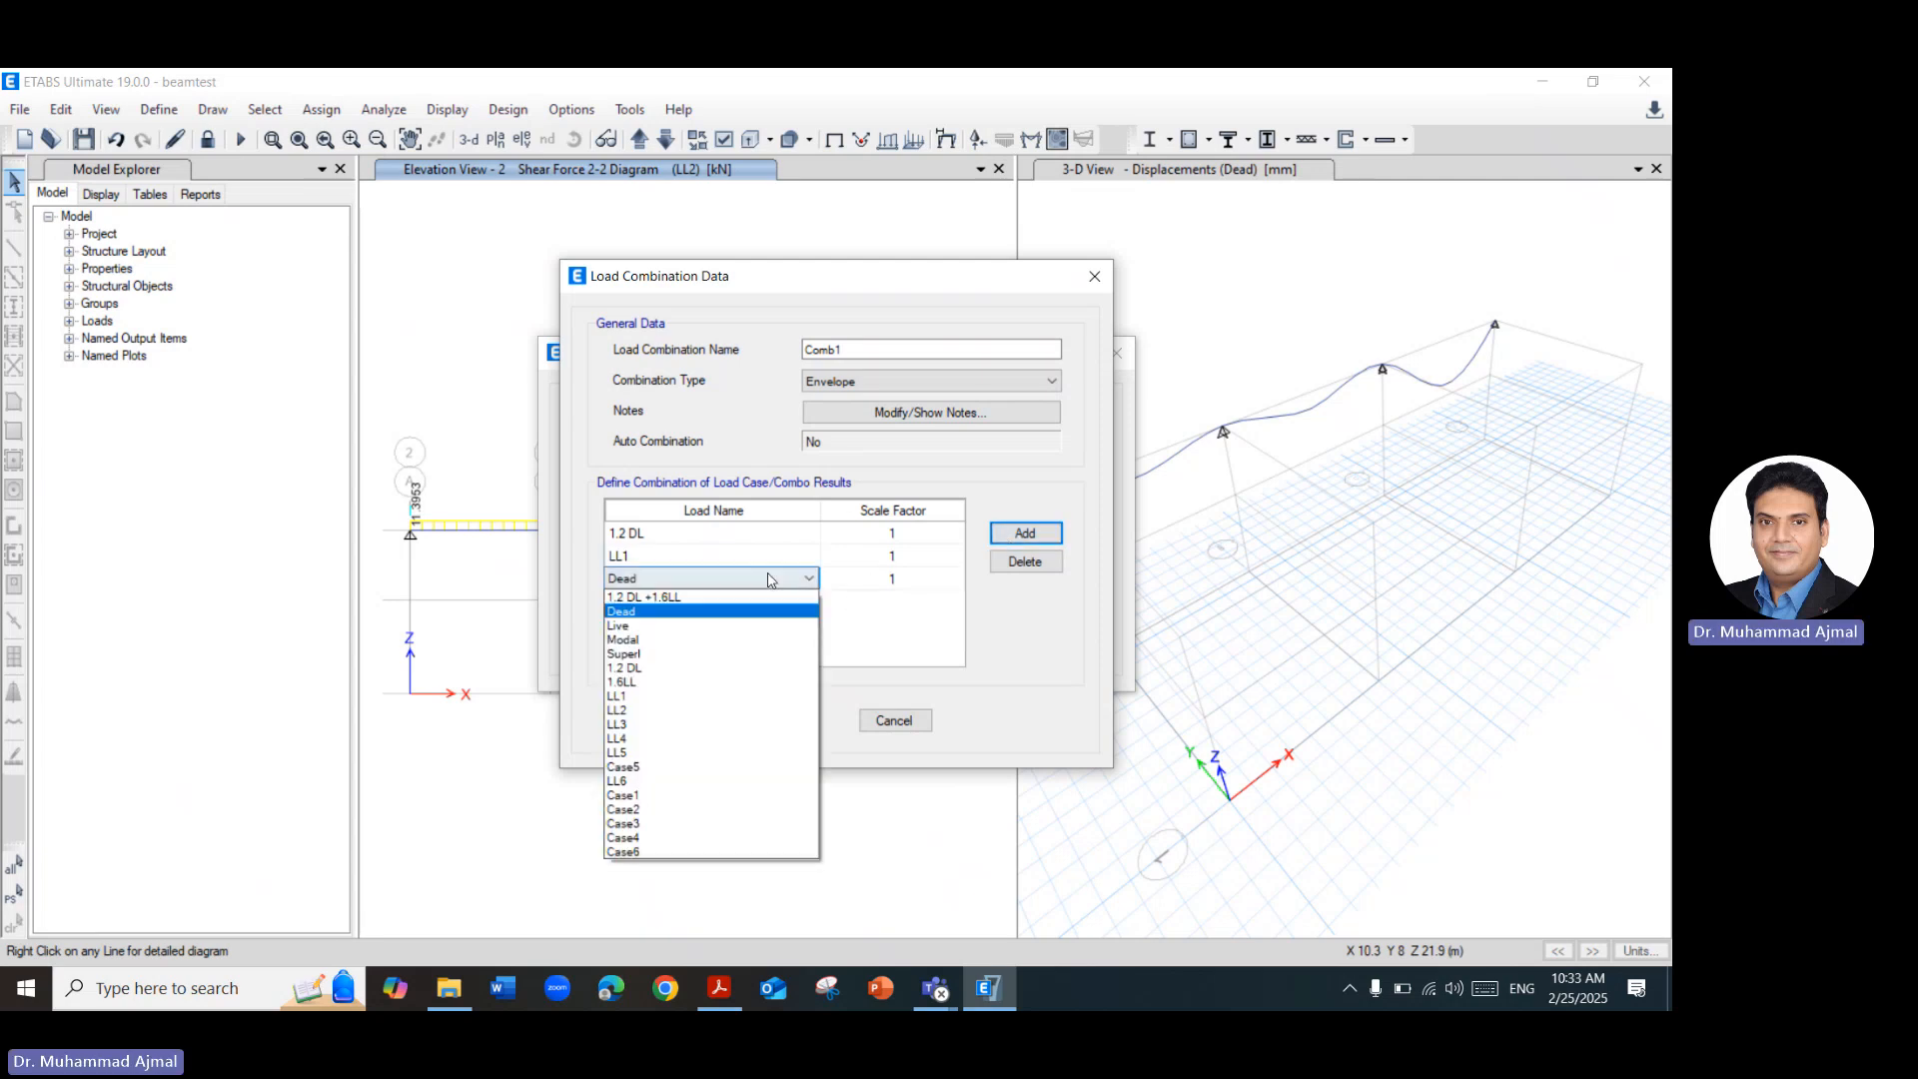
{"action": "left_click", "coordinate": [645, 710]}
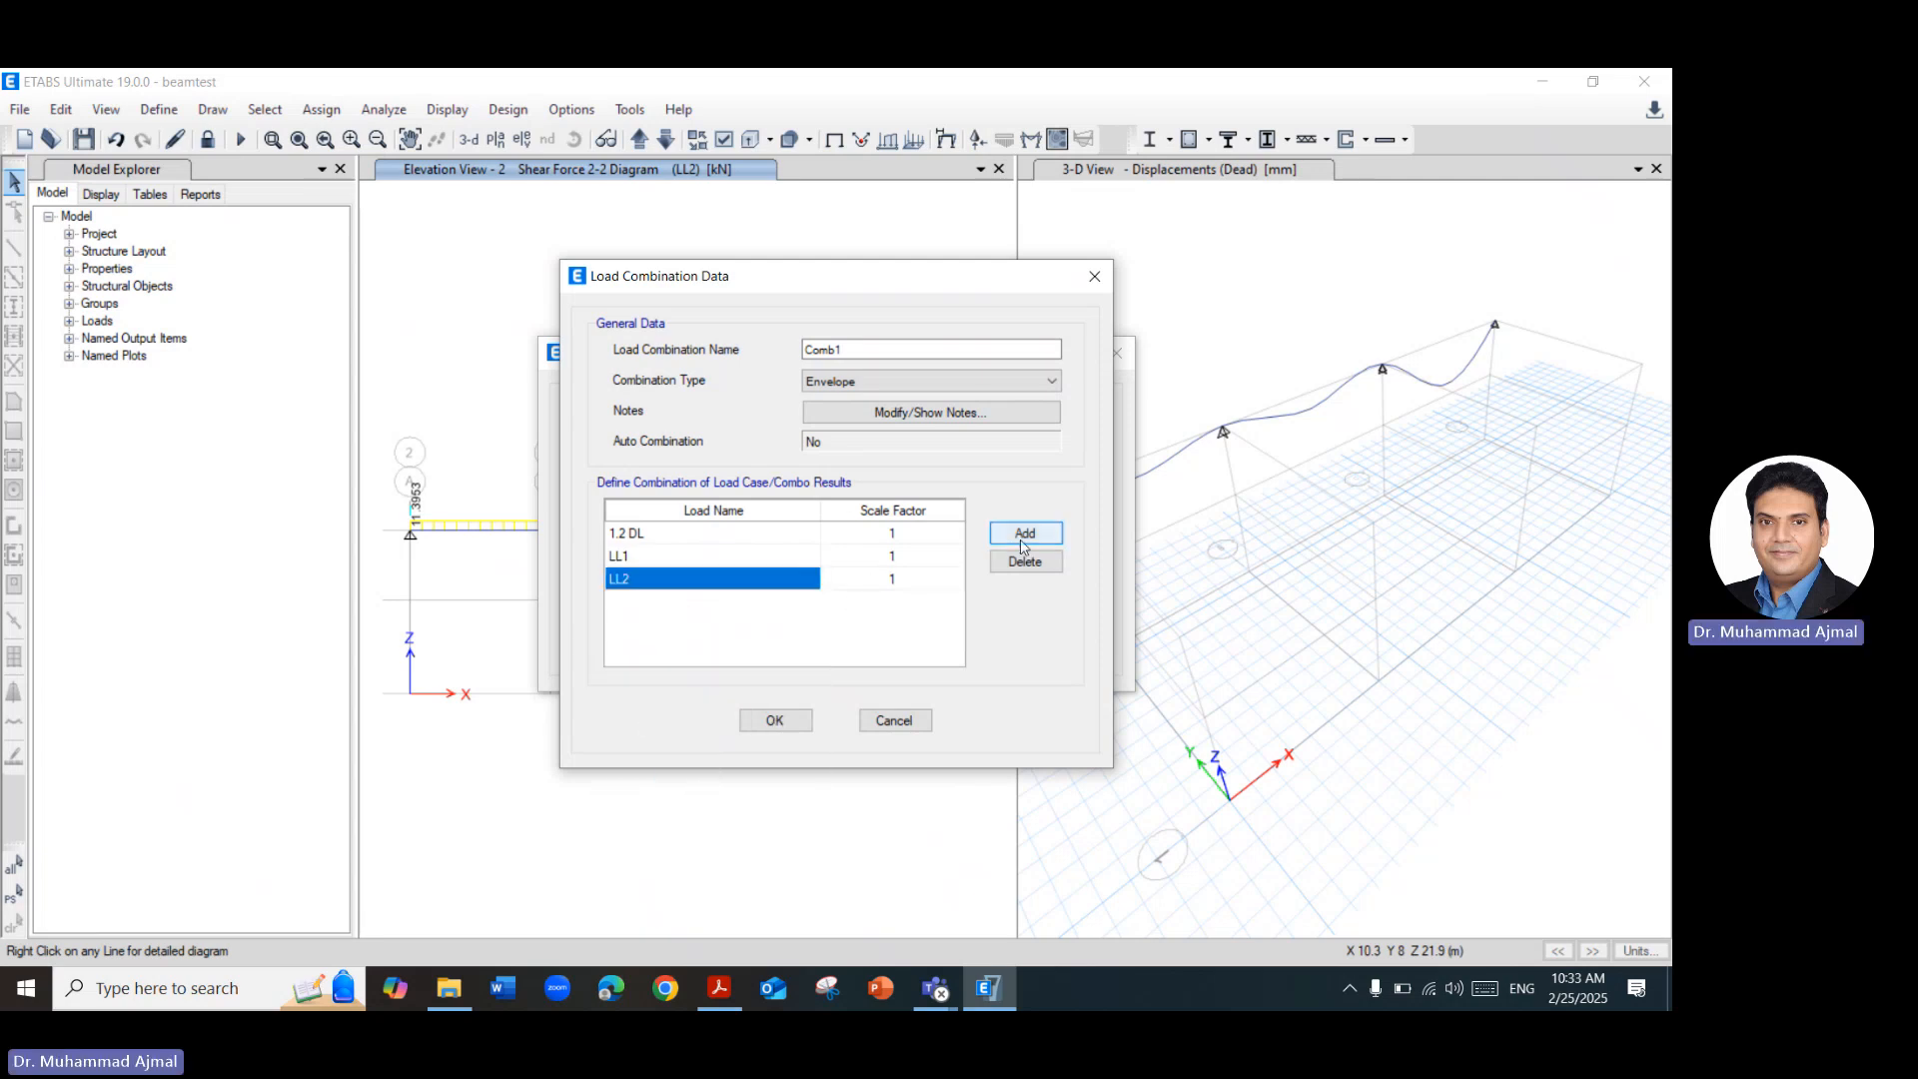
{"action": "left_click", "coordinate": [1019, 536]}
{"action": "left_click", "coordinate": [719, 602]}
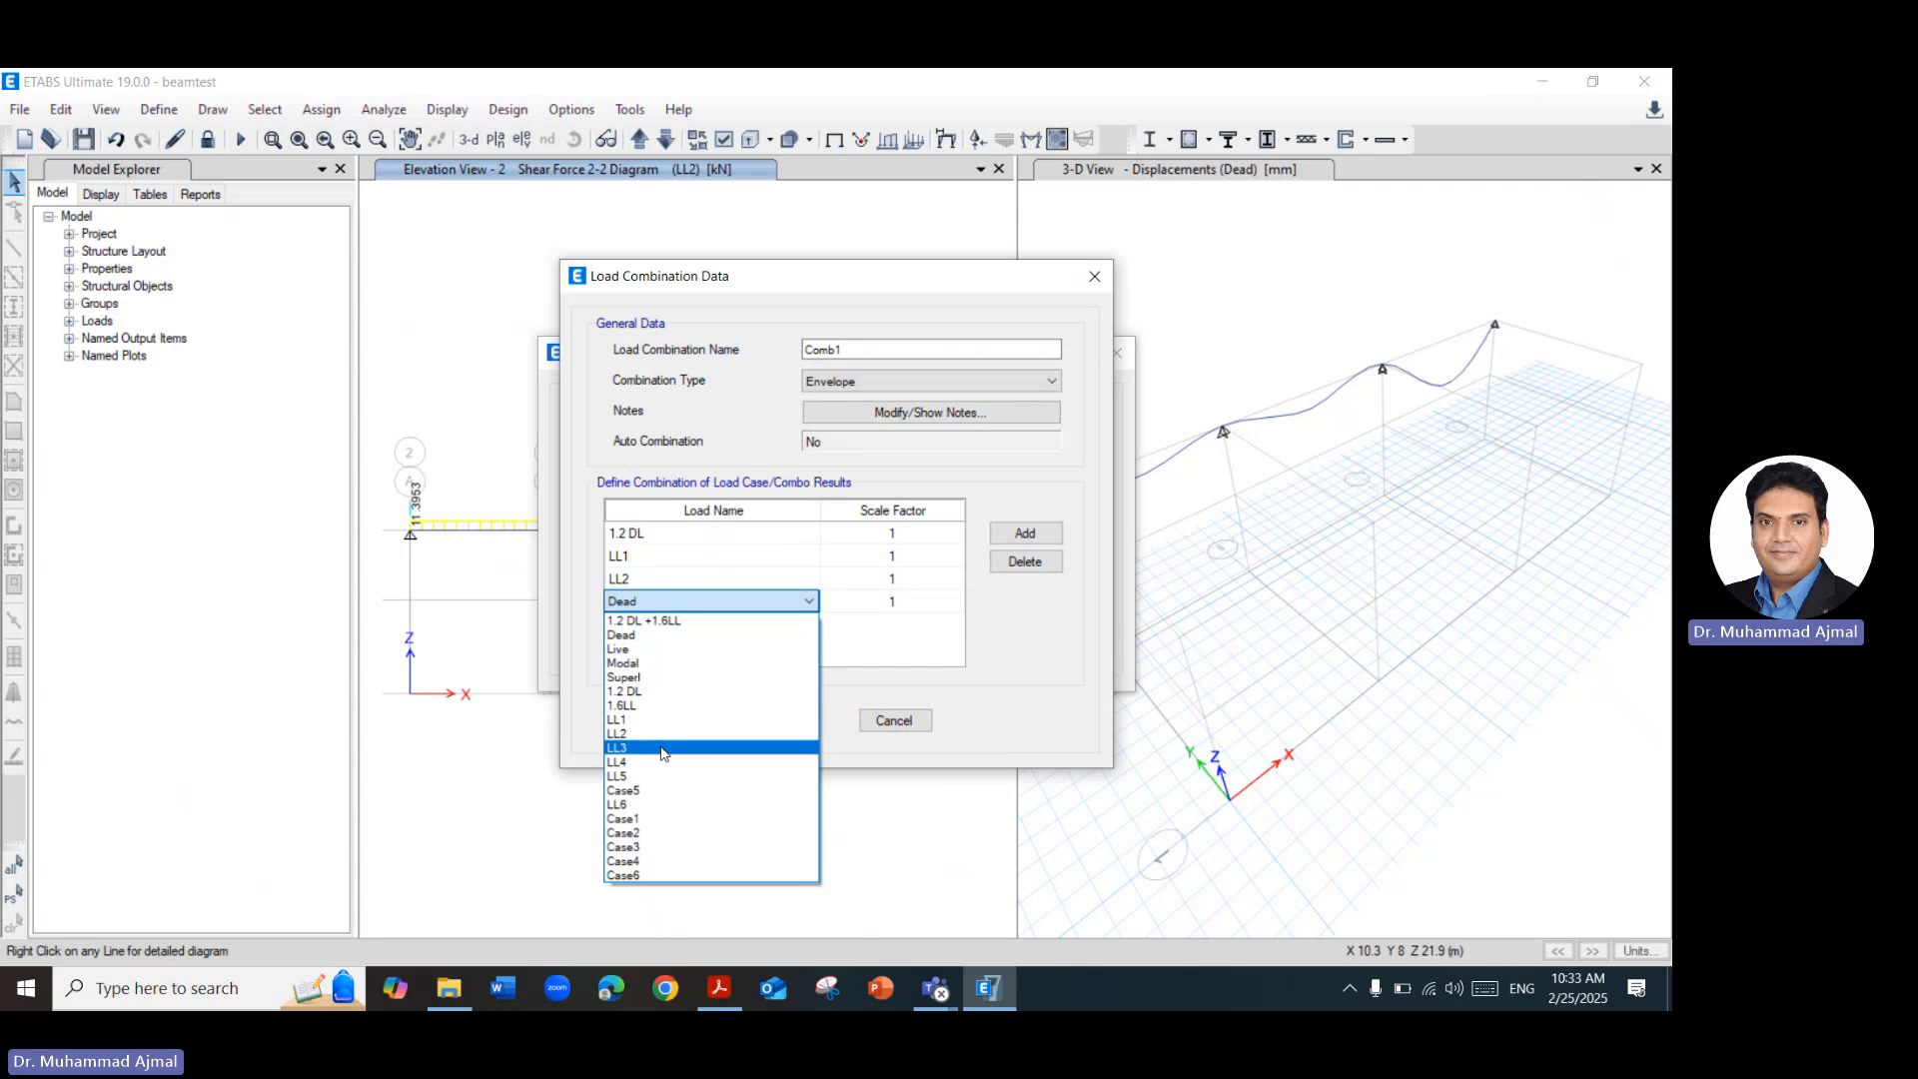
{"action": "left_click", "coordinate": [662, 747]}
Add the load cases LL4, LL5 and LL6 to the envelope combination below LL3.
{"action": "left_click", "coordinate": [1025, 532]}
{"action": "left_click", "coordinate": [724, 624]}
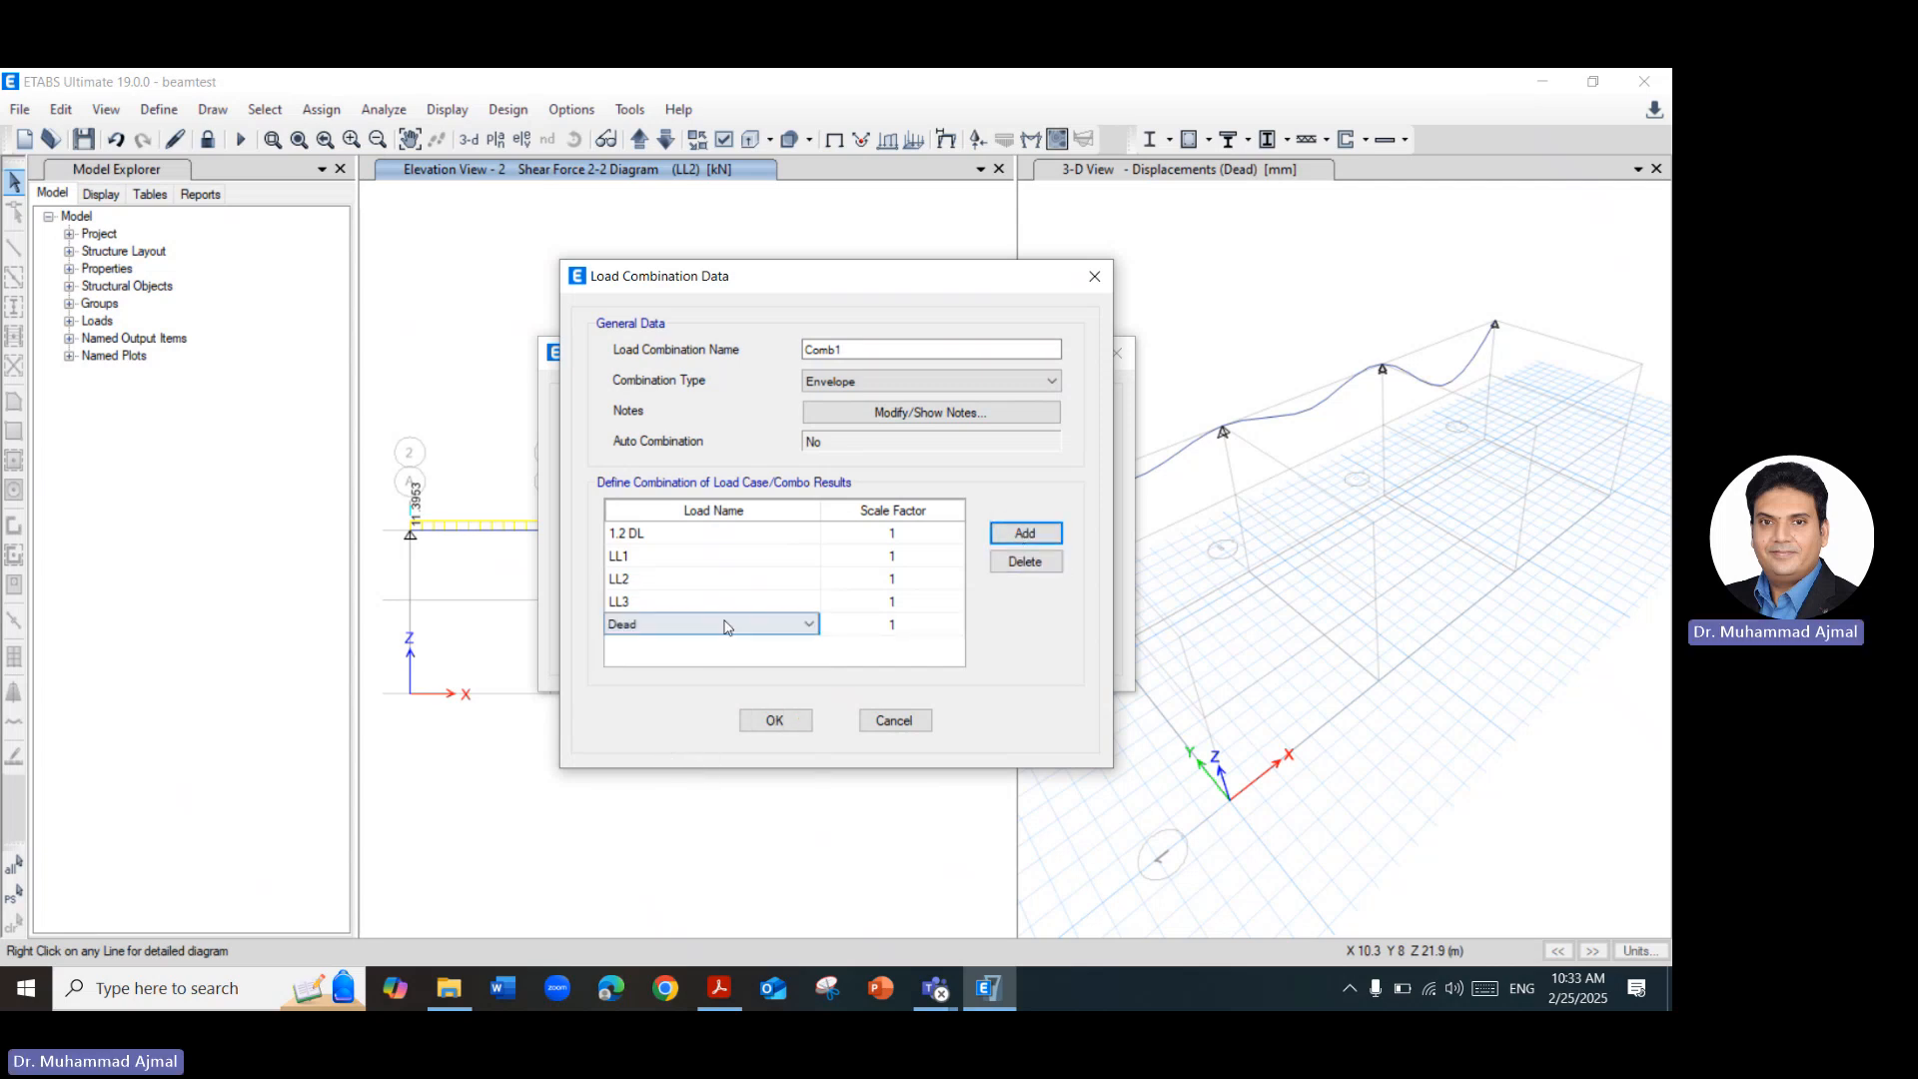
{"action": "left_click", "coordinate": [680, 784]}
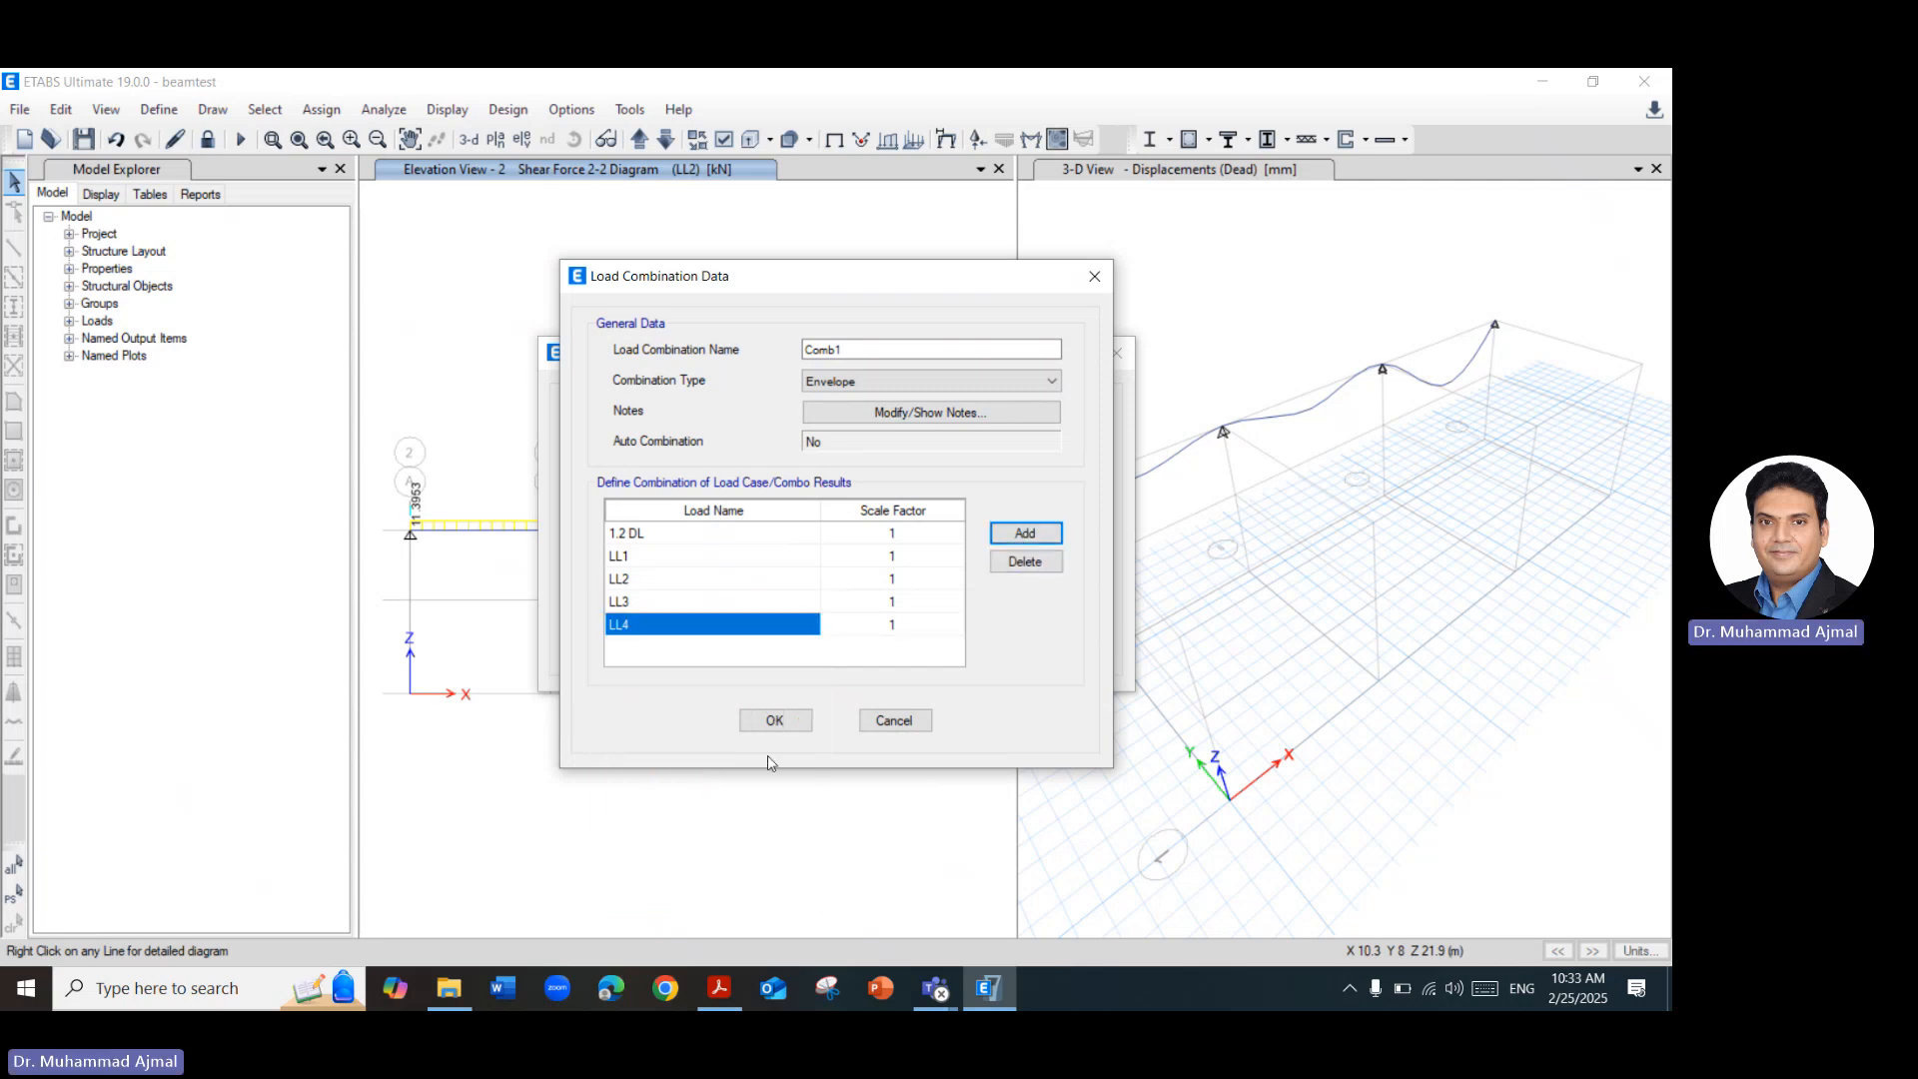
{"action": "left_click", "coordinate": [1025, 533]}
{"action": "left_click", "coordinate": [754, 647]}
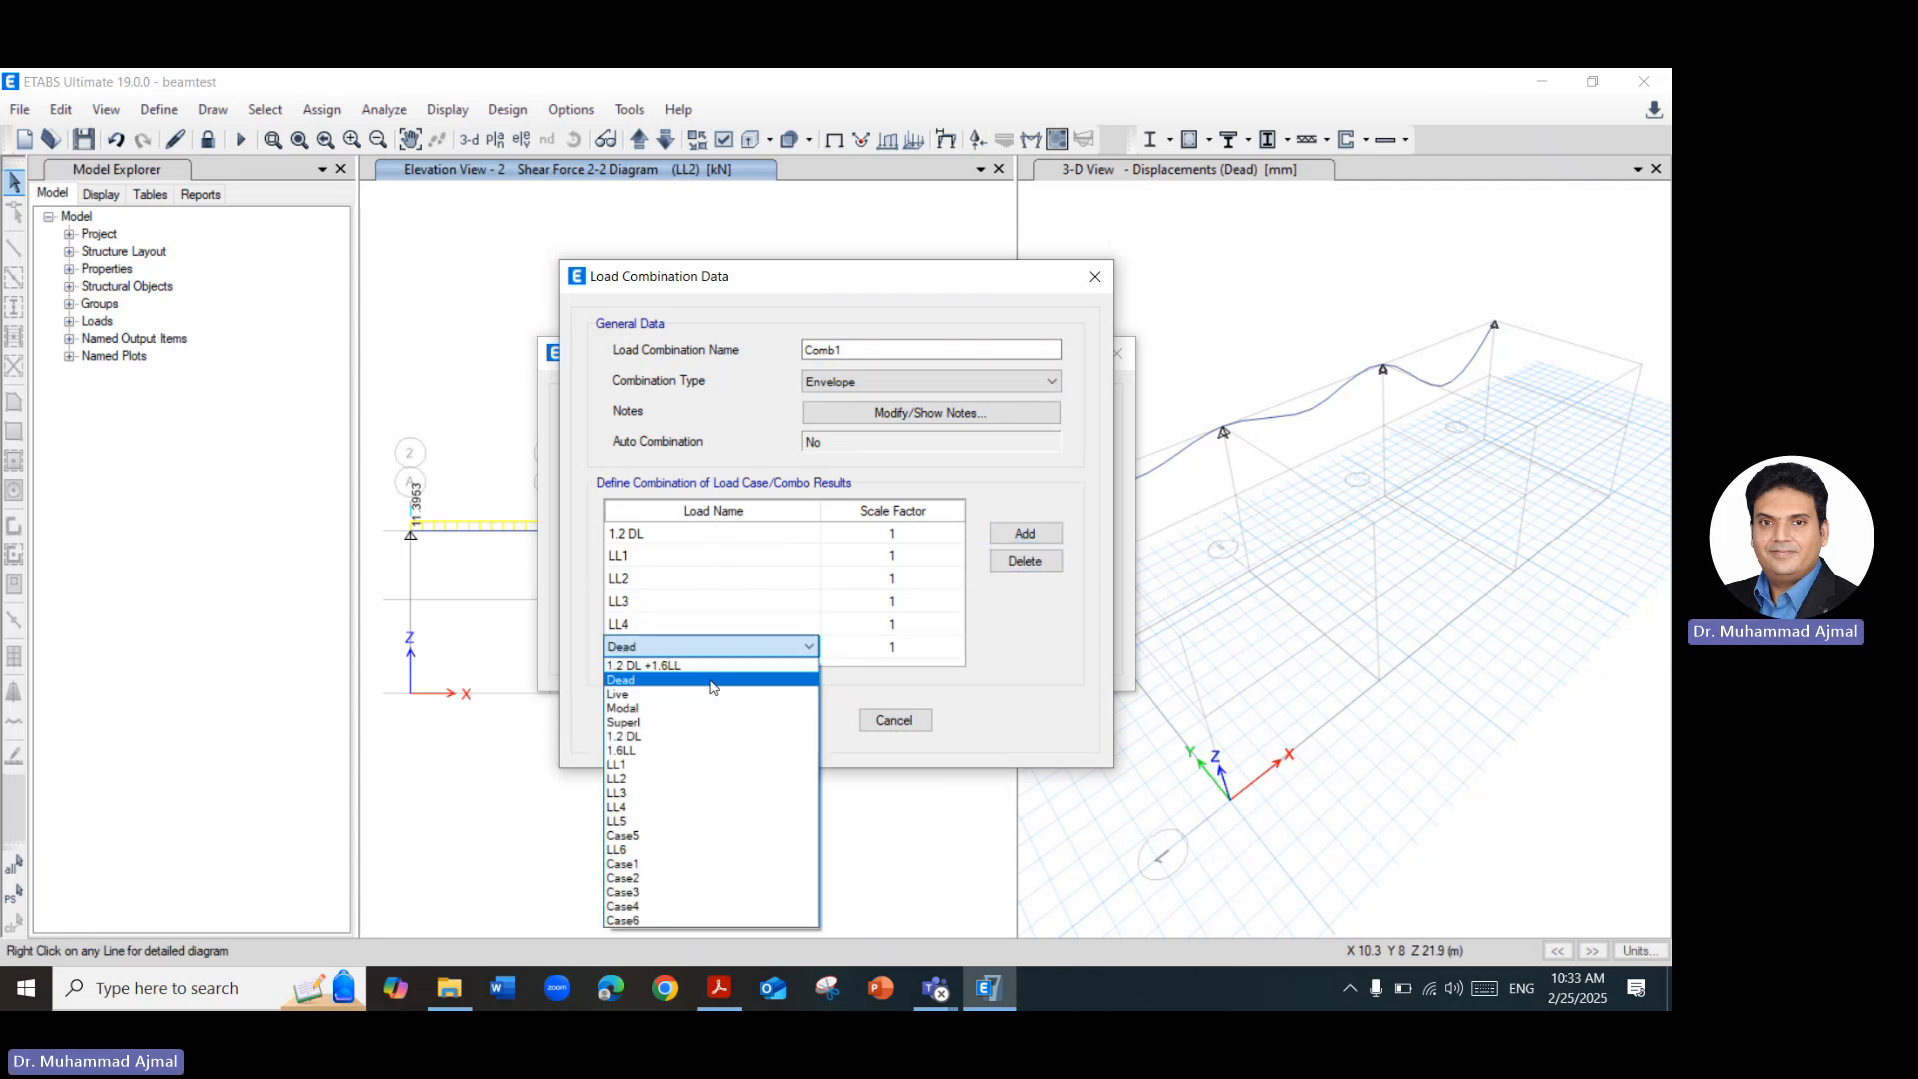
{"action": "left_click", "coordinate": [637, 821]}
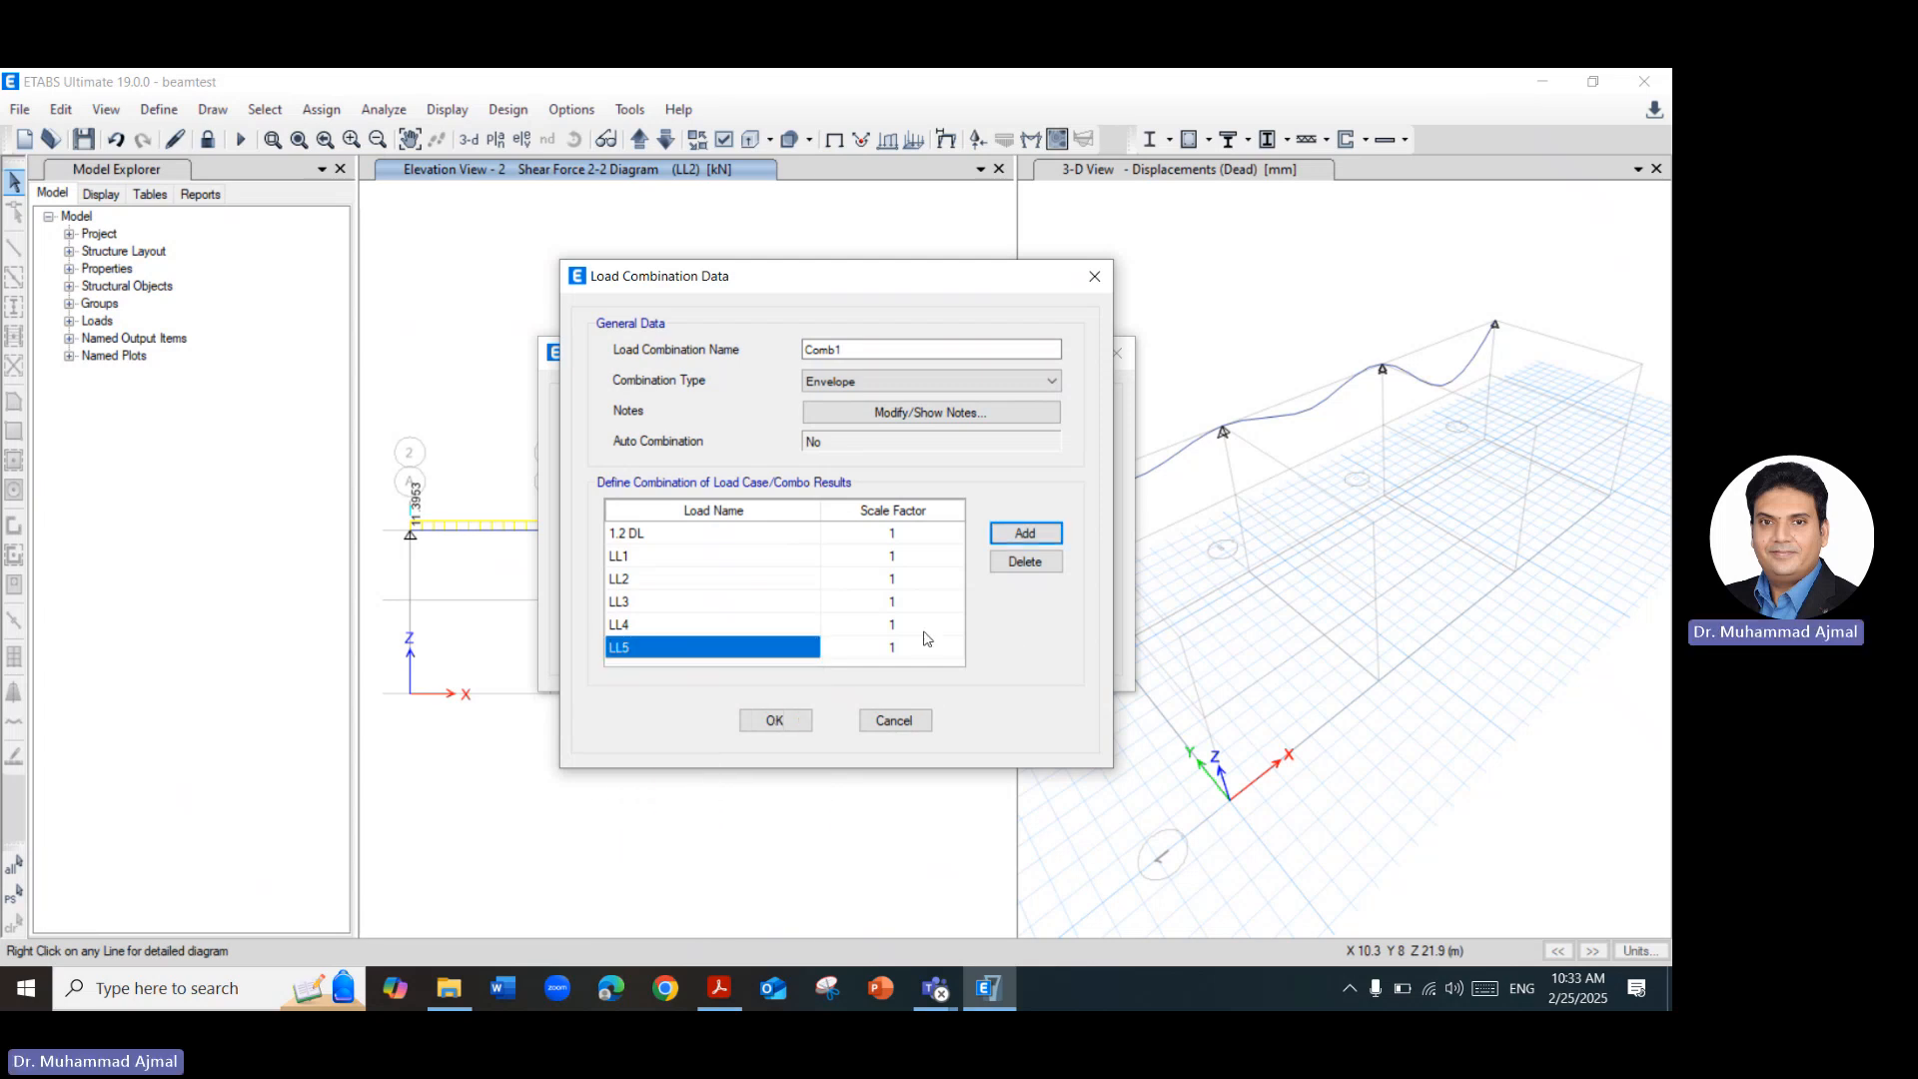
{"action": "left_click", "coordinate": [1007, 535]}
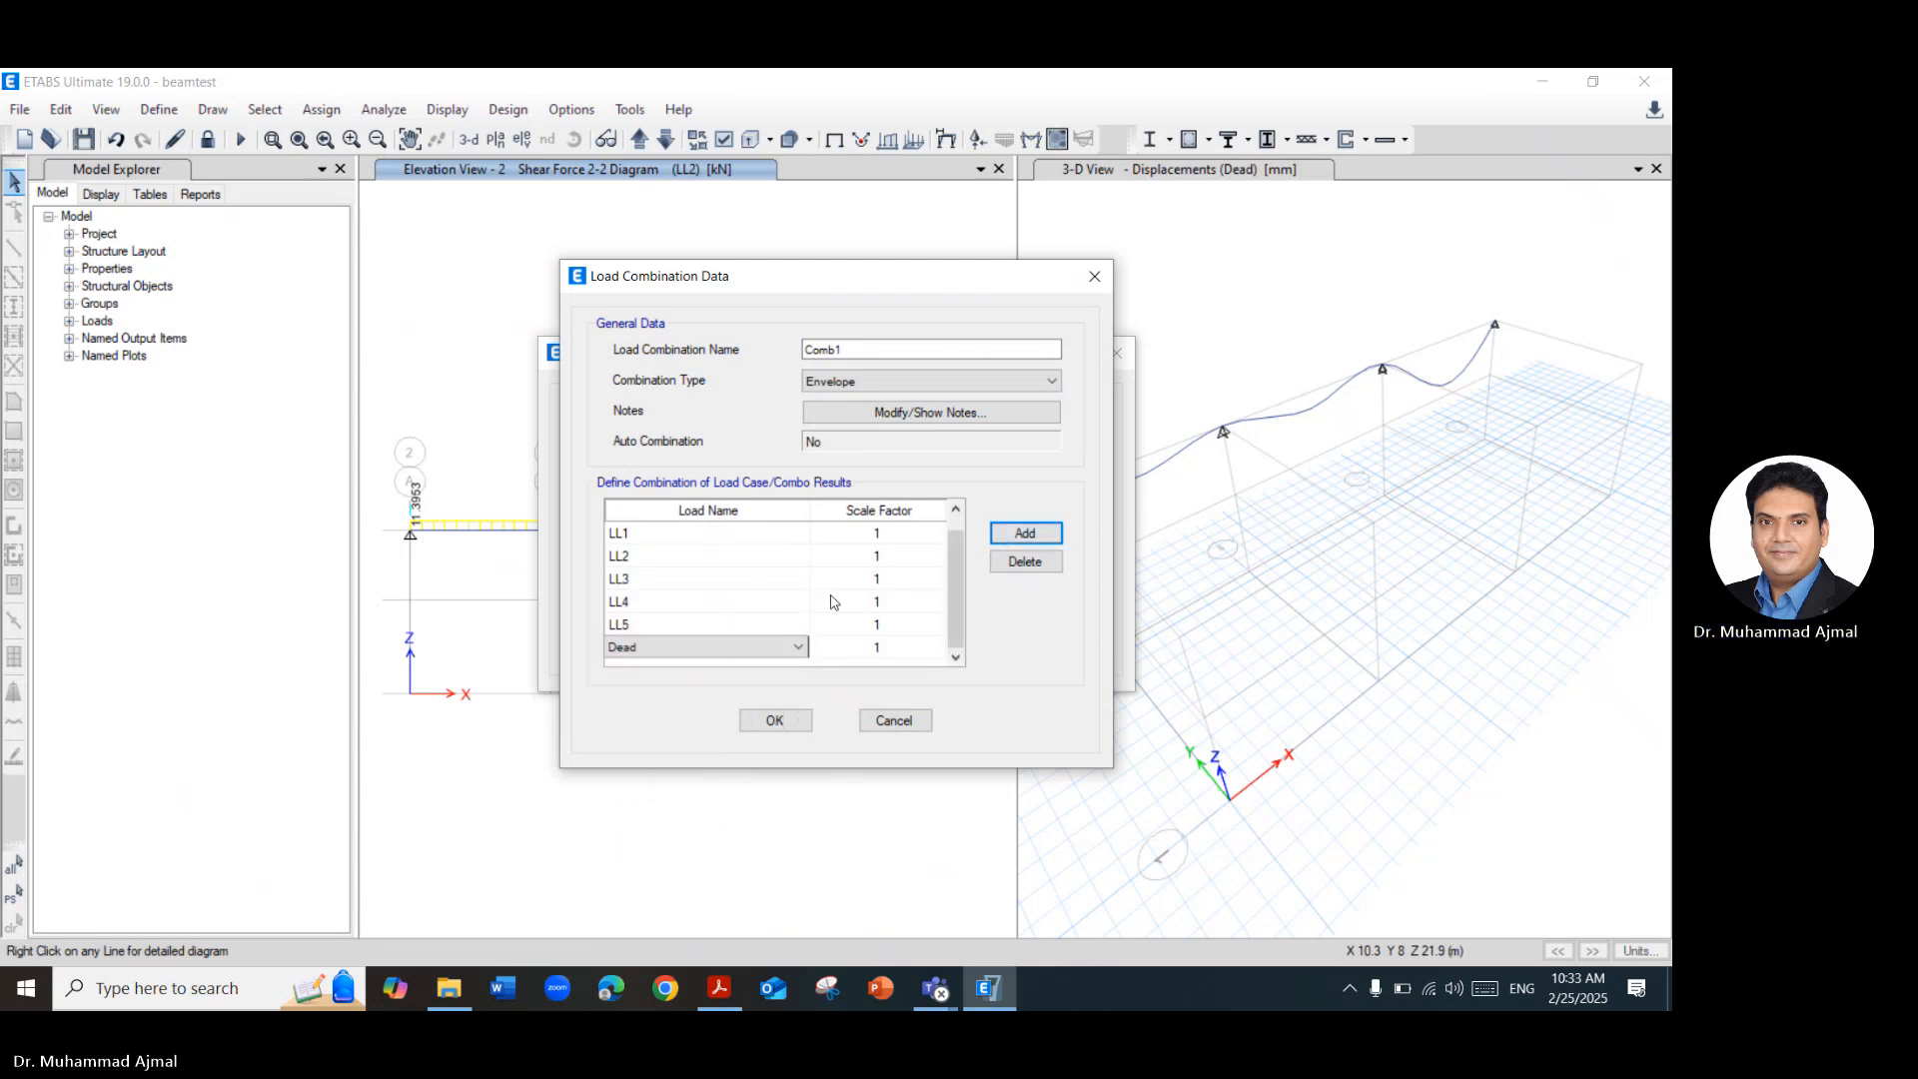
{"action": "left_click", "coordinate": [768, 648]}
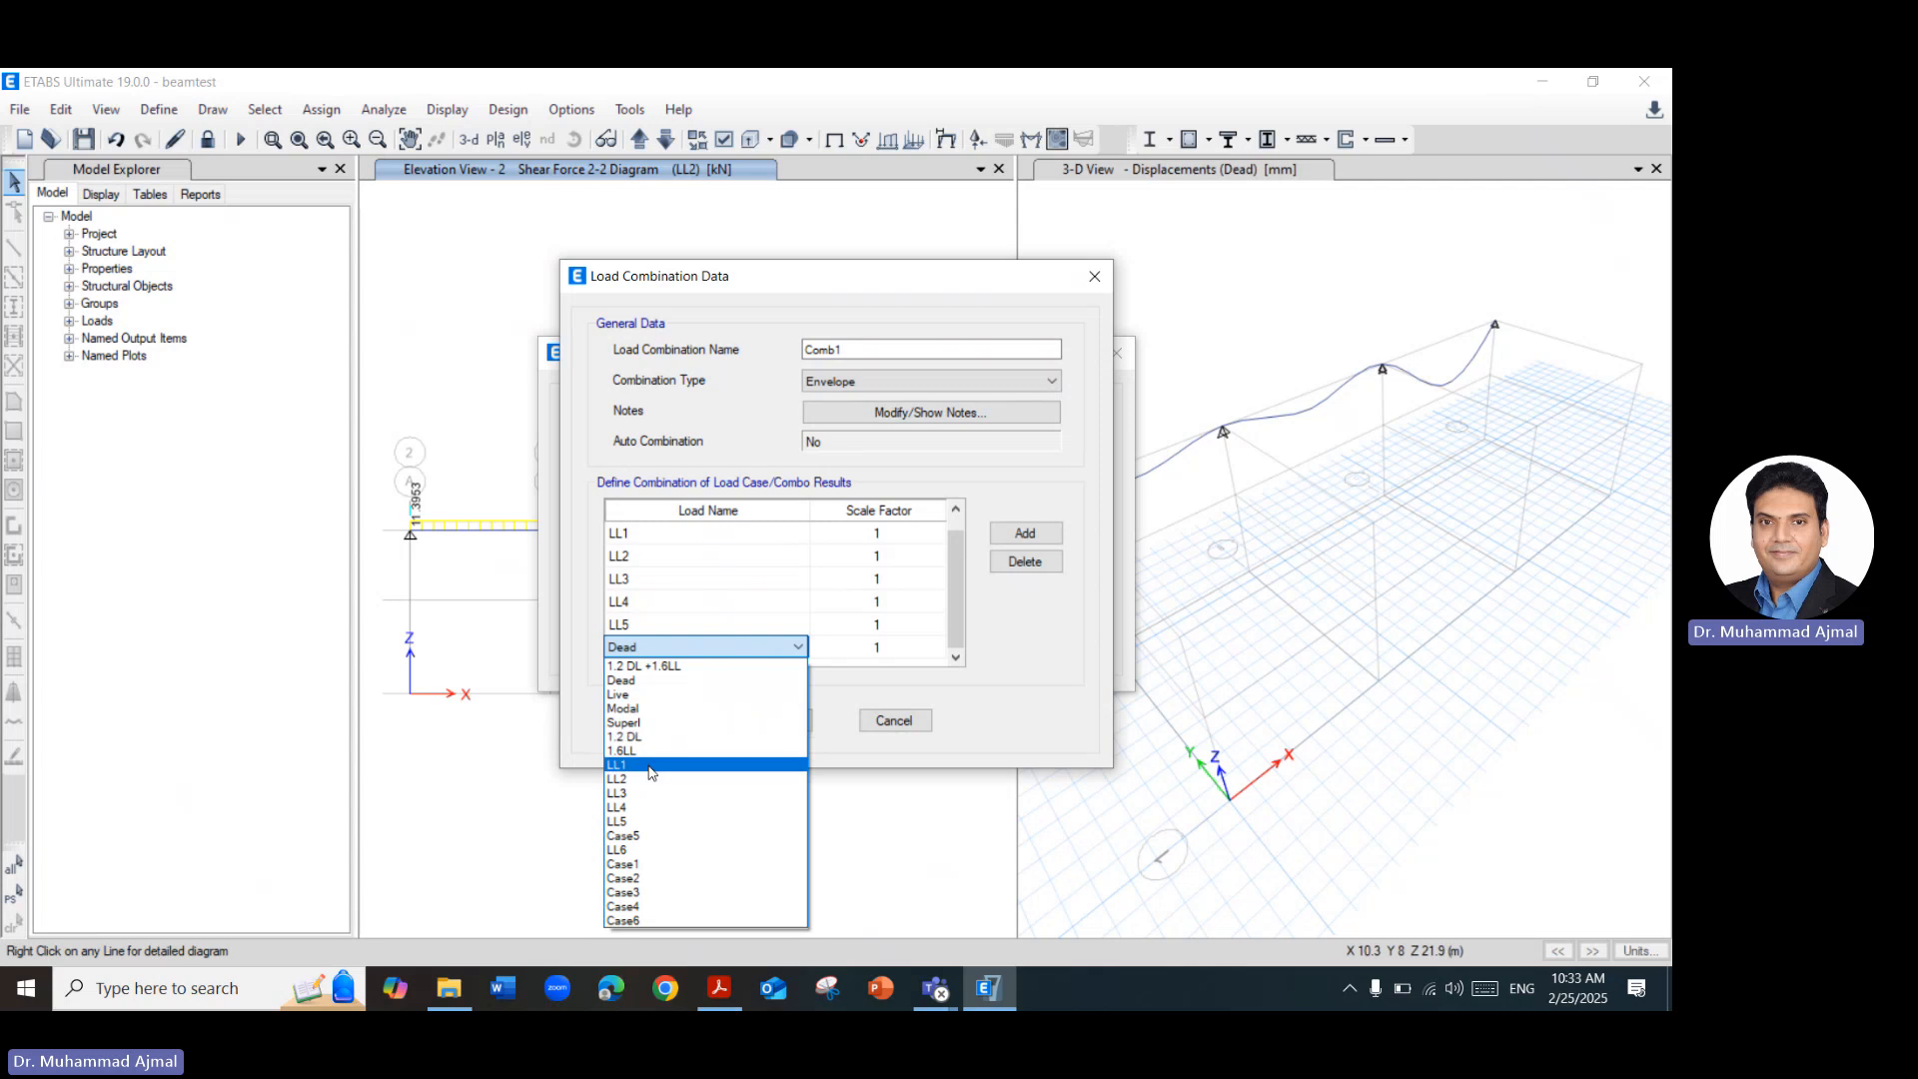
{"action": "left_click", "coordinate": [637, 850]}
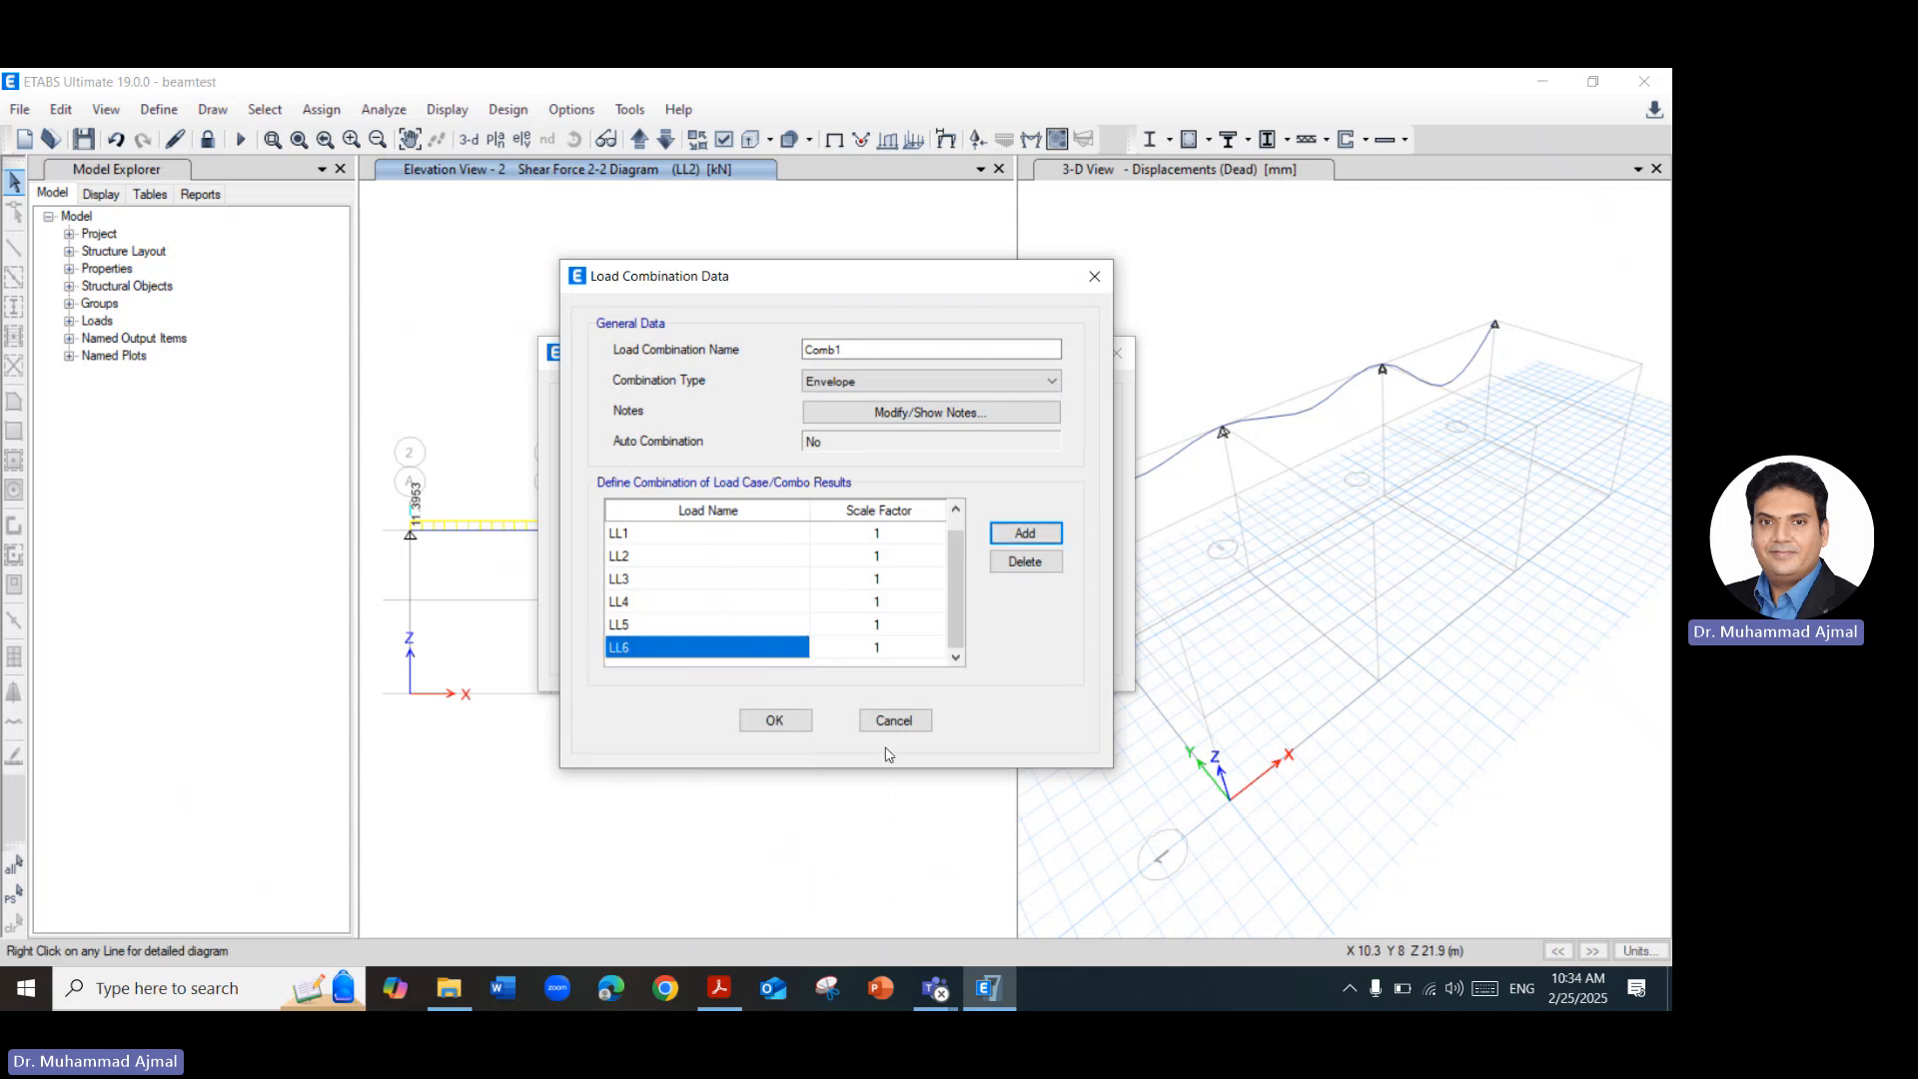
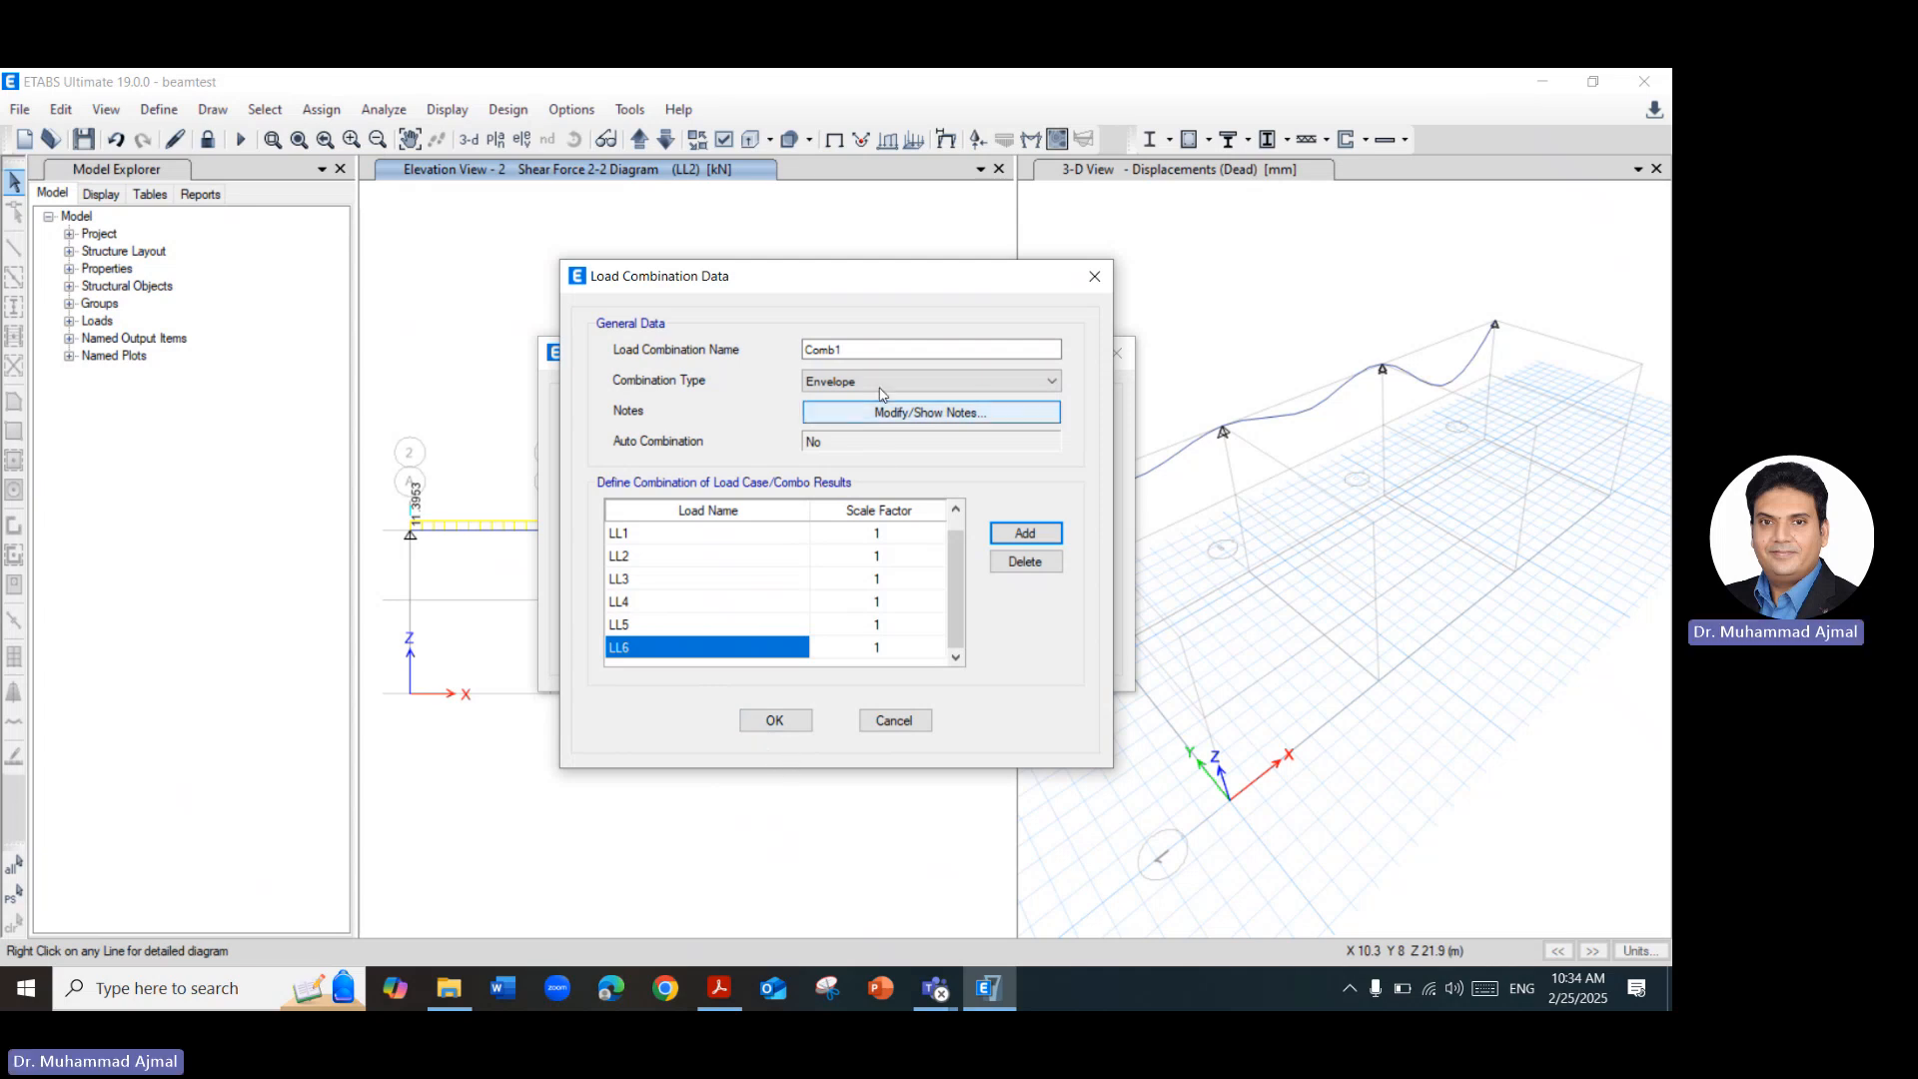
Name the new envelope load combination "envelope" and save it to the model's load combinations.
{"action": "left_click_drag", "start_coordinate": [843, 350], "coordinate": [744, 350]}
{"action": "type", "text": "env"}
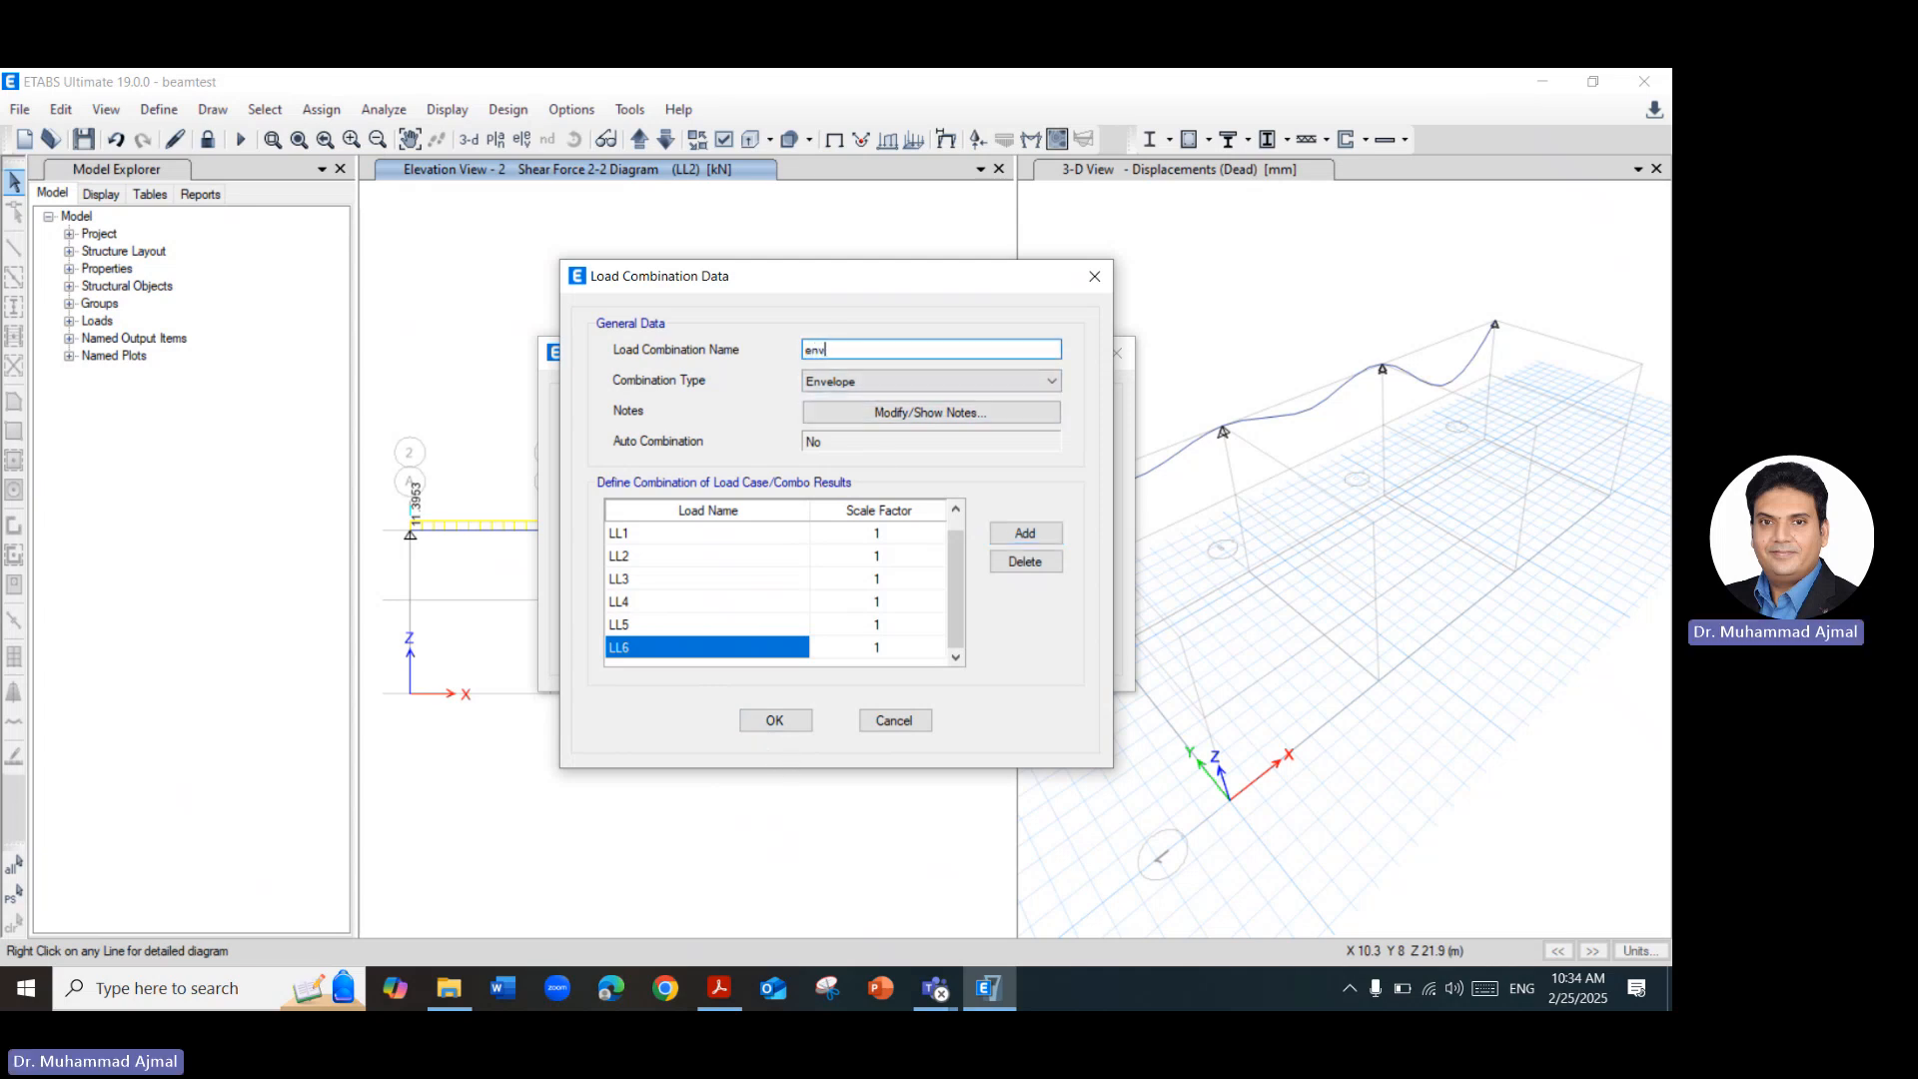
{"action": "type", "text": "elope"}
{"action": "left_click", "coordinate": [761, 720]}
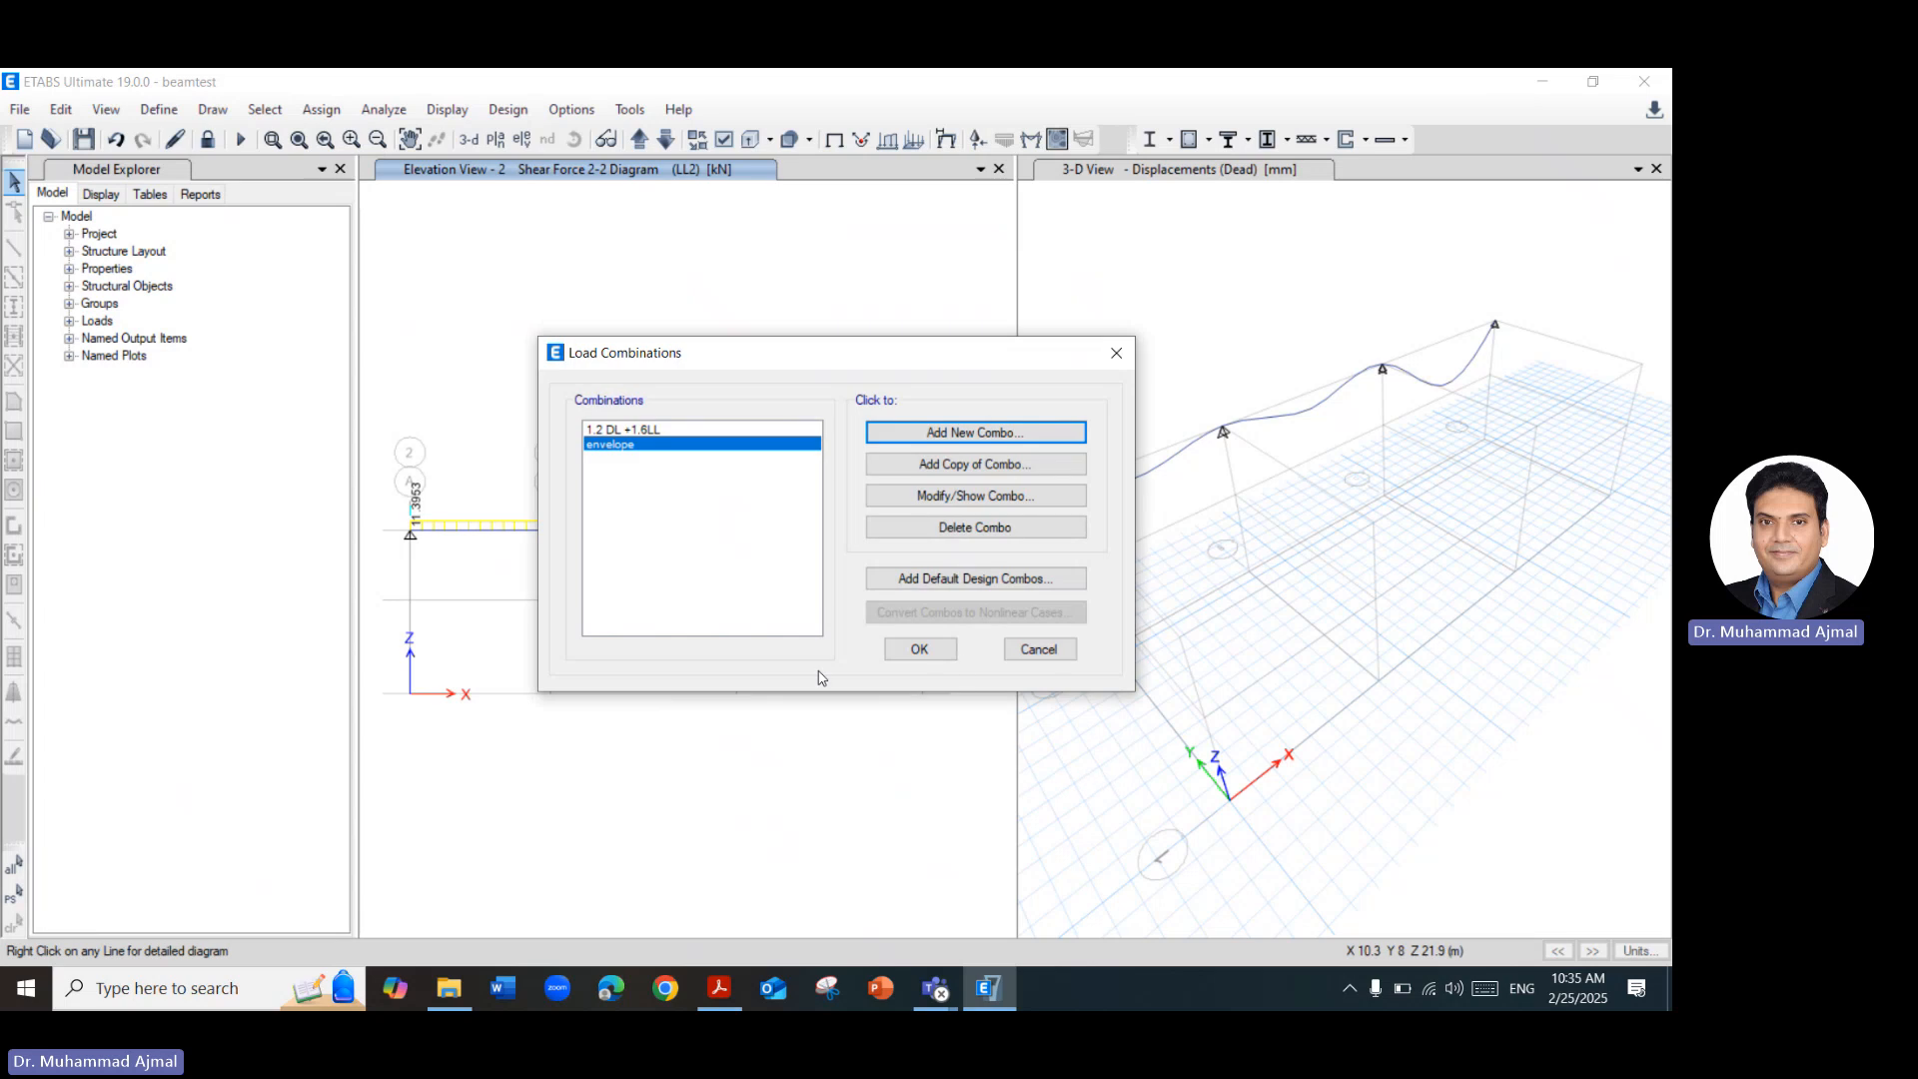
{"action": "left_click", "coordinate": [937, 647]}
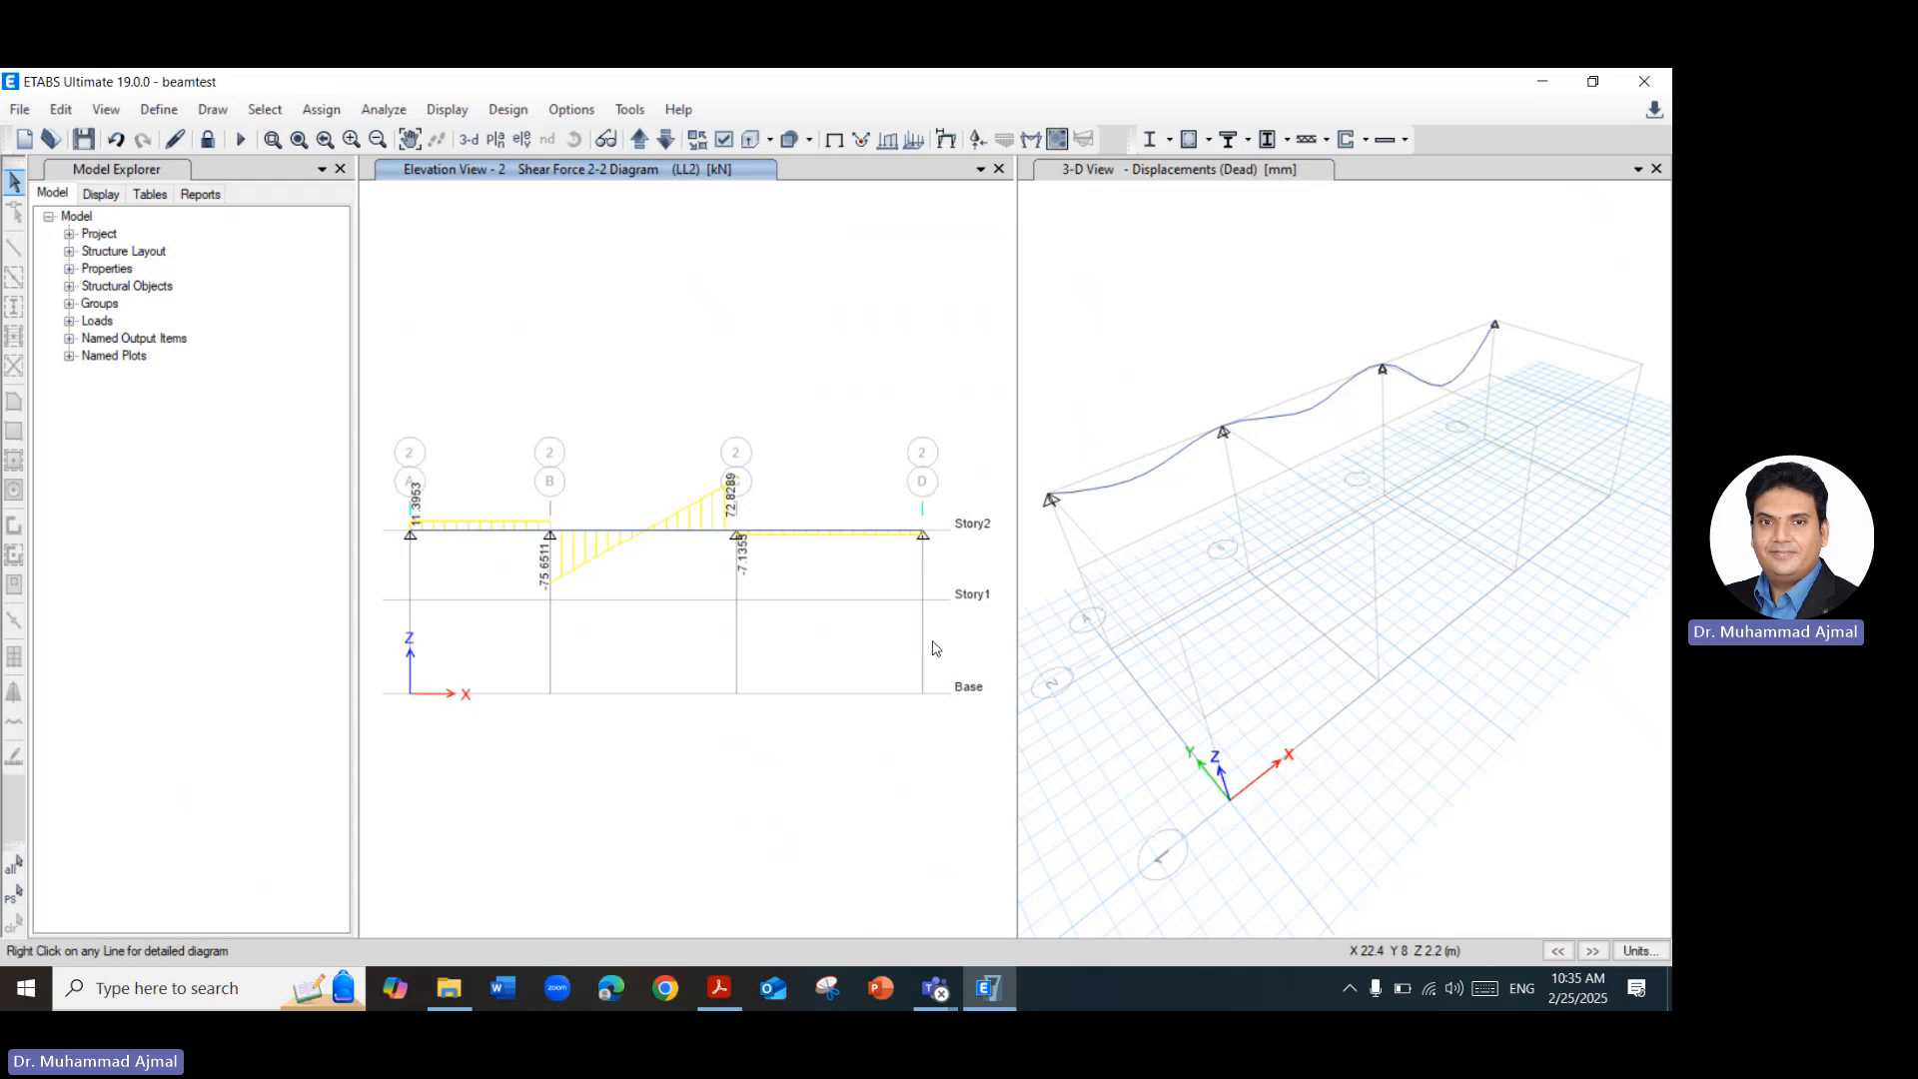
Show the Moment 3-3 diagram for the envelope combination with Max and Min values on the elevation view.
{"action": "left_click", "coordinate": [1030, 139]}
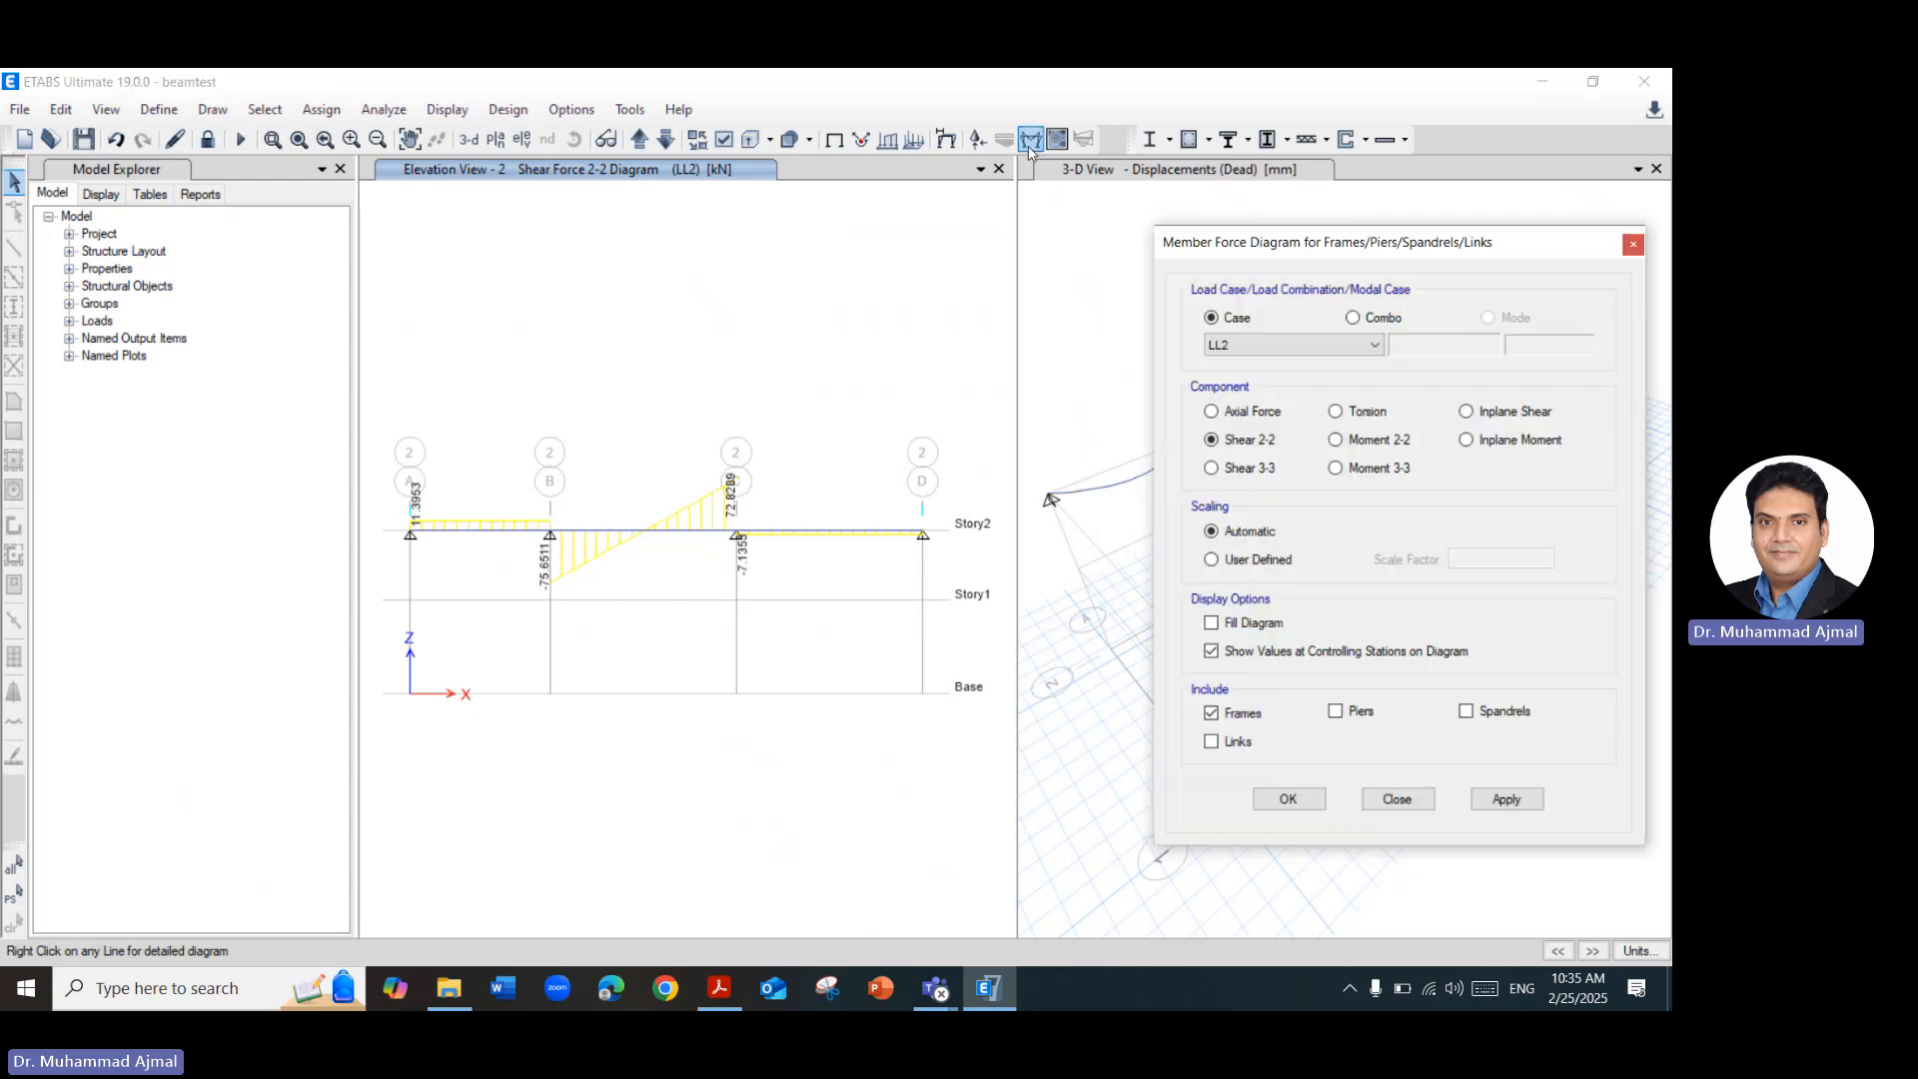
{"action": "left_click", "coordinate": [1353, 318]}
{"action": "left_click", "coordinate": [1346, 342]}
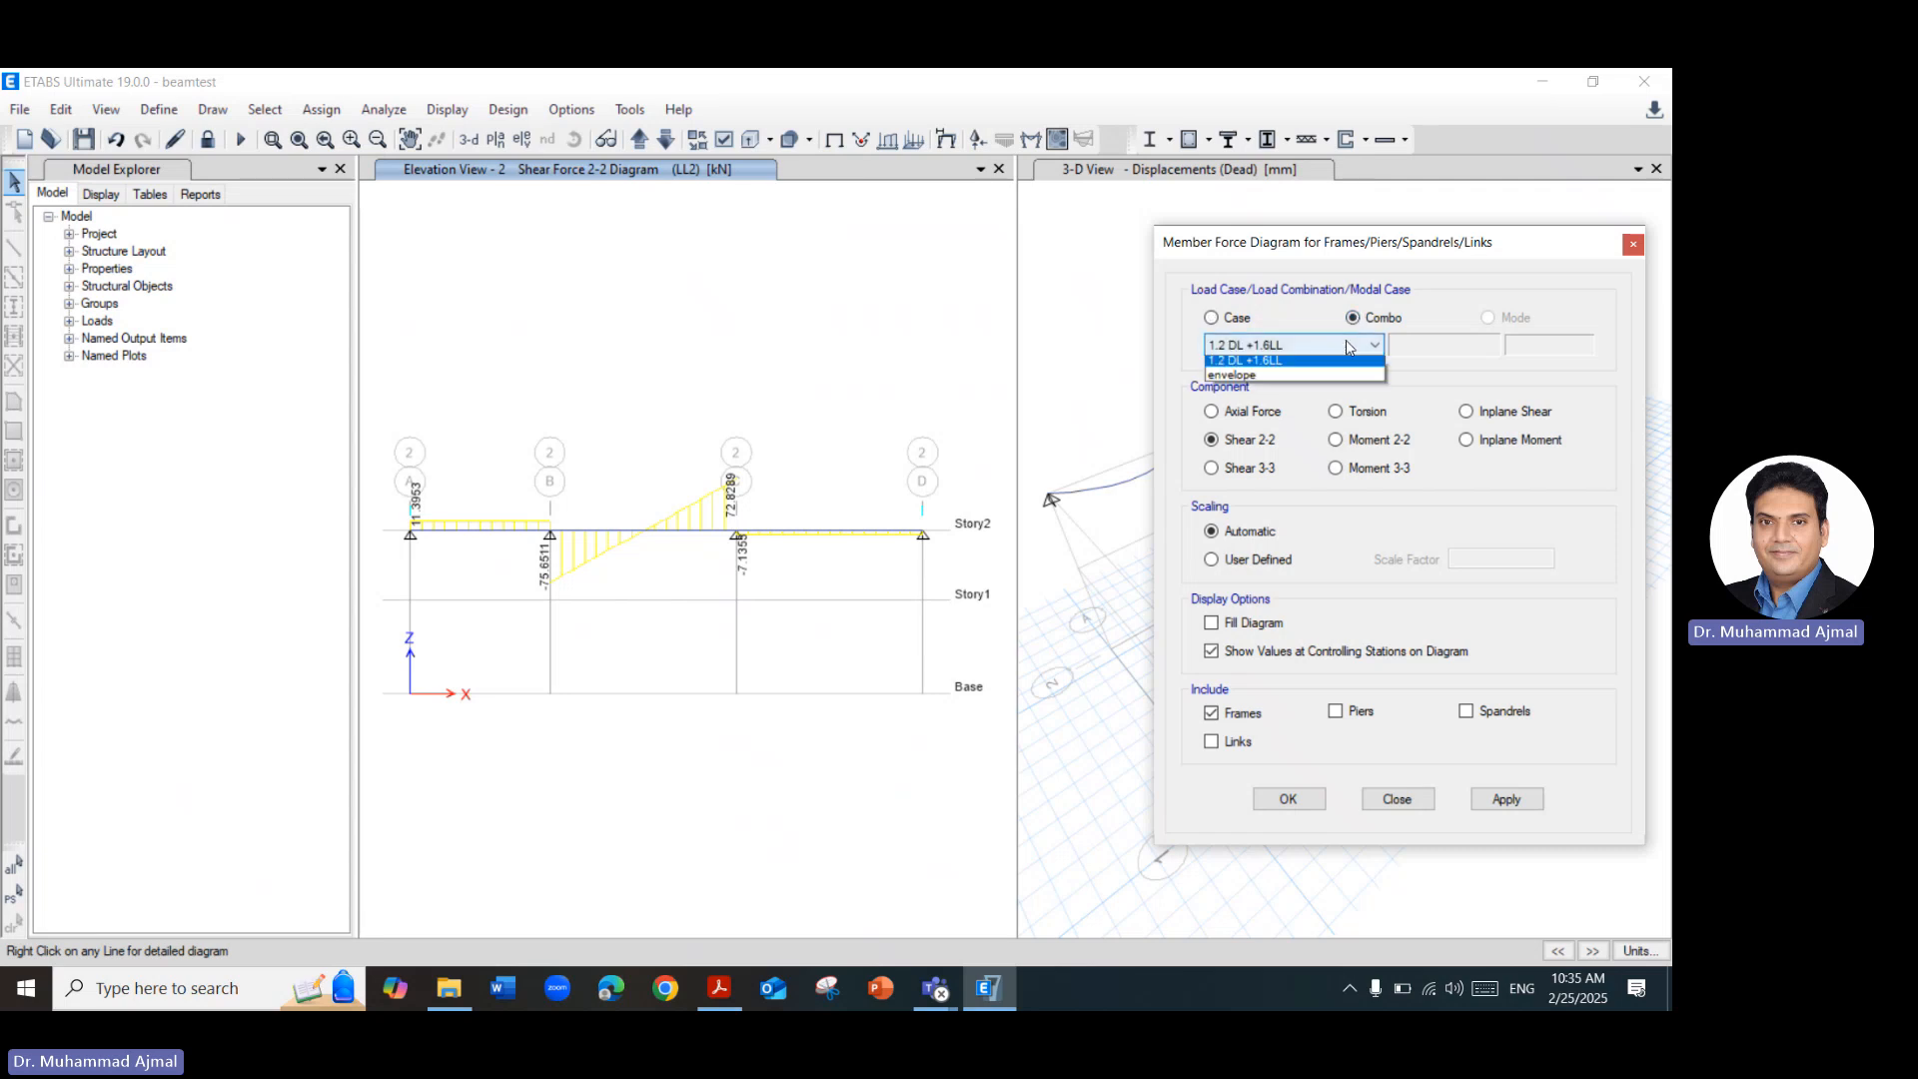
{"action": "left_click", "coordinate": [1263, 380]}
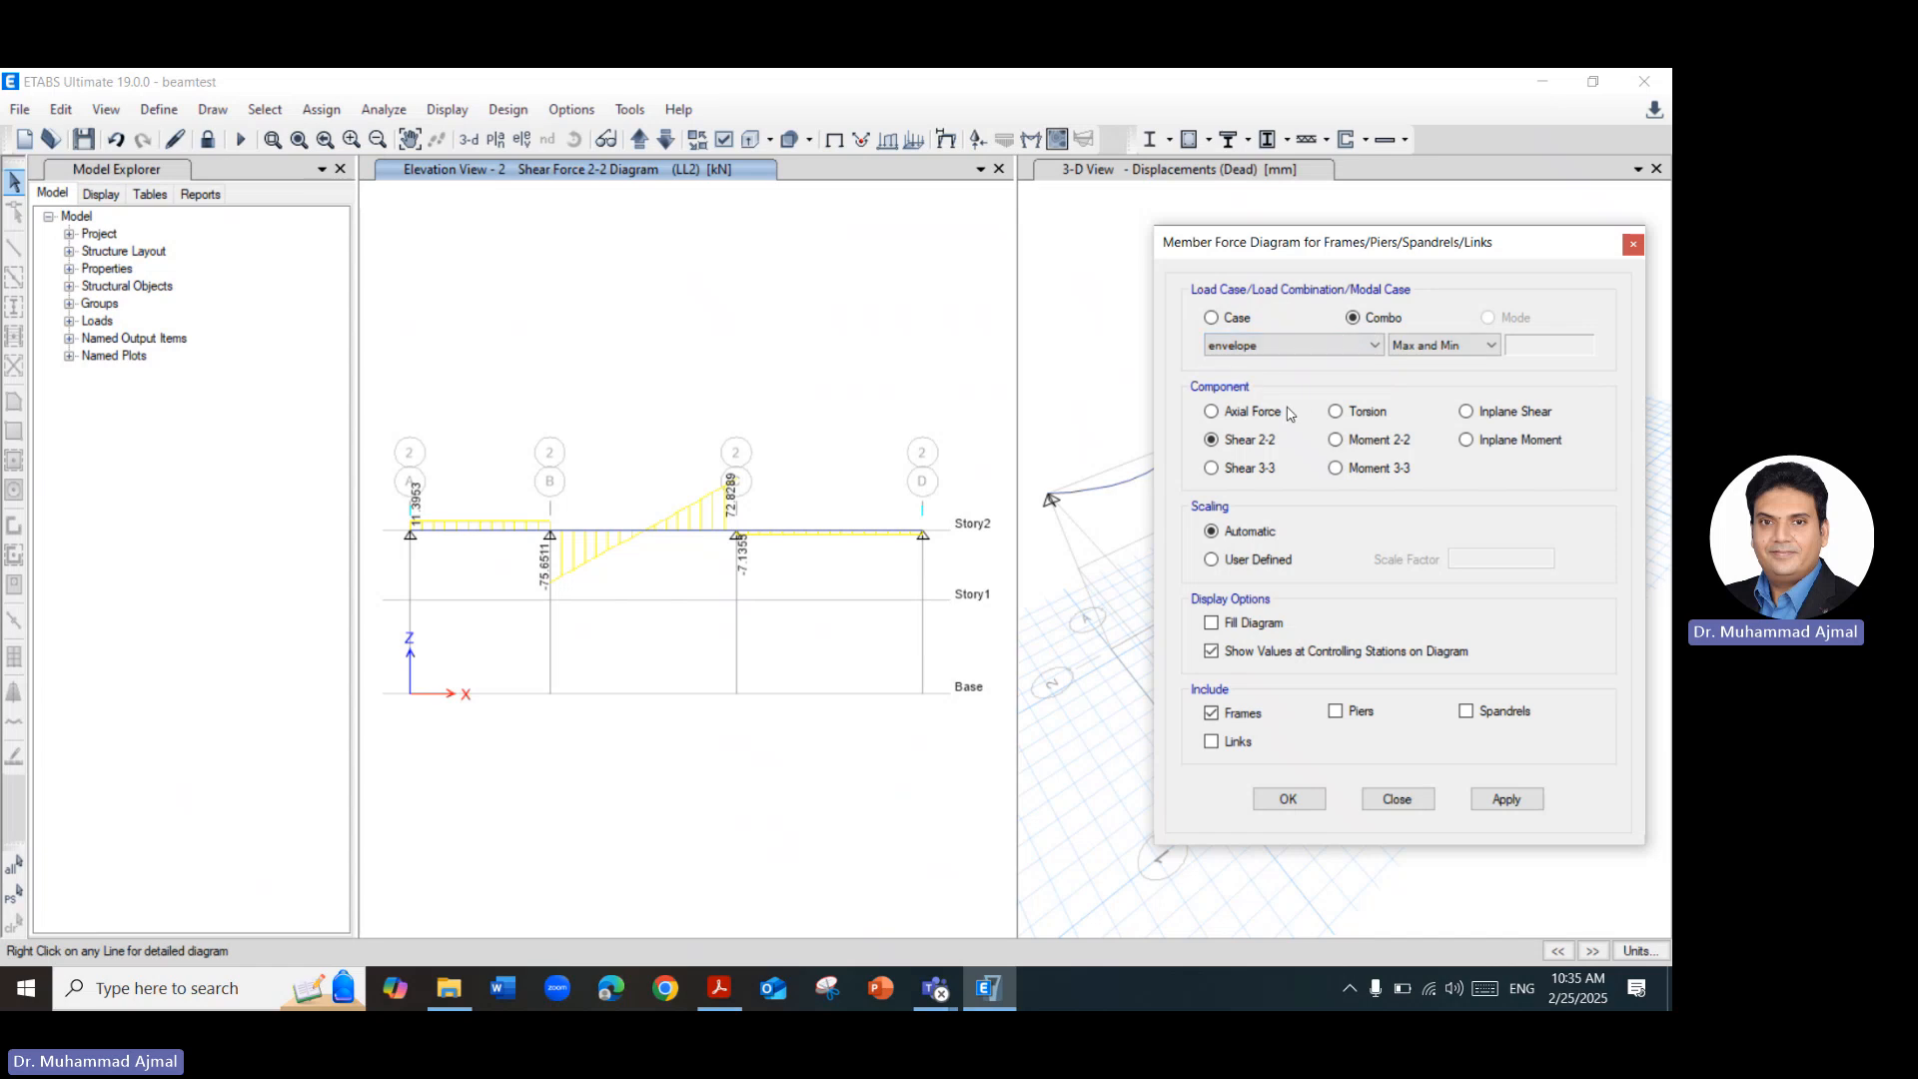
{"action": "left_click", "coordinate": [1448, 346]}
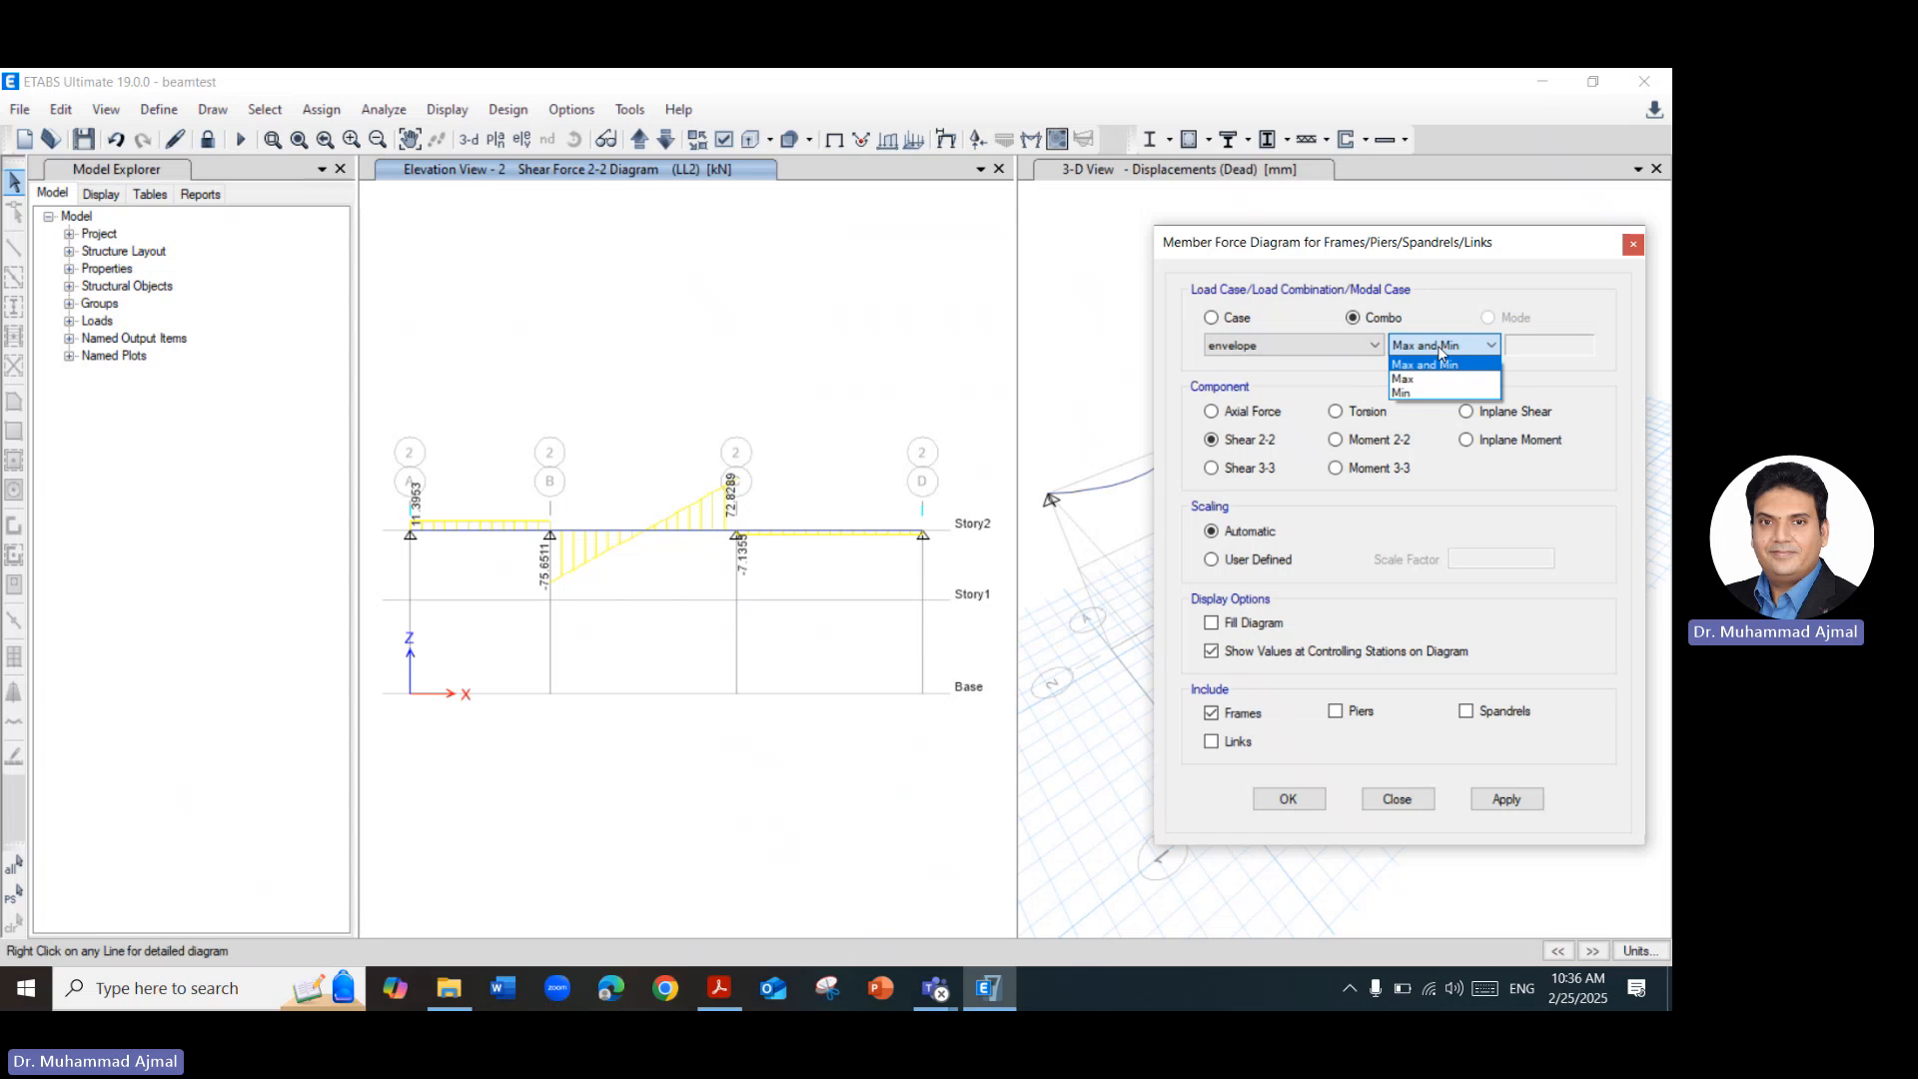
{"action": "left_click", "coordinate": [1438, 350]}
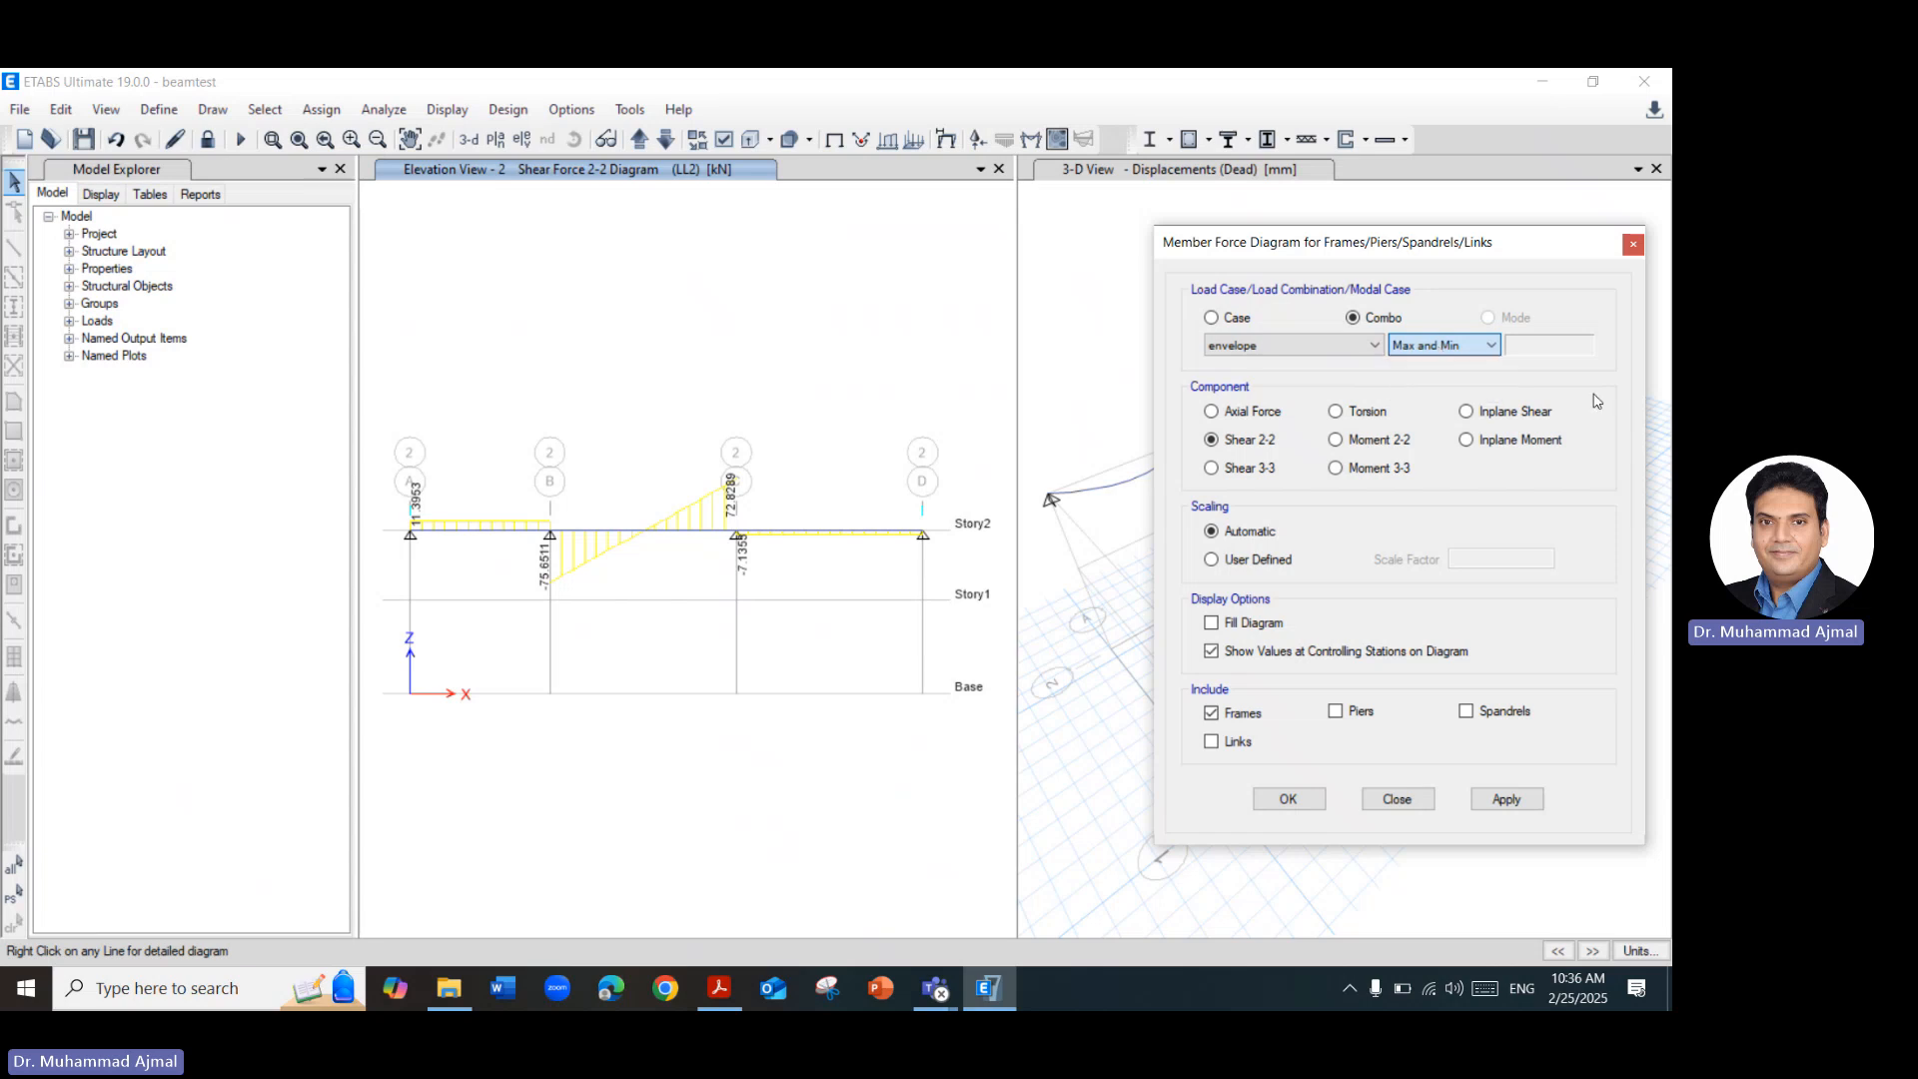
{"action": "left_click", "coordinate": [1357, 470]}
{"action": "left_click", "coordinate": [1501, 801]}
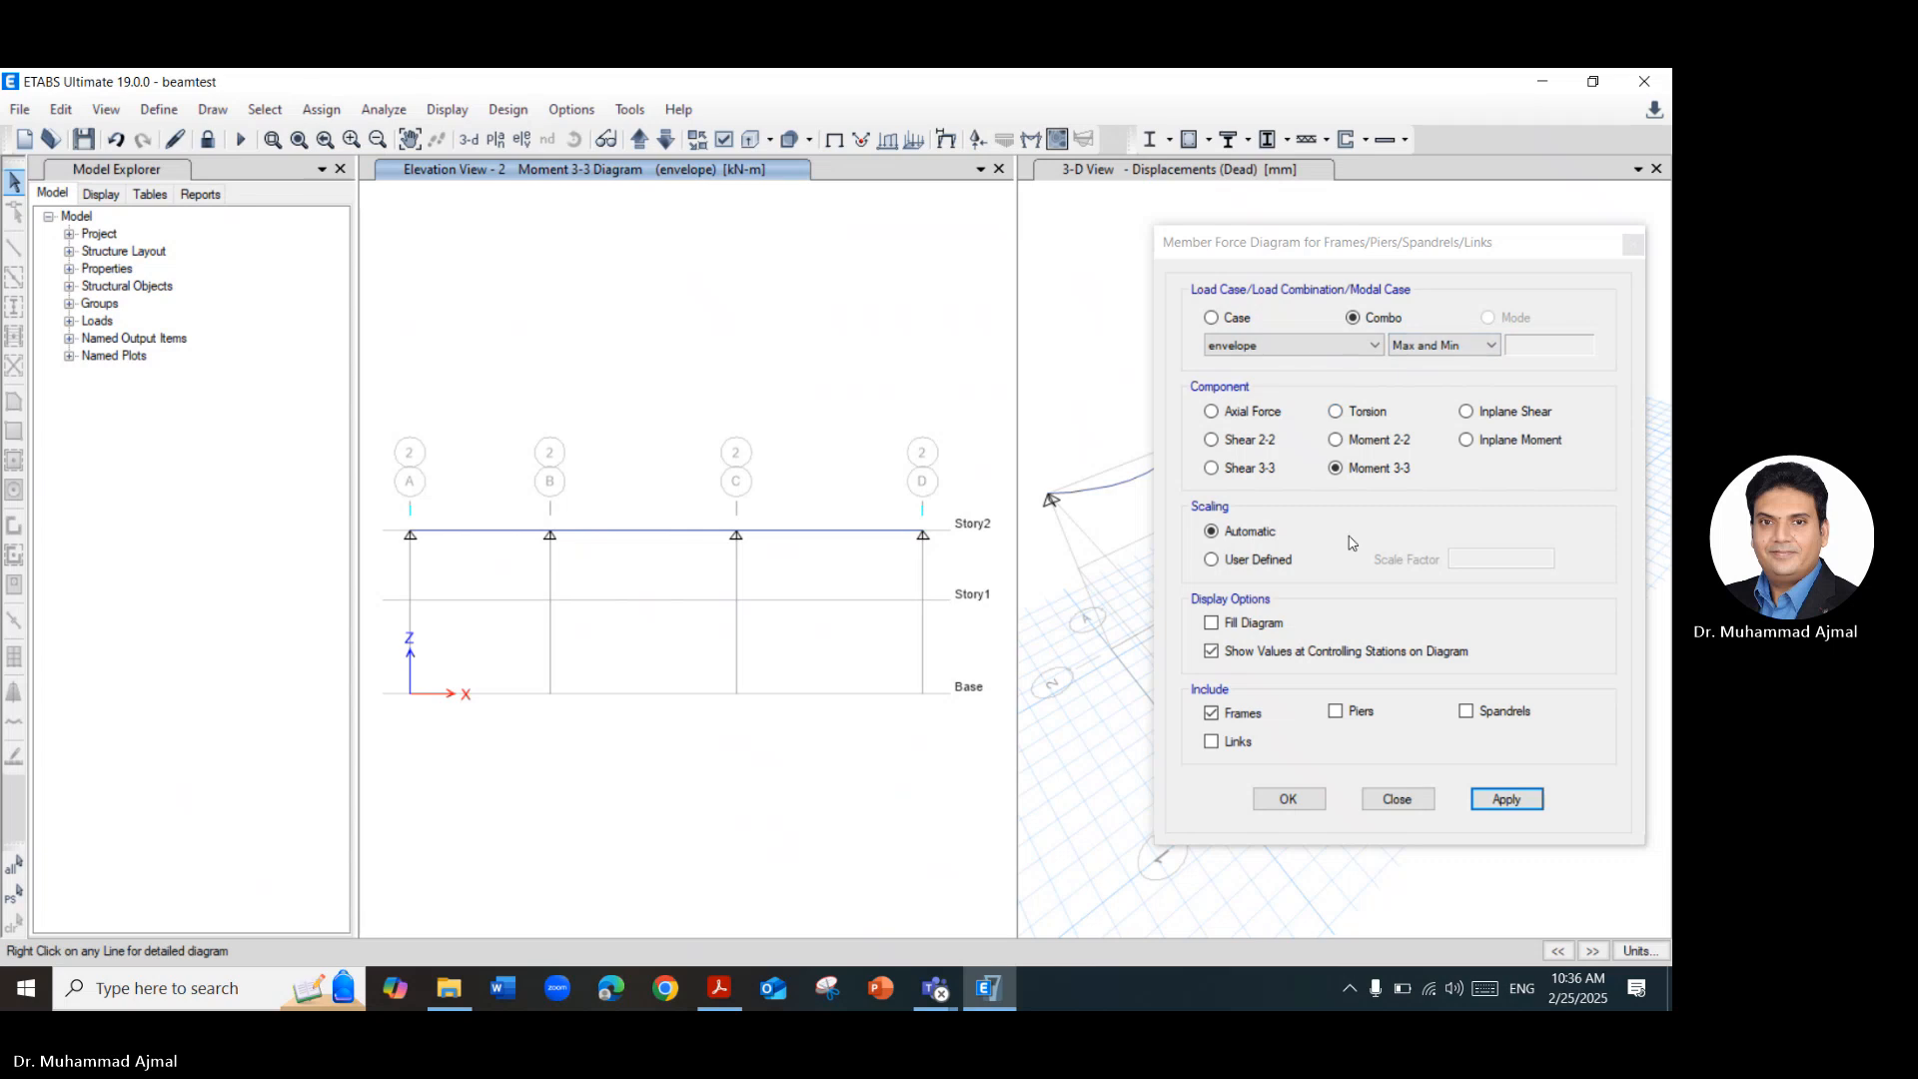
Display the envelope's Shear 2-2 diagram on the elevation for review and return to its Moment 3-3 diagram.
{"action": "left_click", "coordinate": [1265, 442]}
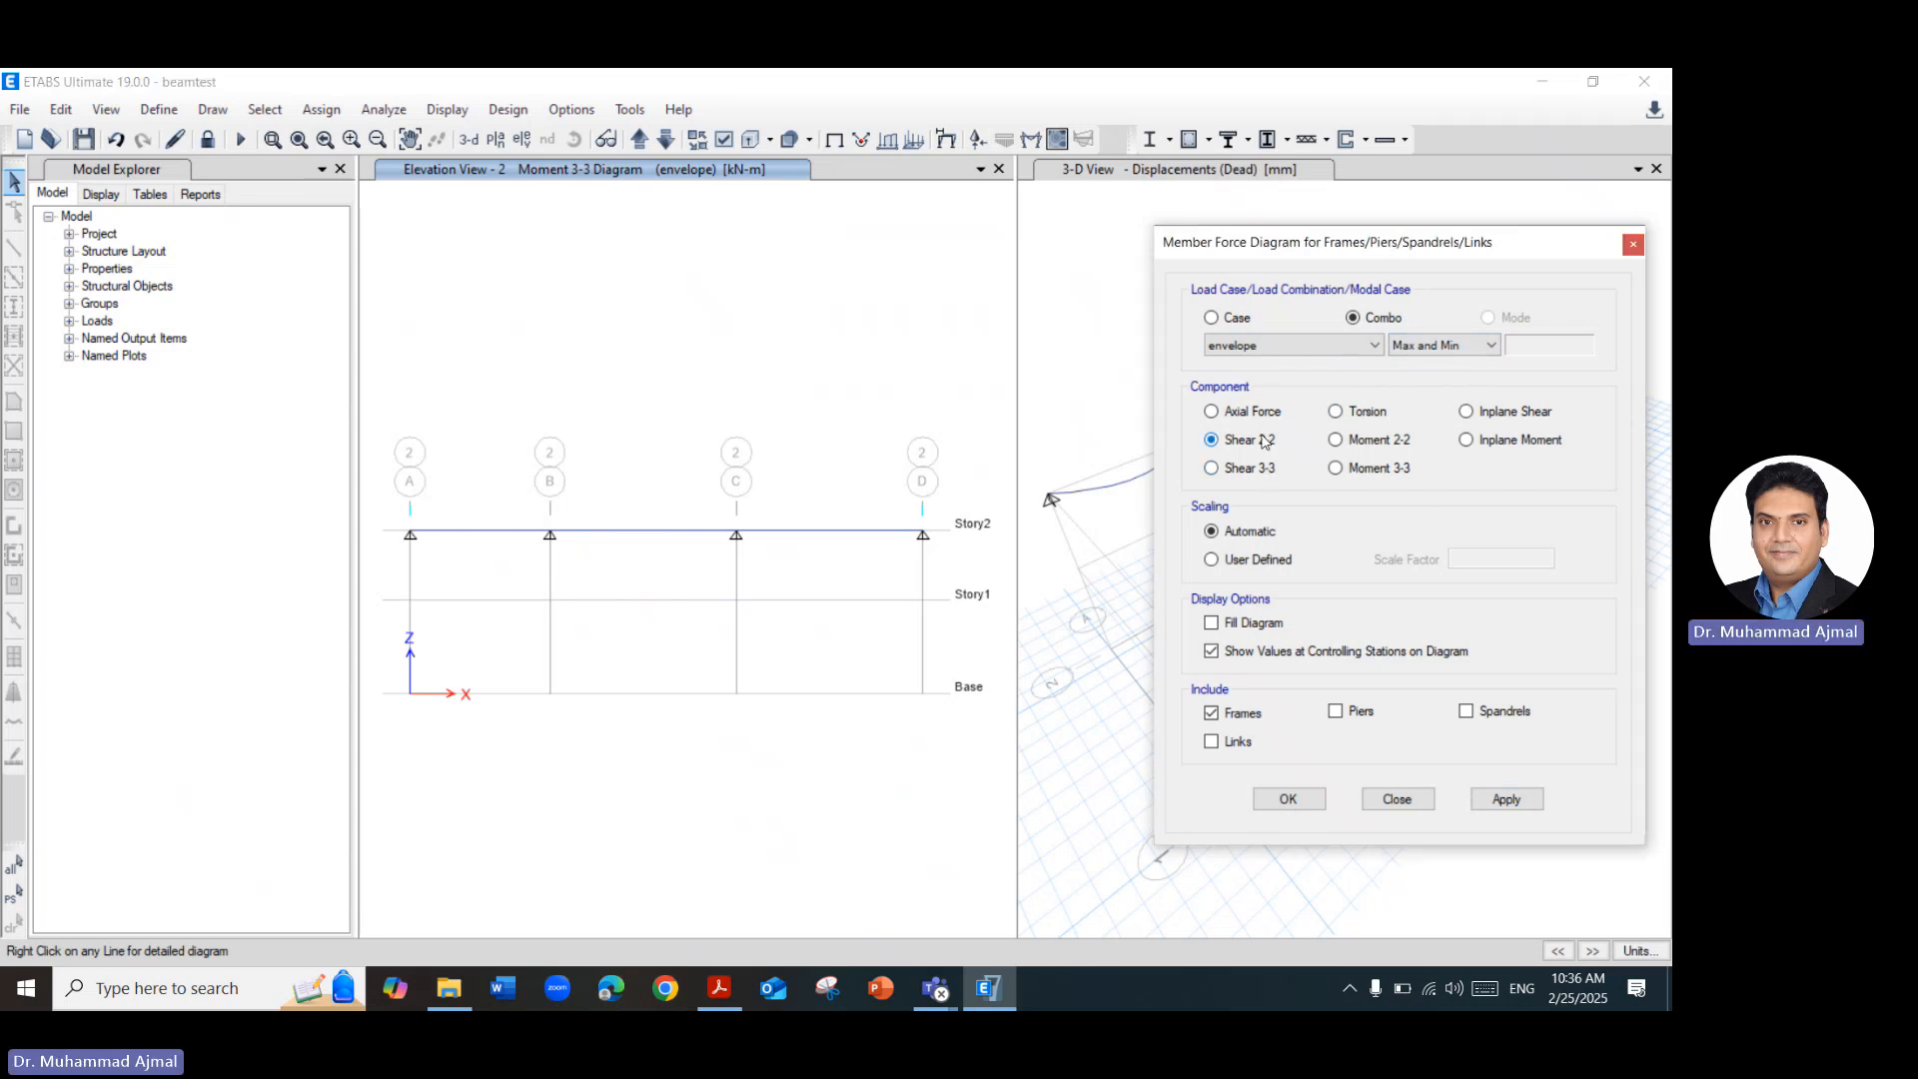
{"action": "left_click", "coordinate": [1507, 800]}
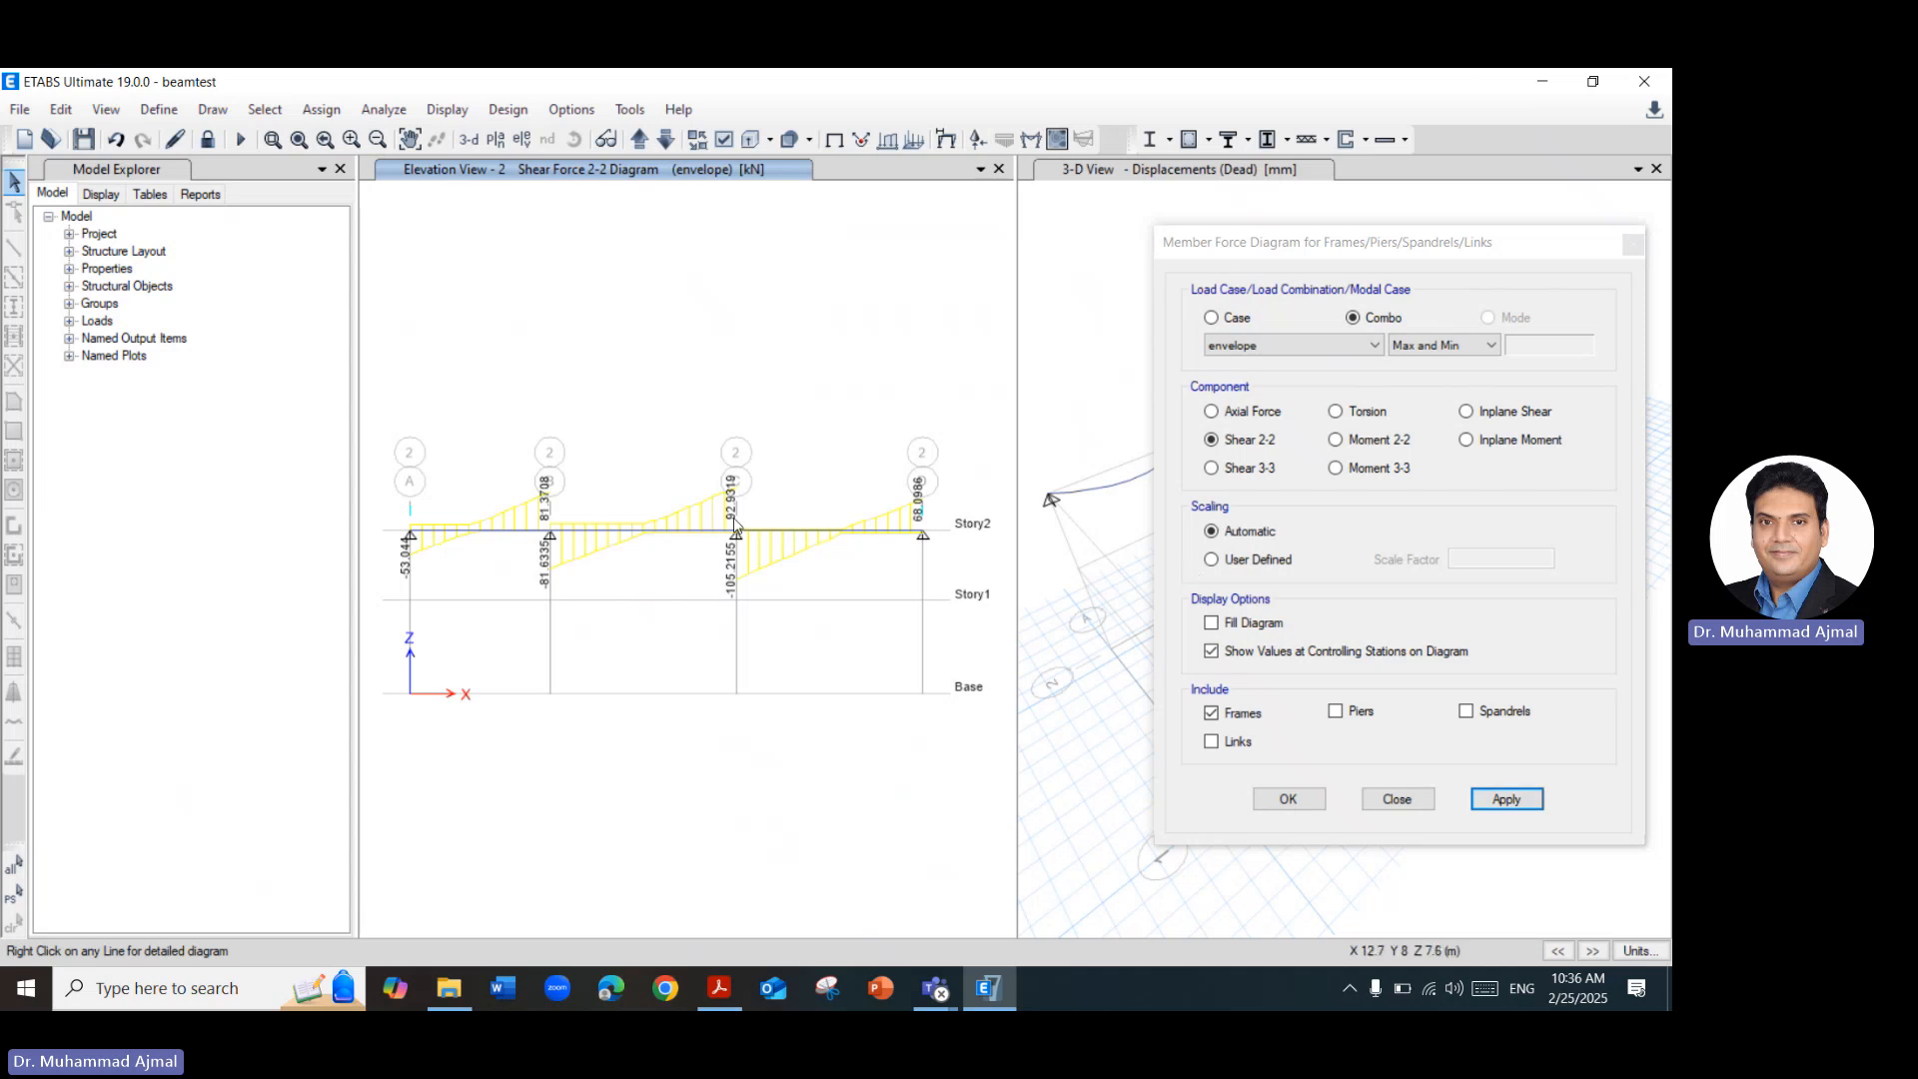
{"action": "left_click", "coordinate": [1336, 468]}
{"action": "left_click", "coordinate": [1507, 800]}
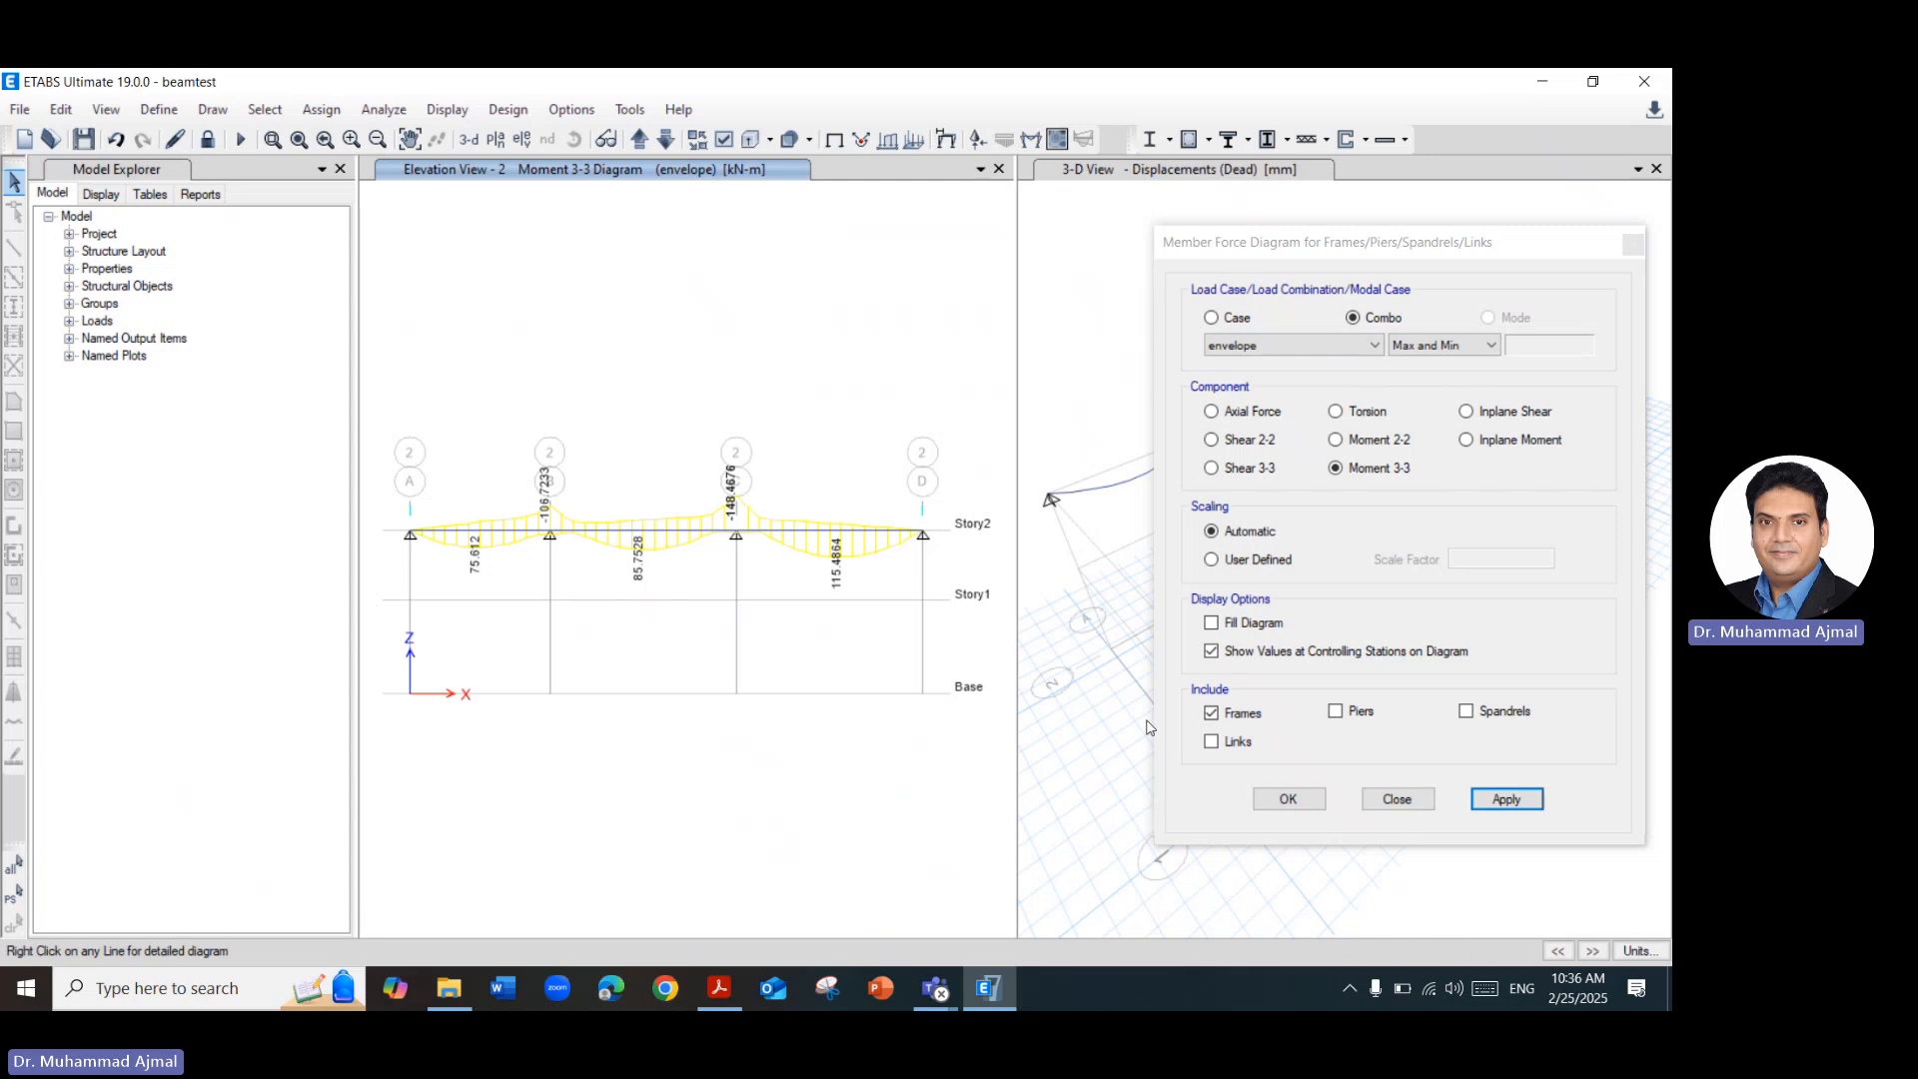
{"action": "left_click", "coordinate": [1289, 799]}
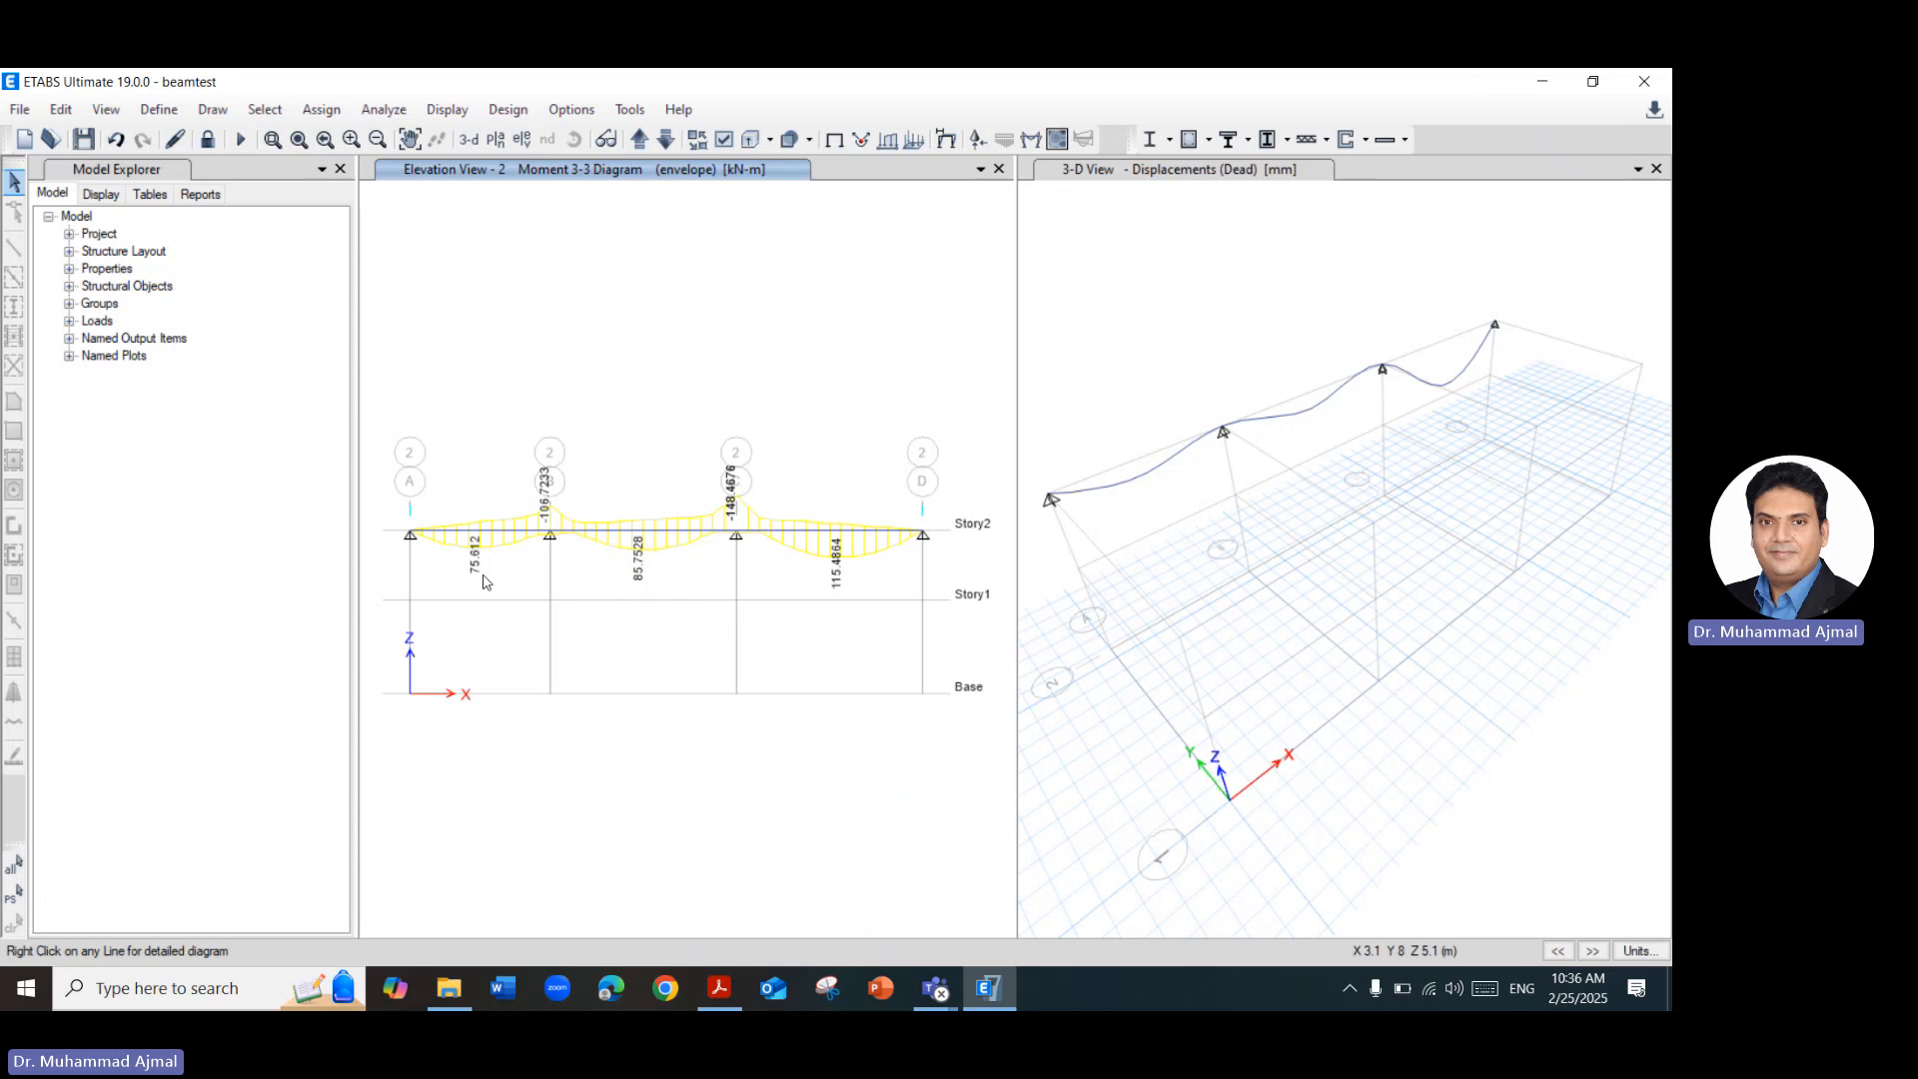
Switch to the Structural Analysis I PDF in Acrobat and consult the Design Moment table on slide 18.
{"action": "left_click", "coordinate": [719, 988]}
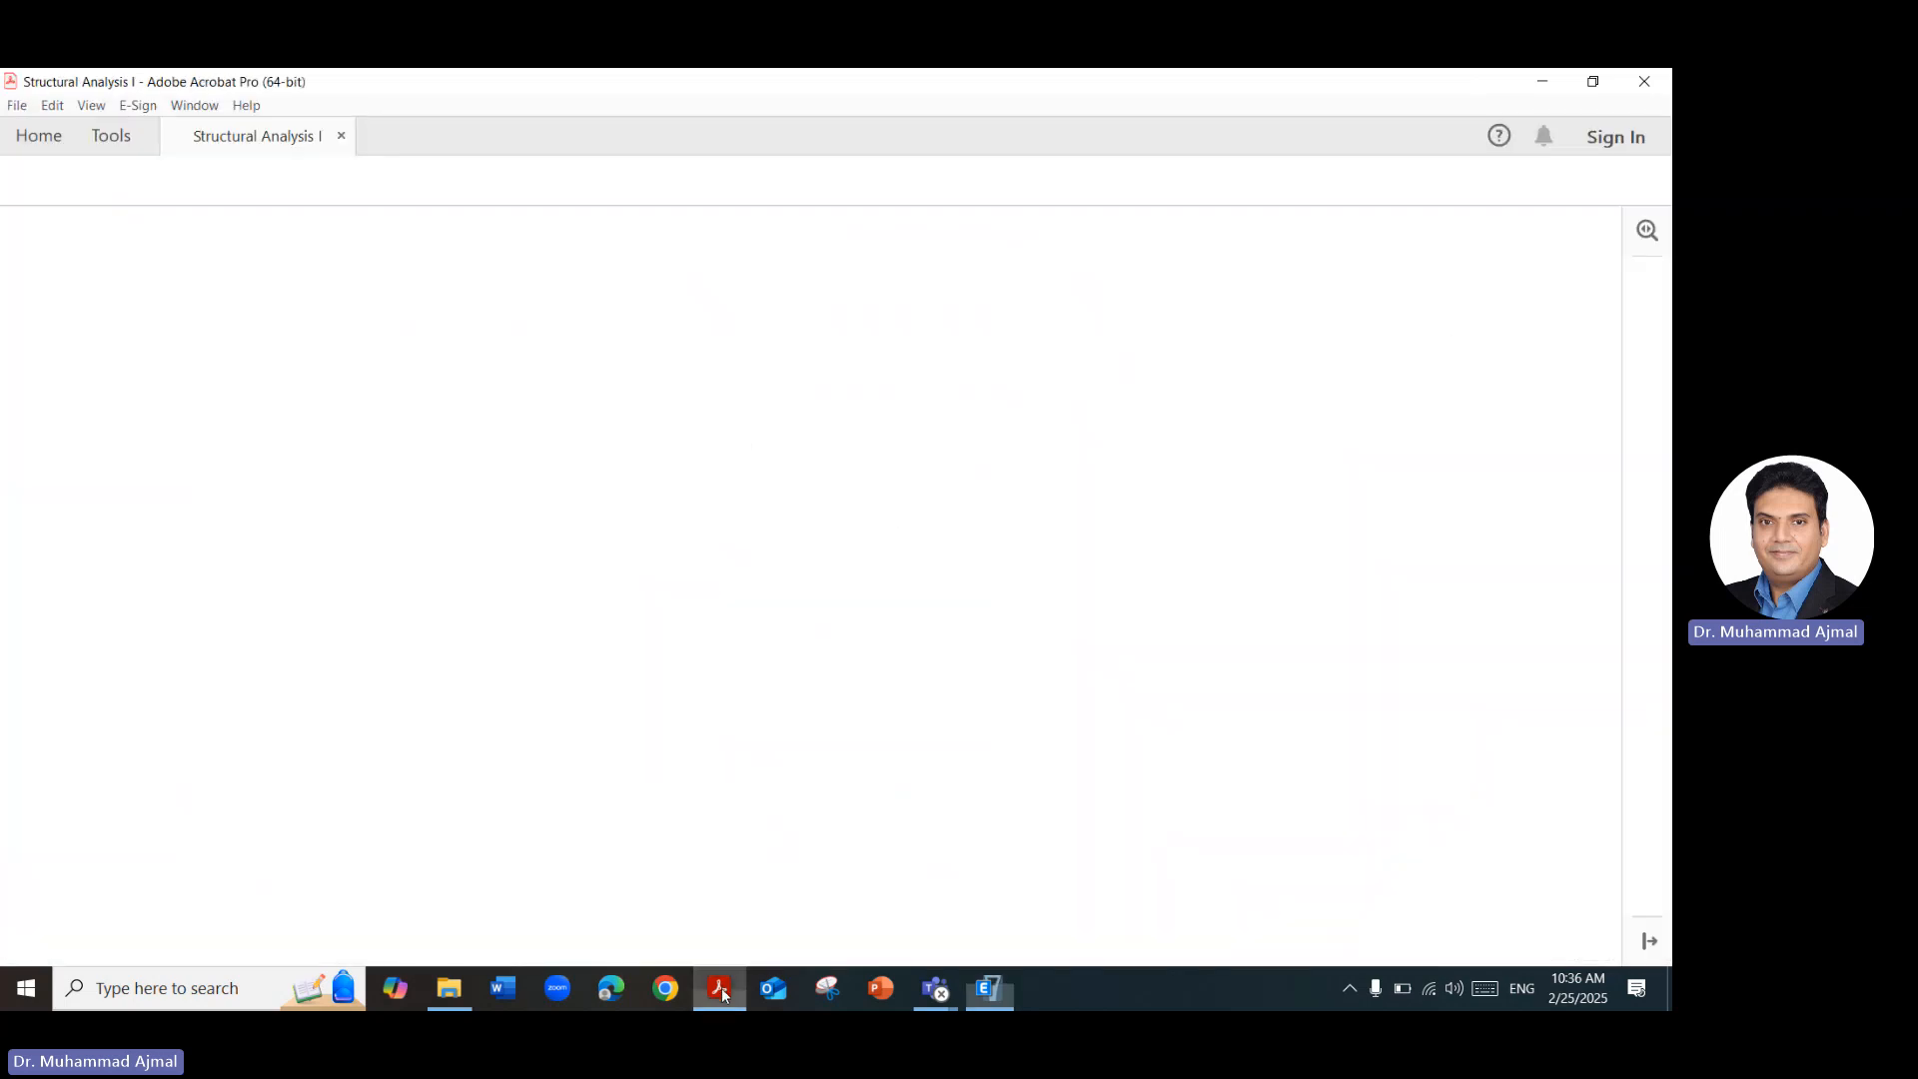
{"action": "scroll", "coordinate": [805, 720], "scroll_direction": "down", "scroll_amount": 1}
{"action": "scroll", "coordinate": [806, 721], "scroll_direction": "down", "scroll_amount": 3}
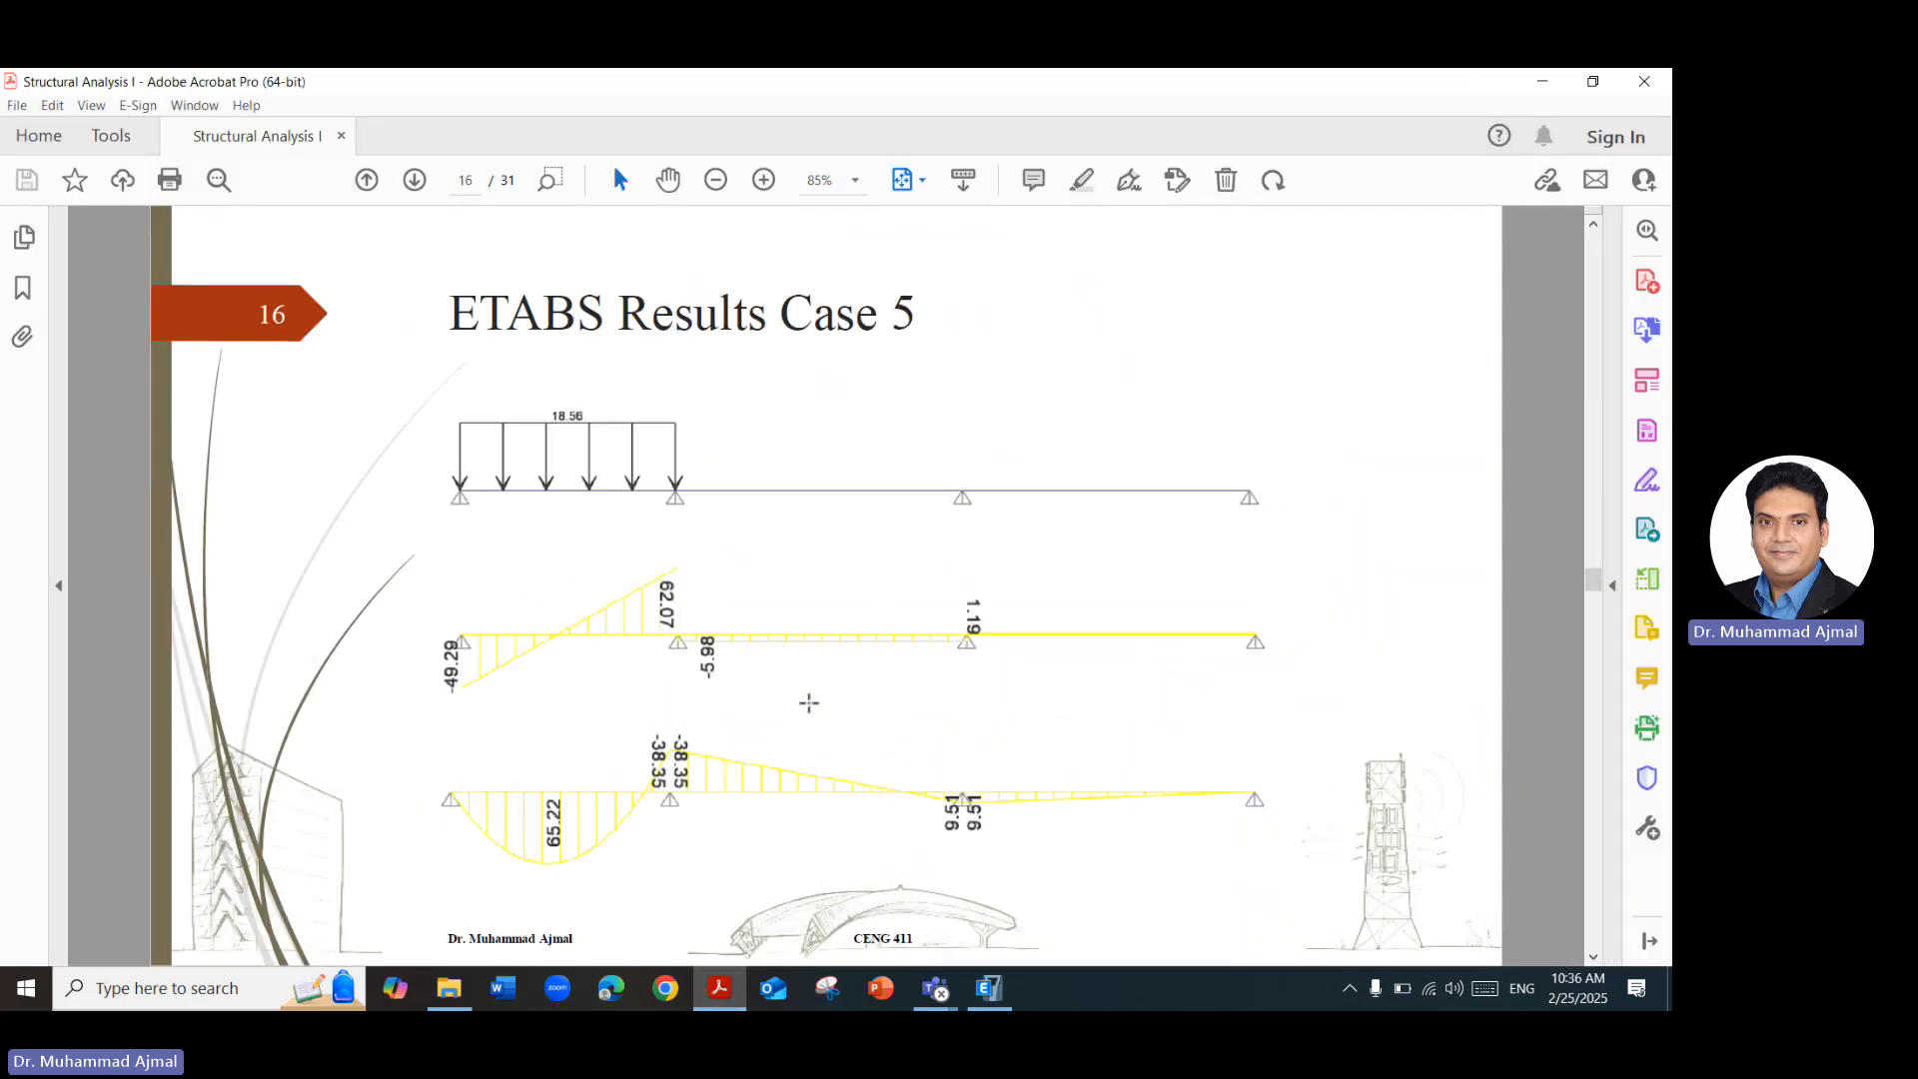
{"action": "scroll", "coordinate": [807, 689], "scroll_direction": "down", "scroll_amount": 1}
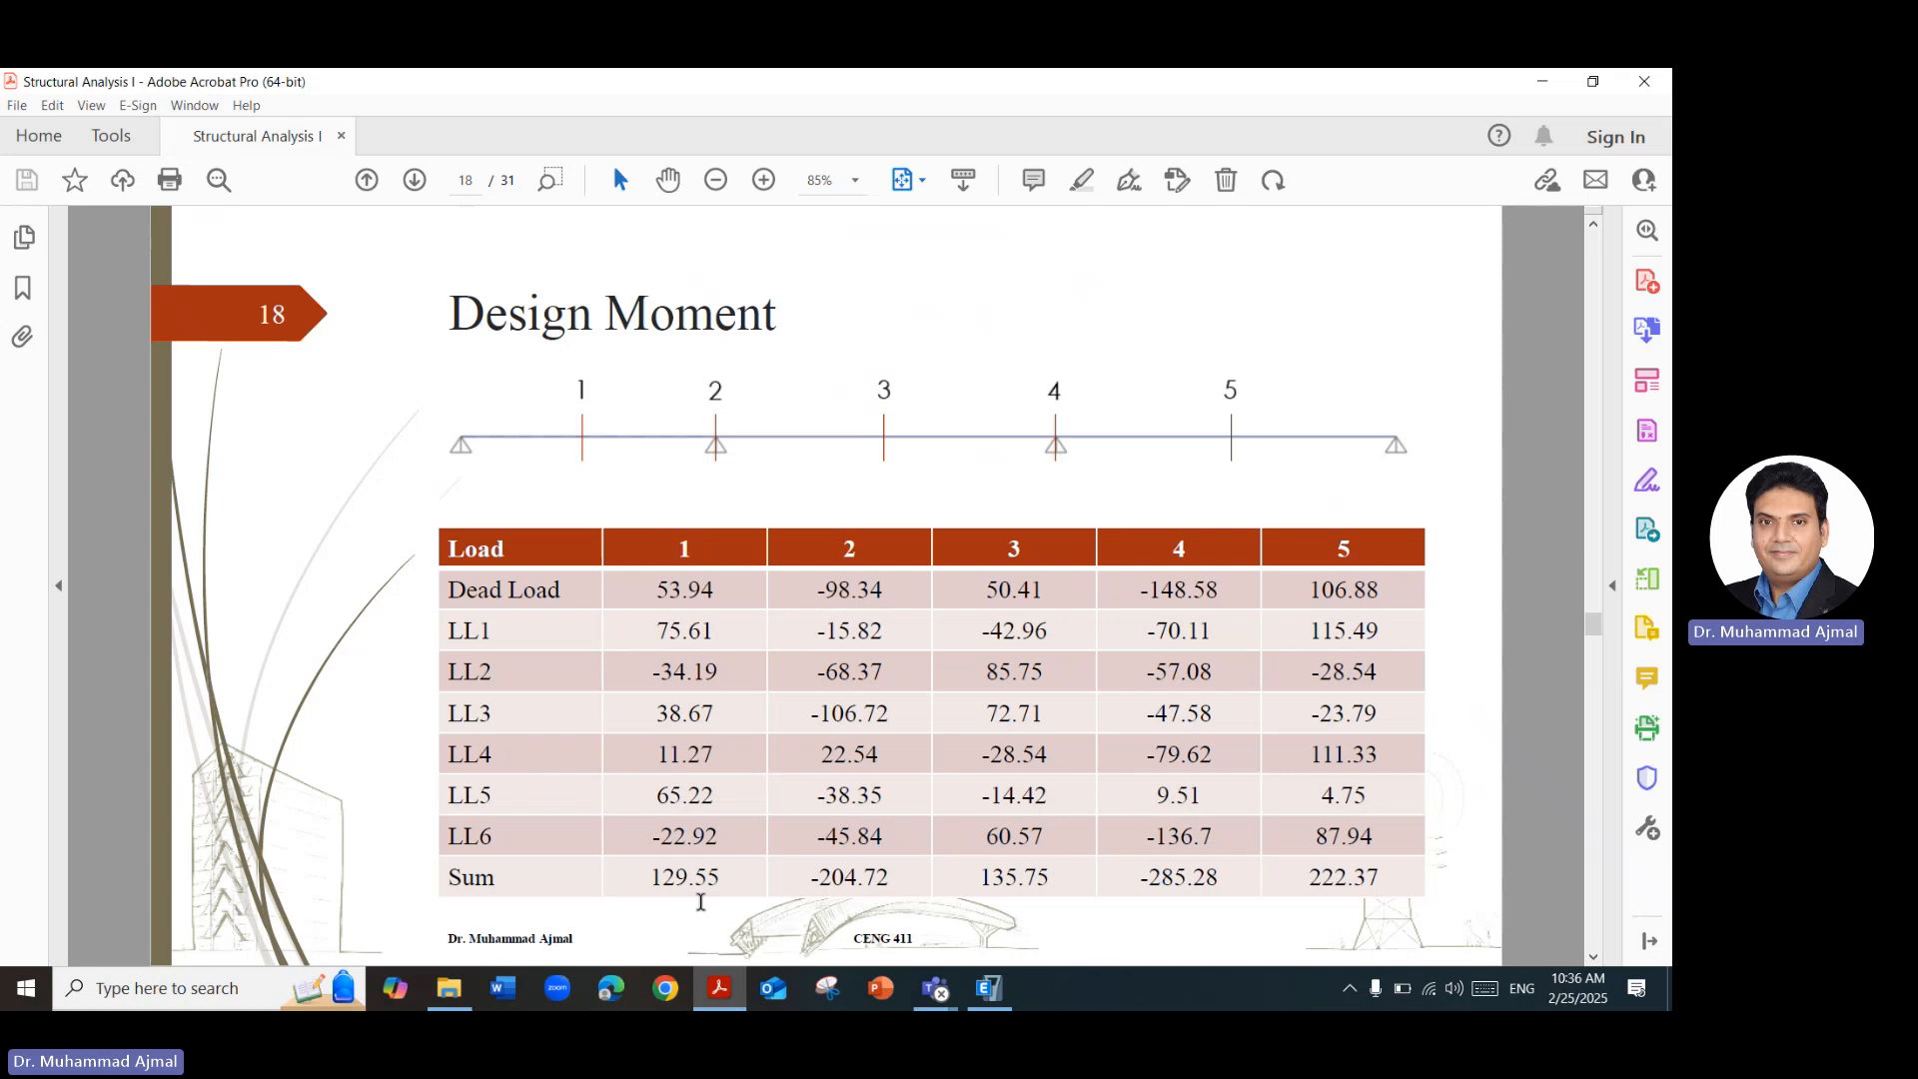
Switch back to ETABS and examine the envelope shear and moment along the first-span beam between grids A and B, using Scroll for Values.
{"action": "left_click", "coordinate": [989, 988]}
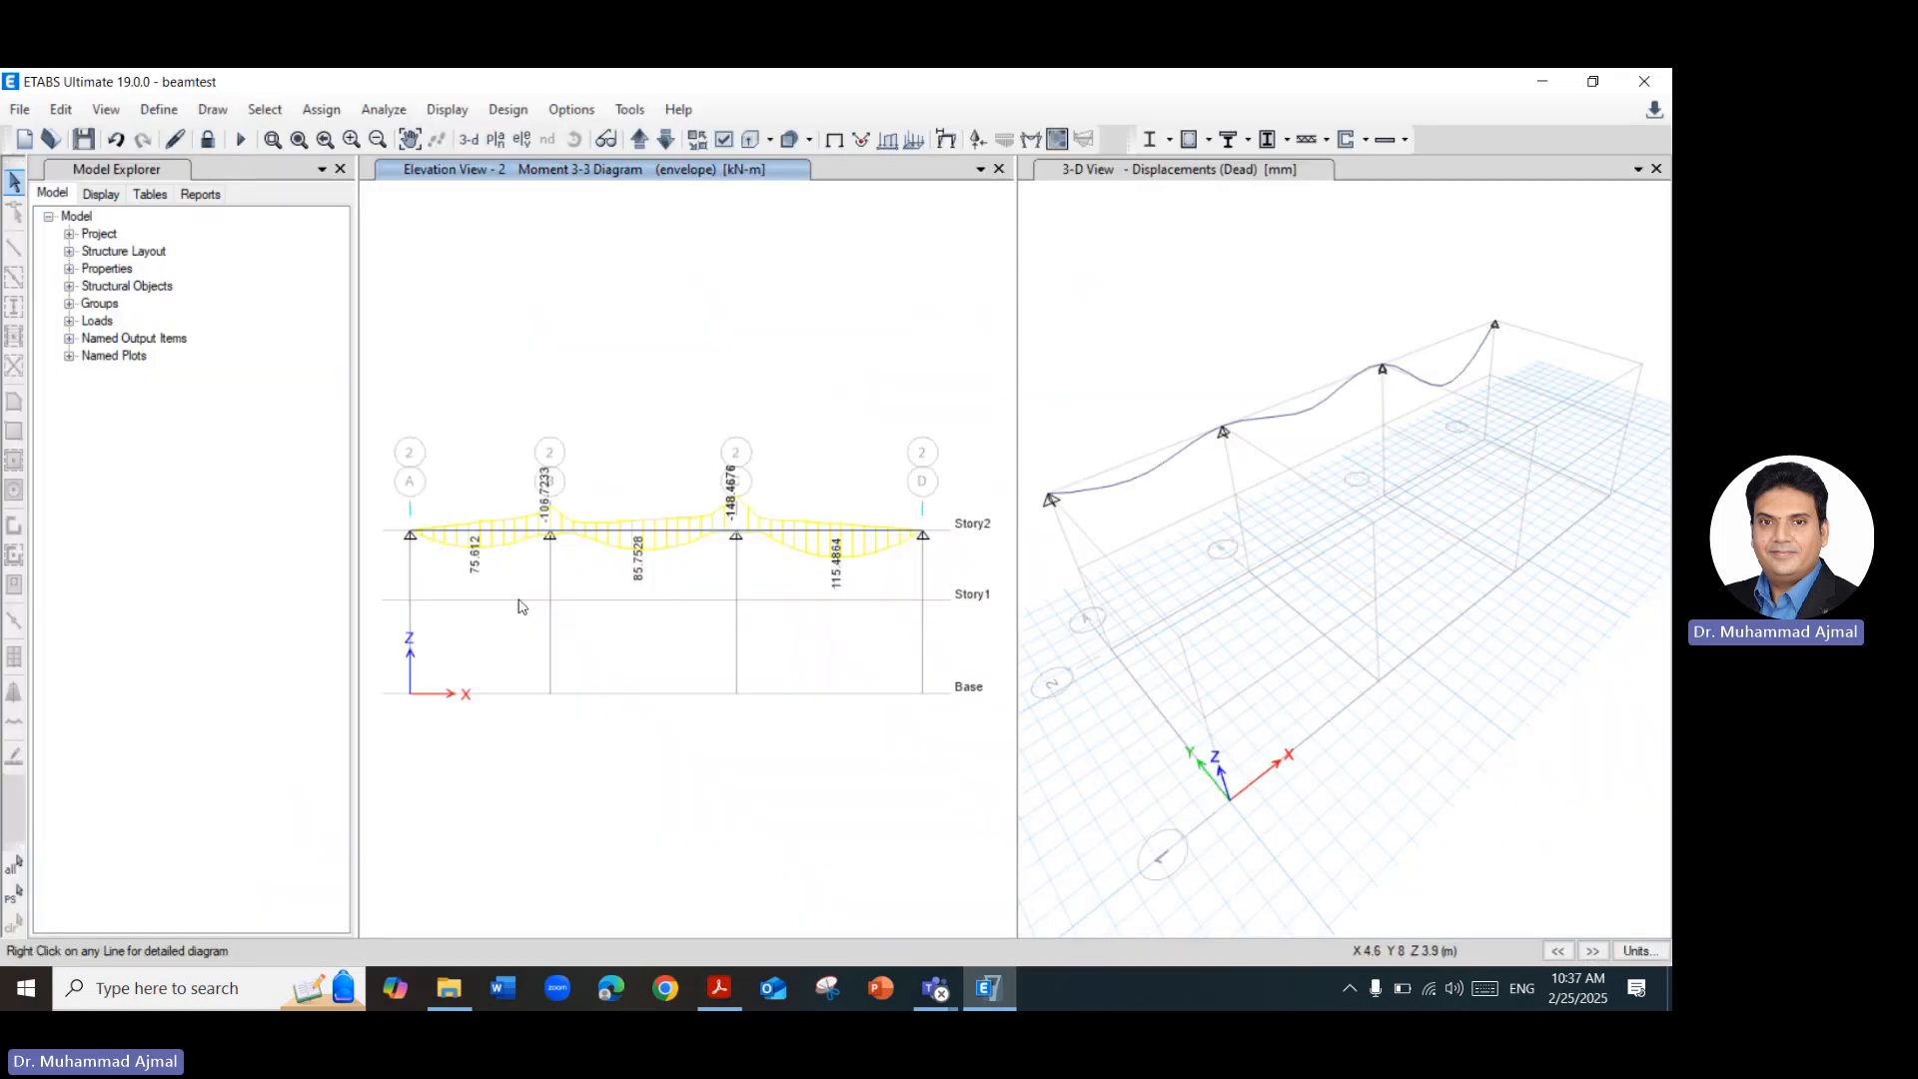
{"action": "right_click", "coordinate": [490, 537]}
{"action": "left_click", "coordinate": [885, 330]}
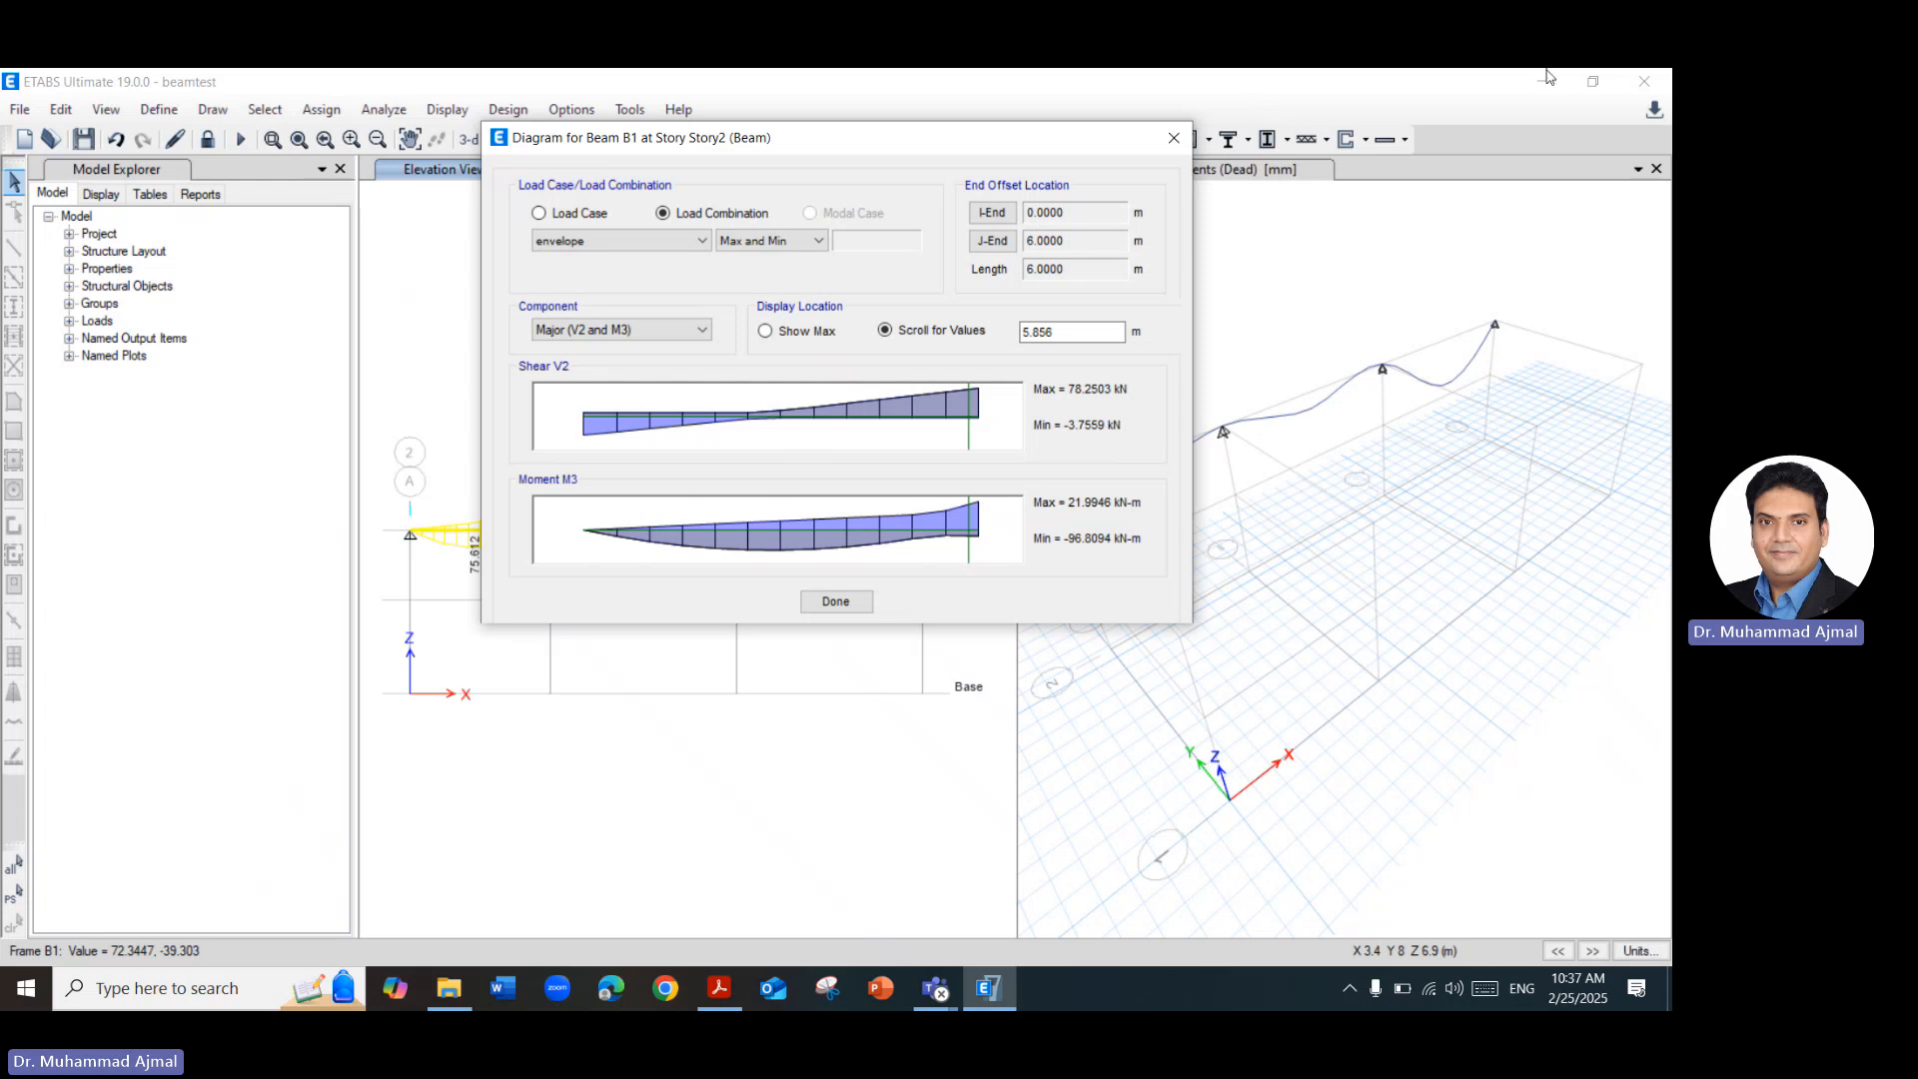
{"action": "left_click", "coordinate": [1174, 138]}
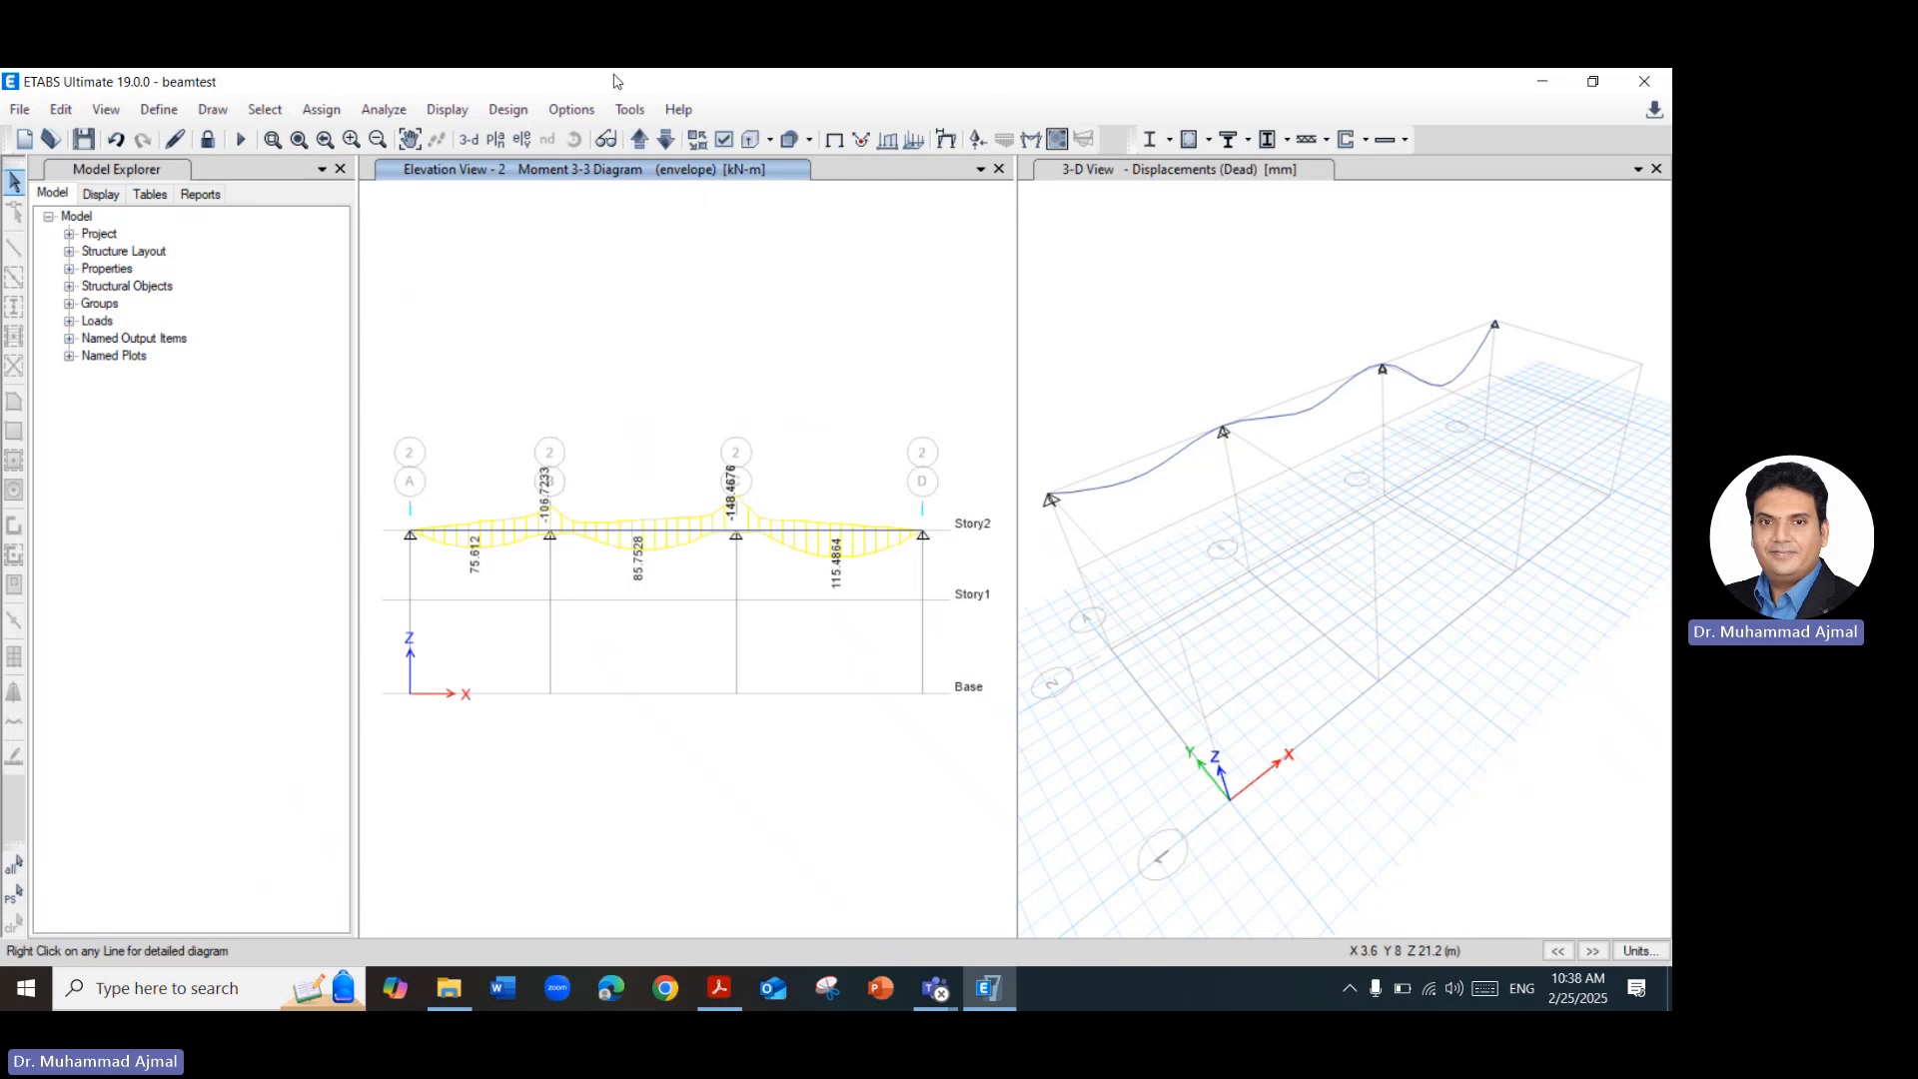
Review the combinations available for concrete frame design without selecting any as design combinations.
{"action": "left_click", "coordinate": [511, 112]}
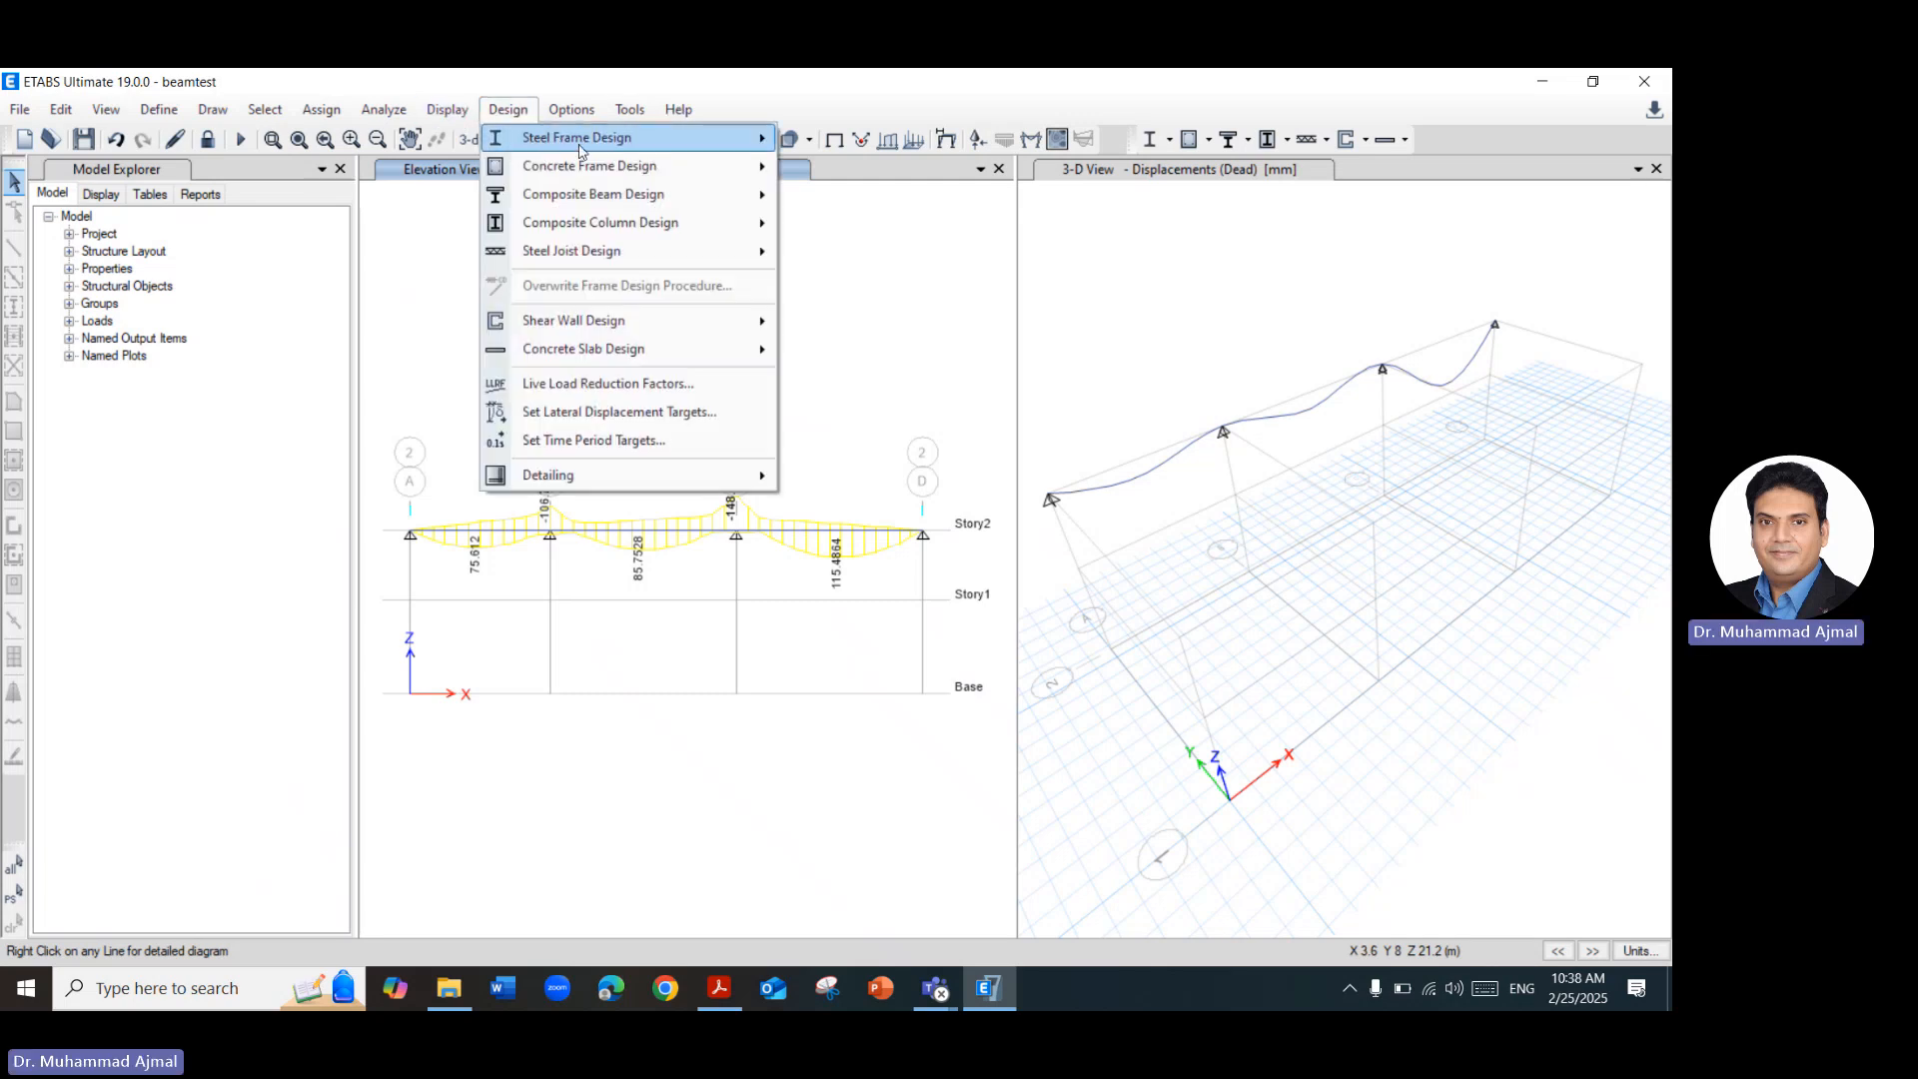
{"action": "mouse_move", "coordinate": [578, 205]}
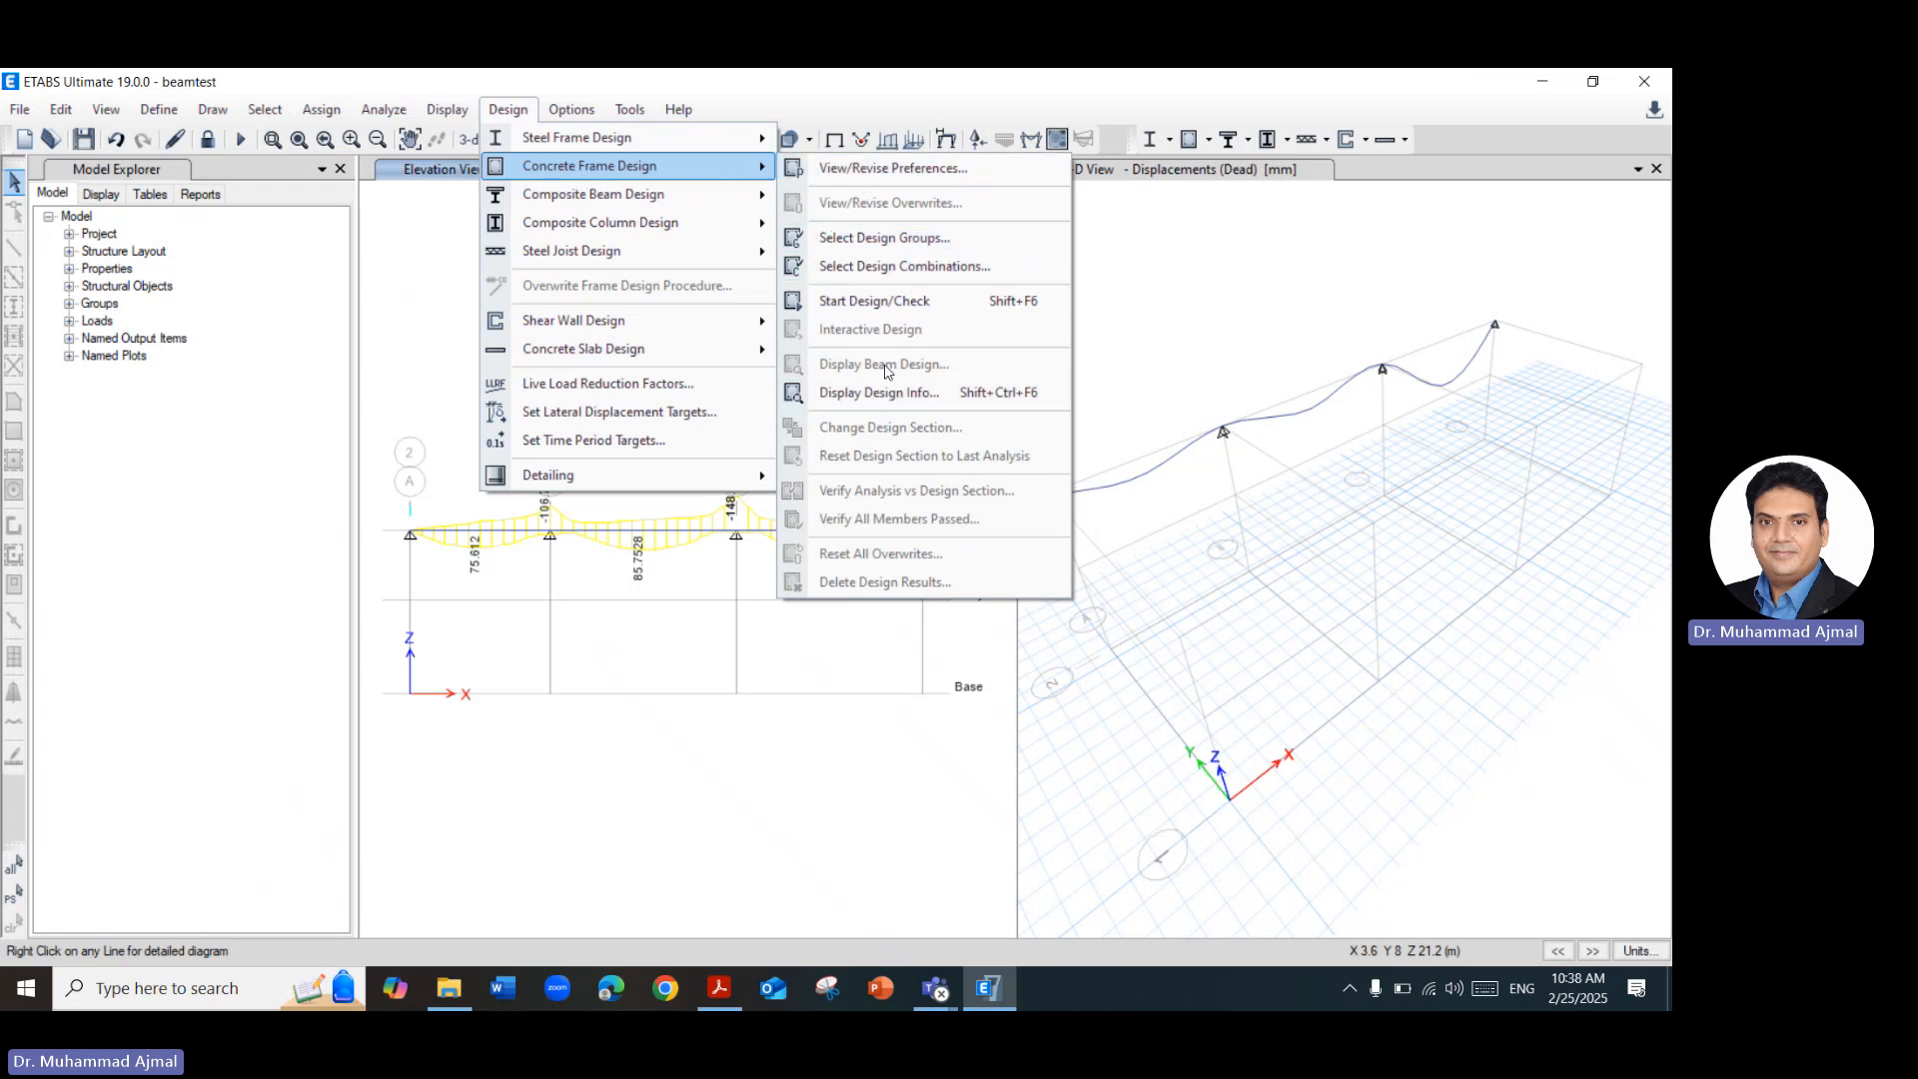
{"action": "left_click", "coordinate": [902, 272]}
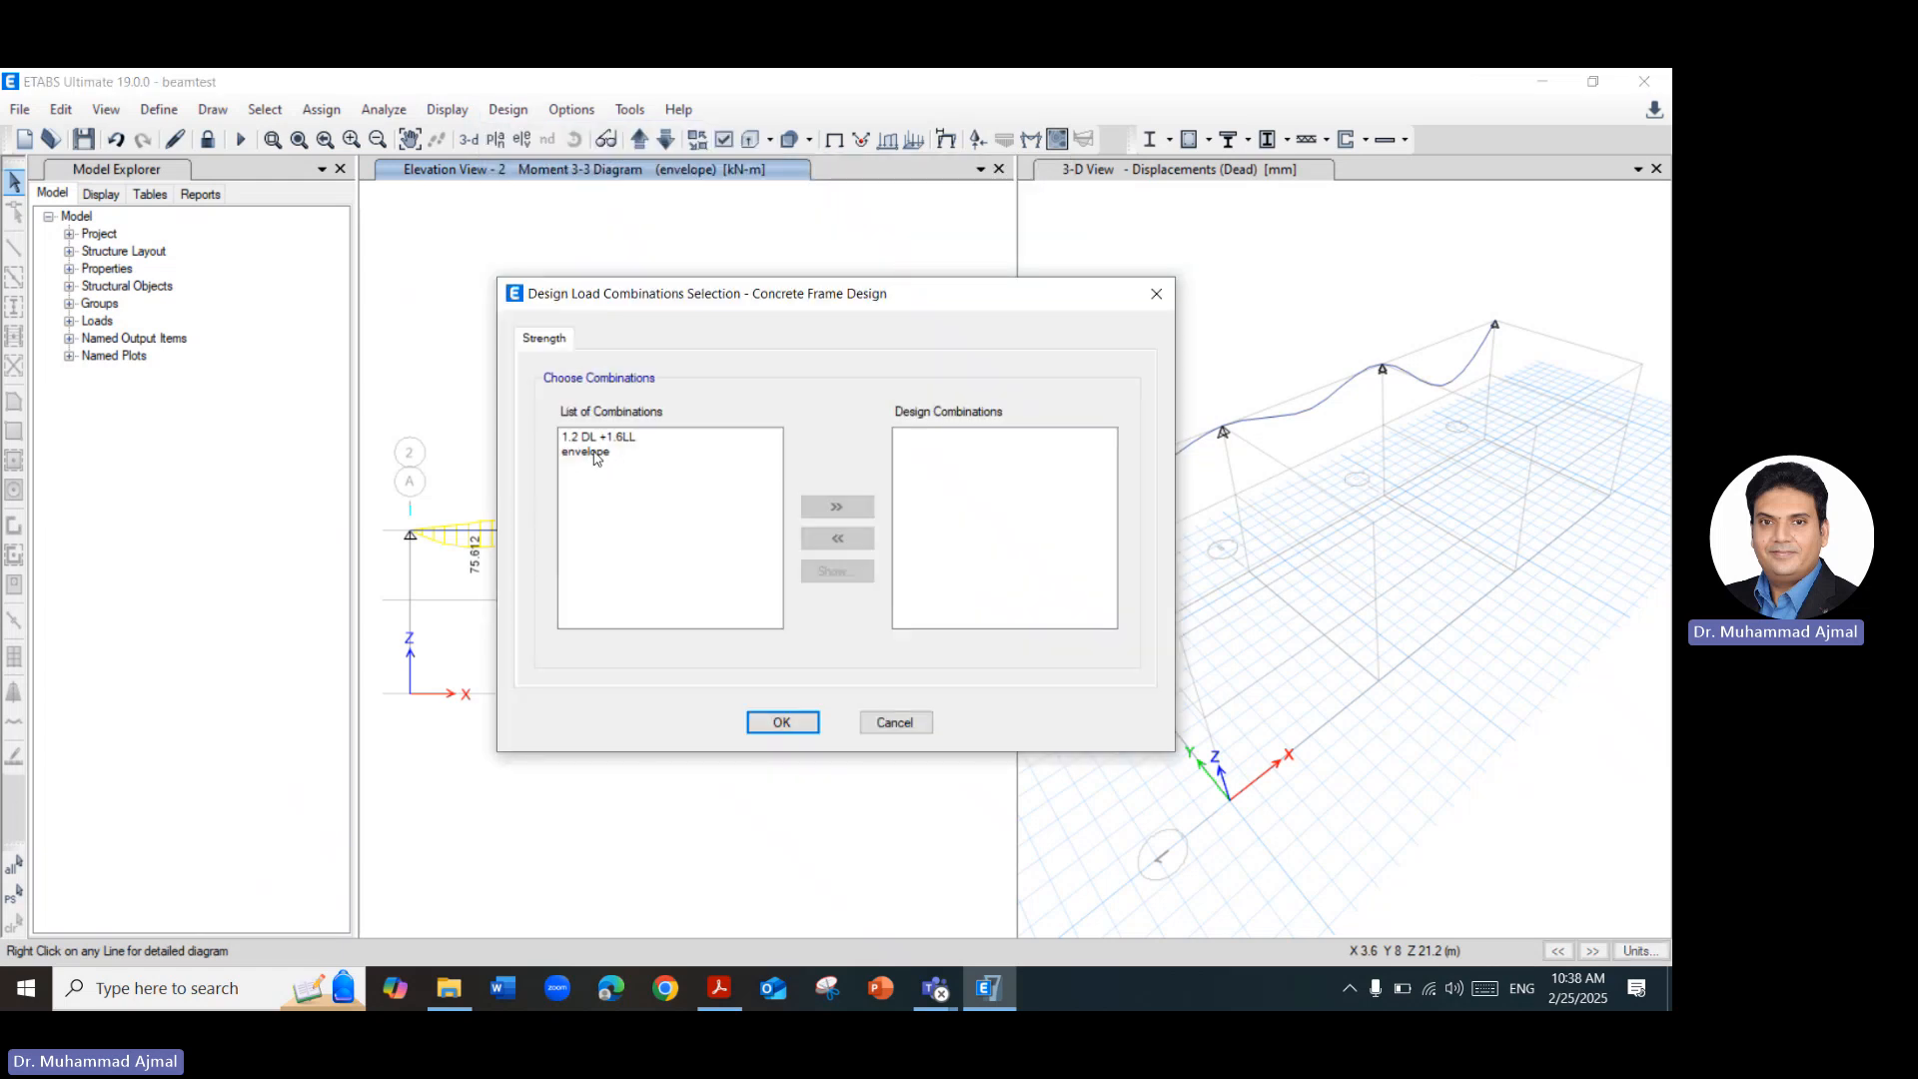
{"action": "mouse_move", "coordinate": [603, 450]}
{"action": "left_click", "coordinate": [1157, 295]}
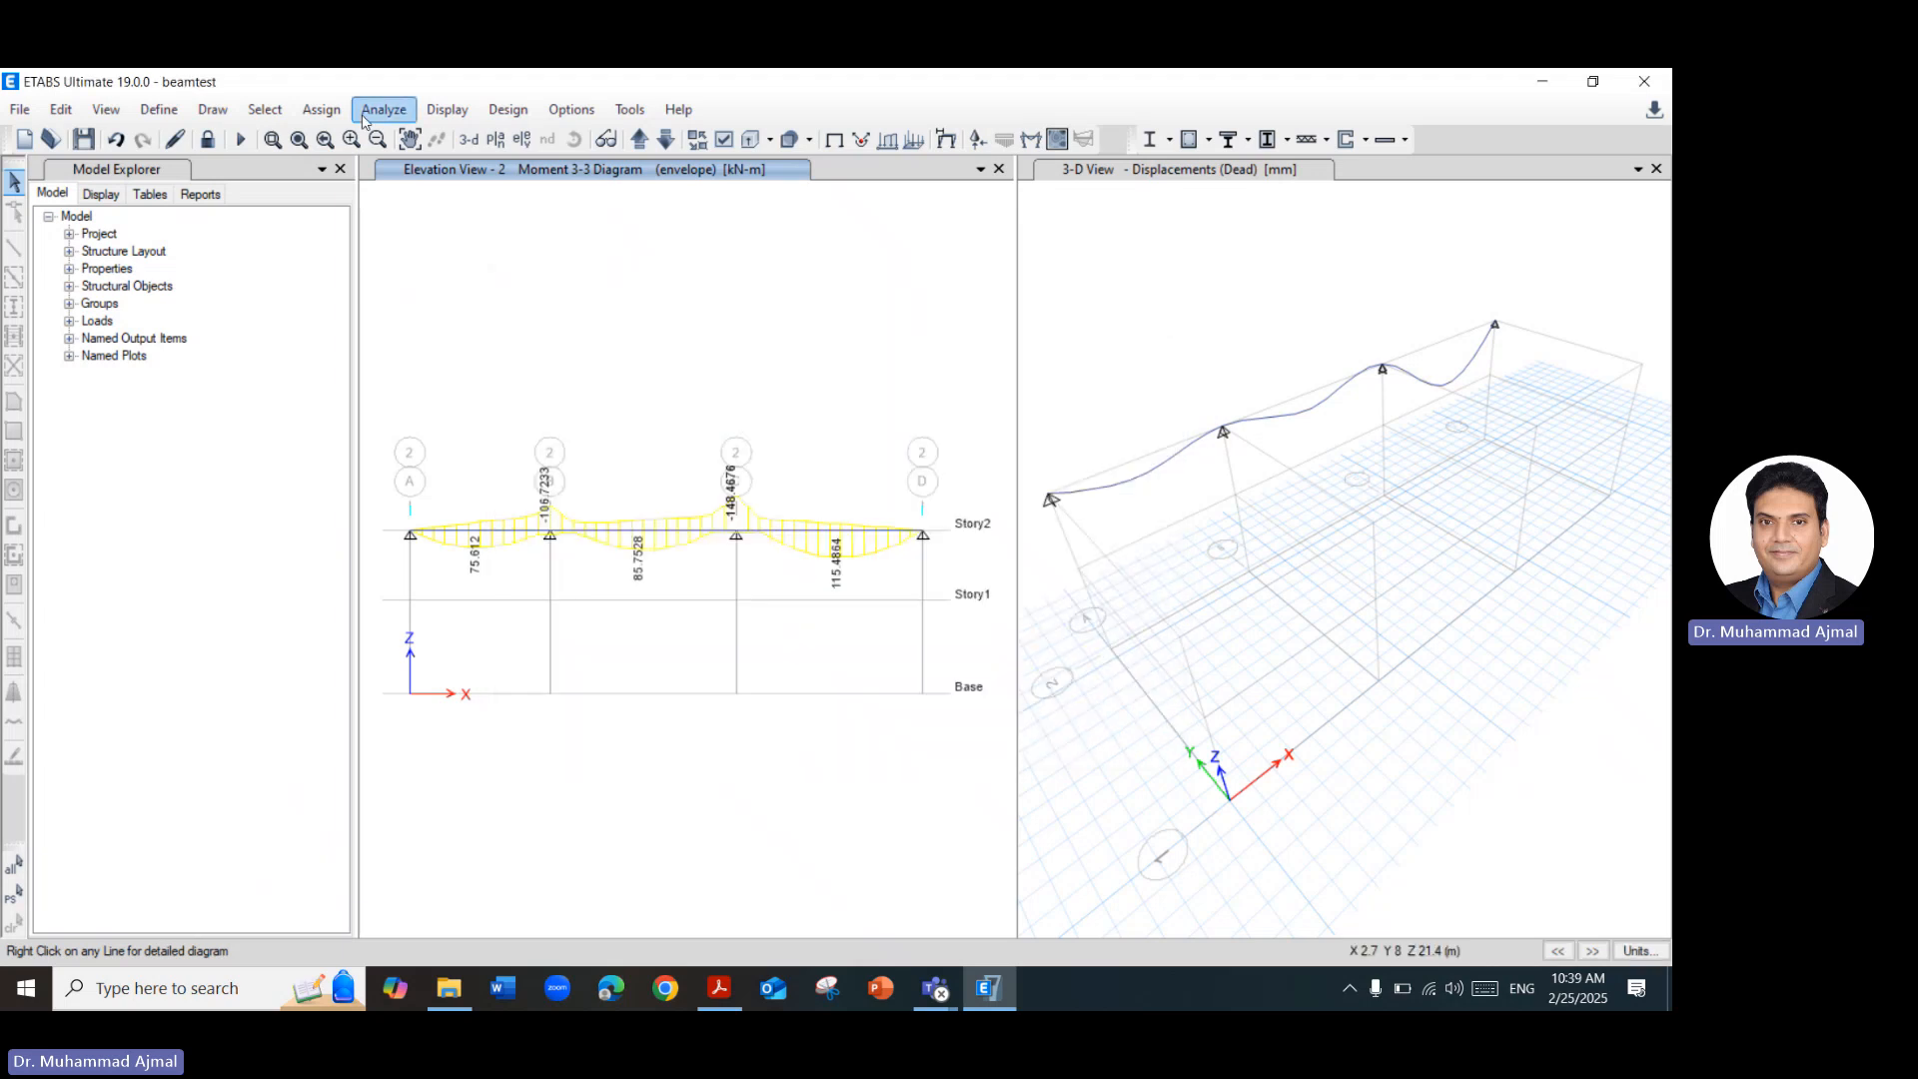
Add the default design load combinations for Concrete Frame Design to the model's load combinations.
{"action": "left_click", "coordinate": [159, 108]}
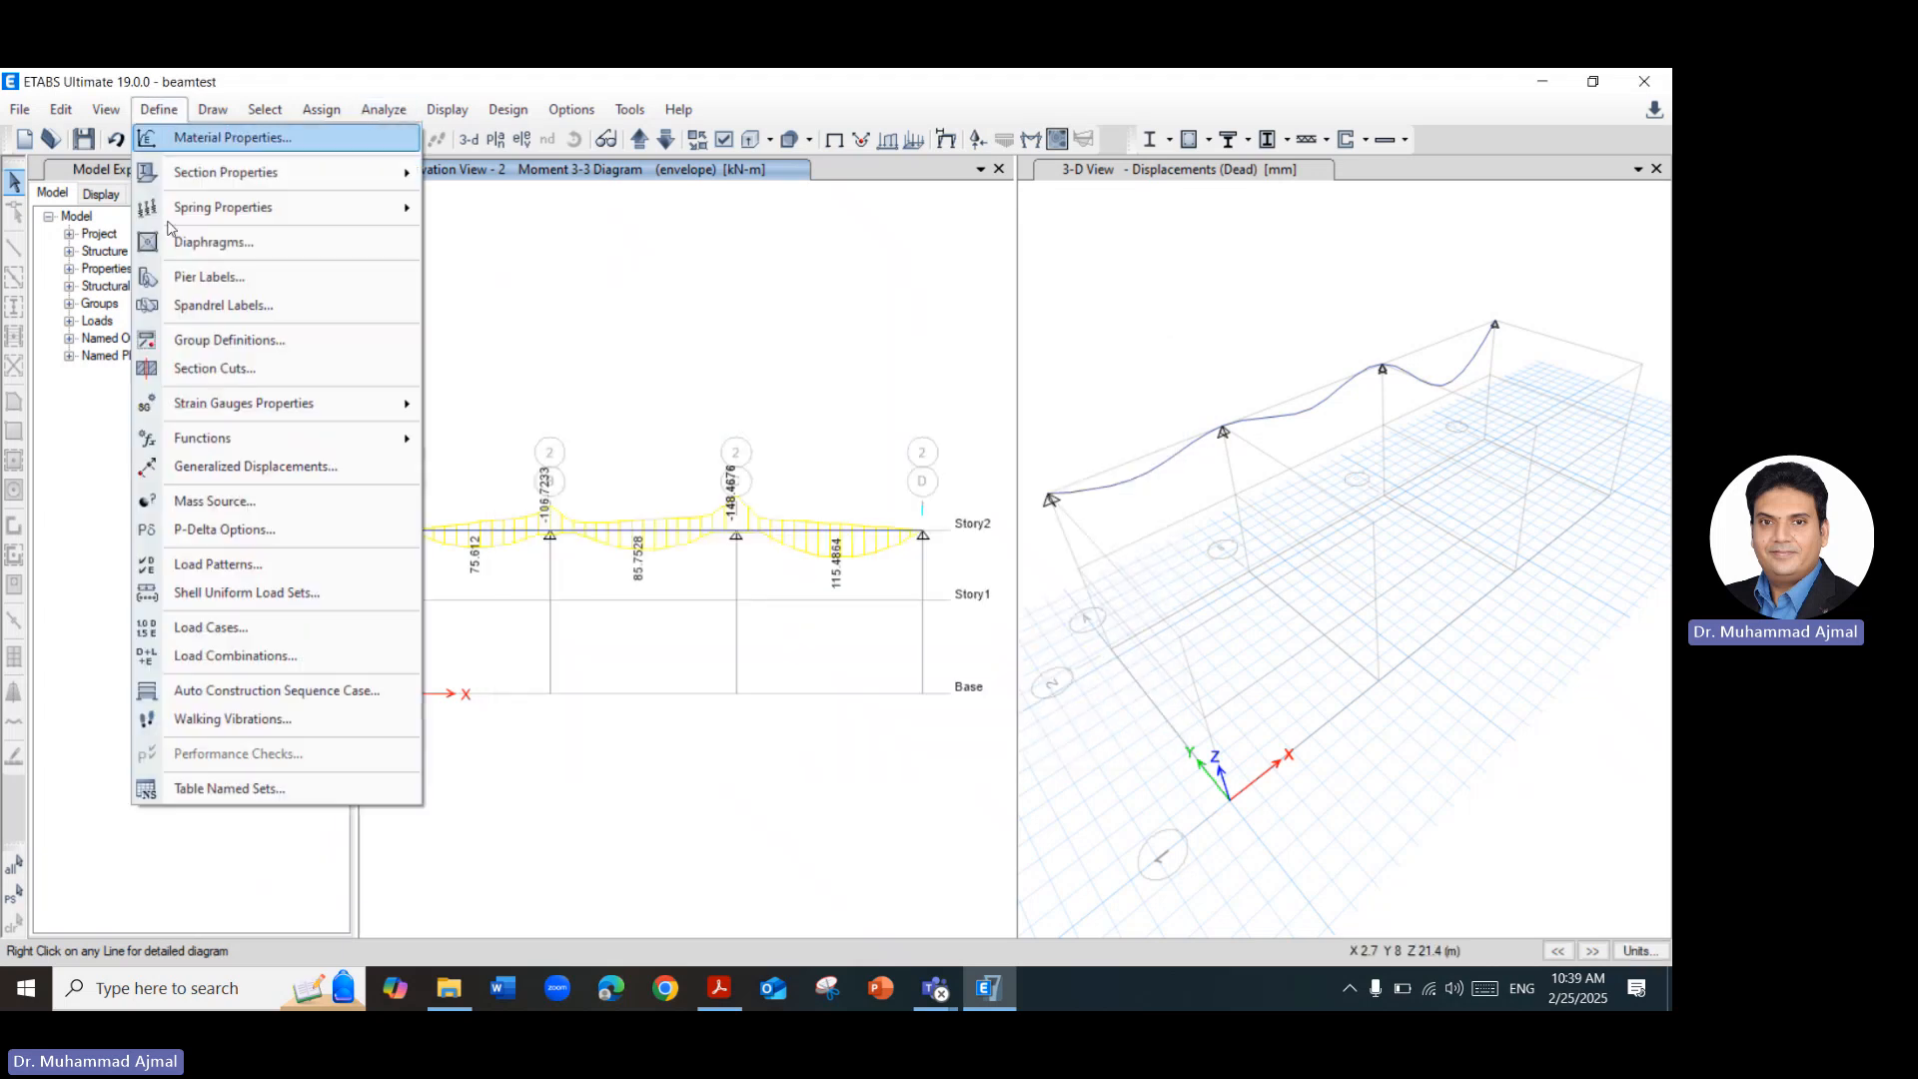
{"action": "left_click", "coordinate": [236, 656]}
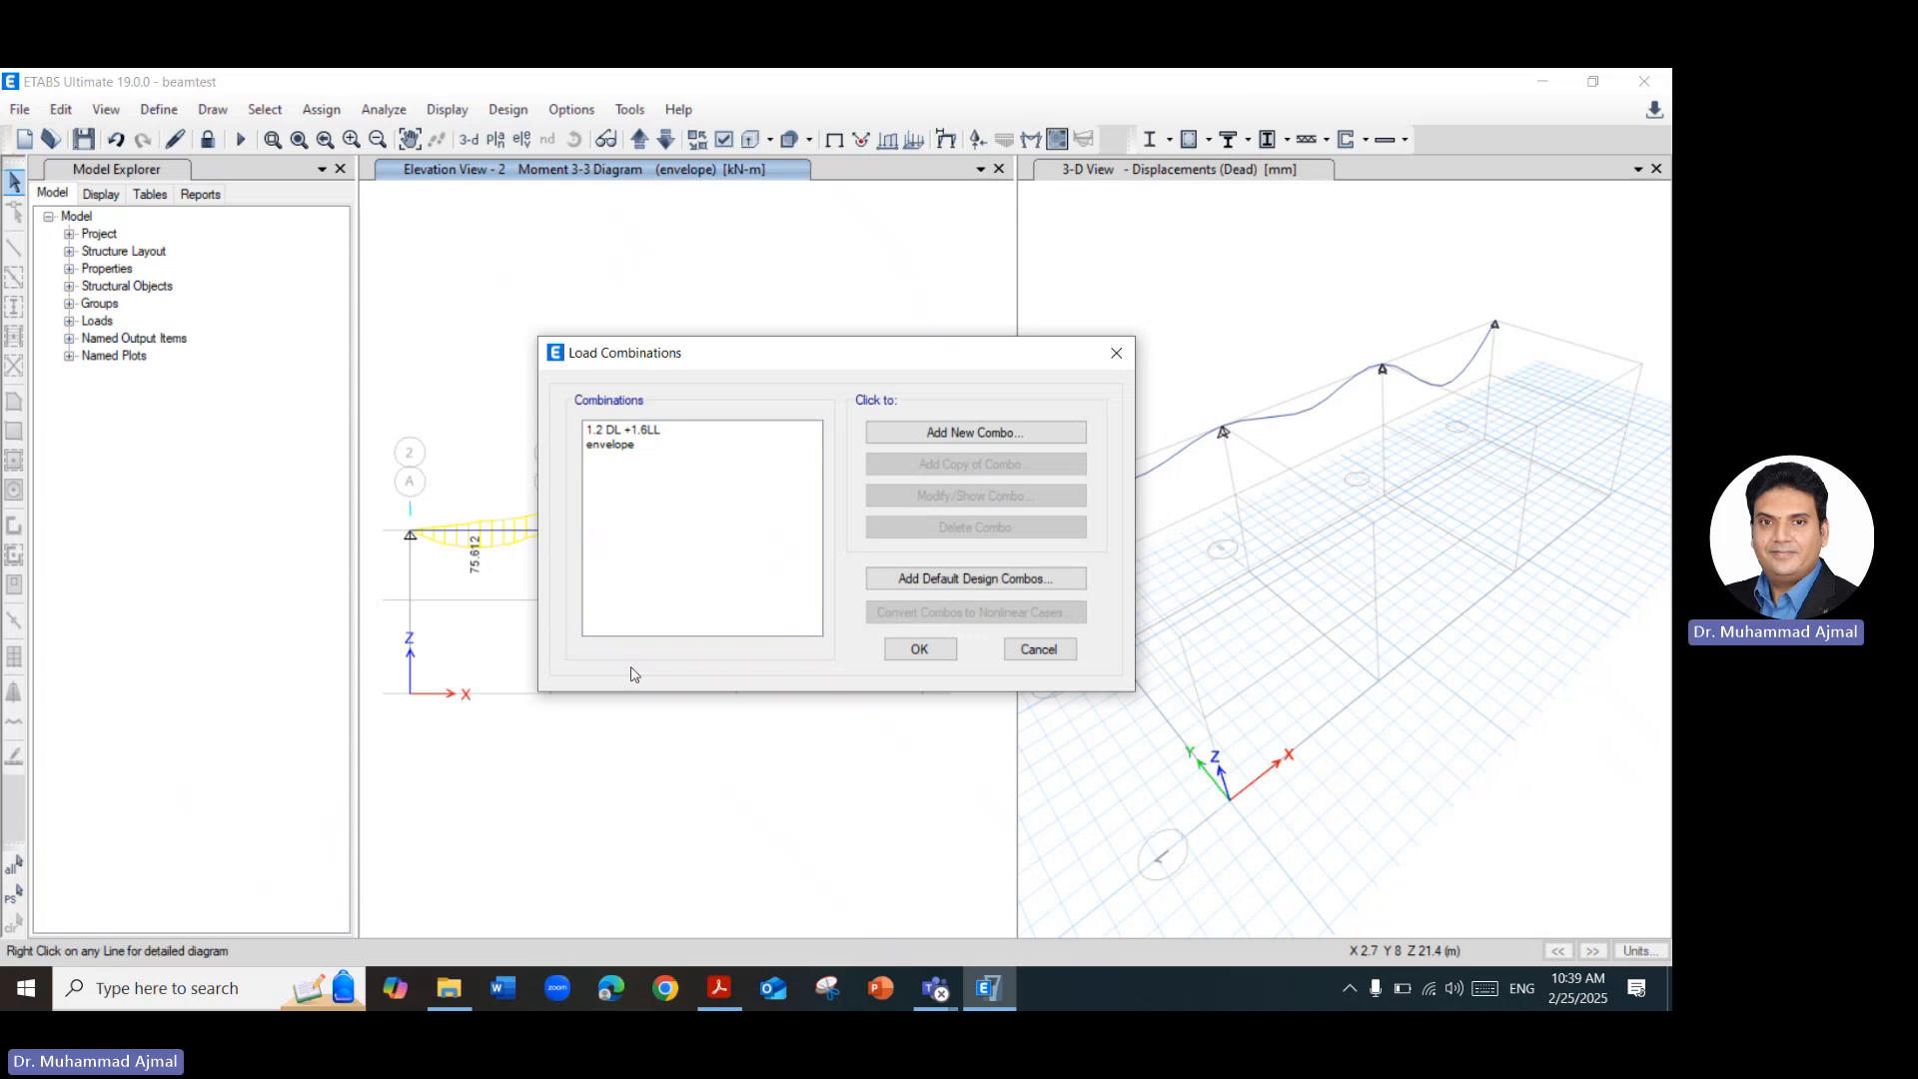
{"action": "left_click", "coordinate": [976, 583]}
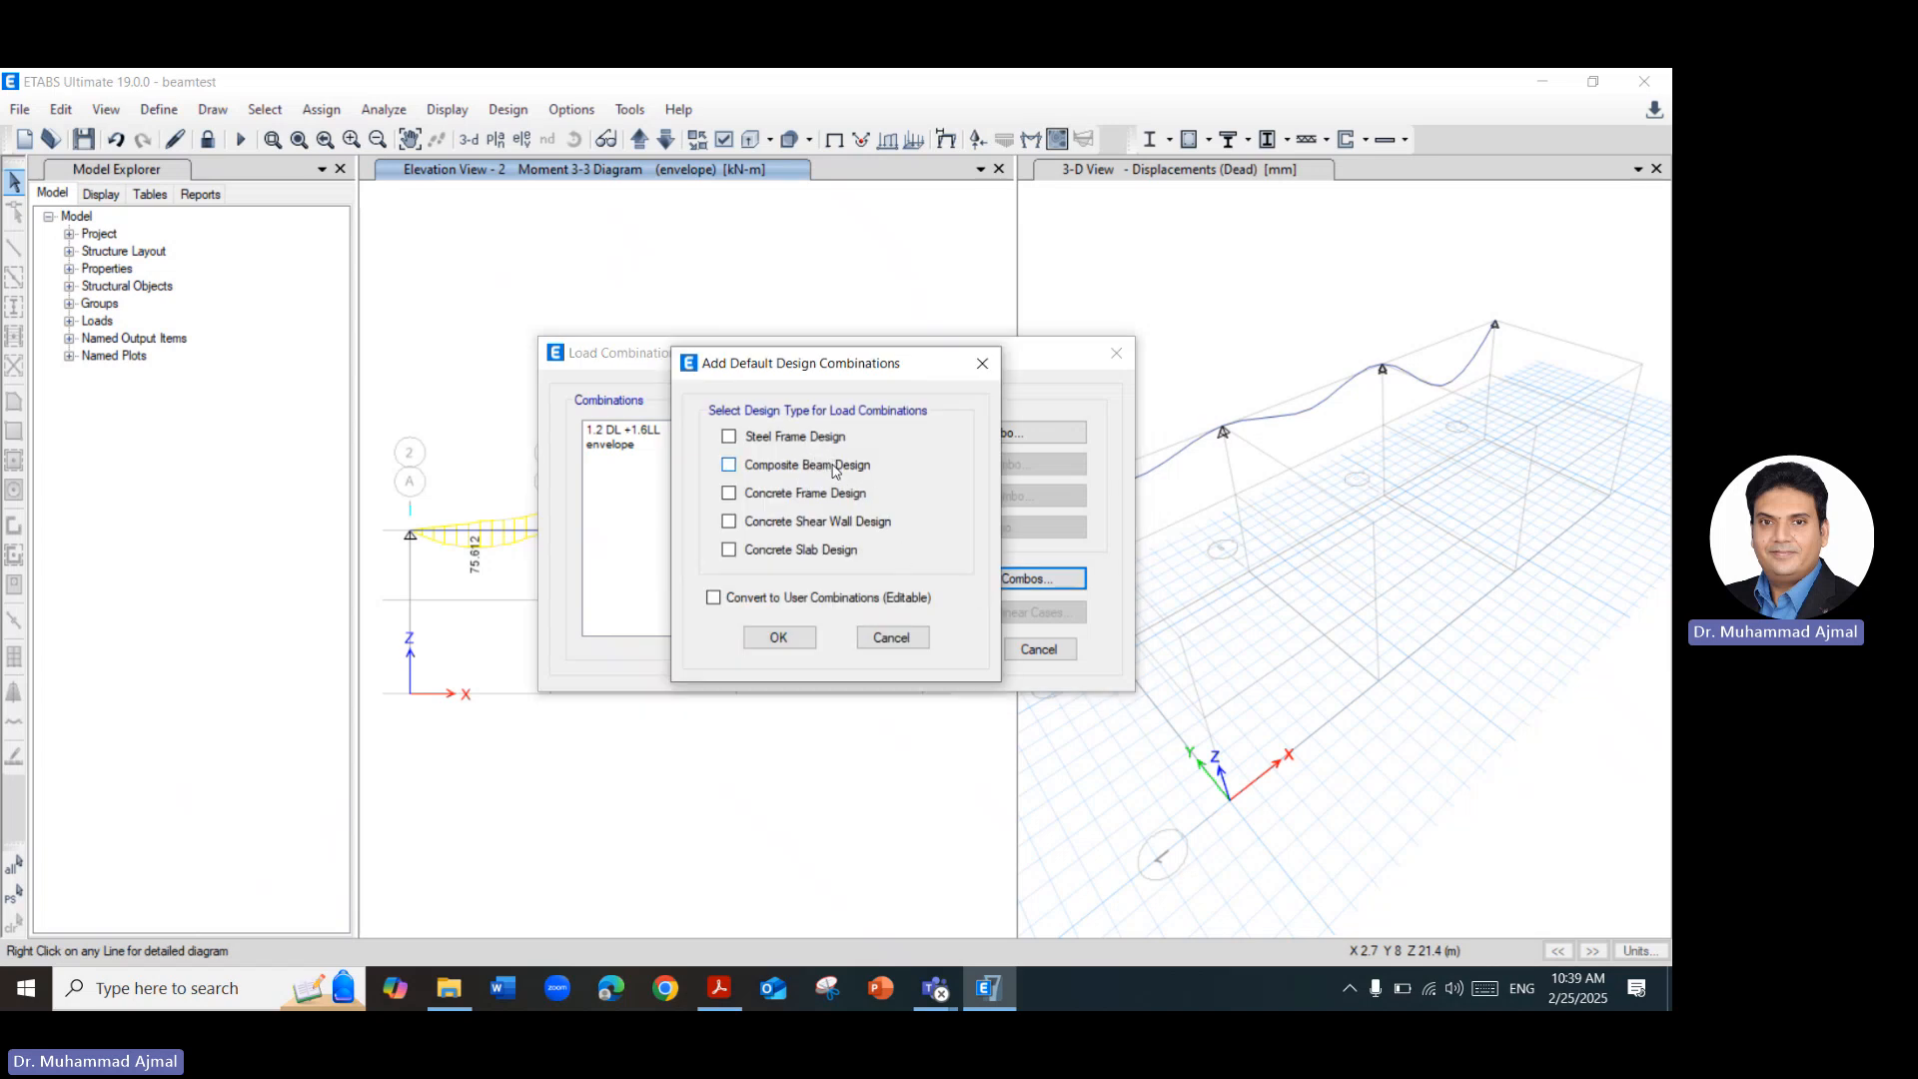
{"action": "left_click", "coordinate": [787, 497]}
{"action": "left_click", "coordinate": [797, 633]}
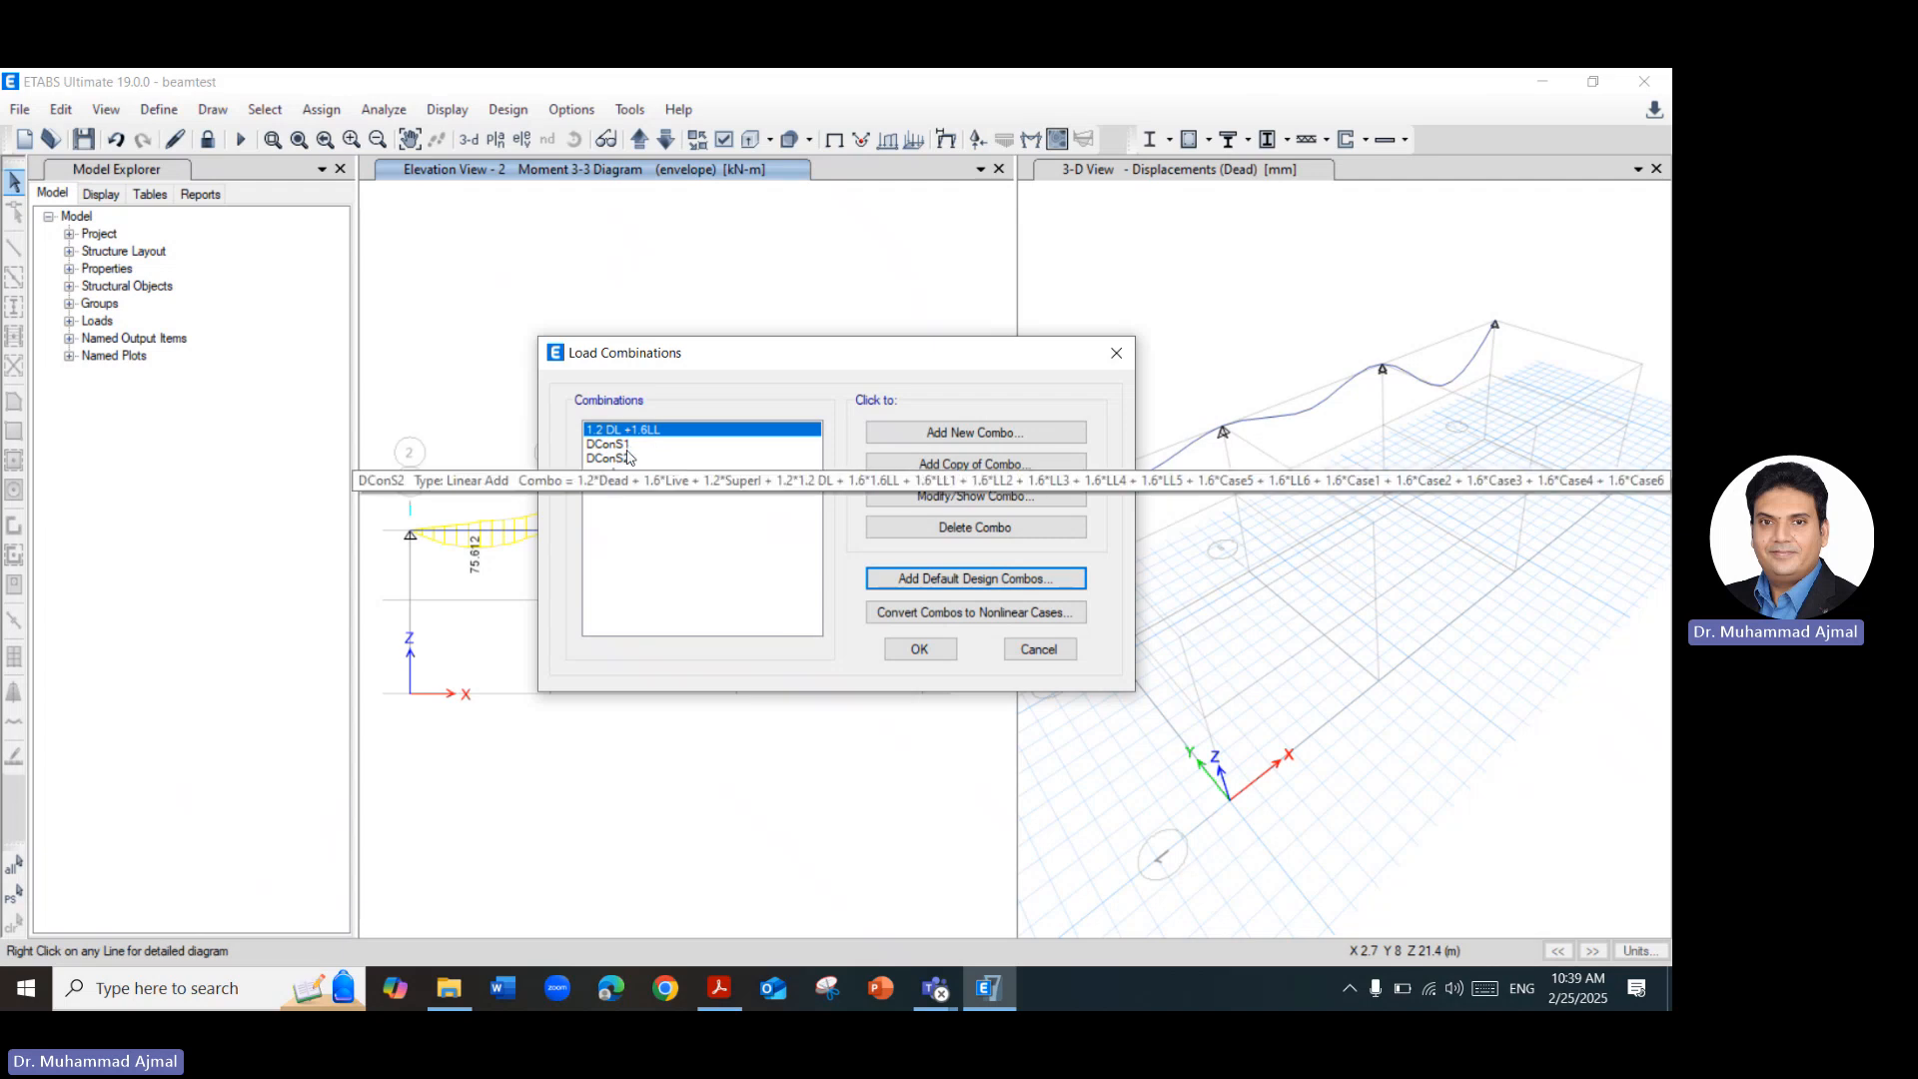
Inspect the load cases, scale factors and editability of the default combination DConS1.
{"action": "left_click", "coordinate": [626, 446]}
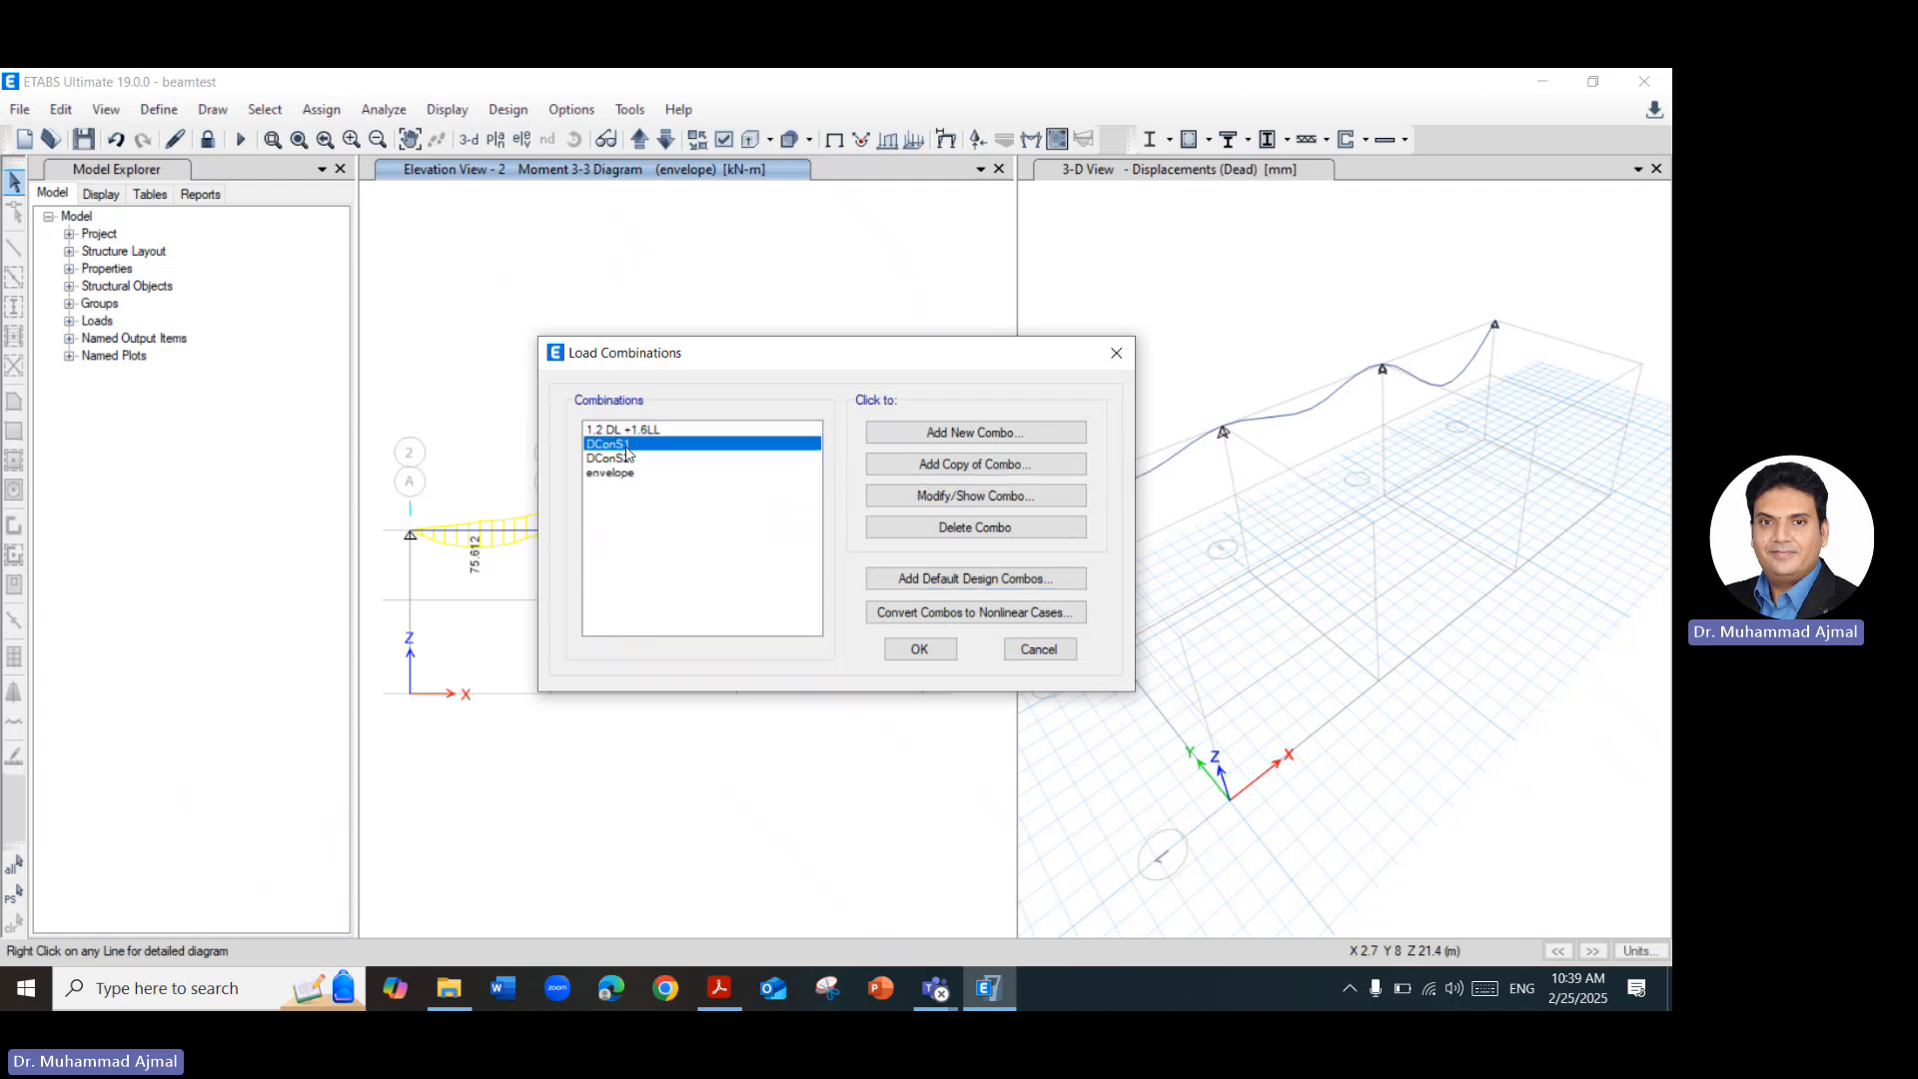
{"action": "left_click", "coordinate": [1029, 509]}
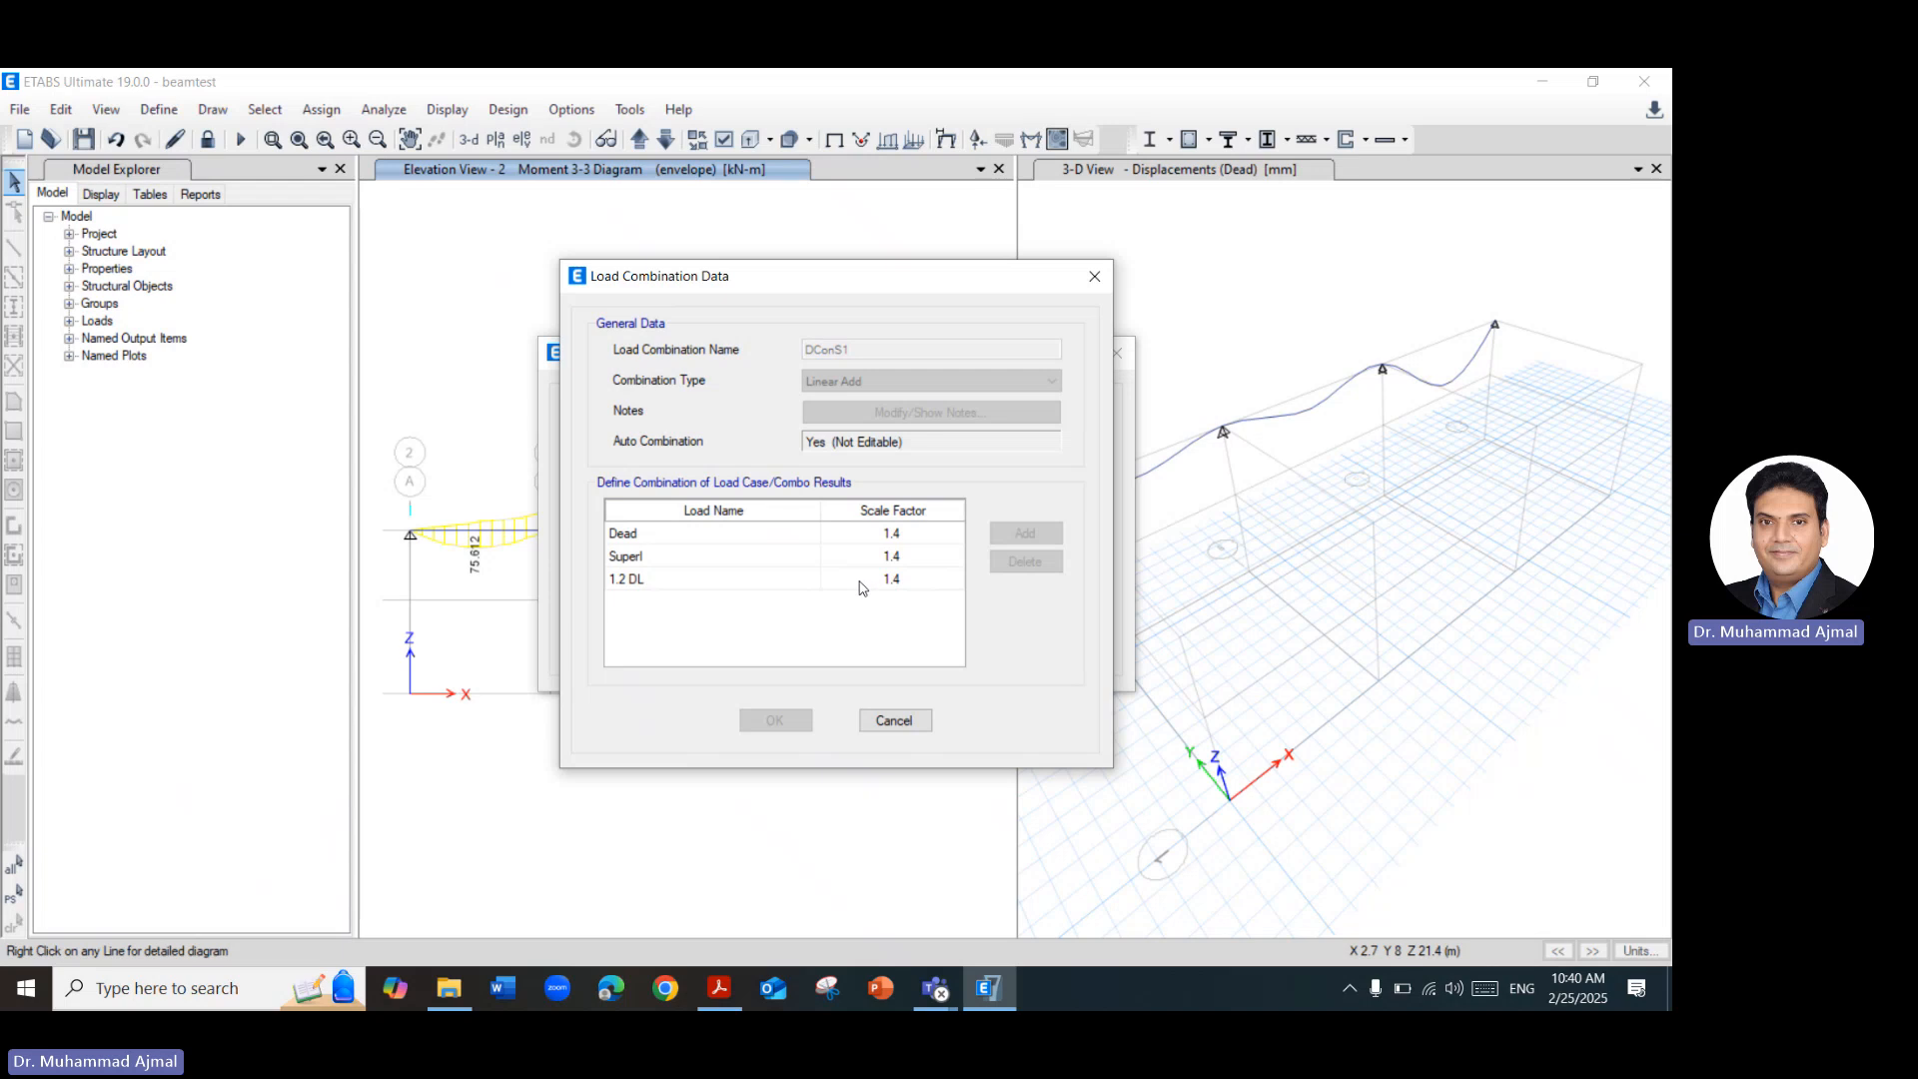
{"action": "left_click", "coordinate": [899, 583]}
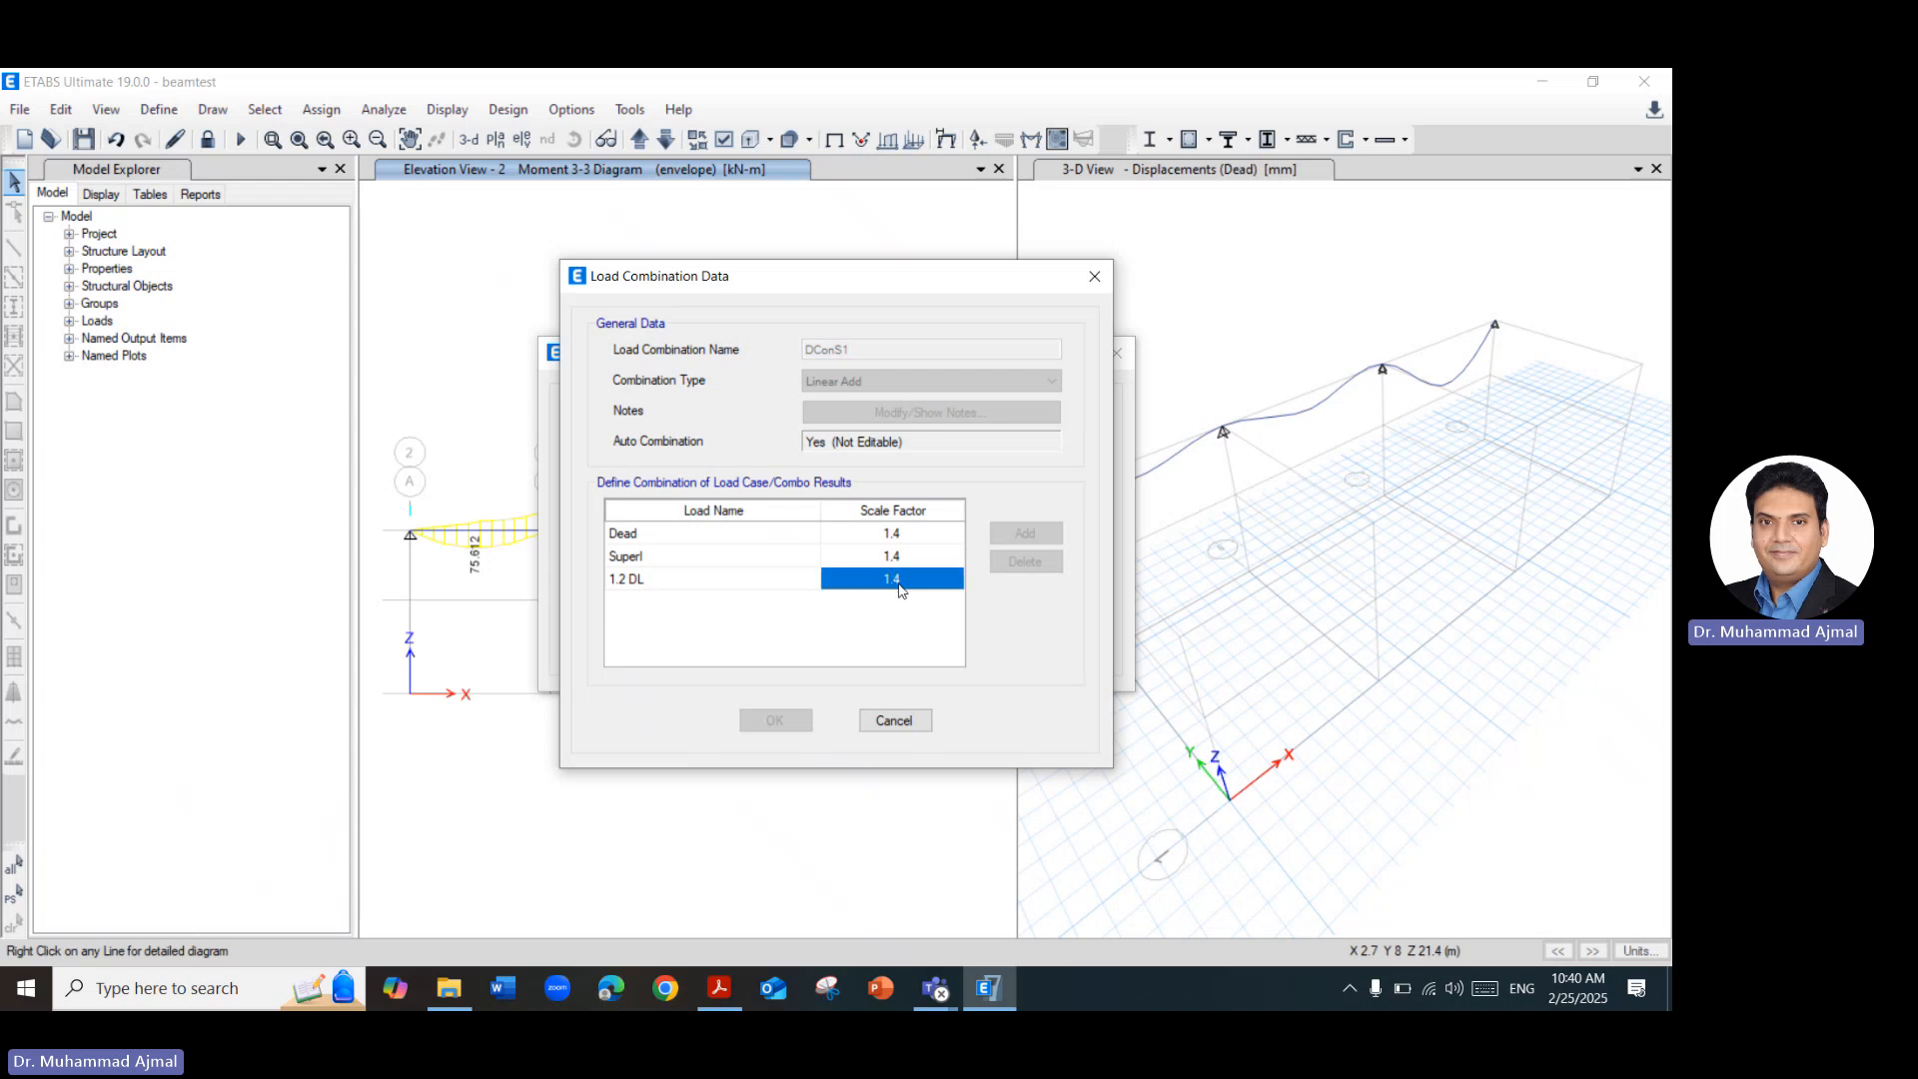
{"action": "left_click", "coordinate": [752, 584]}
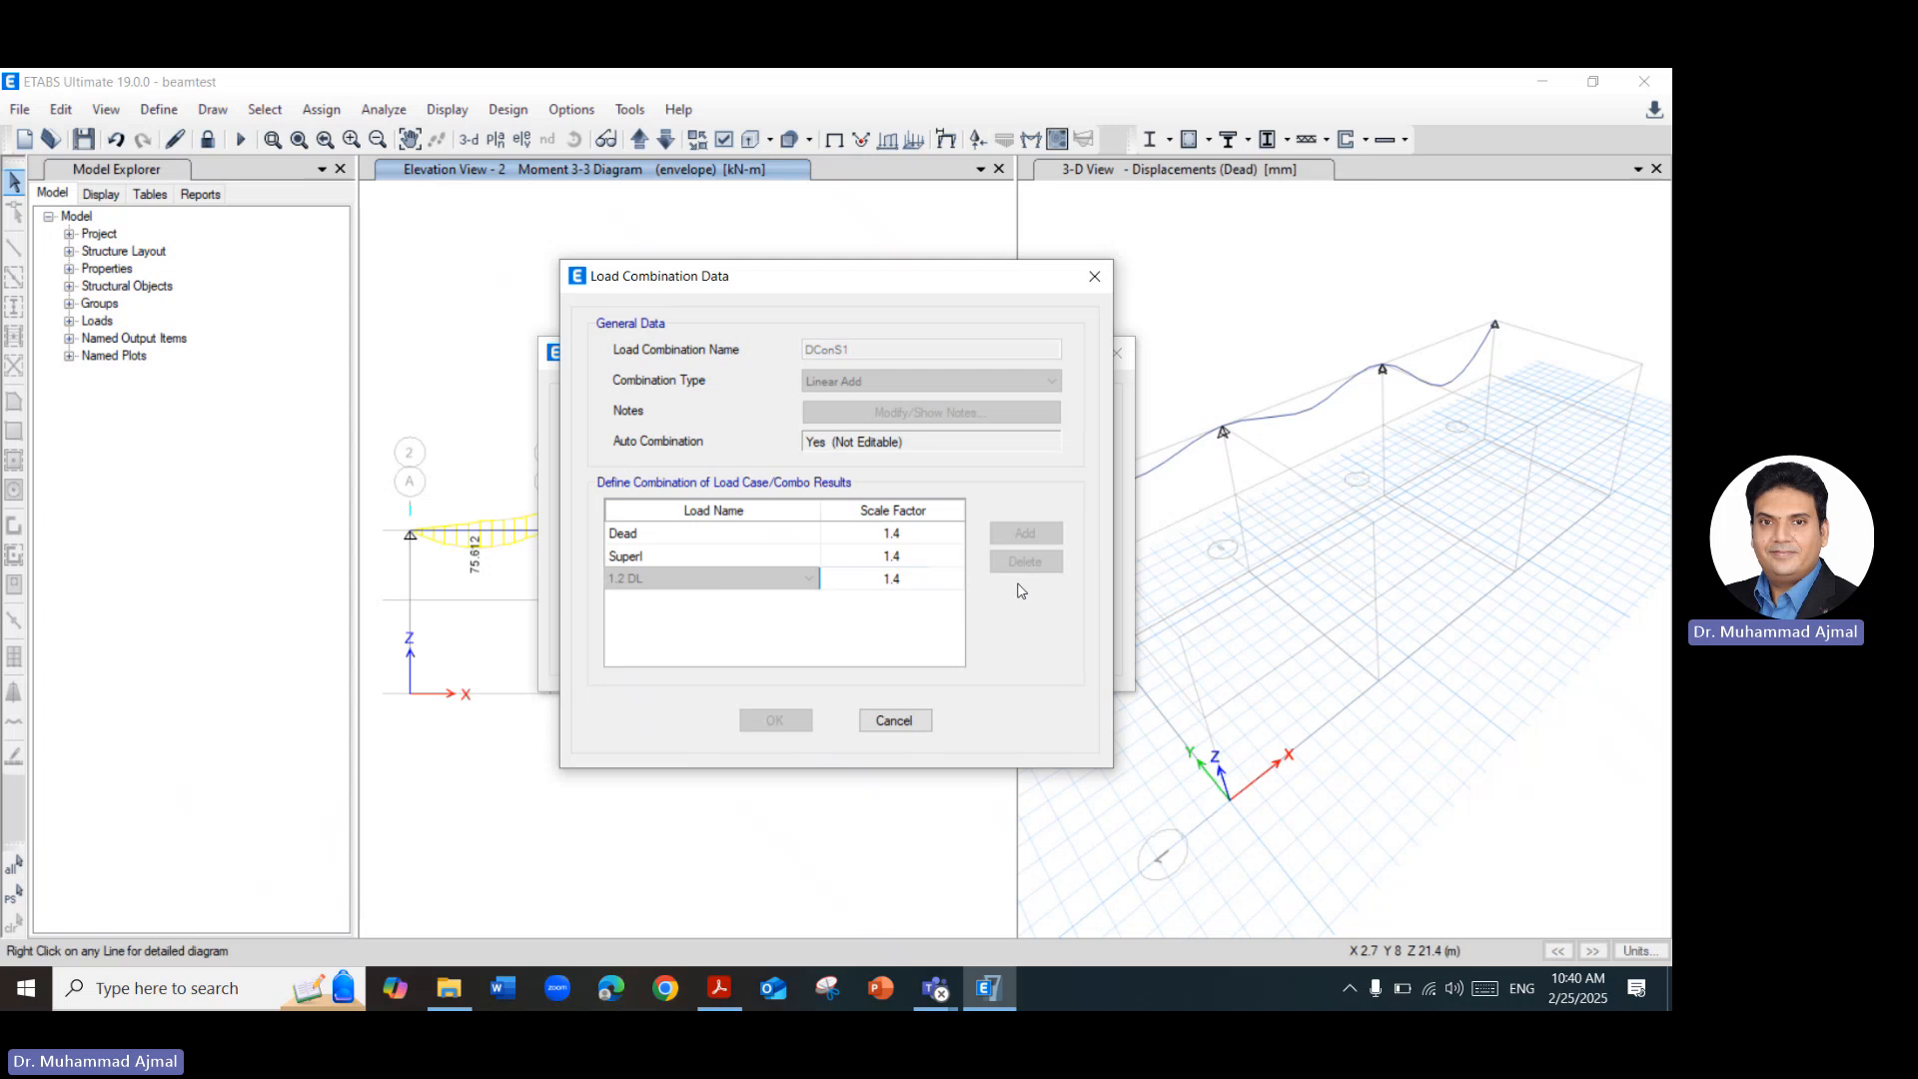
{"action": "left_click", "coordinate": [1094, 276]}
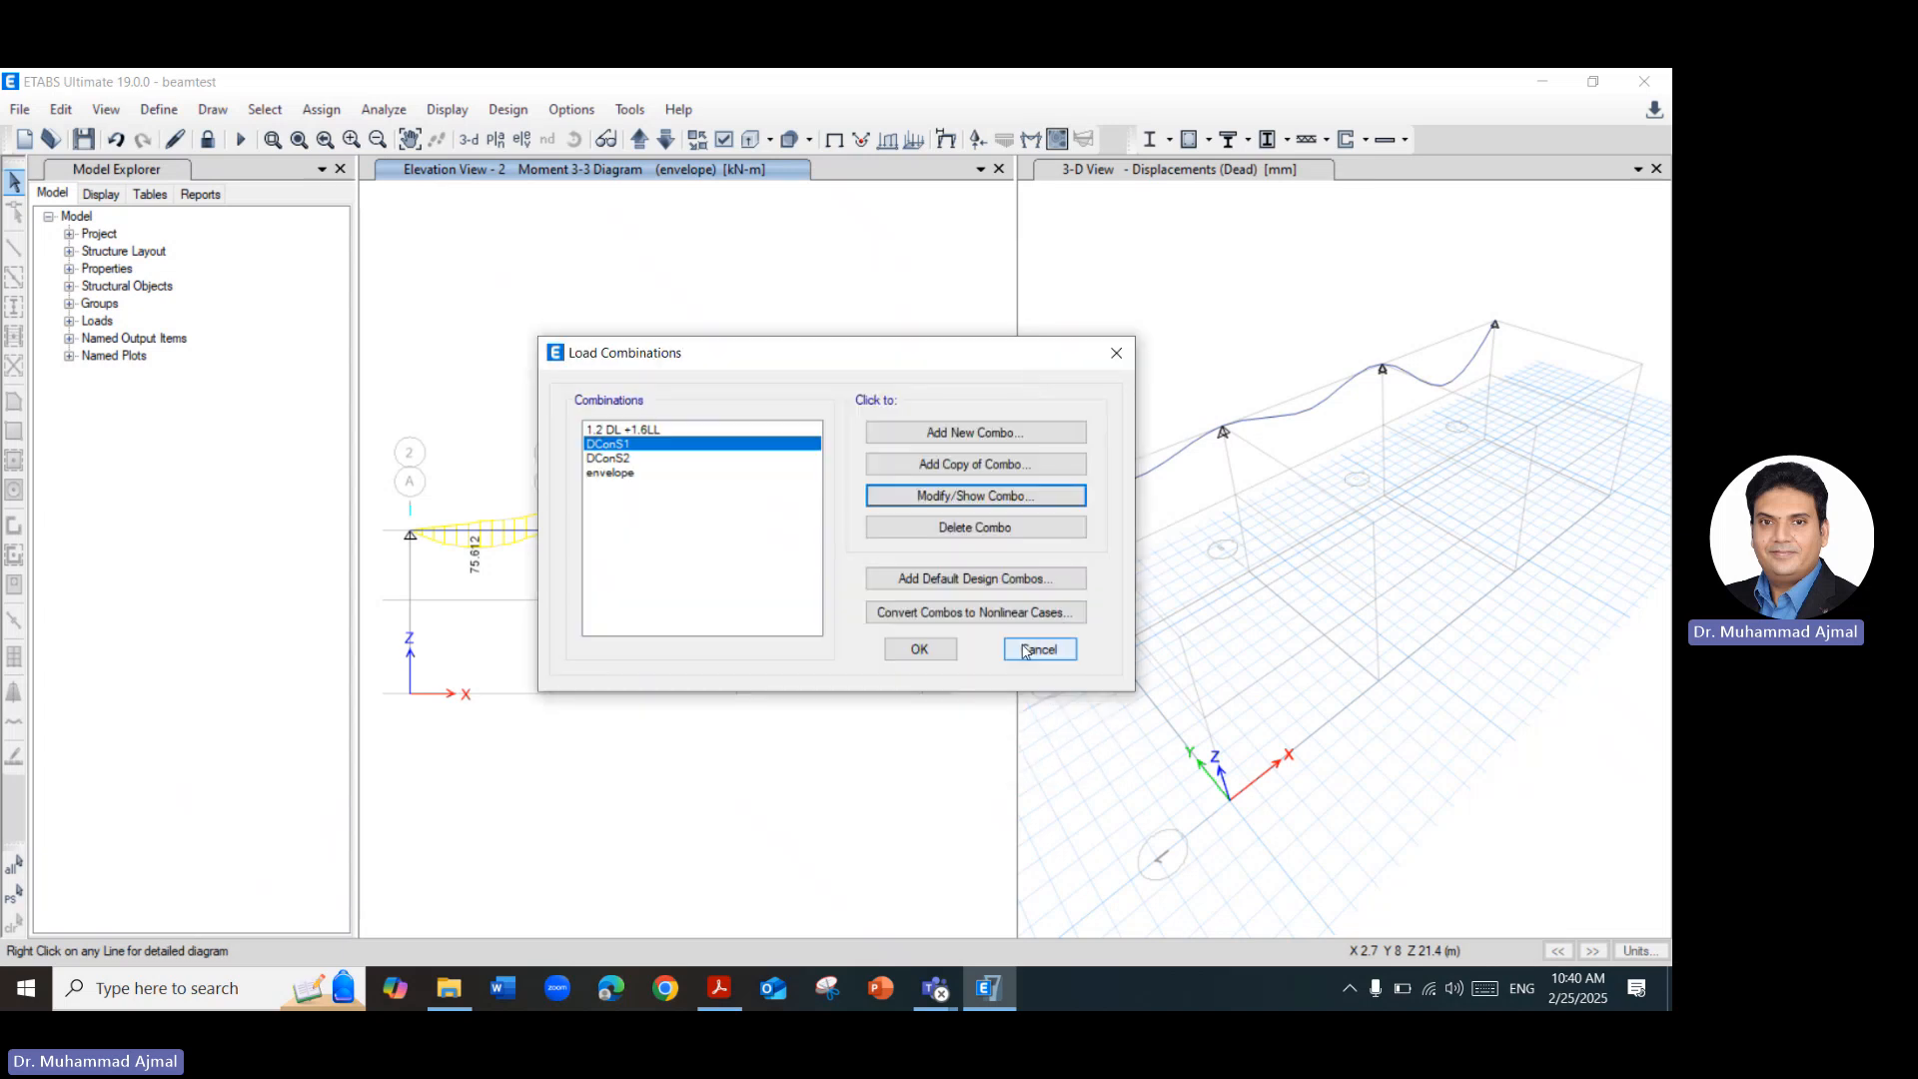
{"action": "left_click", "coordinate": [978, 592]}
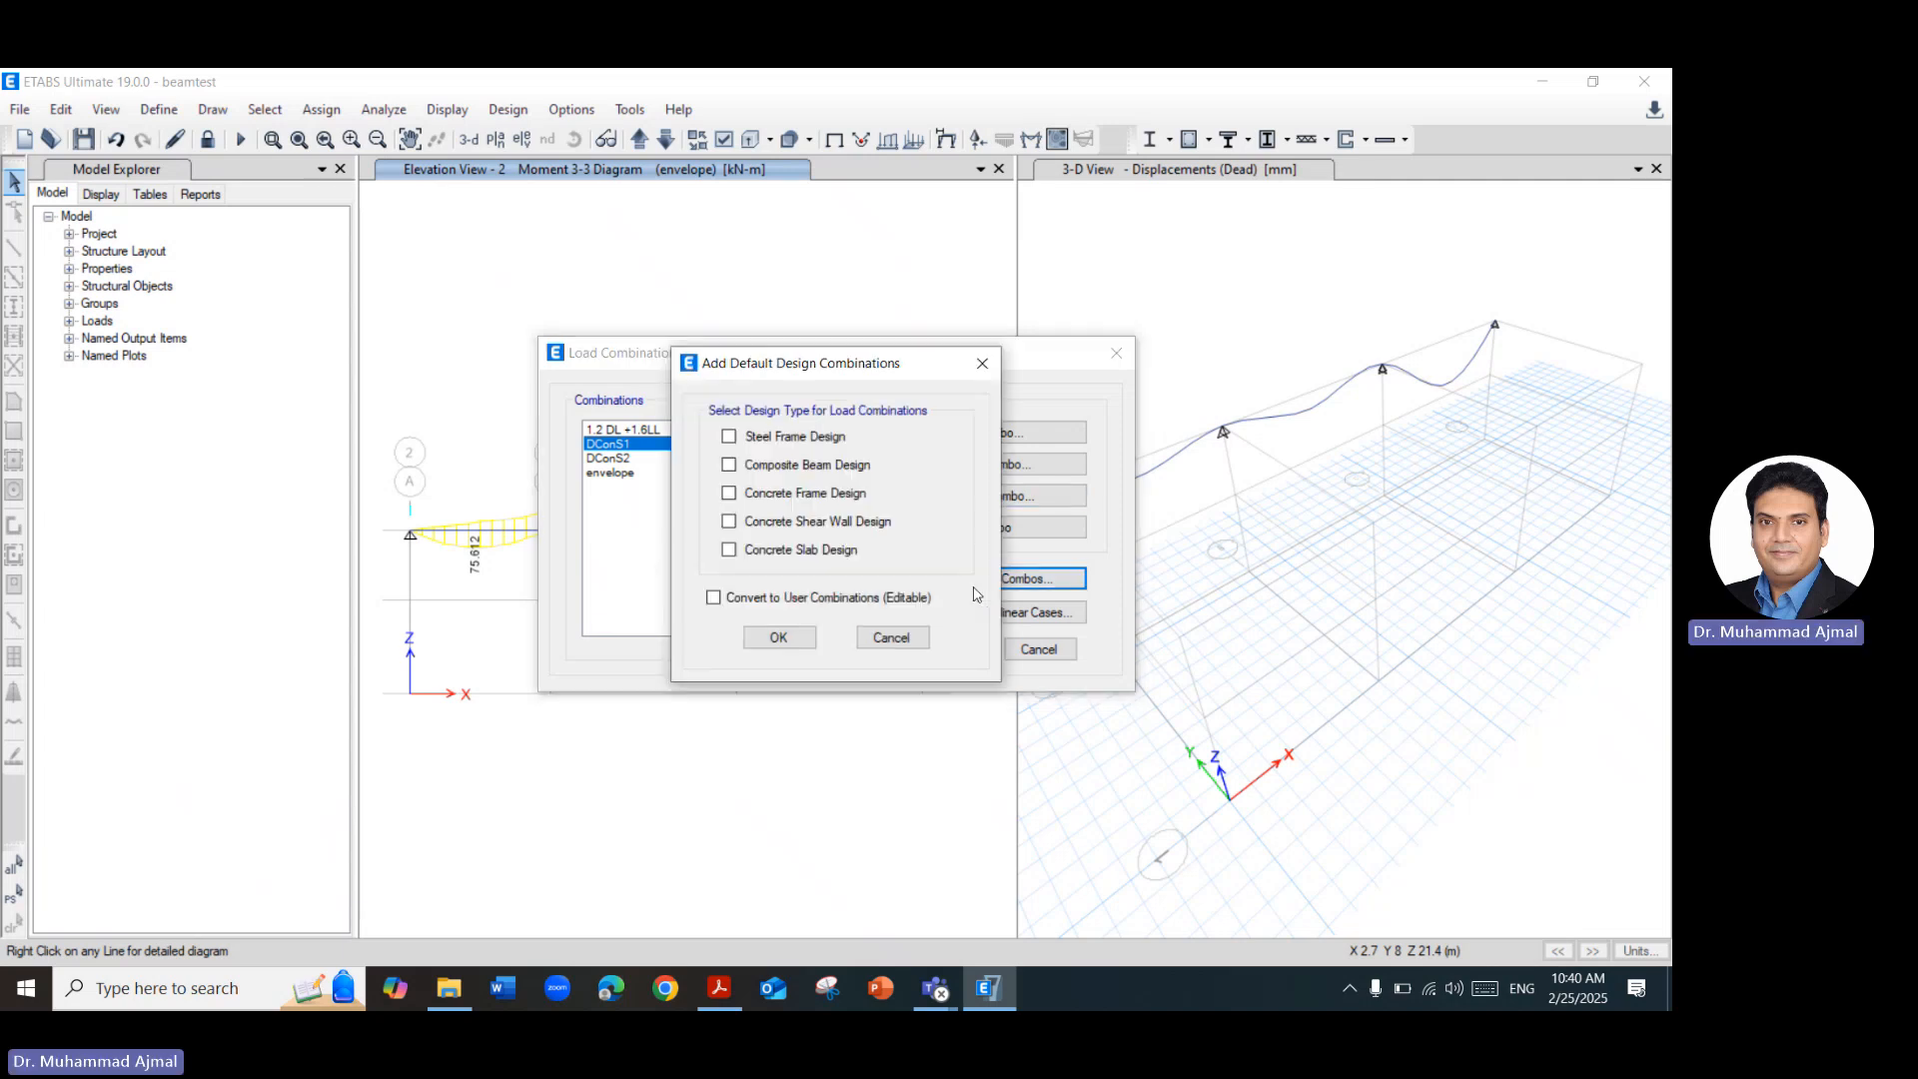
{"action": "left_click", "coordinate": [802, 492]}
{"action": "left_click", "coordinate": [890, 638]}
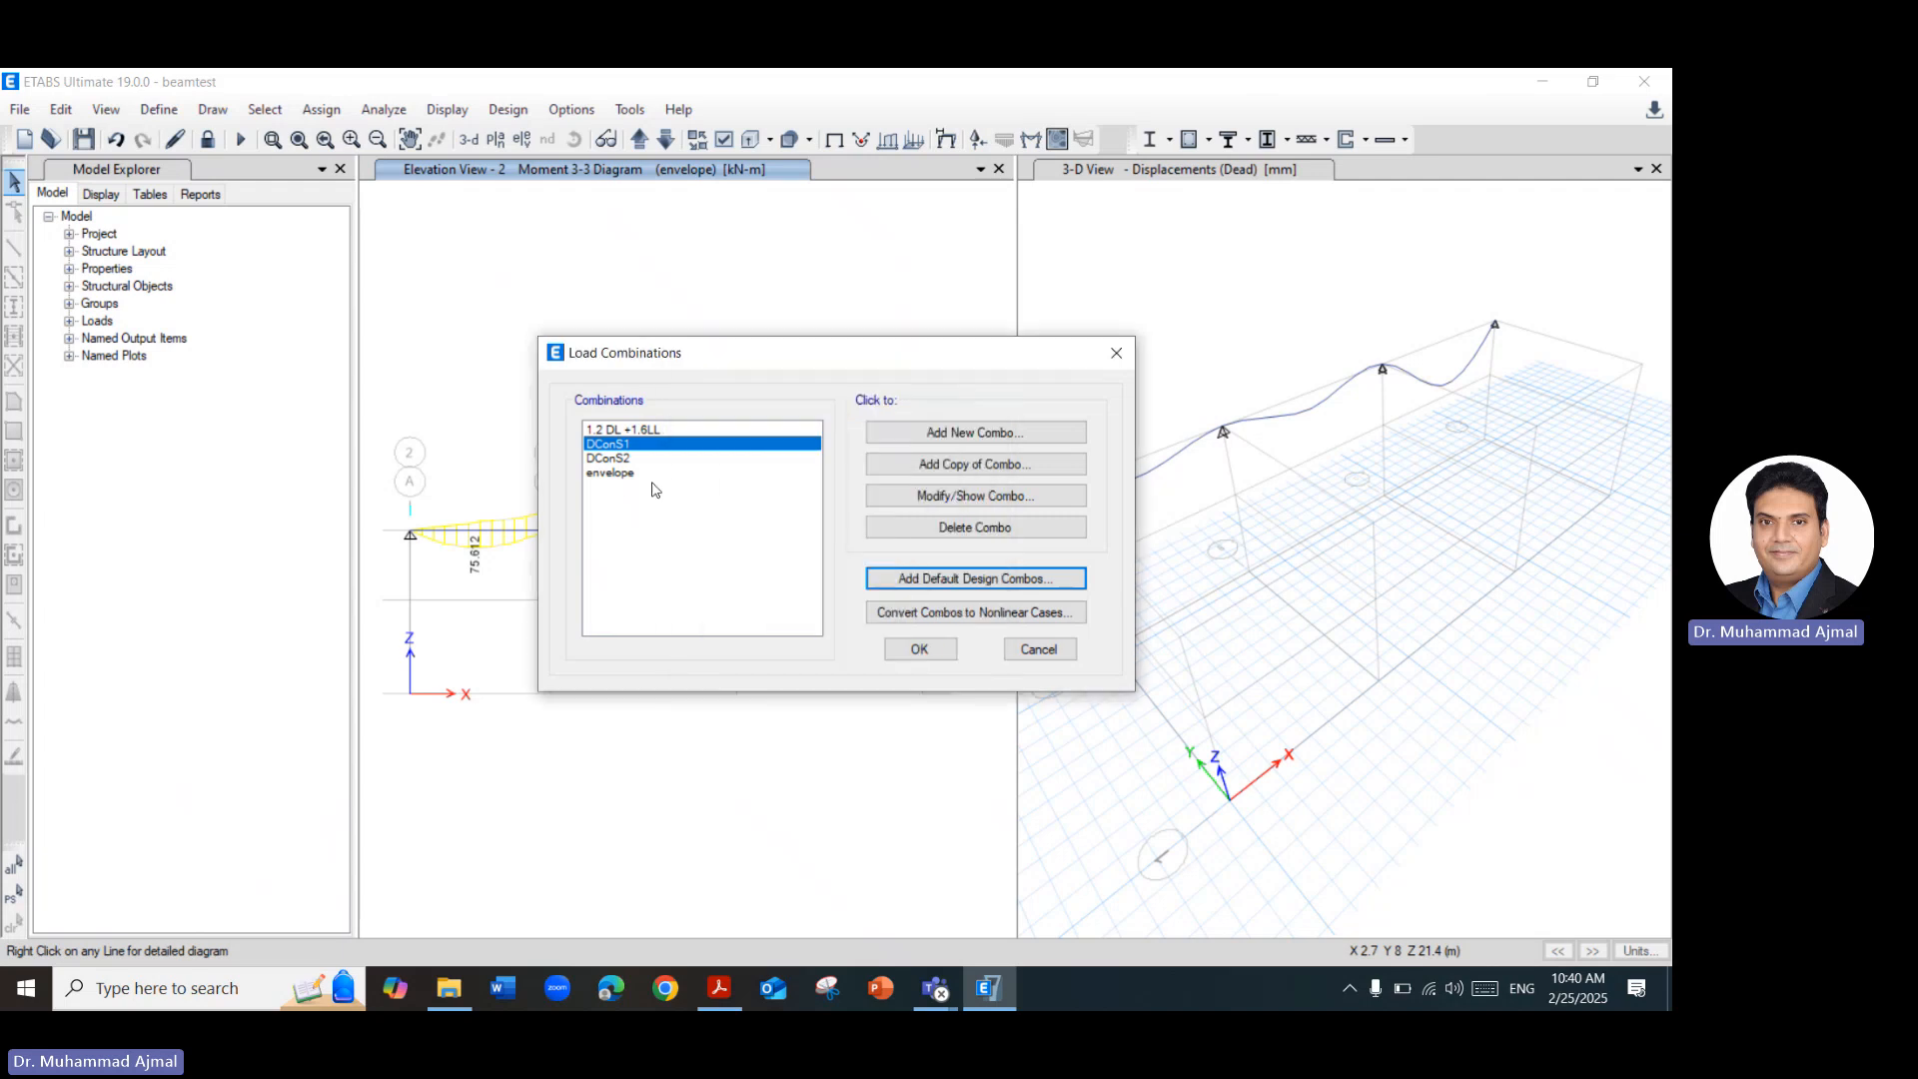
Add the default Concrete Frame Design combinations again, converted to editable user combinations.
{"action": "left_click", "coordinate": [1007, 581]}
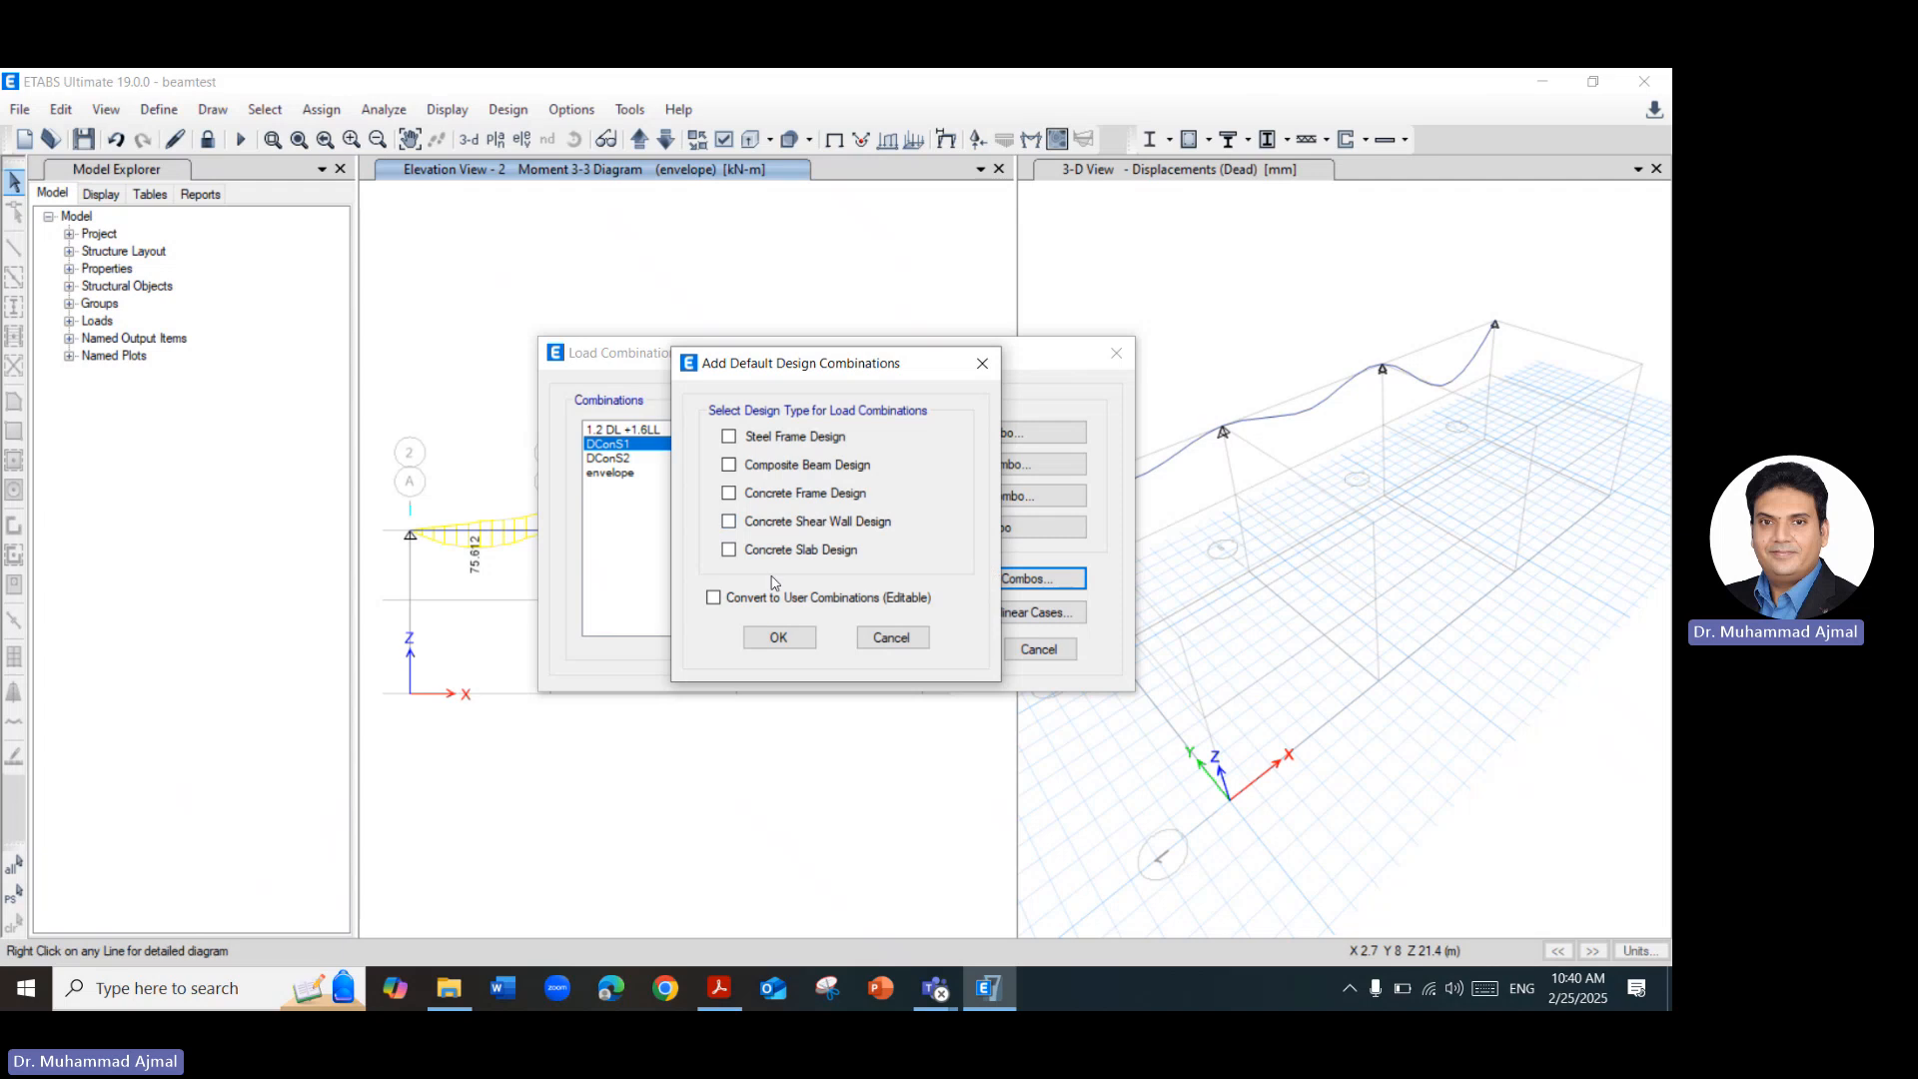
{"action": "left_click", "coordinate": [754, 495]}
{"action": "left_click", "coordinate": [757, 599]}
{"action": "left_click", "coordinate": [778, 638]}
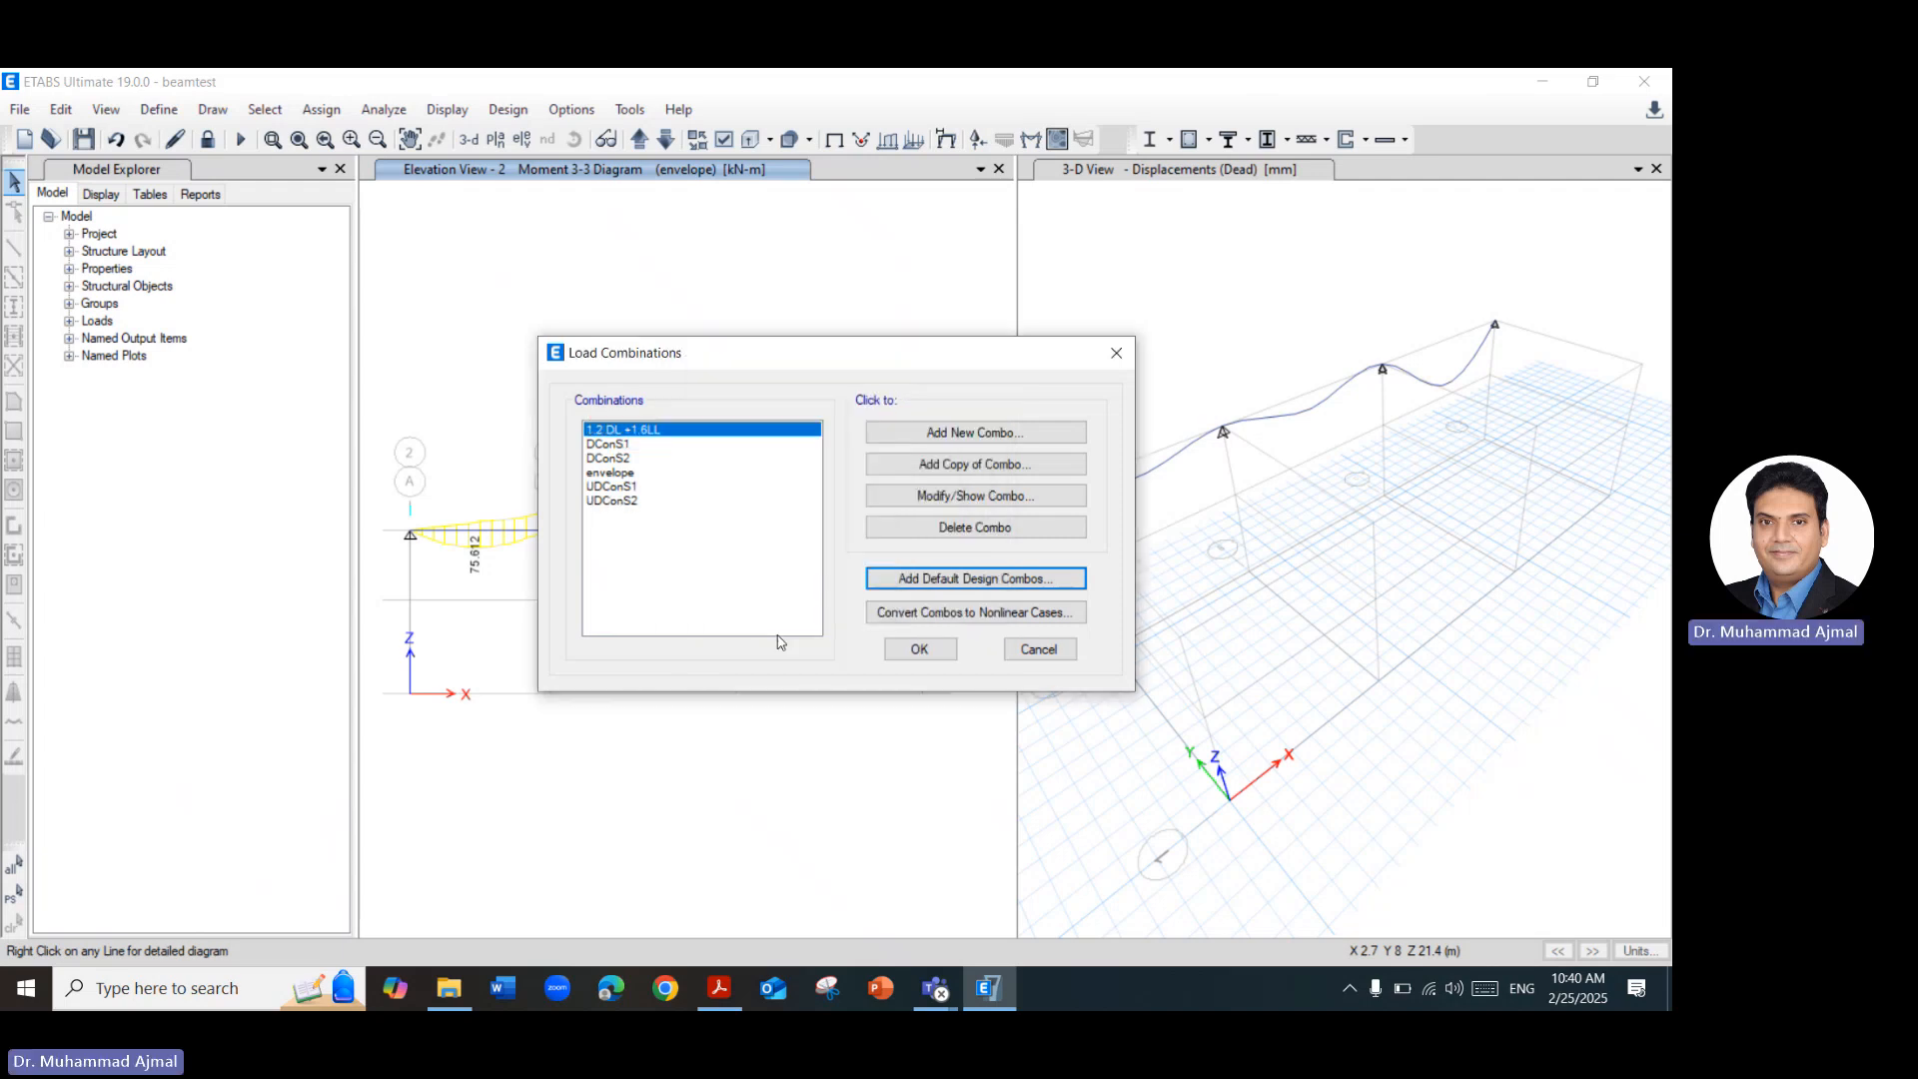
Inspect the load cases and scale factors of the converted combination UDConS1, then close the load combination definitions without changes.
{"action": "left_click", "coordinate": [644, 488]}
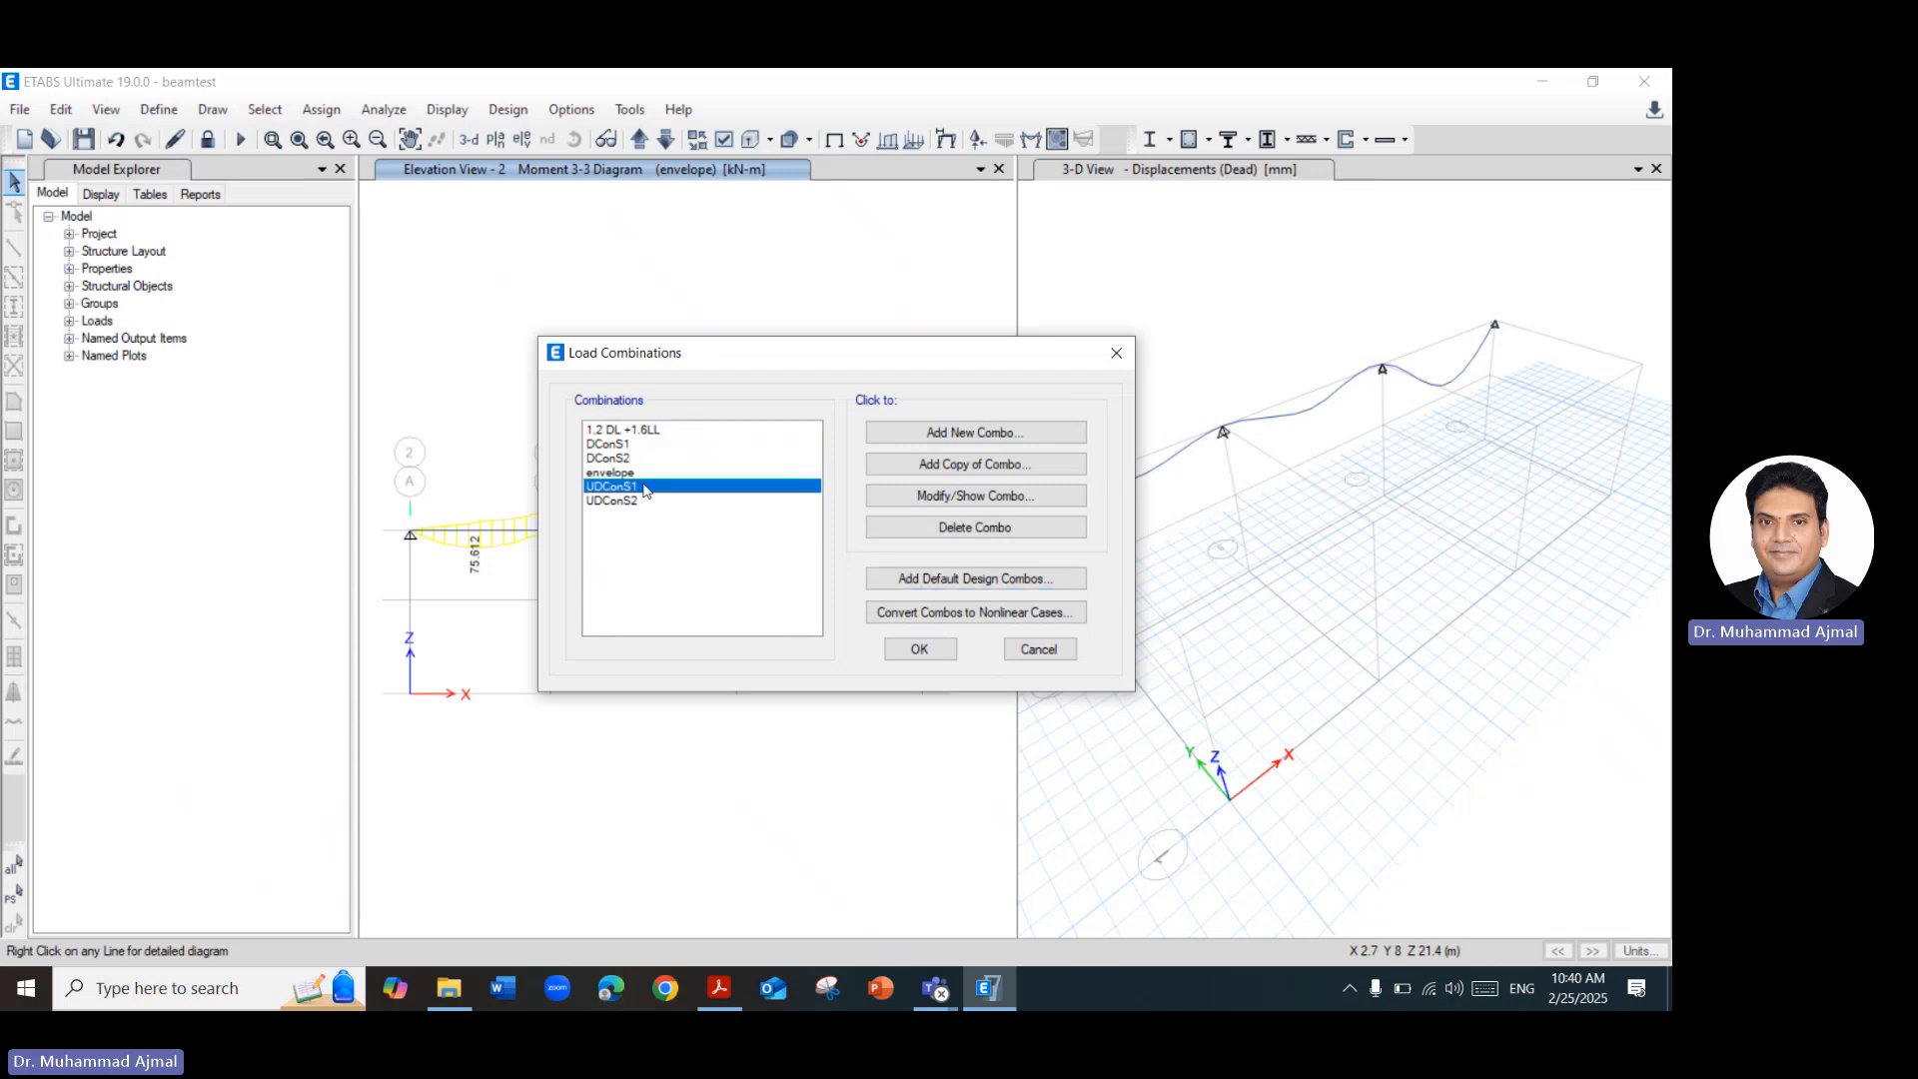
{"action": "left_click", "coordinate": [867, 497]}
{"action": "left_click", "coordinate": [897, 580]}
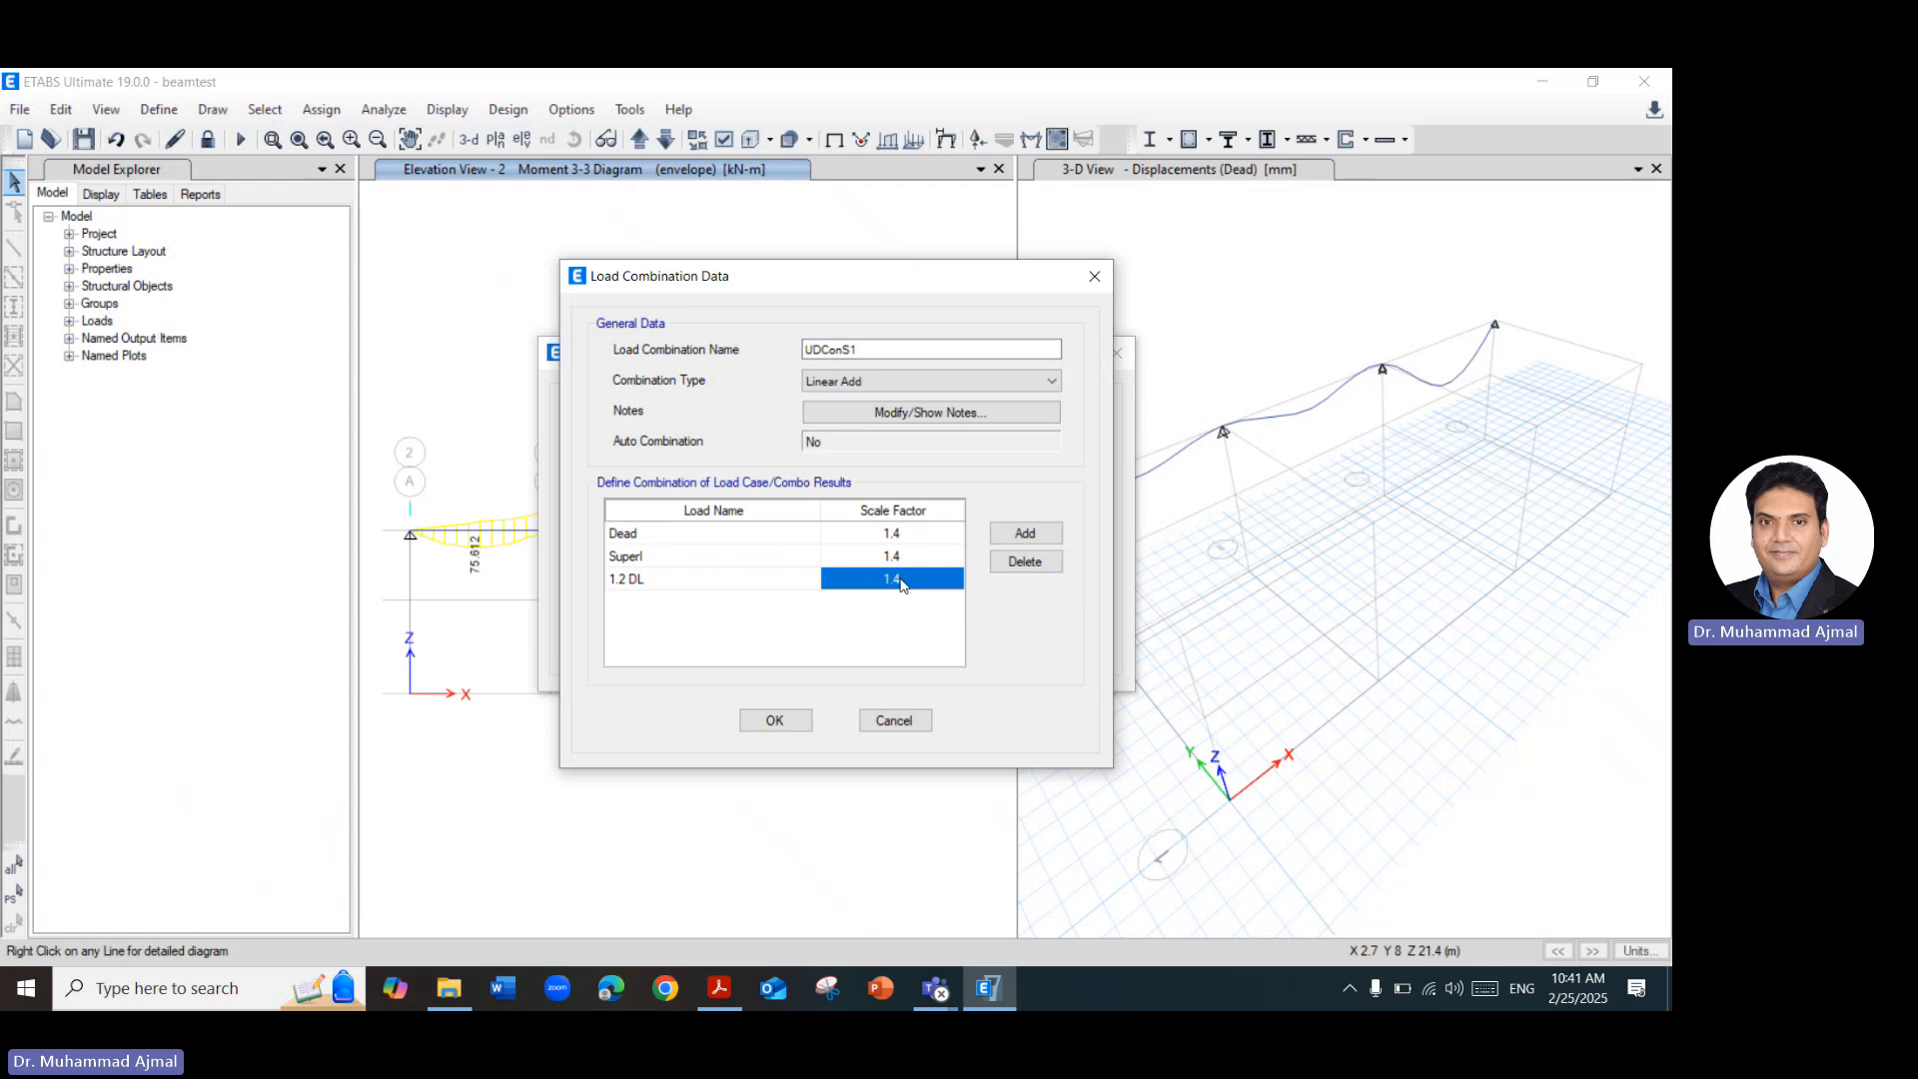
{"action": "left_click", "coordinate": [672, 579]}
{"action": "left_click", "coordinate": [677, 582]}
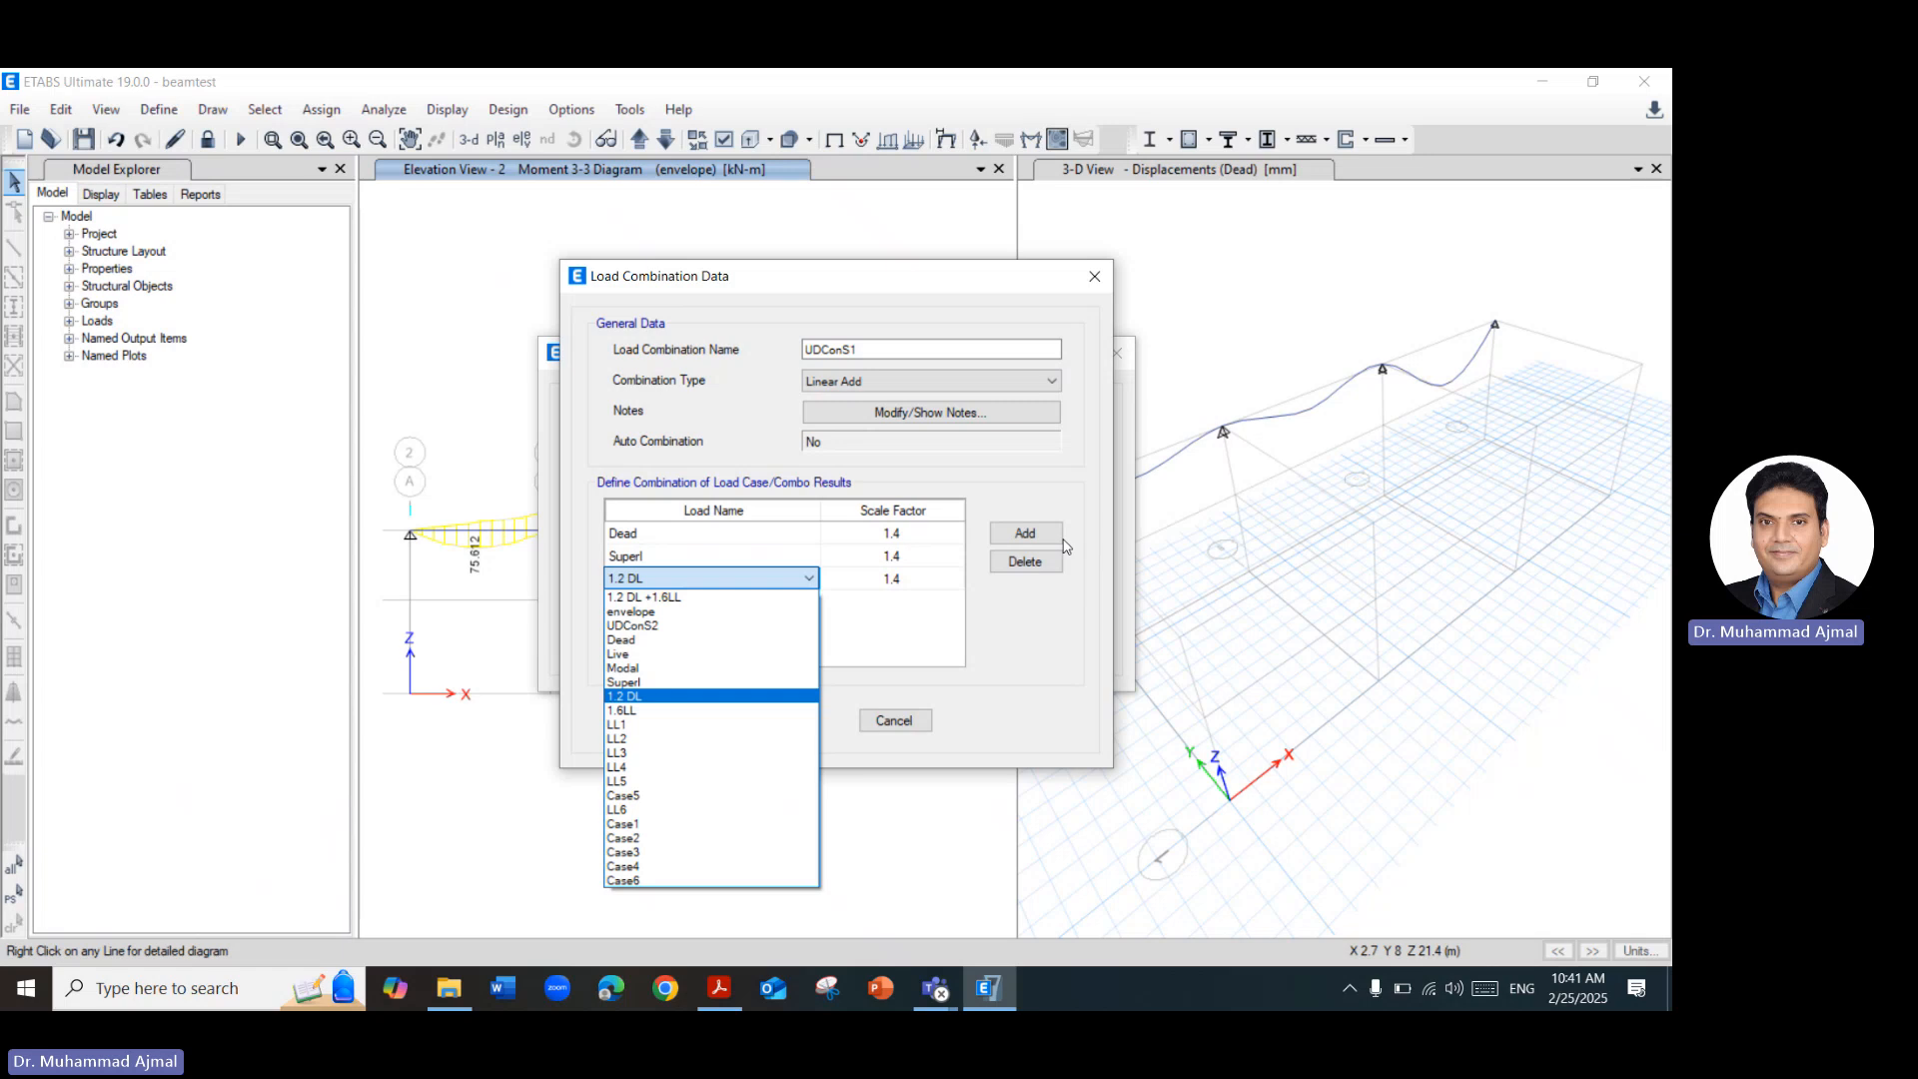
{"action": "left_click", "coordinate": [1094, 277]}
{"action": "left_click", "coordinate": [1095, 277]}
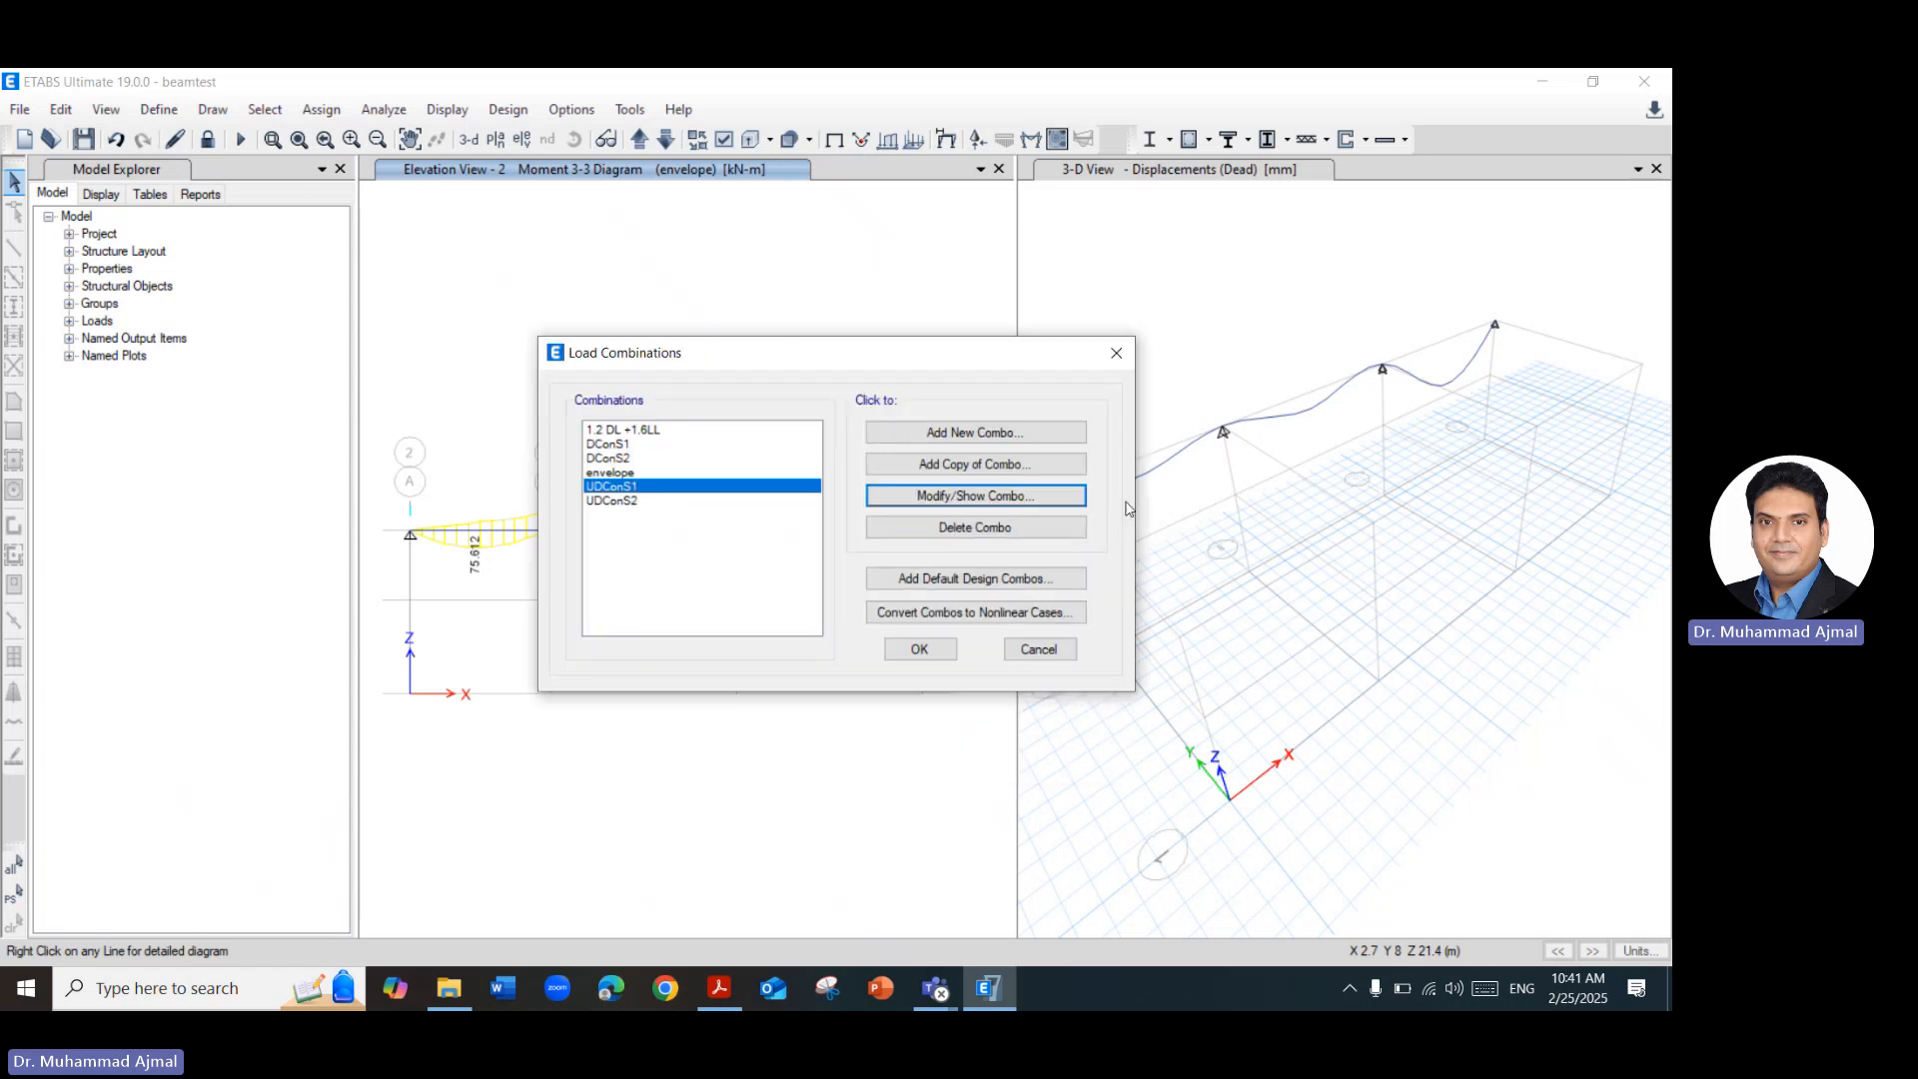
{"action": "left_click", "coordinate": [1039, 650]}
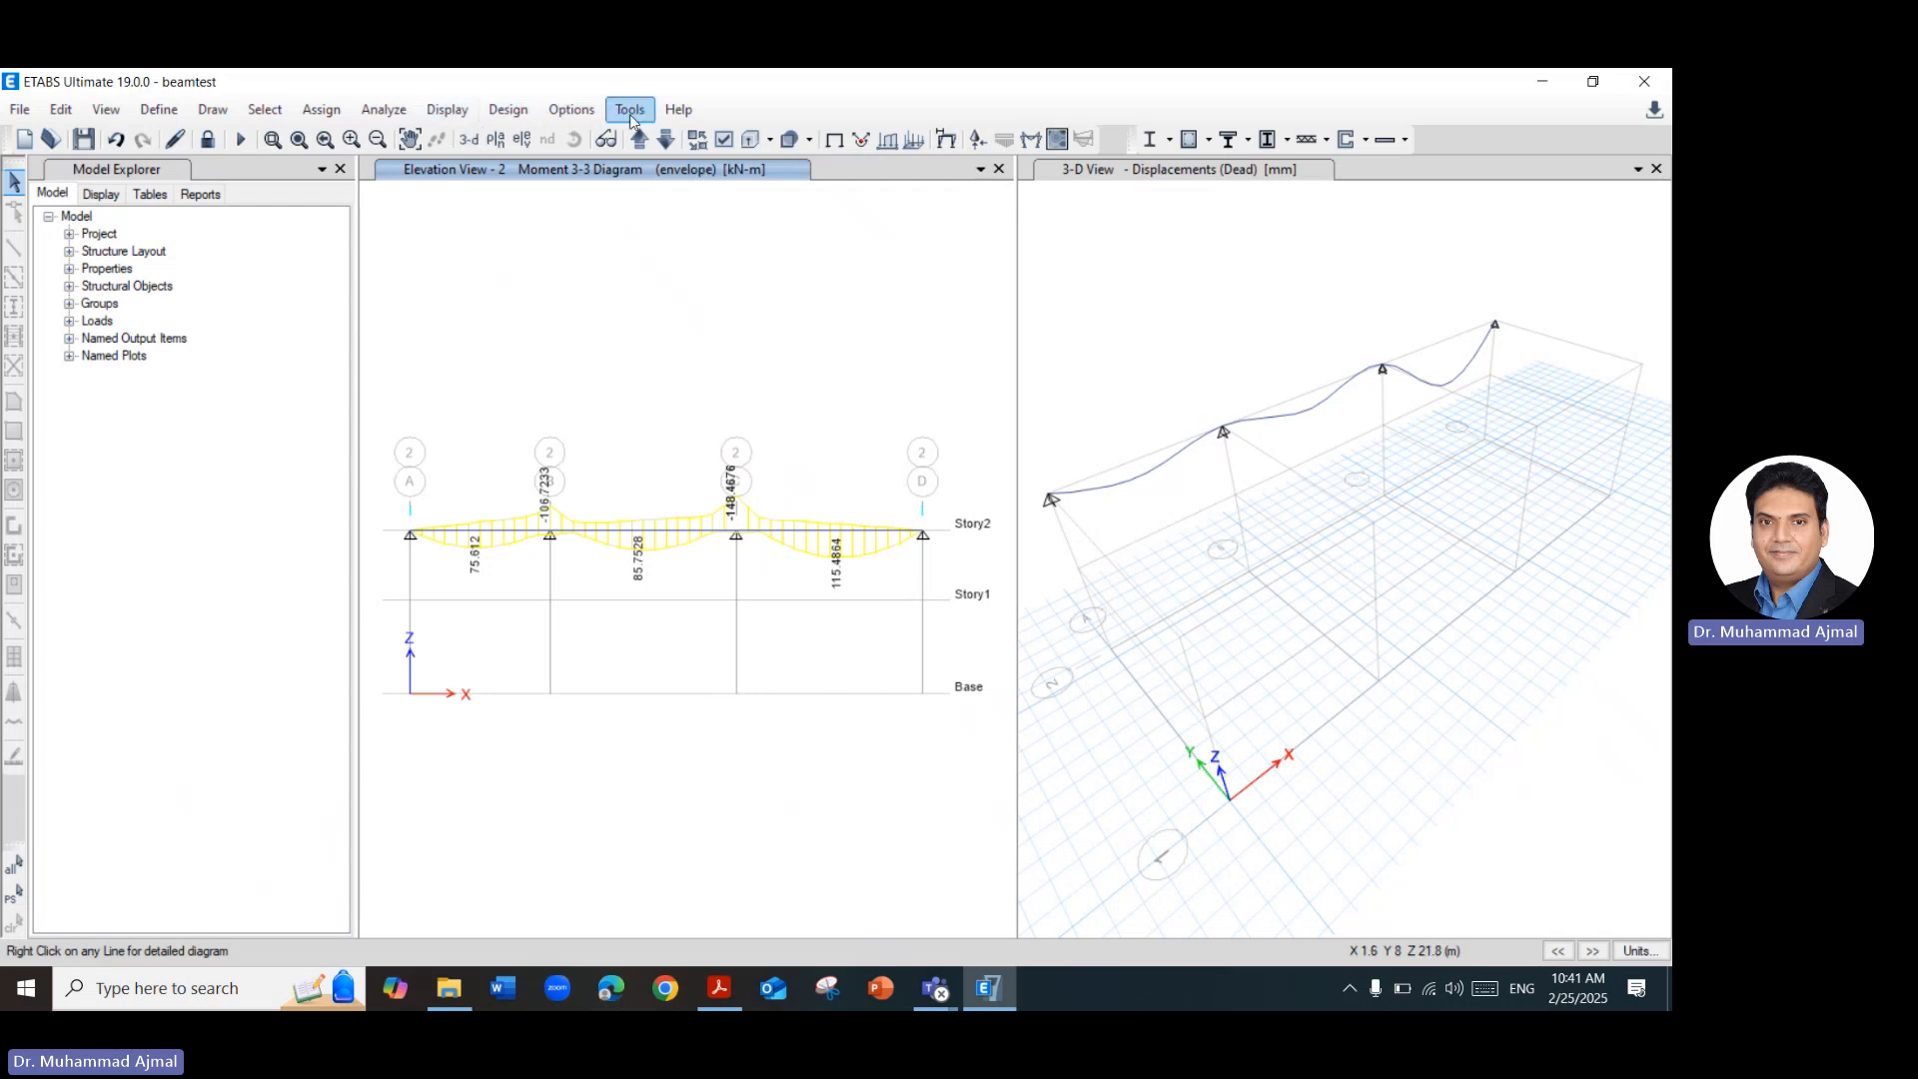
{"action": "left_click", "coordinate": [505, 112]}
{"action": "mouse_move", "coordinate": [688, 171]}
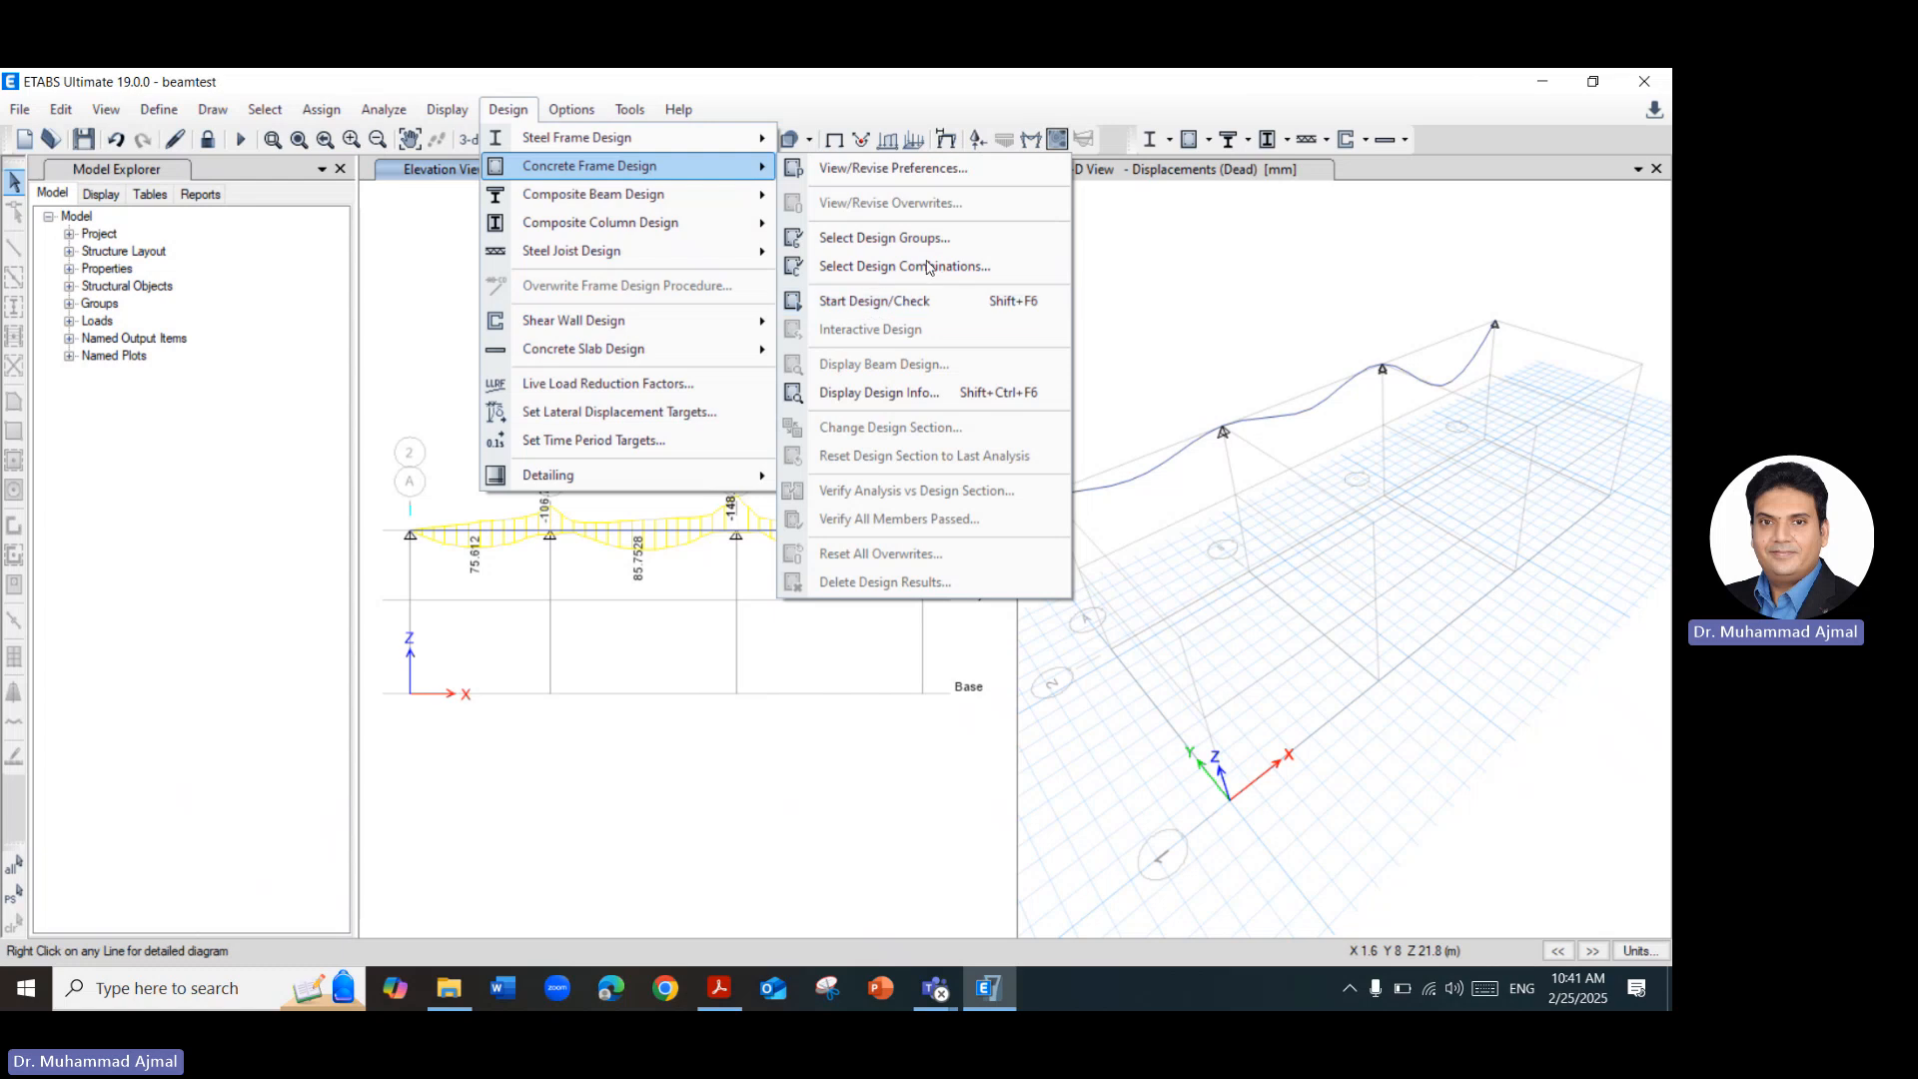
{"action": "left_click", "coordinate": [912, 177]}
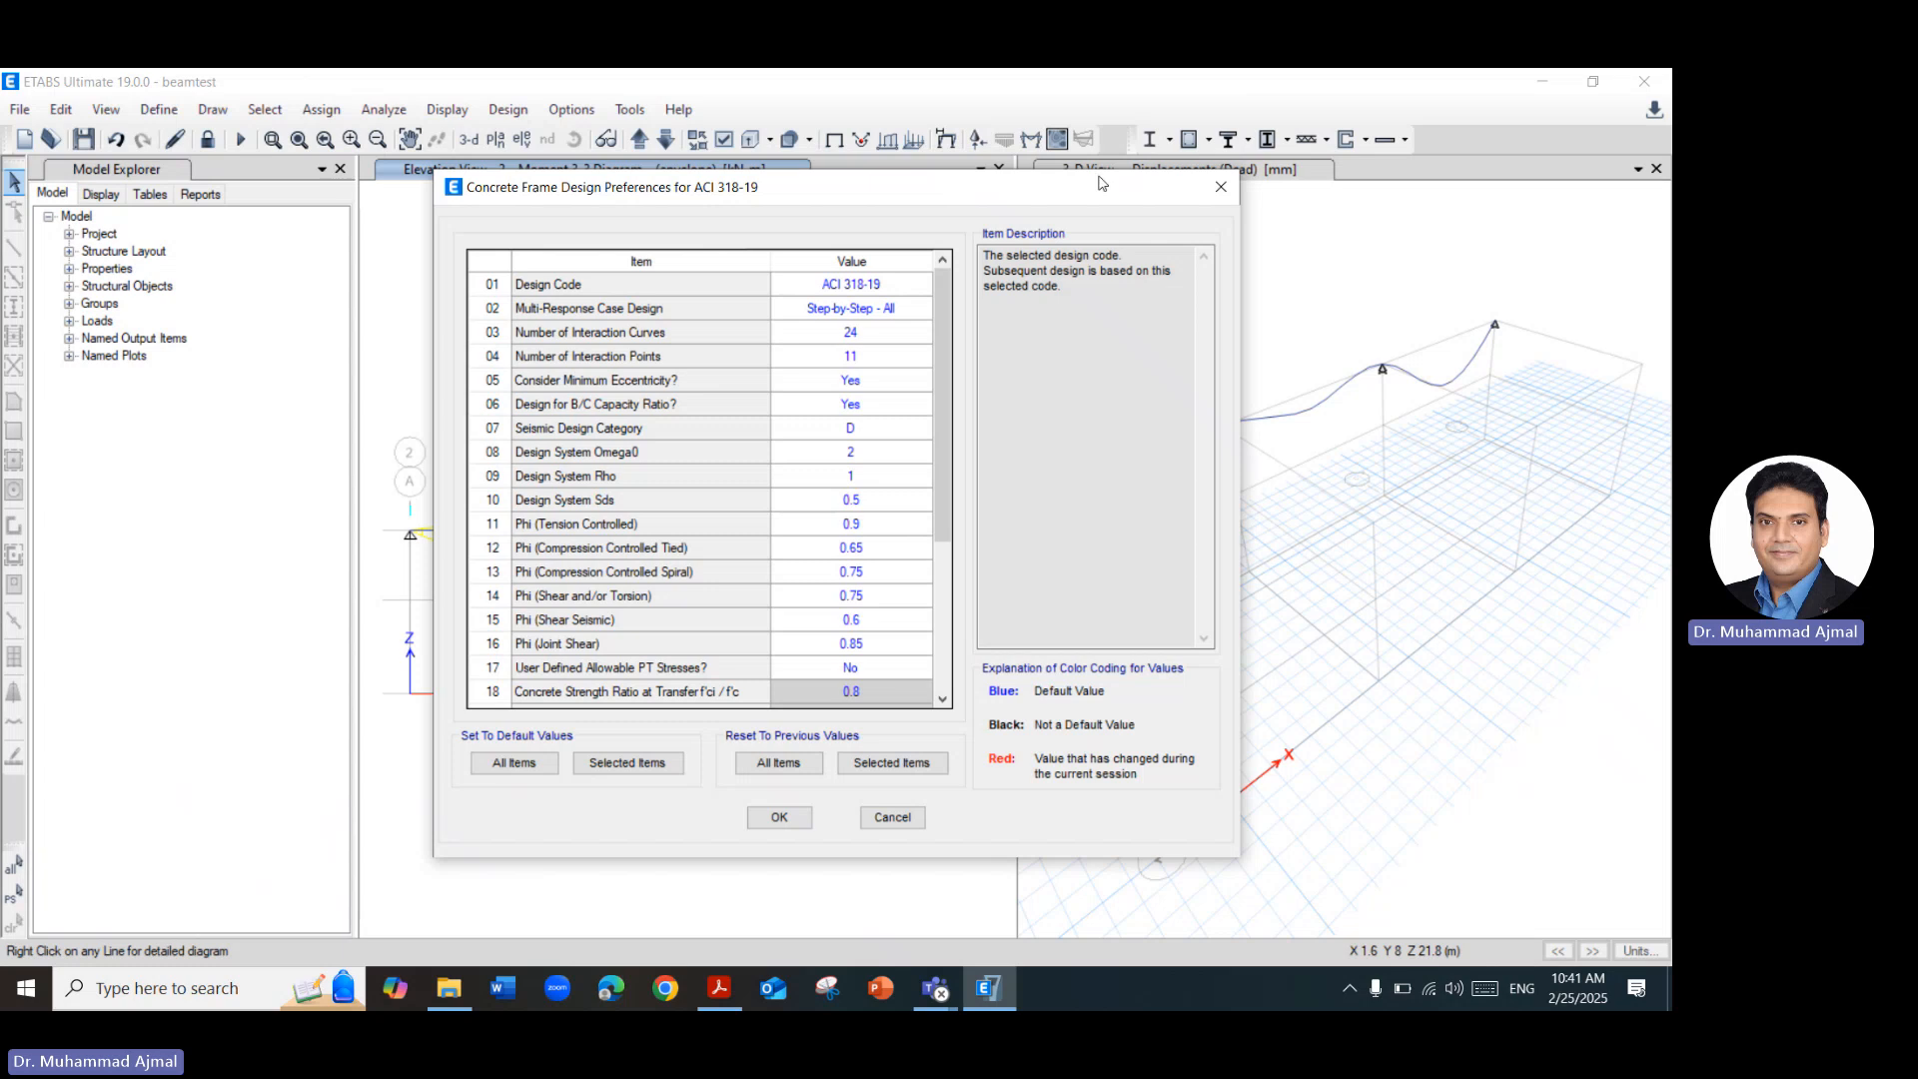
{"action": "left_click", "coordinate": [1221, 190]}
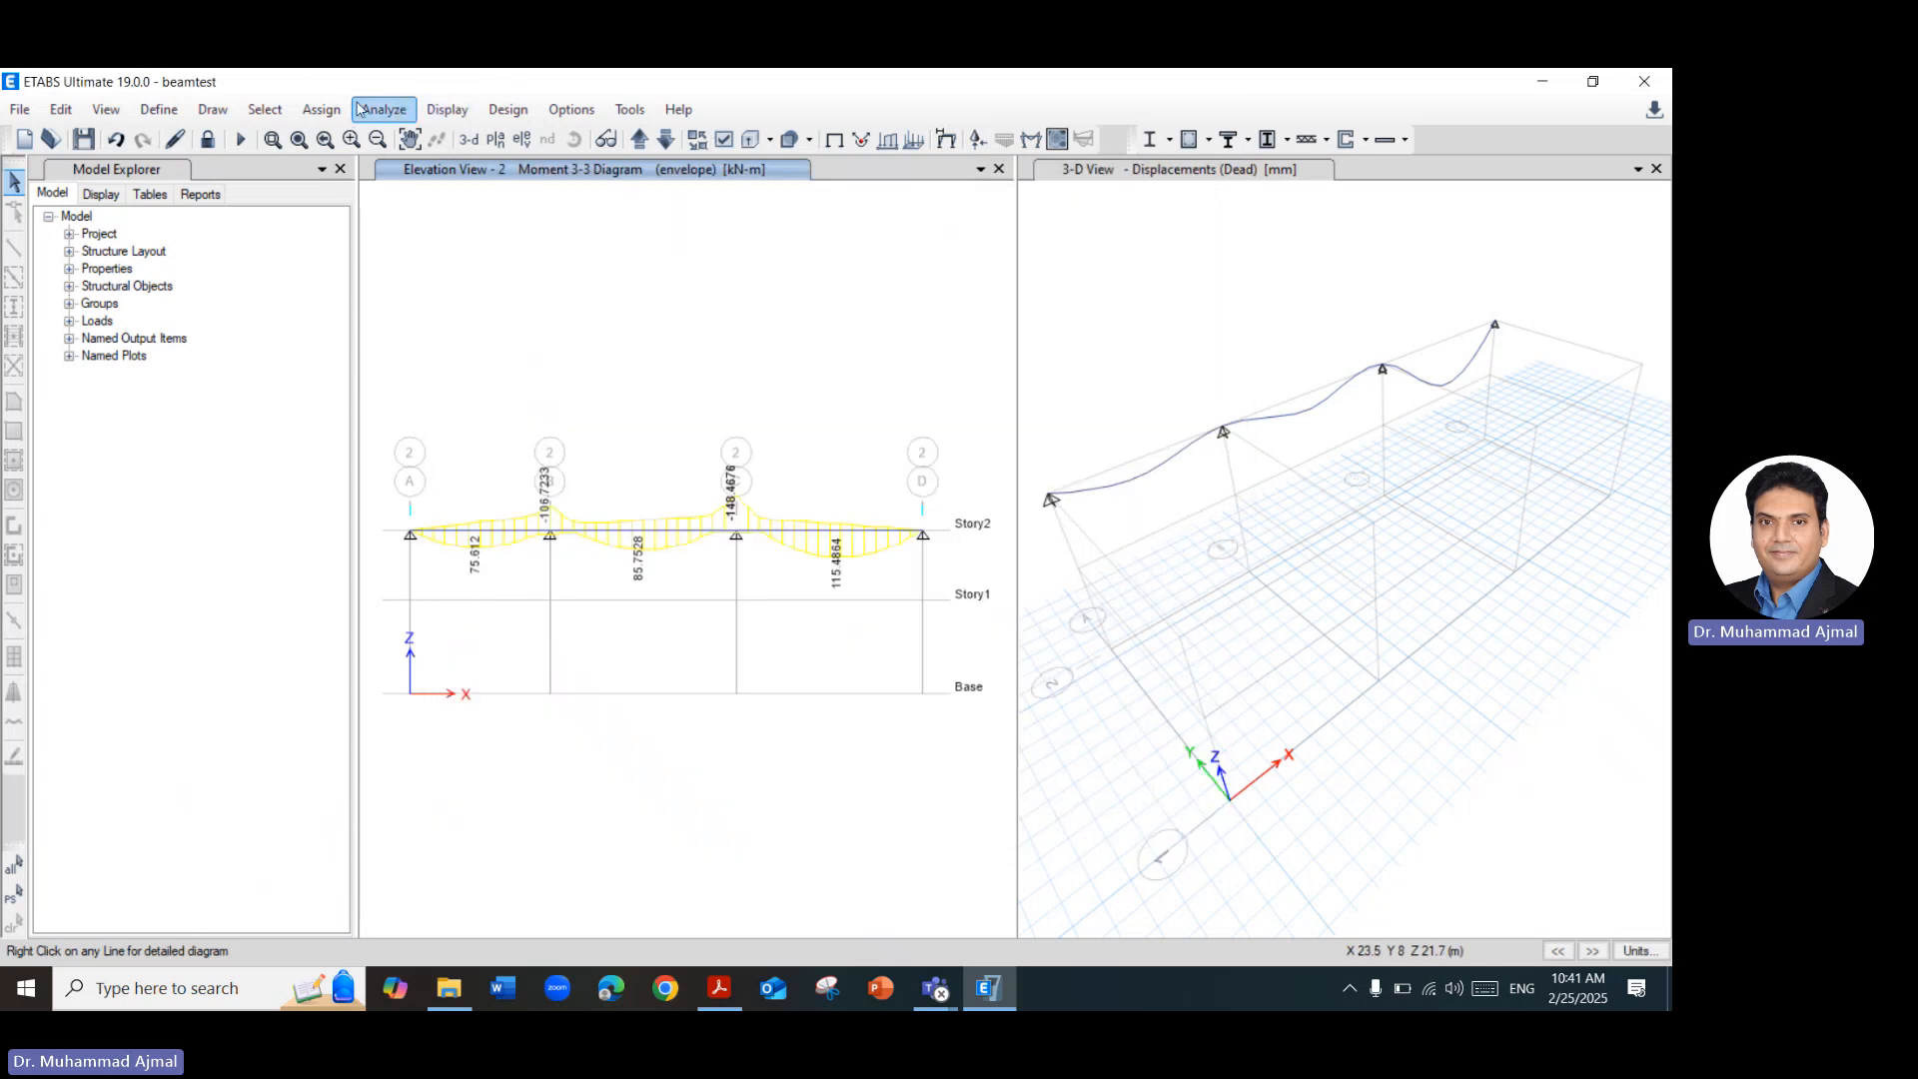
Review the design codes and the tension-controlled phi factor in the Concrete Frame Design preferences, keeping ACI 318-19 as the code.
{"action": "left_click", "coordinate": [447, 109]}
{"action": "left_click", "coordinate": [508, 109]}
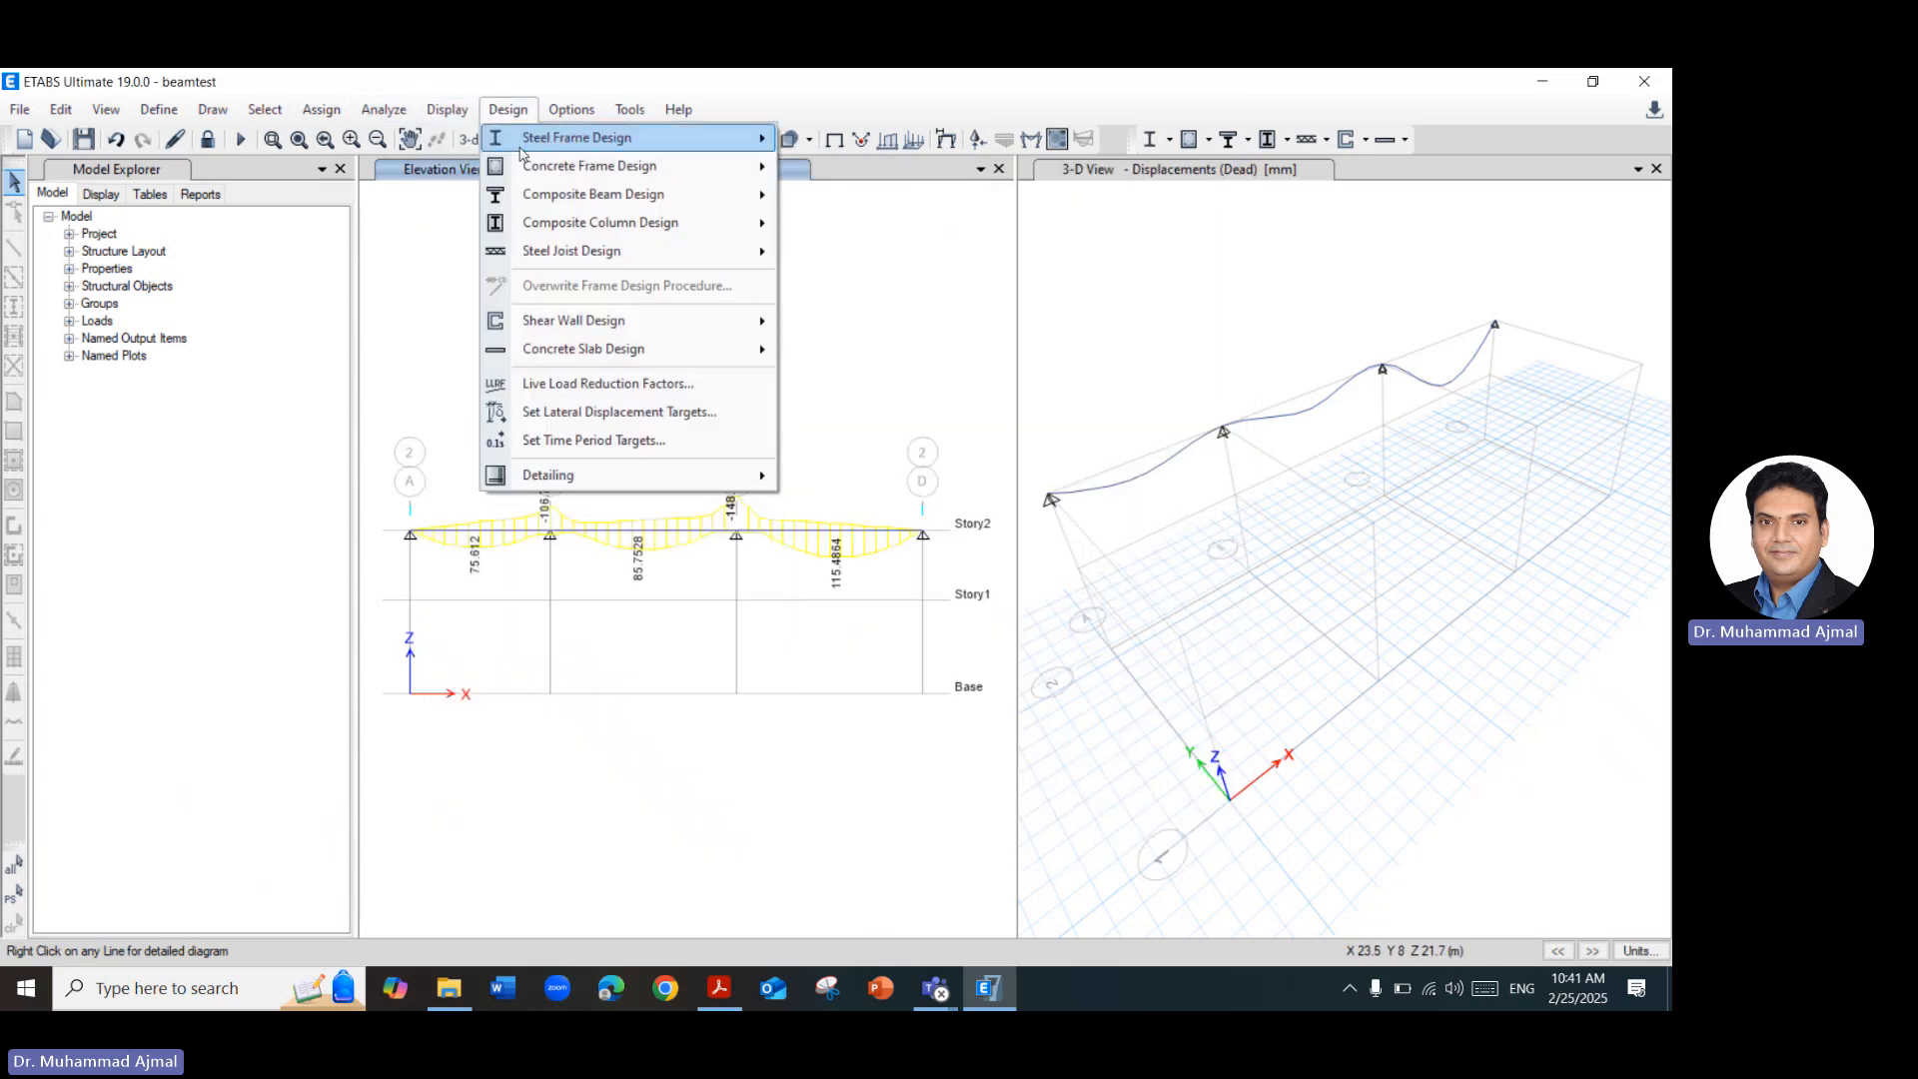
{"action": "mouse_move", "coordinate": [551, 176]}
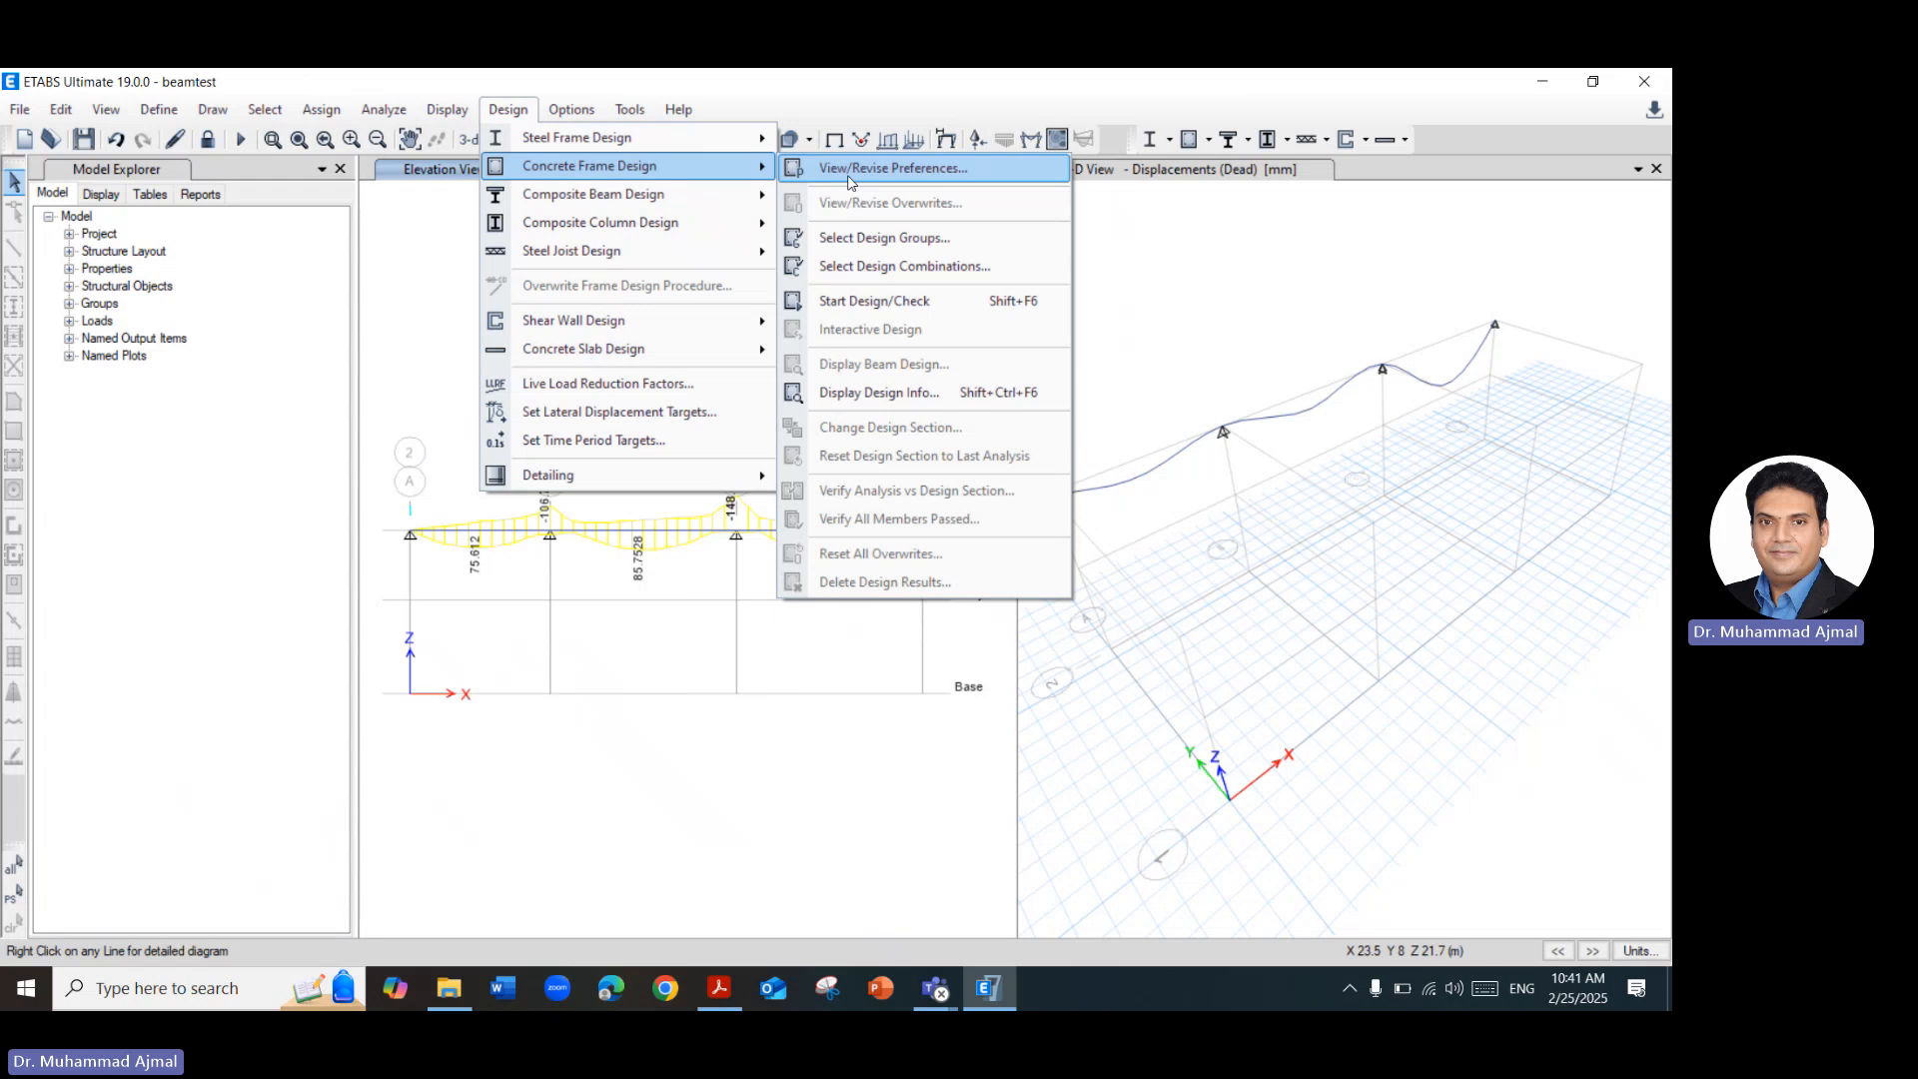
{"action": "left_click", "coordinate": [850, 170]}
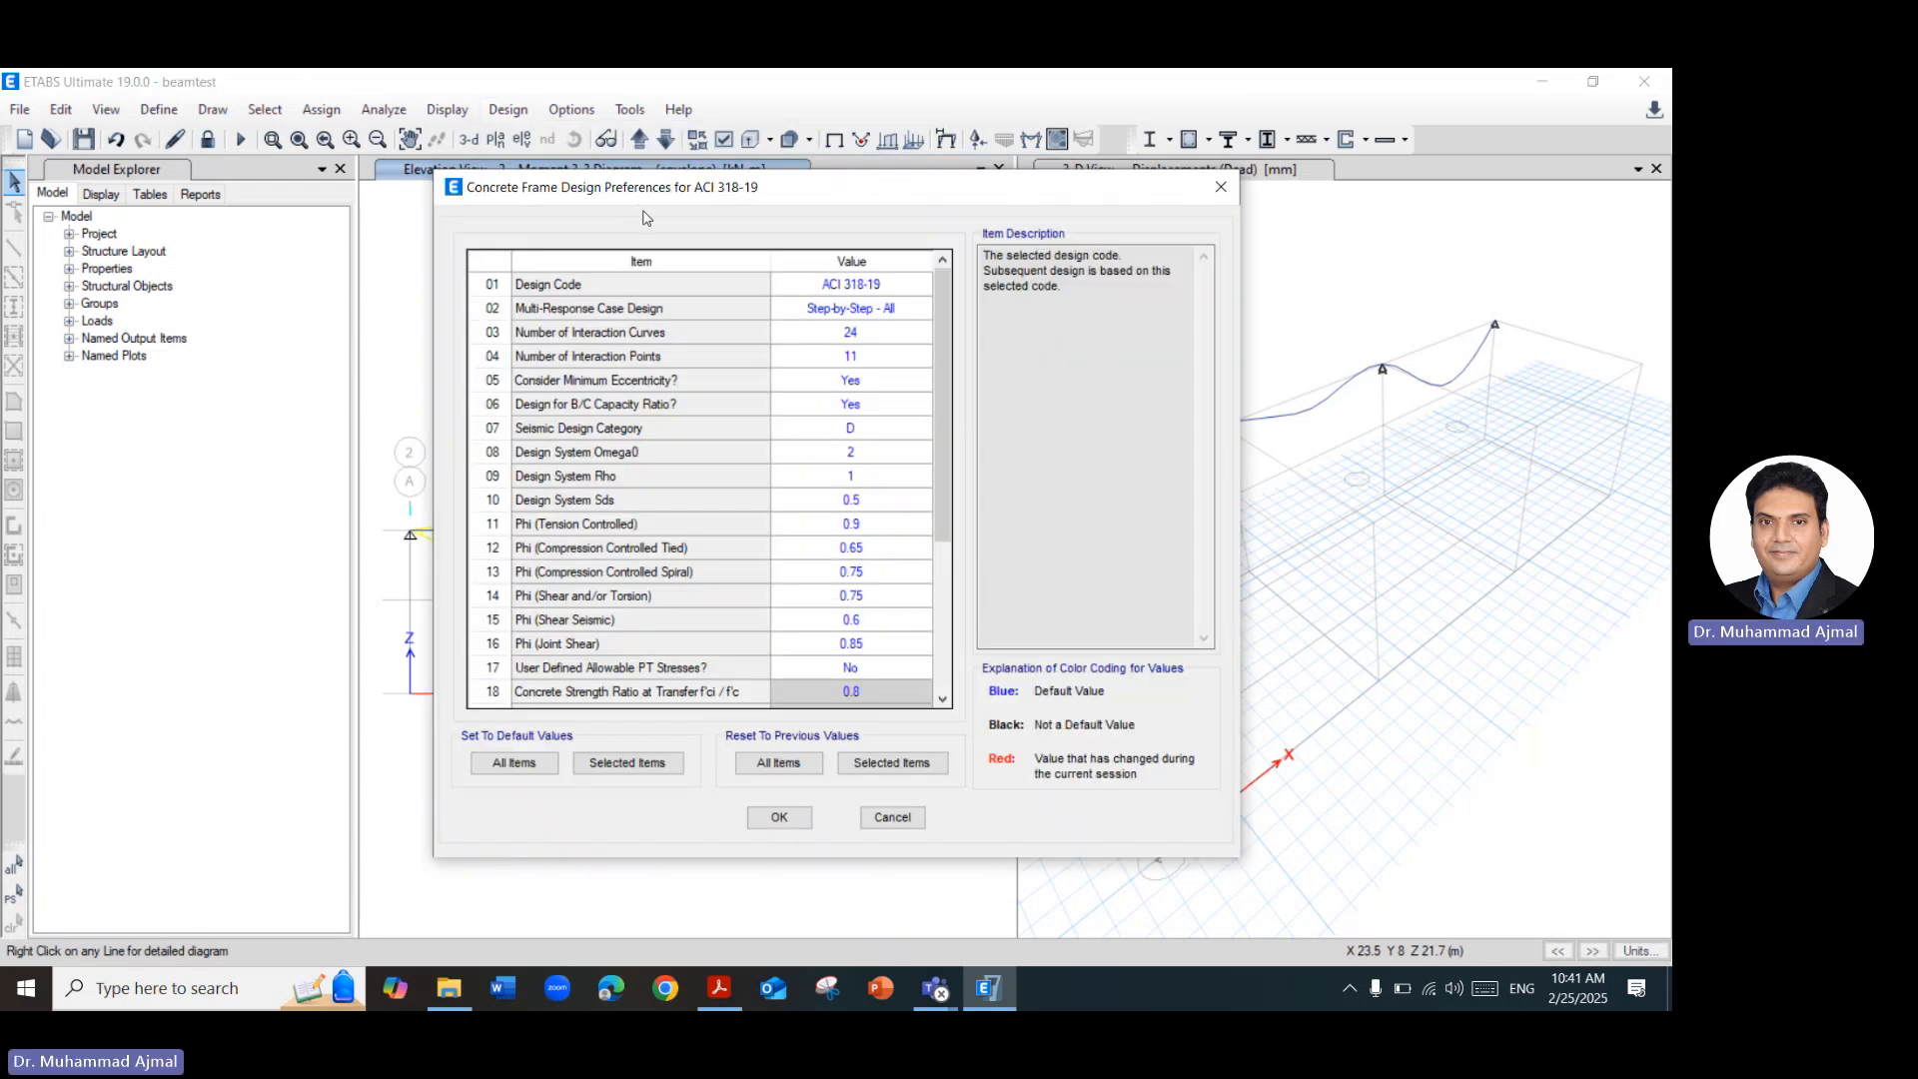
{"action": "left_click", "coordinate": [912, 288]}
{"action": "left_click", "coordinate": [911, 290]}
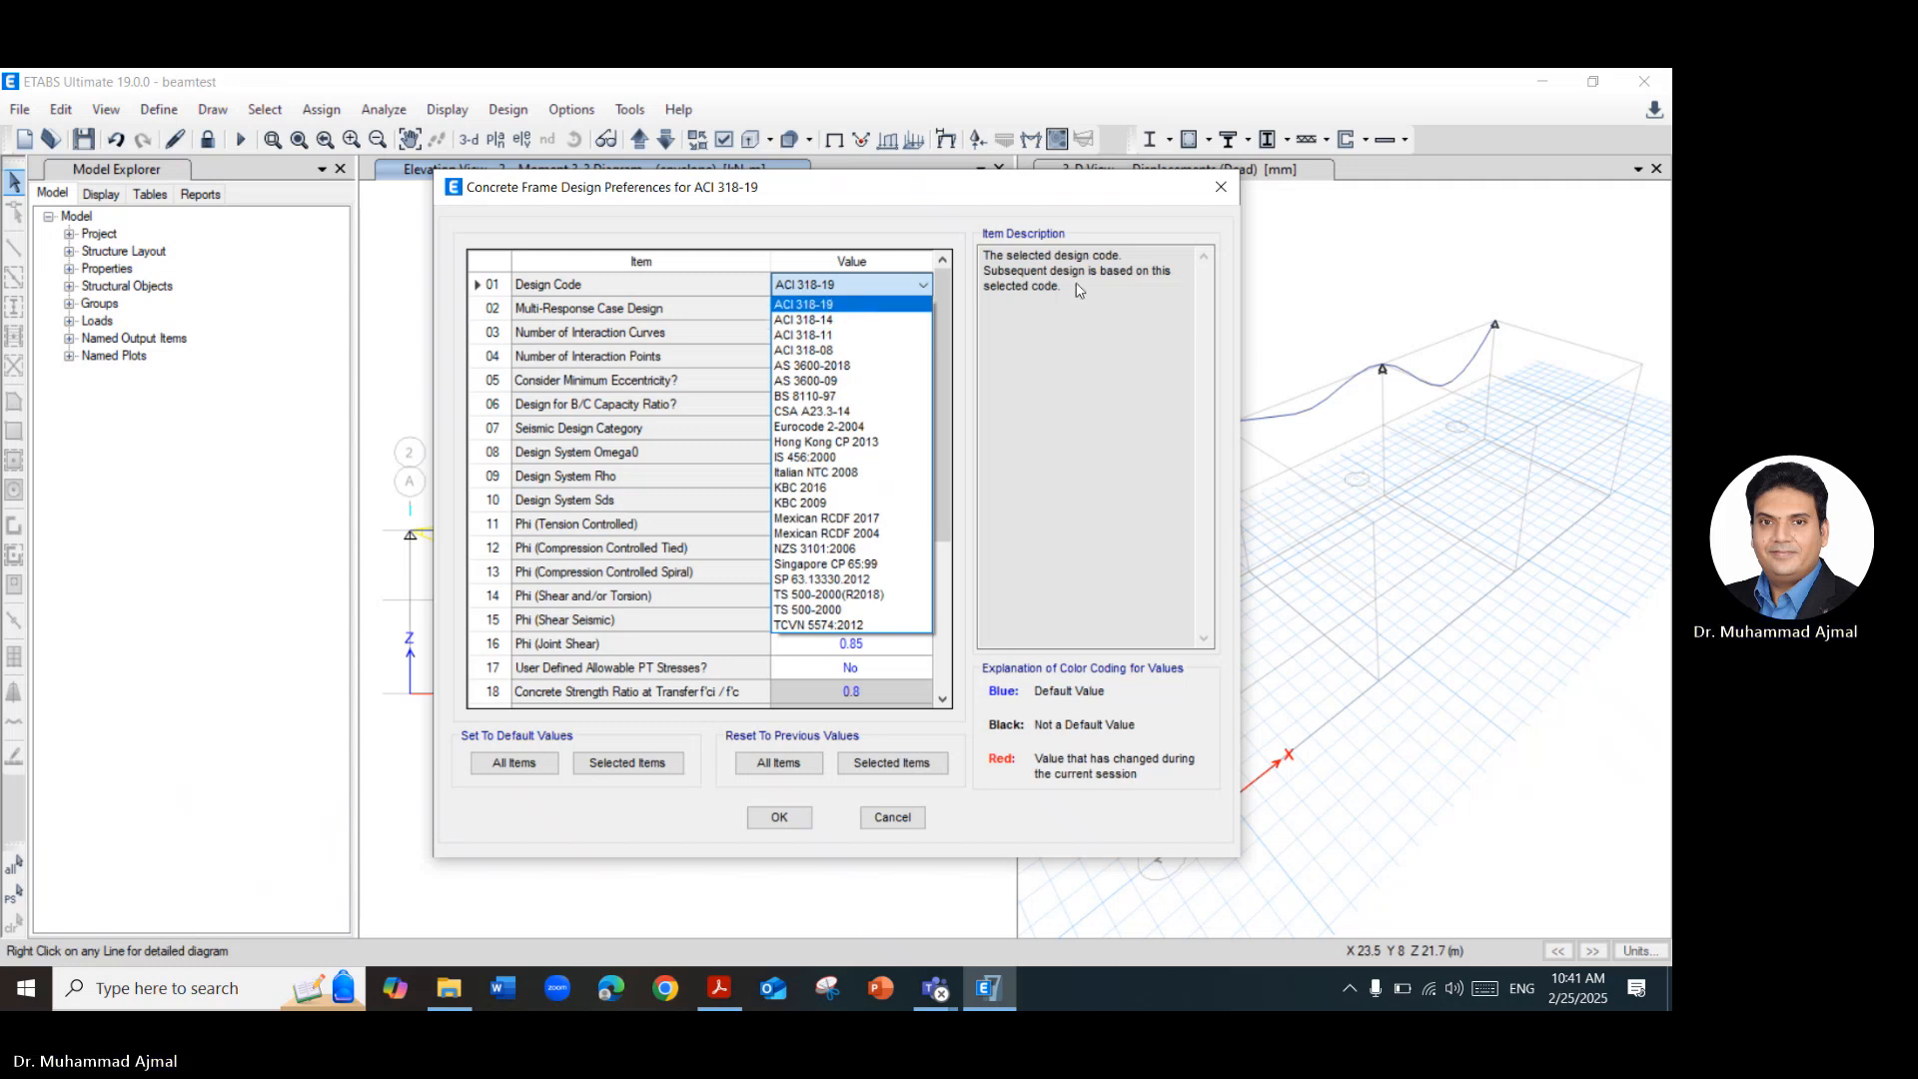
{"action": "left_click", "coordinate": [852, 304]}
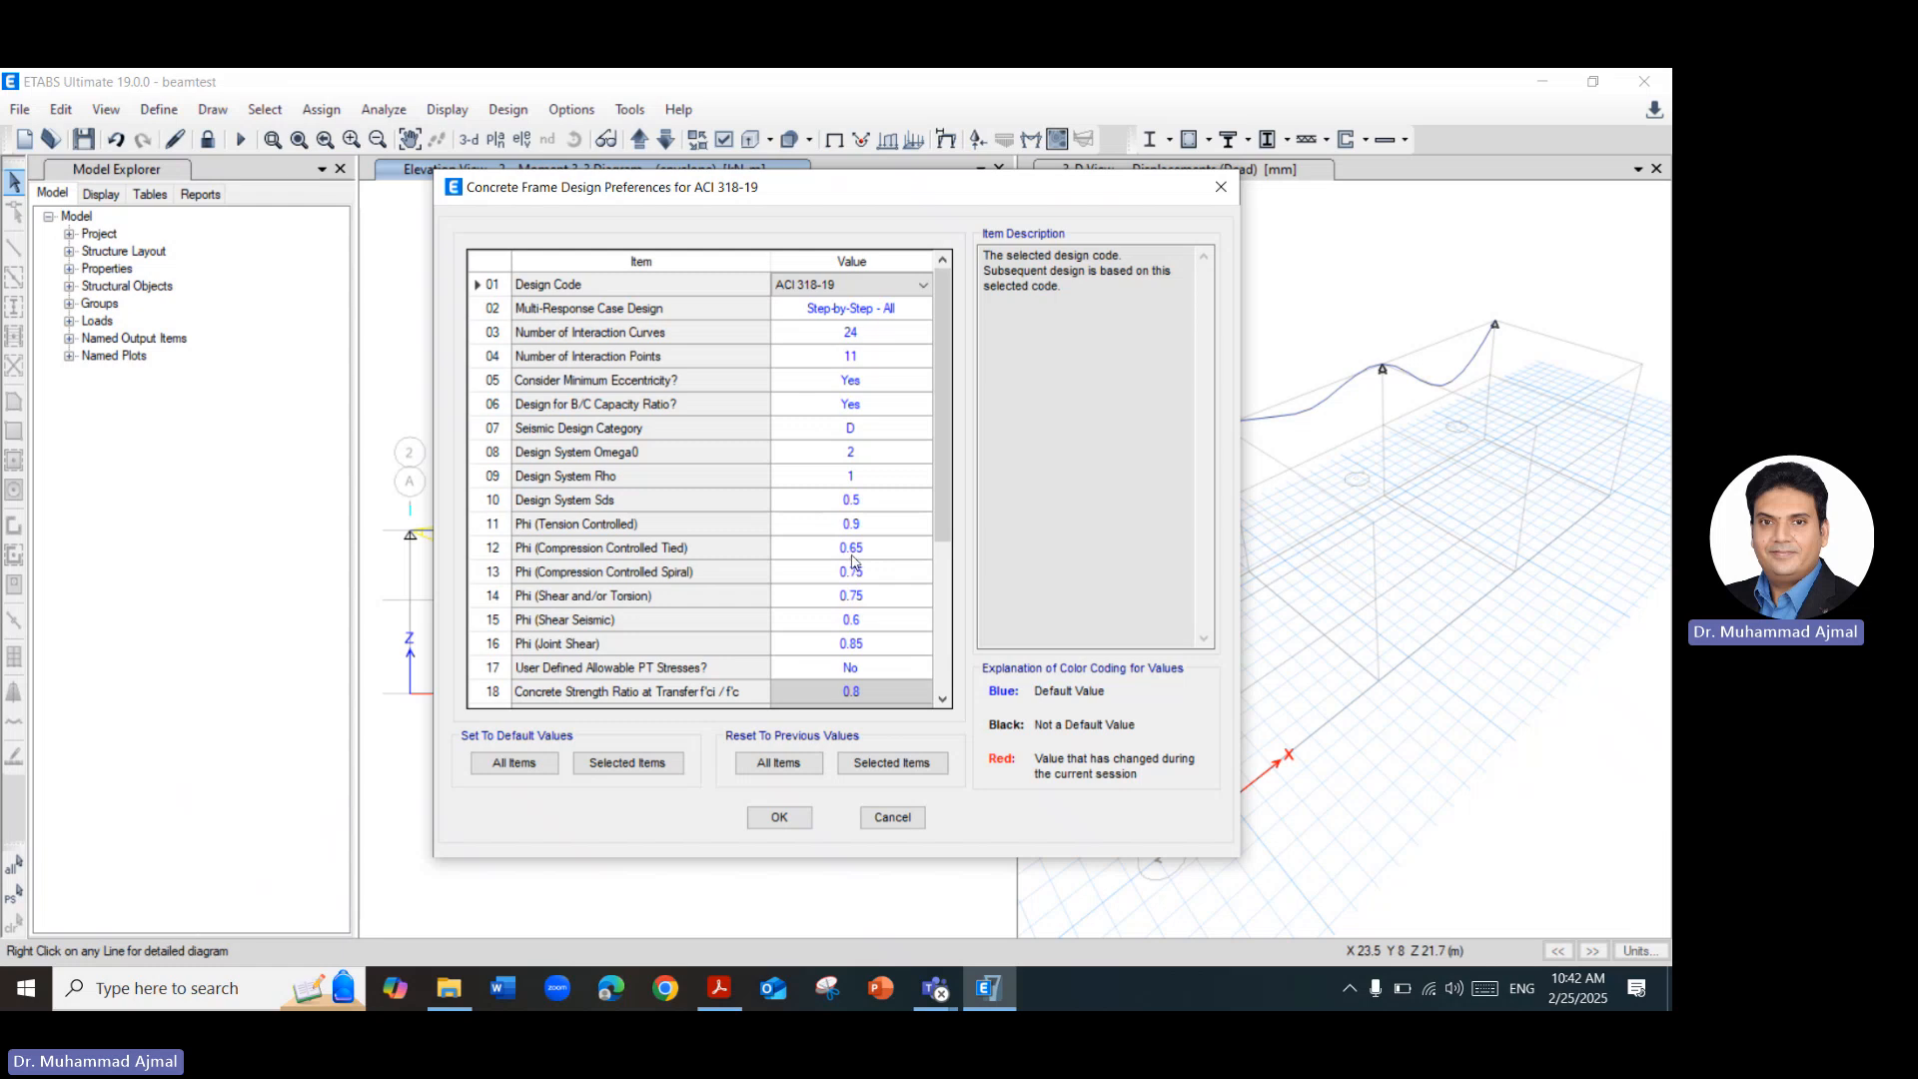
{"action": "left_click", "coordinate": [883, 524]}
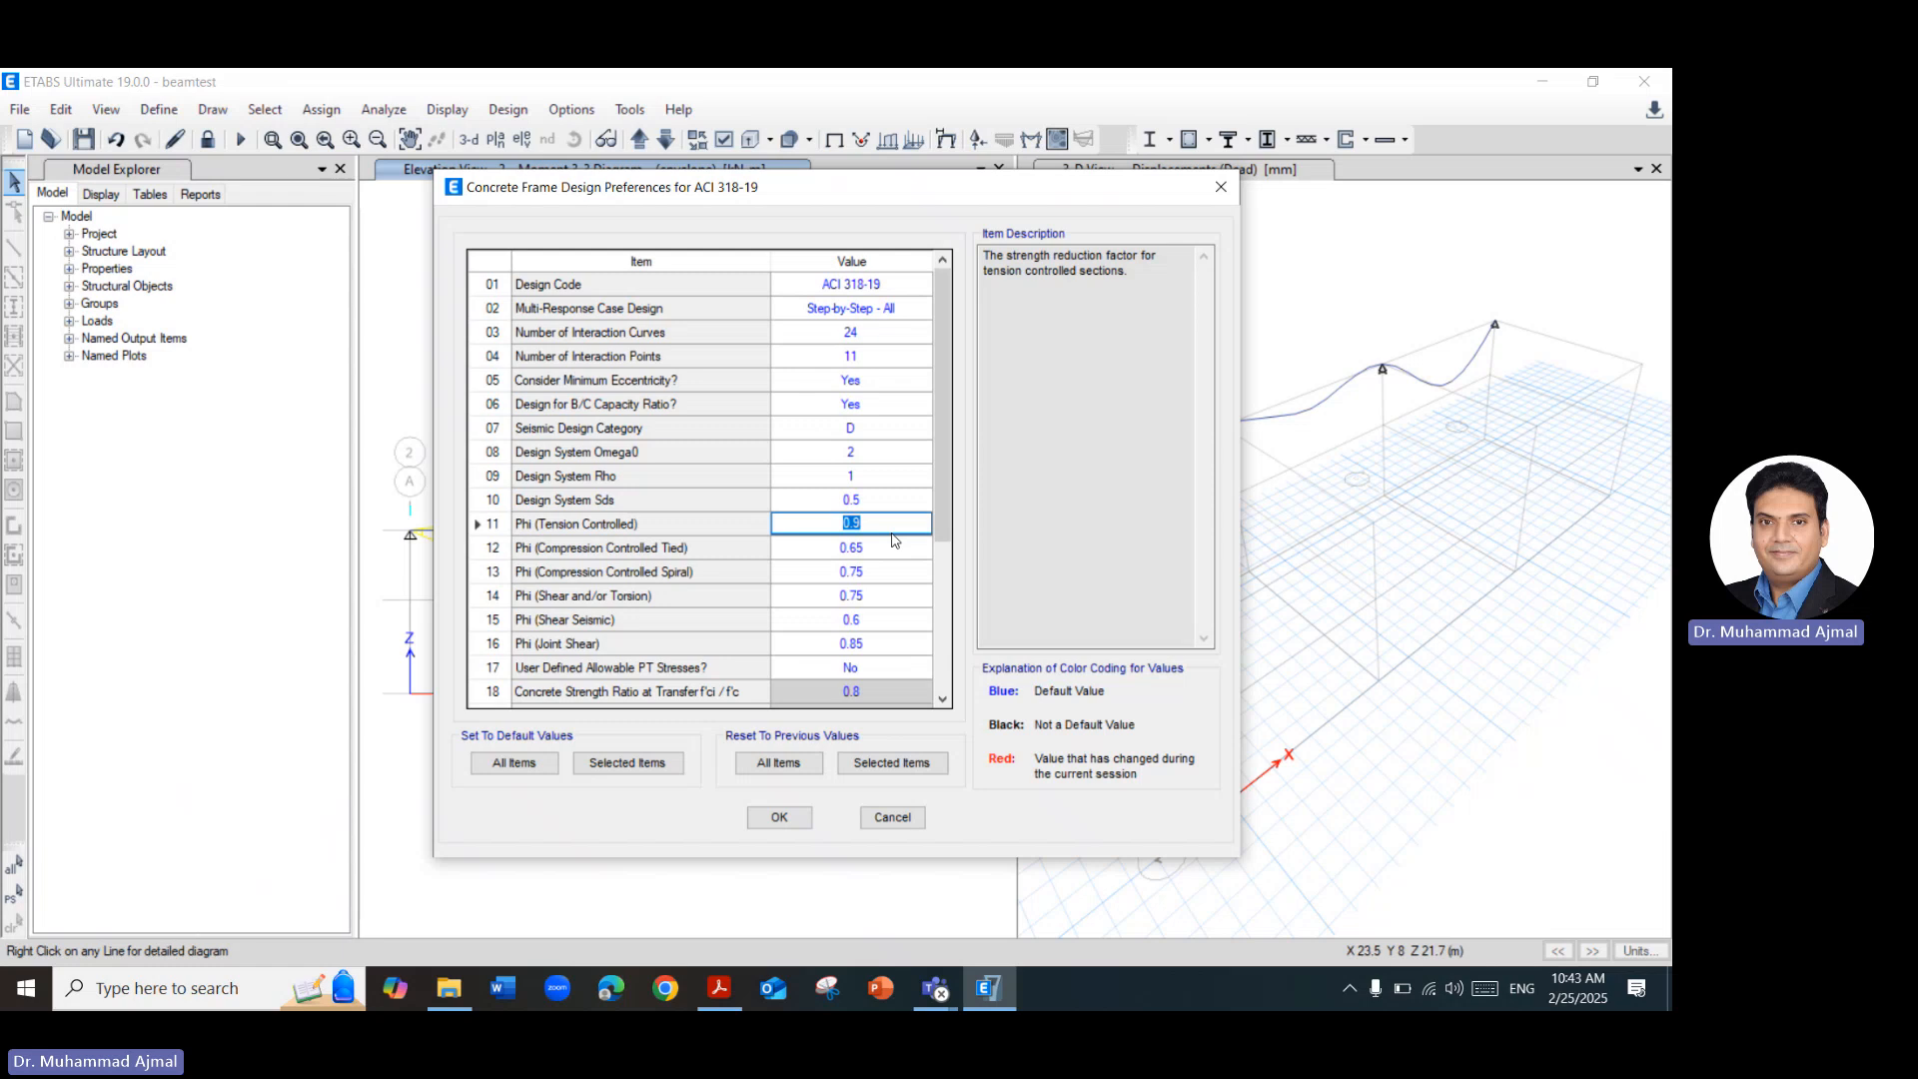
{"action": "left_click", "coordinate": [781, 819]}
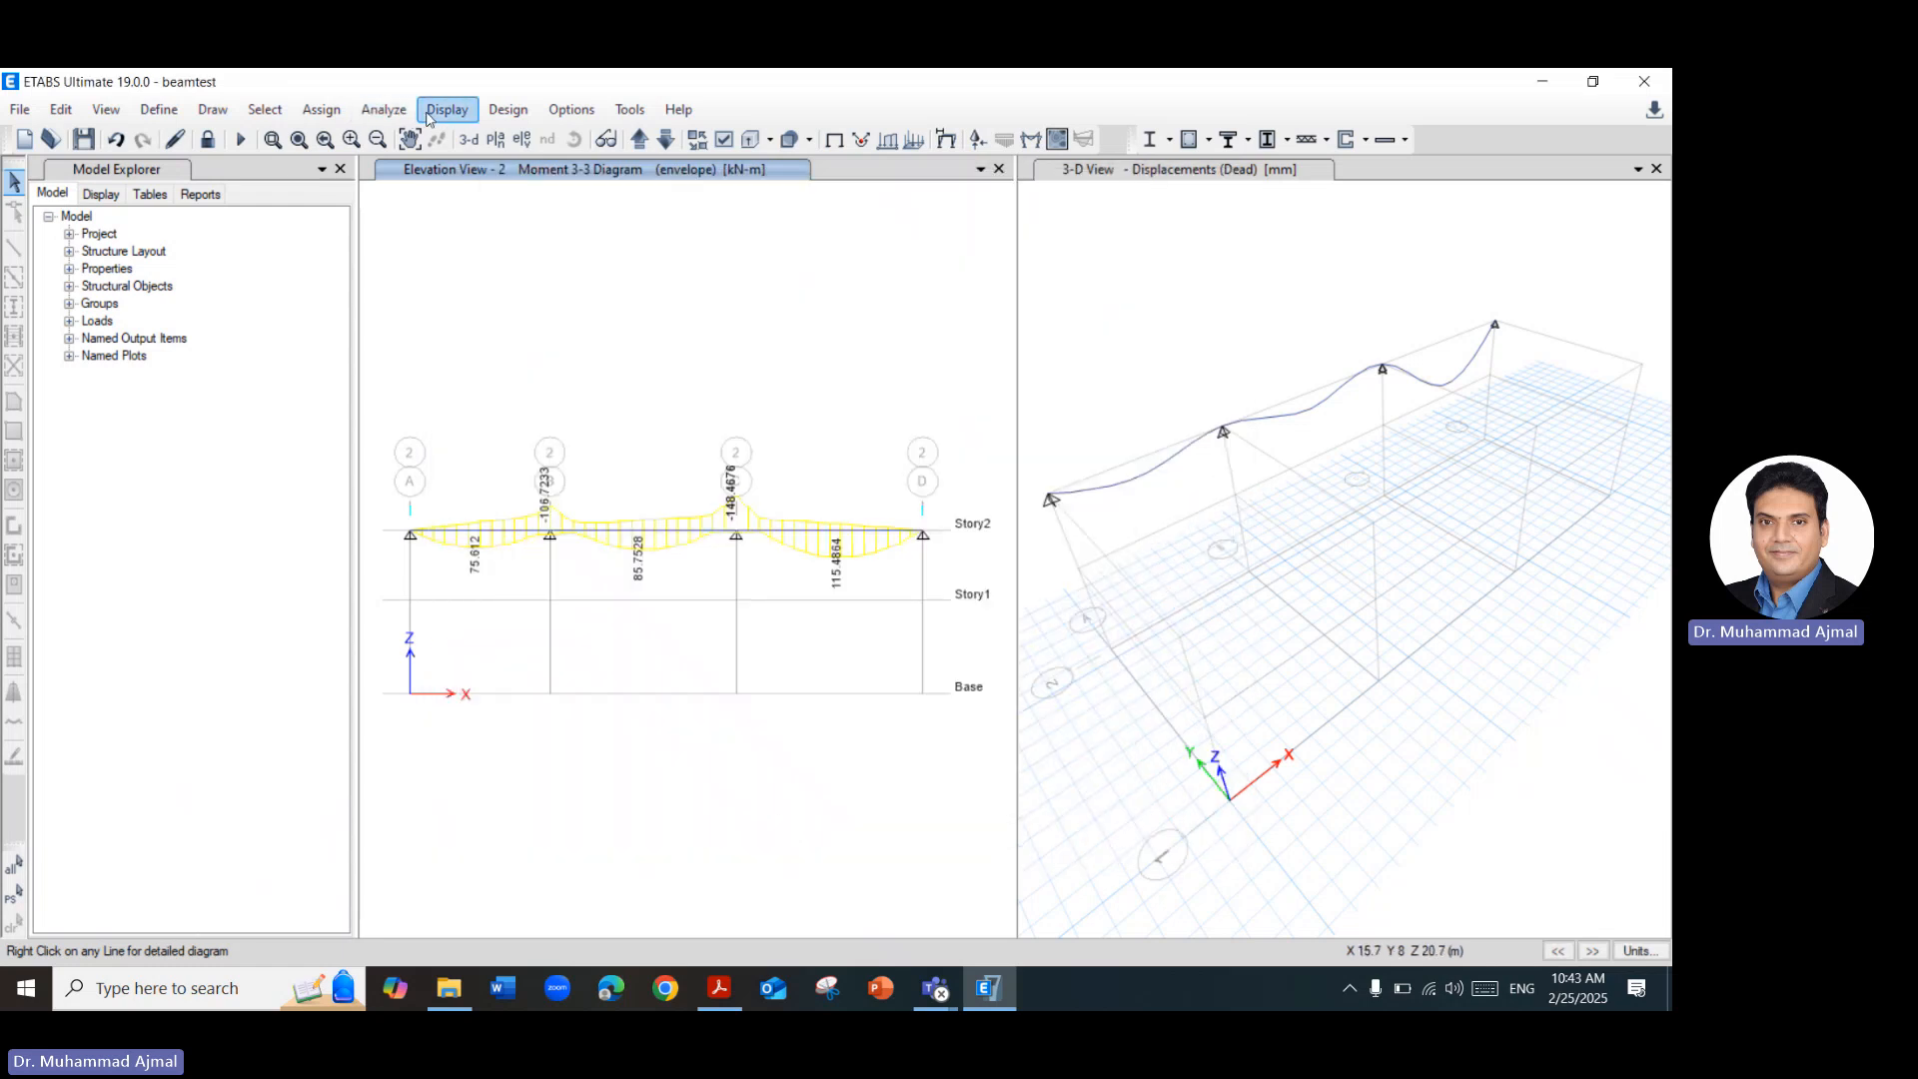
Run the concrete frame design check and inspect the longitudinal reinforcement of the beam span between grids C and D.
{"action": "left_click", "coordinate": [495, 117]}
{"action": "mouse_move", "coordinate": [645, 166]}
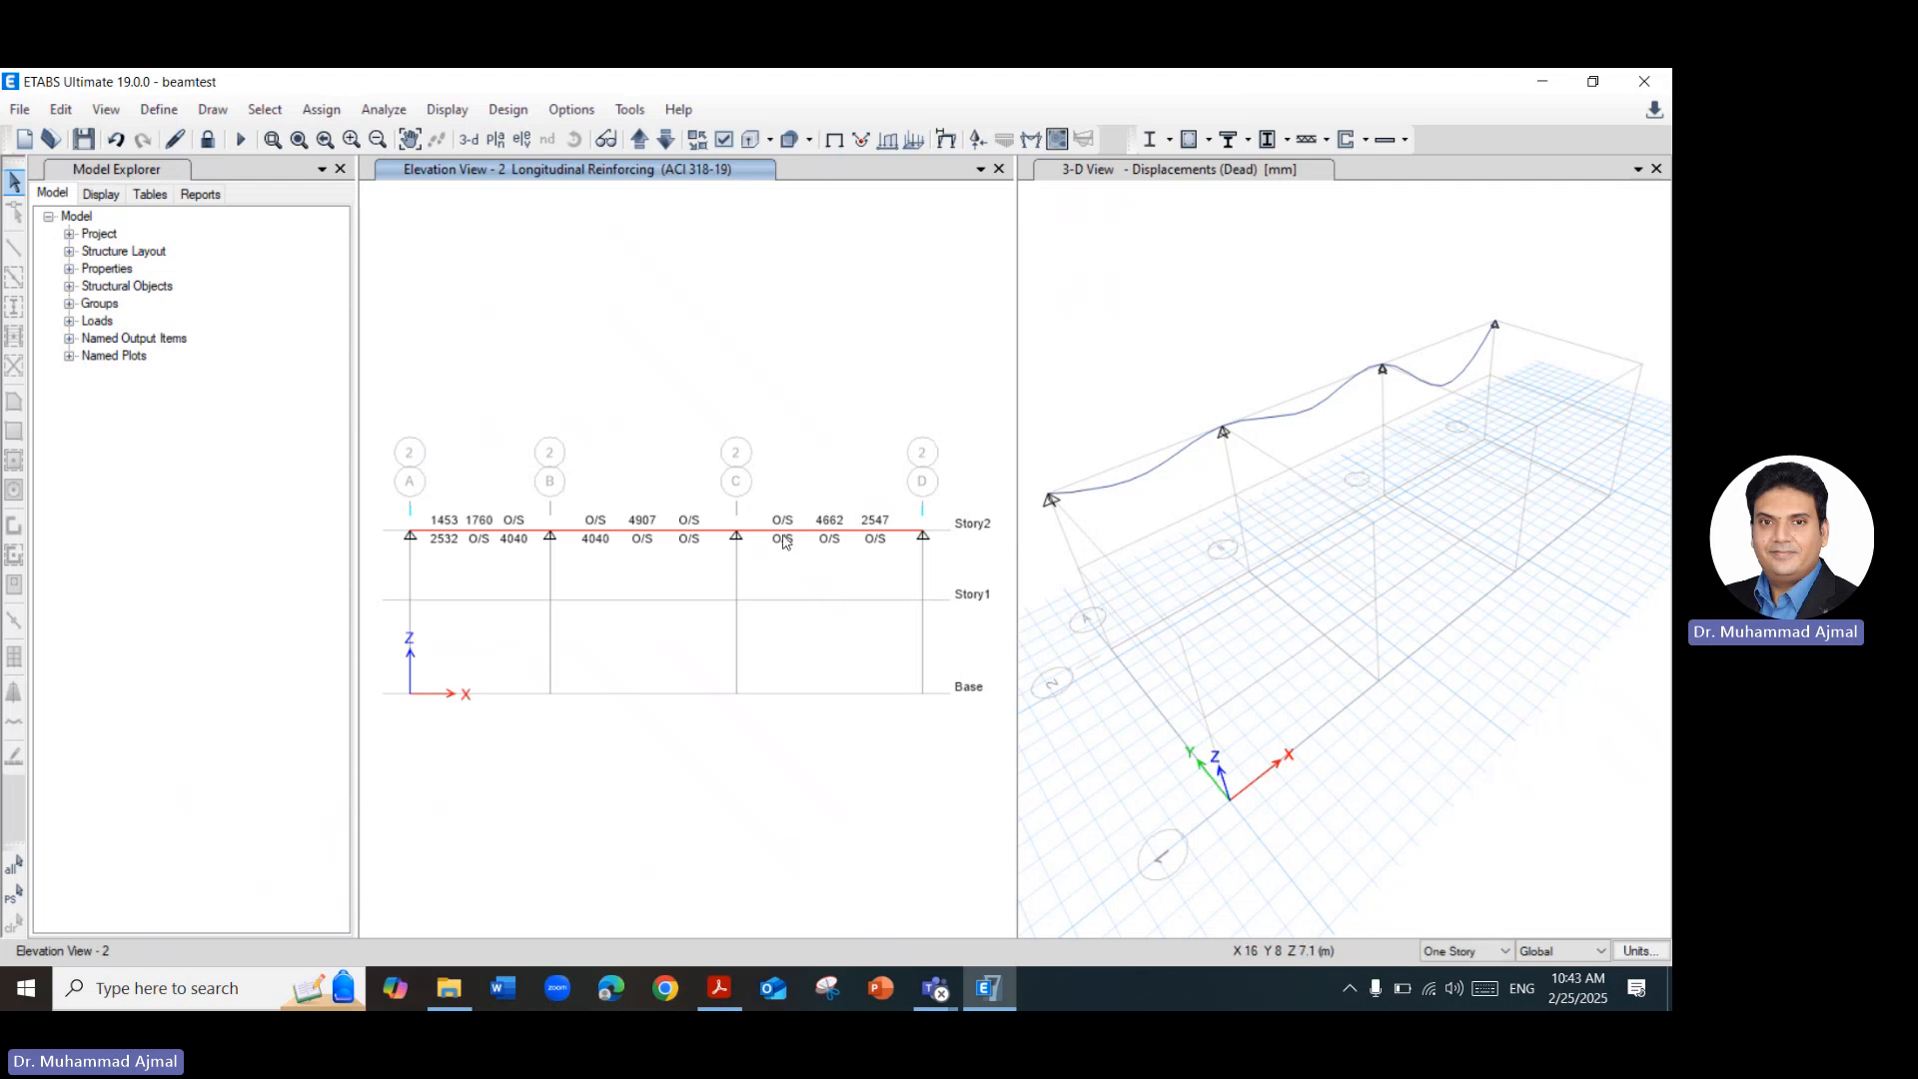
{"action": "mouse_move", "coordinate": [800, 536]}
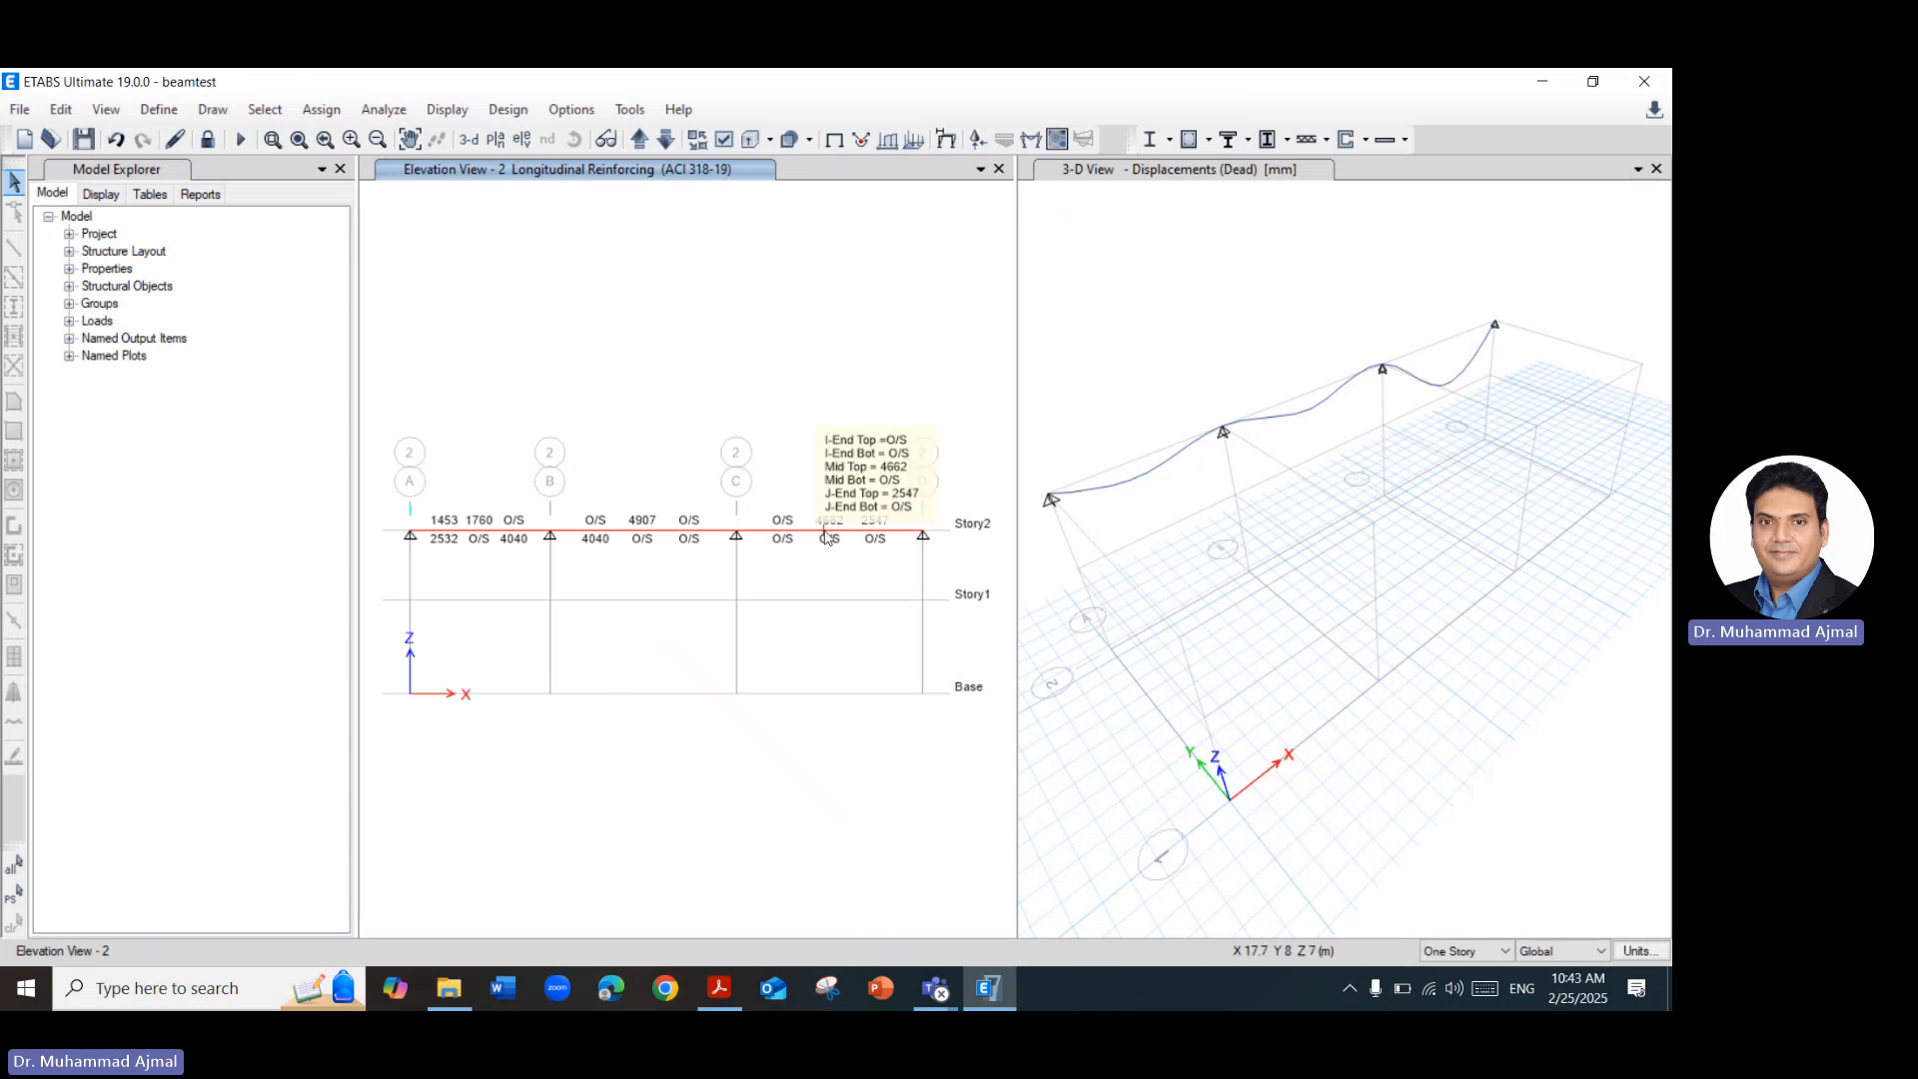
Open the design information for beam B3 on Story2 and read its detailed flexural, shear and torsion design summary.
{"action": "right_click", "coordinate": [825, 538]}
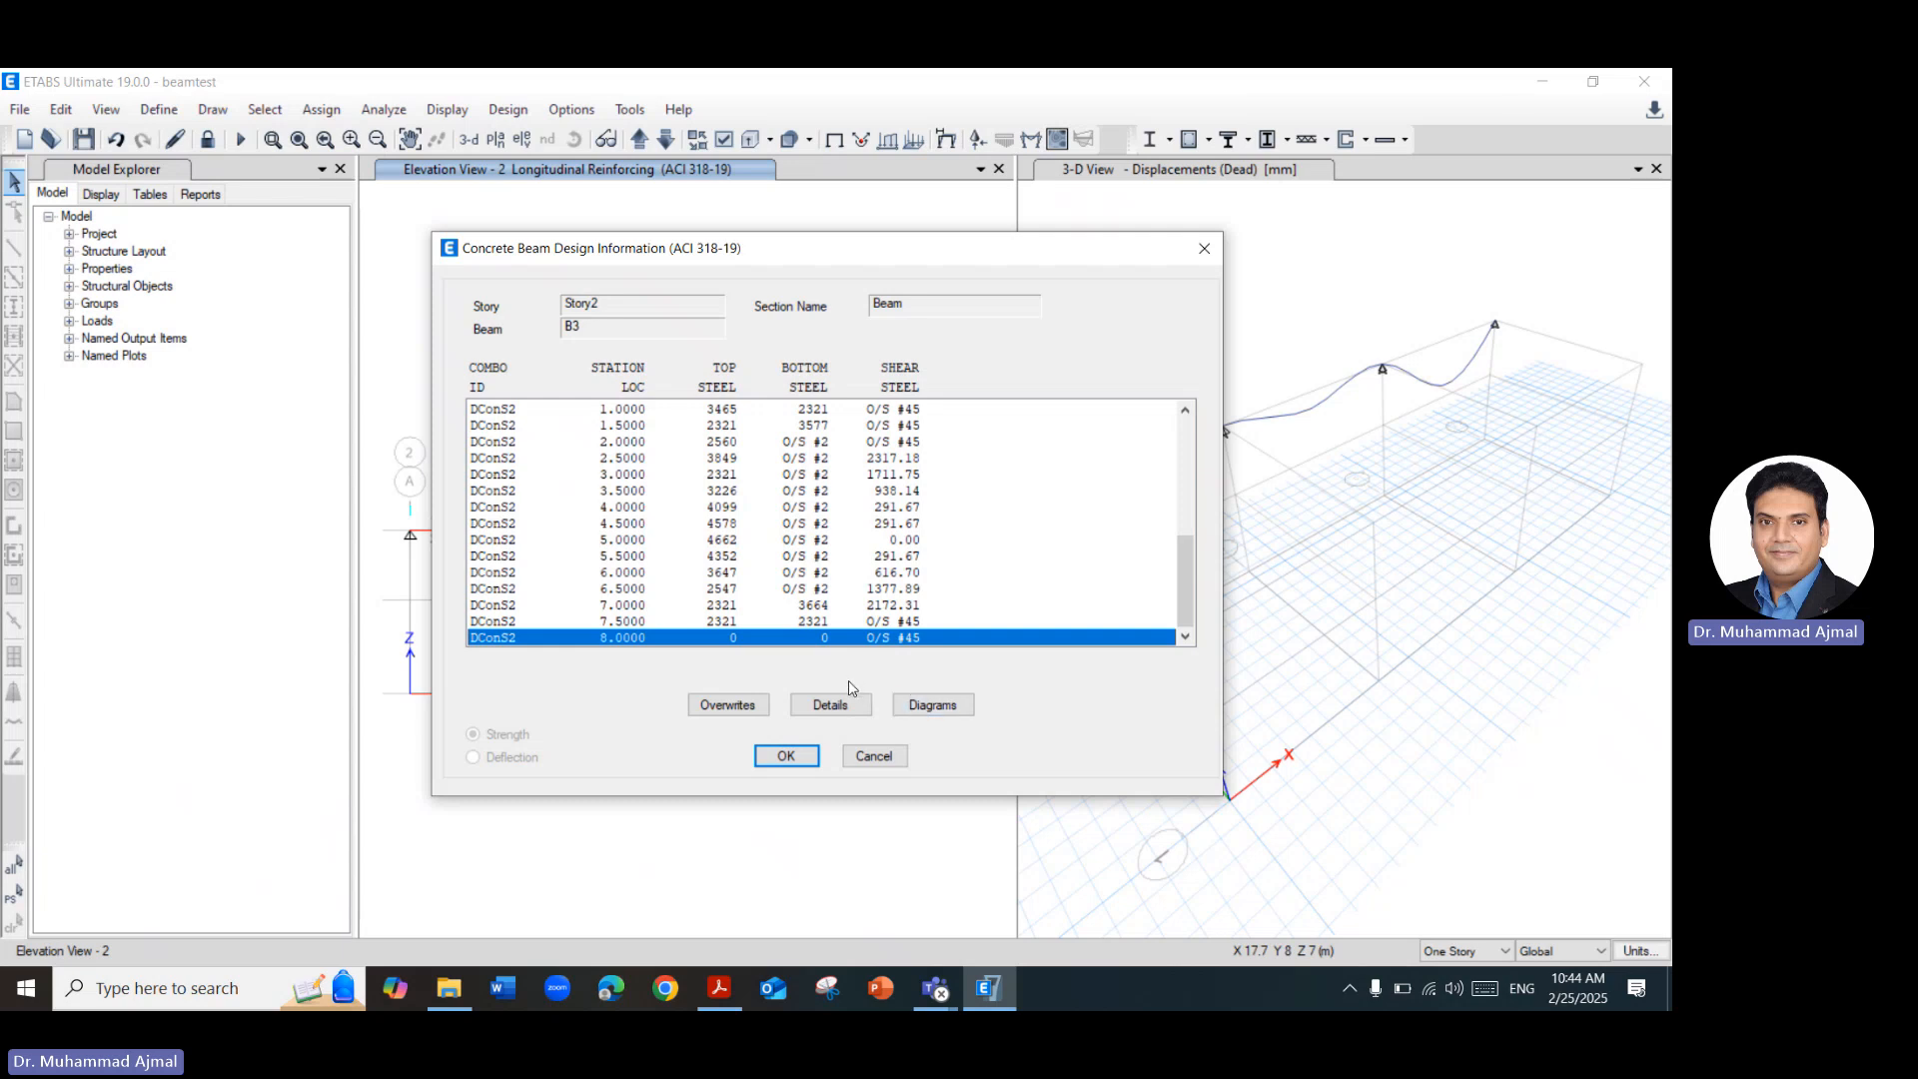
{"action": "left_click", "coordinate": [841, 705]}
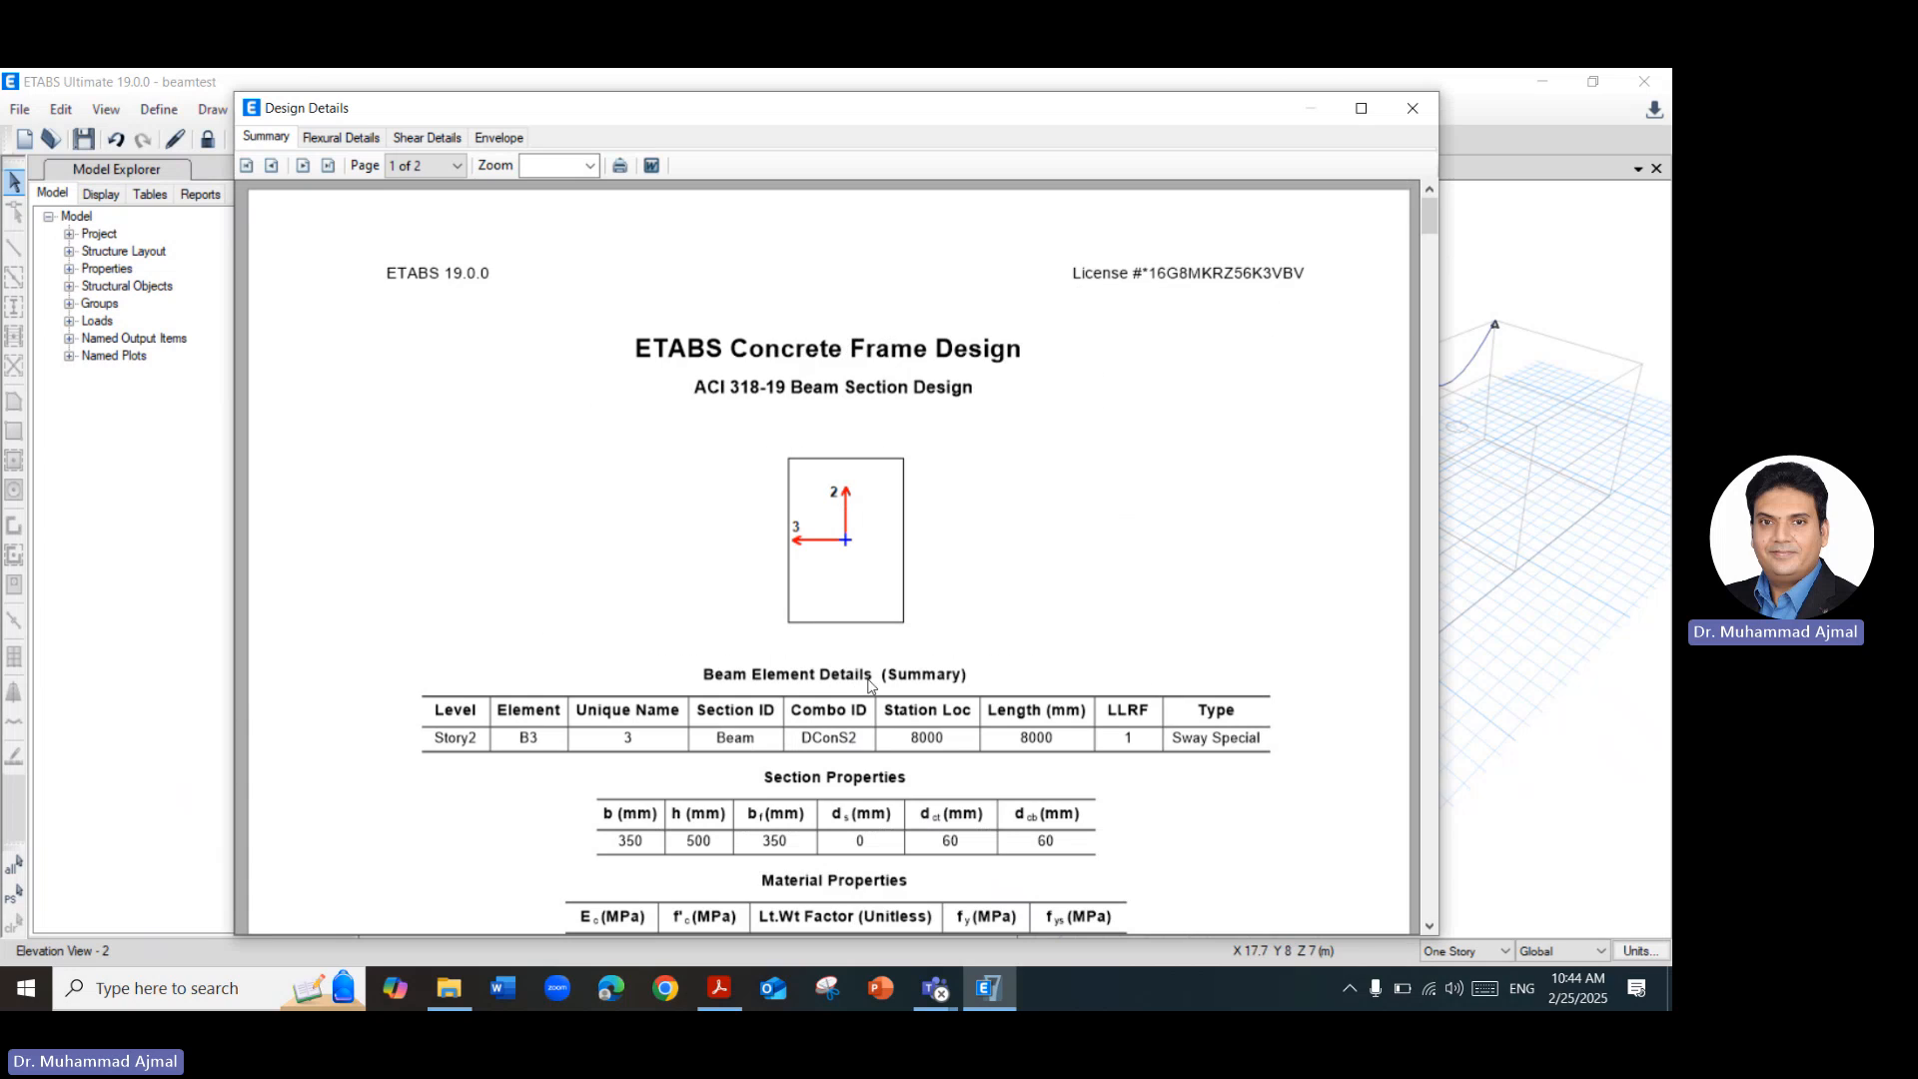
{"action": "scroll", "coordinate": [868, 686], "scroll_direction": "down", "scroll_amount": 4}
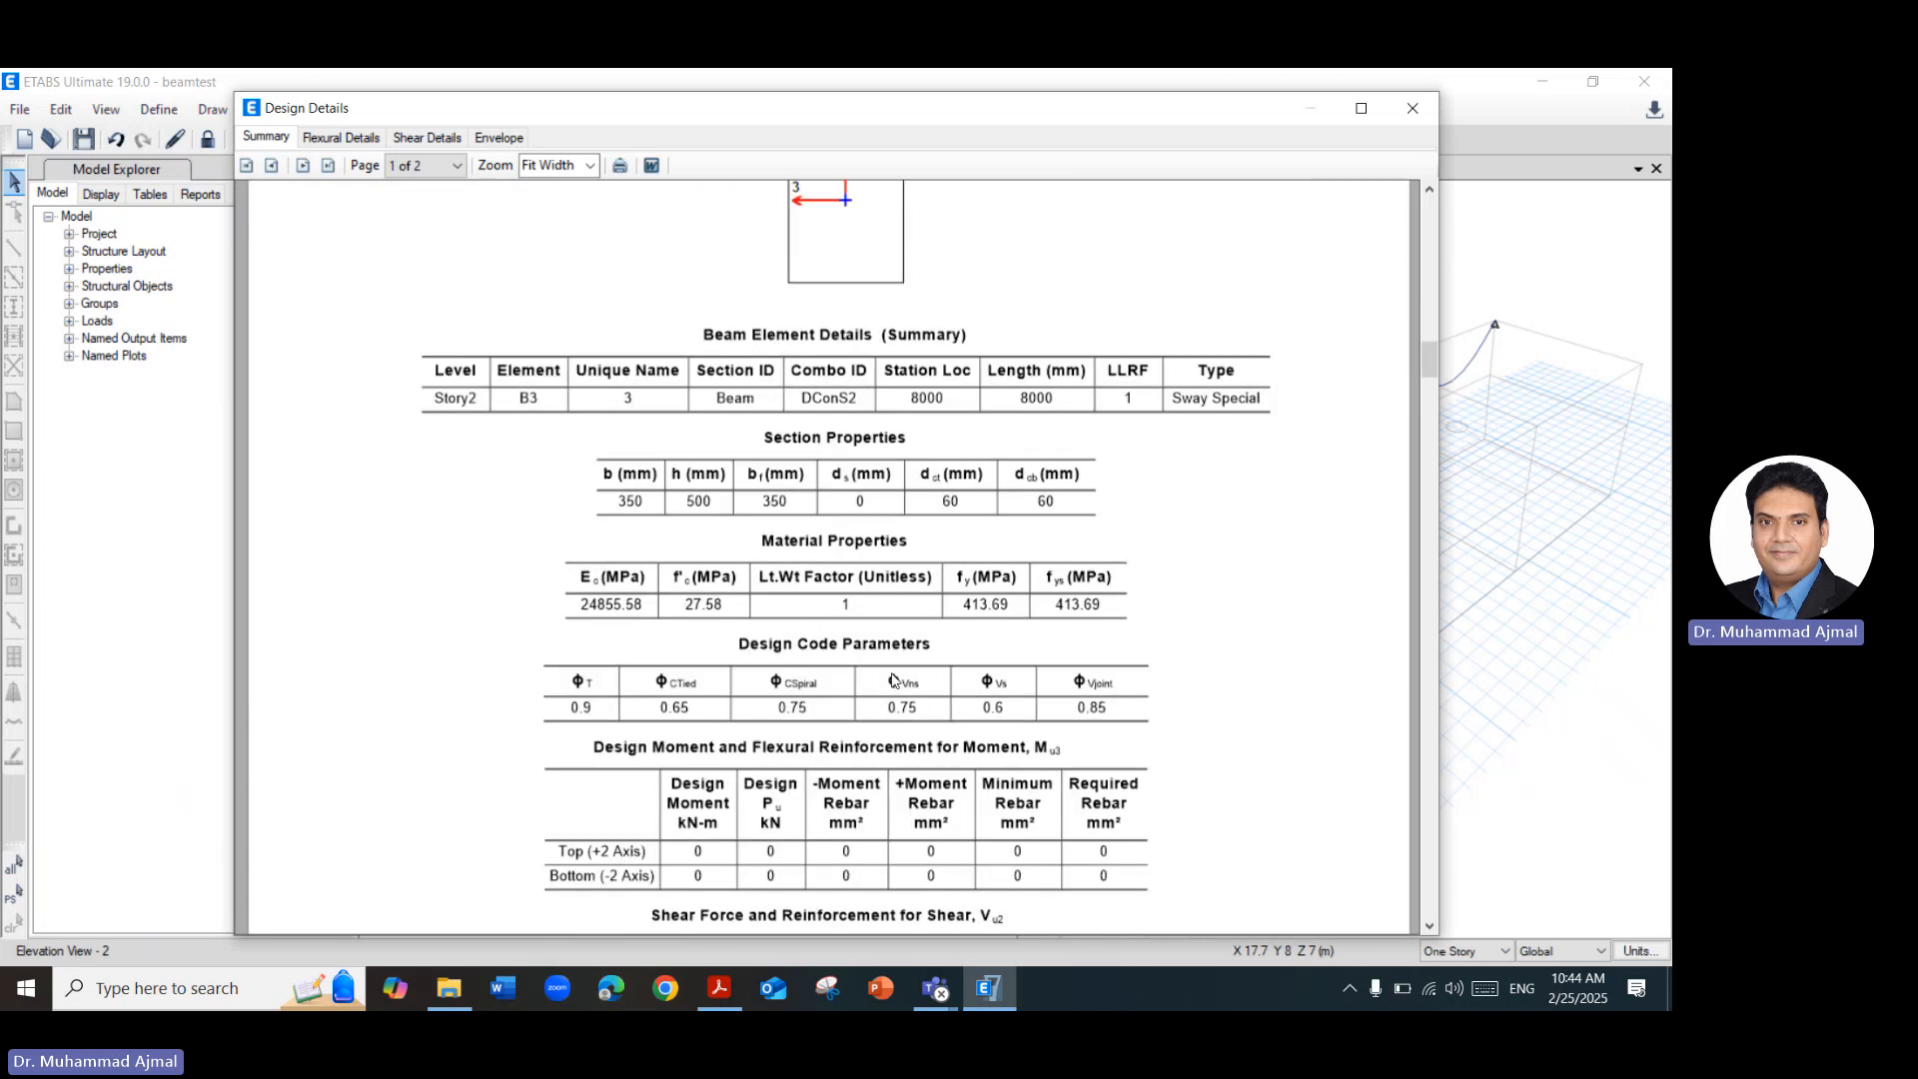
{"action": "scroll", "coordinate": [892, 679], "scroll_direction": "down", "scroll_amount": 1}
{"action": "scroll", "coordinate": [878, 691], "scroll_direction": "down", "scroll_amount": 1}
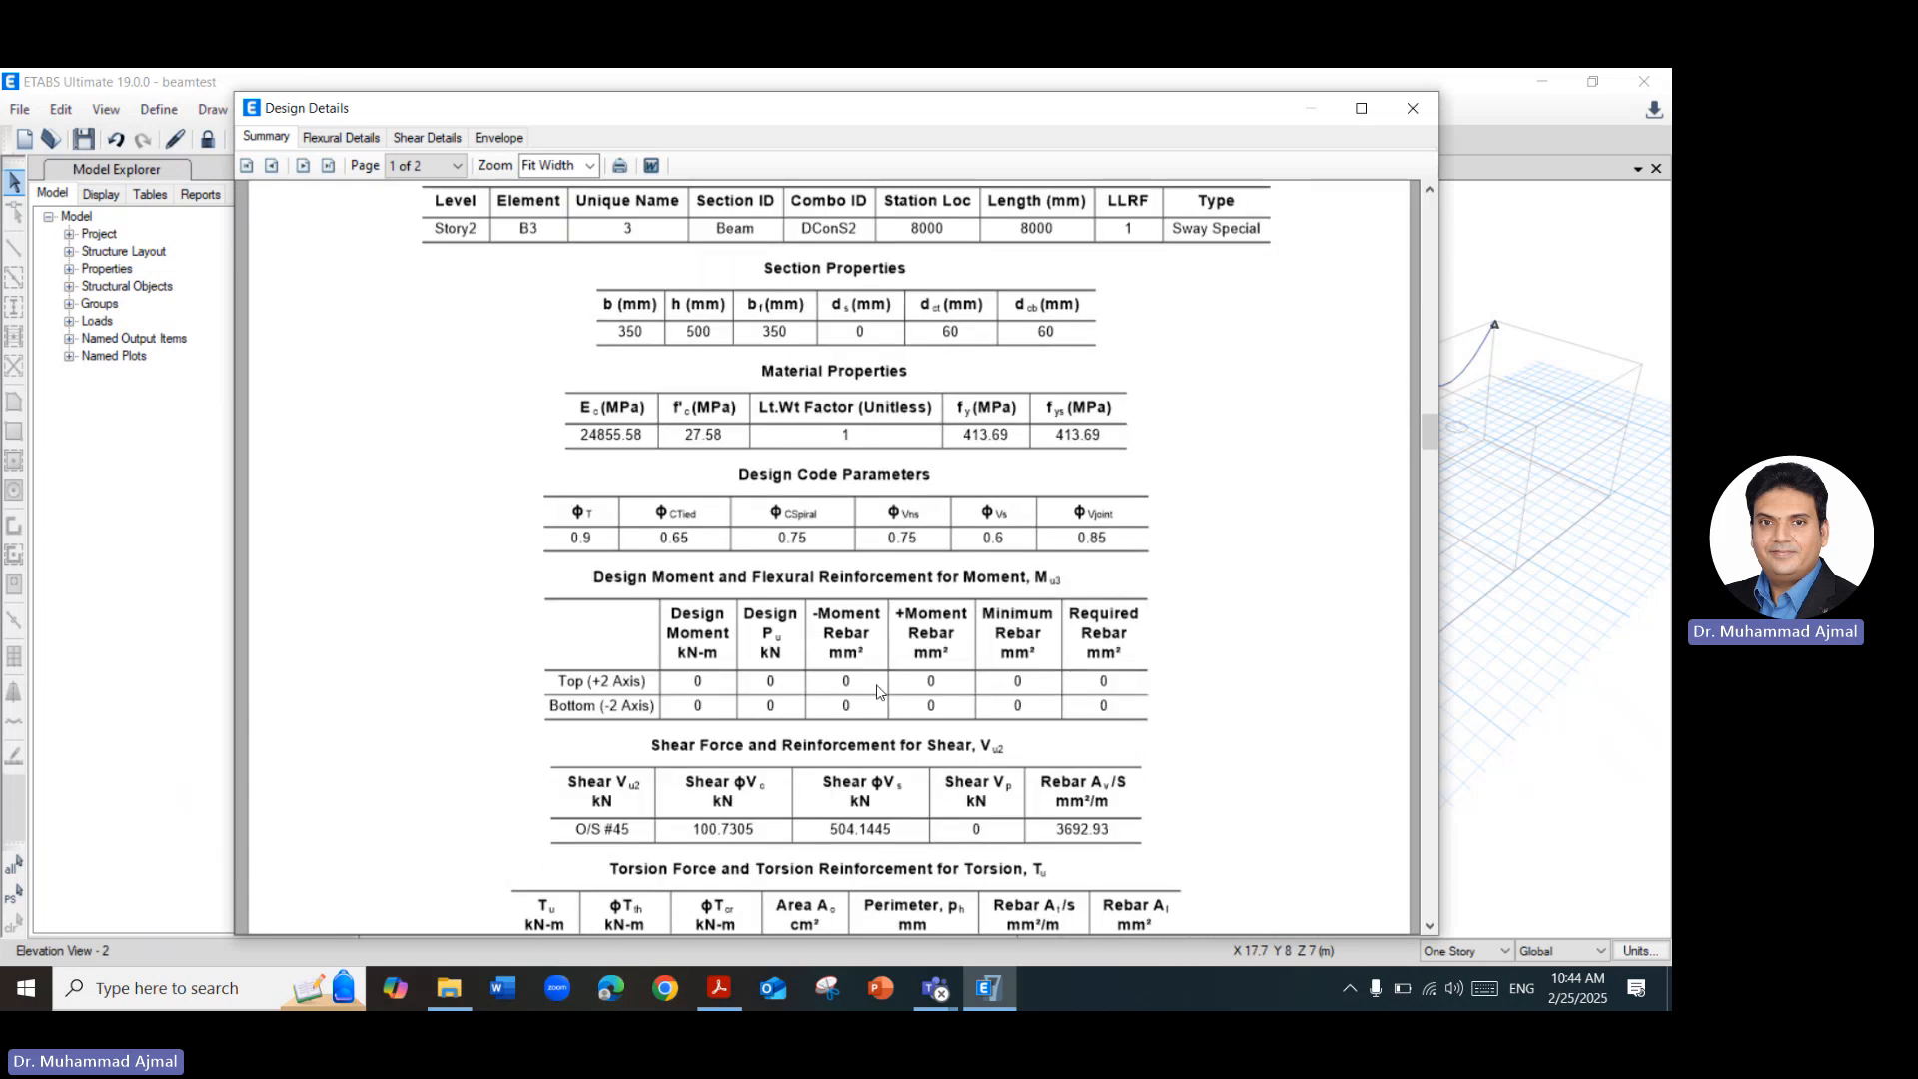
{"action": "scroll", "coordinate": [797, 785], "scroll_direction": "down", "scroll_amount": 1}
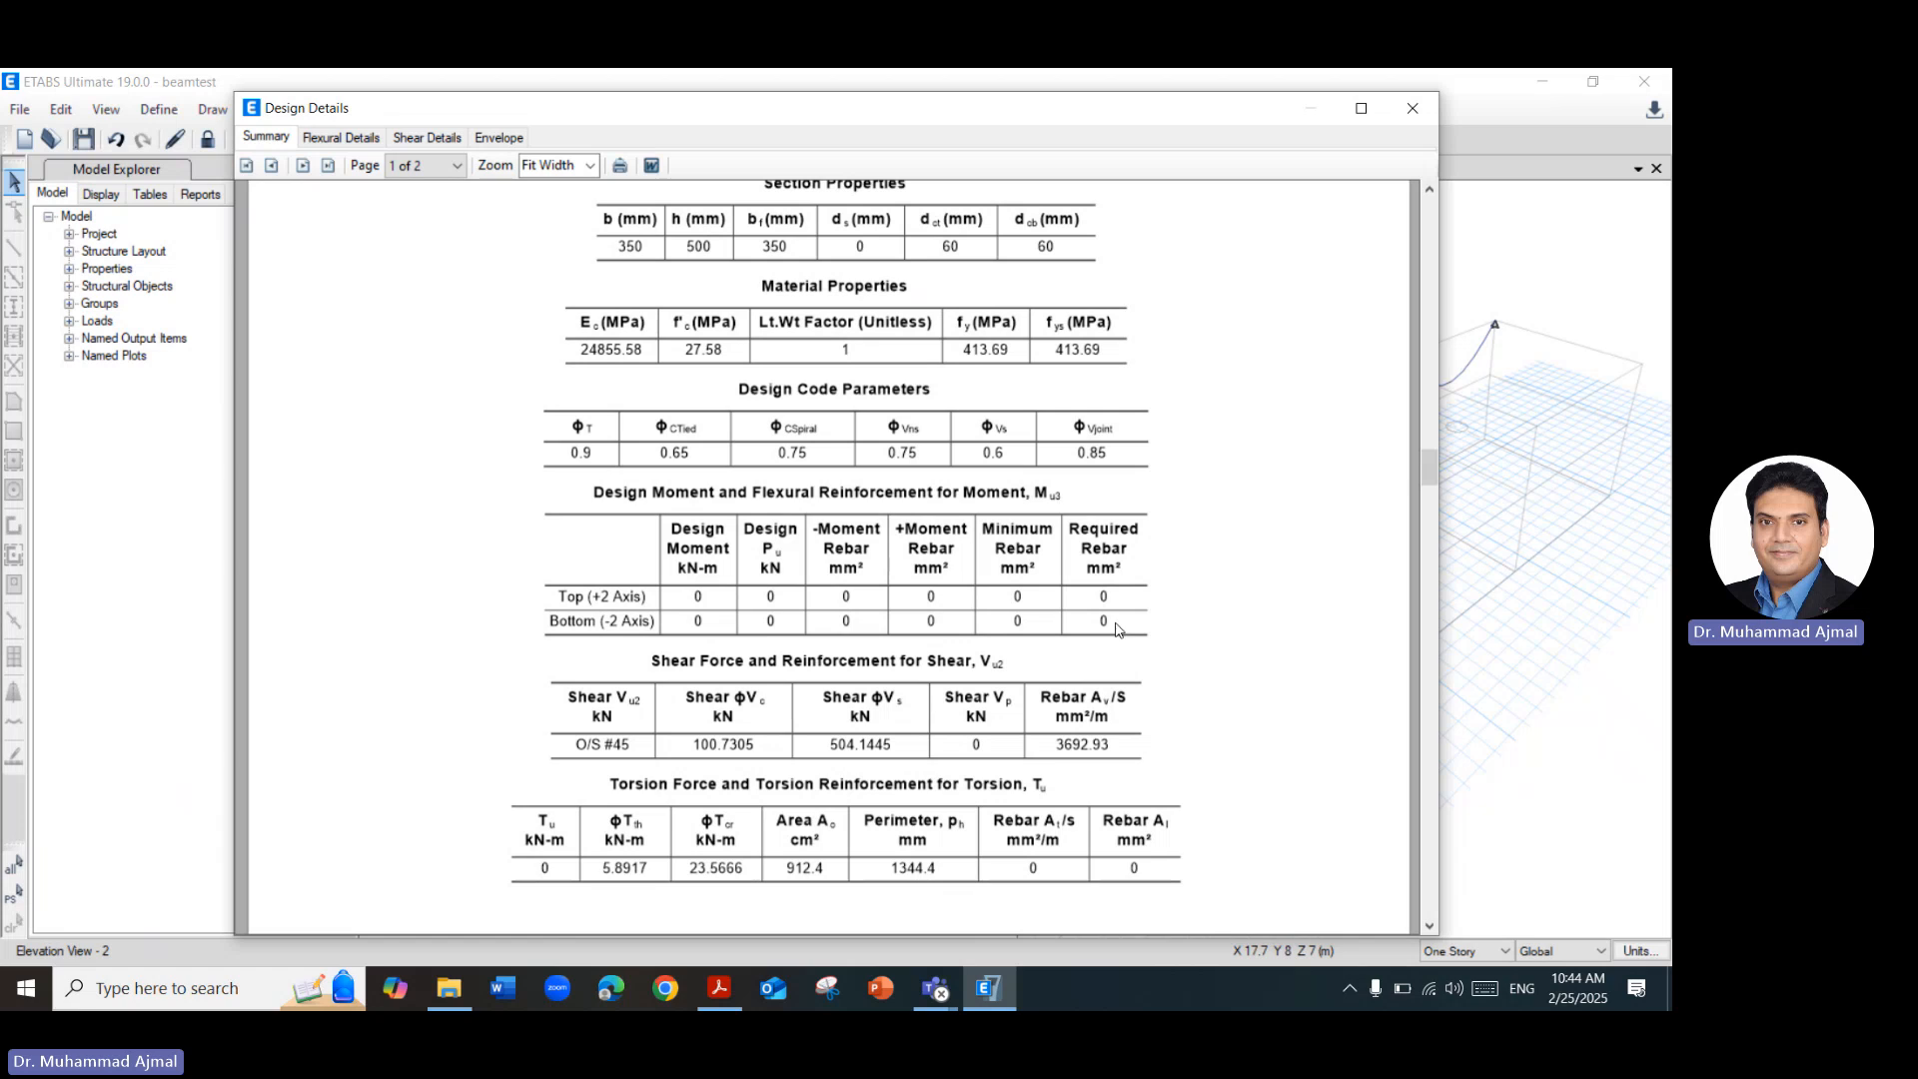
{"action": "scroll", "coordinate": [1035, 667], "scroll_direction": "down", "scroll_amount": 2}
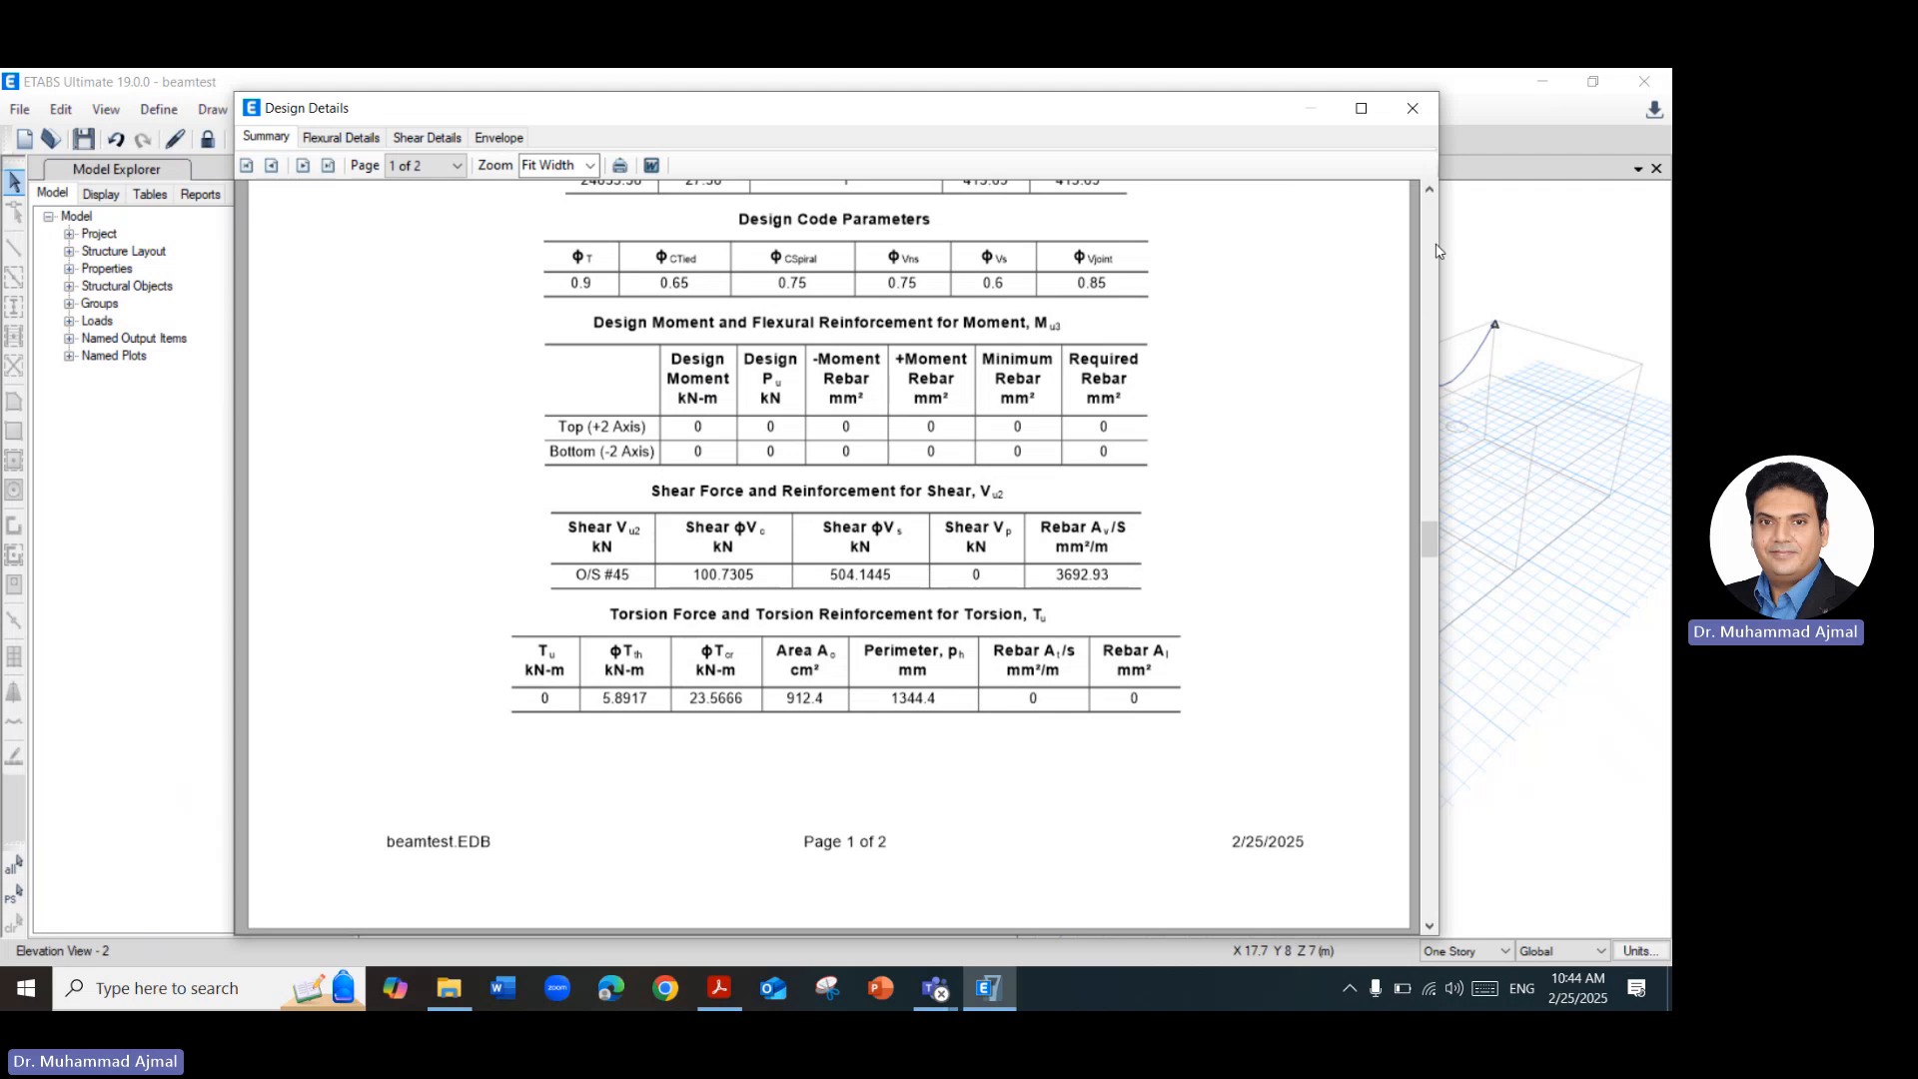
{"action": "left_click", "coordinate": [1418, 108]}
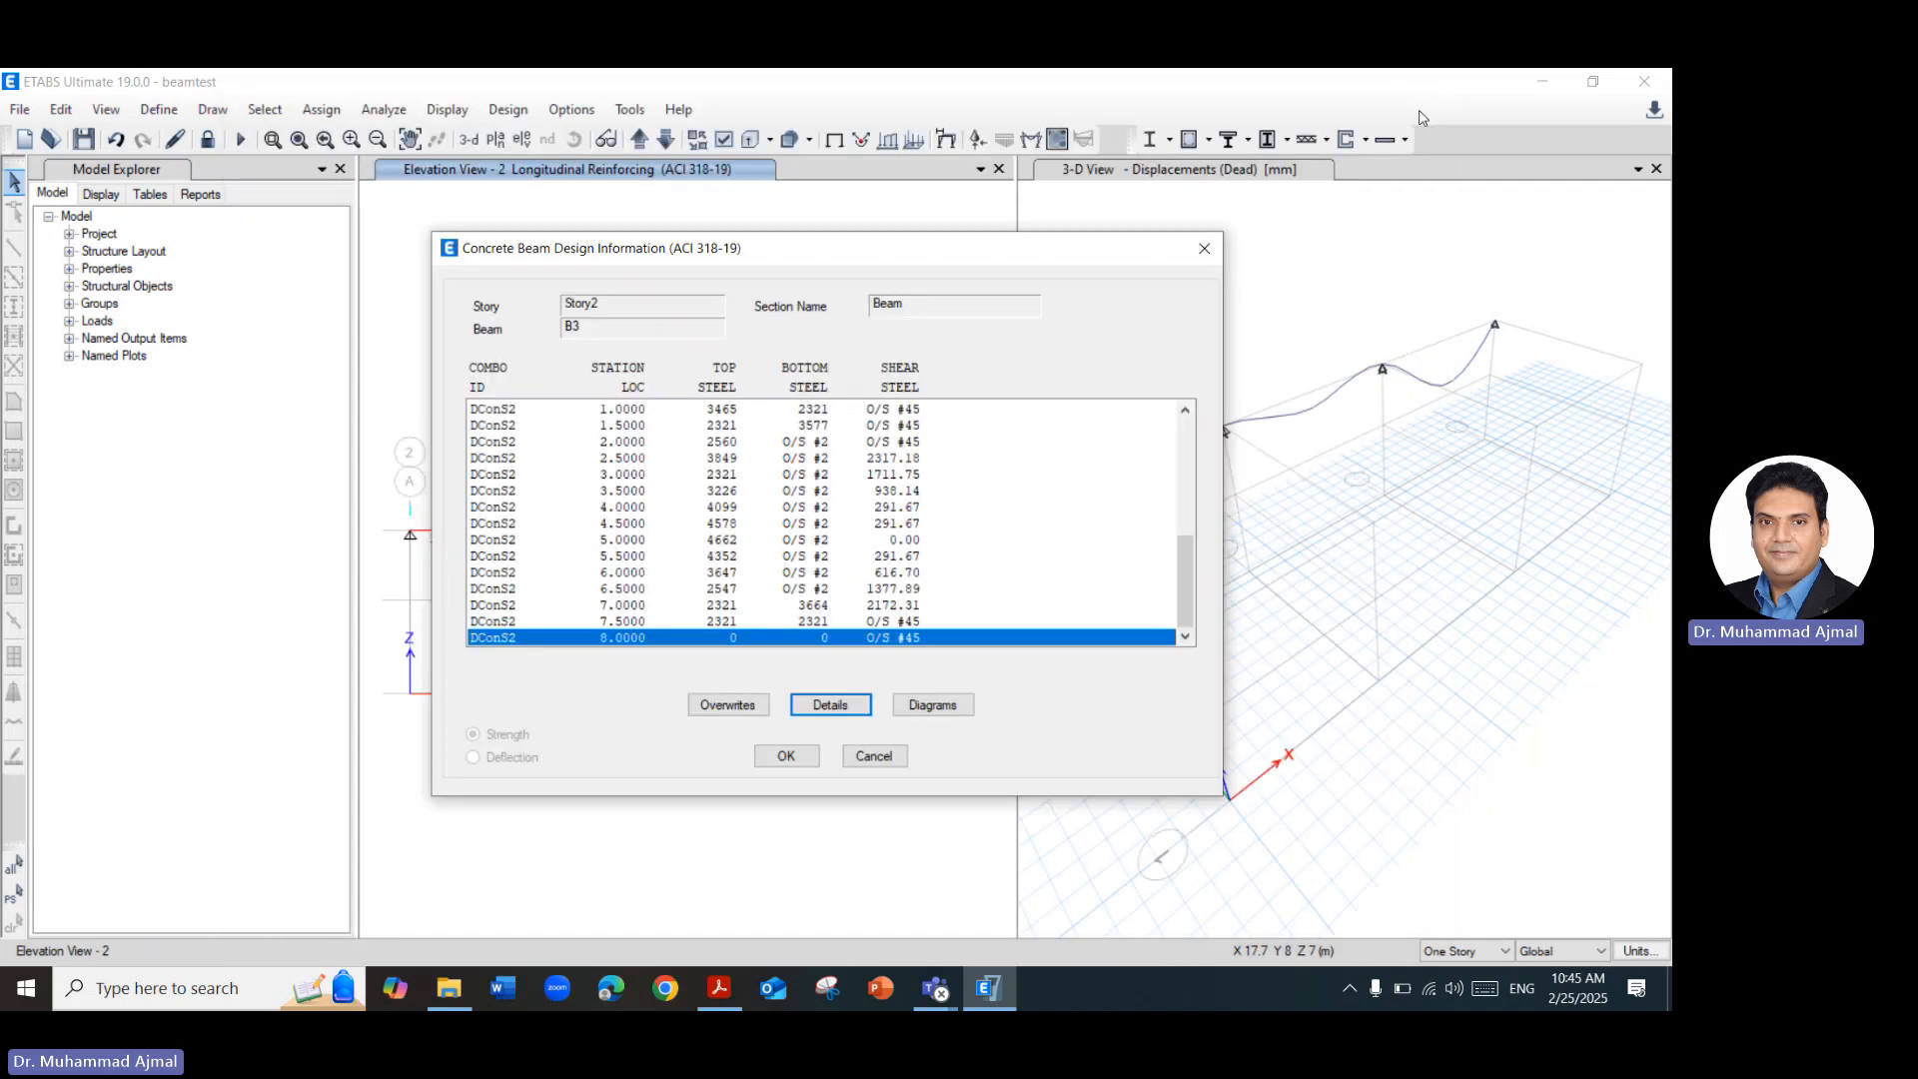
Review beam B3's section, moment, longitudinal reinforcement and shear diagrams for the overall envelope, and close its design information.
{"action": "left_click", "coordinate": [962, 705]}
{"action": "scroll", "coordinate": [624, 618], "scroll_direction": "down", "scroll_amount": 3}
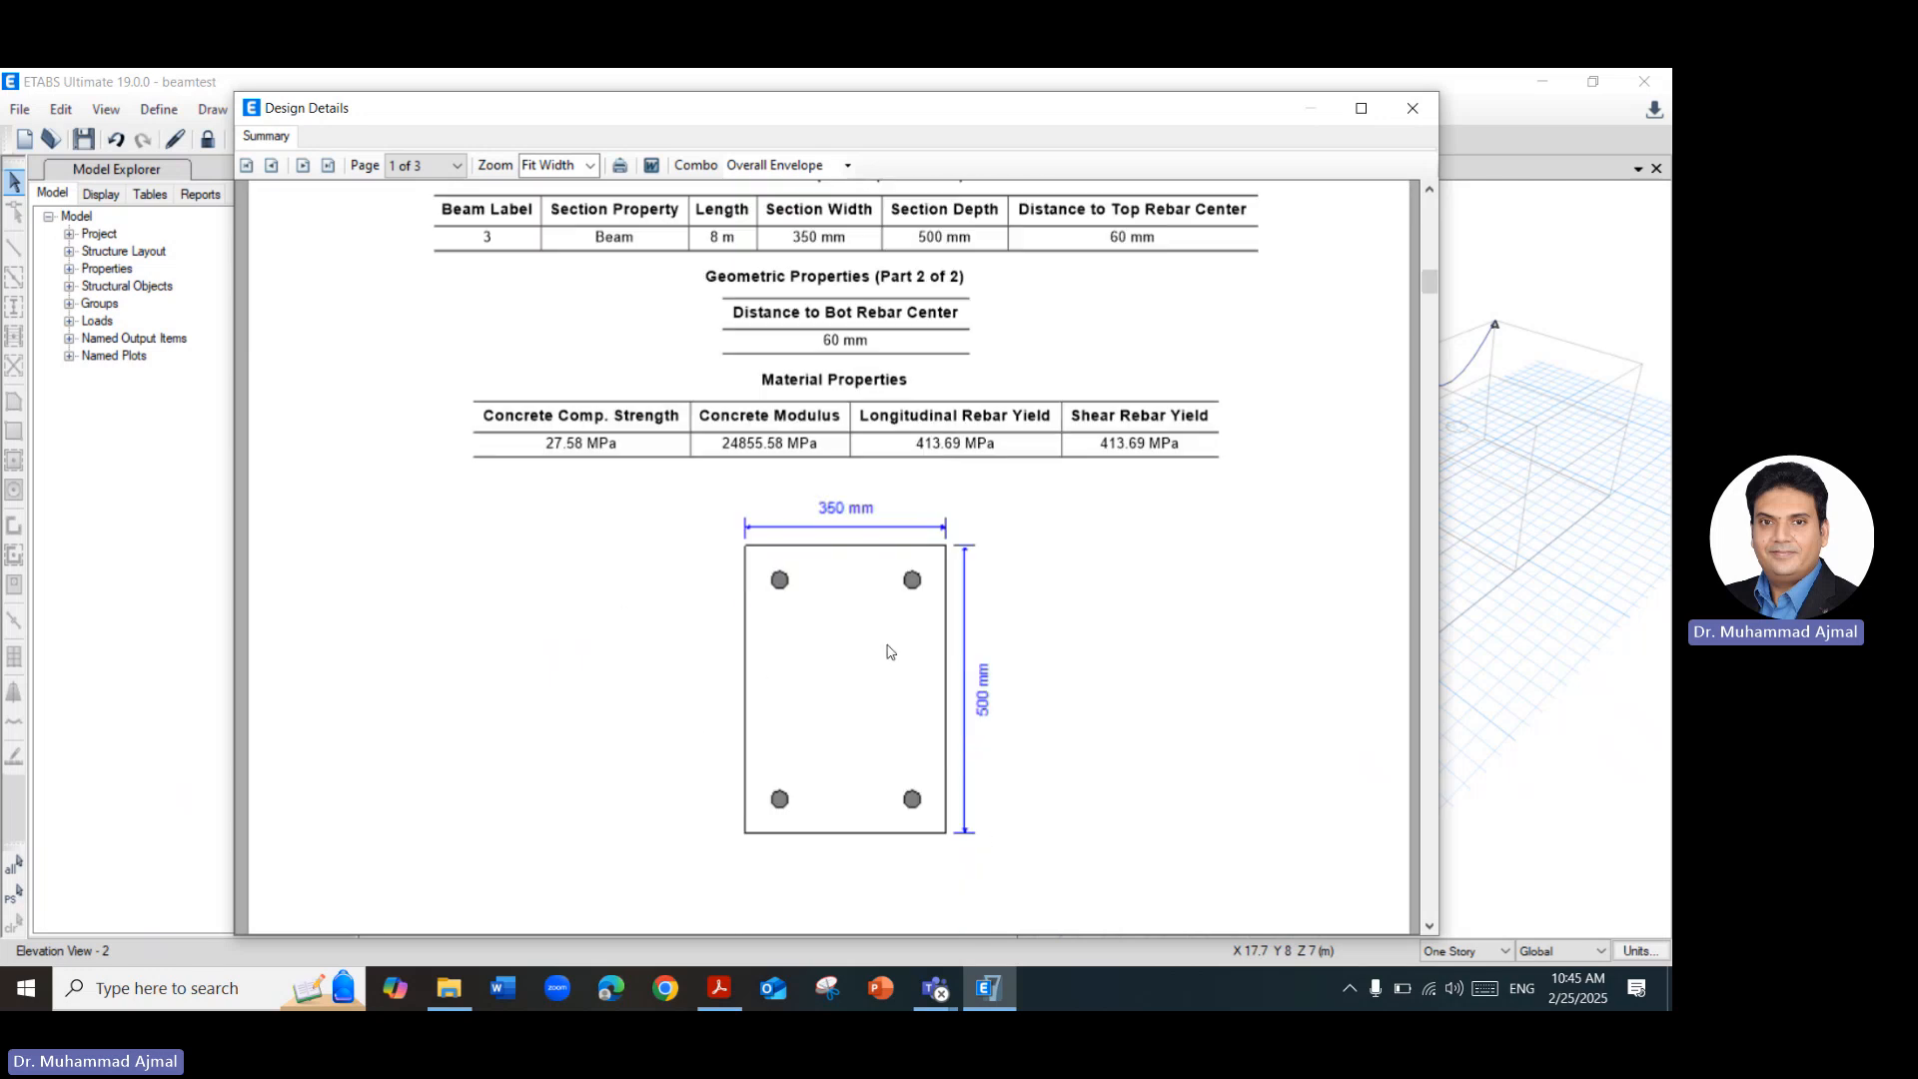
{"action": "scroll", "coordinate": [889, 650], "scroll_direction": "down", "scroll_amount": 5}
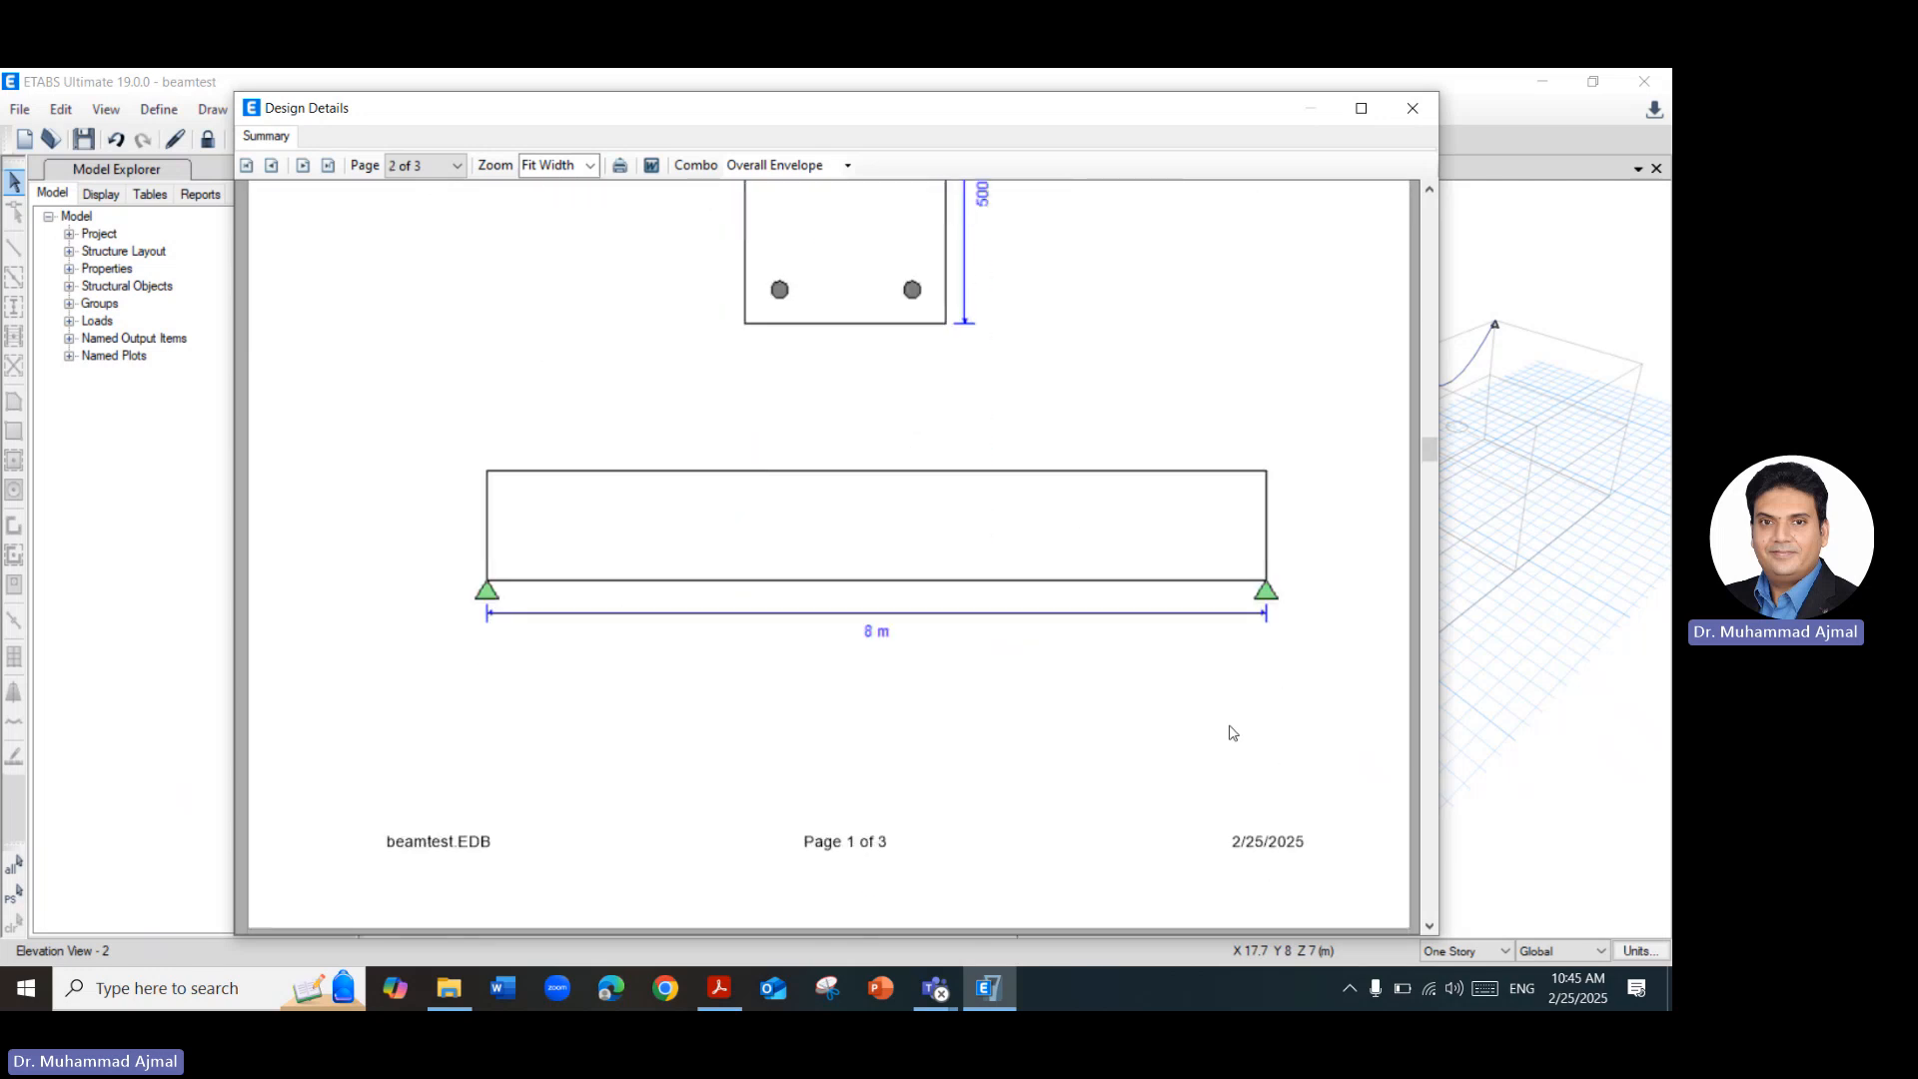
{"action": "scroll", "coordinate": [1119, 708], "scroll_direction": "down", "scroll_amount": 5}
{"action": "scroll", "coordinate": [1115, 704], "scroll_direction": "down", "scroll_amount": 2}
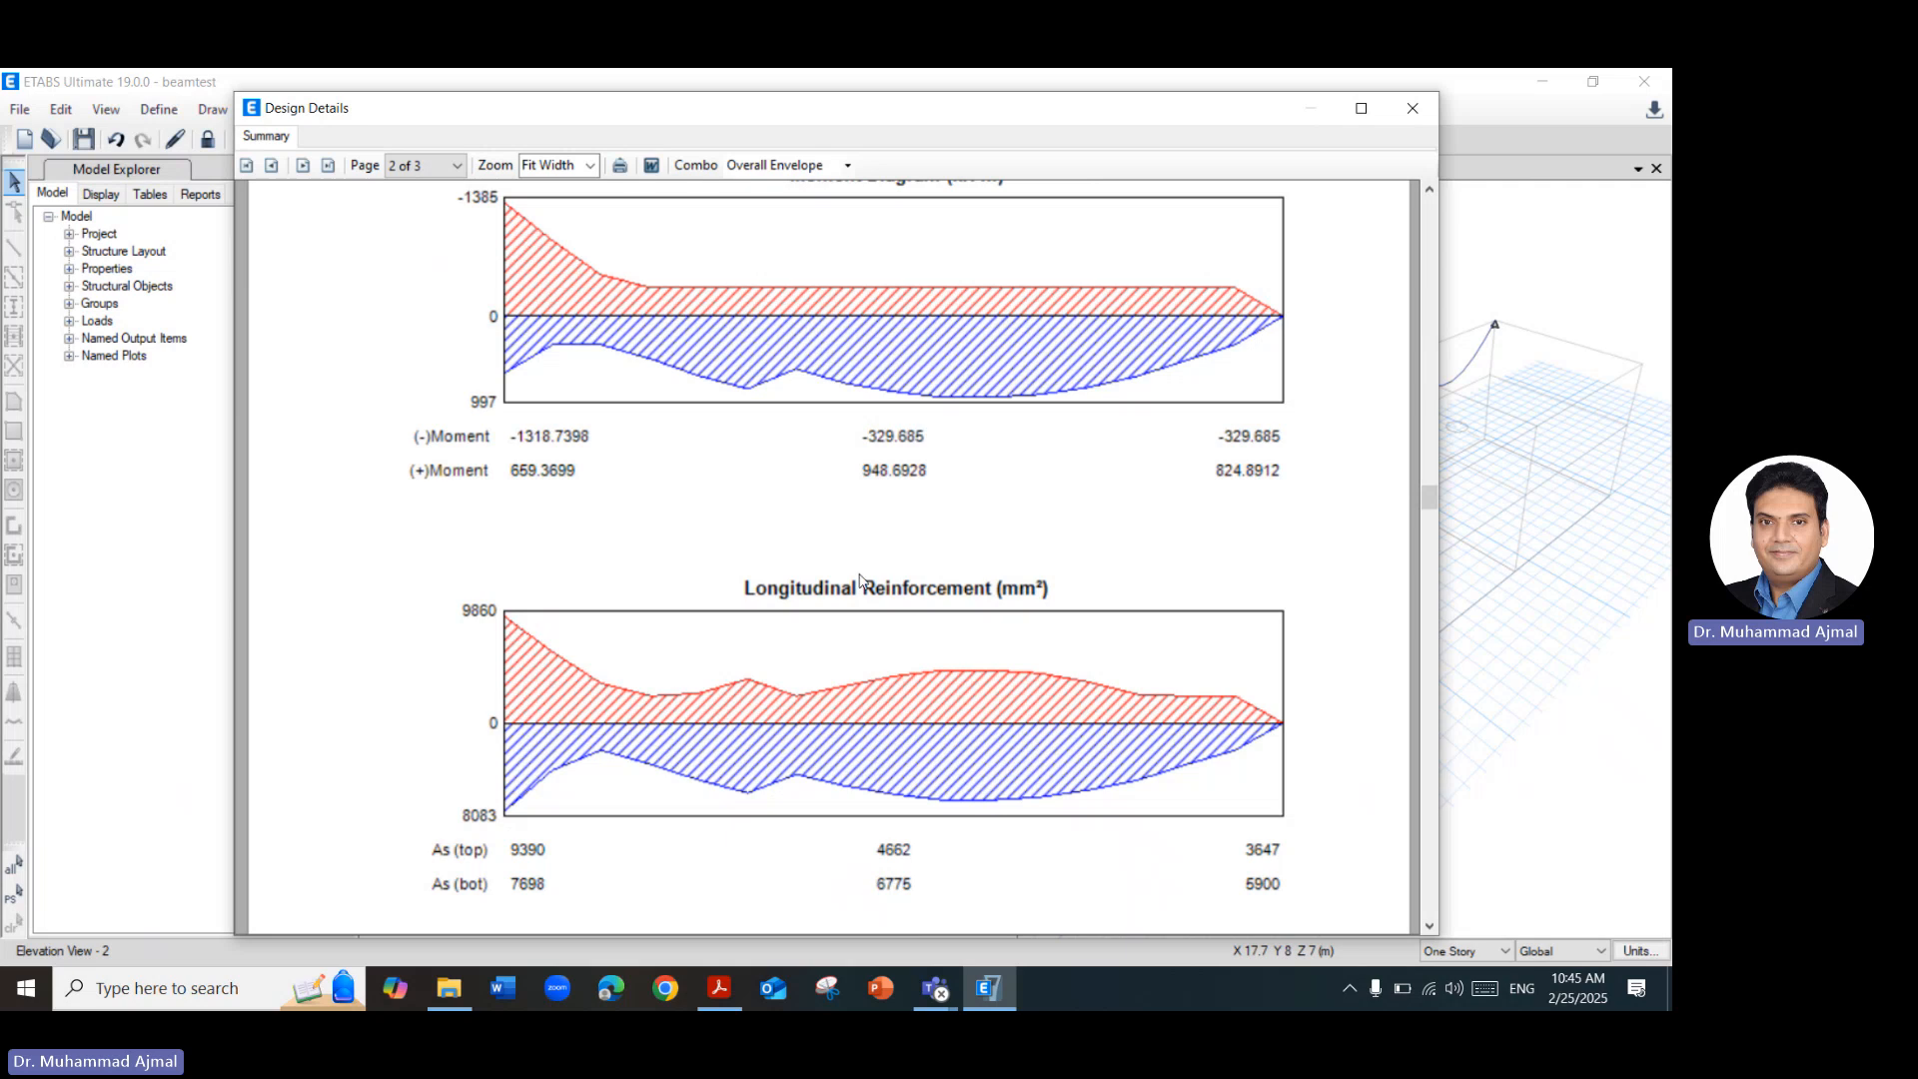
{"action": "scroll", "coordinate": [937, 699], "scroll_direction": "down", "scroll_amount": 5}
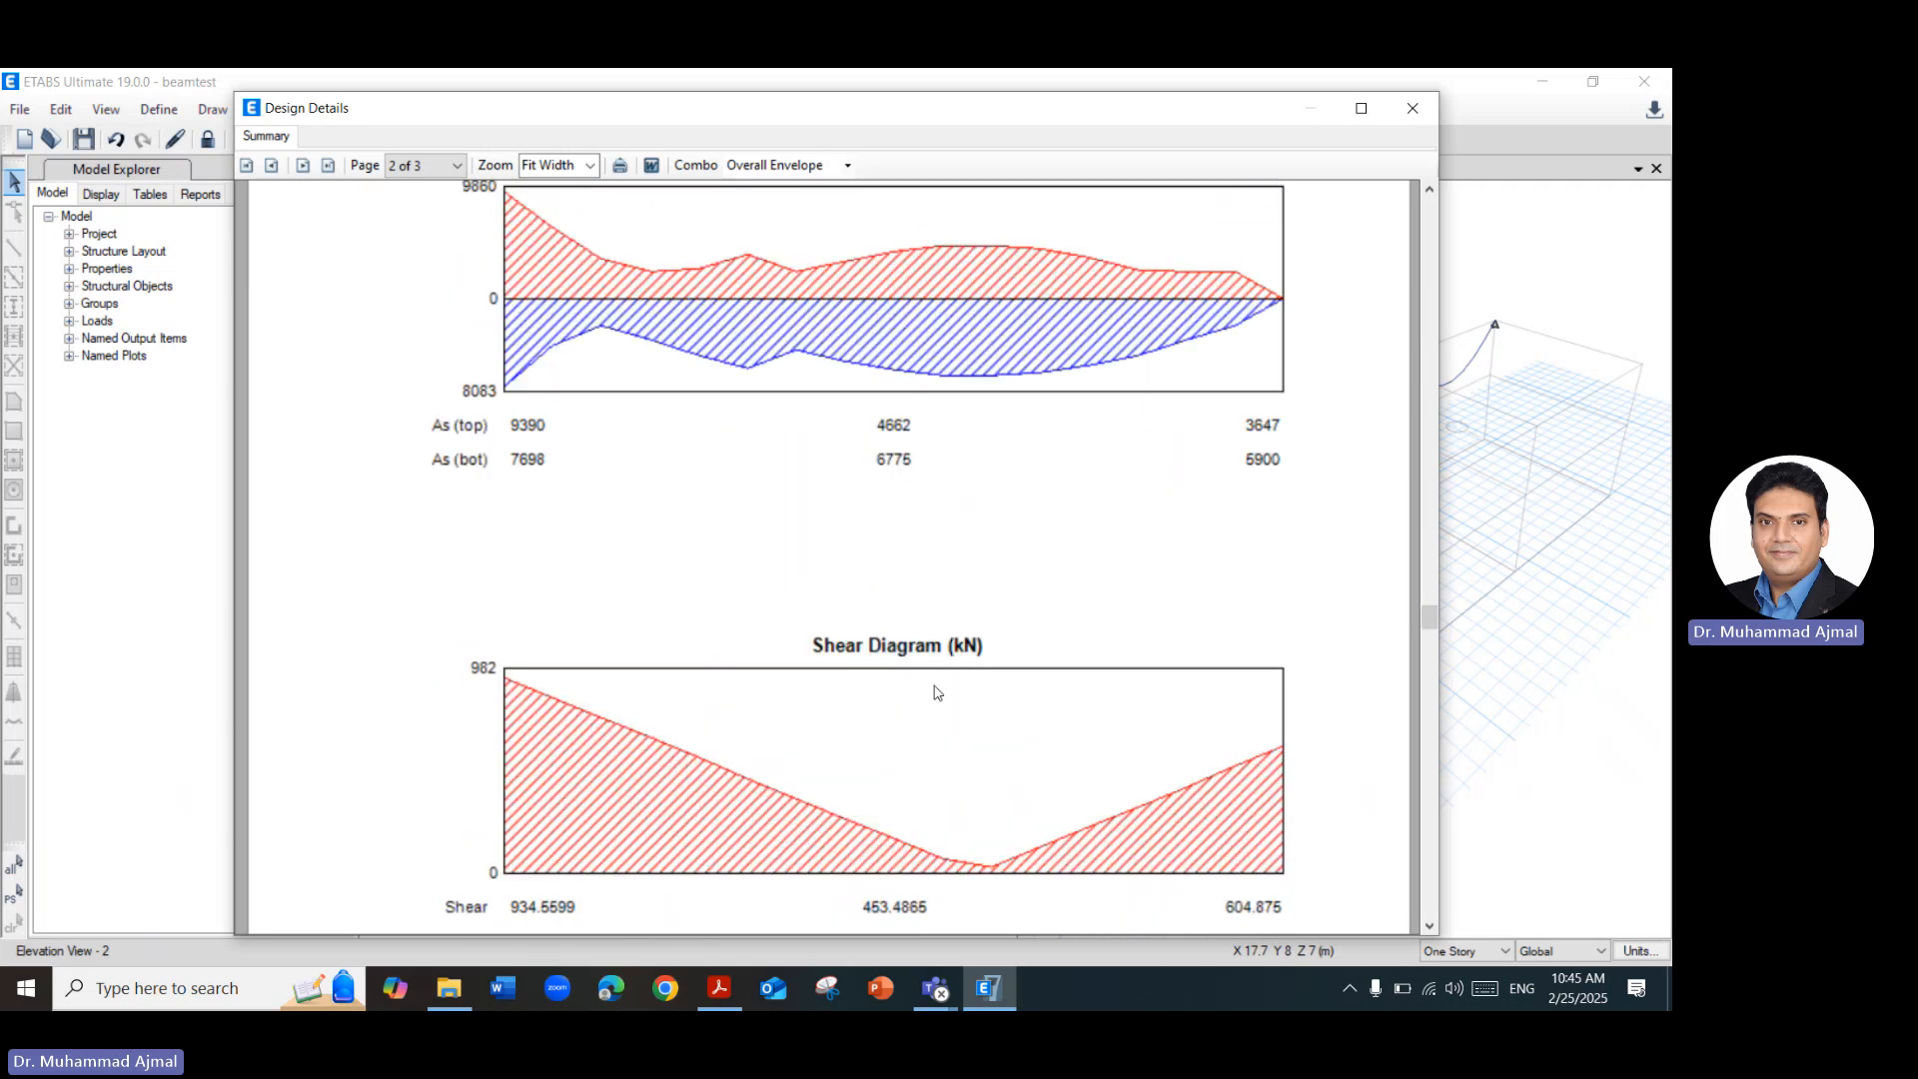
{"action": "scroll", "coordinate": [935, 690], "scroll_direction": "down", "scroll_amount": 4}
{"action": "left_click", "coordinate": [1410, 109]}
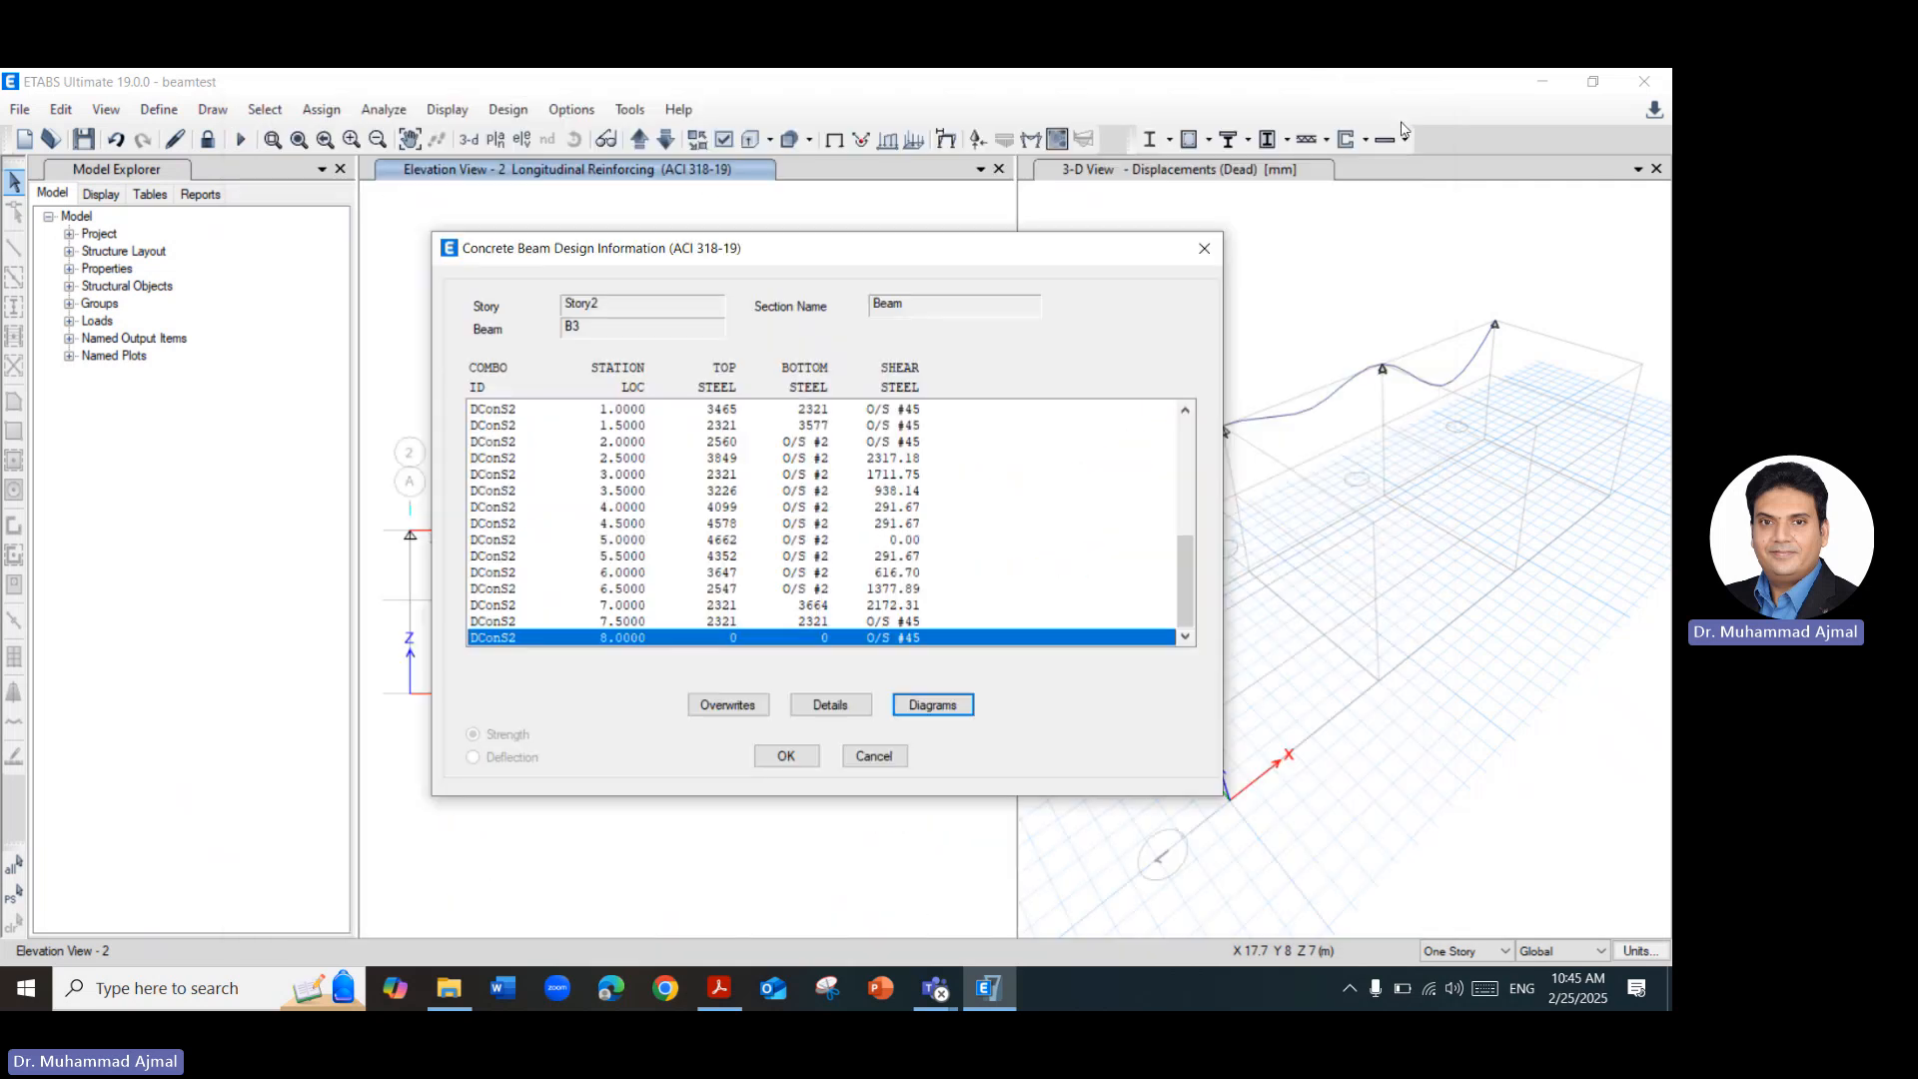
{"action": "left_click", "coordinate": [1205, 251]}
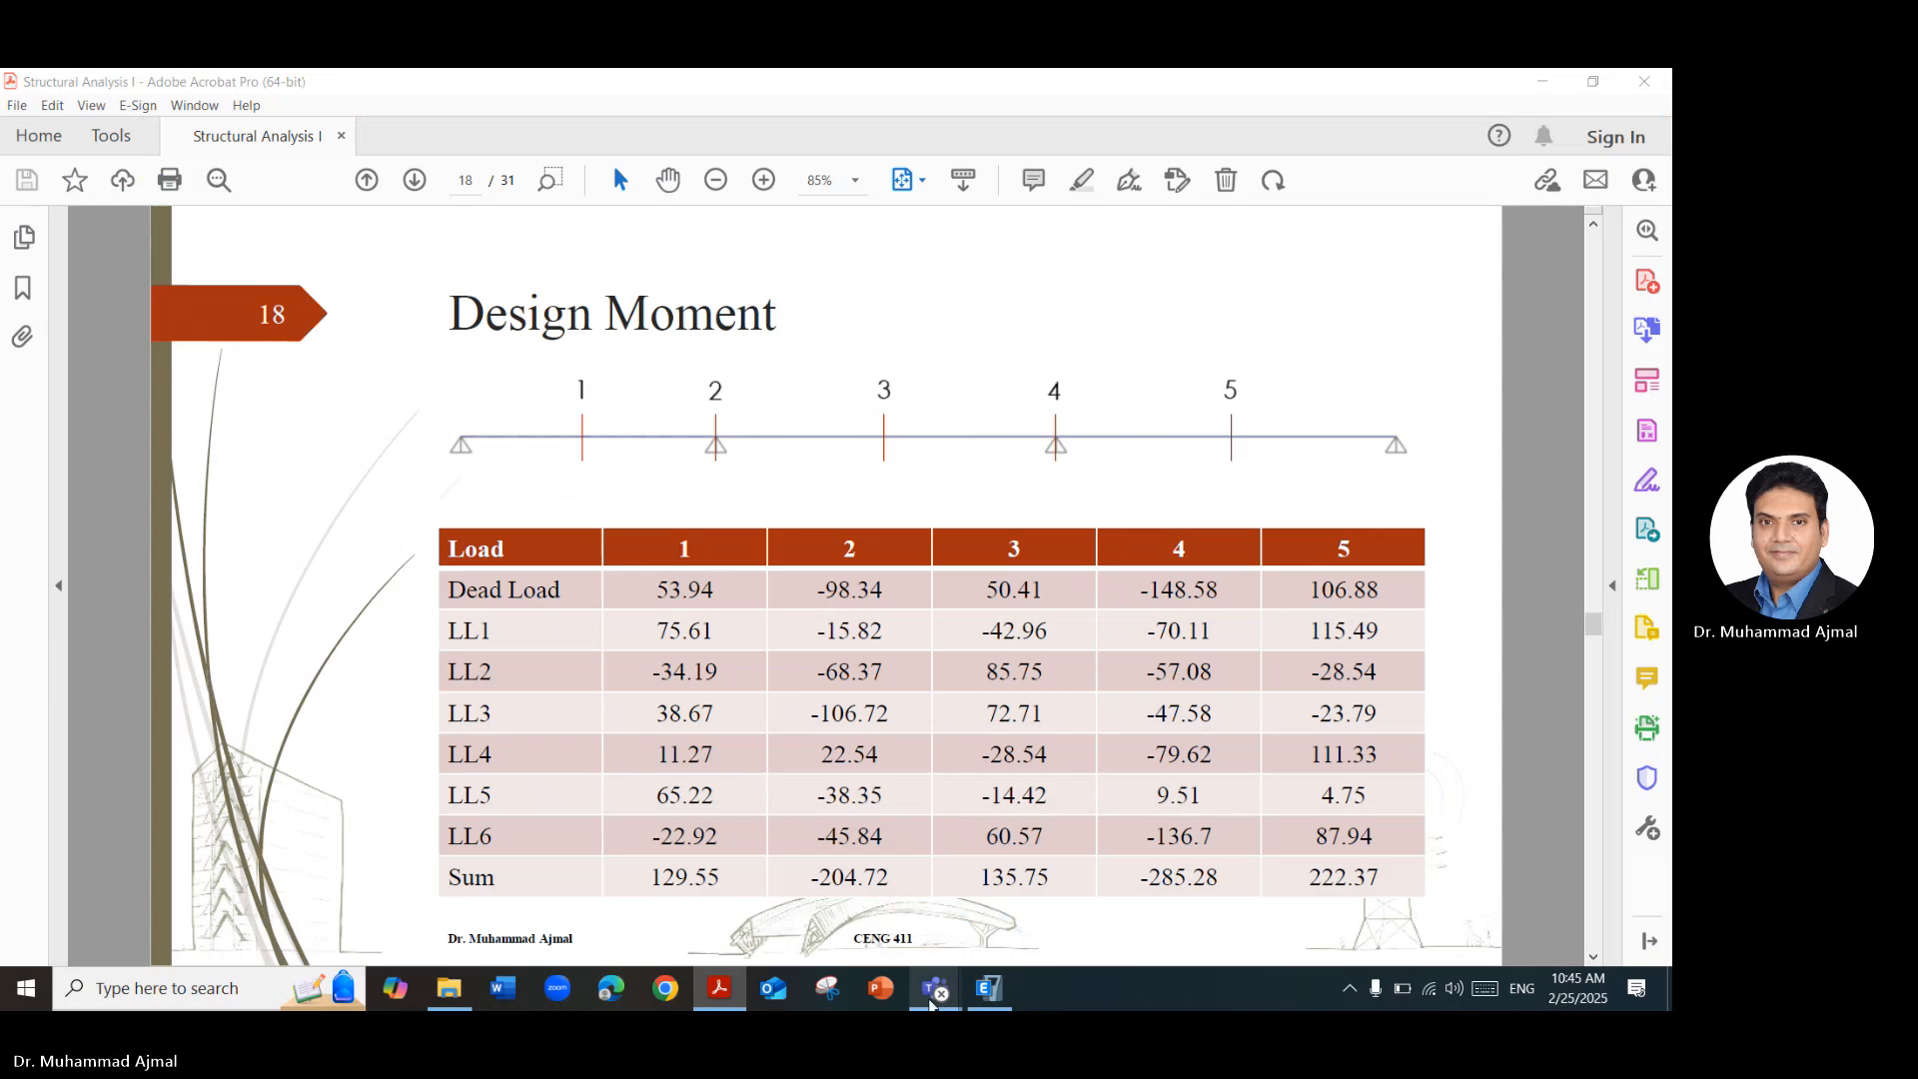
{"action": "mouse_move", "coordinate": [935, 989]}
{"action": "left_click", "coordinate": [939, 940]}
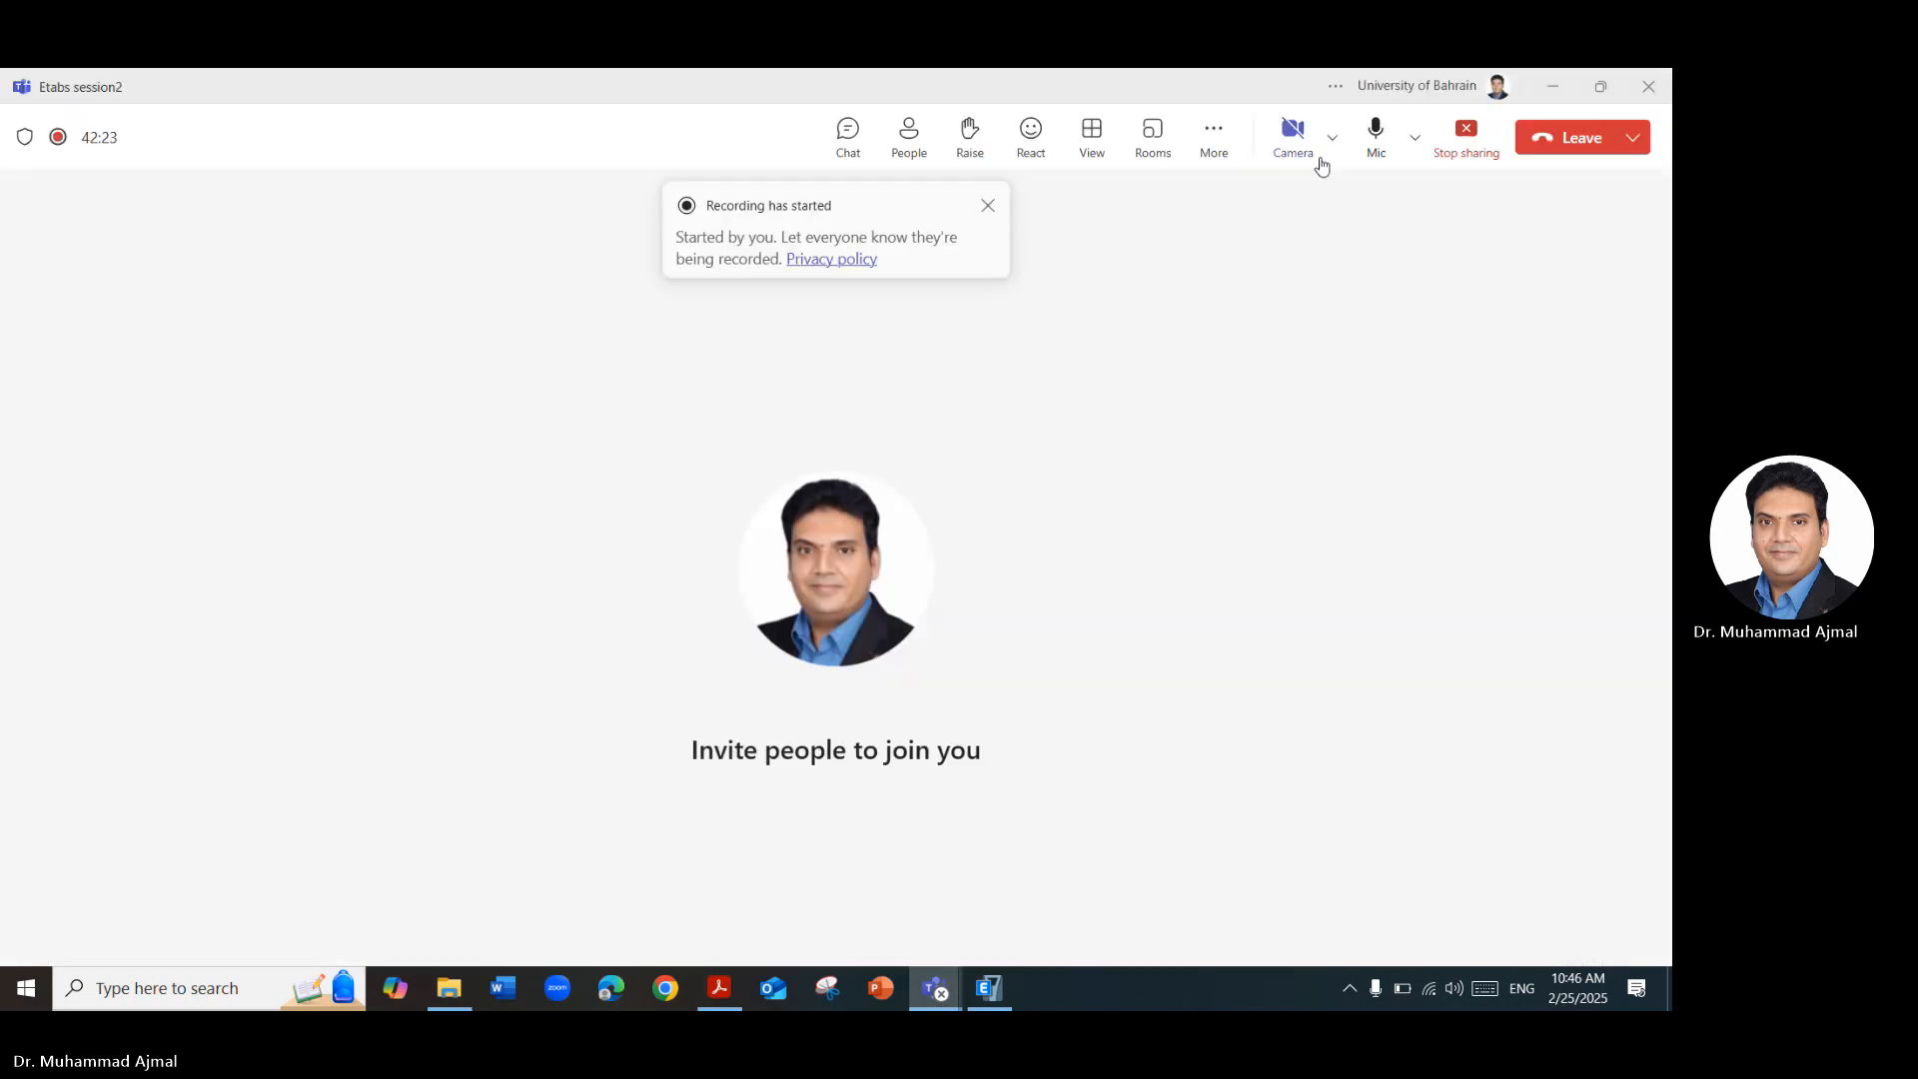
{"action": "left_click", "coordinate": [1213, 147]}
{"action": "mouse_move", "coordinate": [1308, 204]}
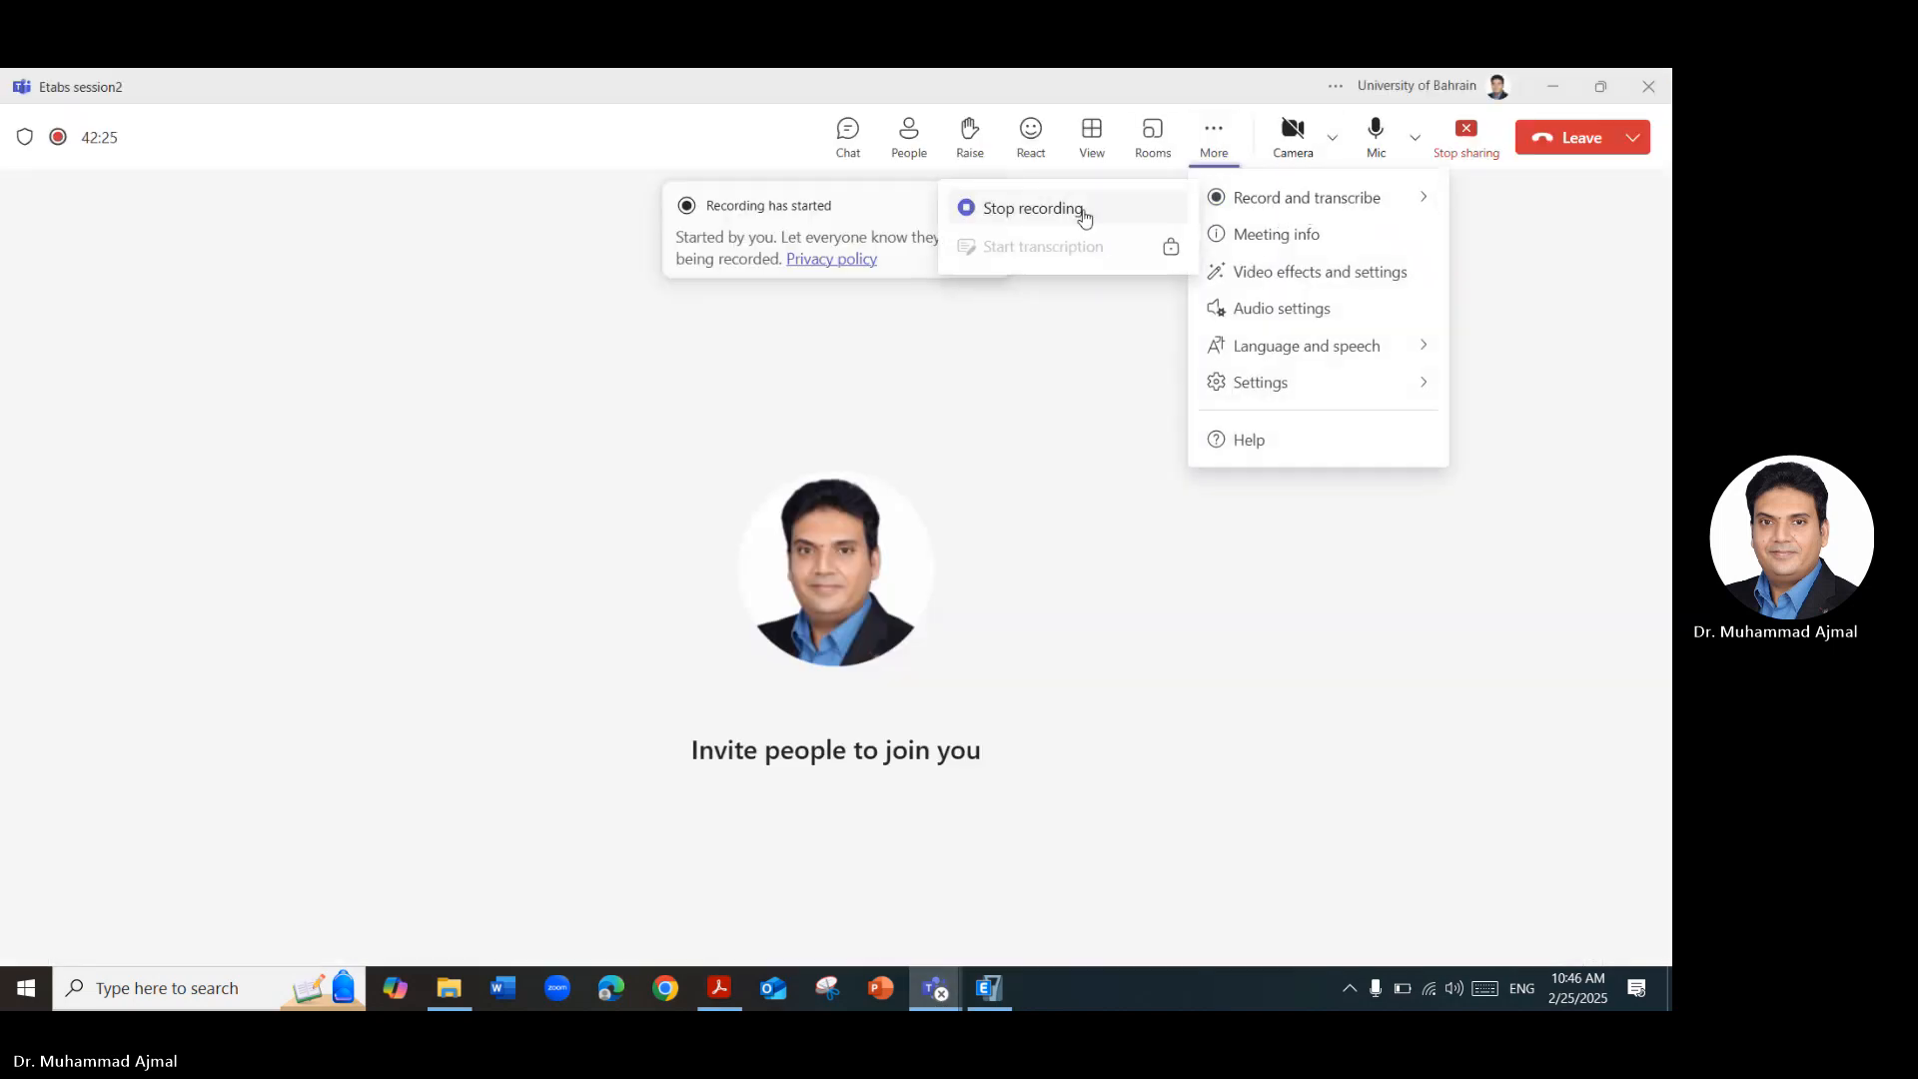